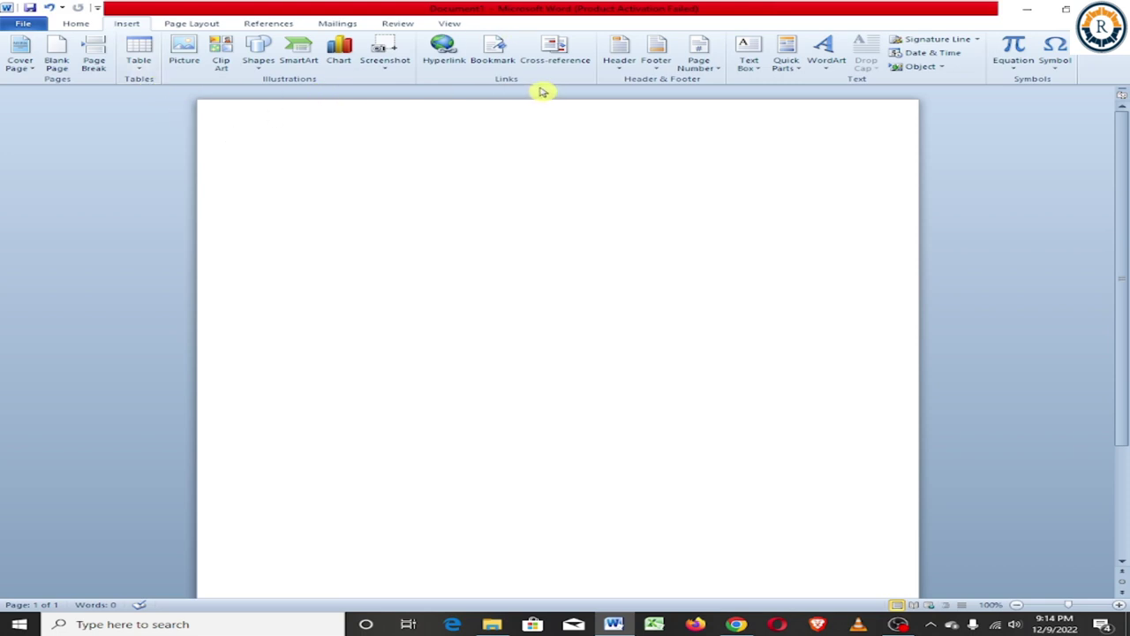
Bring up the Insert tab's commands above the blank document.
{"action": "mouse_move", "coordinate": [656, 88]}
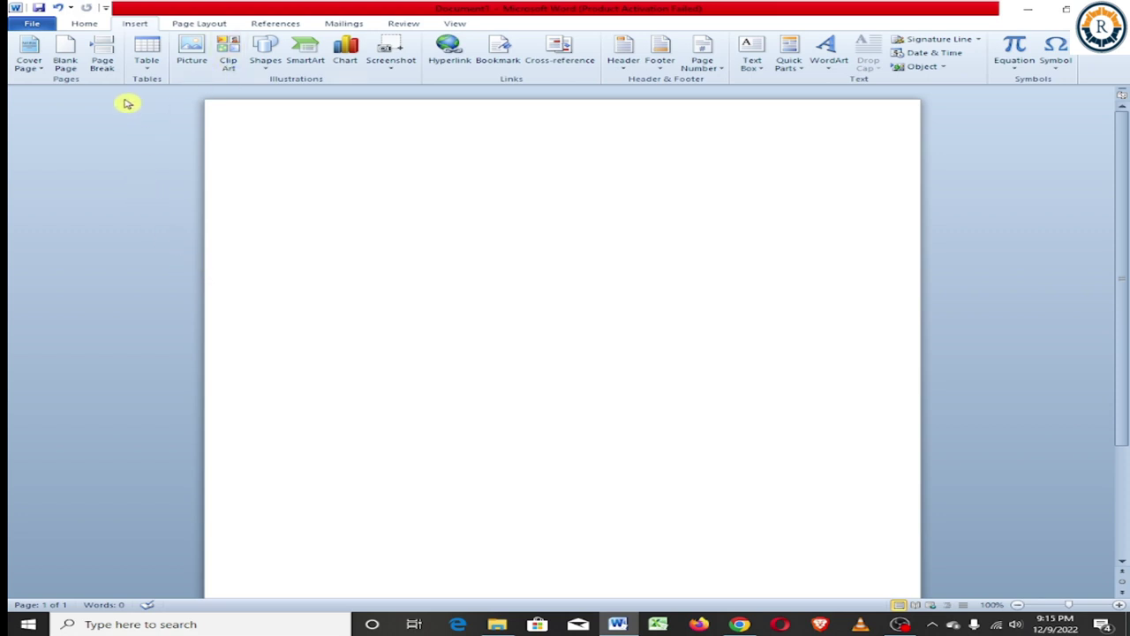
Insert the Tiles cover page design from the Cover Page gallery at the document's front.
{"action": "left_click", "coordinate": [31, 75]}
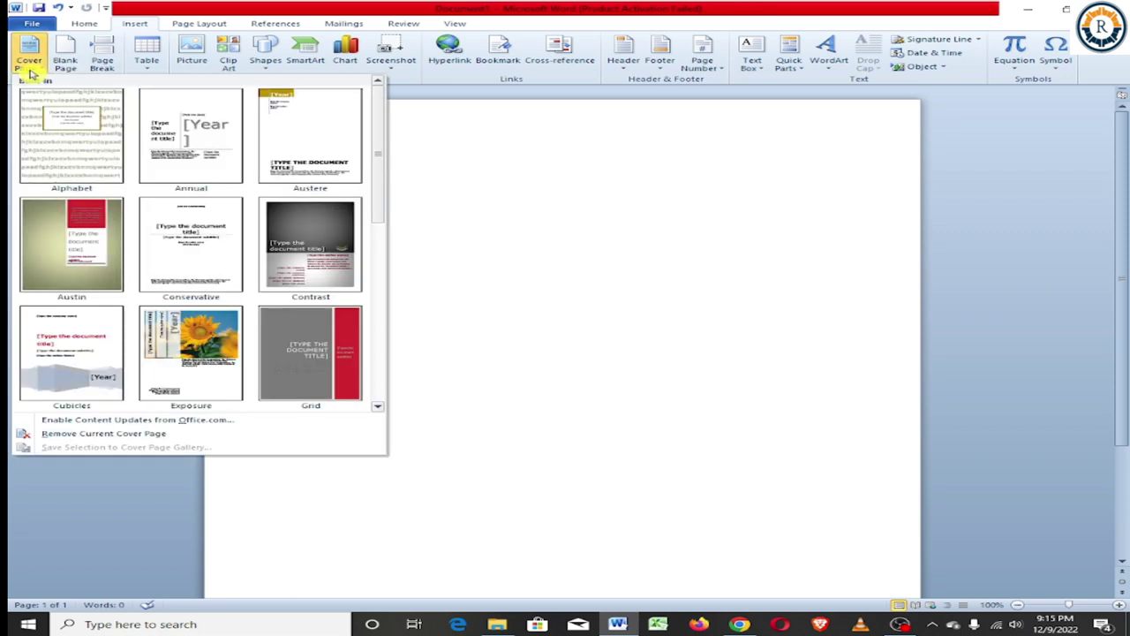
{"action": "scroll", "coordinate": [227, 245], "scroll_direction": "down", "scroll_amount": 3}
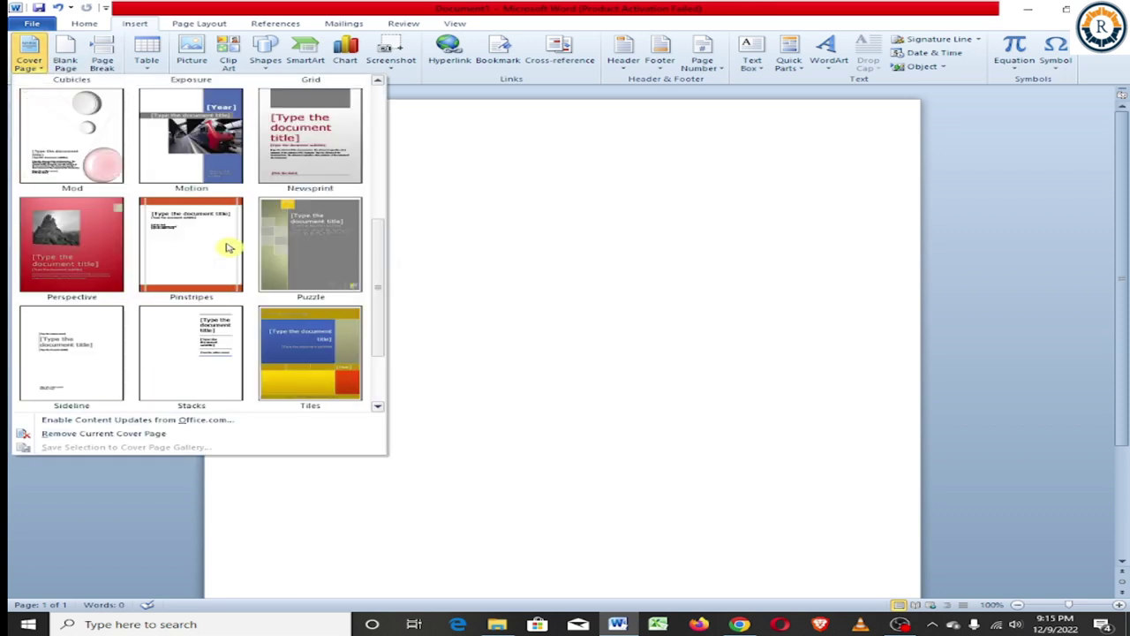
{"action": "scroll", "coordinate": [227, 335], "scroll_direction": "down", "scroll_amount": 1}
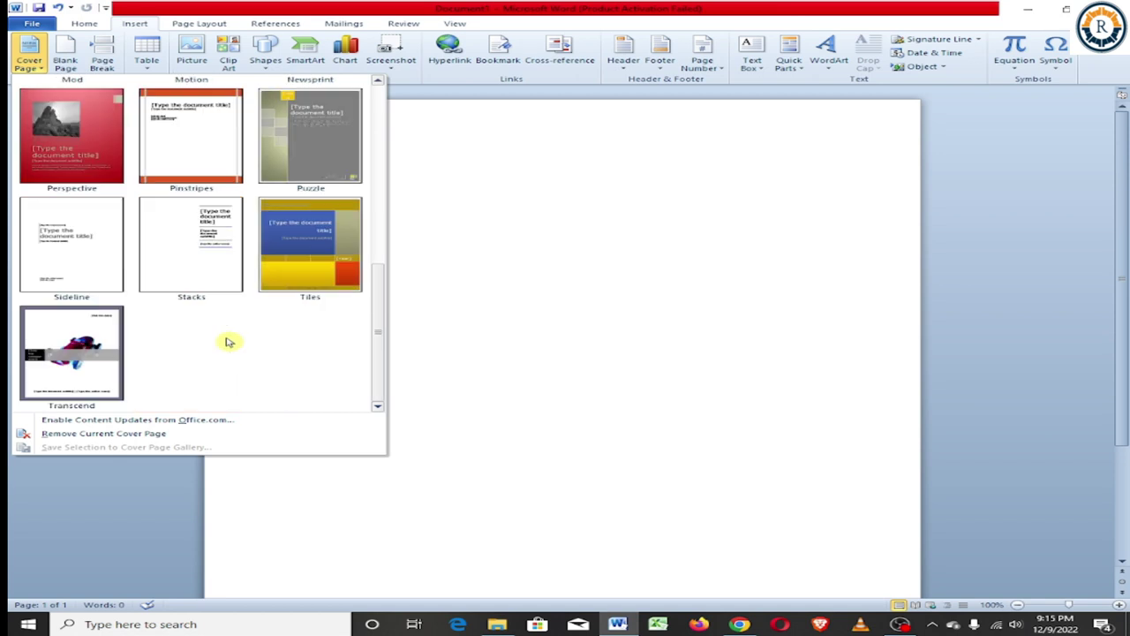
{"action": "left_click", "coordinate": [297, 243]}
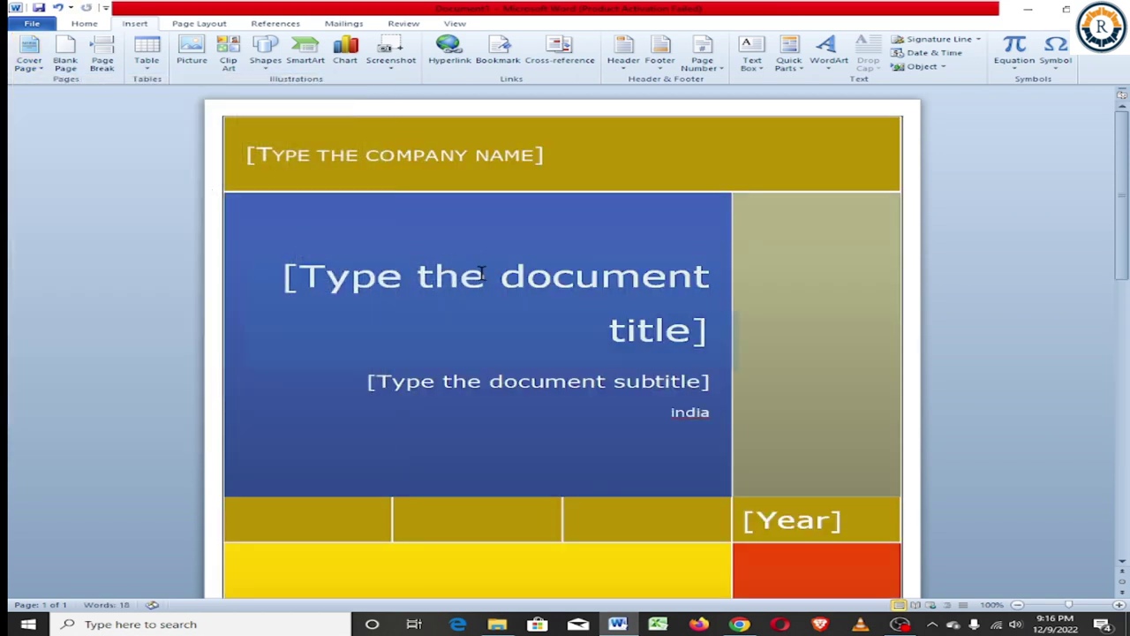
{"action": "left_click", "coordinate": [337, 166]}
Make the cover page title read COMPUTER, correcting the typo.
{"action": "left_click", "coordinate": [304, 279]}
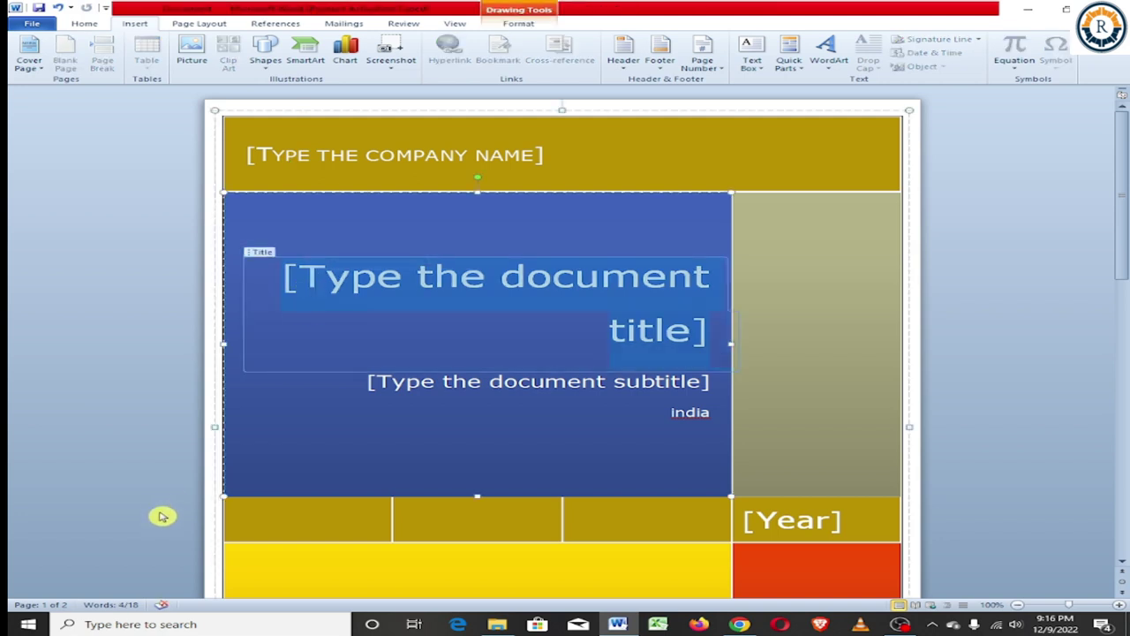
{"action": "type", "text": "COMPUTEtr"}
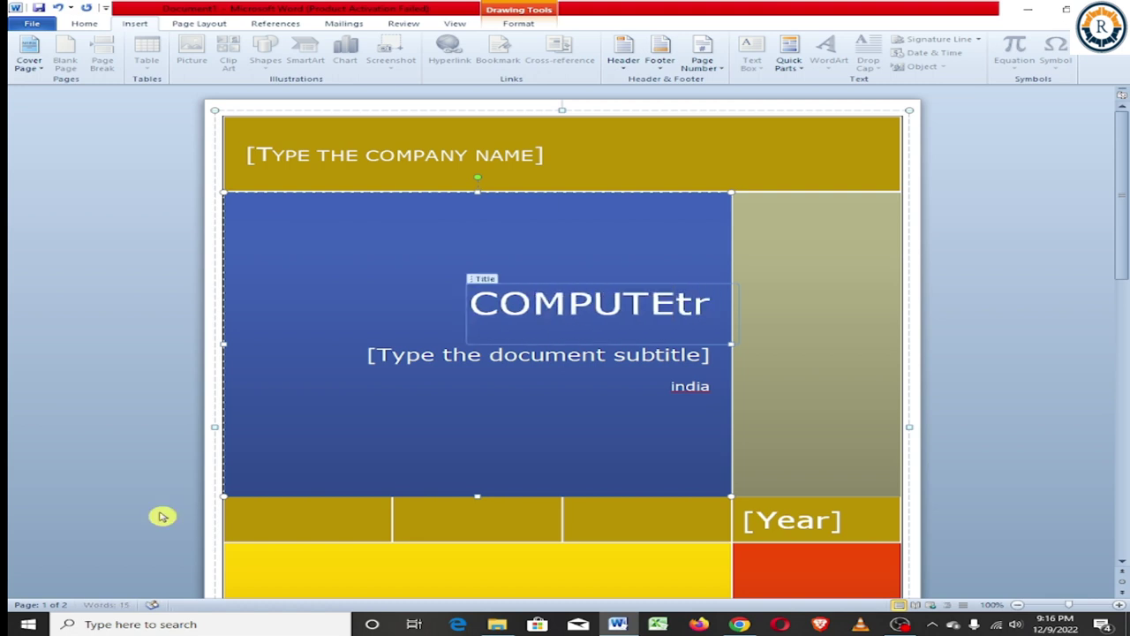
{"action": "key", "text": "BackSpace"}
{"action": "key", "text": "BackSpace"}
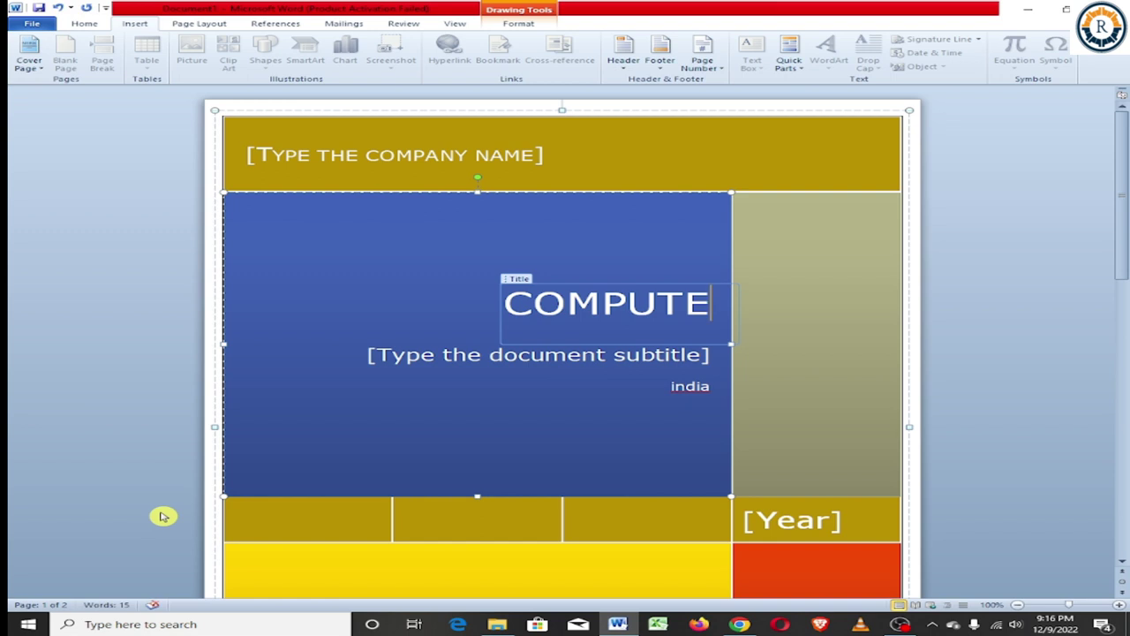
{"action": "type", "text": "R"}
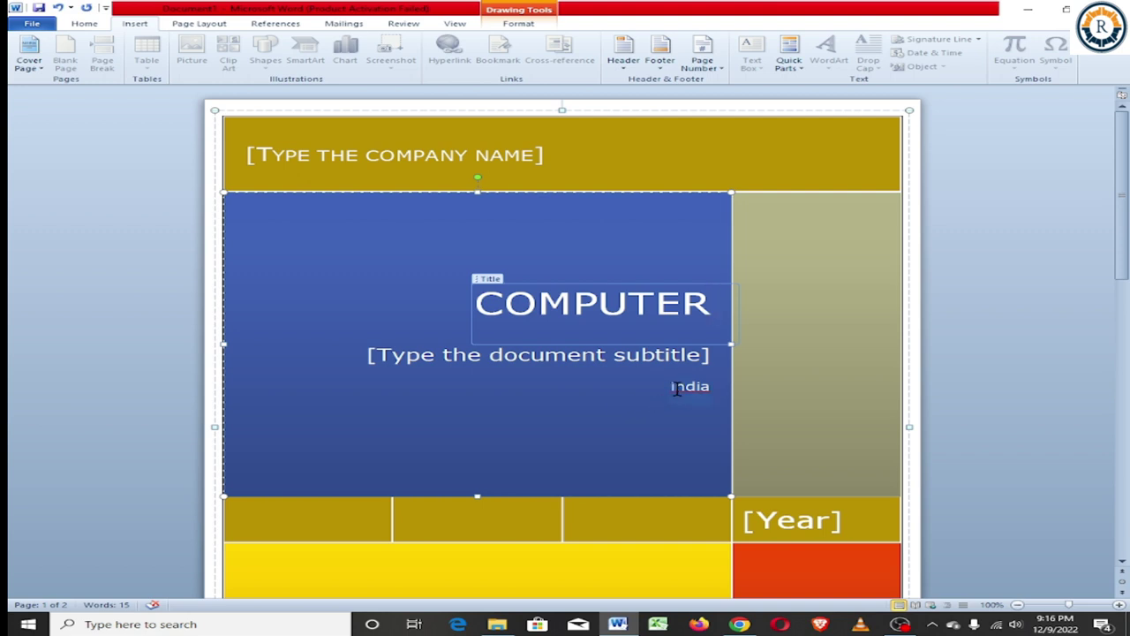
Replace the India author line with the author's name.
{"action": "left_click", "coordinate": [676, 389]}
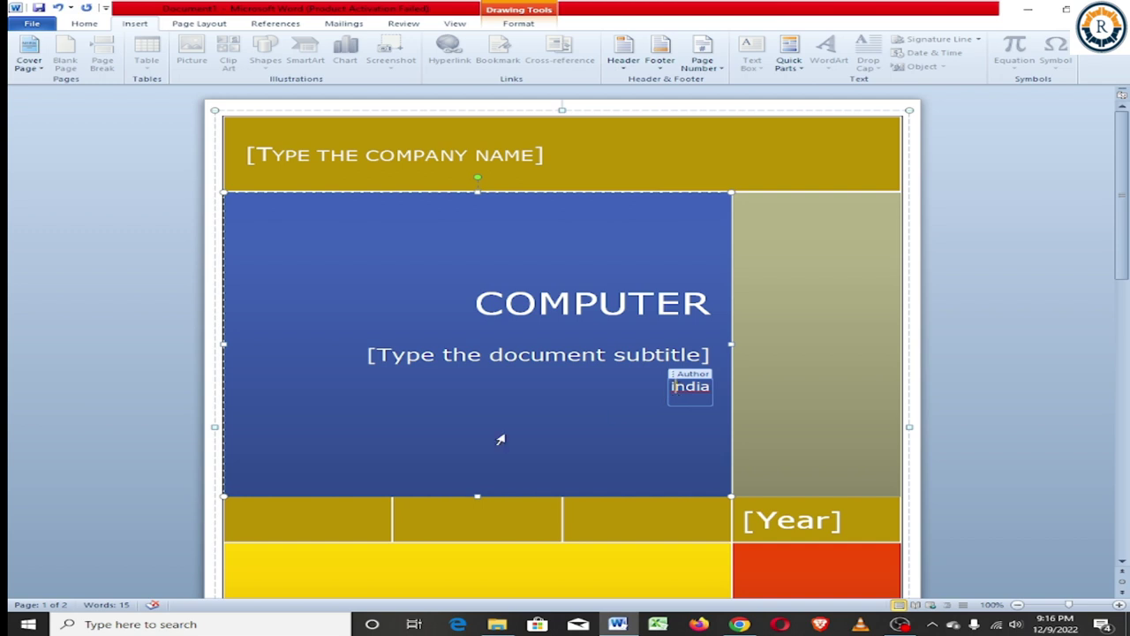
{"action": "key", "text": "Delete"}
{"action": "key", "text": "Delete"}
{"action": "key", "text": "Delete"}
{"action": "key", "text": "Delete"}
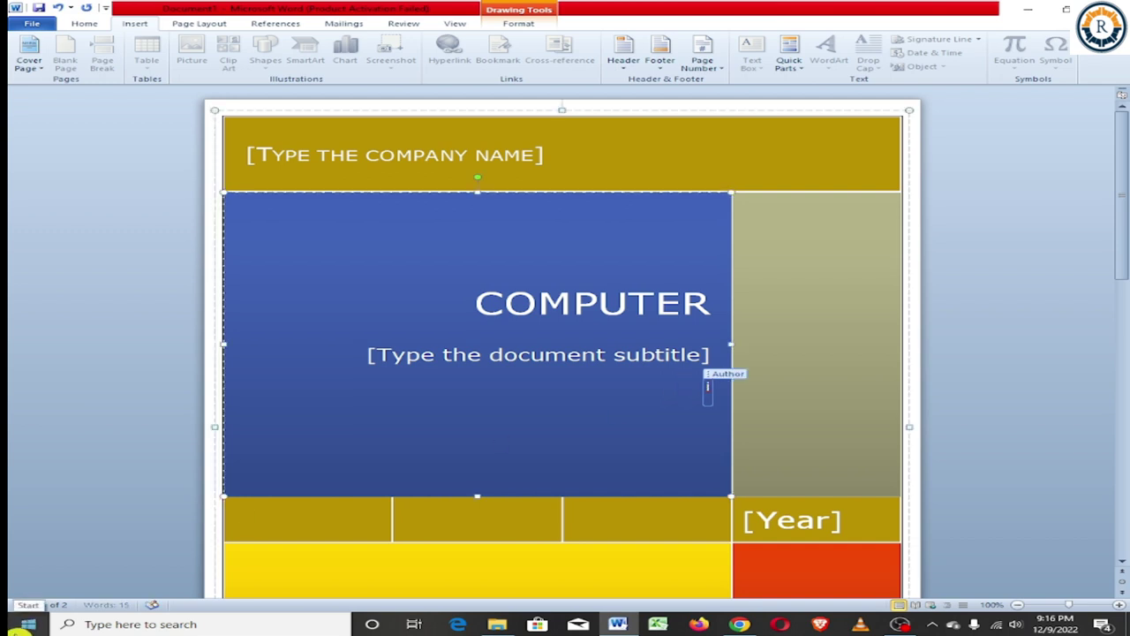
{"action": "key", "text": "BackSpace"}
{"action": "type", "text": "RAJEN"}
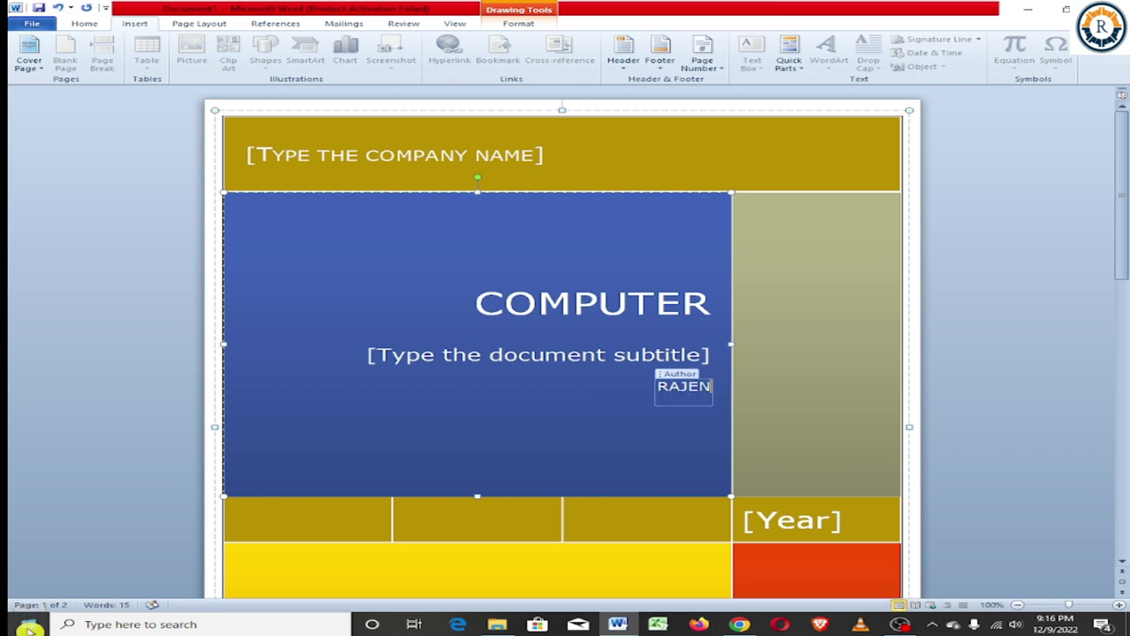
{"action": "type", "text": "DRA"}
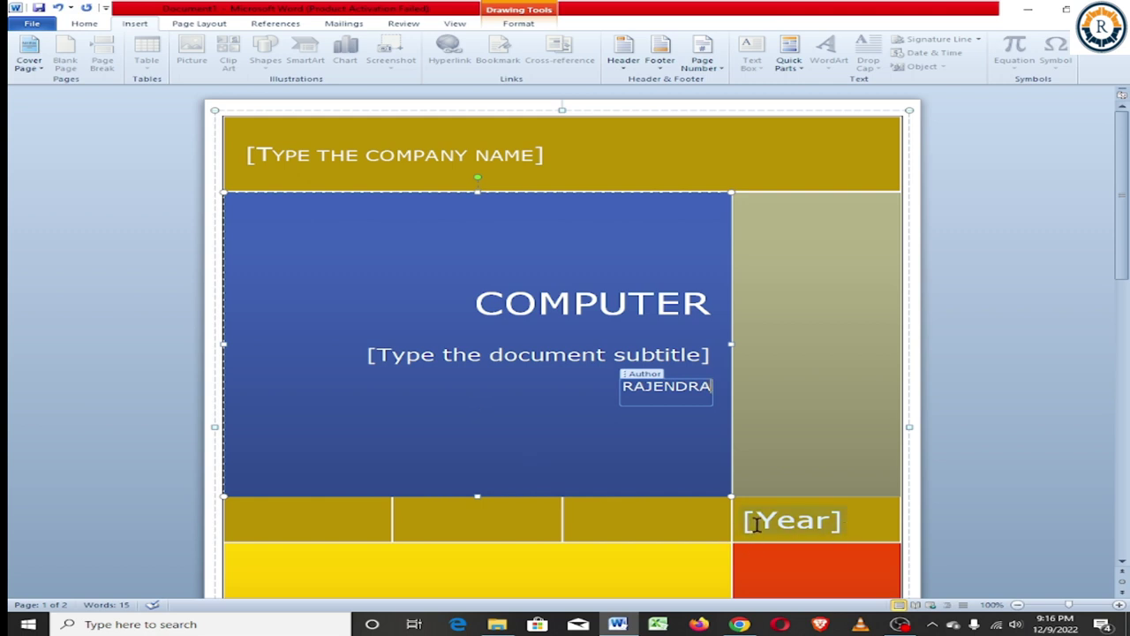
{"action": "left_click", "coordinate": [757, 524]}
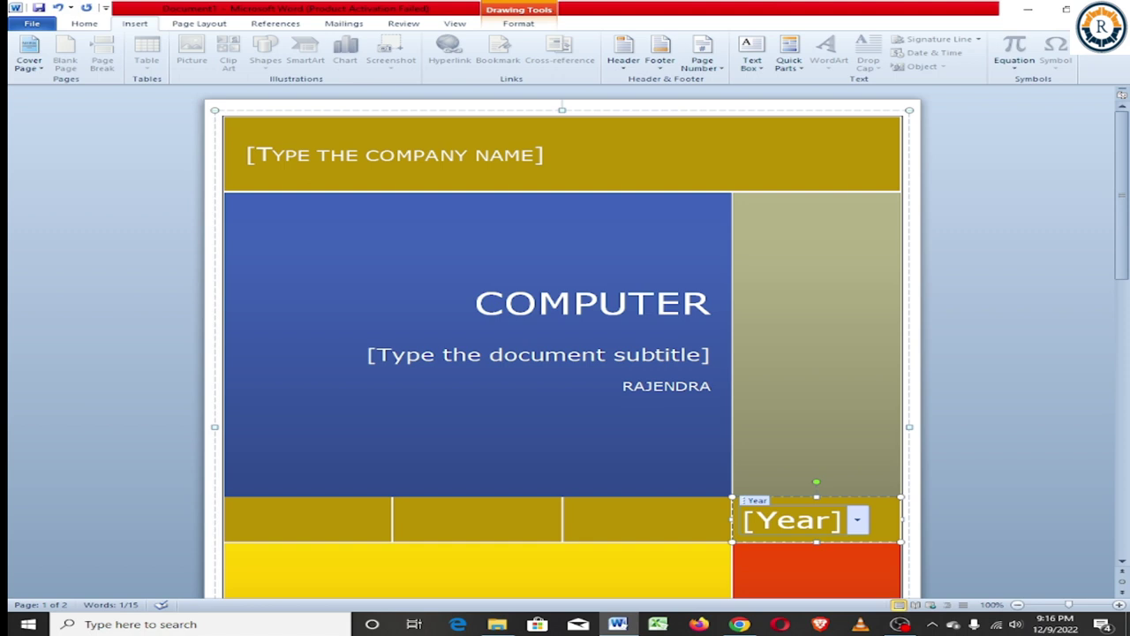
Set the cover page year to 2022.
{"action": "type", "text": "2022"}
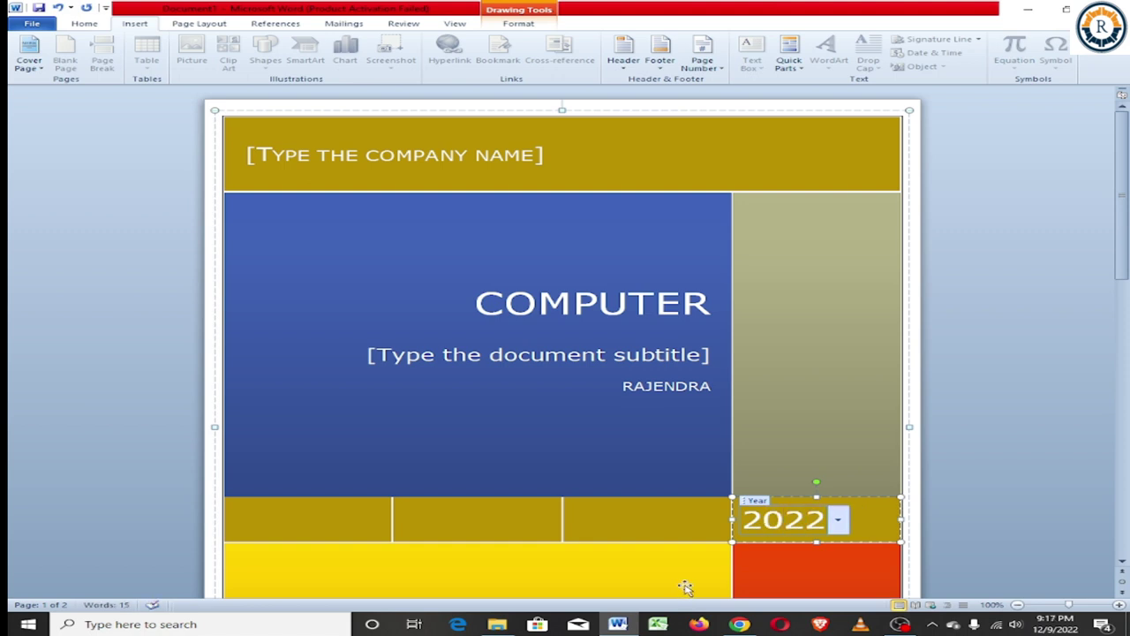
{"action": "left_click", "coordinate": [841, 523]}
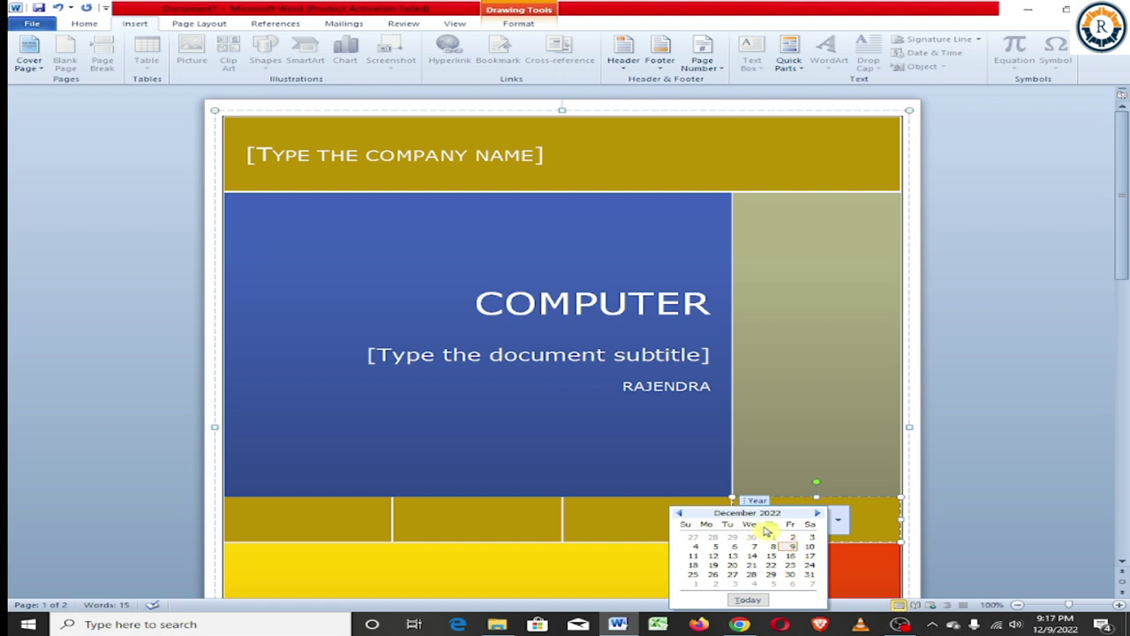
{"action": "left_click", "coordinate": [834, 410]}
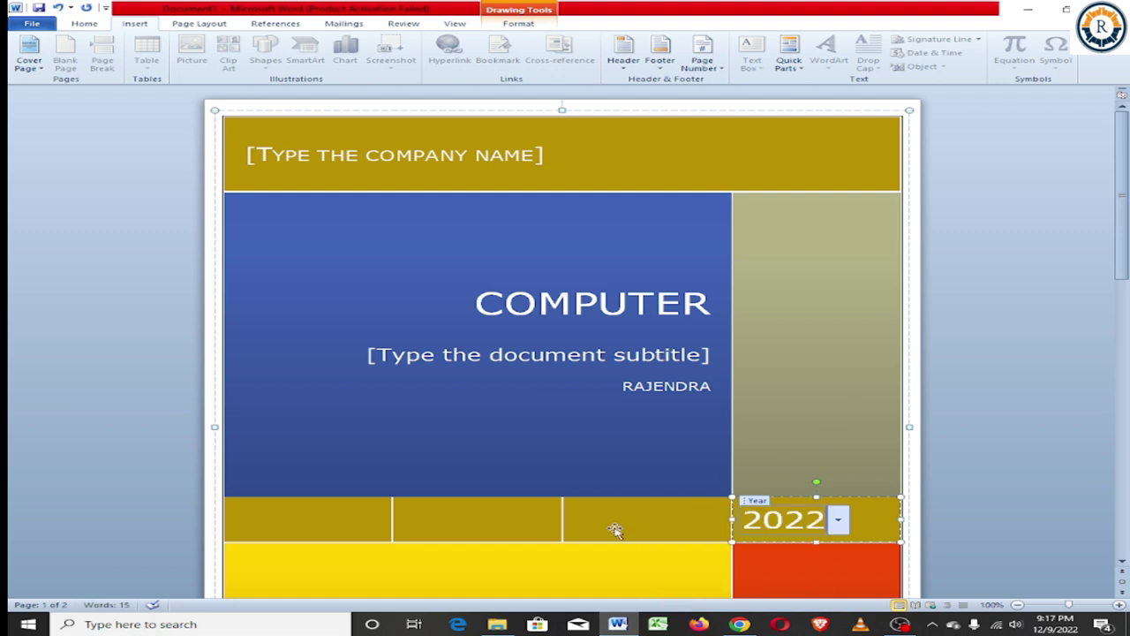
Type the company address into the address placeholder on the bottom band.
{"action": "left_click", "coordinate": [616, 530]}
{"action": "scroll", "coordinate": [610, 522], "scroll_direction": "down", "scroll_amount": 5}
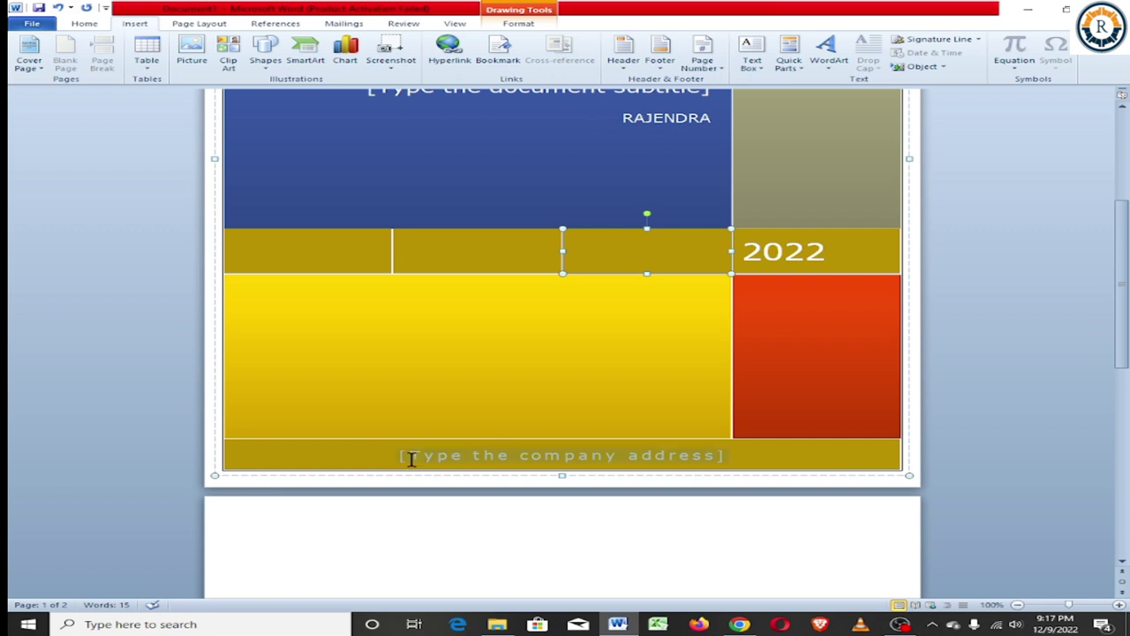
{"action": "left_click", "coordinate": [410, 459]}
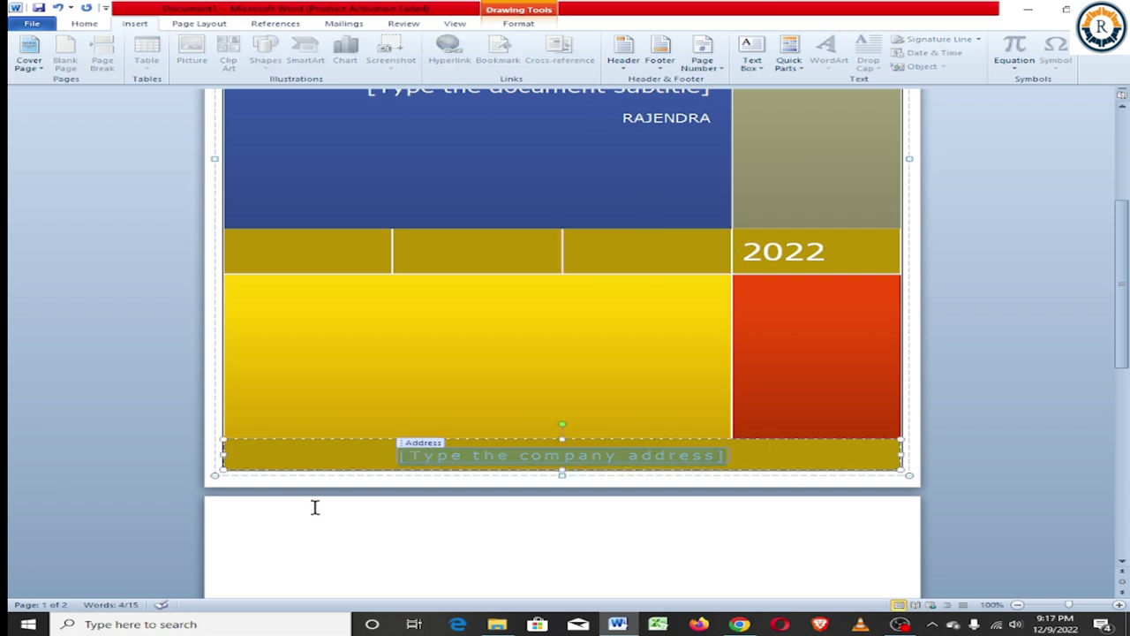
{"action": "type", "text": "wardno."}
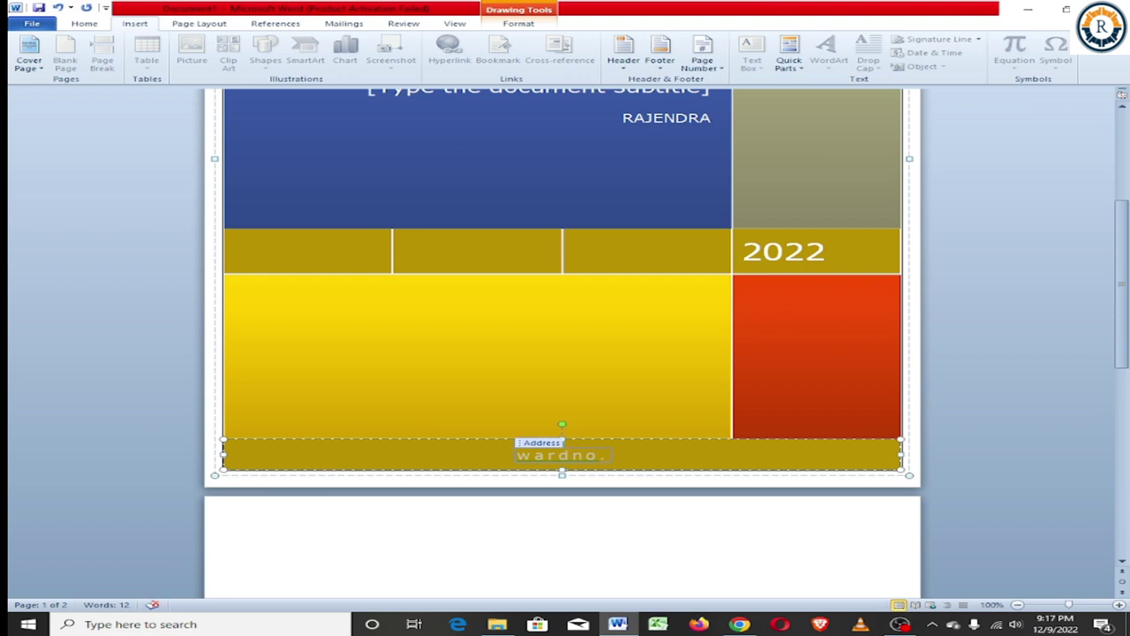
{"action": "type", "text": "12,Pilani"}
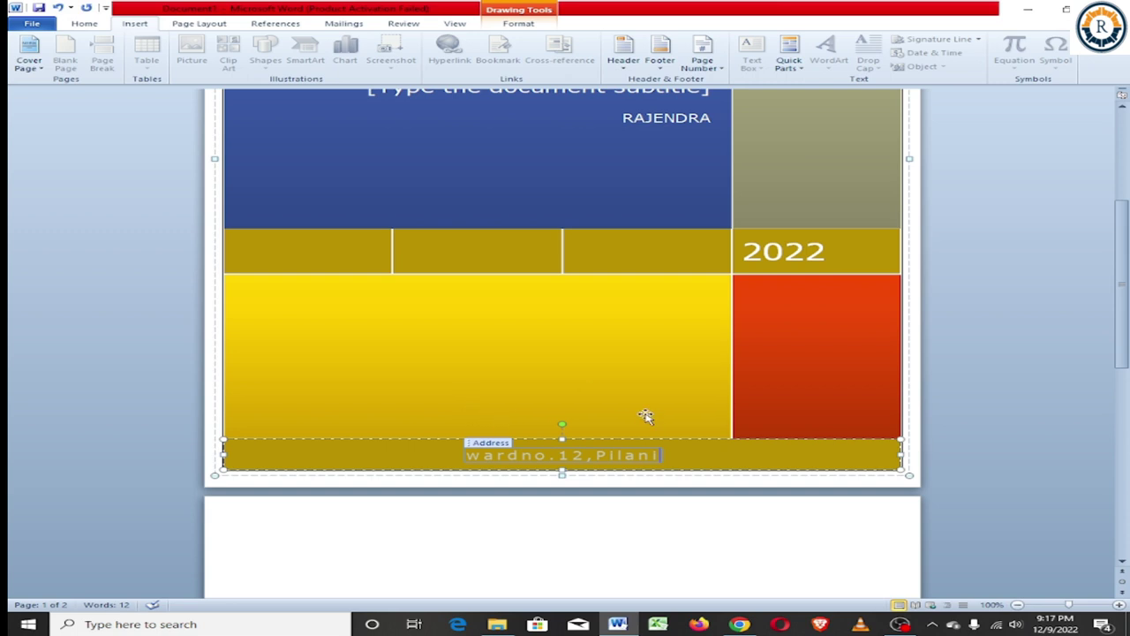
{"action": "left_click", "coordinate": [323, 310]}
Drag the middle gold block of the cover band right onto its neighbour, then deselect the shapes.
{"action": "left_click", "coordinate": [286, 250]}
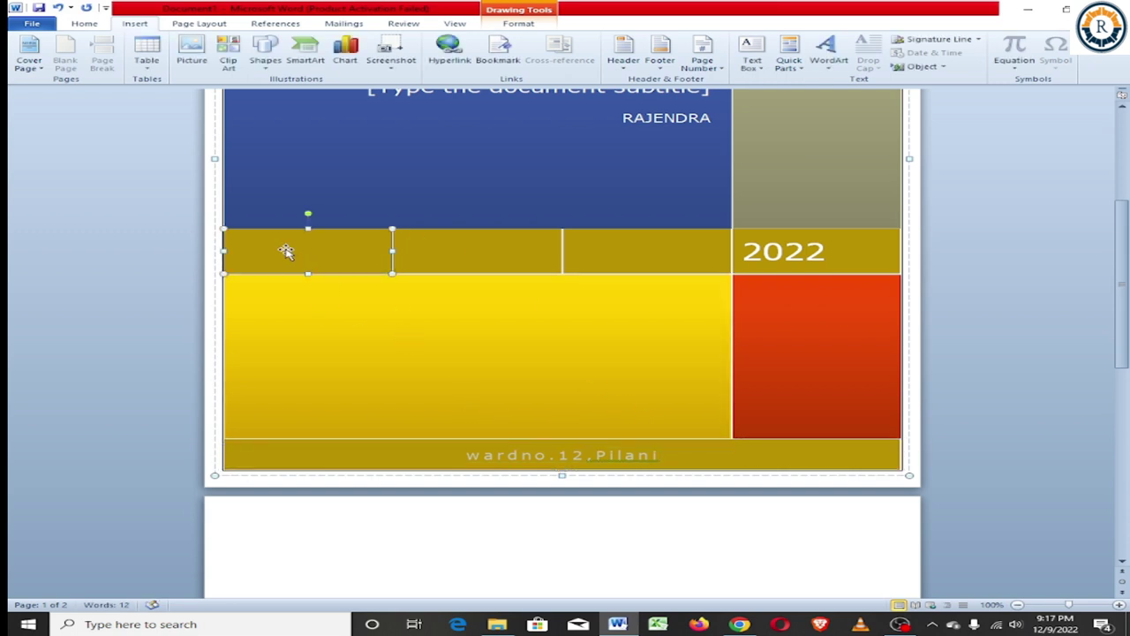
{"action": "left_click_drag", "start_coordinate": [422, 253], "coordinate": [591, 251]}
{"action": "left_click", "coordinate": [881, 371]}
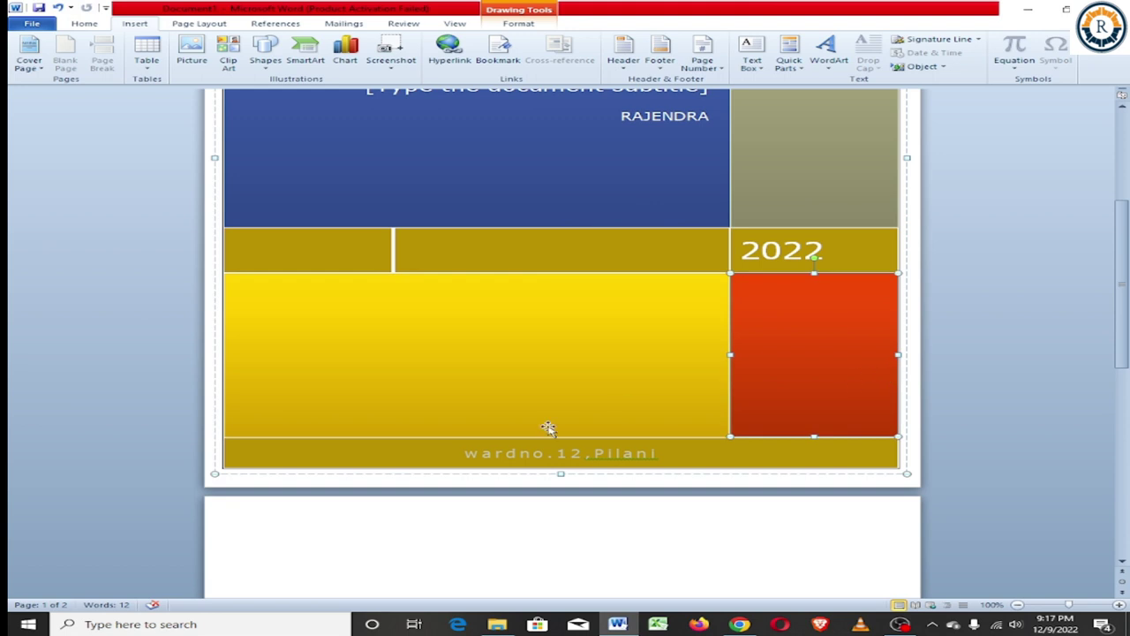
{"action": "scroll", "coordinate": [395, 366], "scroll_direction": "up", "scroll_amount": 3}
{"action": "scroll", "coordinate": [396, 365], "scroll_direction": "up", "scroll_amount": 3}
{"action": "left_click", "coordinate": [781, 323]}
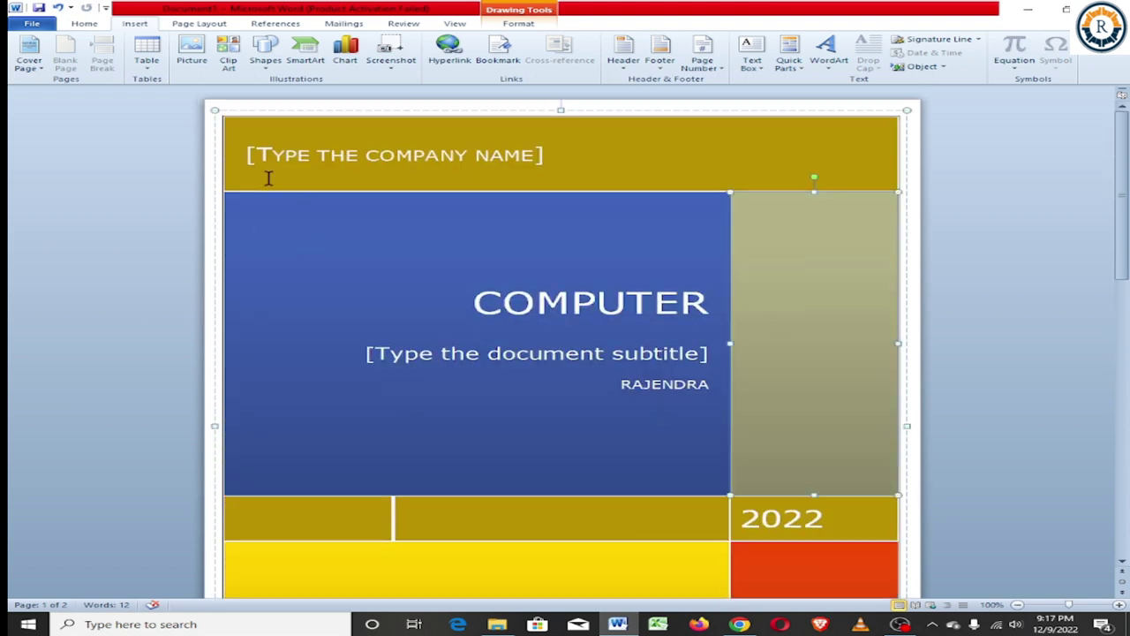
{"action": "left_click", "coordinate": [63, 74]}
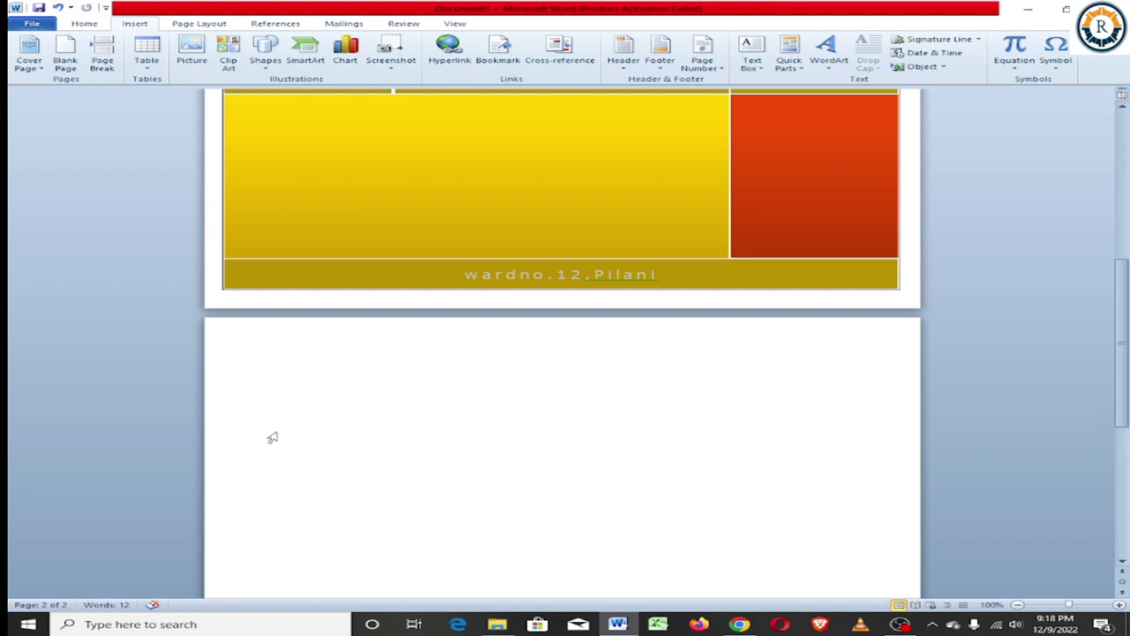
{"action": "type", "text": "hth  ht h t h th"}
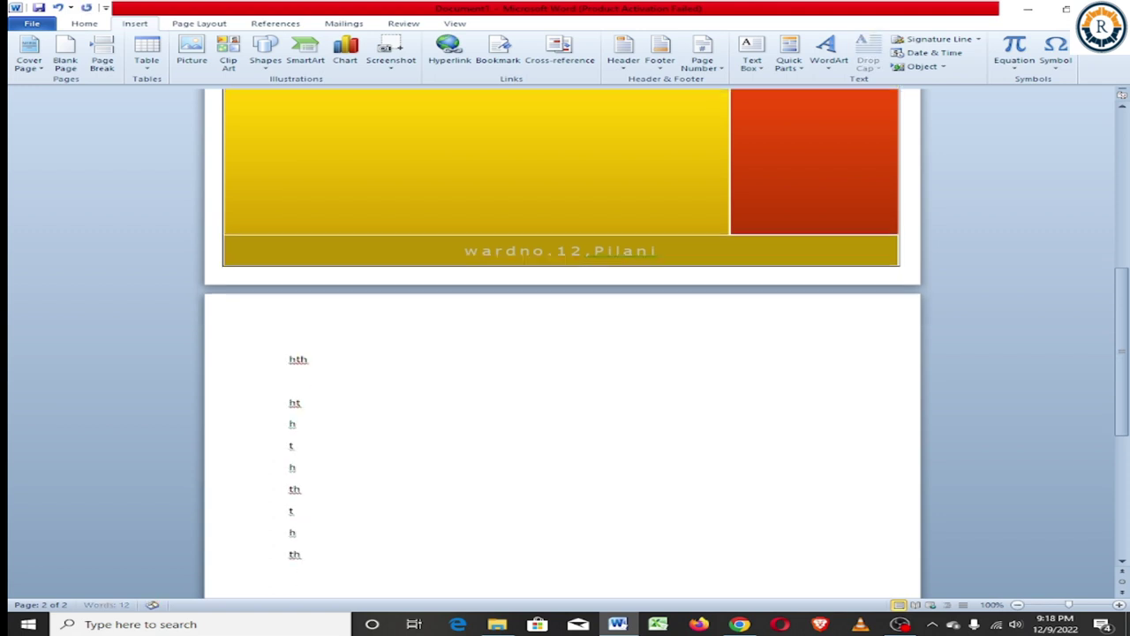
{"action": "type", "text": " t h th t h t ht h t ht h t ht h t ht h"}
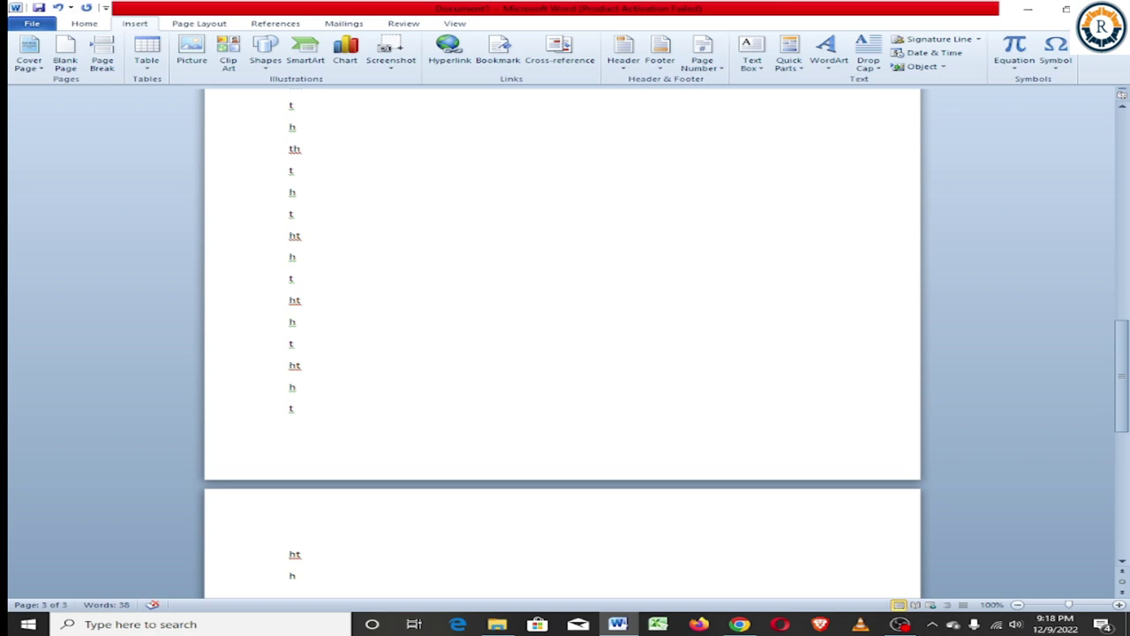
{"action": "key", "text": "ctrl+z"}
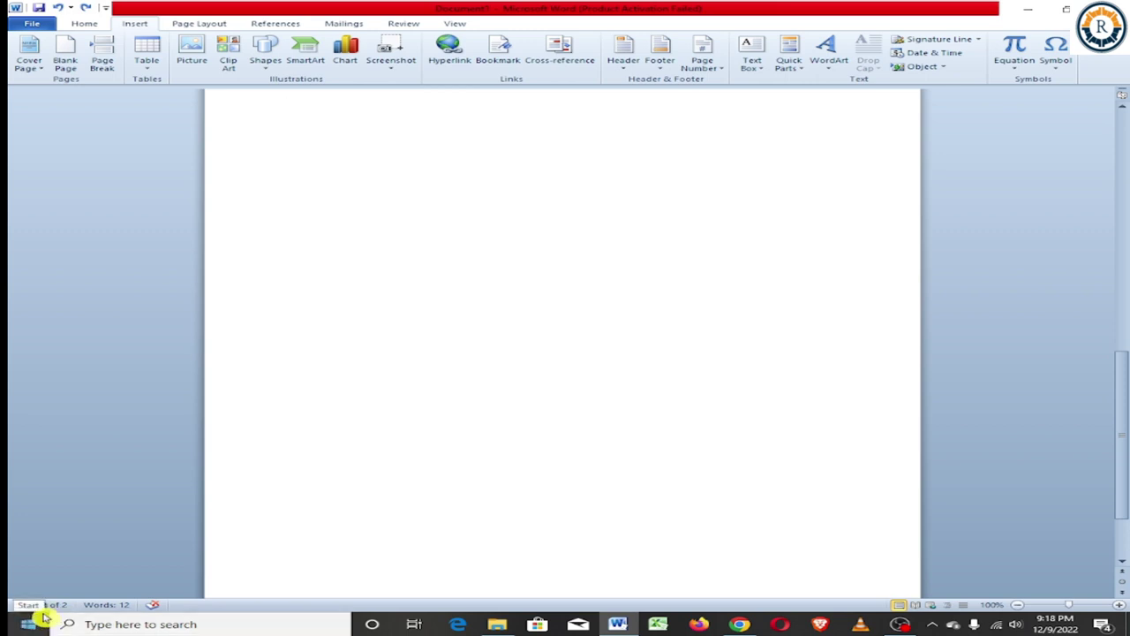
Add three blank pages after the cover page, starting from page two.
{"action": "scroll", "coordinate": [321, 378], "scroll_direction": "up", "scroll_amount": 2}
{"action": "scroll", "coordinate": [341, 171], "scroll_direction": "up", "scroll_amount": 1}
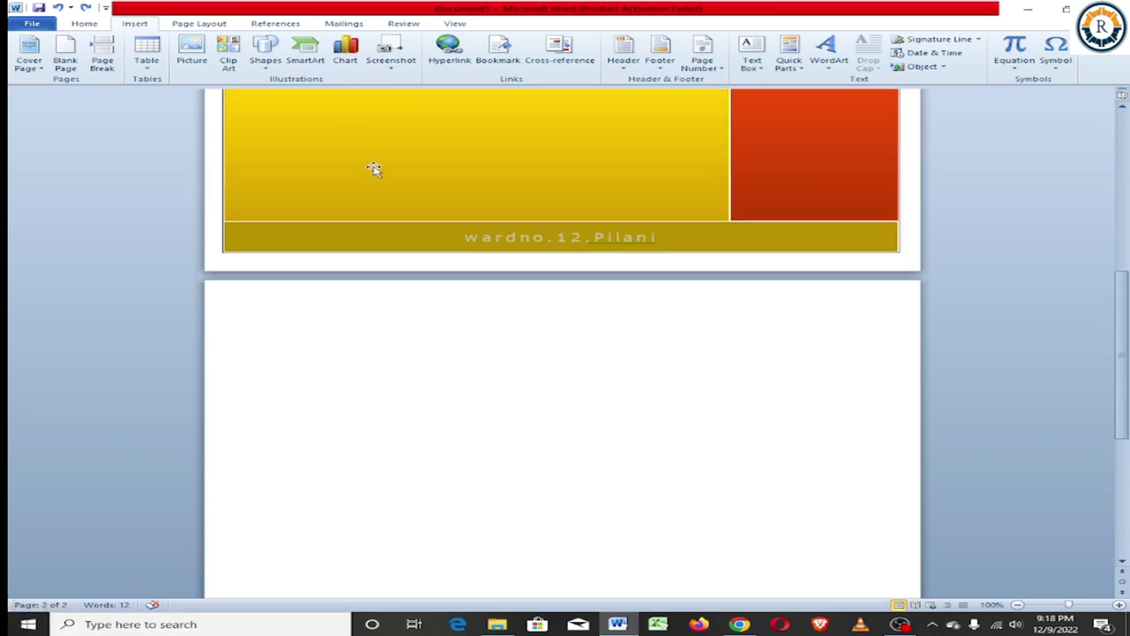
{"action": "left_click", "coordinate": [375, 169]}
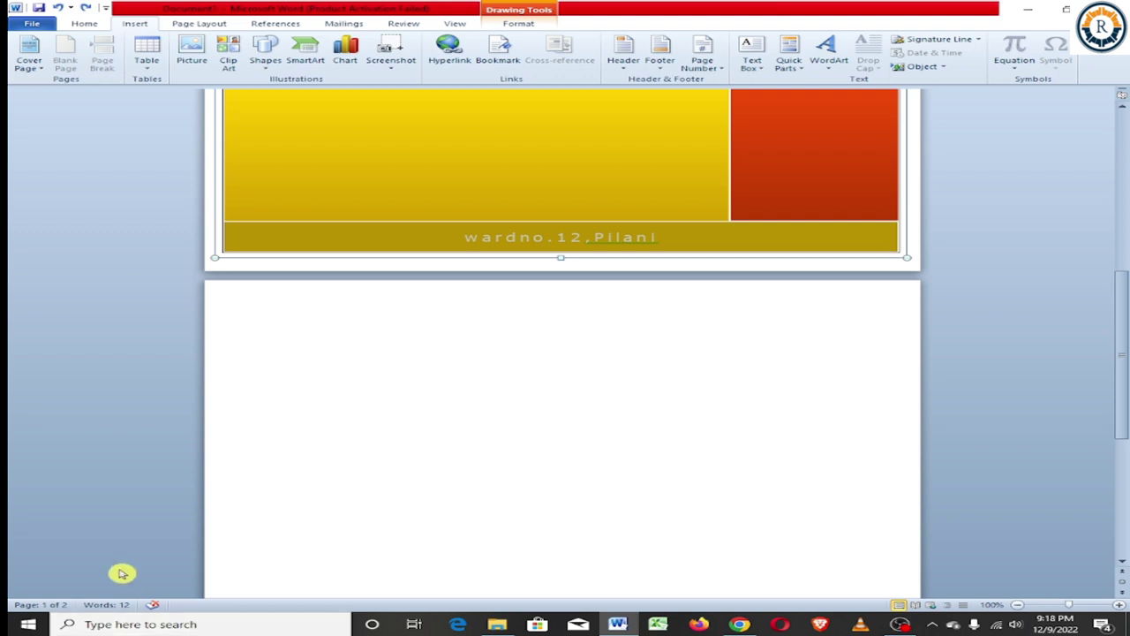
{"action": "left_click", "coordinate": [294, 347]}
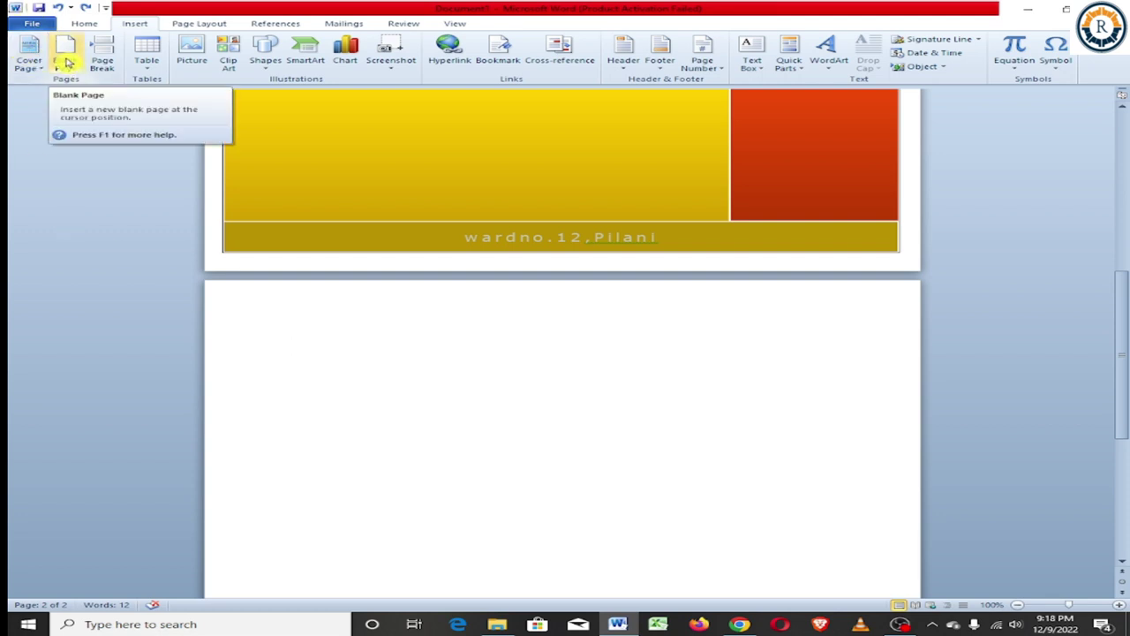
{"action": "left_click", "coordinate": [68, 63]}
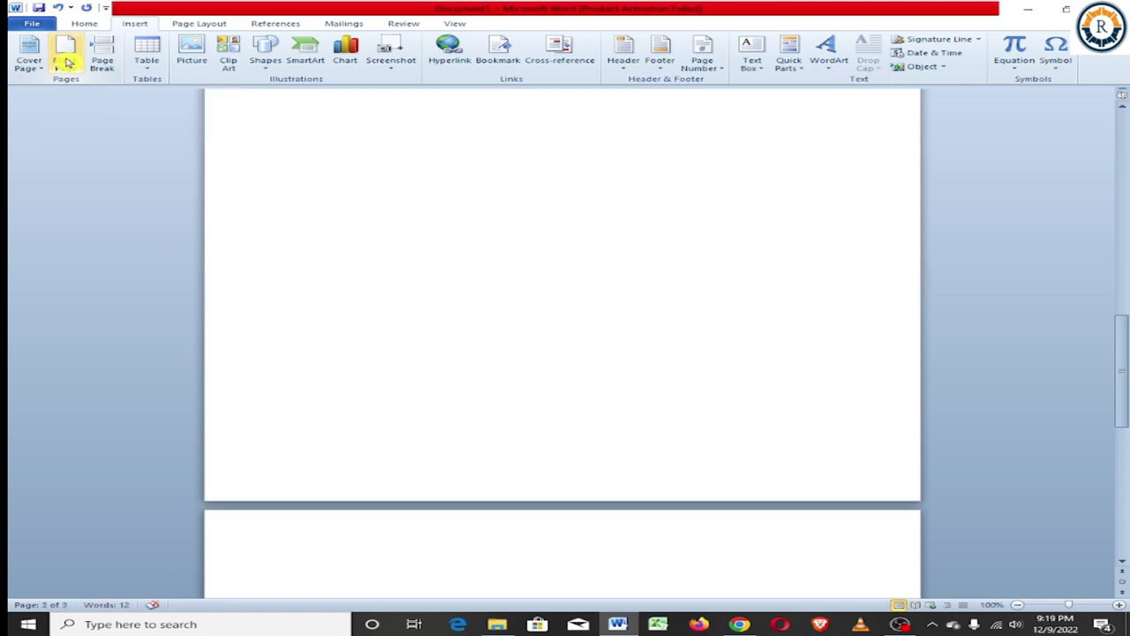
{"action": "left_click", "coordinate": [68, 62]}
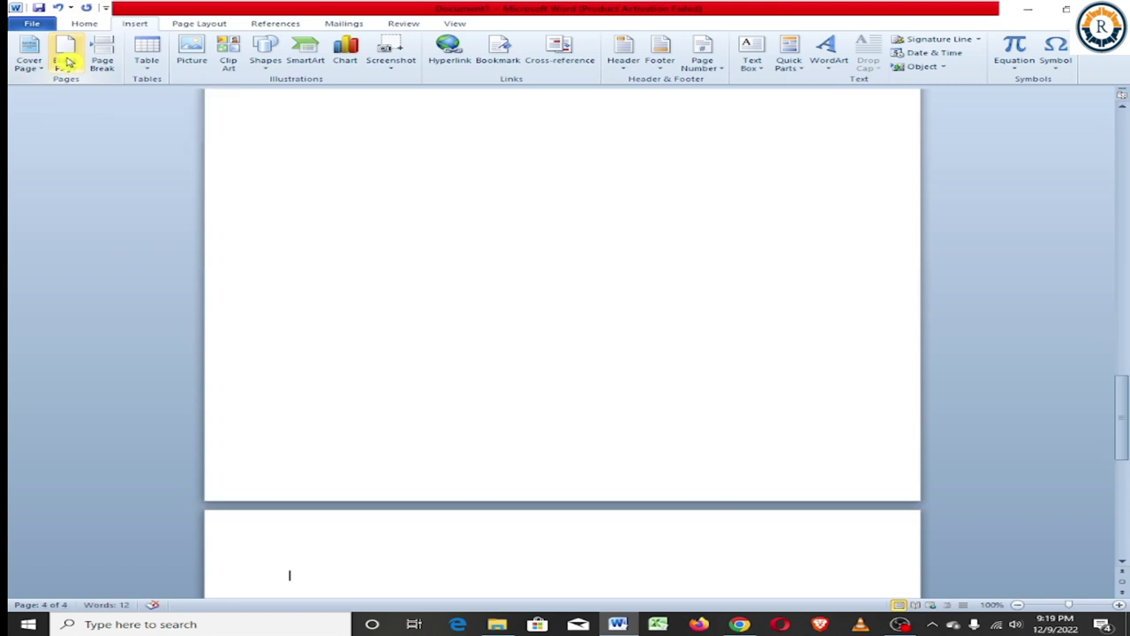
{"action": "left_click", "coordinate": [68, 63]}
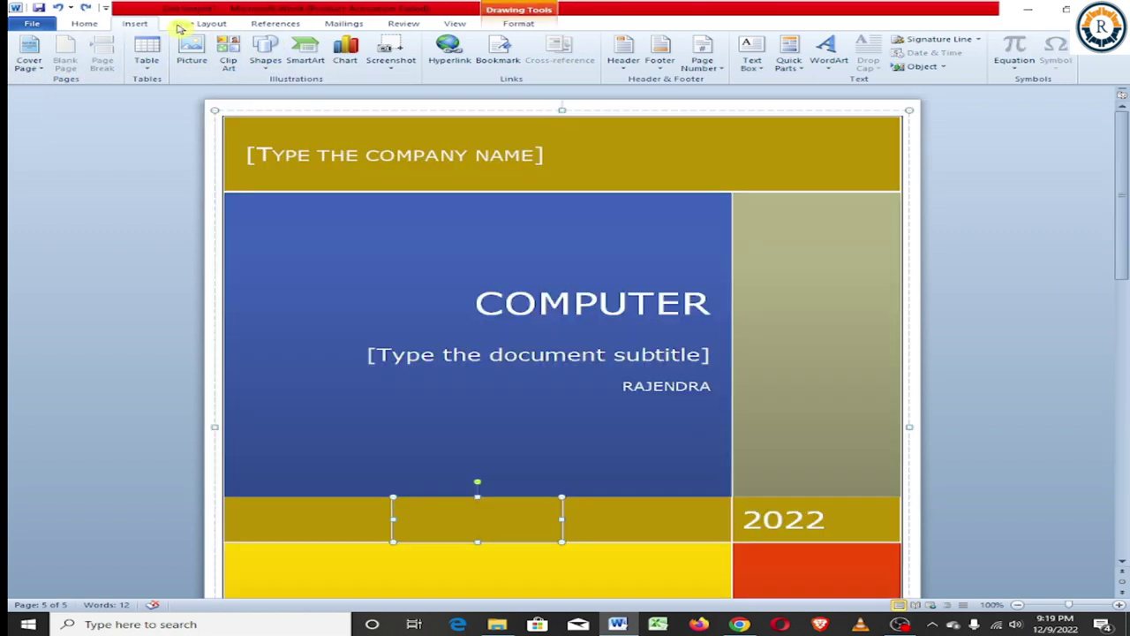
{"action": "scroll", "coordinate": [319, 179], "scroll_direction": "down", "scroll_amount": 1}
{"action": "scroll", "coordinate": [320, 190], "scroll_direction": "down", "scroll_amount": 4}
{"action": "scroll", "coordinate": [321, 291], "scroll_direction": "down", "scroll_amount": 3}
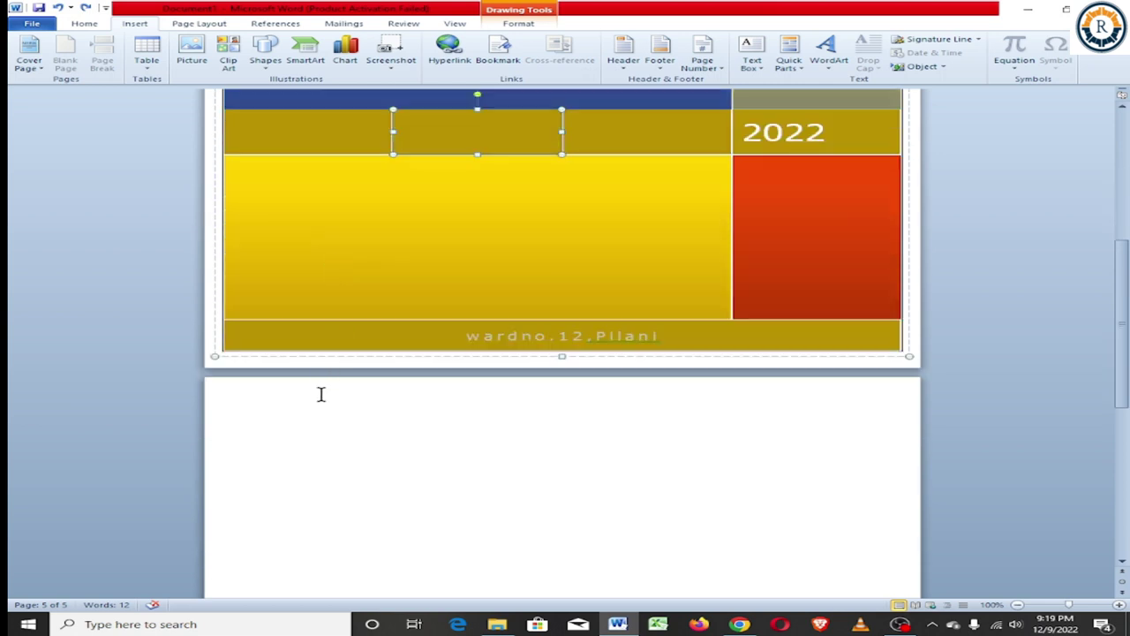
{"action": "left_click", "coordinate": [291, 442]}
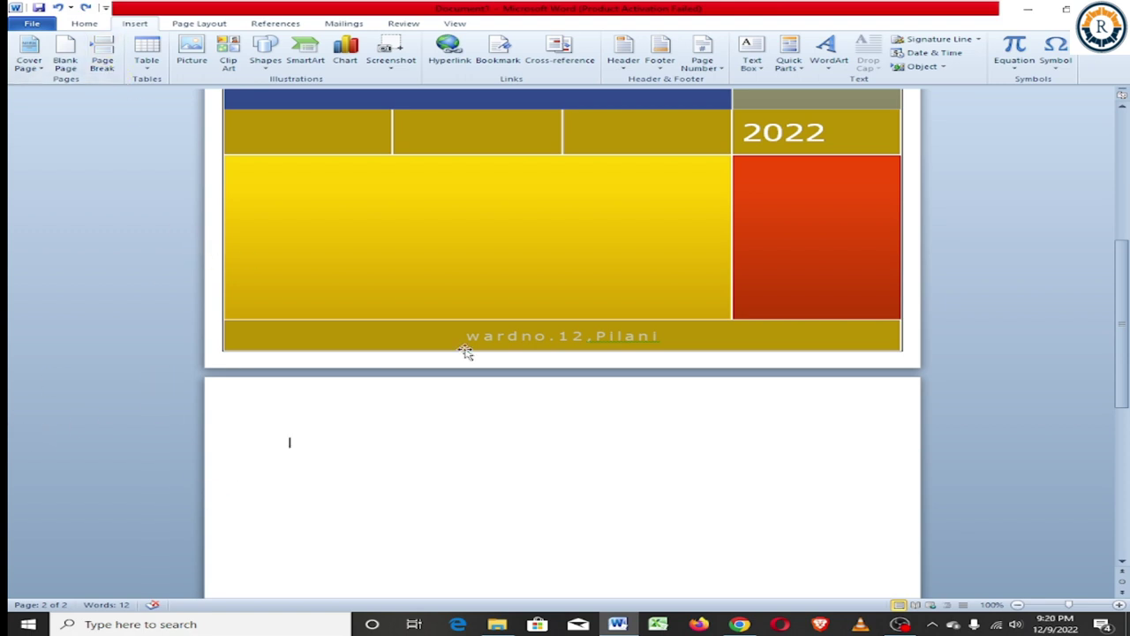
Generate sample paragraphs on page two with =rand() and place the caret after the first paragraph.
{"action": "type", "text": "=rand"}
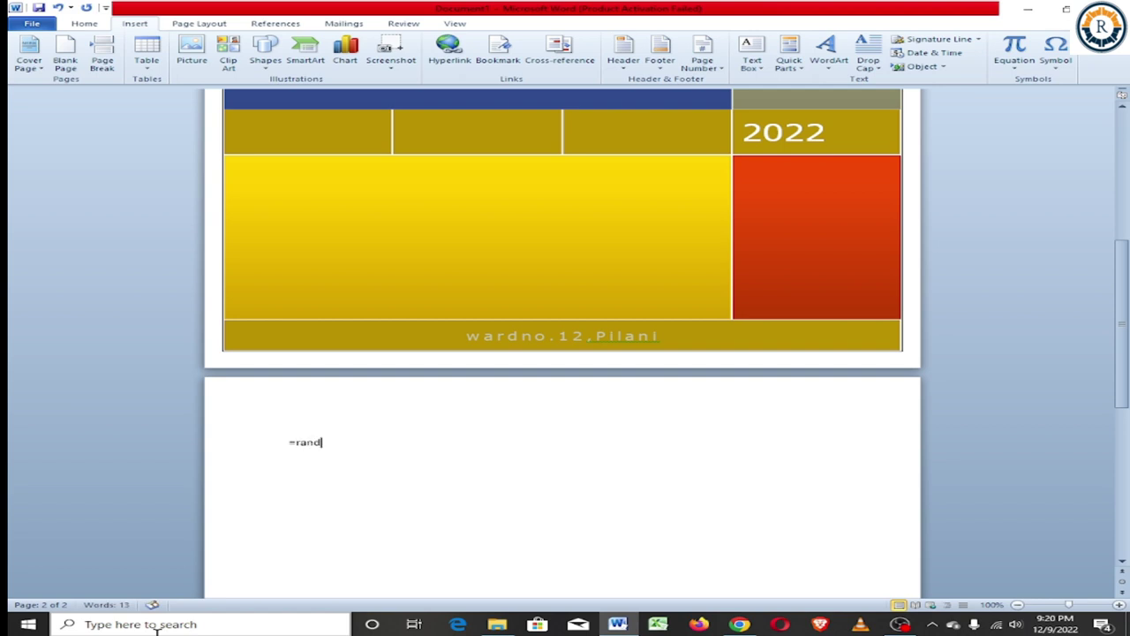
{"action": "type", "text": "()"}
{"action": "key", "text": "Return"}
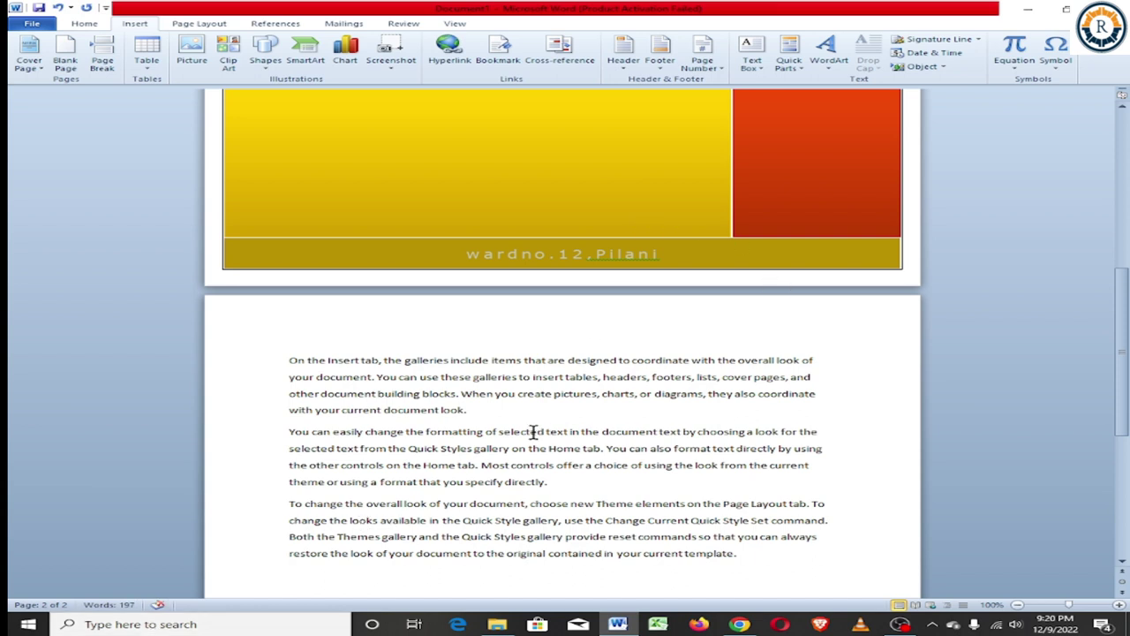
{"action": "left_click", "coordinate": [472, 413]}
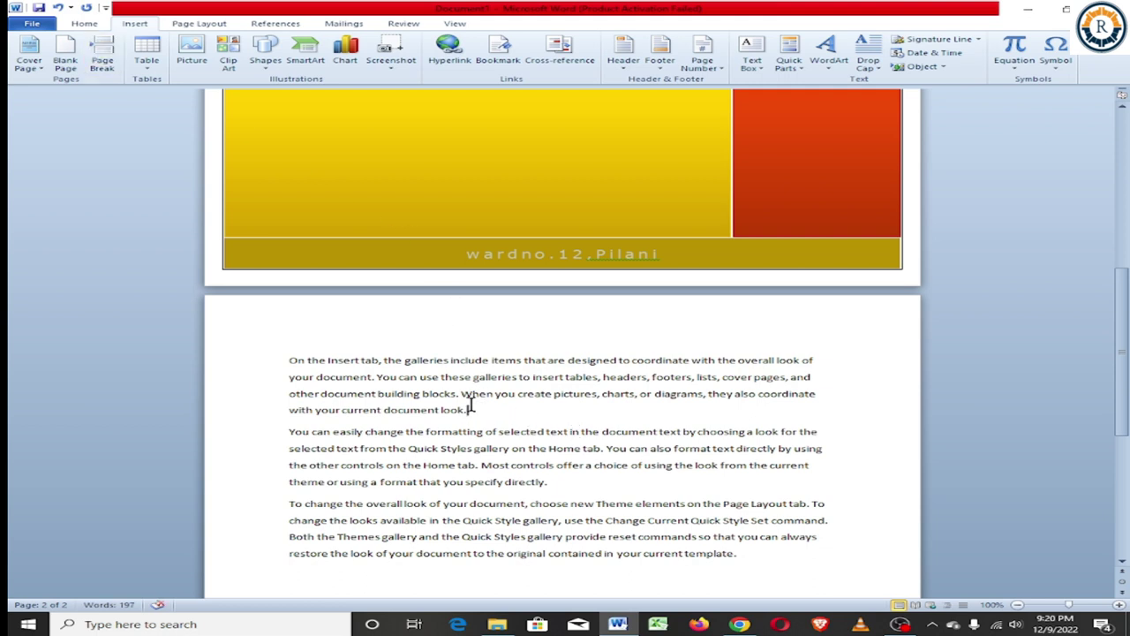
{"action": "left_click", "coordinate": [130, 186]}
Insert page breaks after the first paragraph and before the final sentences.
{"action": "left_click", "coordinate": [106, 63]}
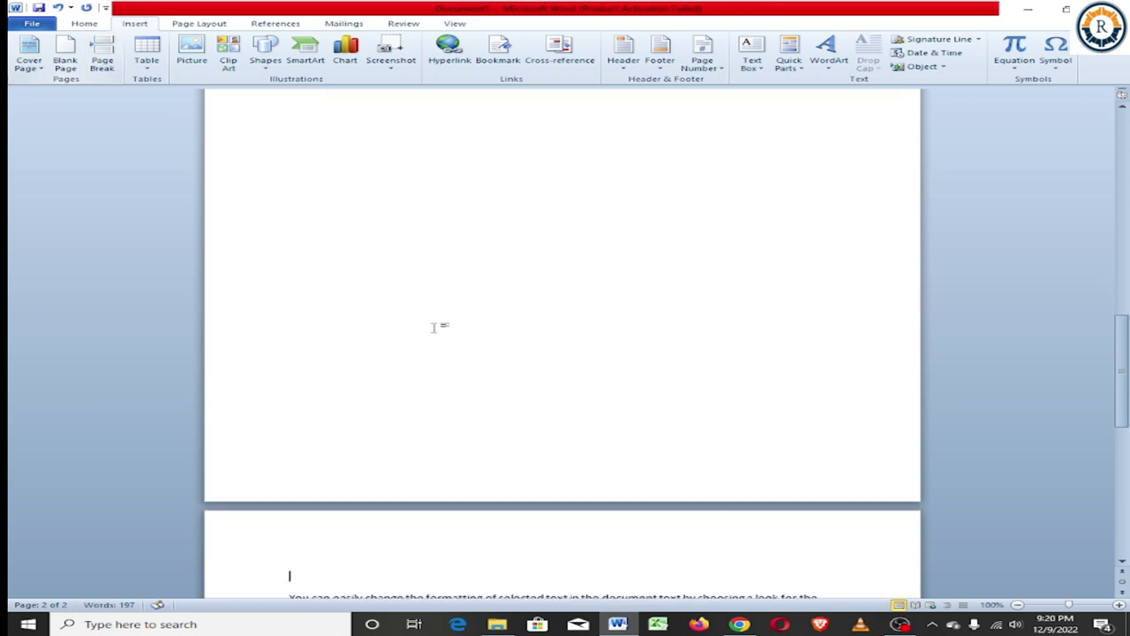
{"action": "key", "text": "Return"}
{"action": "key", "text": "Return"}
{"action": "key", "text": "Return"}
{"action": "key", "text": "Return"}
{"action": "key", "text": "Return"}
{"action": "key", "text": "Return"}
{"action": "key", "text": "Return"}
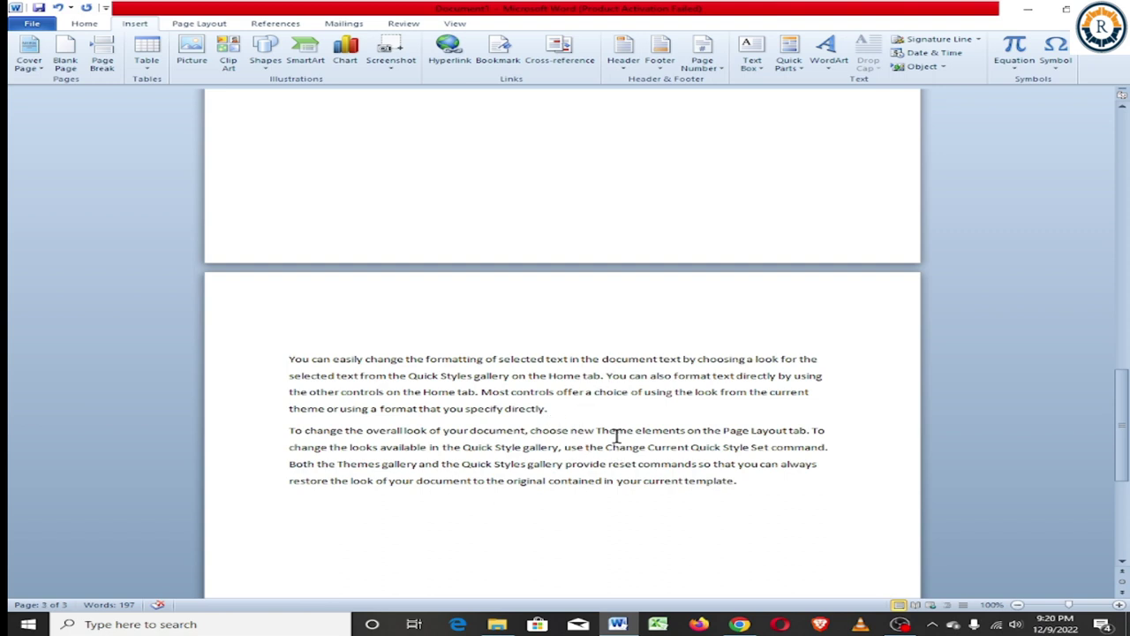
{"action": "left_click", "coordinate": [812, 430]}
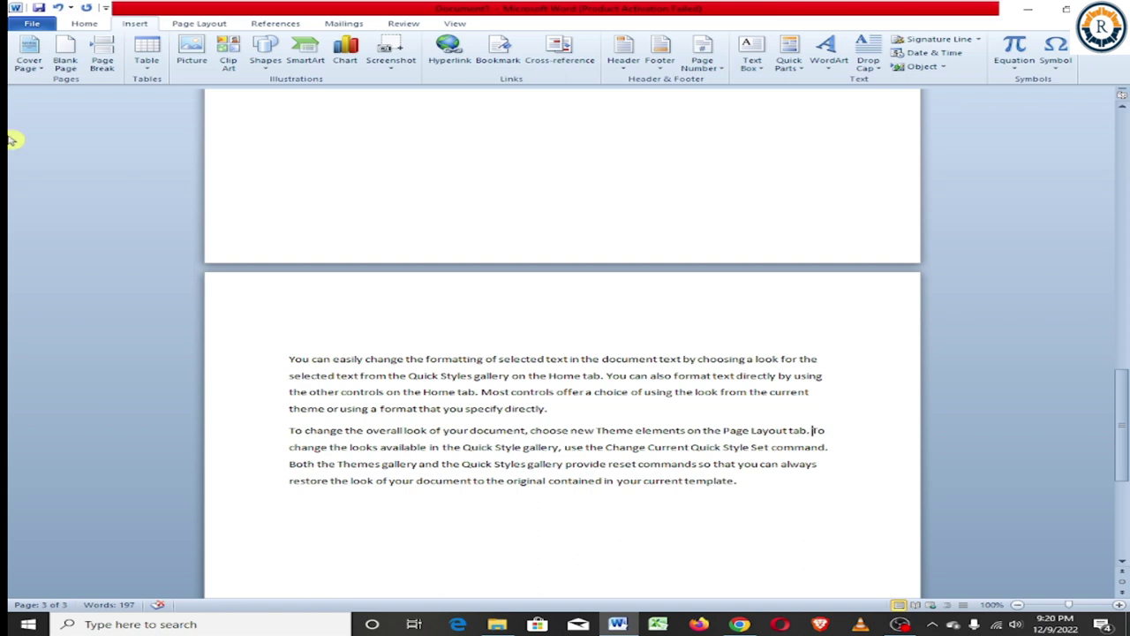
{"action": "left_click", "coordinate": [103, 58]}
Select all the document content and delete it, leaving one empty page.
{"action": "scroll", "coordinate": [395, 277], "scroll_direction": "up", "scroll_amount": 3}
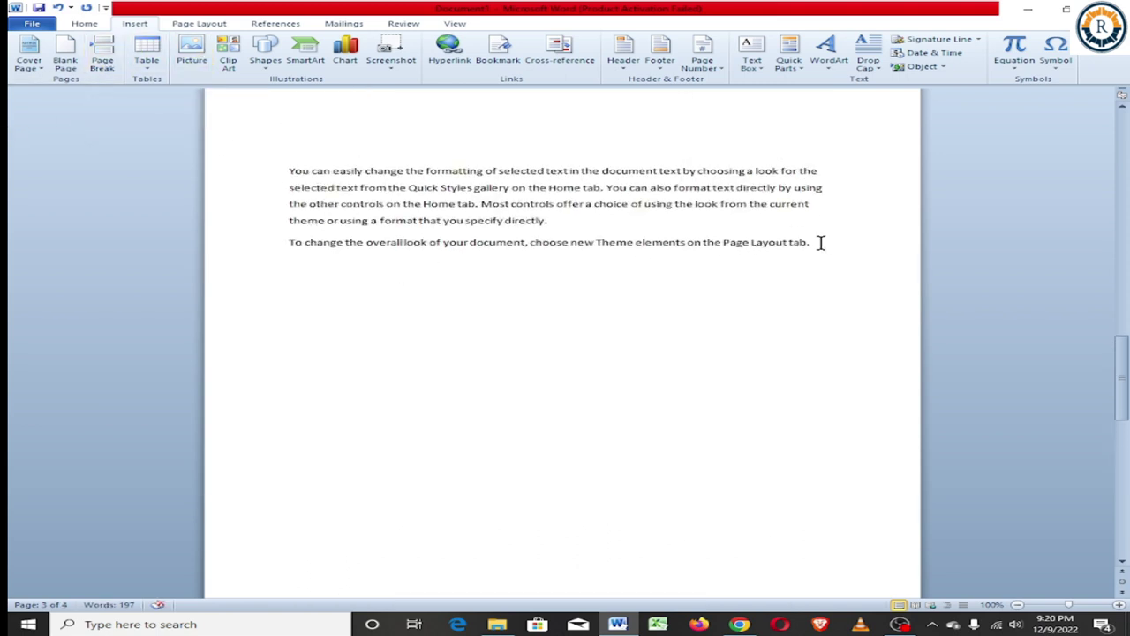
{"action": "scroll", "coordinate": [721, 225], "scroll_direction": "down", "scroll_amount": 2}
{"action": "scroll", "coordinate": [721, 226], "scroll_direction": "down", "scroll_amount": 5}
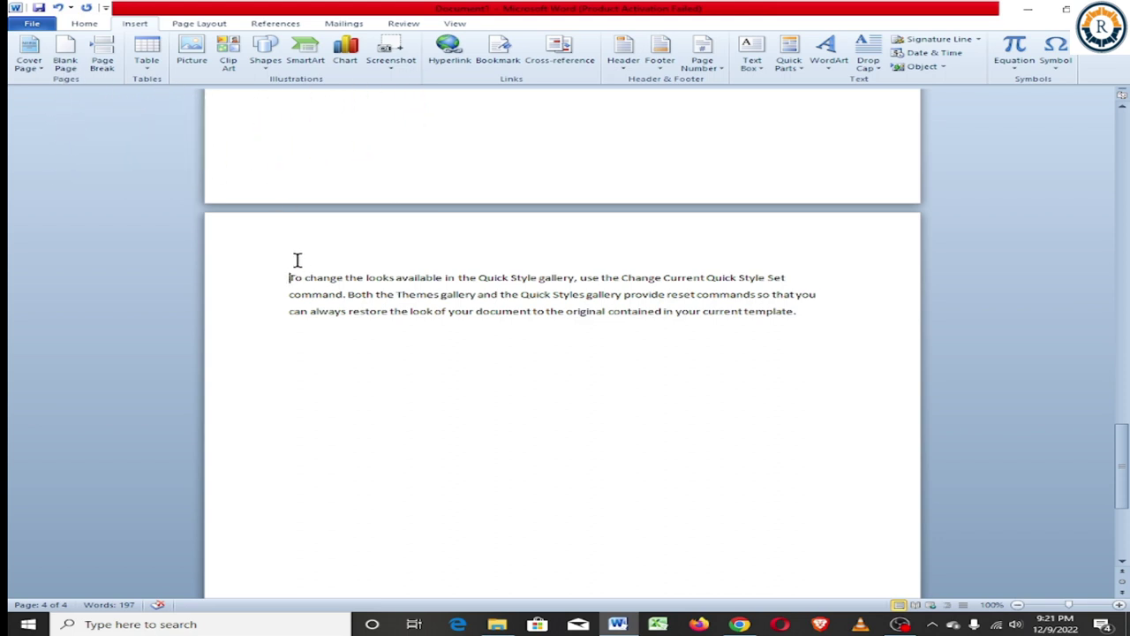
{"action": "key", "text": "ctrl+a"}
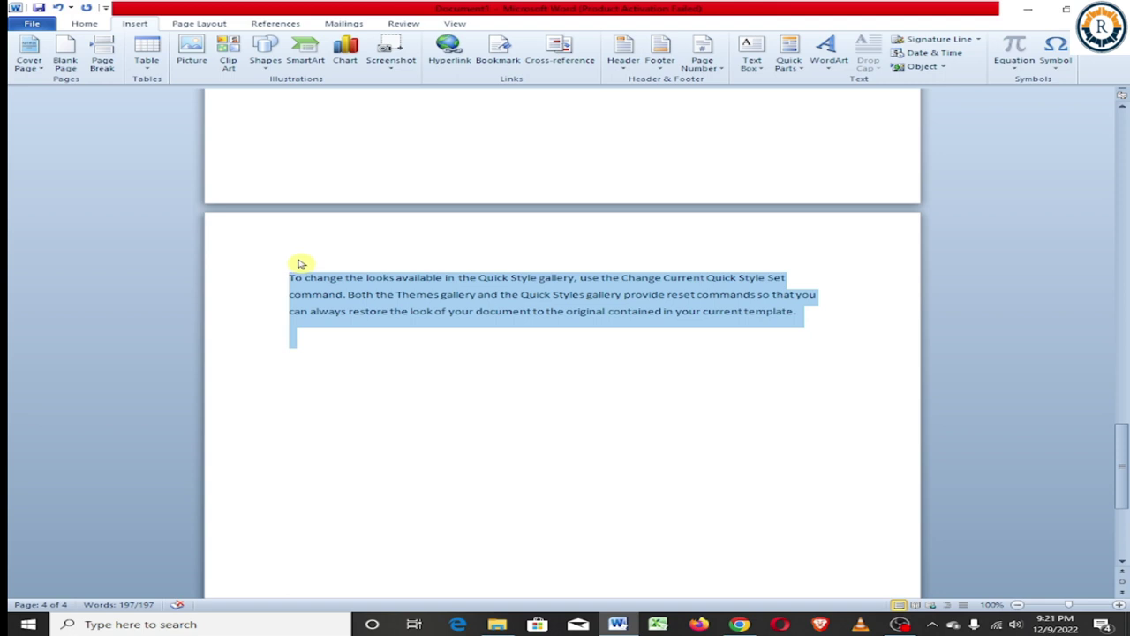
{"action": "key", "text": "Delete"}
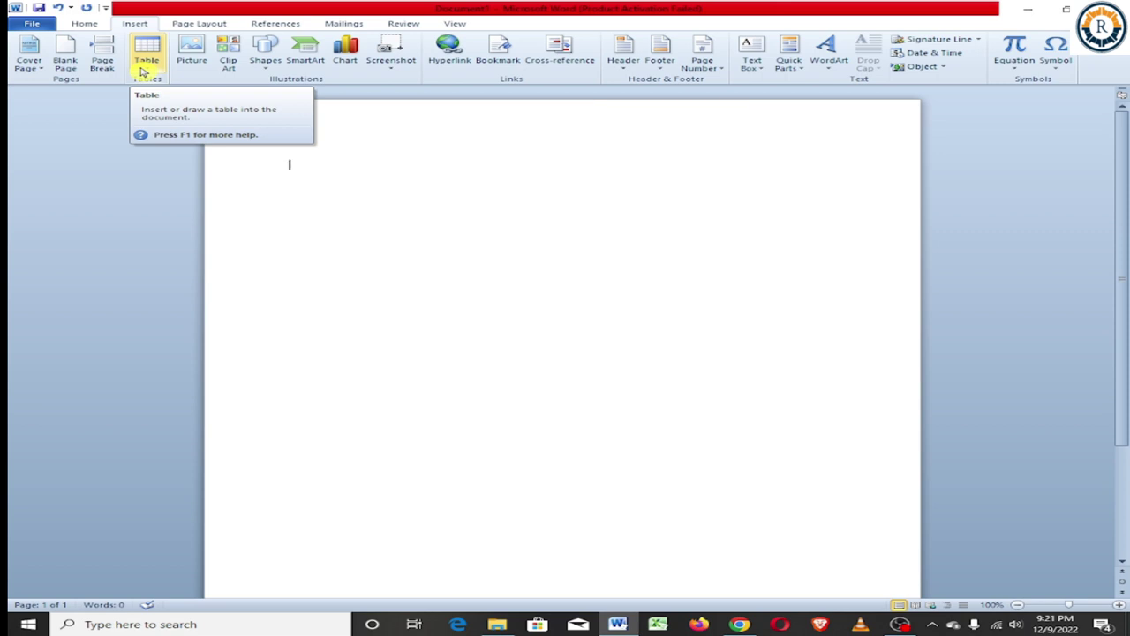
Insert a 5×3 table, cut it back out, and reopen the table grid.
{"action": "left_click", "coordinate": [145, 71]}
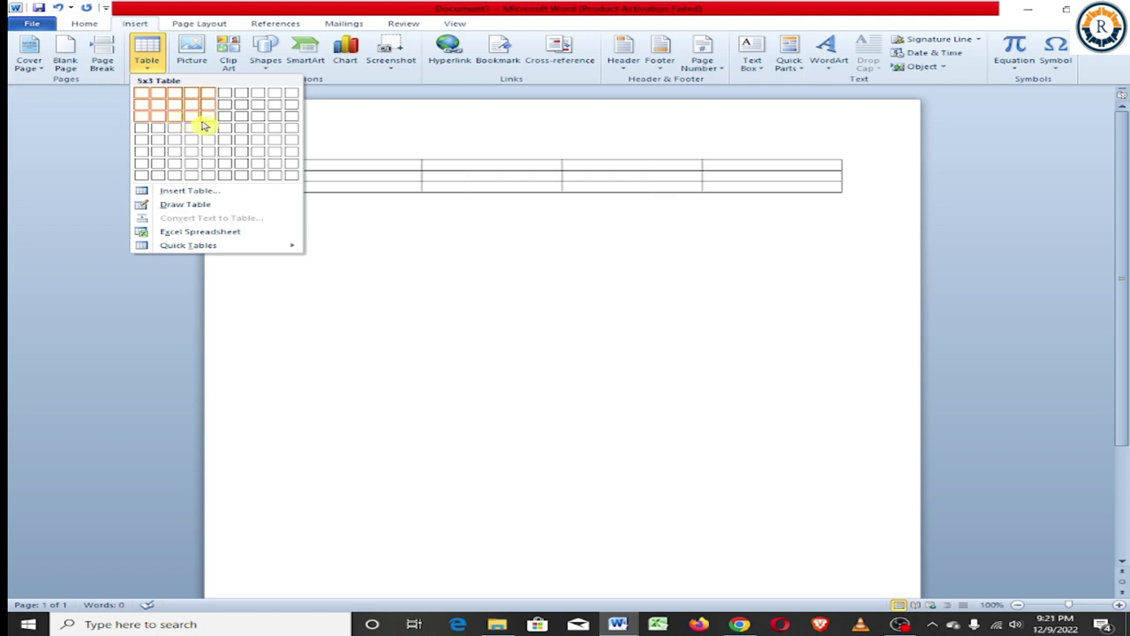
{"action": "left_click", "coordinate": [204, 124]}
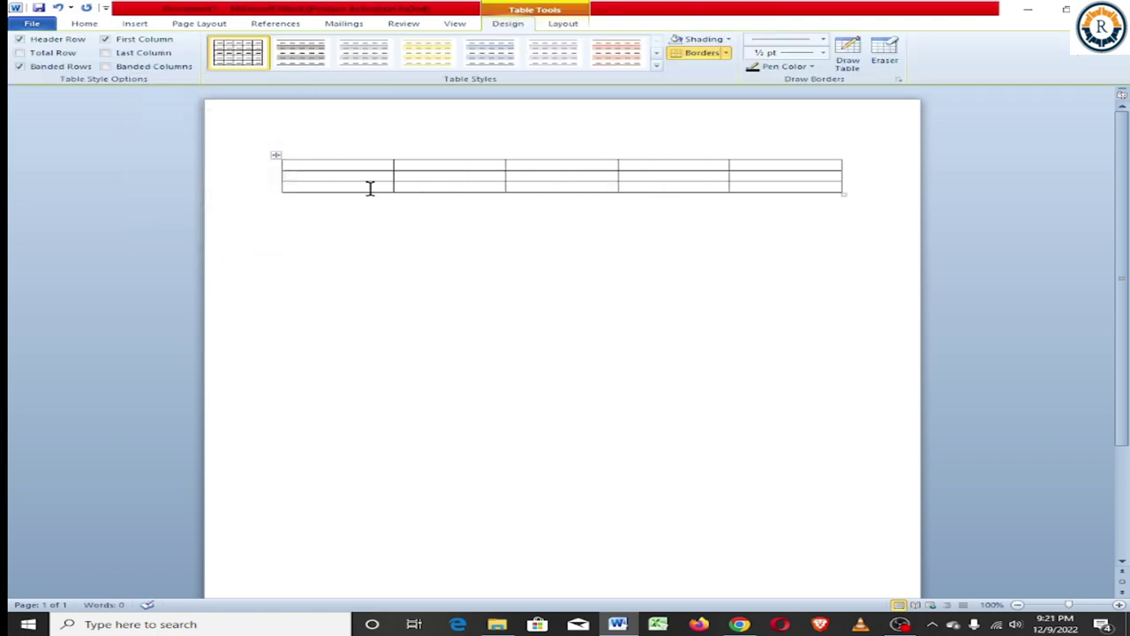
{"action": "right_click", "coordinate": [280, 162]}
{"action": "left_click", "coordinate": [305, 172]}
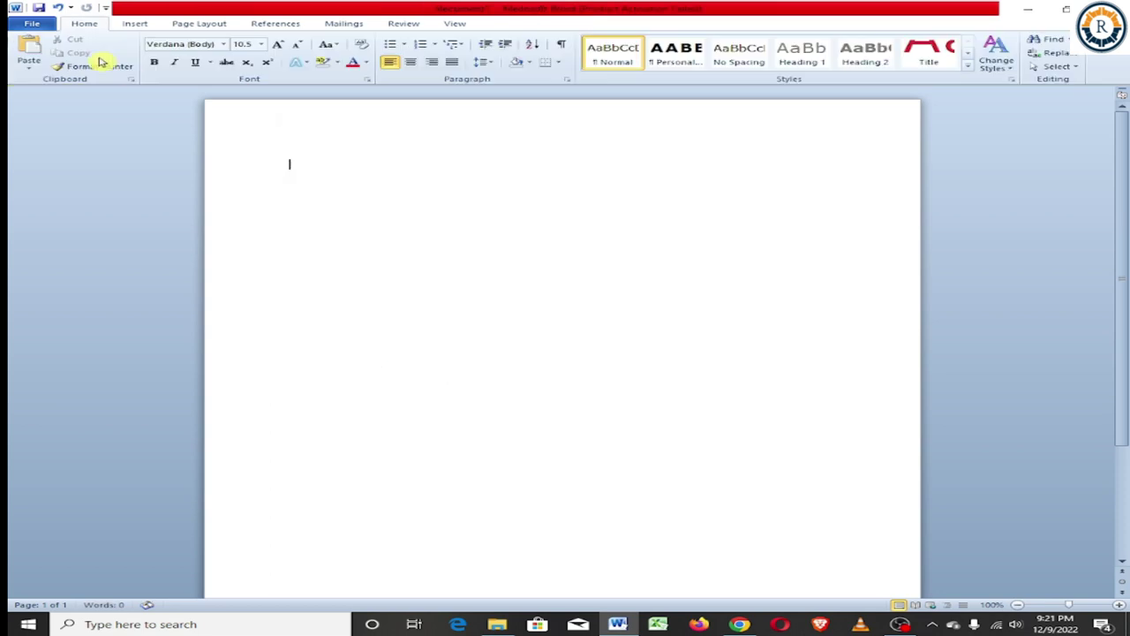
{"action": "left_click", "coordinate": [133, 24]}
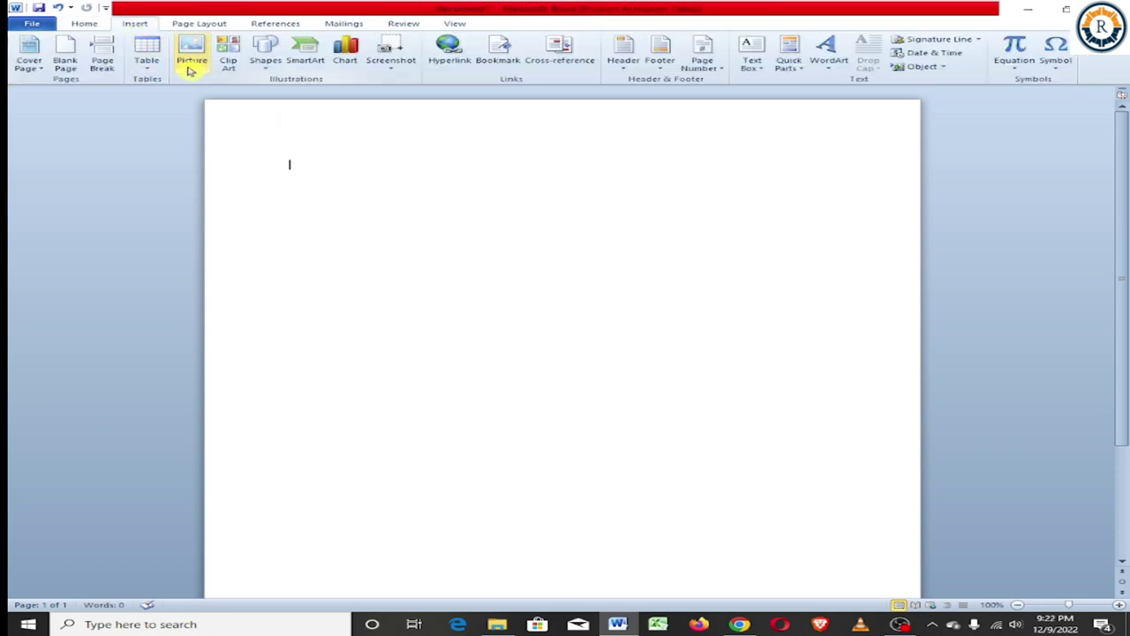
{"action": "left_click", "coordinate": [145, 60]}
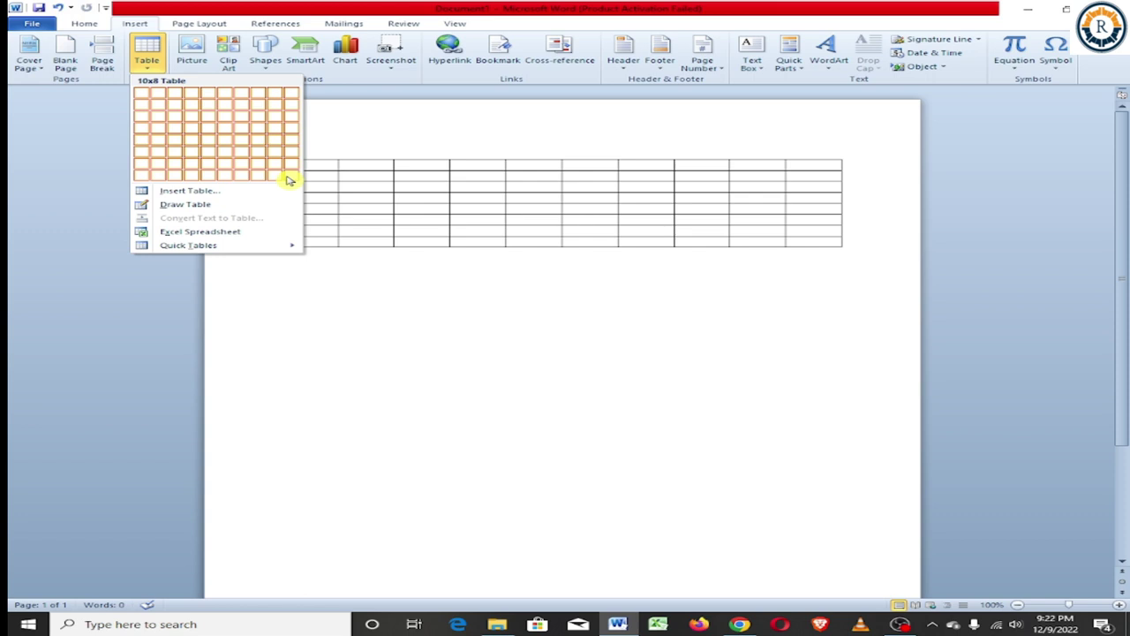
Insert a 12-column, 10-row table and stretch it taller down the page.
{"action": "left_click", "coordinate": [240, 192]}
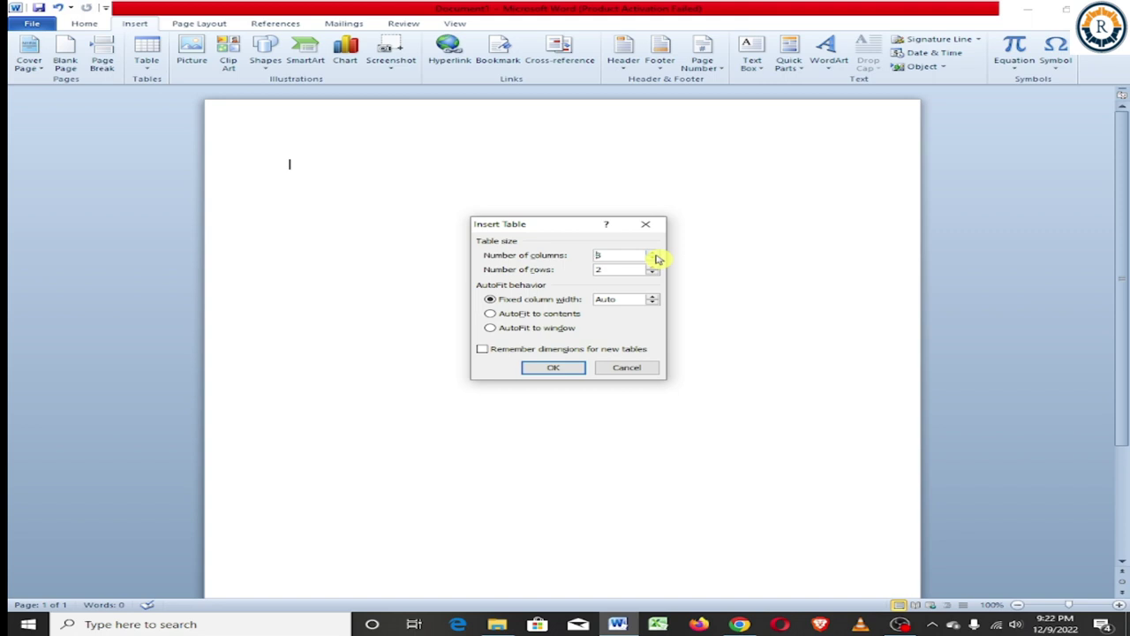
{"action": "left_click", "coordinate": [654, 253]}
{"action": "left_click", "coordinate": [554, 375]}
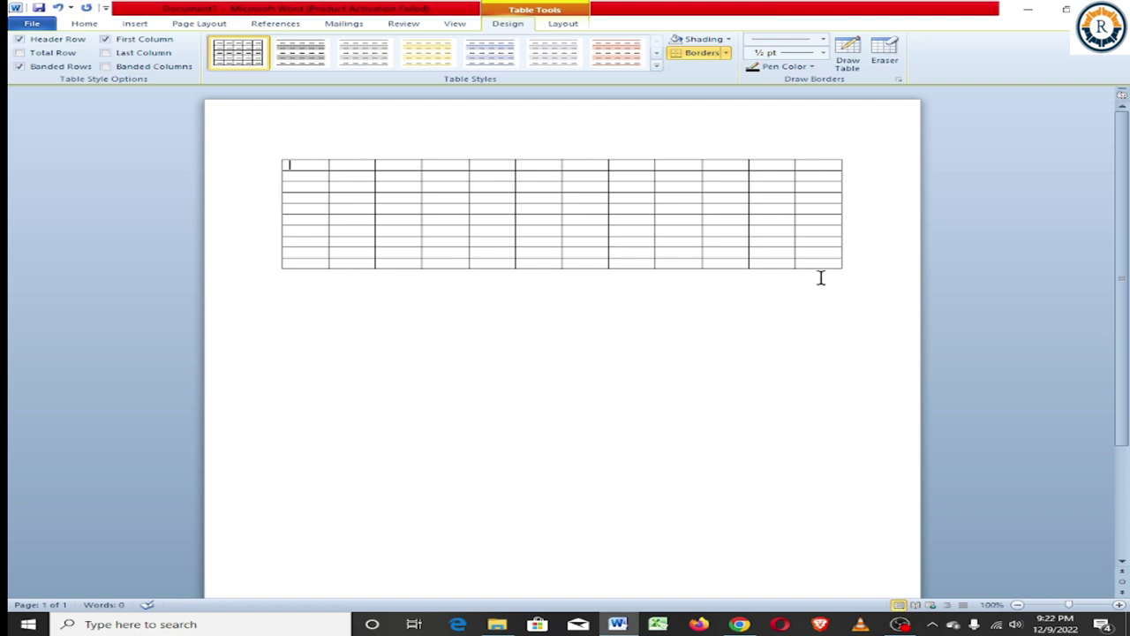
{"action": "left_click_drag", "start_coordinate": [843, 269], "coordinate": [847, 502]}
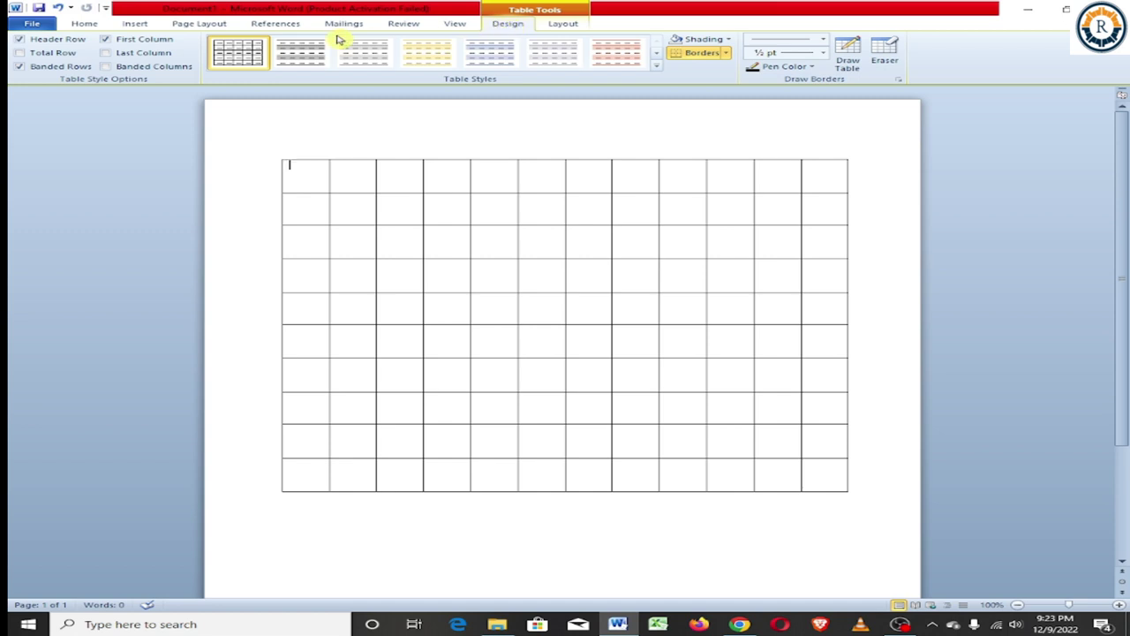
Remove the table with Ctrl+Z, leaving the page empty.
{"action": "left_click", "coordinate": [135, 24]}
{"action": "left_click", "coordinate": [148, 54]}
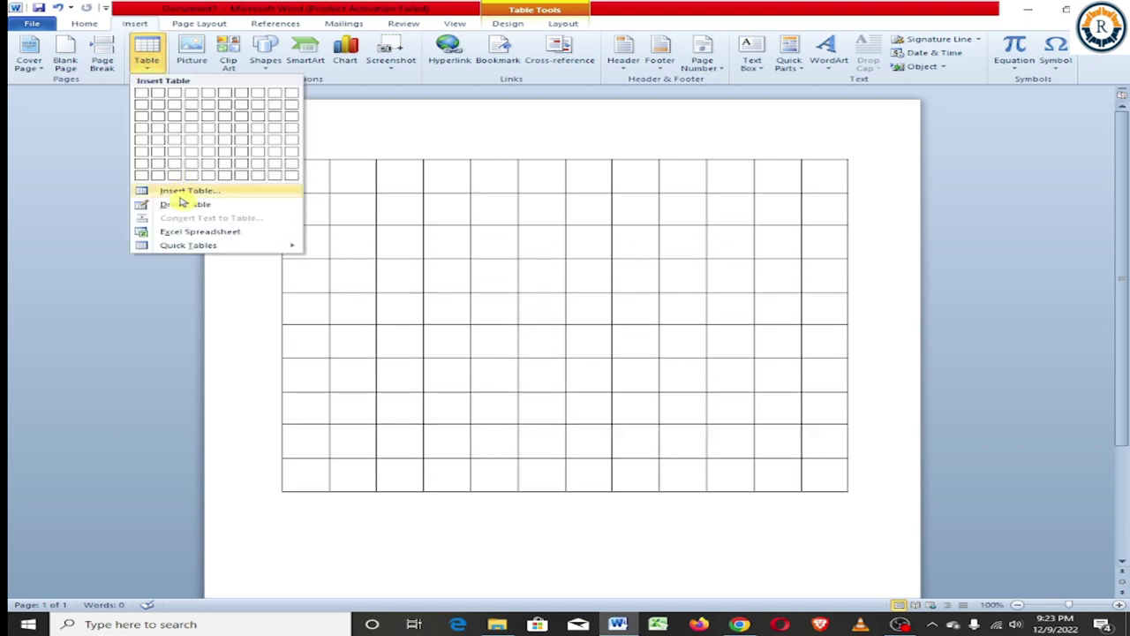
{"action": "left_click", "coordinate": [353, 166]}
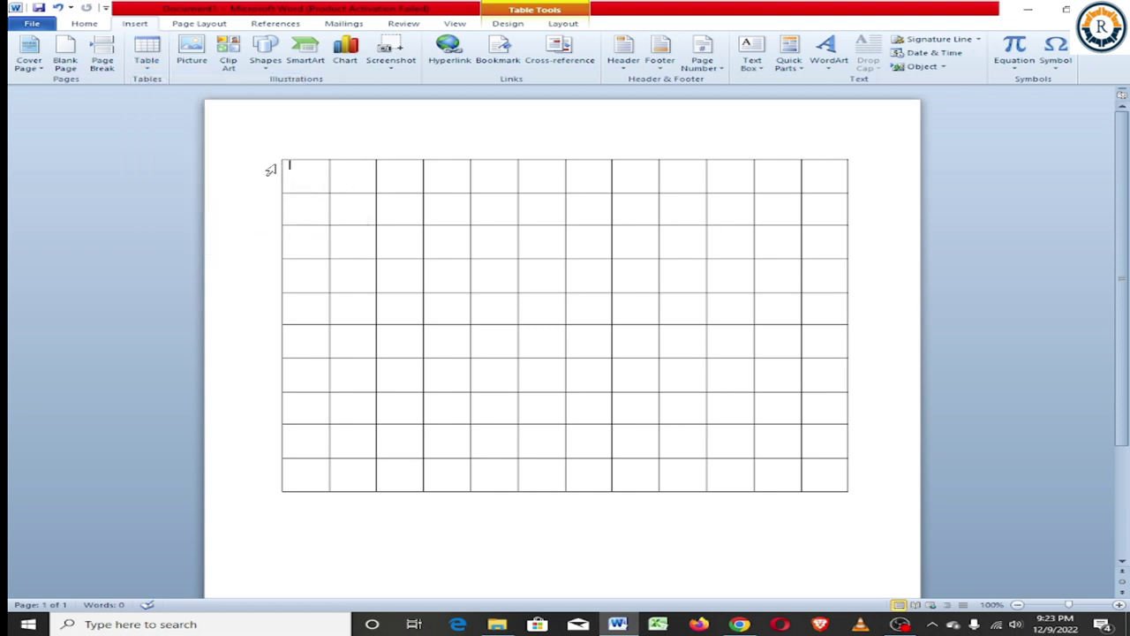
{"action": "key", "text": "ctrl+z"}
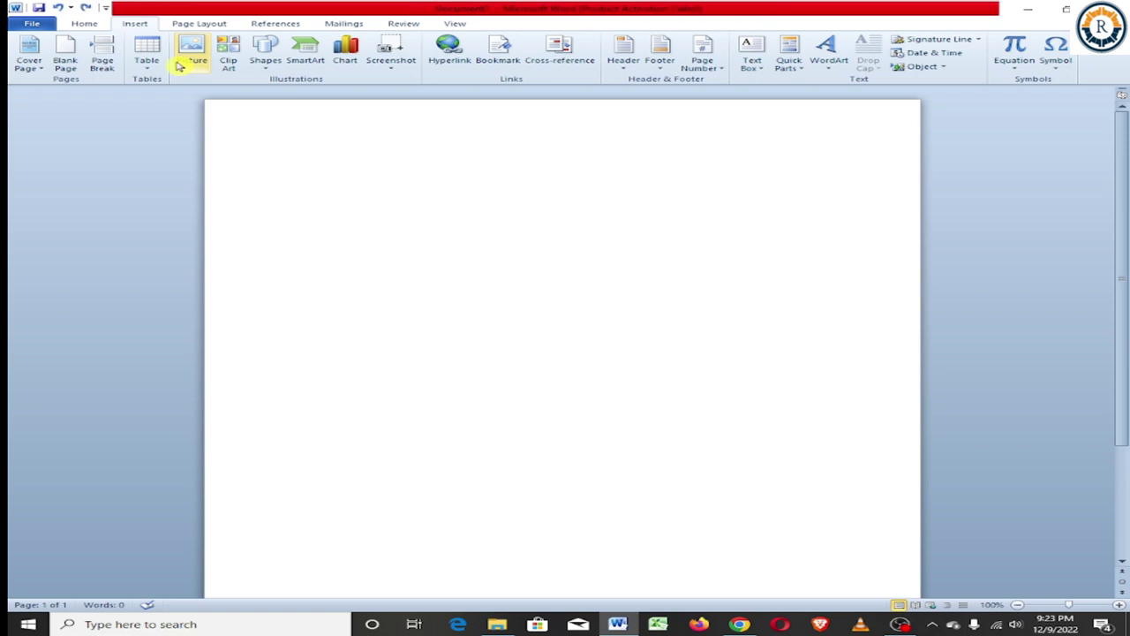
Switch to Draw Table and draw the table's outer frame.
{"action": "left_click", "coordinate": [147, 54]}
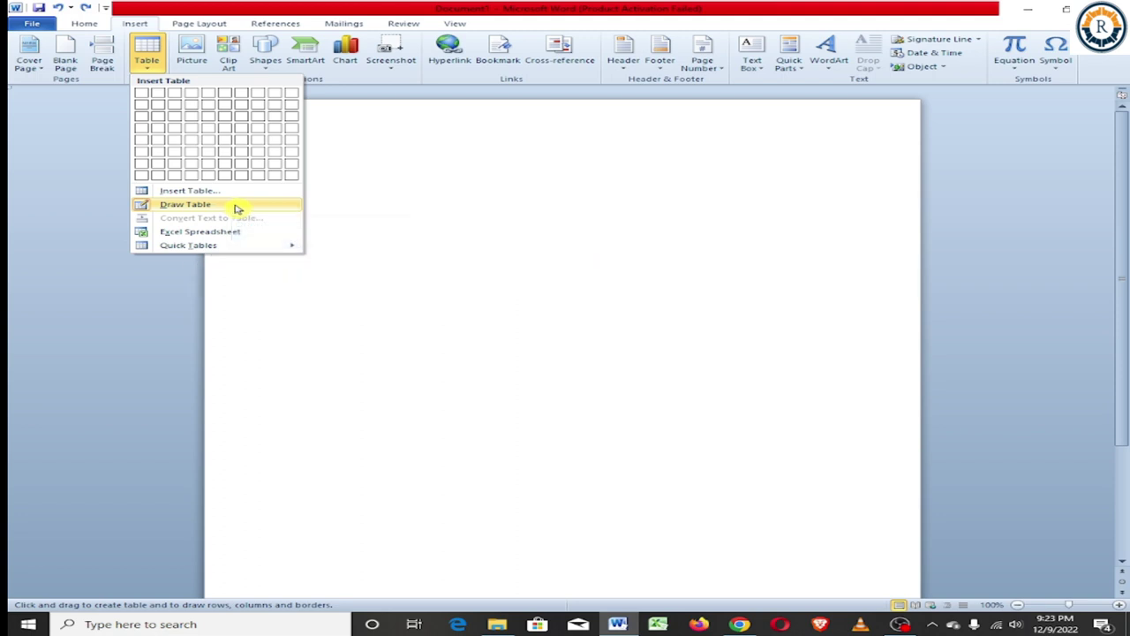
{"action": "left_click", "coordinate": [235, 209]}
{"action": "mouse_move", "coordinate": [288, 160]}
{"action": "left_mouse_down"}
{"action": "mouse_move", "coordinate": [702, 405]}
{"action": "mouse_move", "coordinate": [811, 495]}
{"action": "left_mouse_up"}
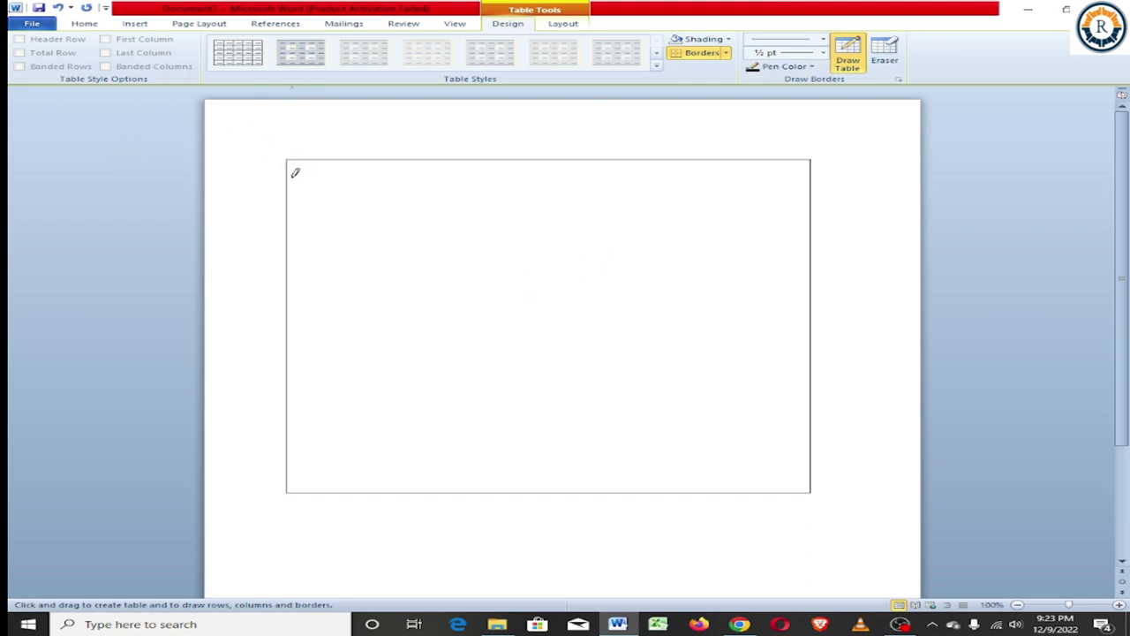
Draw horizontal row borders, including one that splits the large bottom cell.
{"action": "left_click_drag", "start_coordinate": [289, 175], "coordinate": [348, 175]}
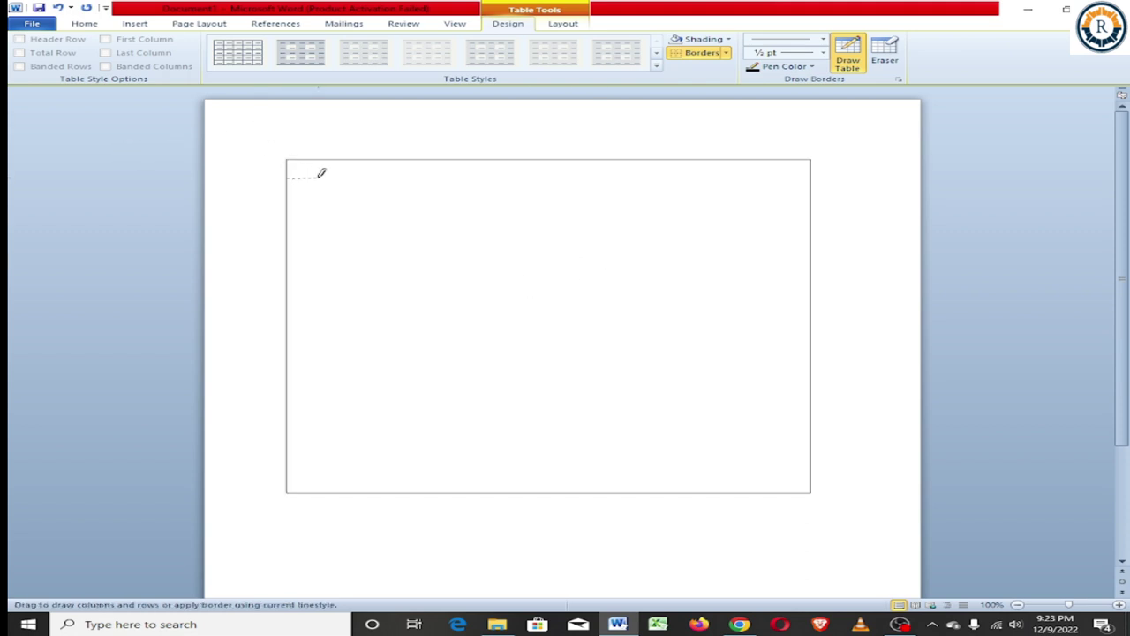
{"action": "left_click_drag", "start_coordinate": [350, 176], "coordinate": [415, 178]}
{"action": "left_click_drag", "start_coordinate": [453, 178], "coordinate": [453, 177]}
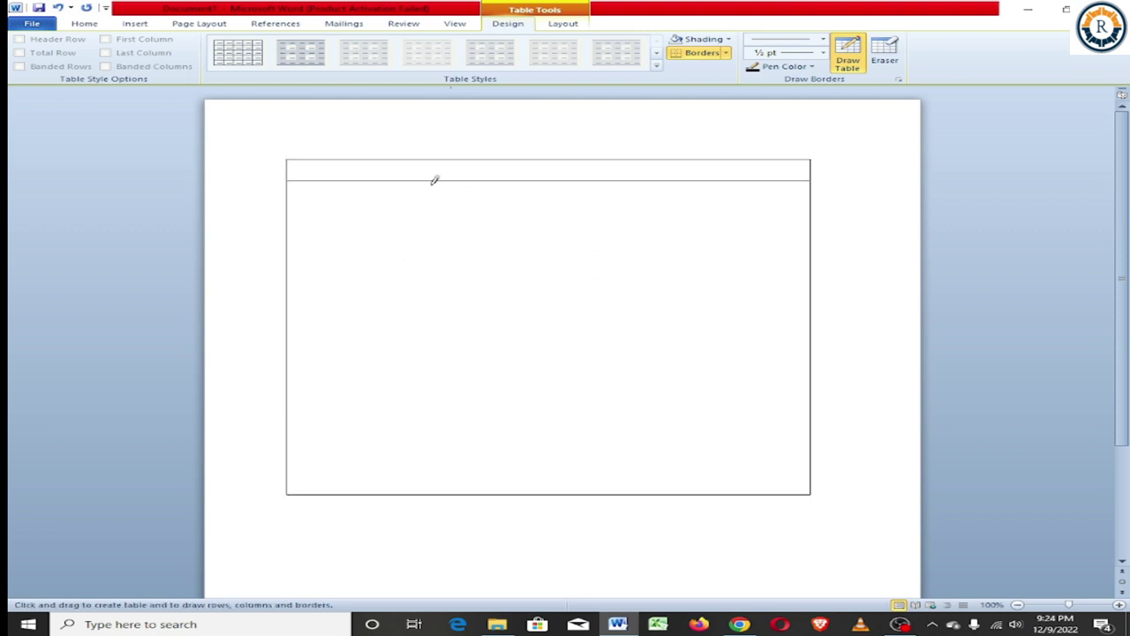
{"action": "left_click_drag", "start_coordinate": [290, 201], "coordinate": [430, 201]}
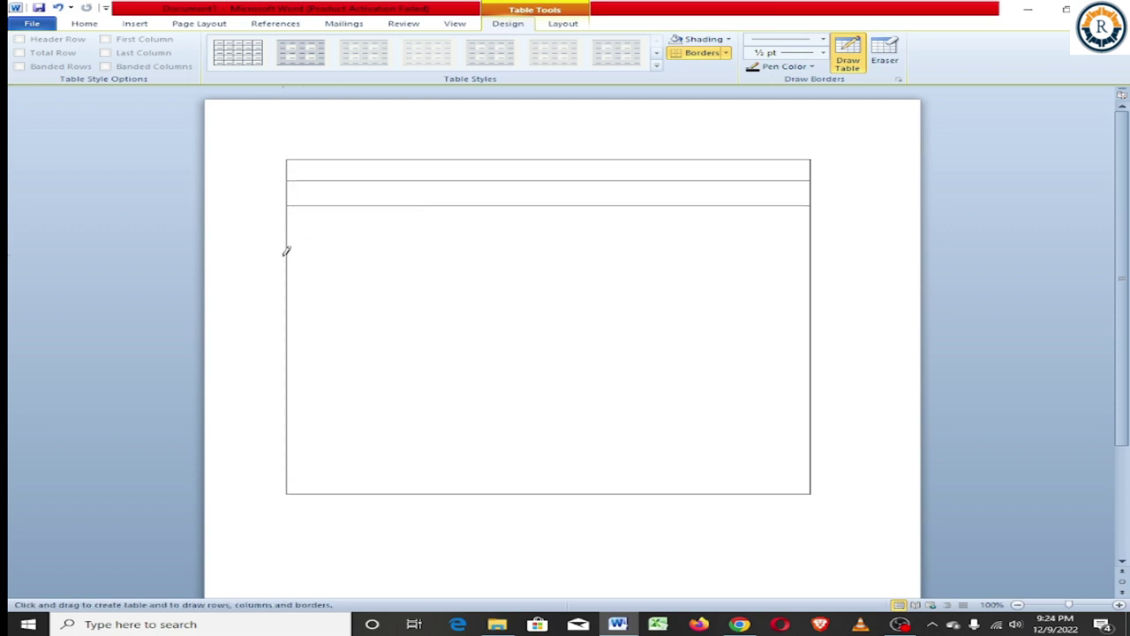
{"action": "left_click_drag", "start_coordinate": [291, 252], "coordinate": [673, 251]}
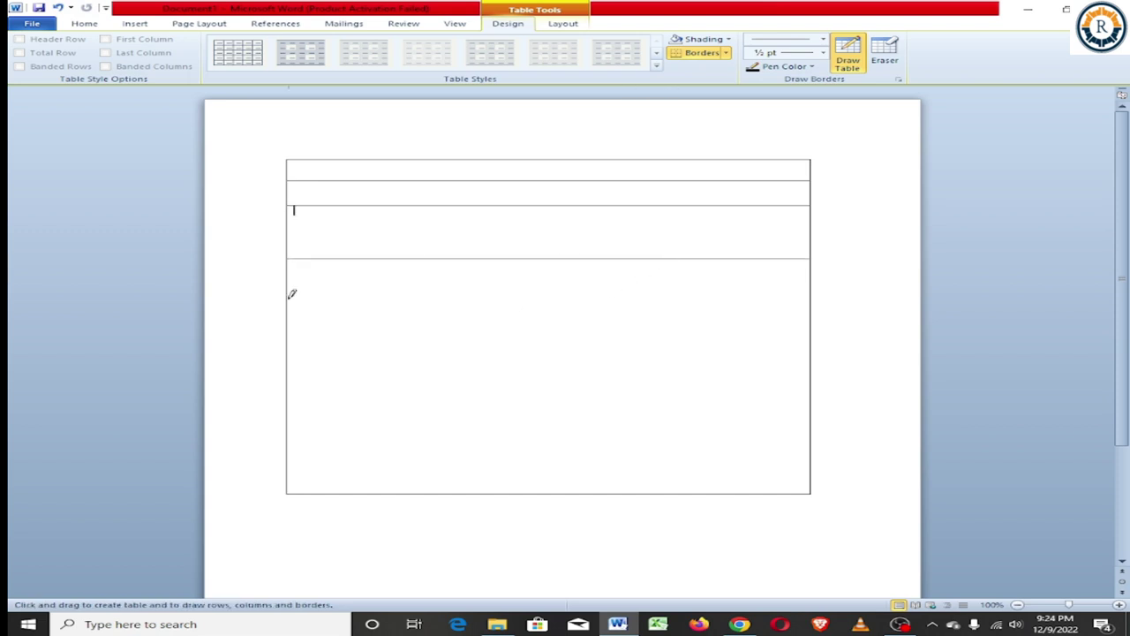
{"action": "mouse_move", "coordinate": [289, 294]}
{"action": "left_mouse_down"}
{"action": "mouse_move", "coordinate": [687, 268]}
{"action": "mouse_move", "coordinate": [782, 223]}
{"action": "mouse_move", "coordinate": [811, 224]}
{"action": "left_mouse_up"}
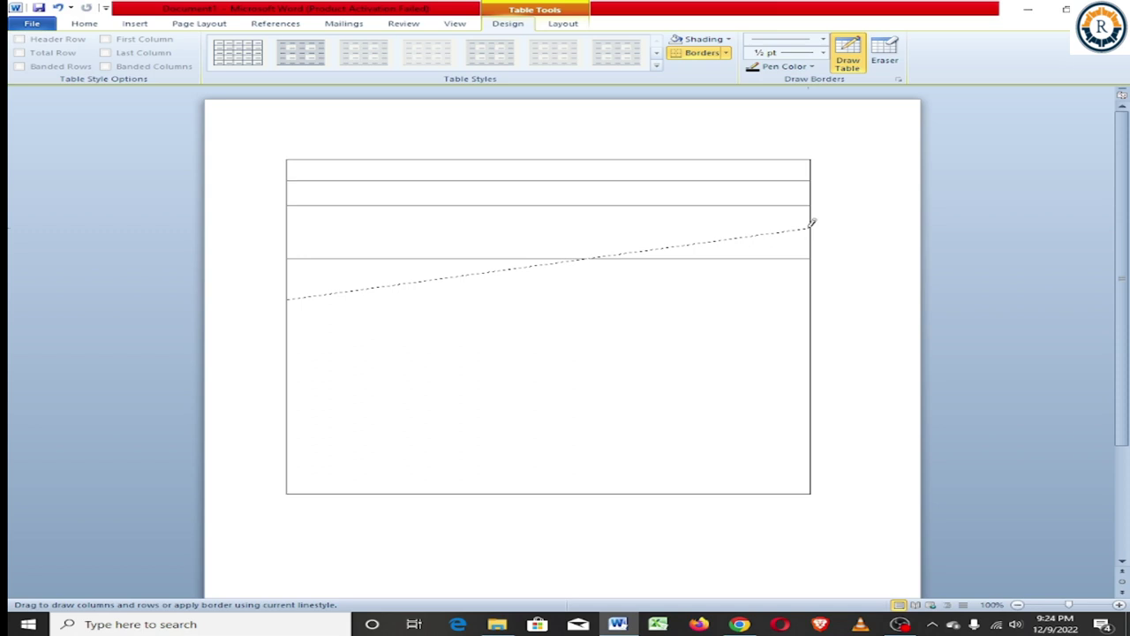
{"action": "left_click_drag", "start_coordinate": [810, 223], "coordinate": [812, 221]}
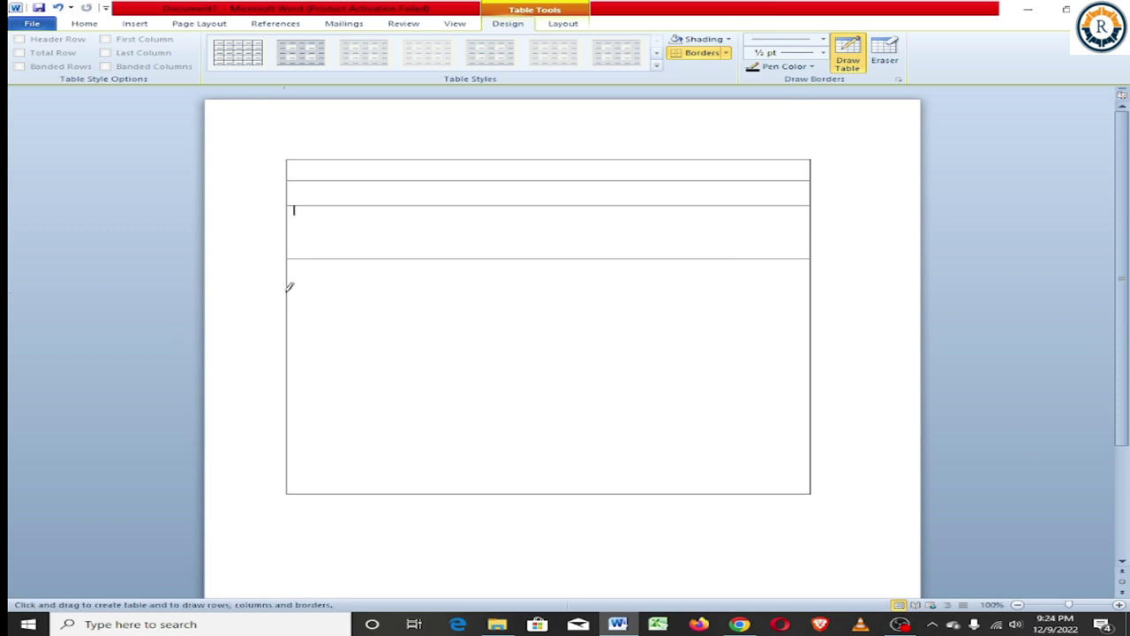
{"action": "left_click_drag", "start_coordinate": [290, 284], "coordinate": [654, 285]}
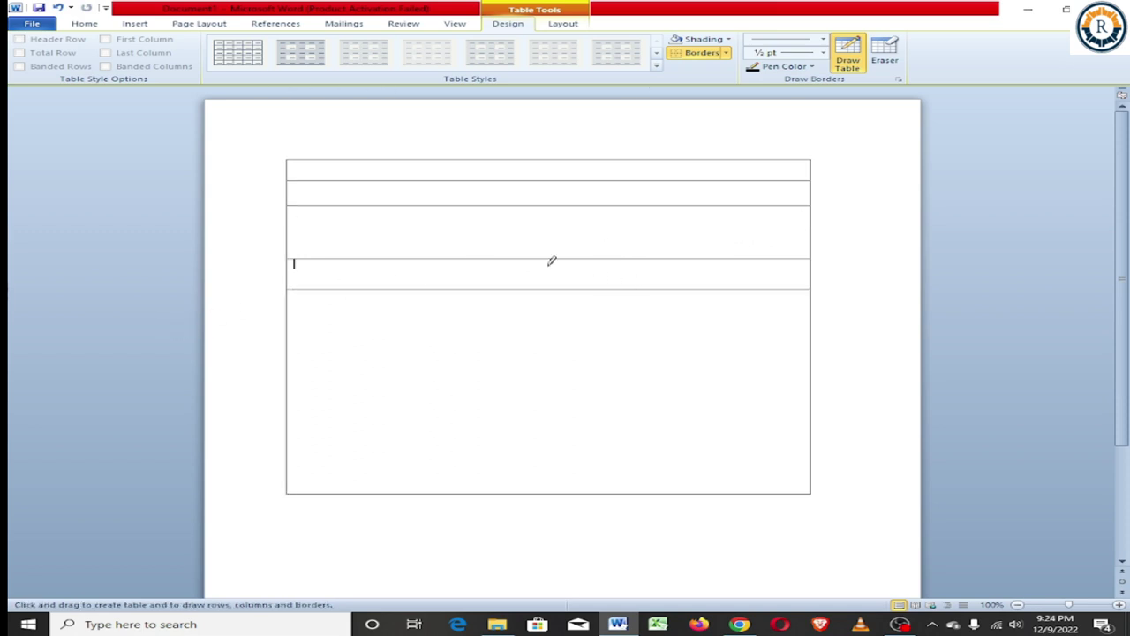
Draw three vertical borders from the top edge to divide the table into four columns.
{"action": "left_click_drag", "start_coordinate": [343, 159], "coordinate": [521, 494]}
{"action": "left_click_drag", "start_coordinate": [333, 159], "coordinate": [352, 389]}
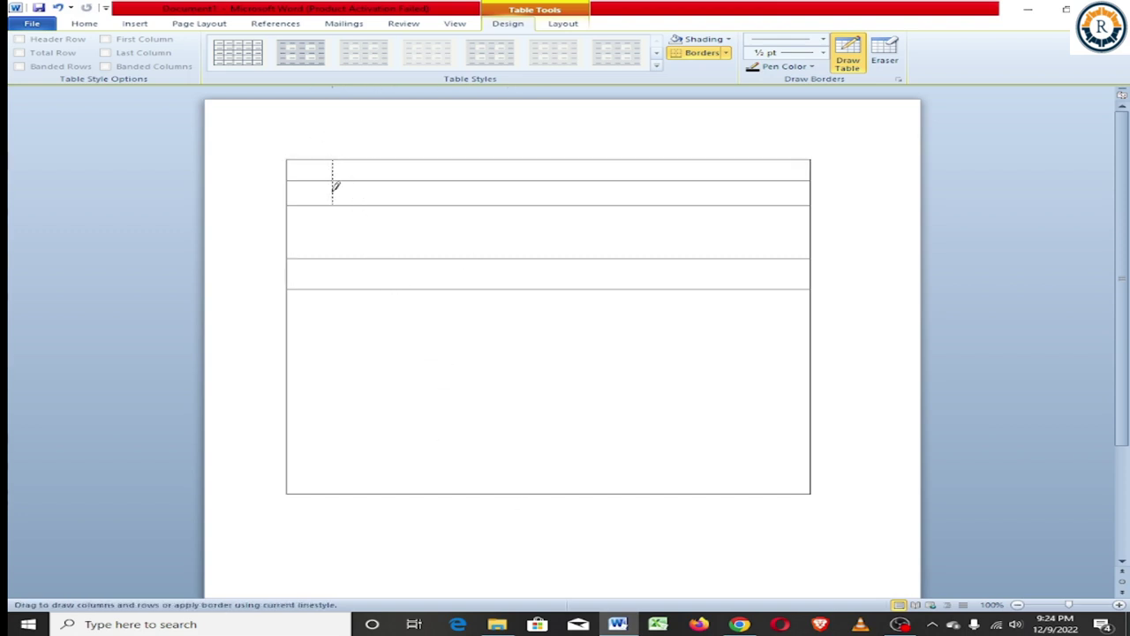
{"action": "left_click_drag", "start_coordinate": [400, 160], "coordinate": [396, 353]}
{"action": "left_click_drag", "start_coordinate": [559, 160], "coordinate": [554, 491]}
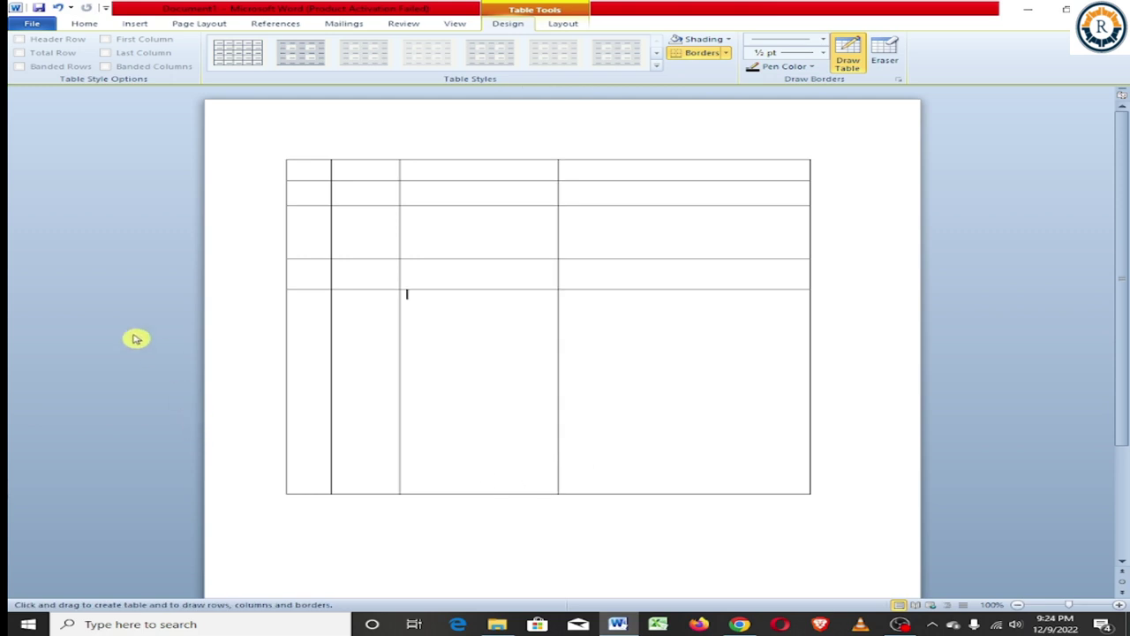
Select the whole hand-drawn table and bring up its context menu.
{"action": "left_click", "coordinate": [132, 25]}
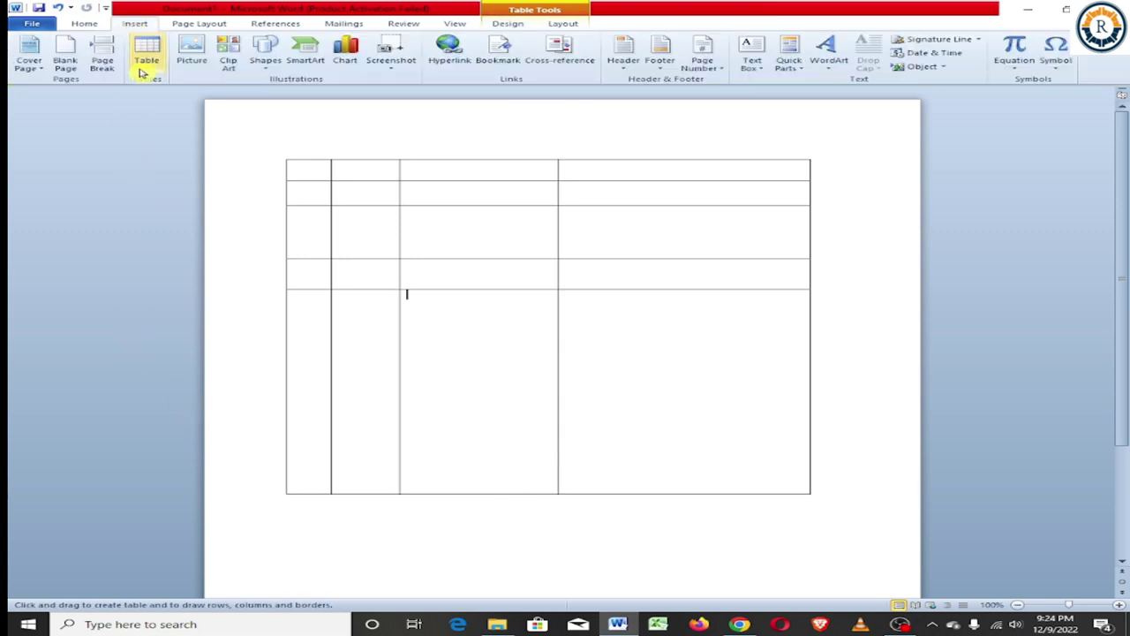
{"action": "left_click", "coordinate": [146, 63]}
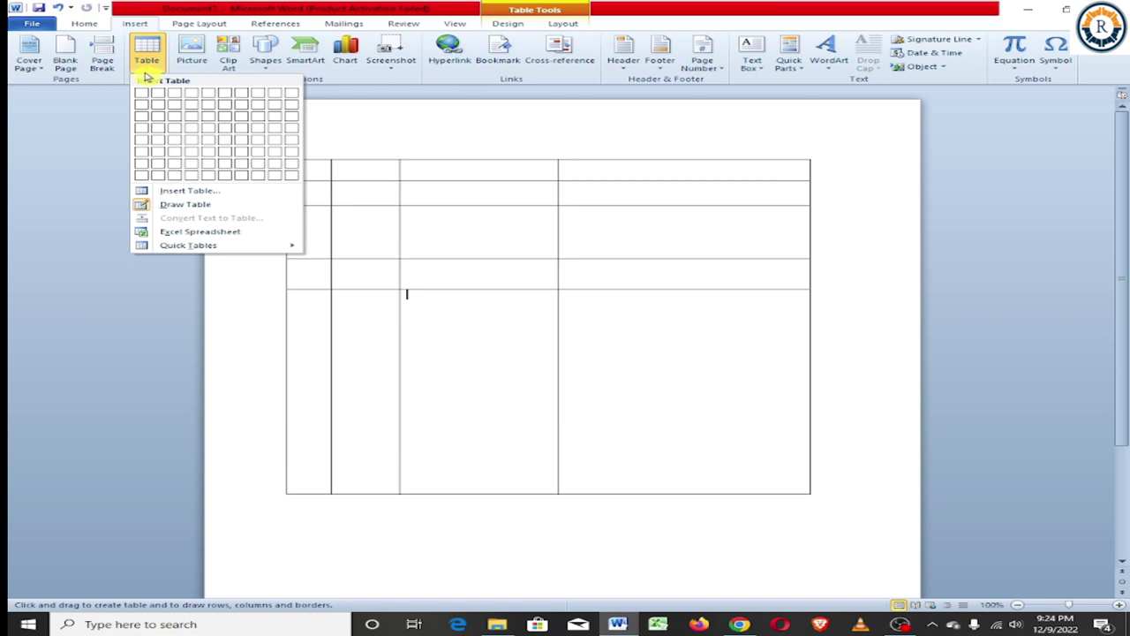
{"action": "left_click", "coordinate": [221, 231]}
{"action": "left_click", "coordinate": [473, 166]}
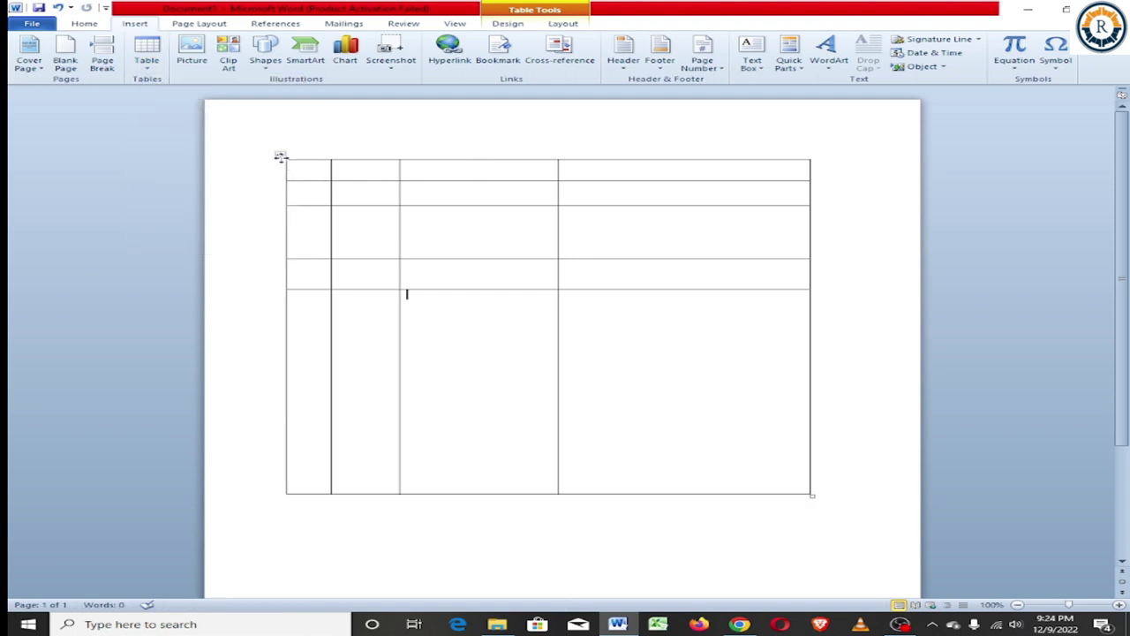
{"action": "left_click", "coordinate": [280, 156]}
{"action": "right_click", "coordinate": [331, 173]}
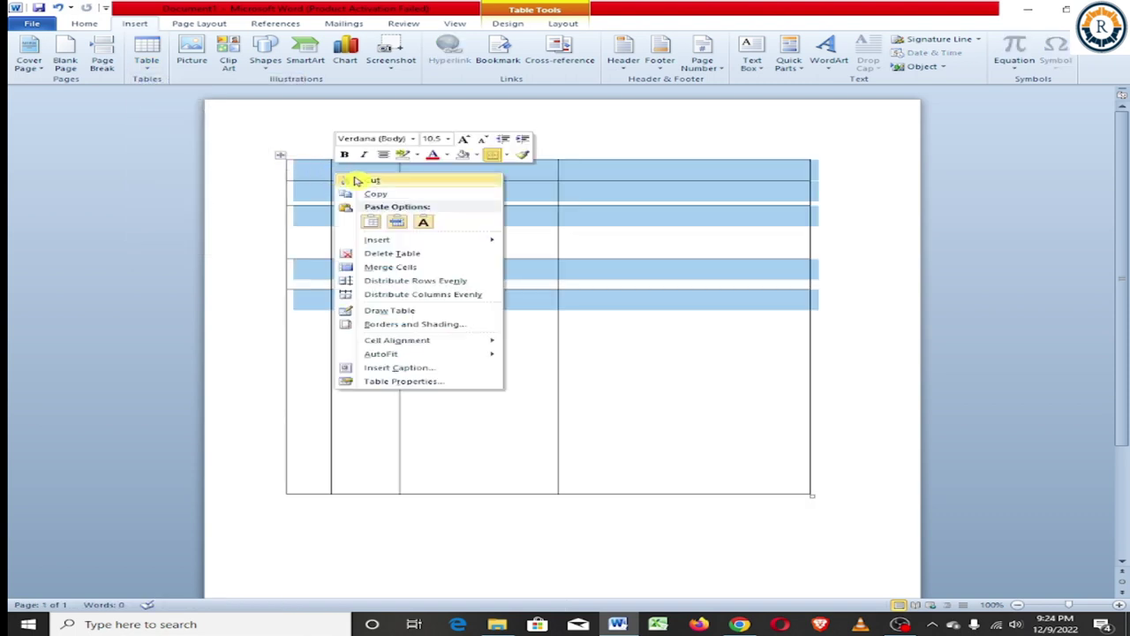
Cut the drawn table and generate three sample paragraphs with =rand().
{"action": "left_click", "coordinate": [371, 182]}
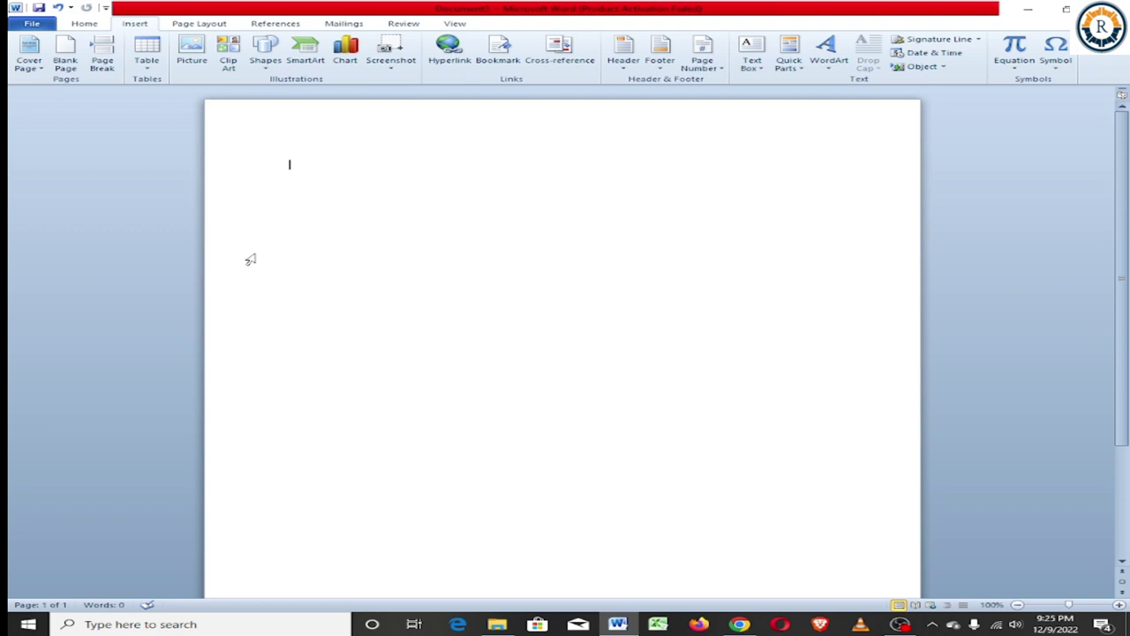
{"action": "type", "text": "=rand"}
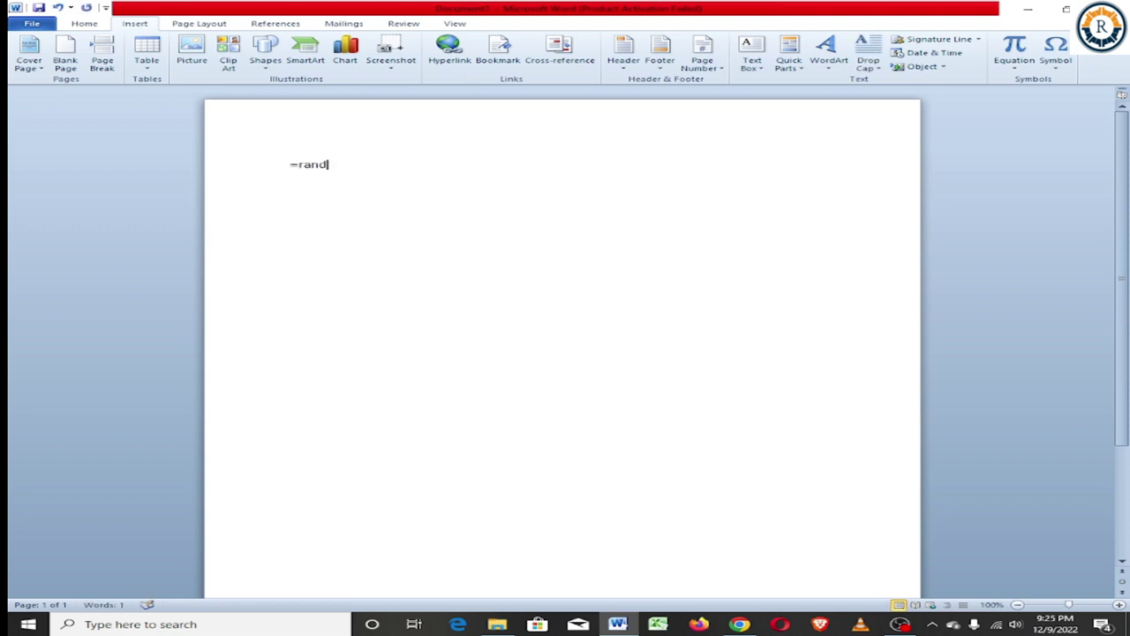
{"action": "type", "text": ")"}
{"action": "key", "text": "Return"}
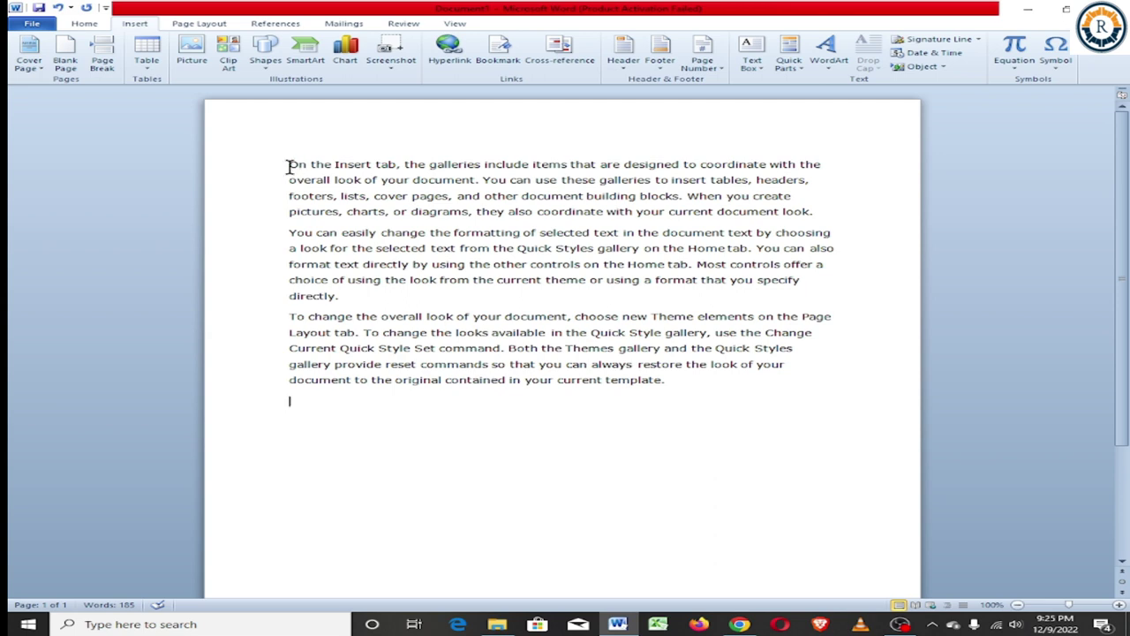
Select all the text and convert it into a two-column table.
{"action": "key", "text": "ctrl+a"}
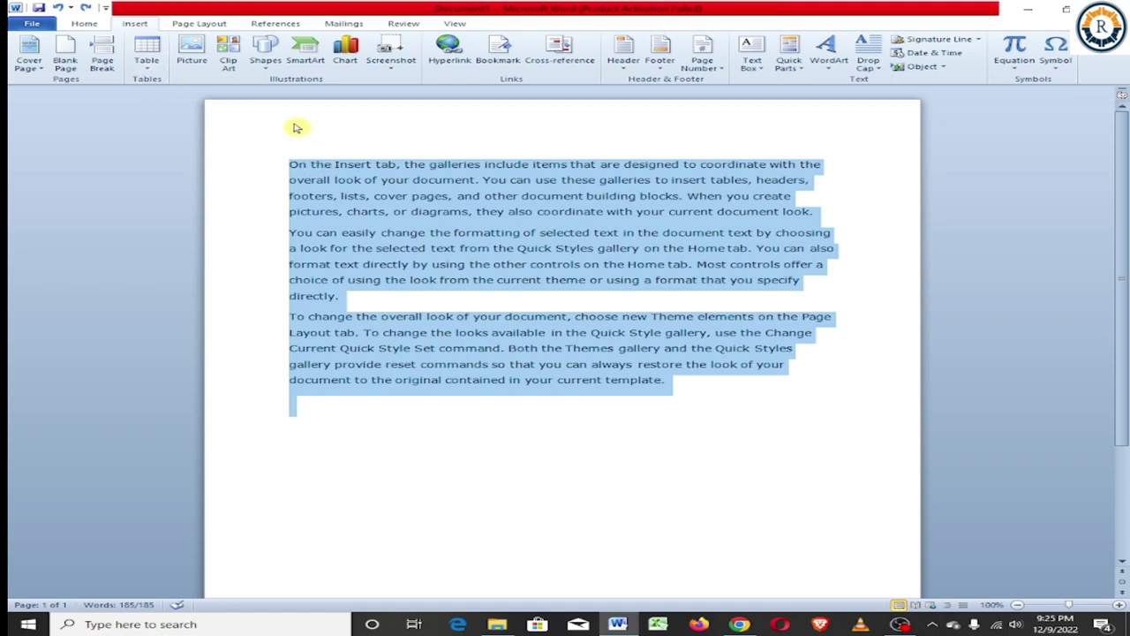
{"action": "left_click", "coordinate": [145, 64]}
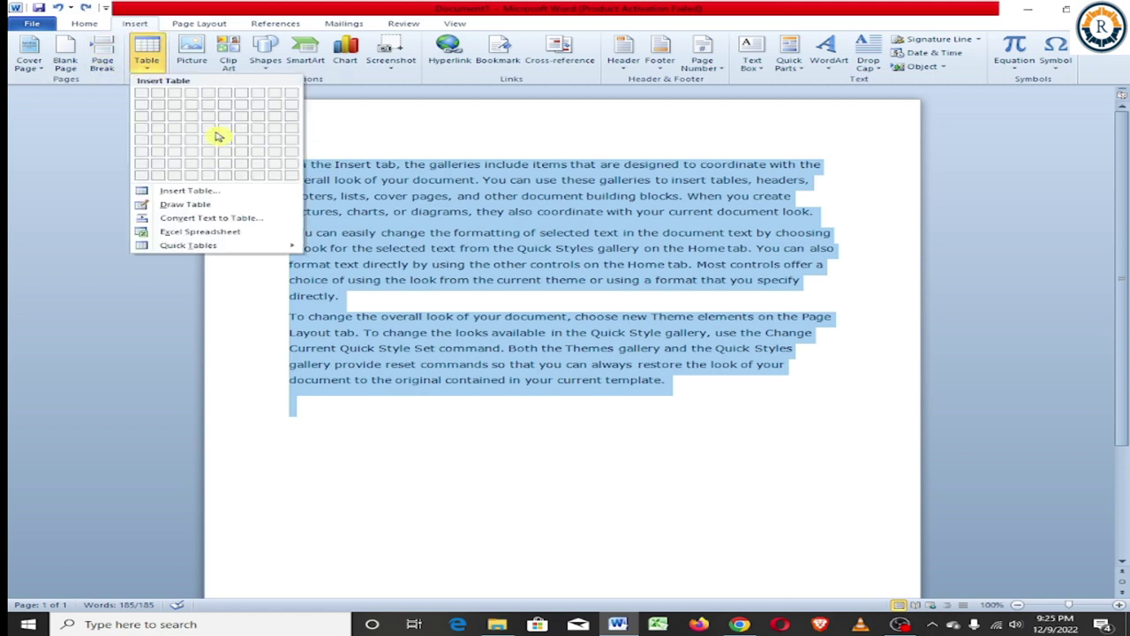
{"action": "left_click", "coordinate": [260, 221]}
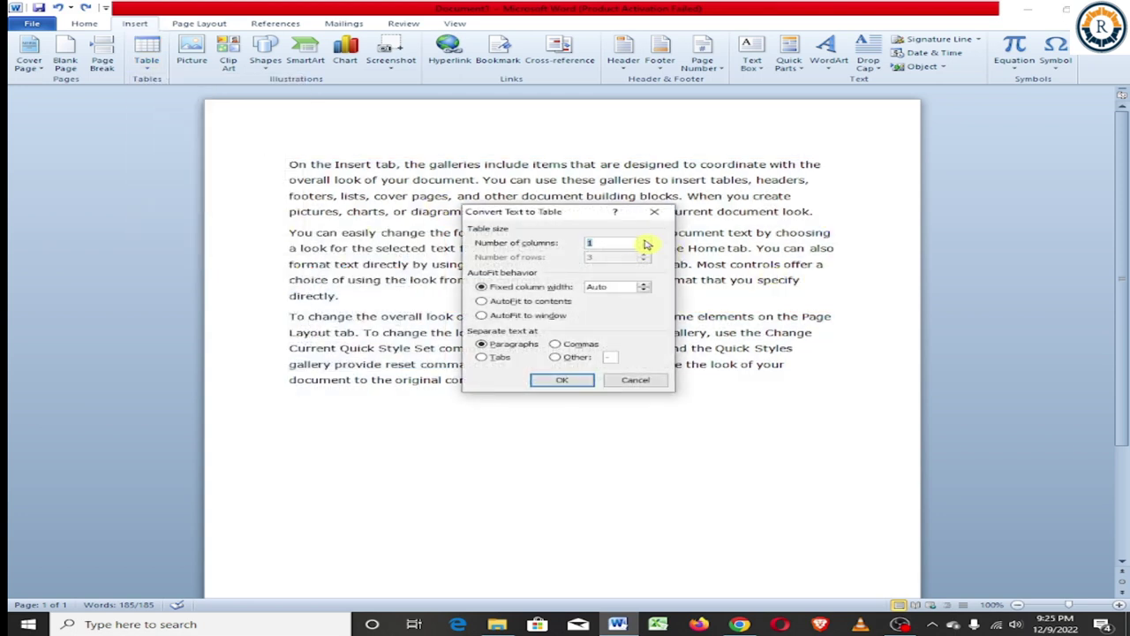
{"action": "left_click", "coordinate": [562, 381]}
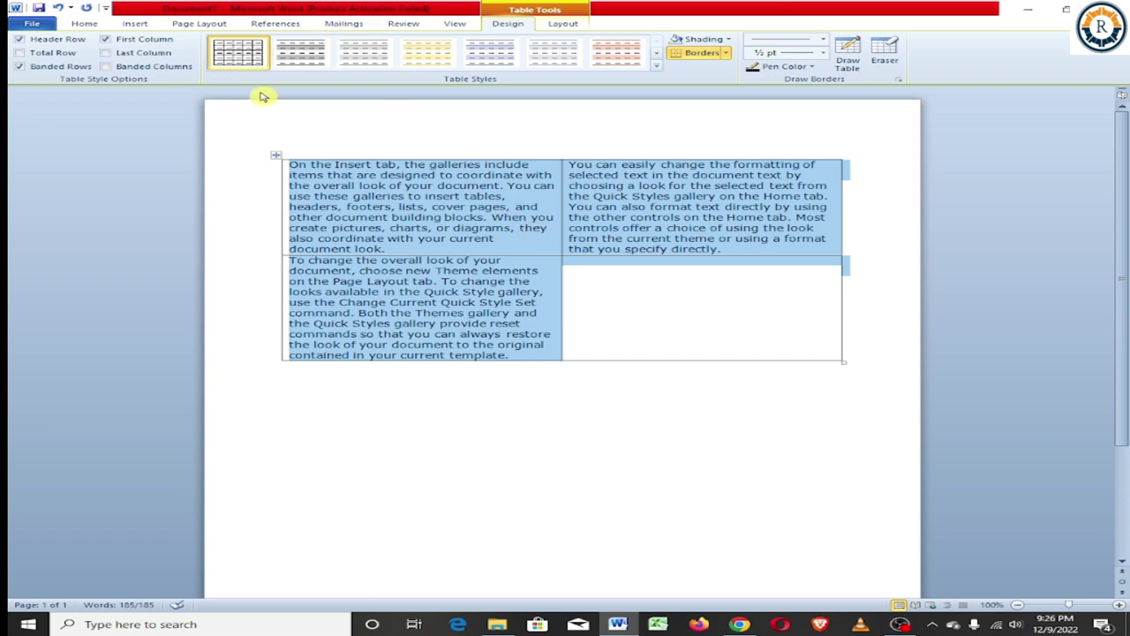
Select the converted table and cut it, leaving a blank page.
{"action": "left_click", "coordinate": [132, 24]}
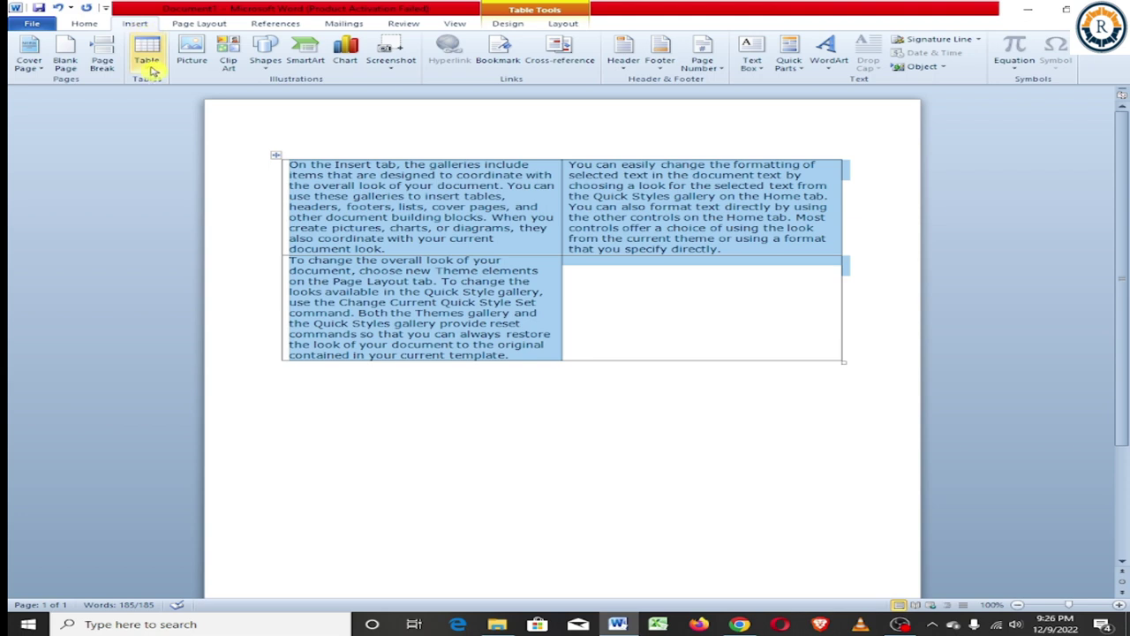
{"action": "left_click", "coordinate": [146, 64]}
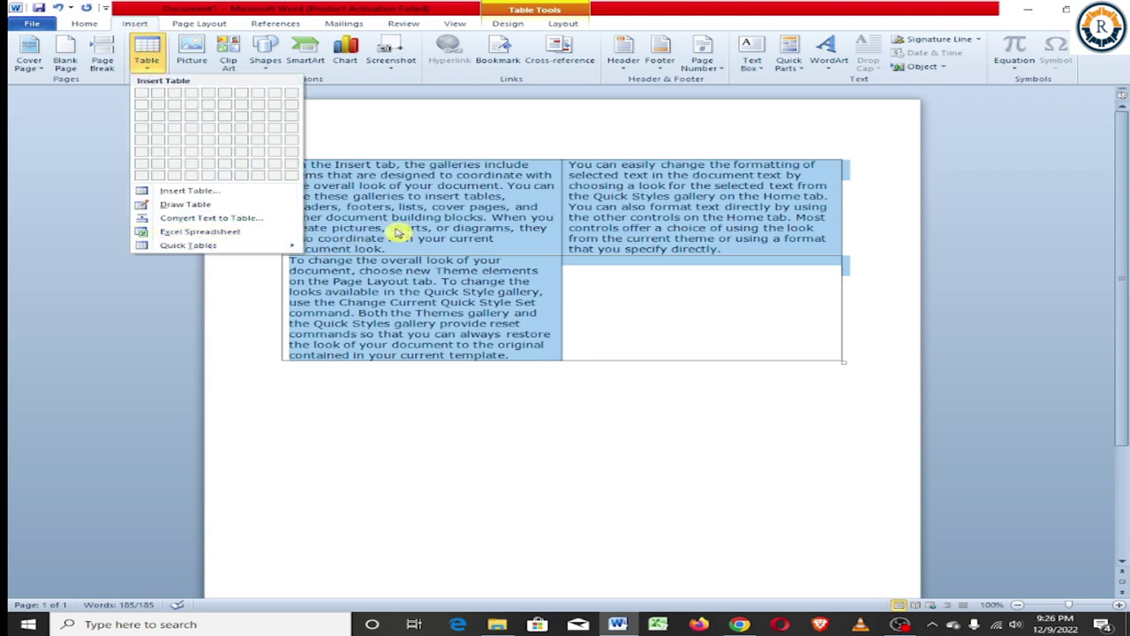
{"action": "left_click", "coordinate": [461, 181]}
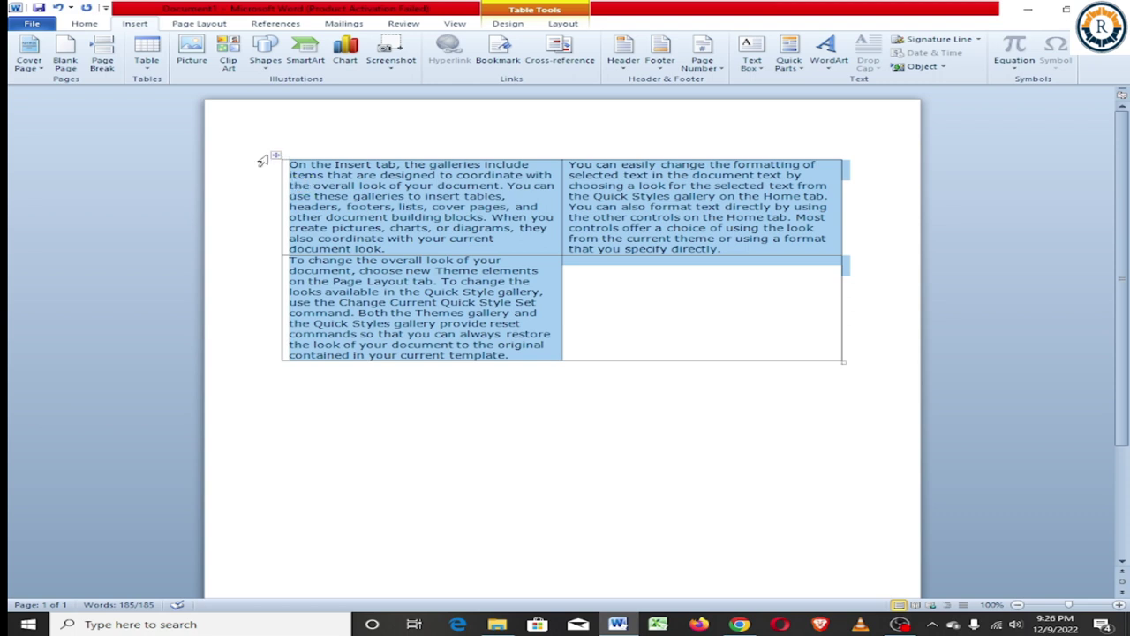
{"action": "right_click", "coordinate": [265, 159]}
{"action": "left_click", "coordinate": [310, 157]}
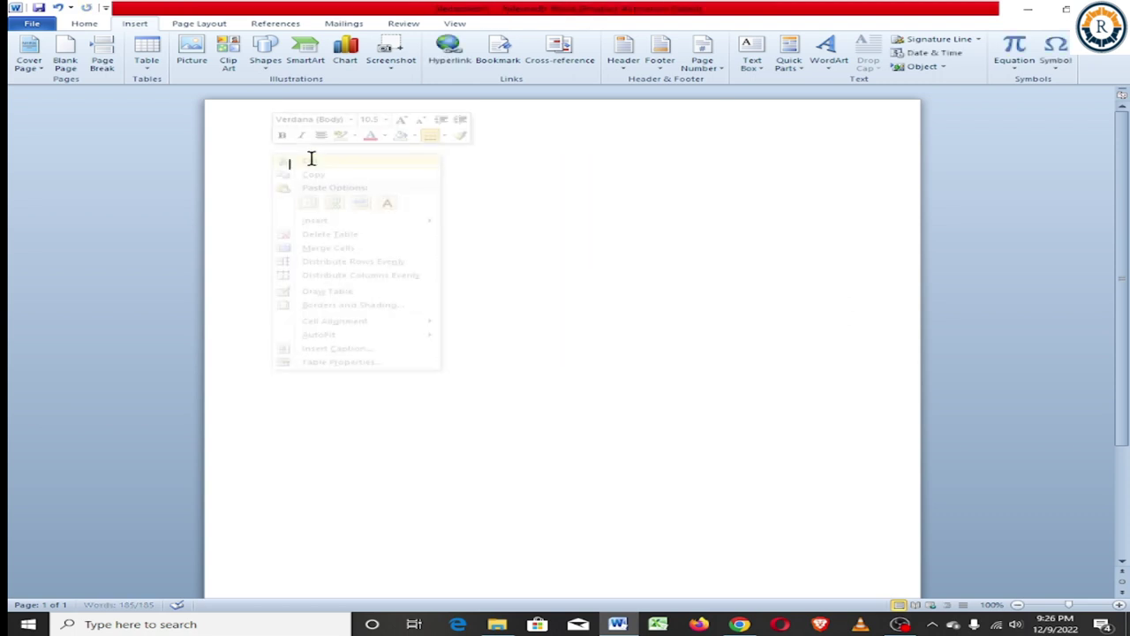
Embed an Excel spreadsheet, dismiss the activation notice, and enlarge its frame.
{"action": "left_click", "coordinate": [150, 69]}
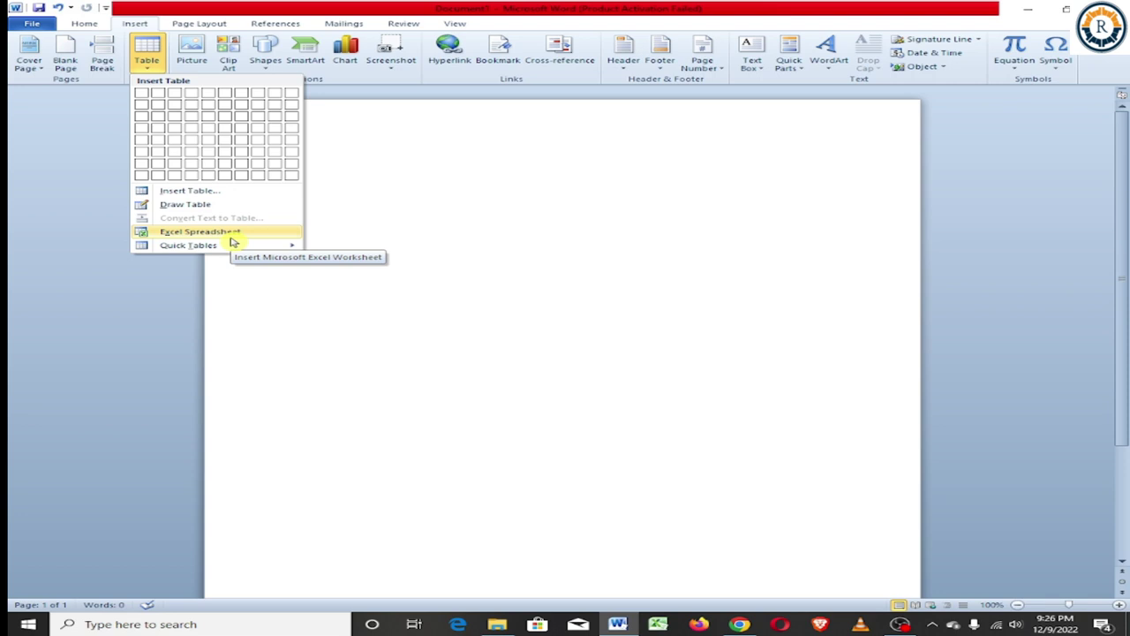
{"action": "left_click", "coordinate": [230, 233]}
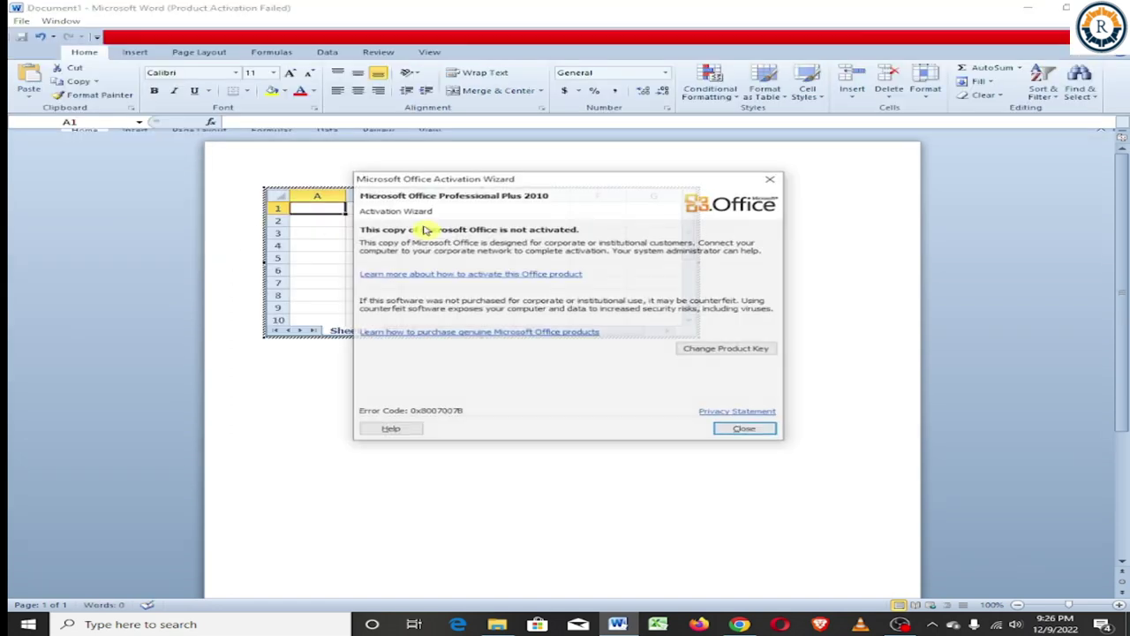
{"action": "left_click", "coordinate": [744, 430]}
{"action": "left_click", "coordinate": [573, 268]}
{"action": "left_click_drag", "start_coordinate": [700, 337], "coordinate": [868, 558]}
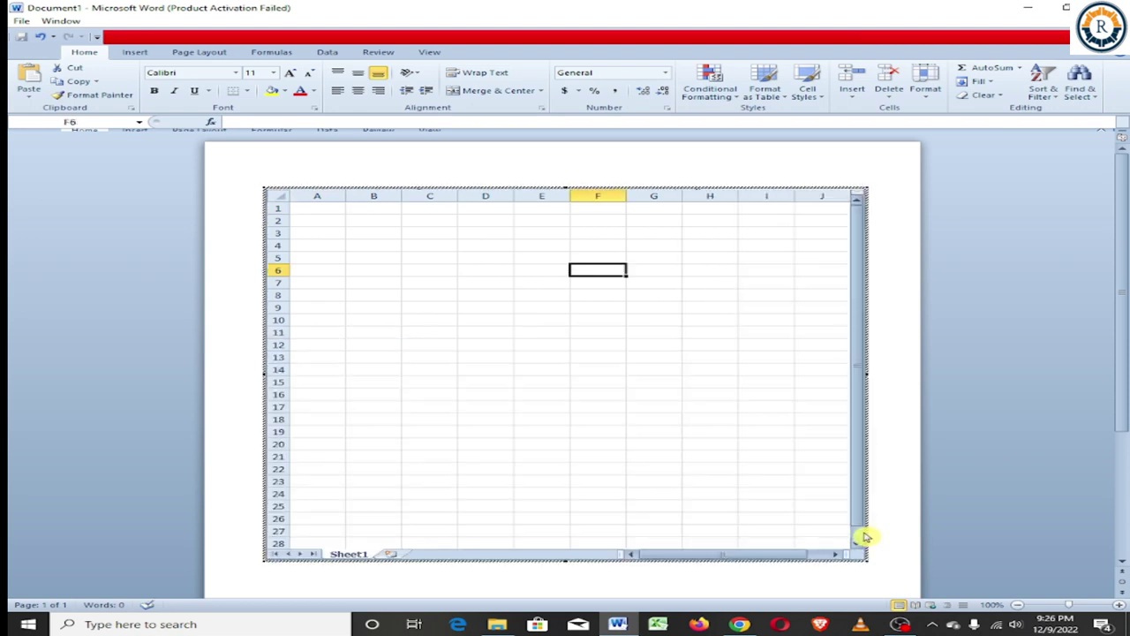
Enter the headers h, e, m, s and total across row 1.
{"action": "left_click", "coordinate": [310, 208]}
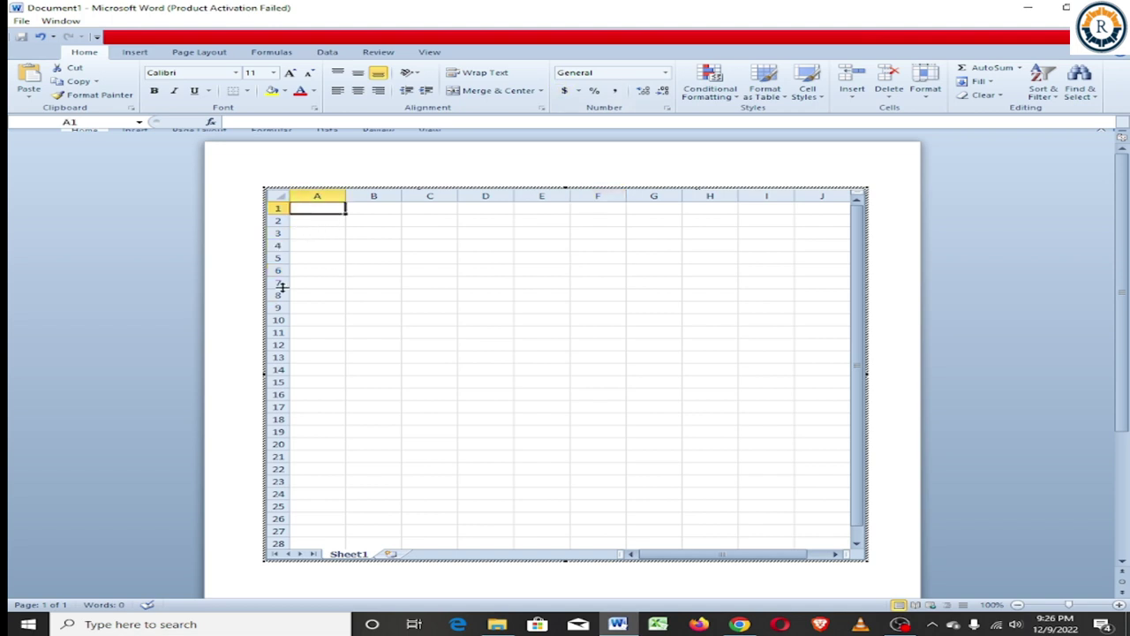
{"action": "type", "text": "h"}
{"action": "key", "text": "Tab"}
{"action": "type", "text": "e"}
{"action": "key", "text": "Tab"}
{"action": "type", "text": "m"}
{"action": "key", "text": "Tab"}
{"action": "type", "text": "s"}
{"action": "key", "text": "Tab"}
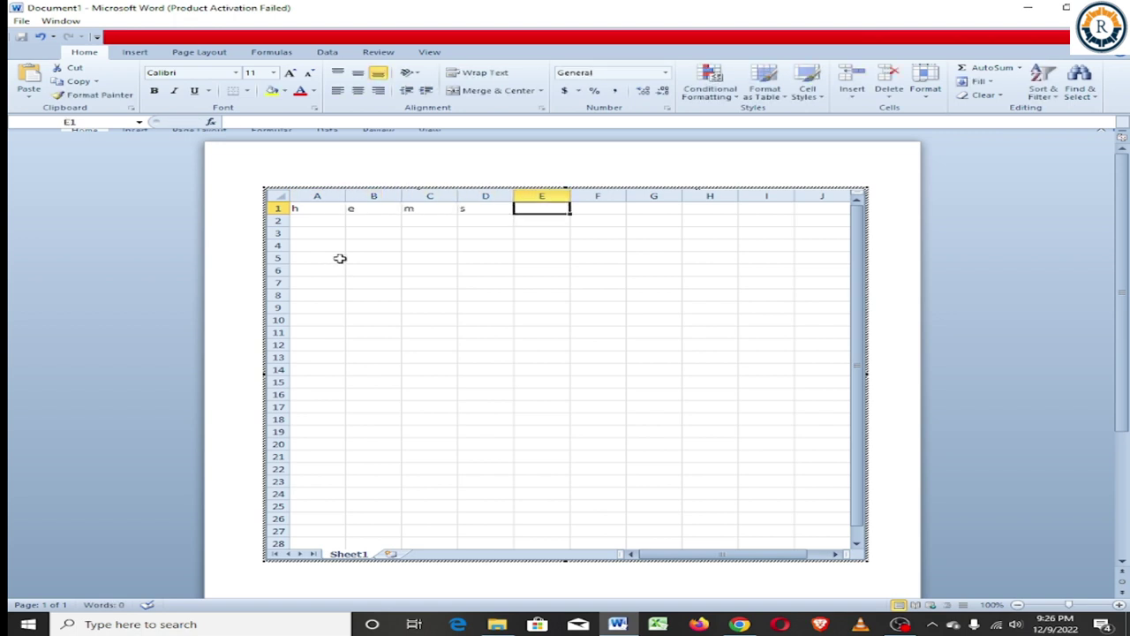
{"action": "type", "text": "total"}
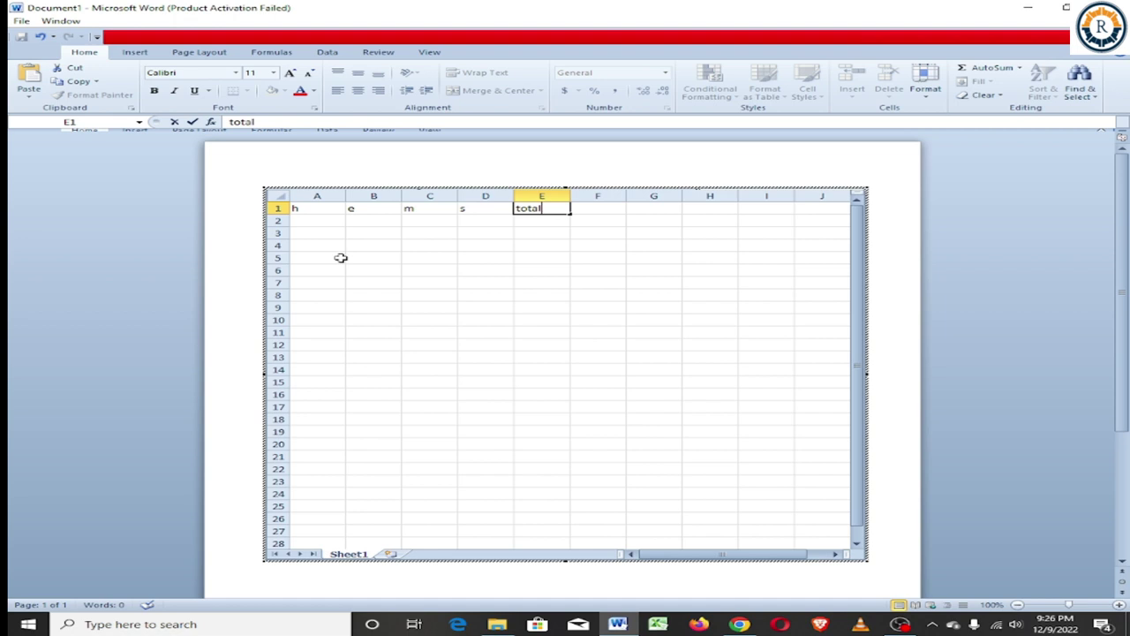
{"action": "key", "text": "Return"}
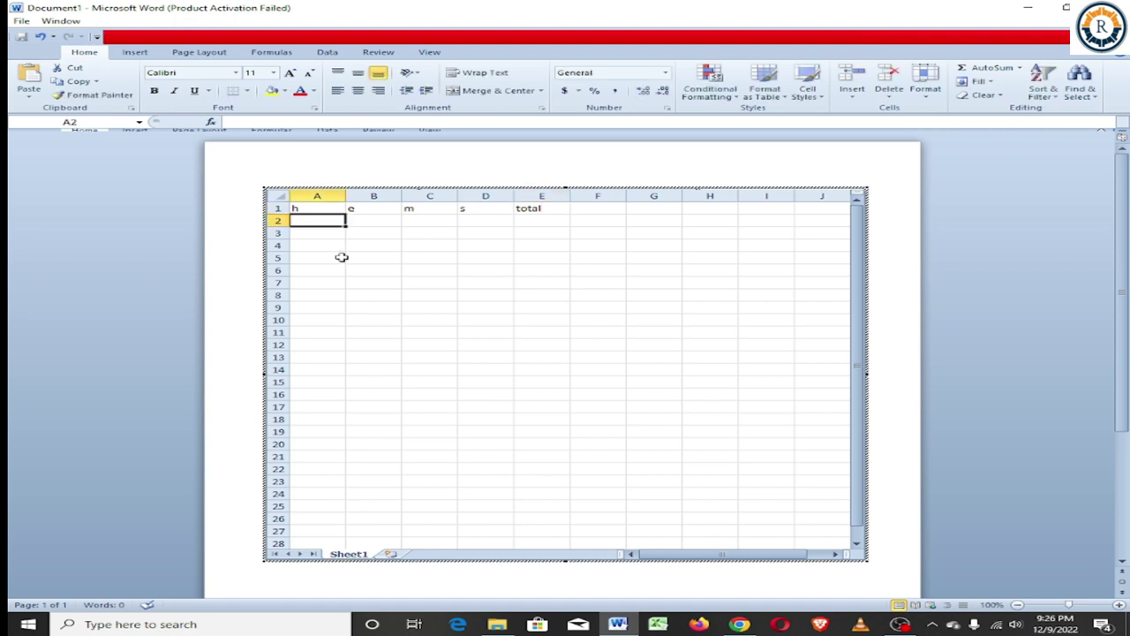
Enter marks 94, 92, 59, 83 in row 2 and AutoSum them to 328 in E2.
{"action": "type", "text": "94"}
{"action": "key", "text": "Tab"}
{"action": "type", "text": "2"}
{"action": "key", "text": "Tab"}
{"action": "type", "text": "59"}
{"action": "key", "text": "Tab"}
{"action": "type", "text": "83"}
{"action": "key", "text": "Tab"}
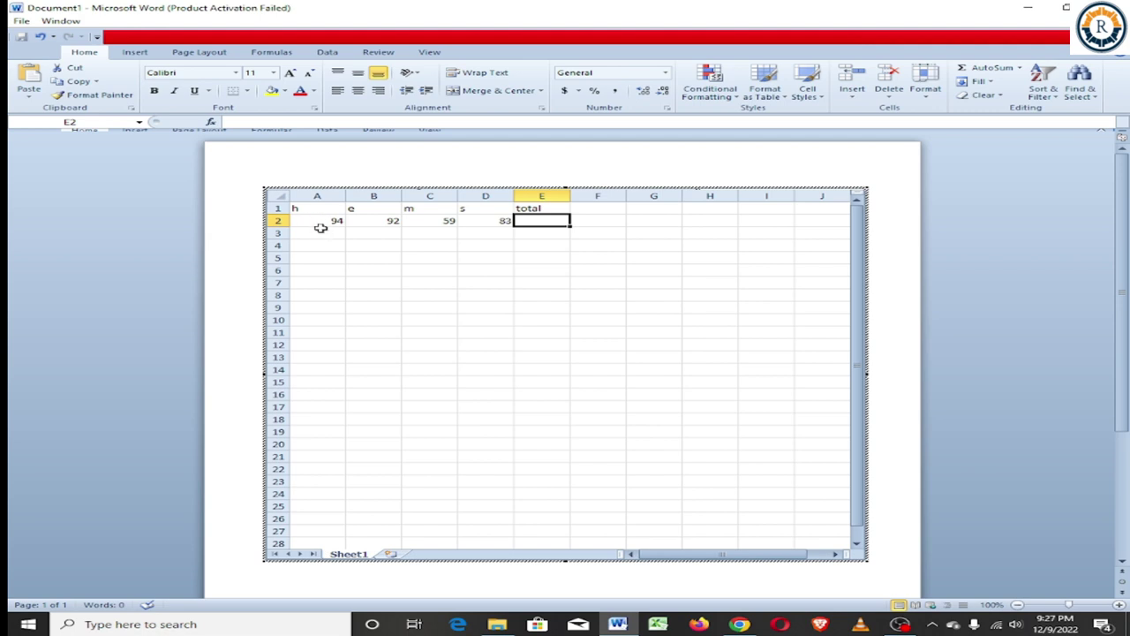
{"action": "left_click_drag", "start_coordinate": [321, 220], "coordinate": [481, 221]}
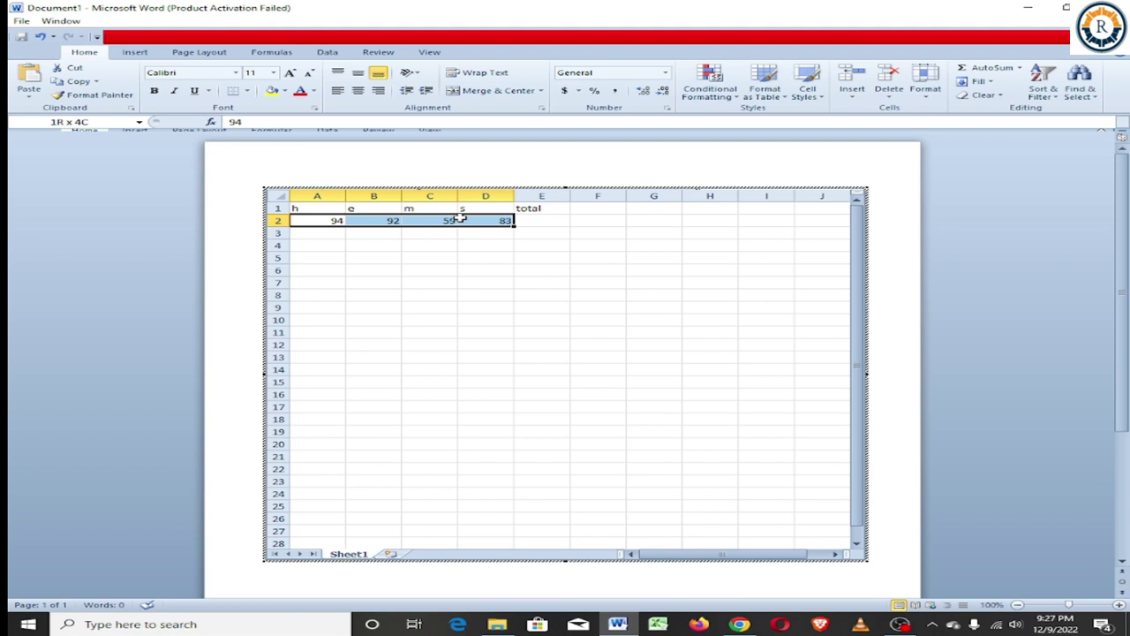
{"action": "left_click", "coordinate": [982, 73]}
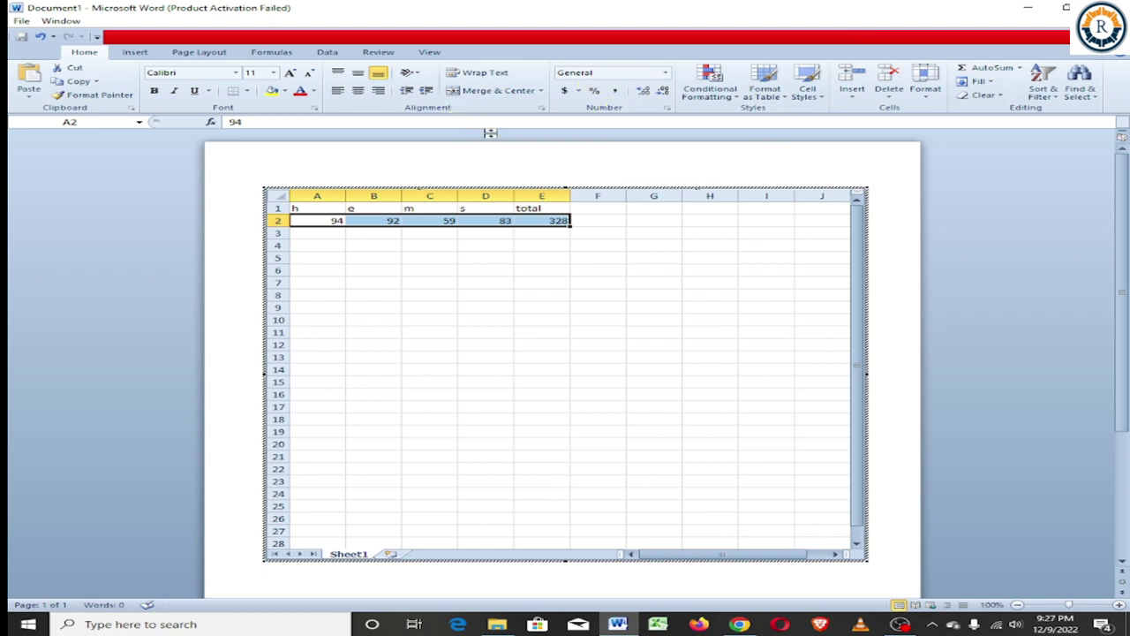
Leave the worksheet and insert a page break after it with Ctrl+Enter.
{"action": "left_click", "coordinate": [779, 160]}
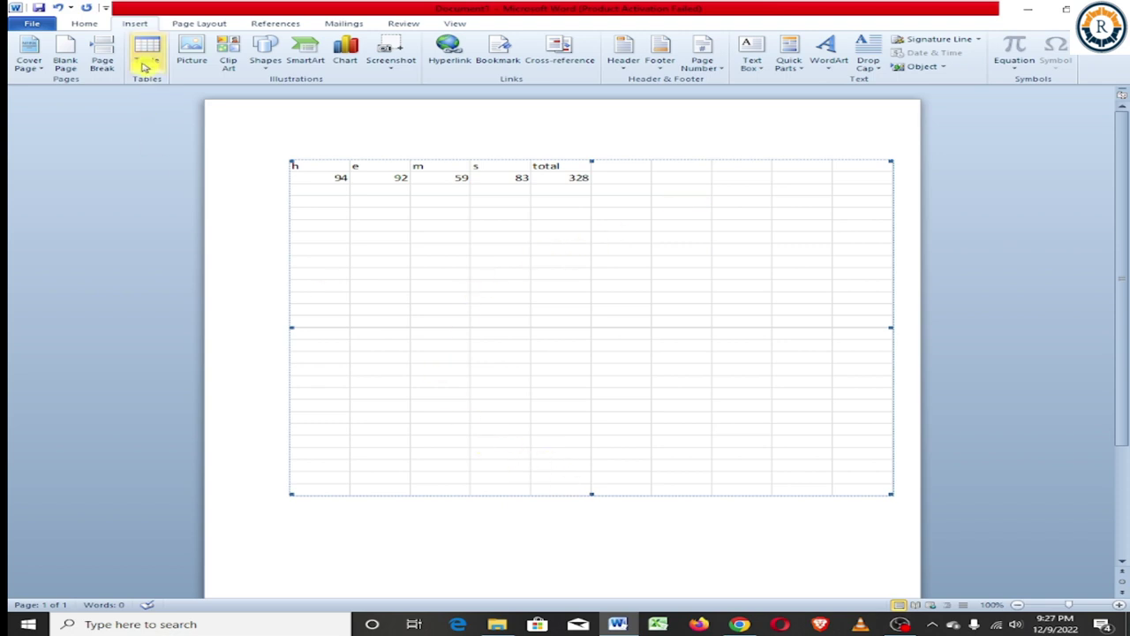
{"action": "left_click", "coordinate": [146, 67]}
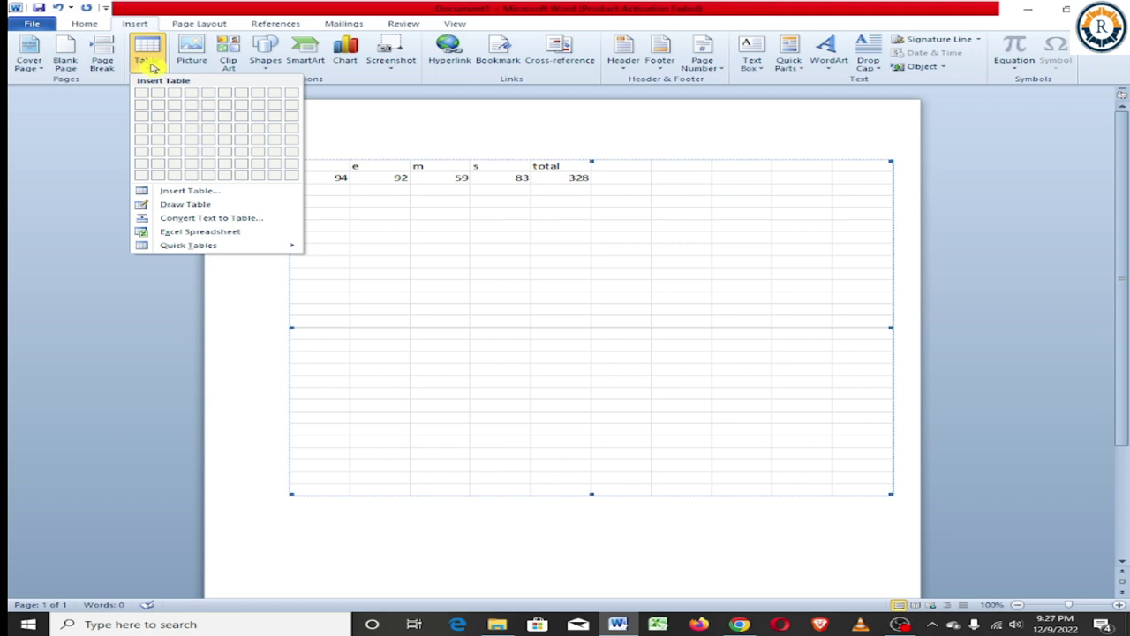
{"action": "mouse_move", "coordinate": [246, 249]}
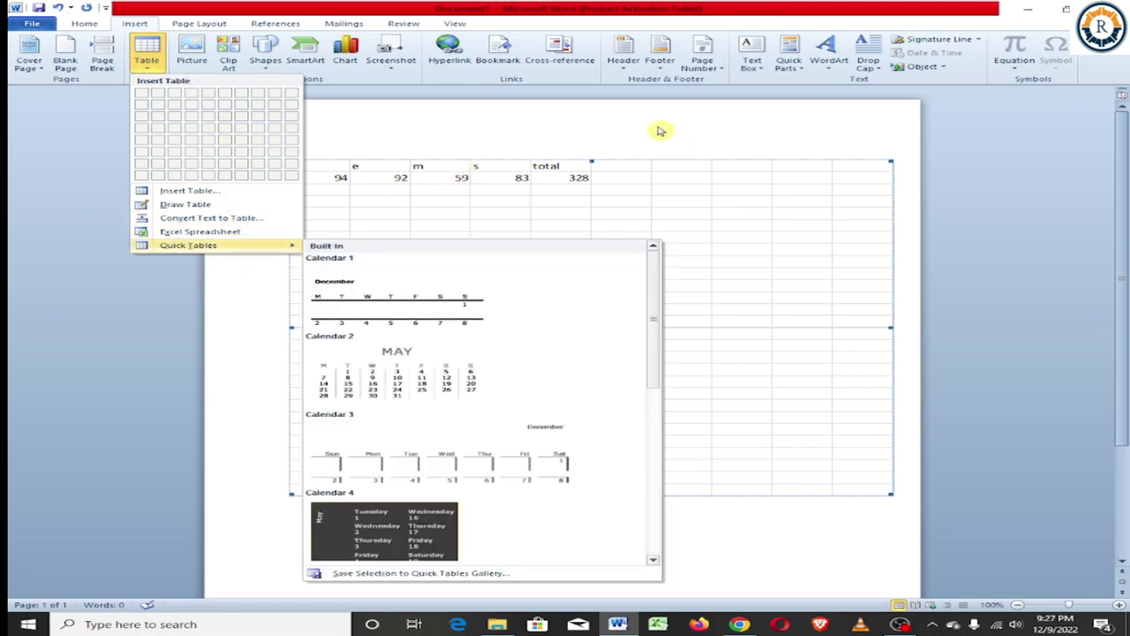
{"action": "left_click", "coordinate": [656, 131]}
{"action": "scroll", "coordinate": [661, 252], "scroll_direction": "down", "scroll_amount": 3}
{"action": "left_click", "coordinate": [398, 435]}
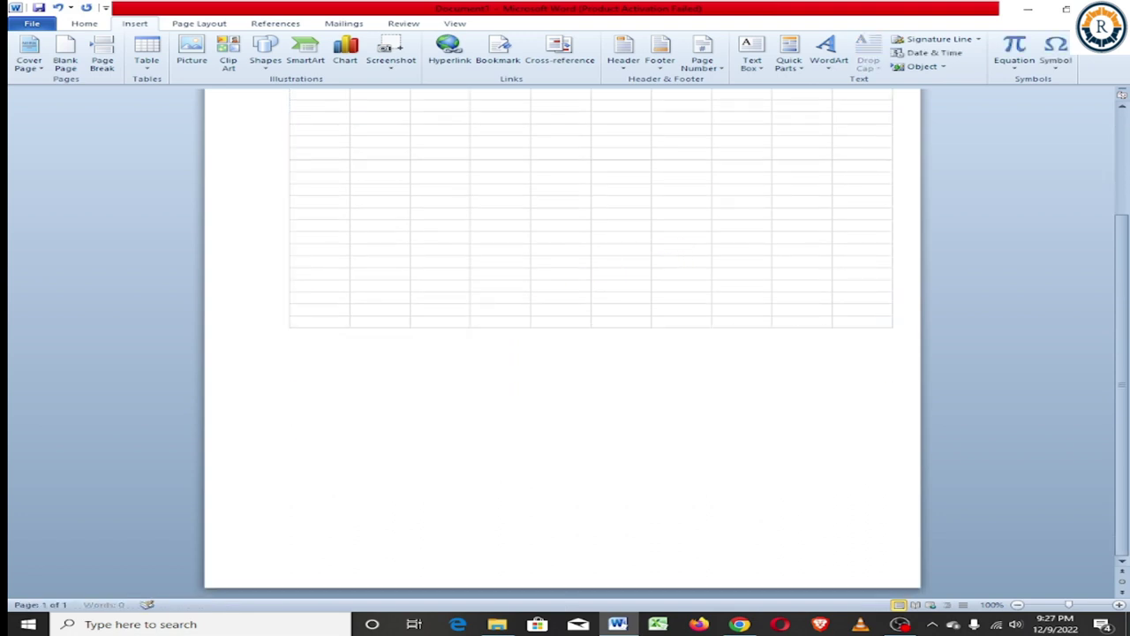
{"action": "key", "text": "ctrl+Return"}
{"action": "scroll", "coordinate": [396, 438], "scroll_direction": "down", "scroll_amount": 3}
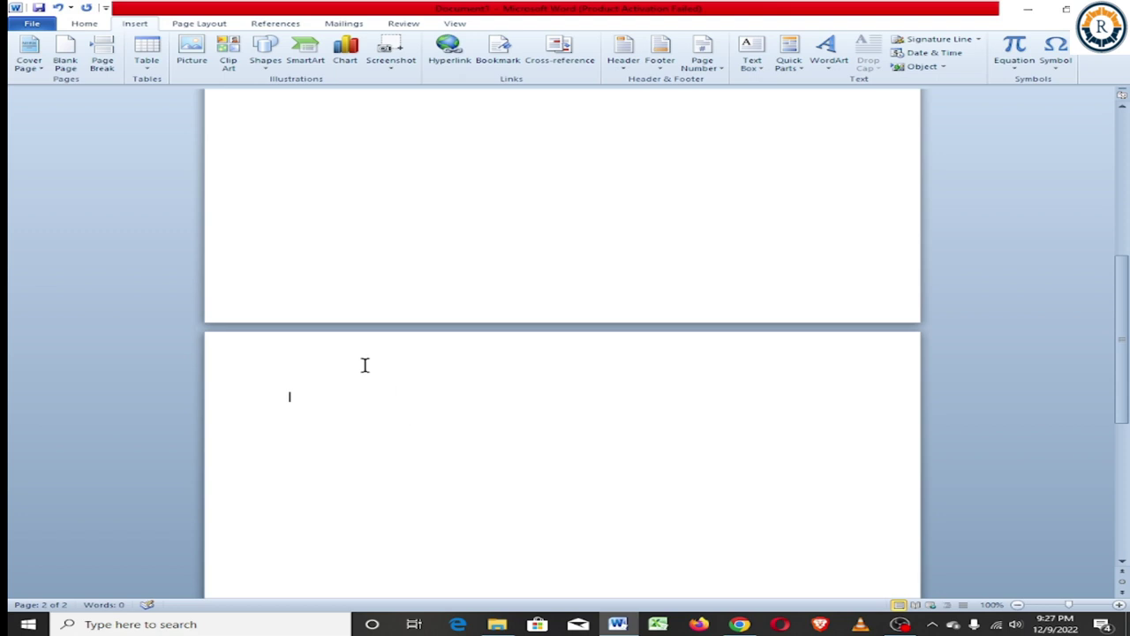
Insert the Calendar 2 quick table, a May monthly calendar, on page two.
{"action": "left_click", "coordinate": [148, 59]}
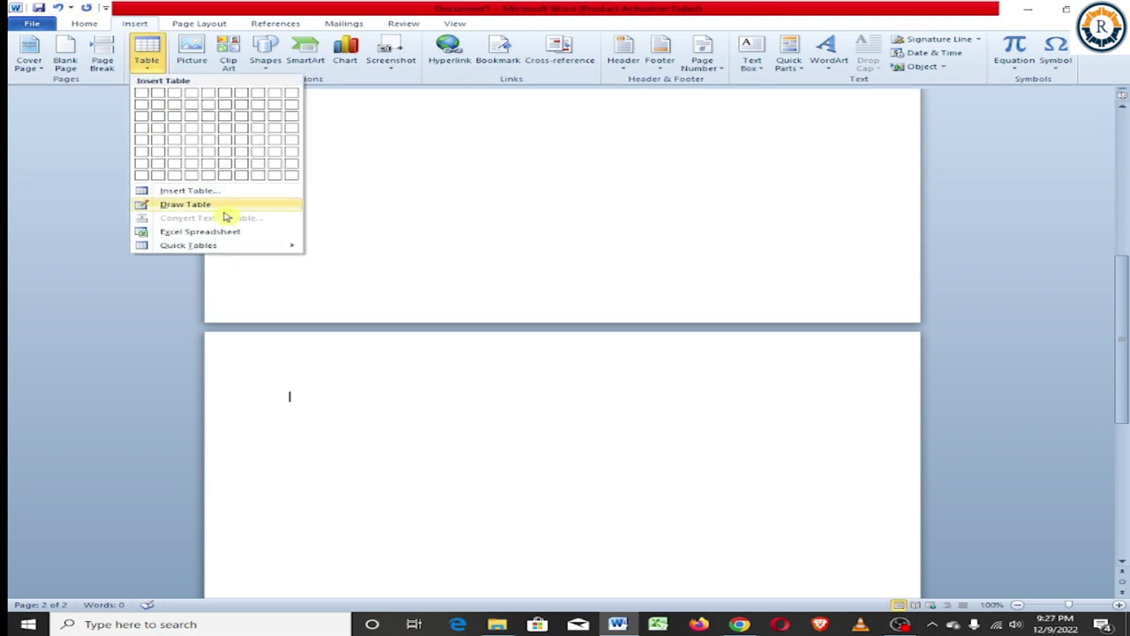
{"action": "mouse_move", "coordinate": [231, 250]}
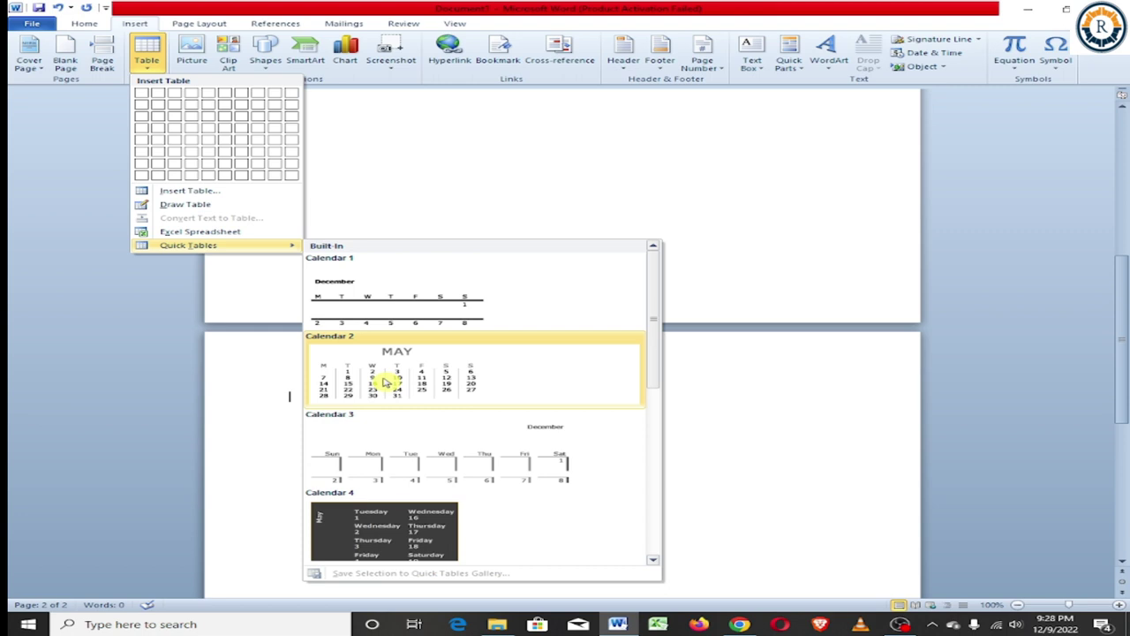
{"action": "left_click", "coordinate": [386, 381]}
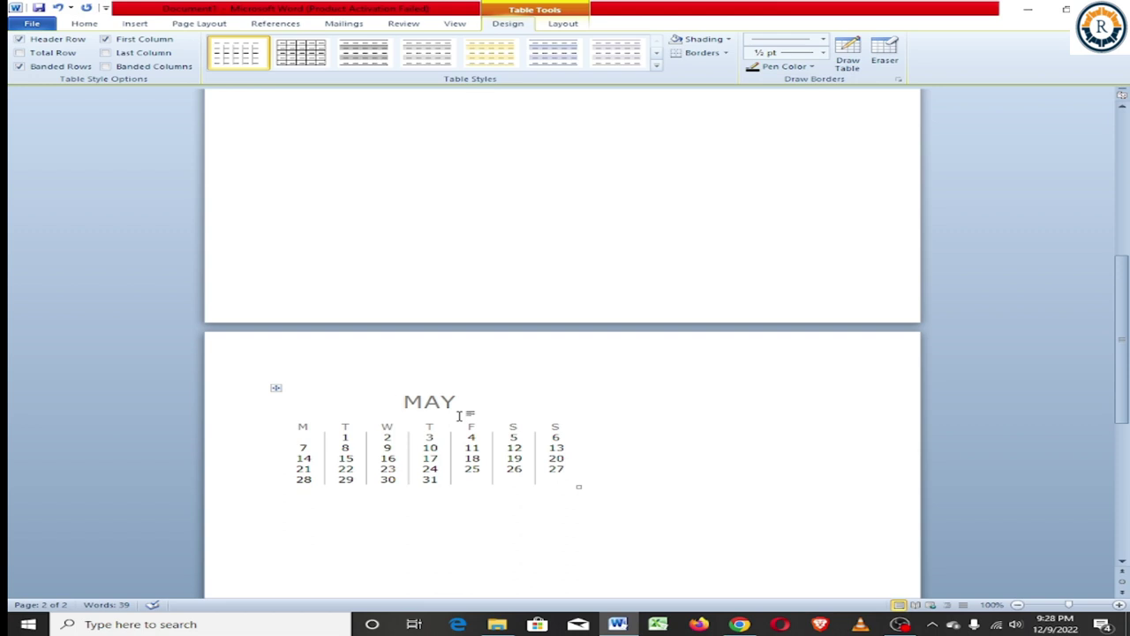
Change the calendar heading from MAY to JUNE.
{"action": "left_click", "coordinate": [458, 402]}
{"action": "key", "text": "BackSpace"}
{"action": "key", "text": "BackSpace"}
{"action": "key", "text": "BackSpace"}
{"action": "type", "text": "JUNE"}
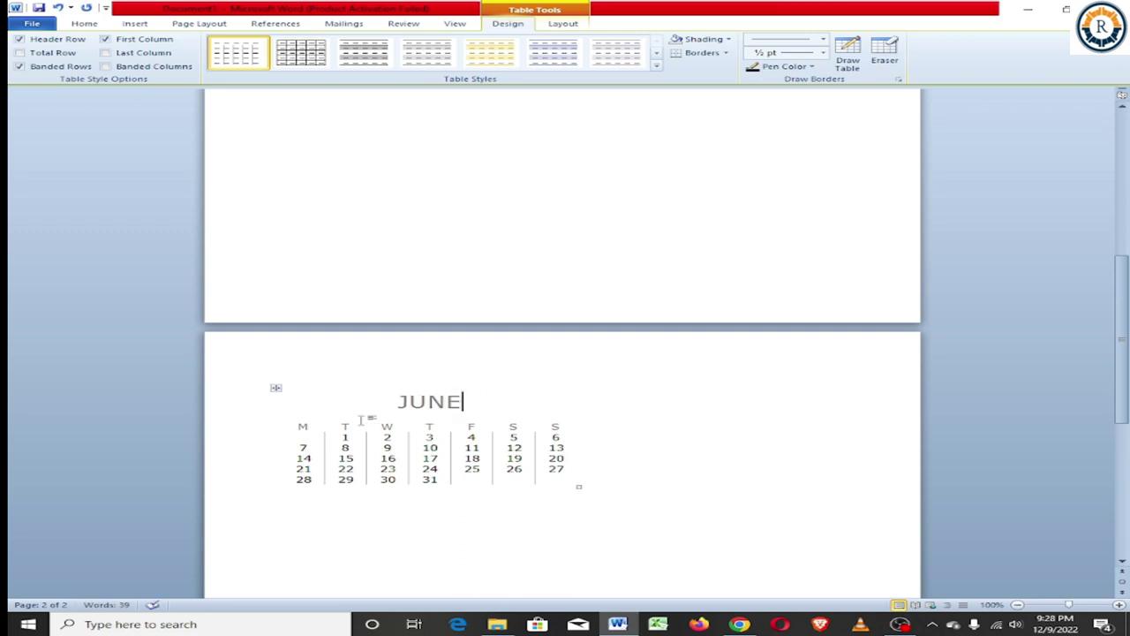
Clear the first-row dates and renumber so 1, 2, 3 fall on Friday, Saturday, Sunday.
{"action": "left_click", "coordinate": [336, 436]}
{"action": "key", "text": "Delete"}
{"action": "key", "text": "Tab"}
{"action": "key", "text": "Delete"}
{"action": "key", "text": "Tab"}
{"action": "key", "text": "Delete"}
{"action": "key", "text": "Tab"}
{"action": "type", "text": "1"}
{"action": "key", "text": "Tab"}
{"action": "type", "text": "2"}
{"action": "key", "text": "Tab"}
{"action": "type", "text": "2"}
{"action": "type", "text": "3"}
{"action": "key", "text": "F9"}
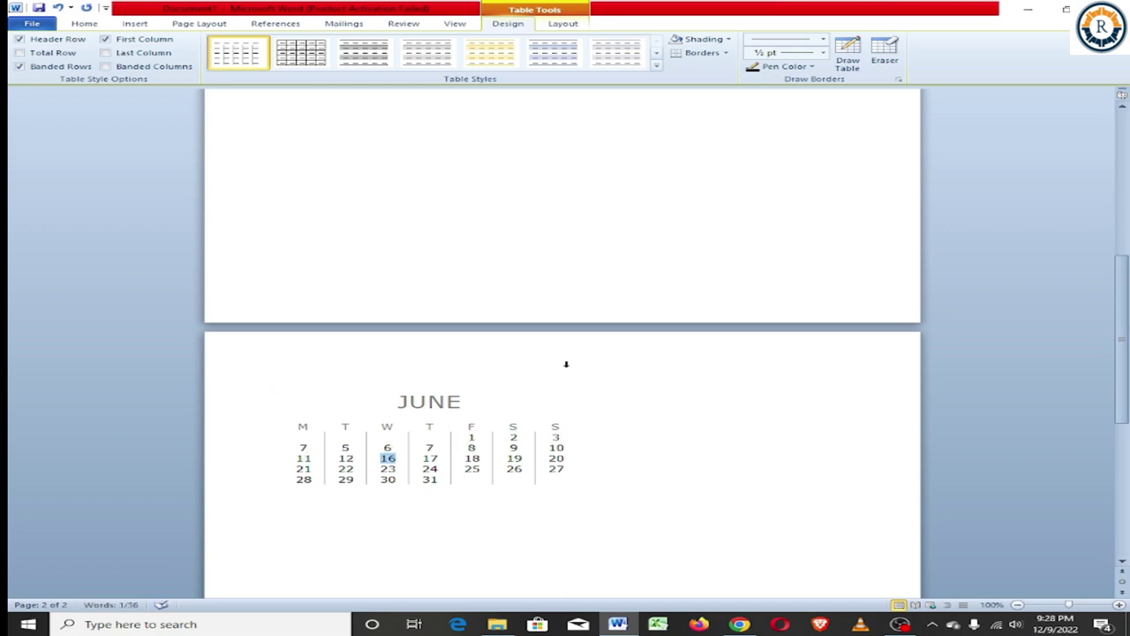
Bring up the Quick Tables gallery under Insert > Table.
{"action": "left_click", "coordinate": [134, 23]}
{"action": "left_click", "coordinate": [146, 53]}
{"action": "mouse_move", "coordinate": [268, 246]}
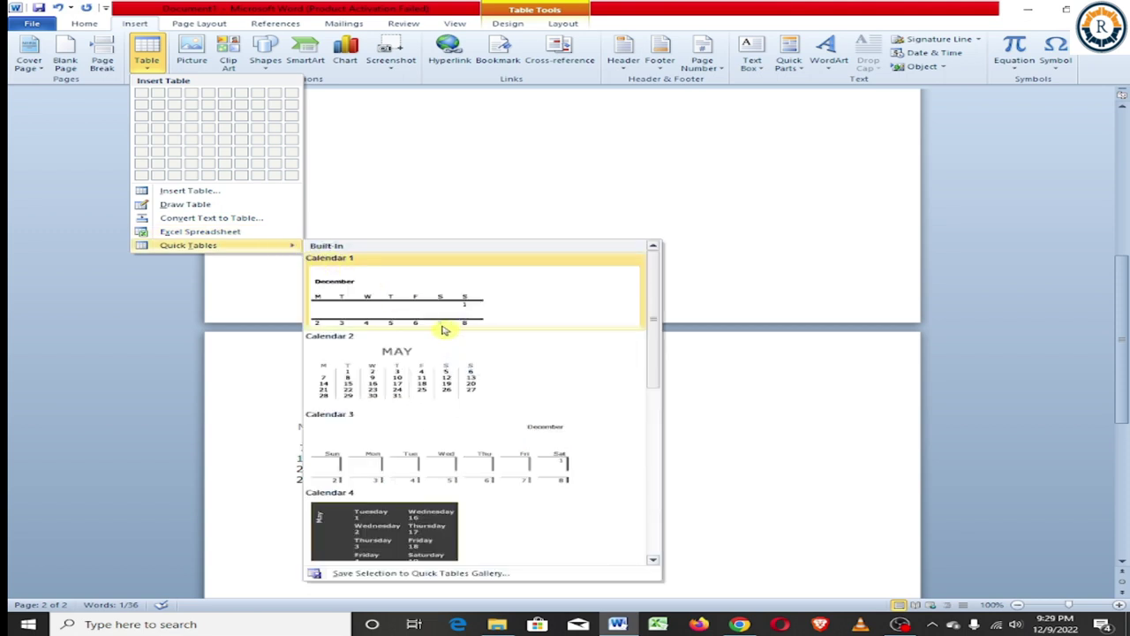
Cut the JUNE calendar and type the line 'ms word 2010' in its place.
{"action": "left_click", "coordinate": [376, 82]}
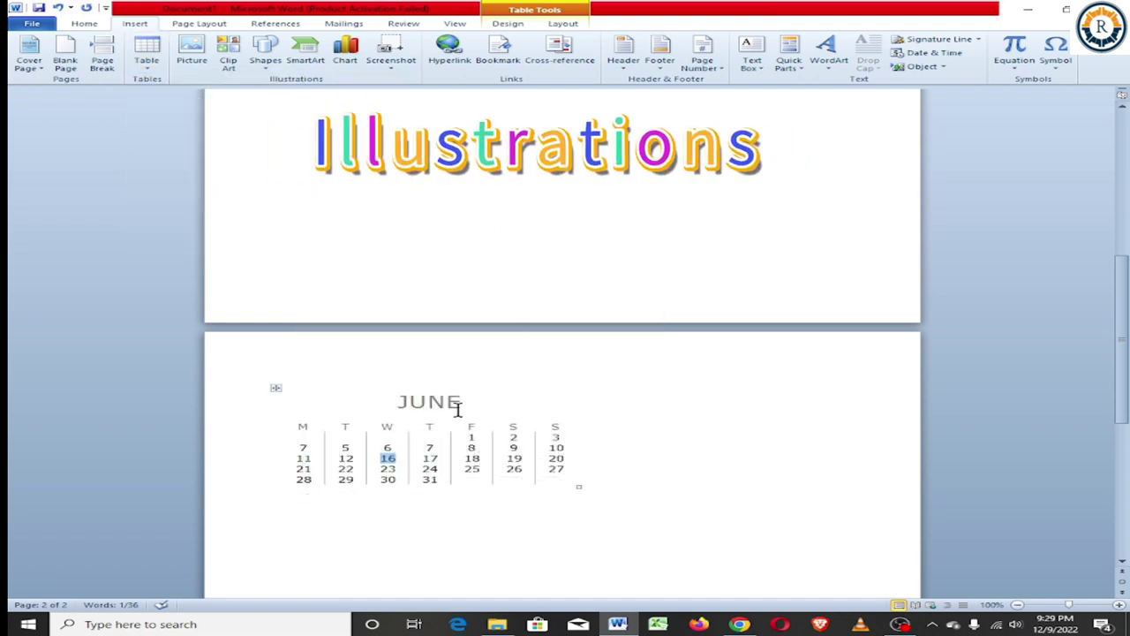
{"action": "left_click", "coordinate": [276, 387]}
{"action": "right_click", "coordinate": [275, 391]}
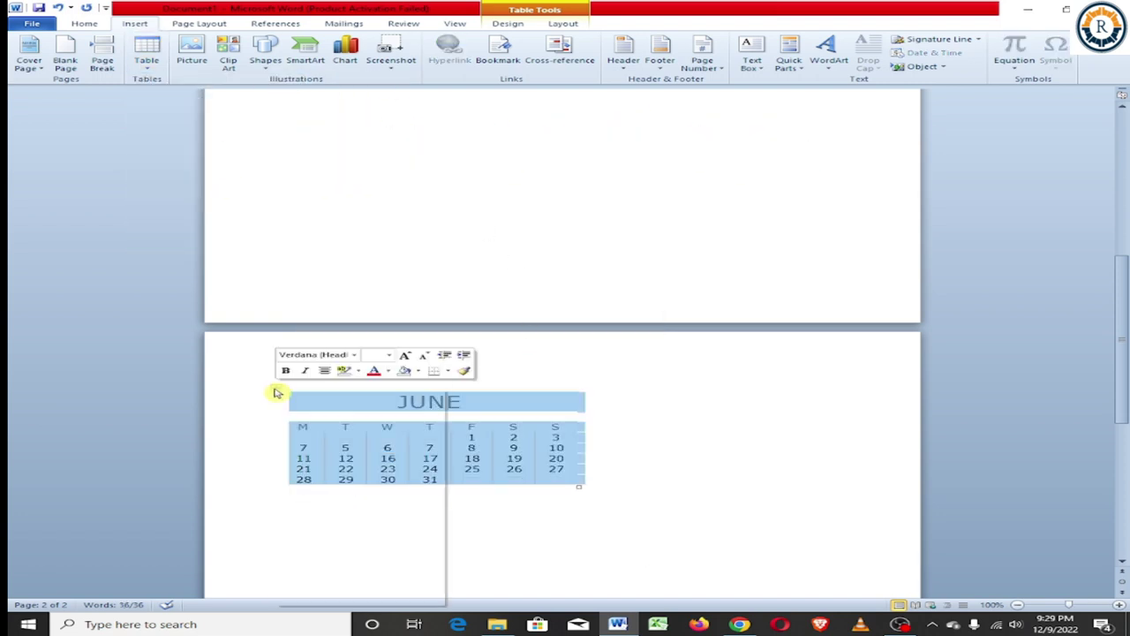
{"action": "left_click", "coordinate": [309, 402]}
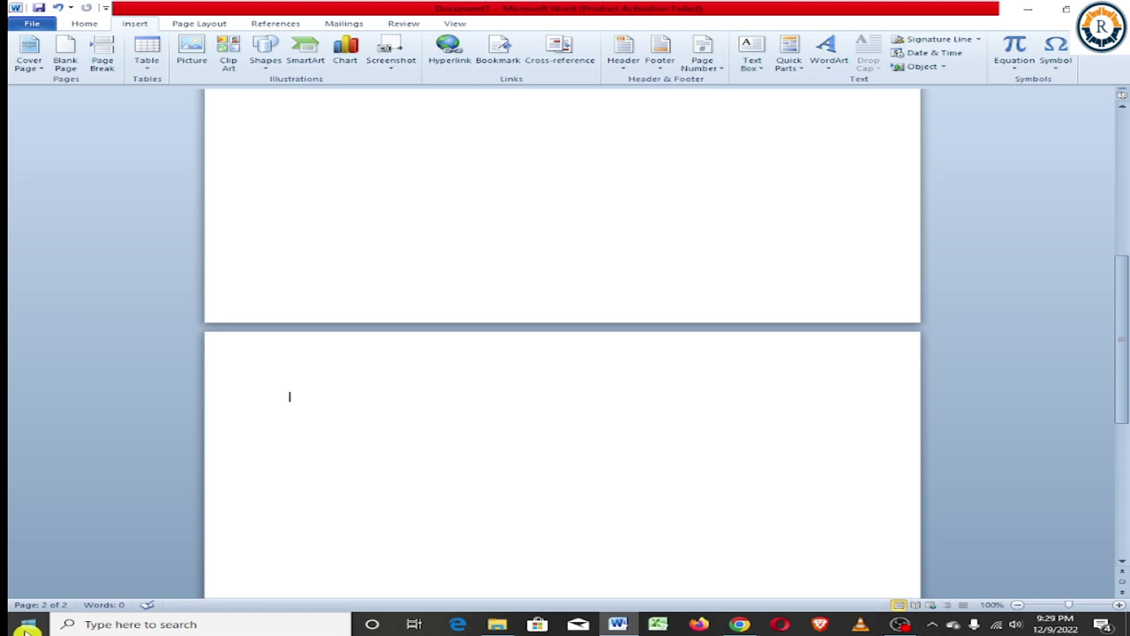
{"action": "type", "text": "m"}
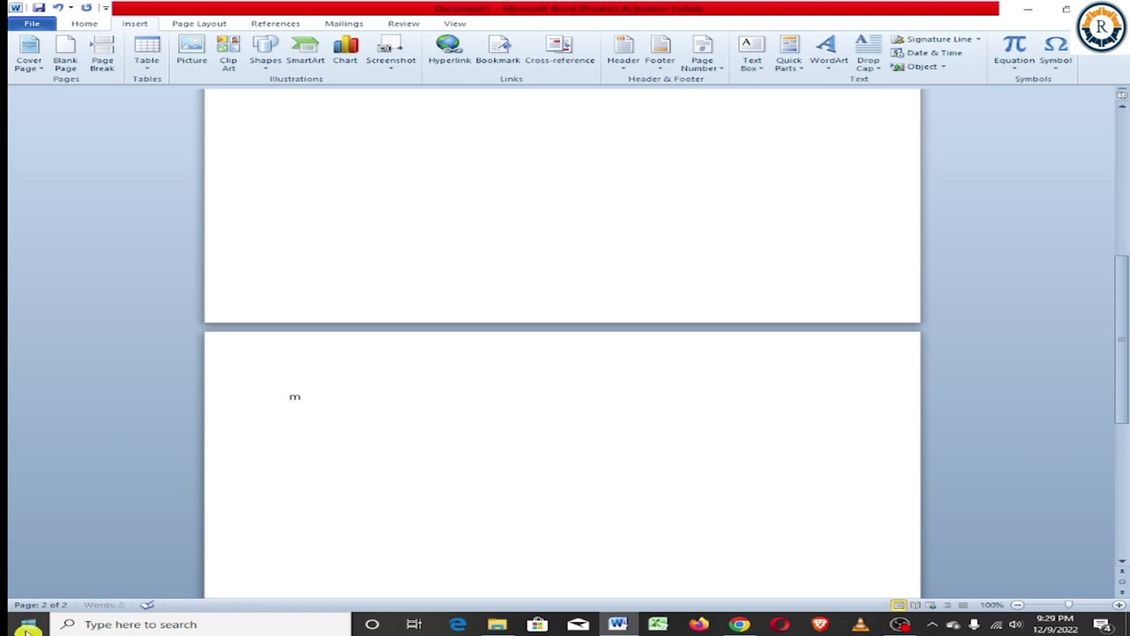
{"action": "type", "text": "s word 2010"}
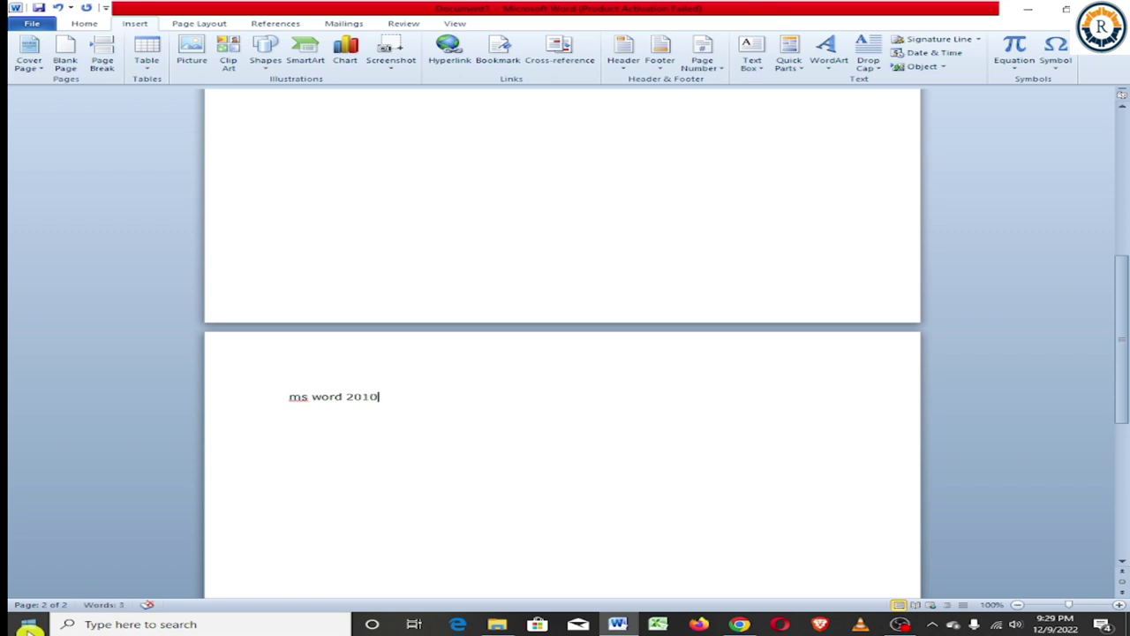
{"action": "key", "text": "Return"}
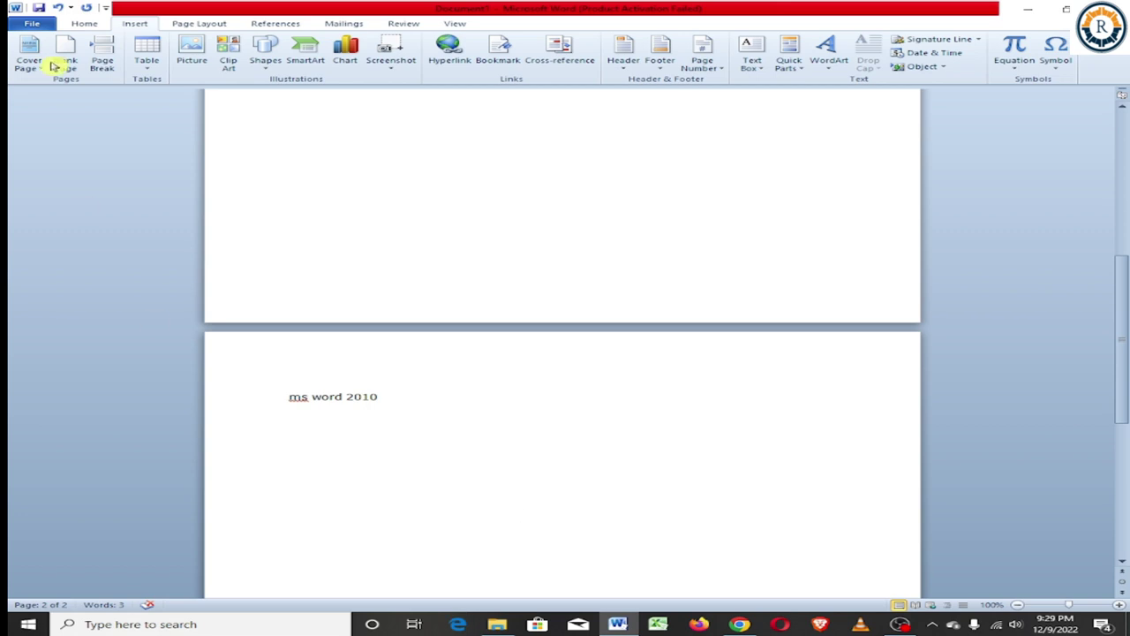
Insert the MS-WORD 2010 picture, shrink it to about a third, and apply the third picture style.
{"action": "left_click", "coordinate": [191, 53]}
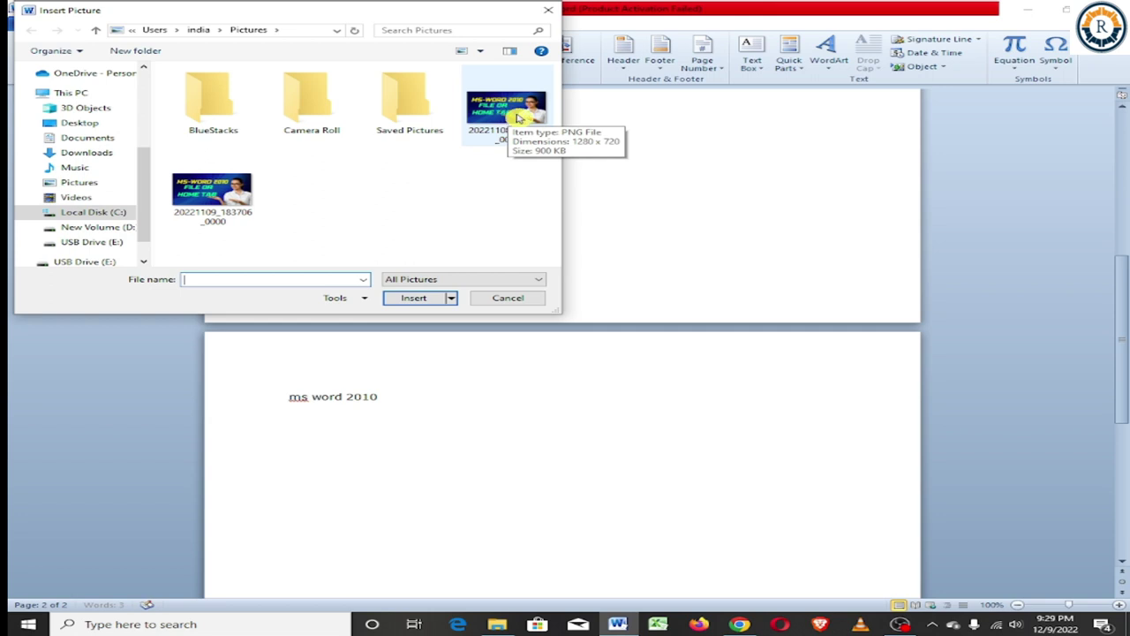
{"action": "double_click", "coordinate": [517, 117]}
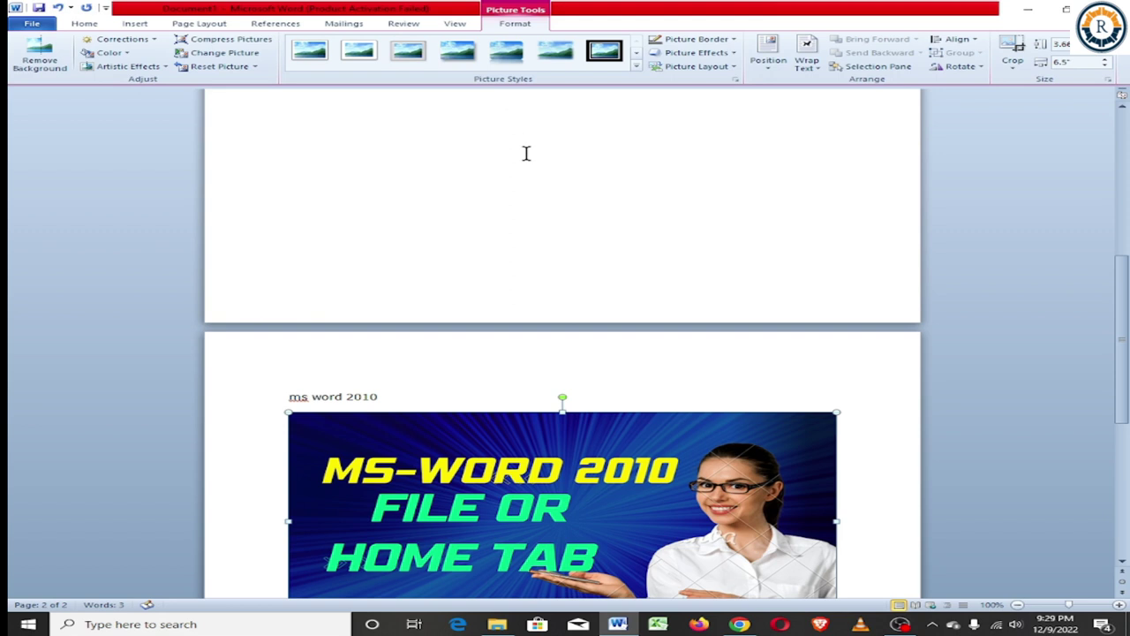
{"action": "scroll", "coordinate": [543, 383], "scroll_direction": "down", "scroll_amount": 2}
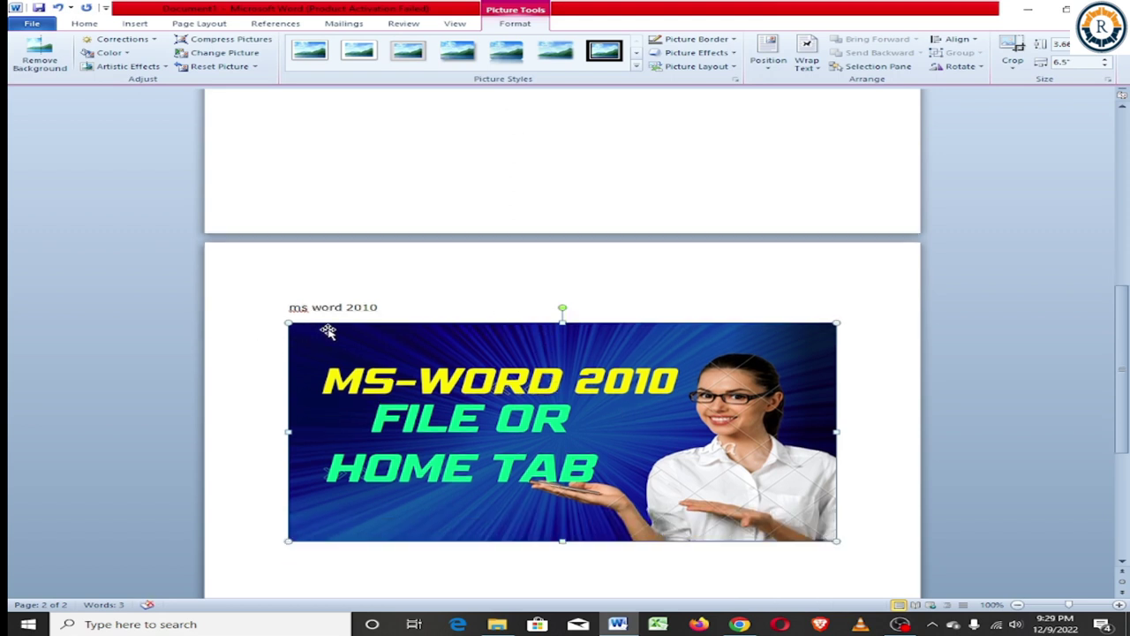
{"action": "mouse_move", "coordinate": [834, 539]}
{"action": "left_mouse_down"}
{"action": "mouse_move", "coordinate": [594, 488]}
{"action": "mouse_move", "coordinate": [478, 398]}
{"action": "left_mouse_up"}
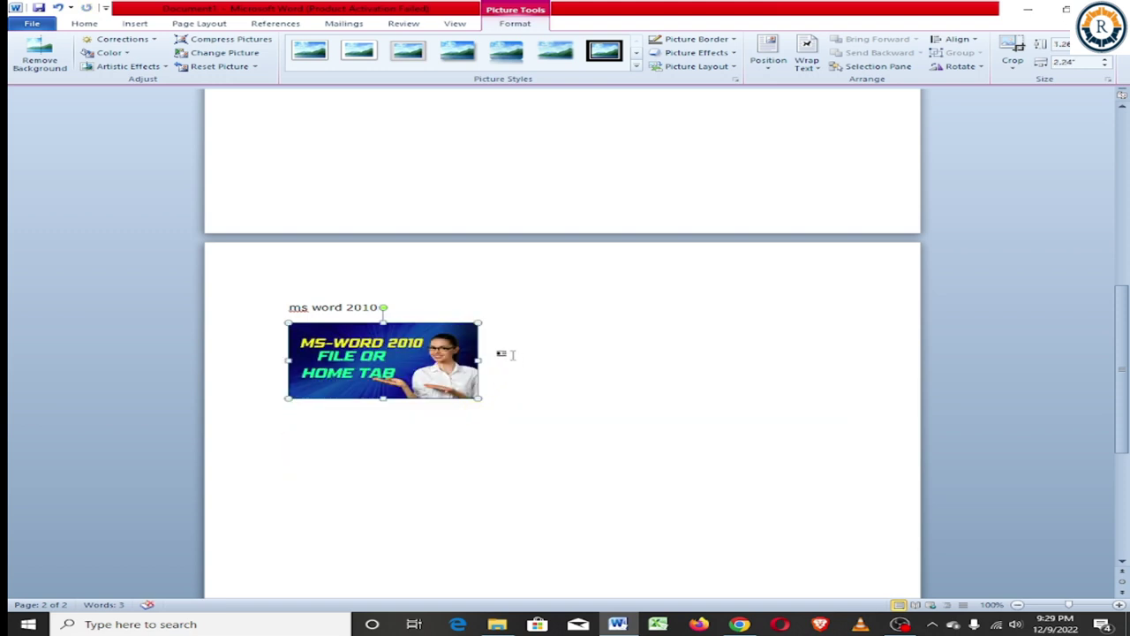
{"action": "mouse_move", "coordinate": [475, 361]}
{"action": "left_mouse_down"}
{"action": "mouse_move", "coordinate": [394, 360]}
{"action": "mouse_move", "coordinate": [473, 361]}
{"action": "left_mouse_up"}
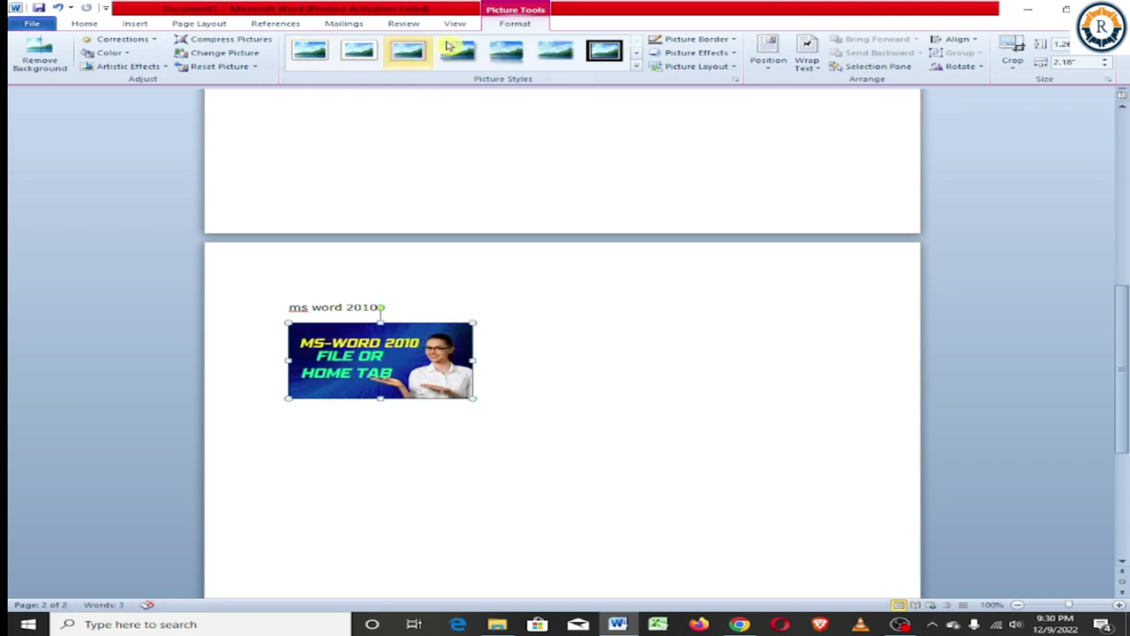
{"action": "left_click", "coordinate": [422, 55]}
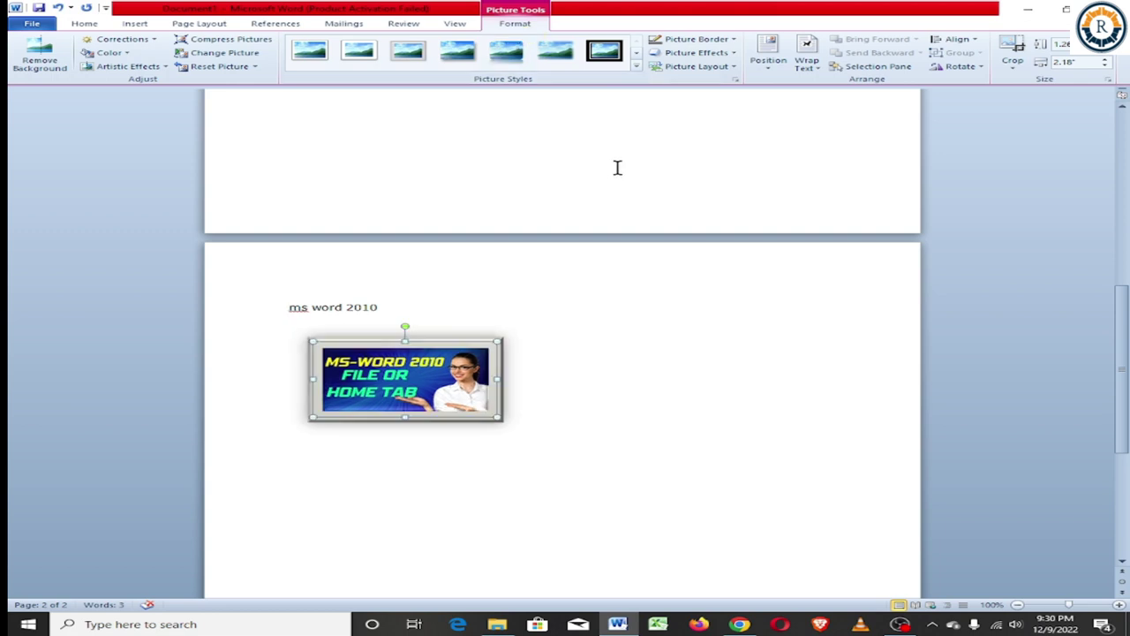
Deselect the picture and open the Clip Art pane from the Insert tab.
{"action": "left_click", "coordinate": [574, 404]}
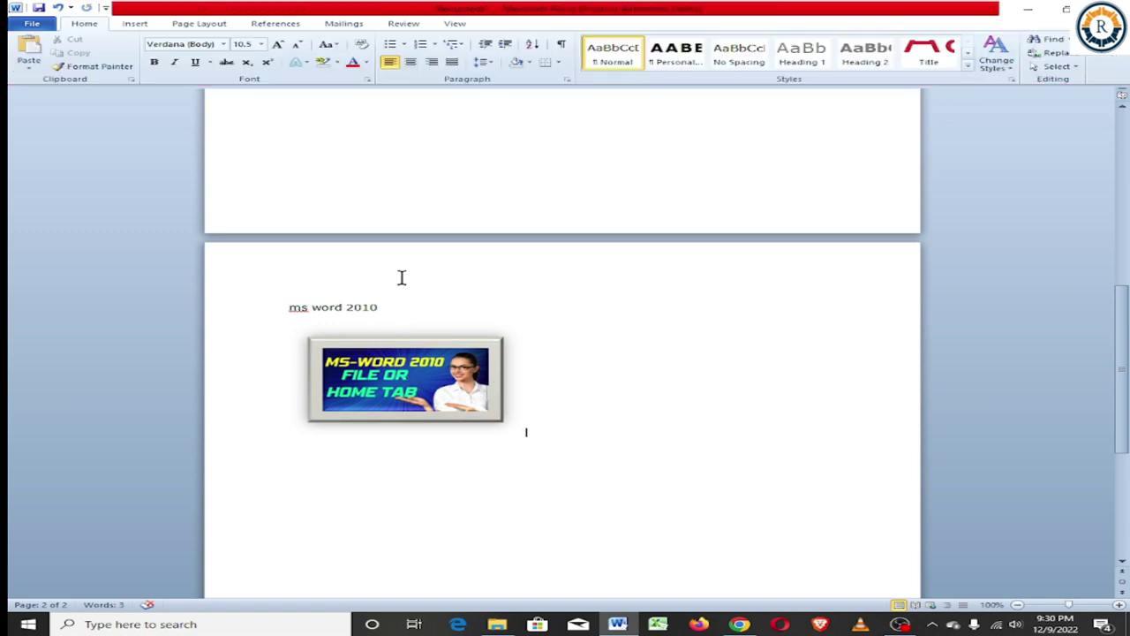
{"action": "left_click", "coordinate": [135, 23]}
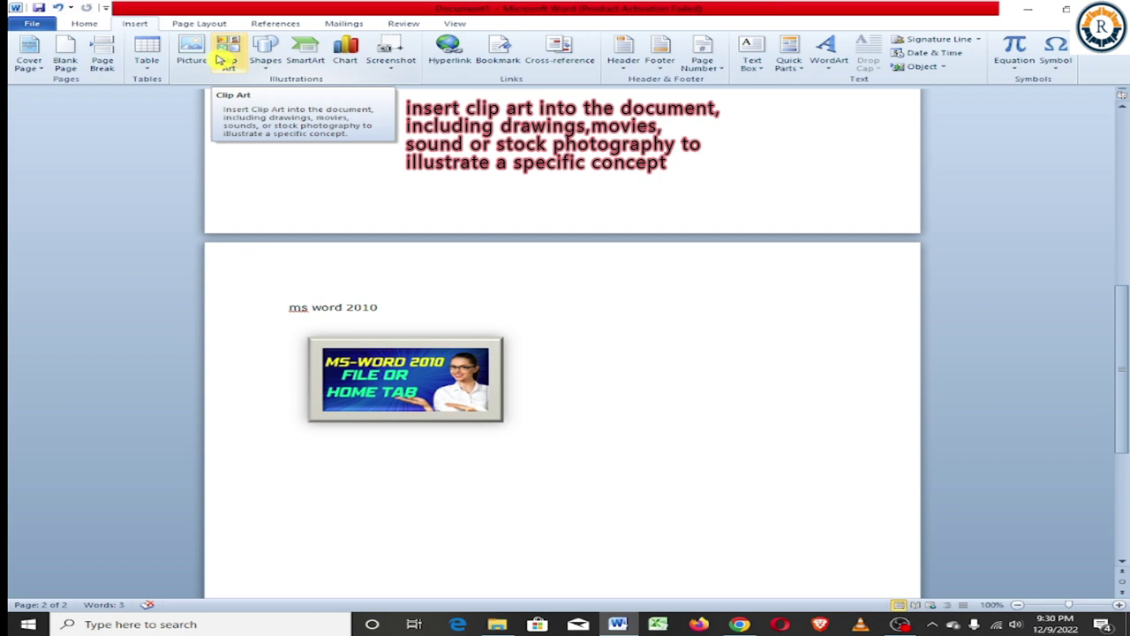
{"action": "left_click", "coordinate": [224, 56]}
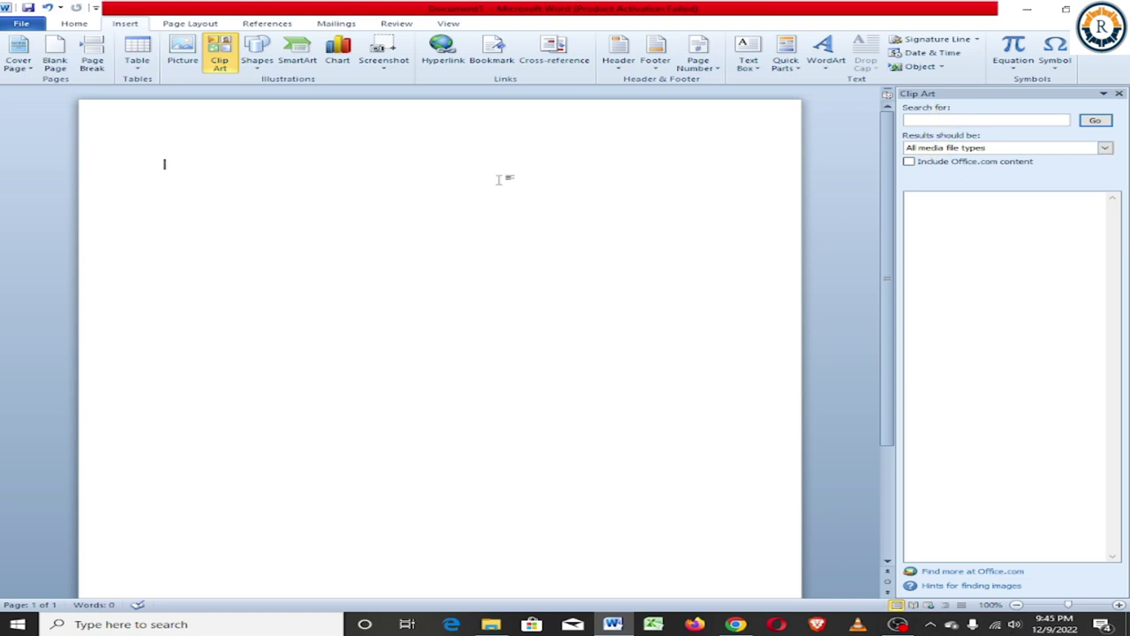
Paste the tiger paragraph, restore its capital T, add a new line, and focus the Clip Art search box.
{"action": "key", "text": "ctrl+v"}
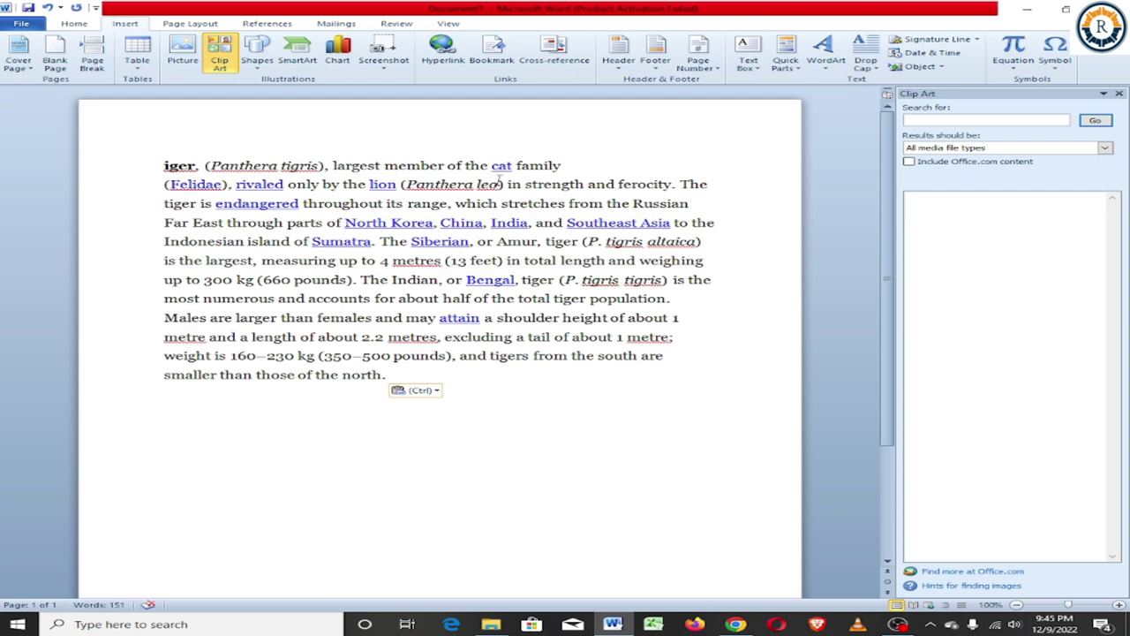
{"action": "left_click", "coordinate": [161, 165]}
{"action": "type", "text": "T"}
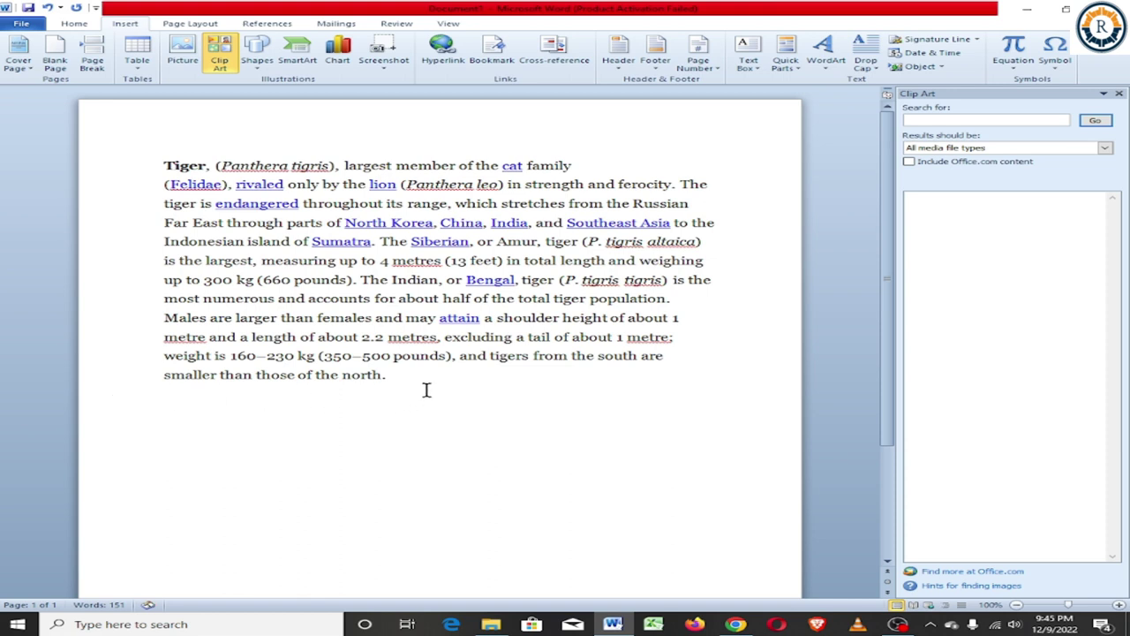
{"action": "key", "text": "Return"}
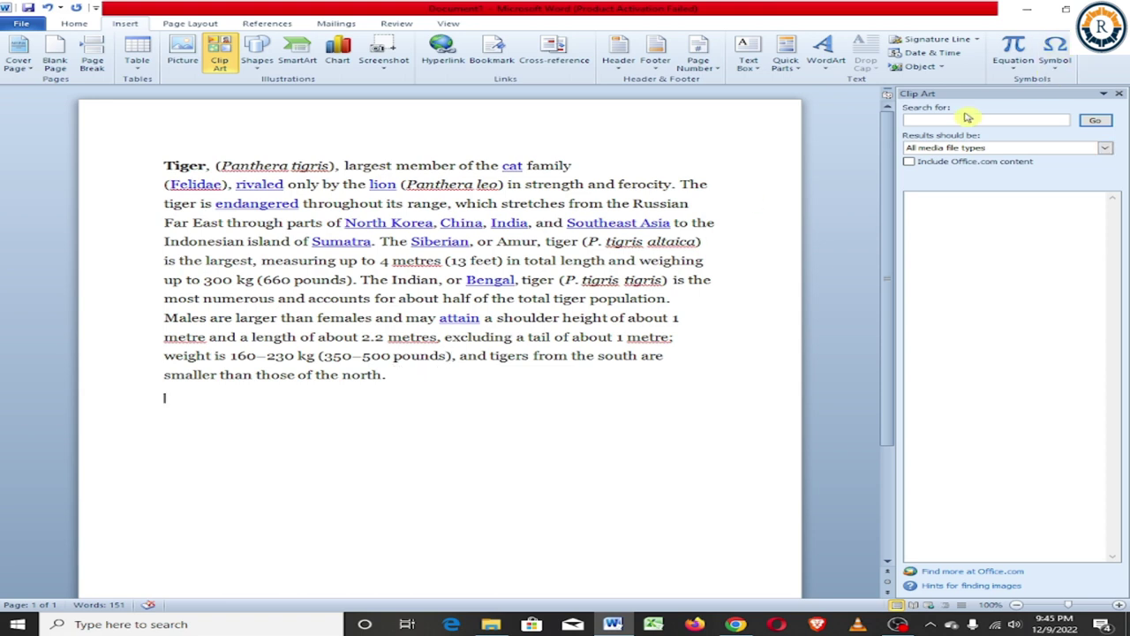
{"action": "left_click", "coordinate": [963, 119]}
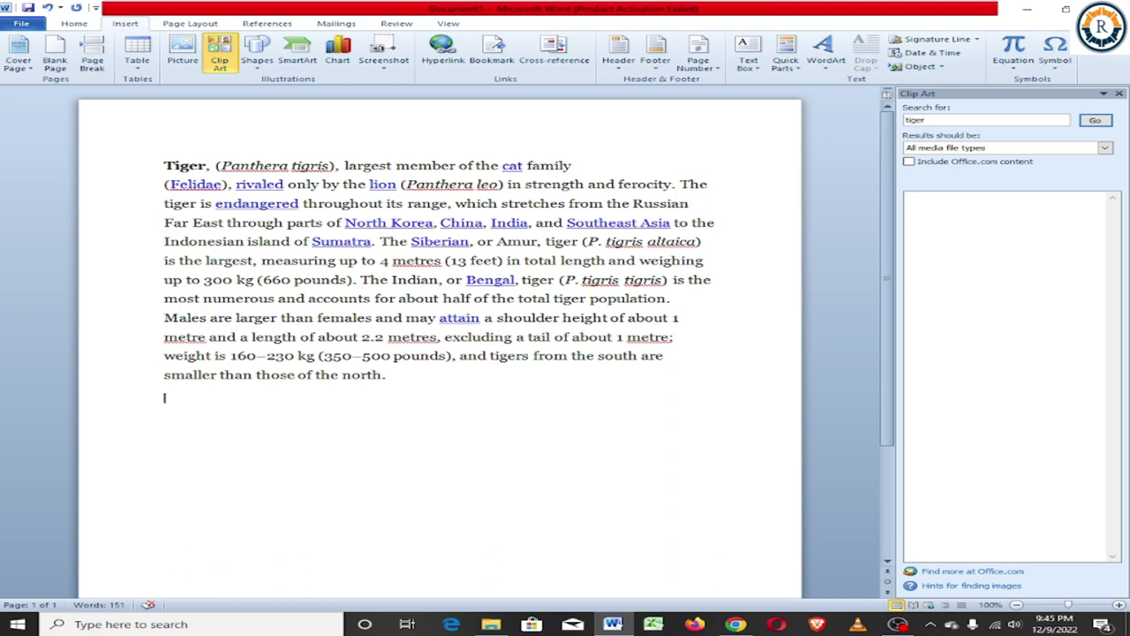
Insert the tiger clip art, stretch it wider and taller, and clear 'tiger' from the search box.
{"action": "left_click", "coordinate": [1088, 120]}
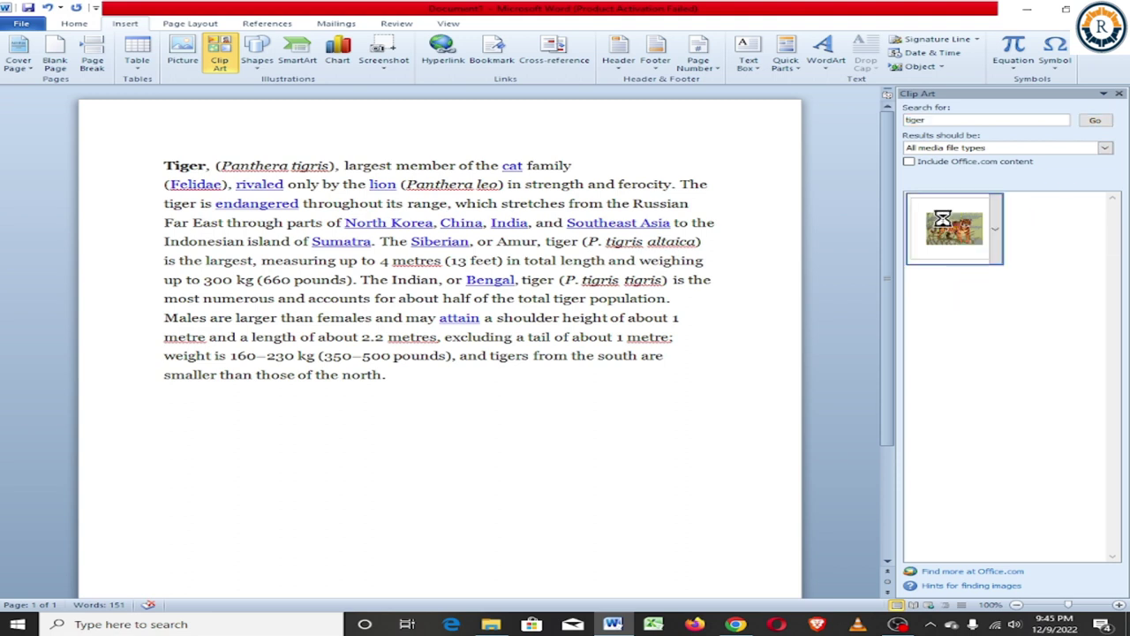
{"action": "left_click", "coordinate": [952, 226]}
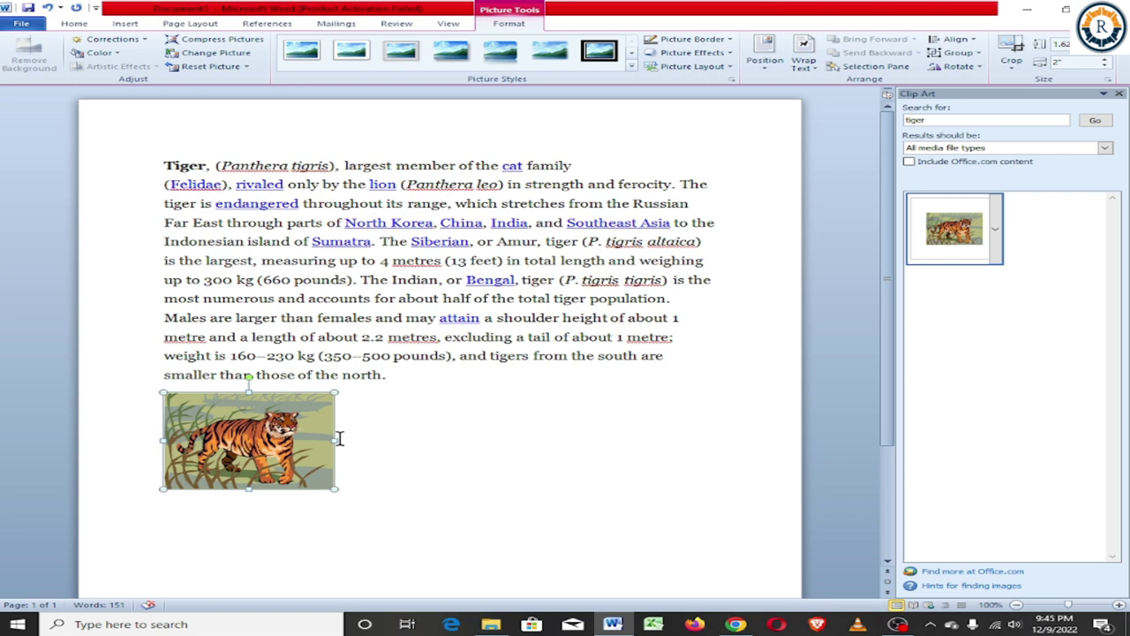
{"action": "left_click_drag", "start_coordinate": [335, 441], "coordinate": [536, 441]}
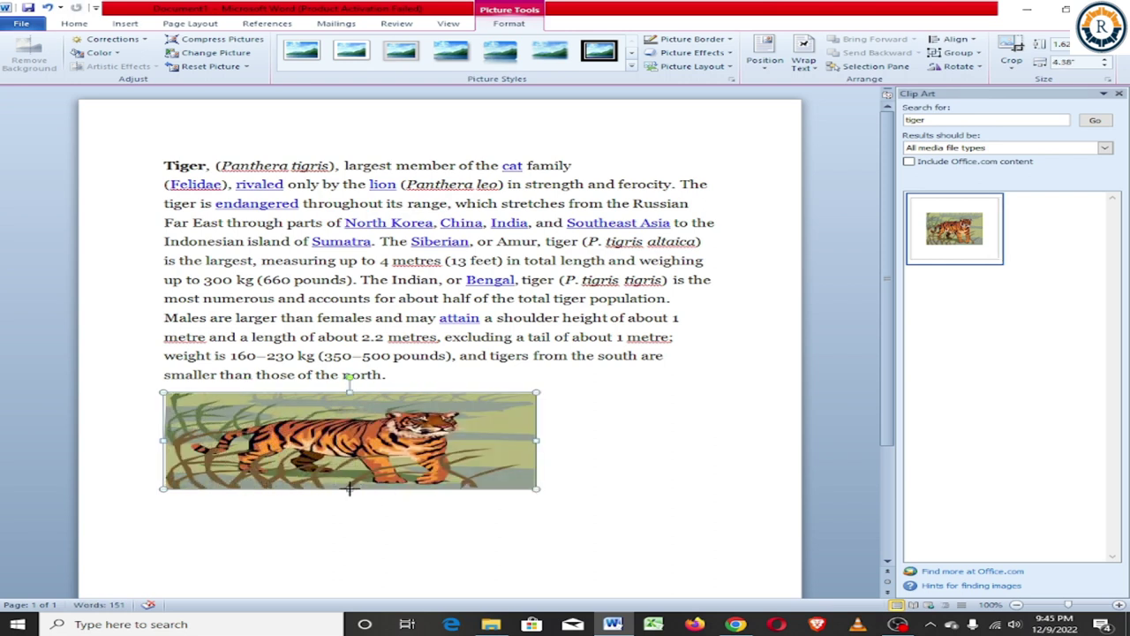
{"action": "left_click_drag", "start_coordinate": [350, 489], "coordinate": [350, 540]}
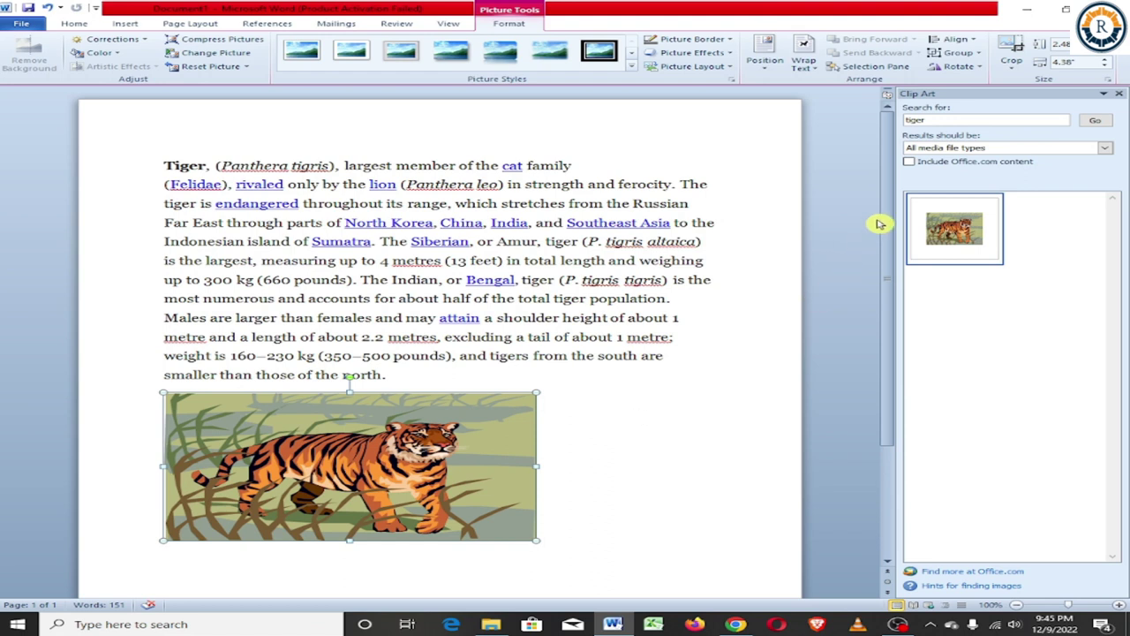
{"action": "left_click", "coordinate": [956, 120]}
{"action": "key", "text": "BackSpace"}
{"action": "key", "text": "BackSpace"}
{"action": "key", "text": "BackSpace"}
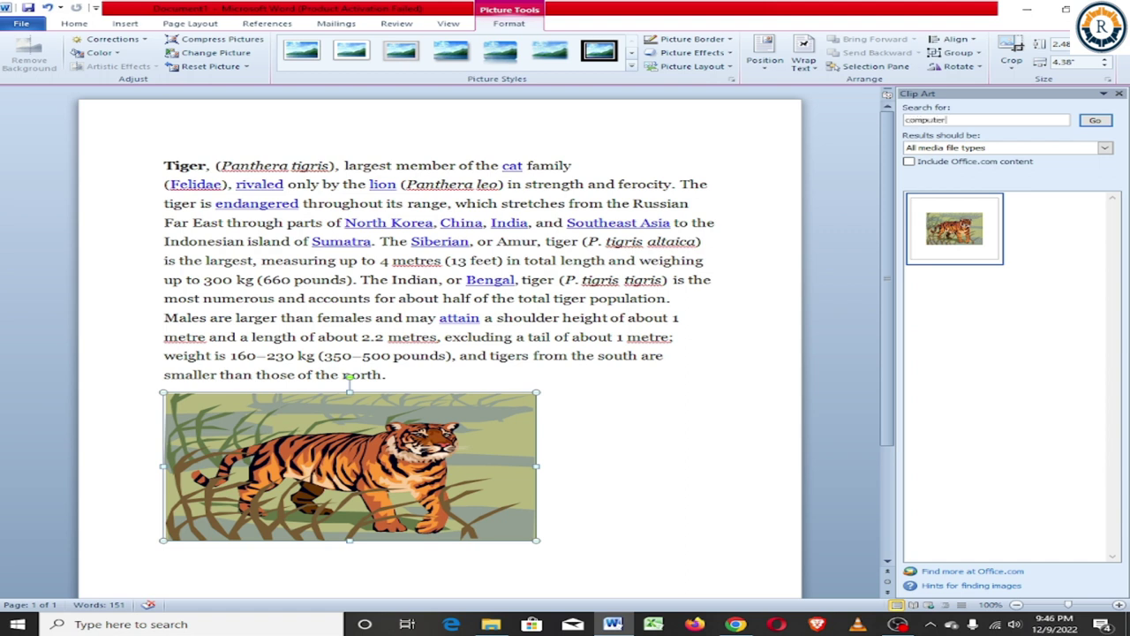
Search clip art for 'computer', insert the picture and enlarge it to 2.55 inches.
{"action": "left_click", "coordinate": [1095, 121]}
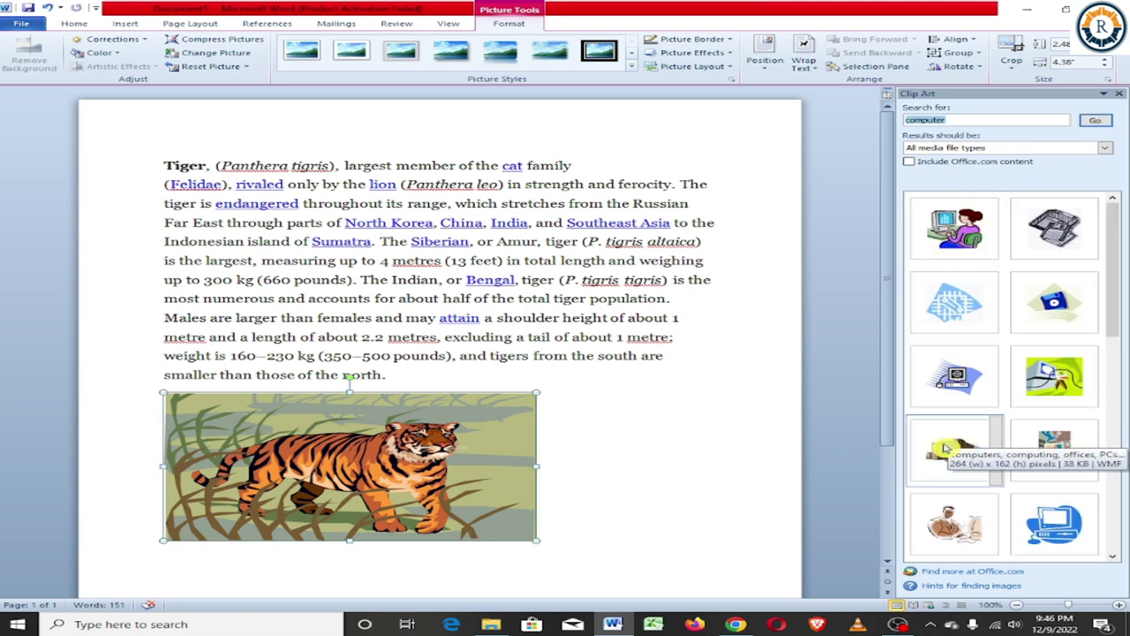
{"action": "left_click", "coordinate": [957, 222]}
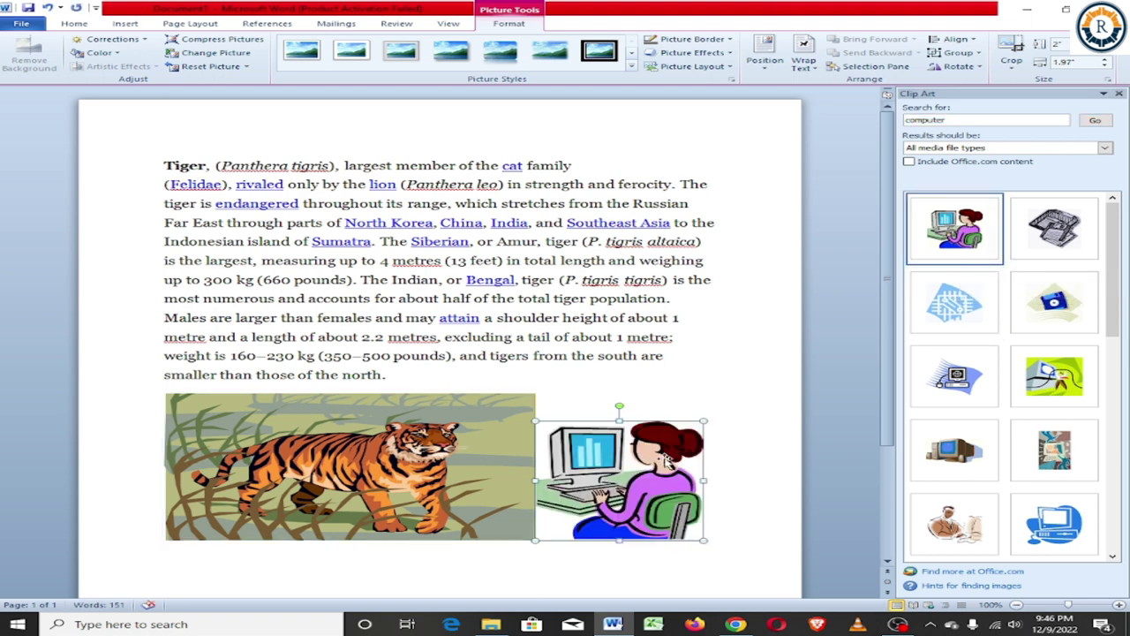
{"action": "left_click_drag", "start_coordinate": [704, 422], "coordinate": [751, 393]}
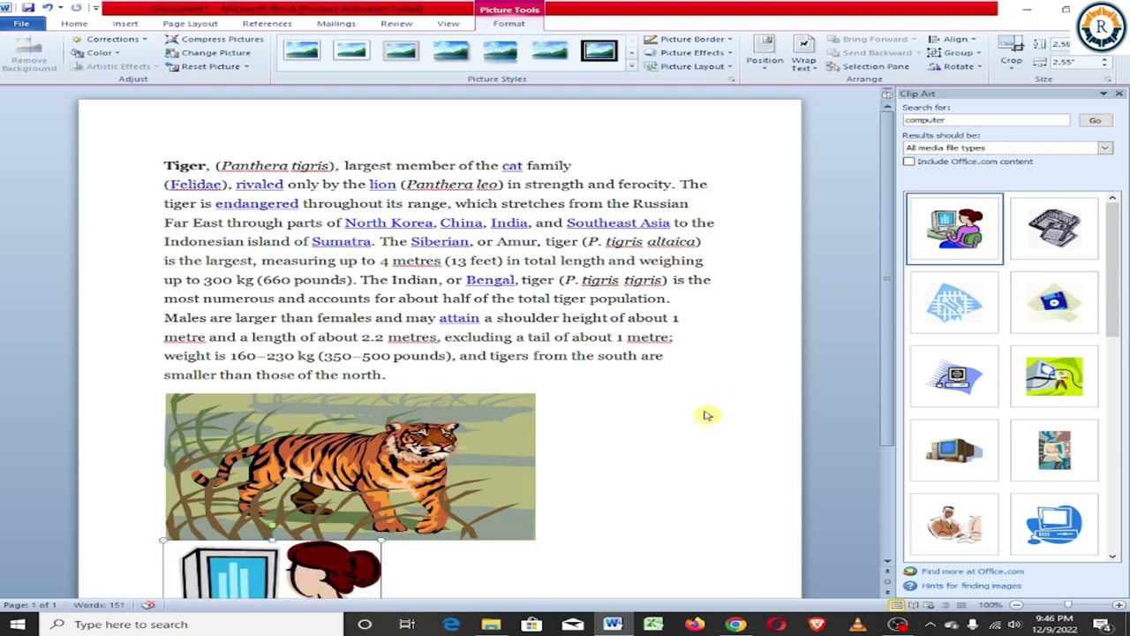
Give the computer picture the thick black Double Frame picture style, then select the whole document.
{"action": "scroll", "coordinate": [637, 418], "scroll_direction": "down", "scroll_amount": 3}
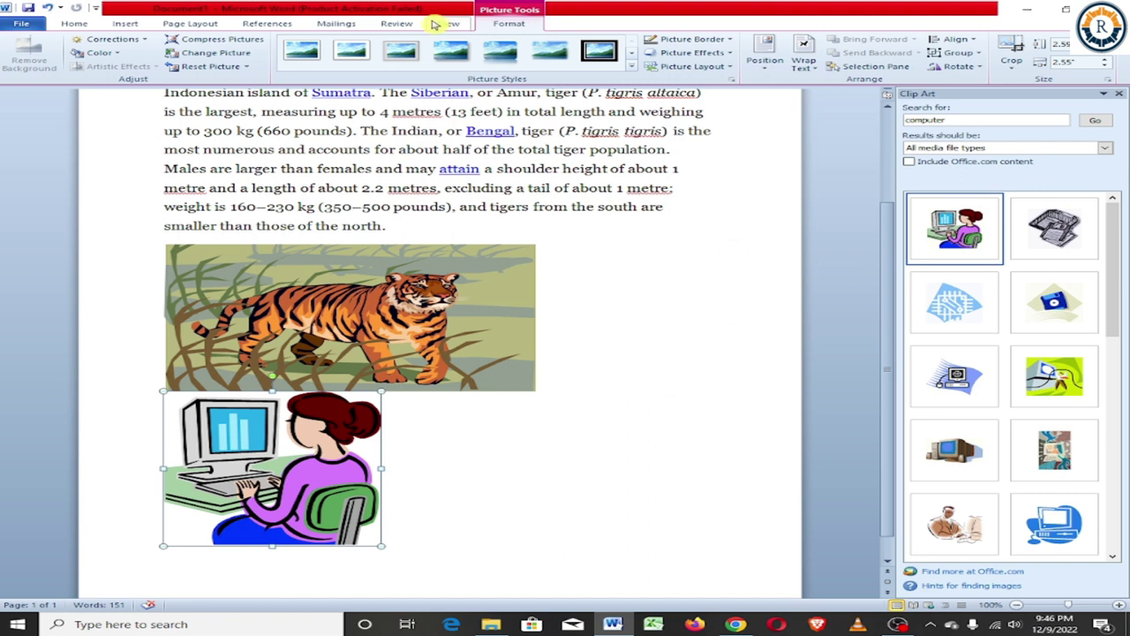
{"action": "left_click", "coordinate": [433, 64]}
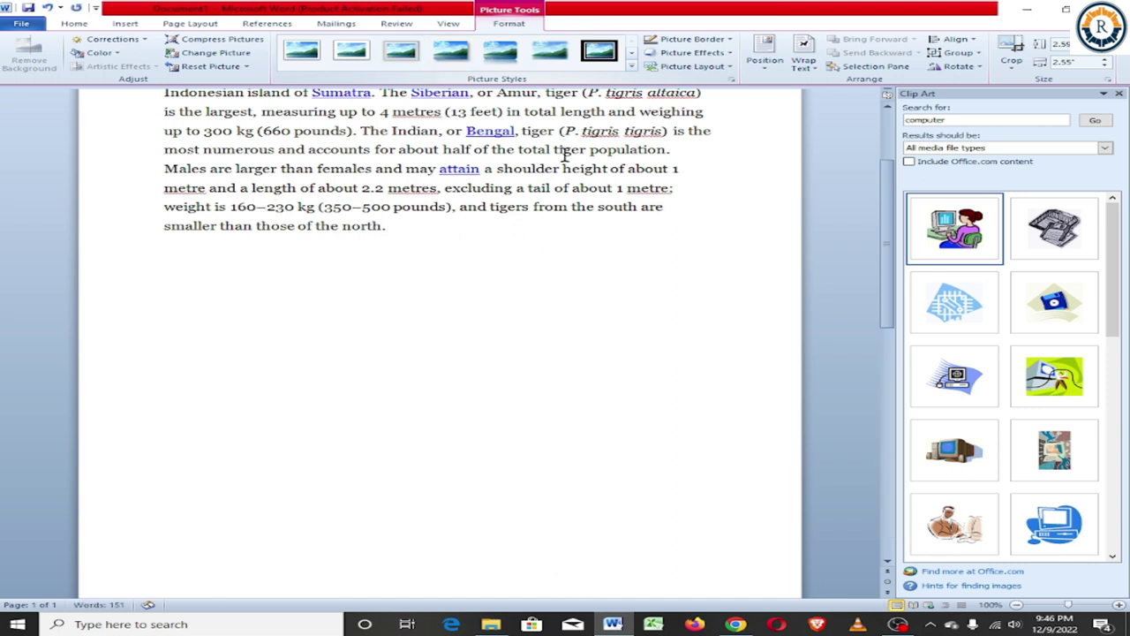
{"action": "scroll", "coordinate": [277, 492], "scroll_direction": "down", "scroll_amount": 10}
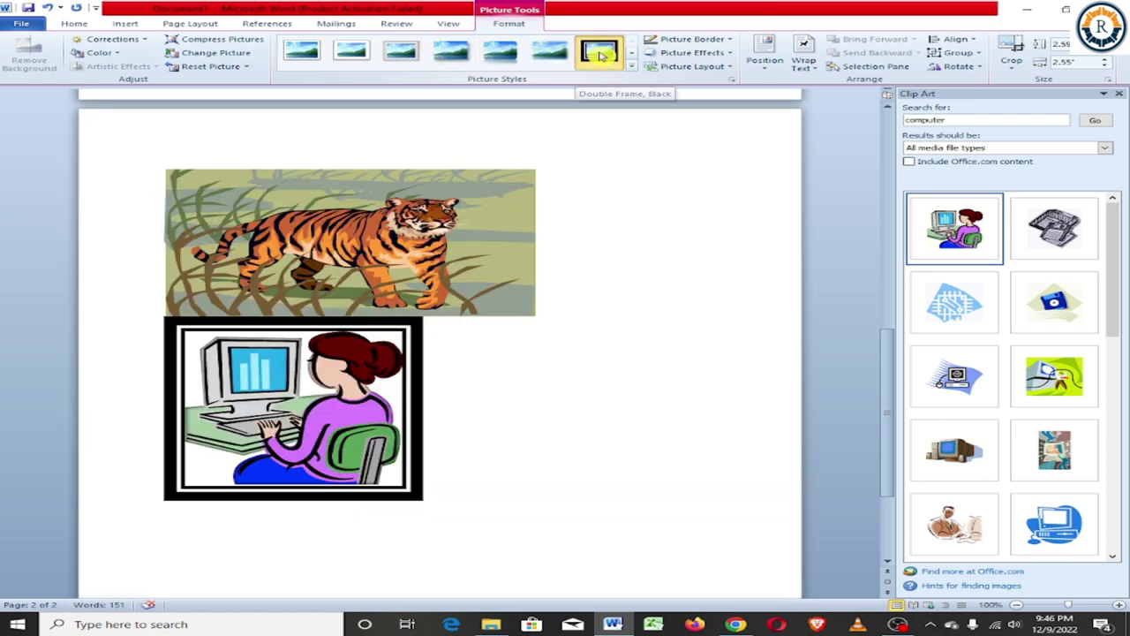
{"action": "left_click", "coordinate": [600, 55]}
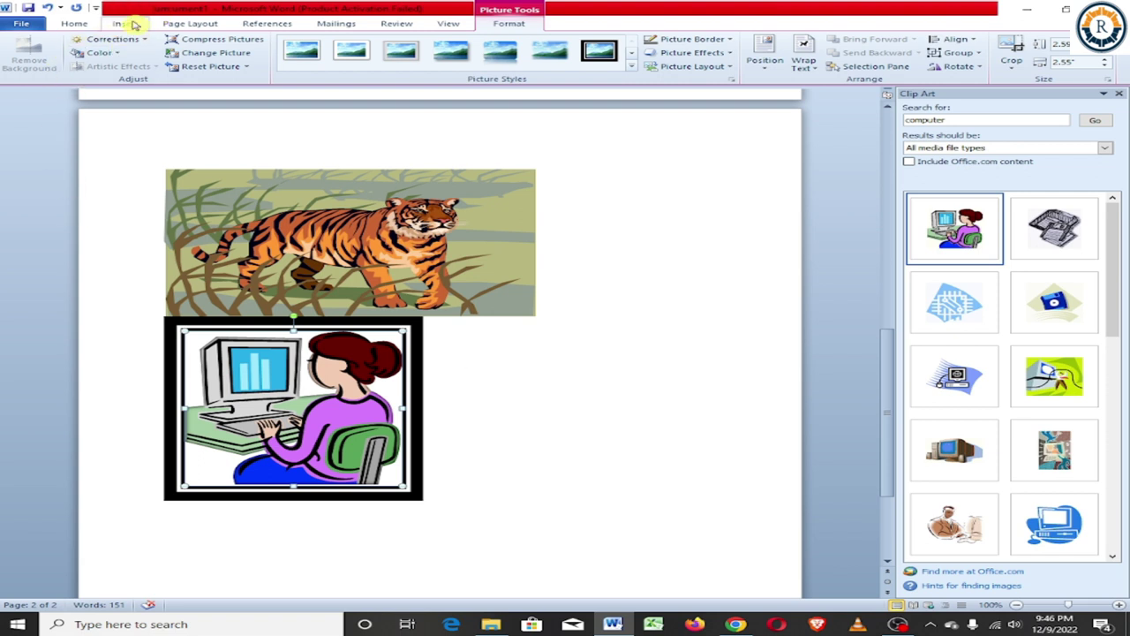
{"action": "left_click", "coordinate": [125, 23]}
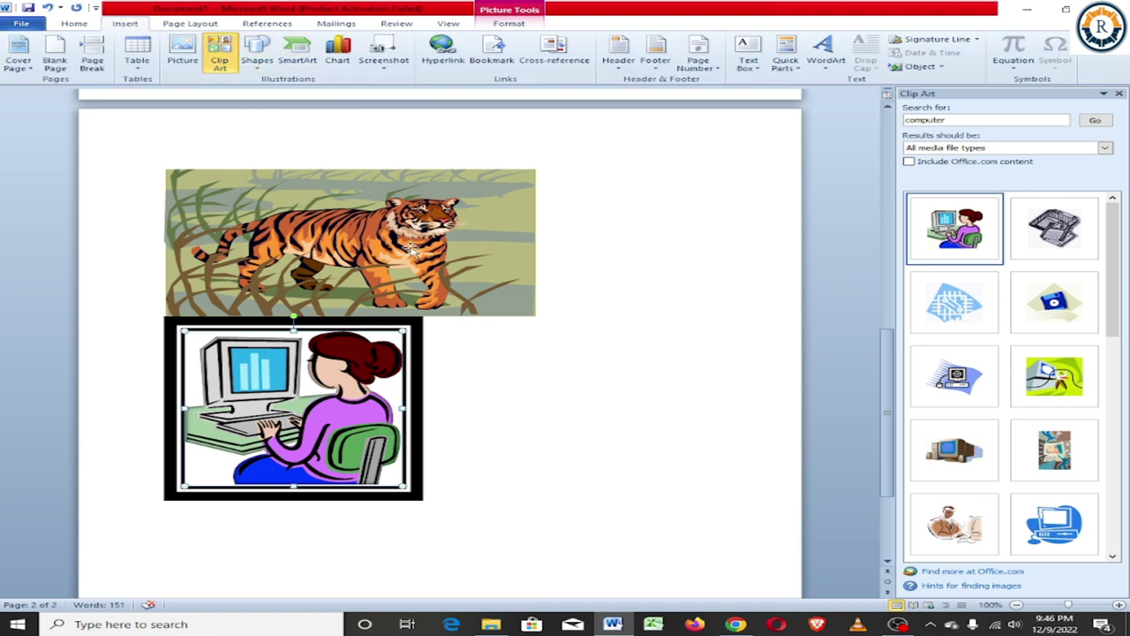
{"action": "key", "text": "ctrl+a"}
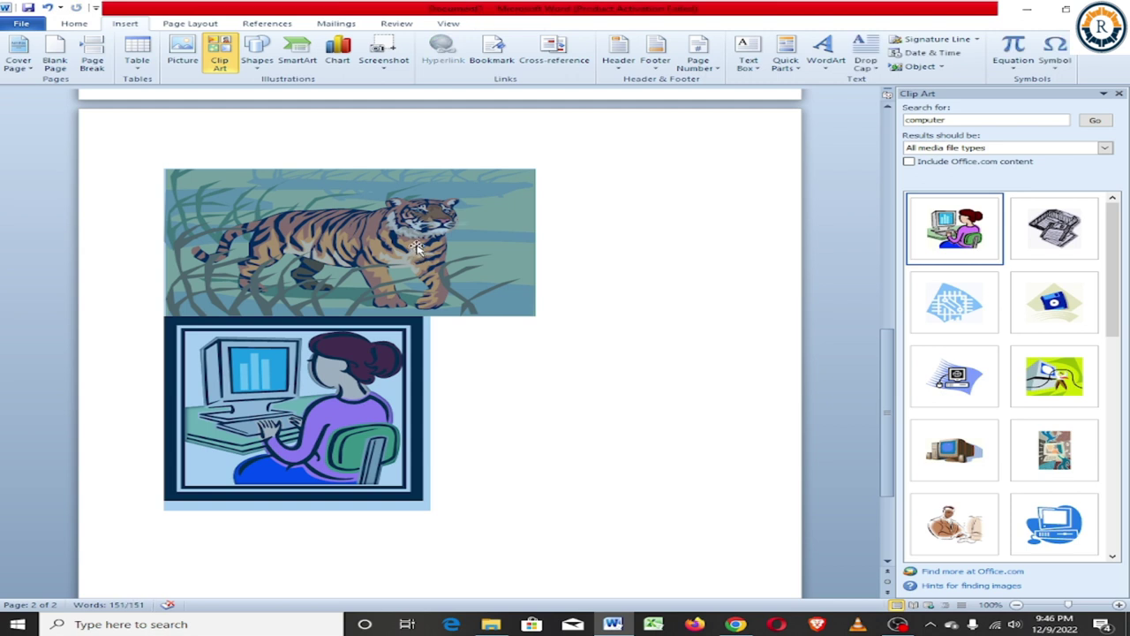
Clear the page and draw a solid black five-point star near the top left.
{"action": "key", "text": "Delete"}
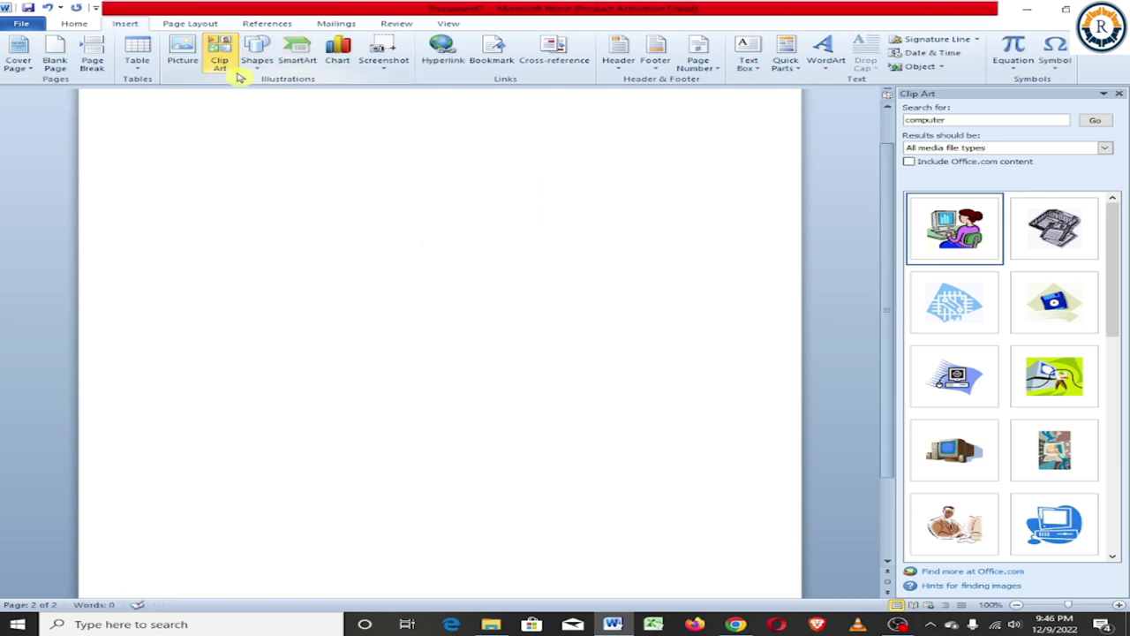
{"action": "left_click", "coordinate": [257, 71]}
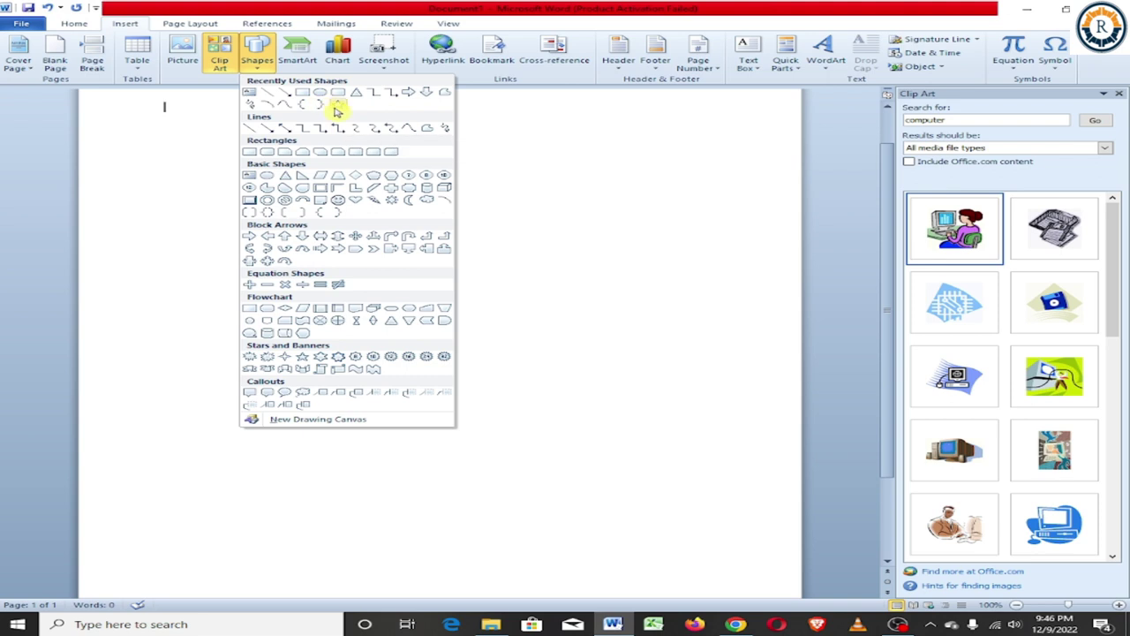
{"action": "left_click", "coordinate": [339, 107]}
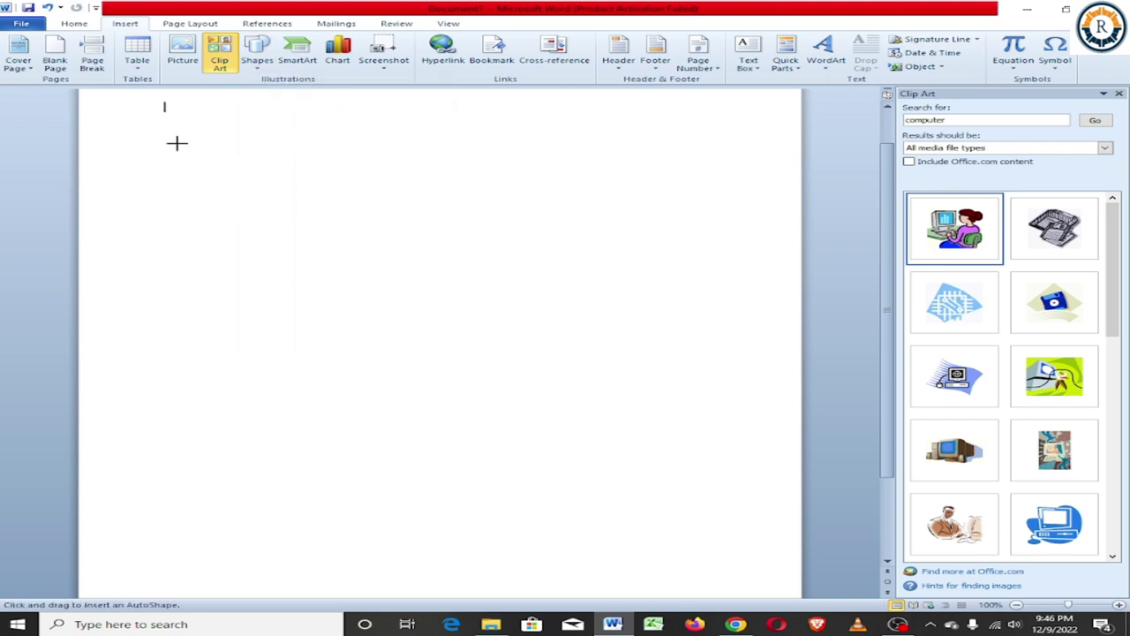
{"action": "left_click_drag", "start_coordinate": [185, 141], "coordinate": [385, 271]}
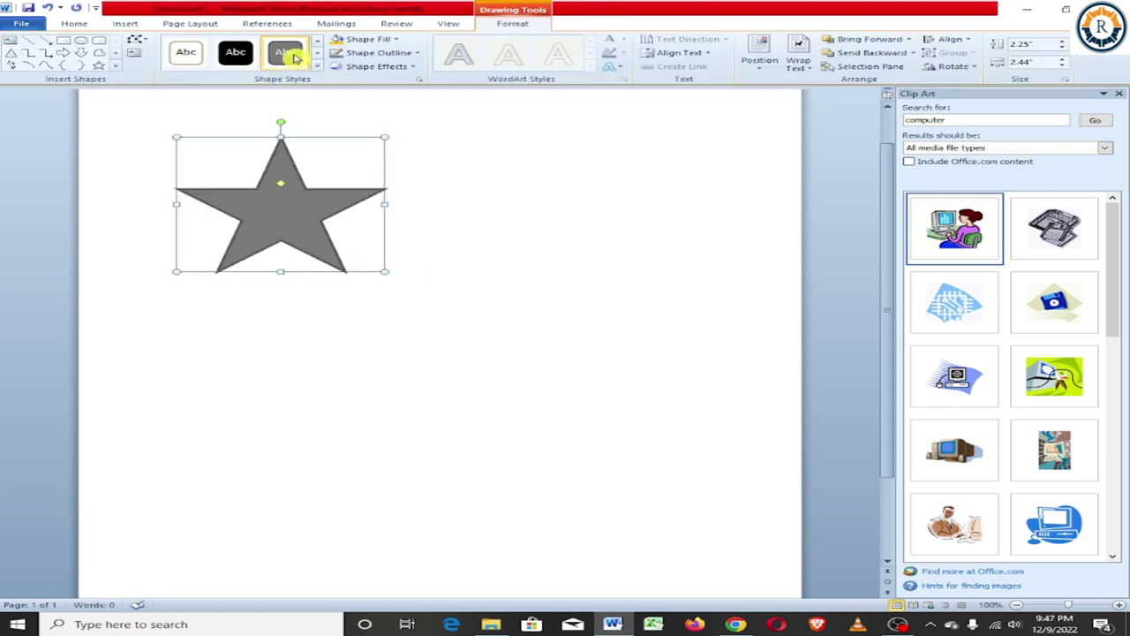
{"action": "left_click", "coordinate": [188, 55]}
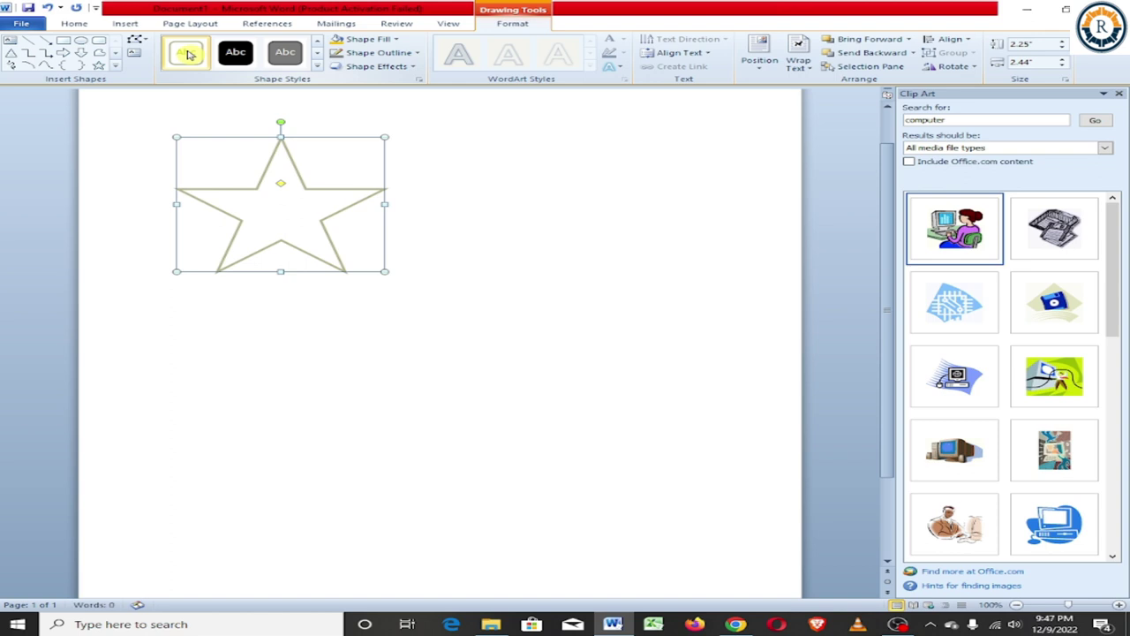
{"action": "left_click", "coordinate": [234, 52]}
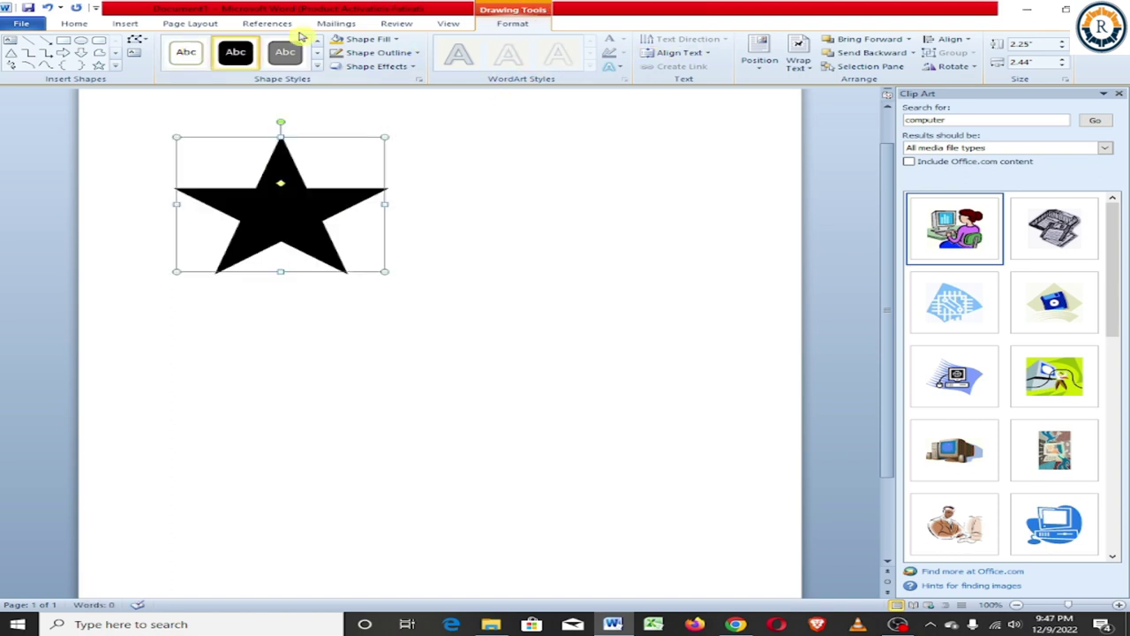
Draw a gray three-headed block arrow overlapping the star's right side.
{"action": "scroll", "coordinate": [300, 39], "scroll_direction": "up", "scroll_amount": 6}
{"action": "left_click", "coordinate": [257, 53]}
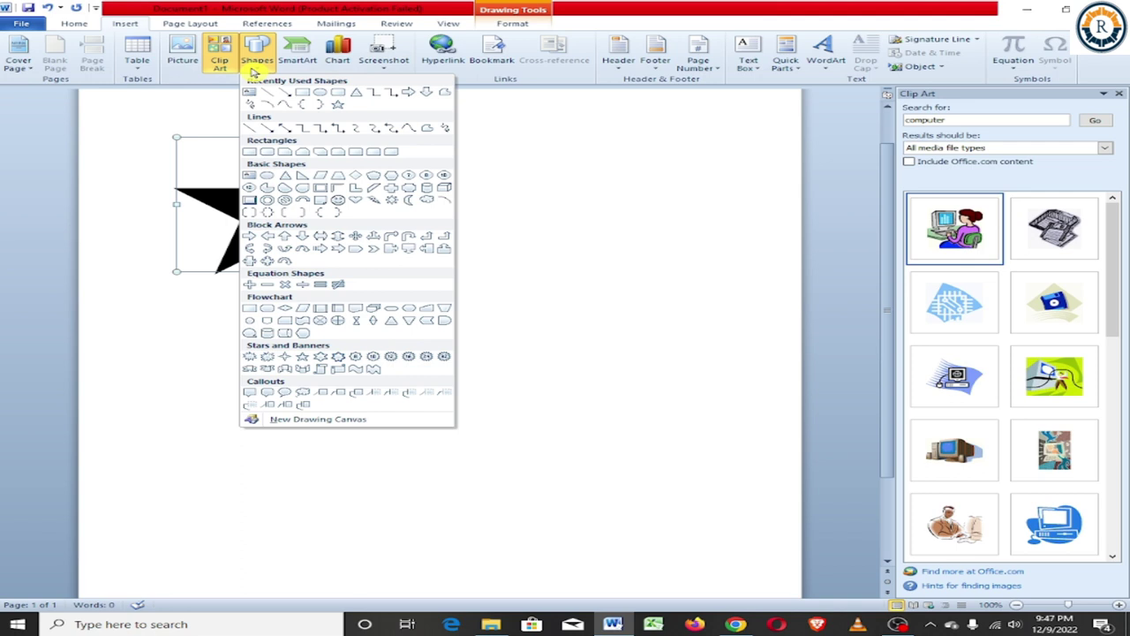
{"action": "left_click", "coordinate": [372, 237]}
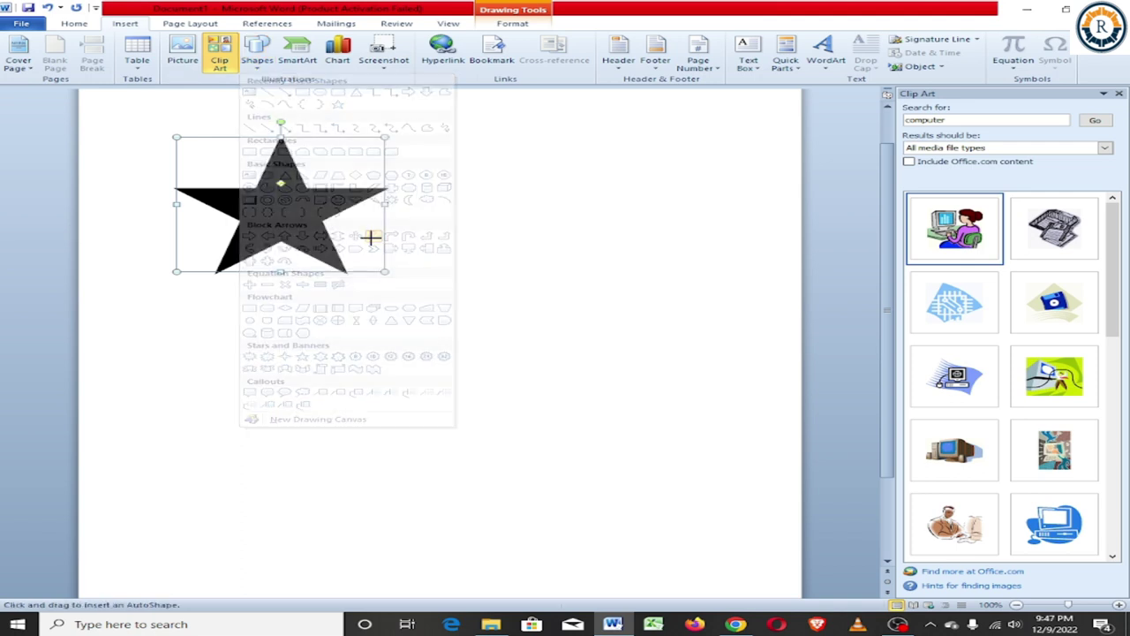
{"action": "mouse_move", "coordinate": [495, 180]}
{"action": "left_mouse_down"}
{"action": "mouse_move", "coordinate": [468, 325]}
{"action": "mouse_move", "coordinate": [354, 277]}
{"action": "left_mouse_up"}
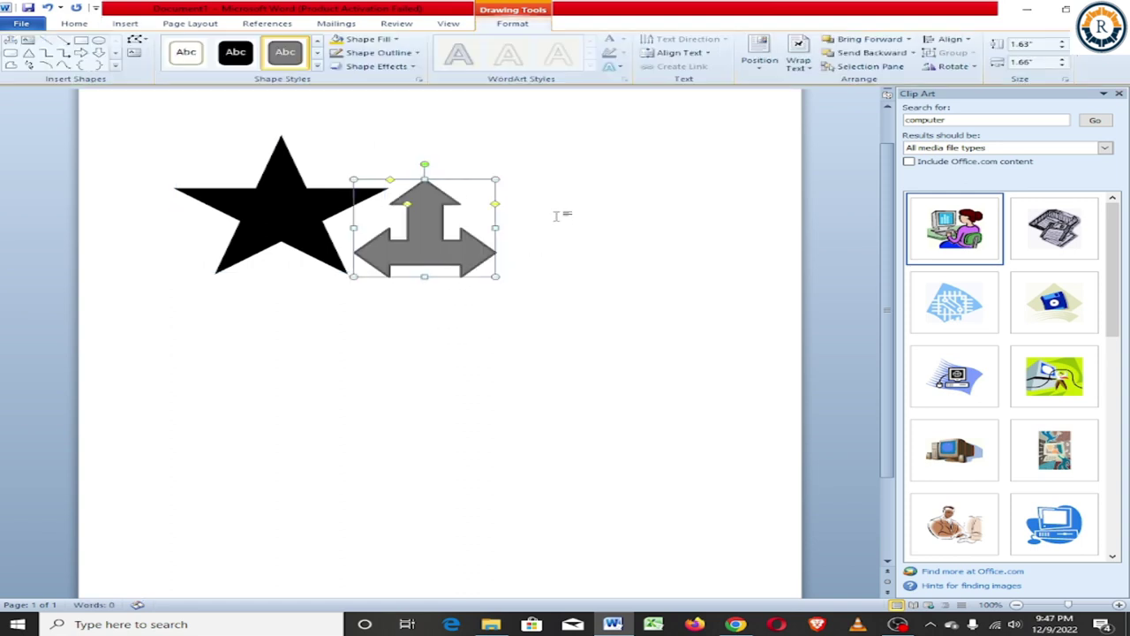
Reopen the Shapes gallery, close it without choosing, and select everything on the page.
{"action": "left_click", "coordinate": [125, 26]}
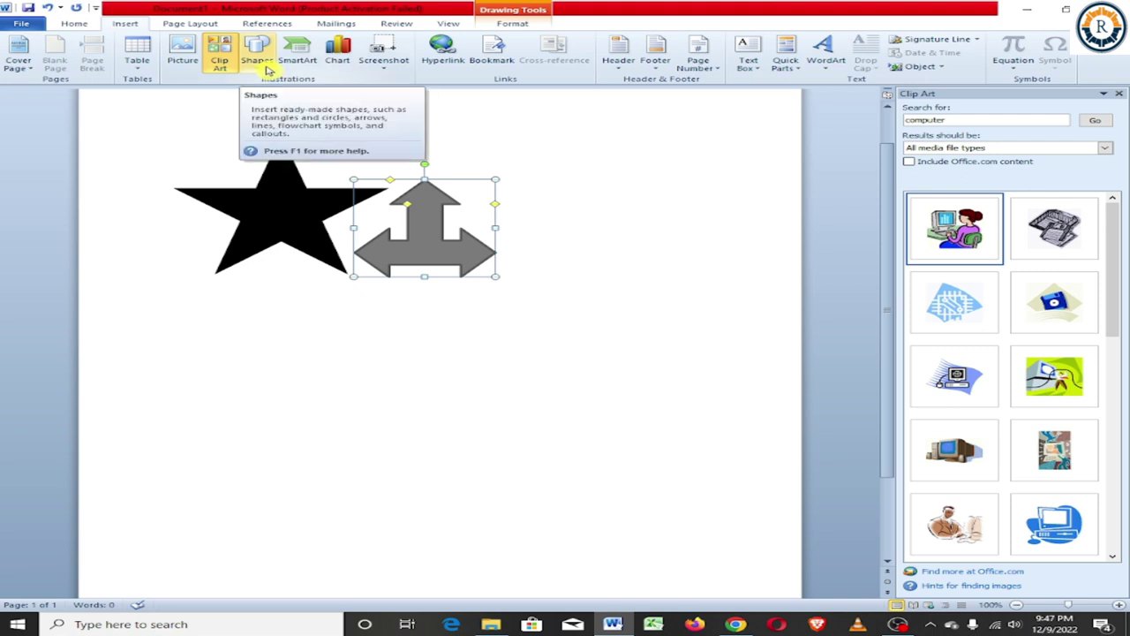
{"action": "left_click", "coordinate": [262, 62]}
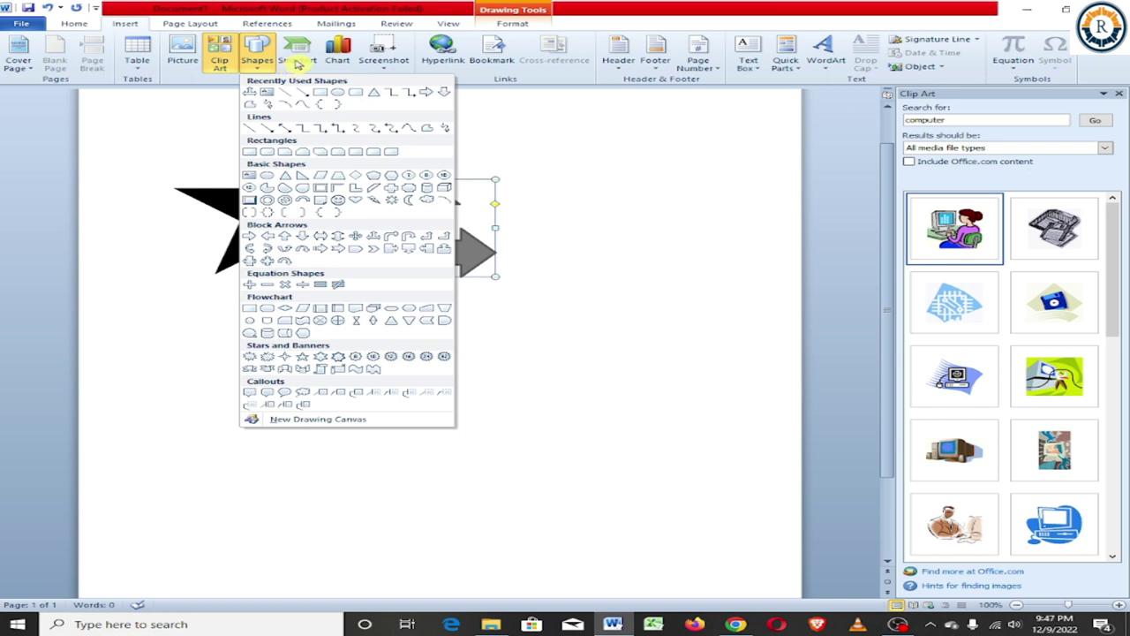
{"action": "left_click", "coordinate": [458, 145]}
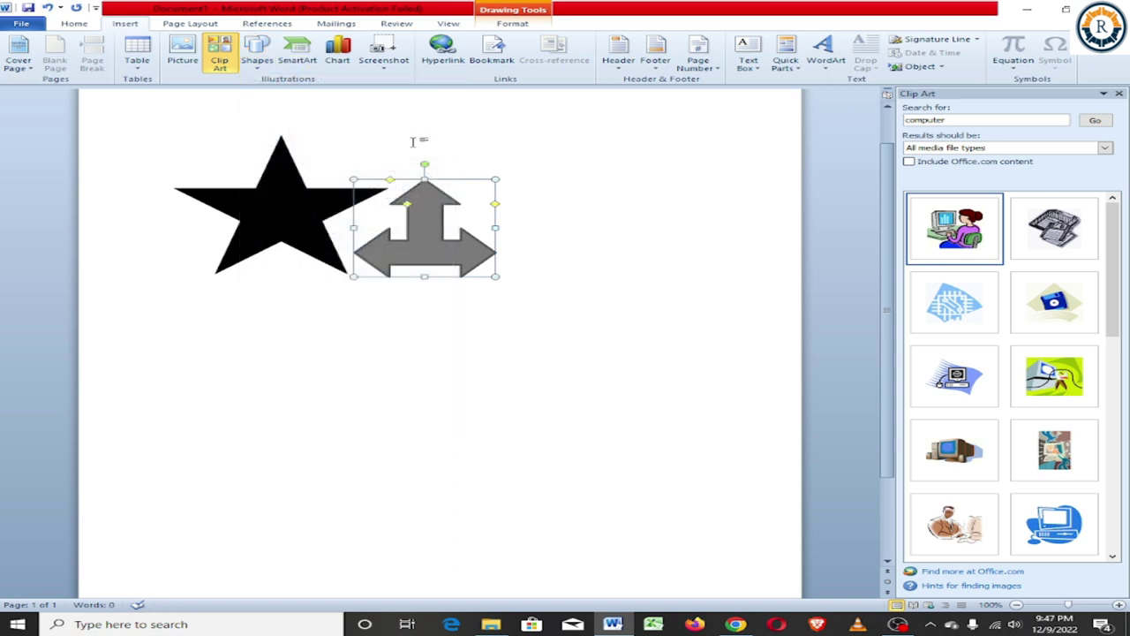
{"action": "key", "text": "ctrl+a"}
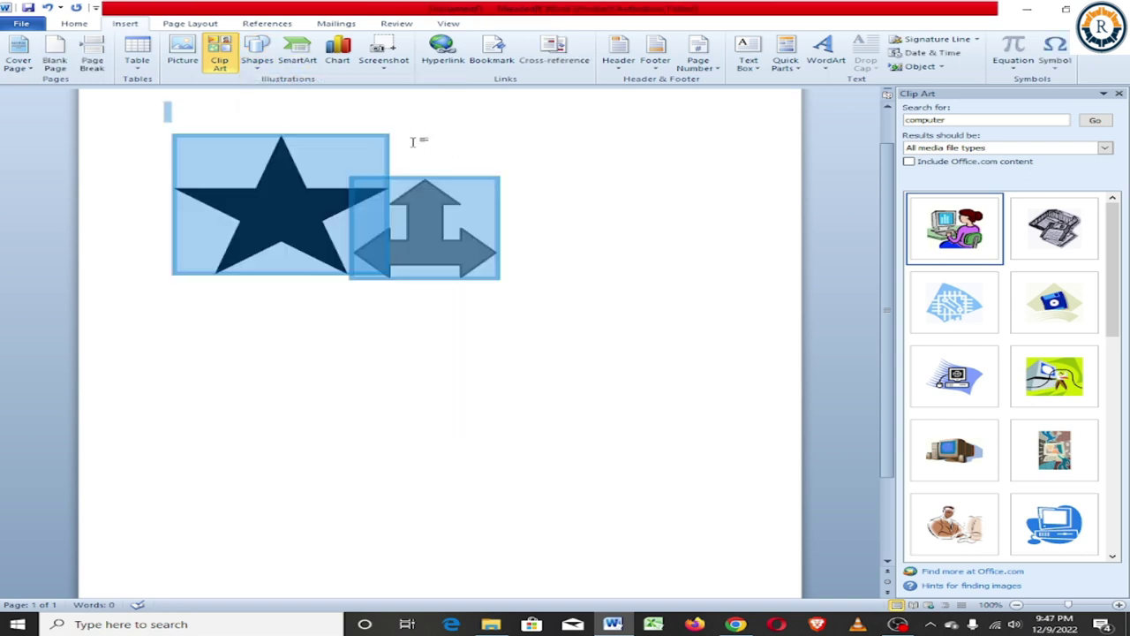
Delete the star and arrow and insert the Hierarchy SmartArt layout from the Hierarchy category.
{"action": "key", "text": "Delete"}
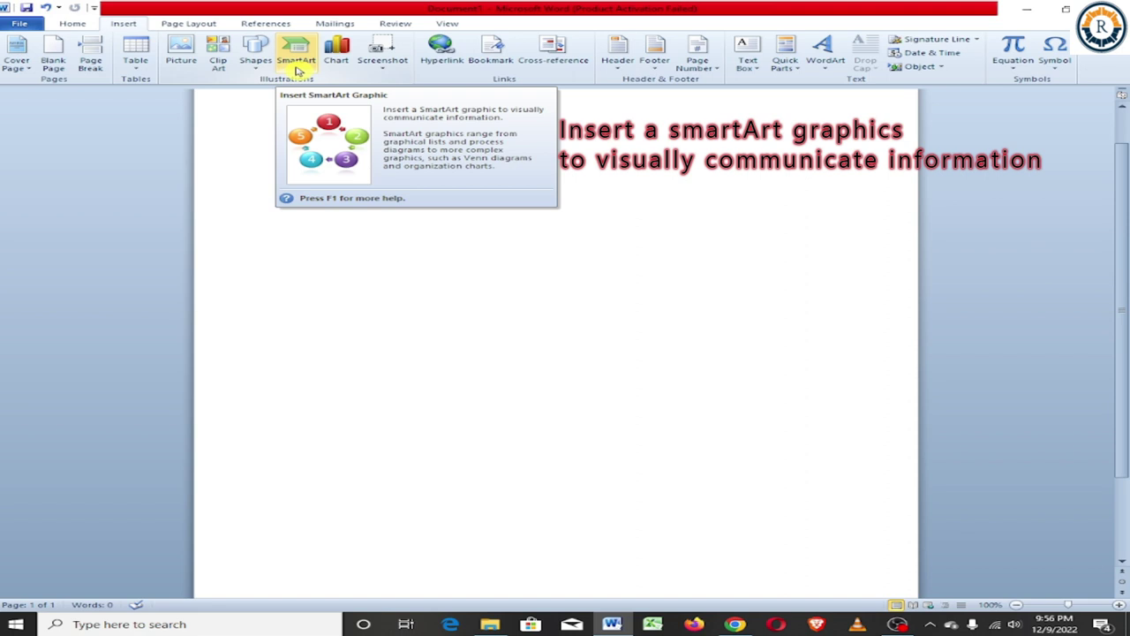
{"action": "left_click", "coordinate": [298, 70]}
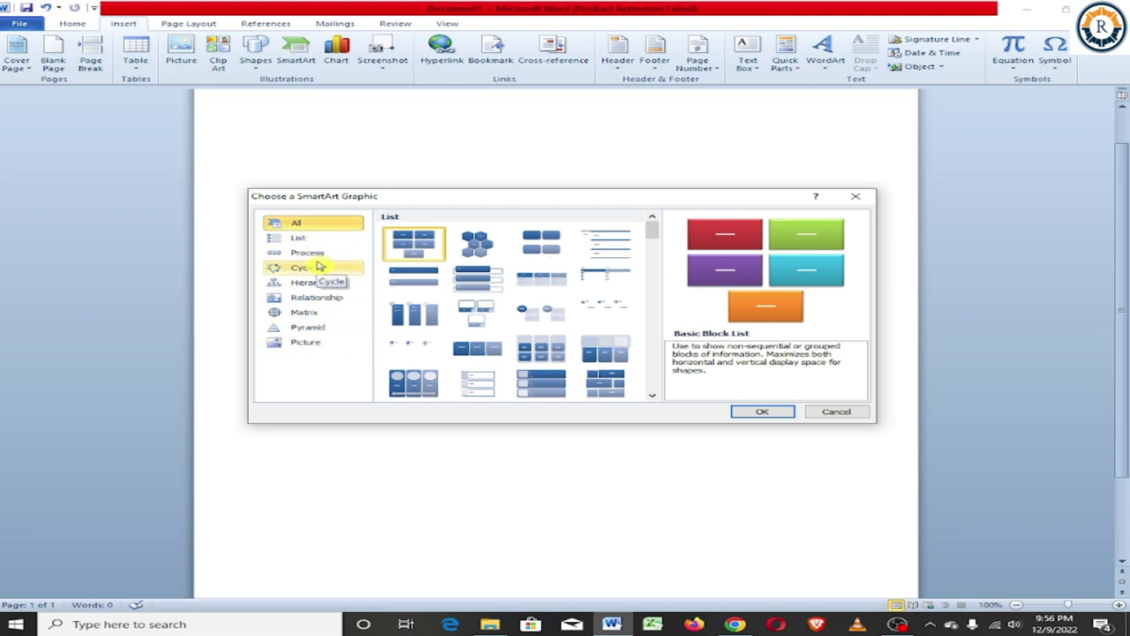
{"action": "left_click", "coordinate": [315, 292]}
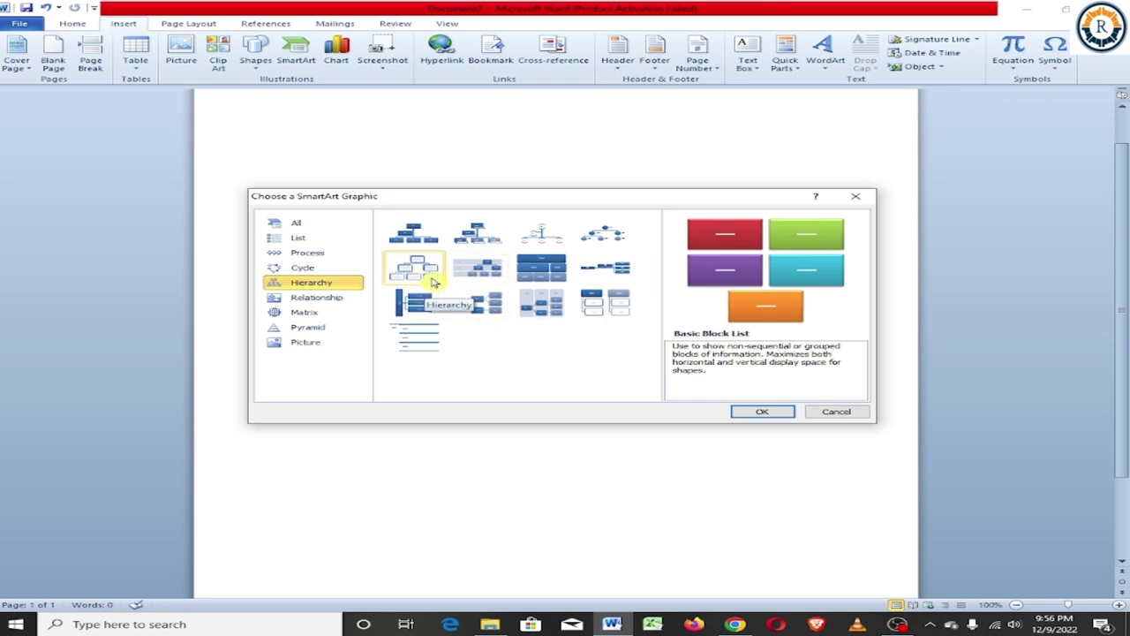
{"action": "left_click", "coordinate": [434, 277]}
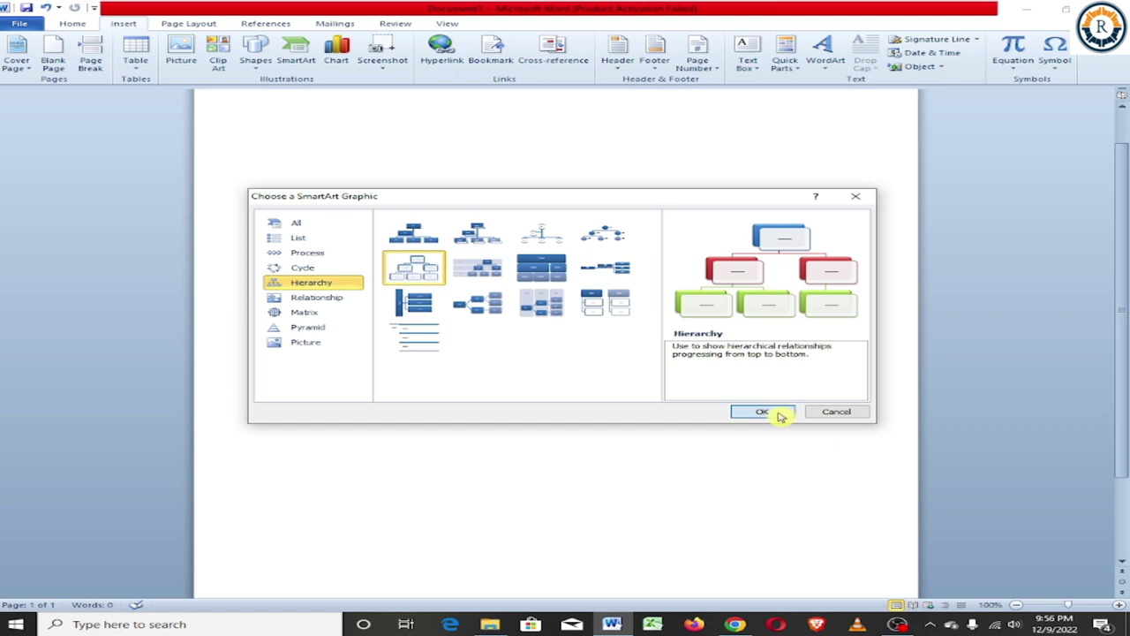
{"action": "left_click", "coordinate": [783, 409]}
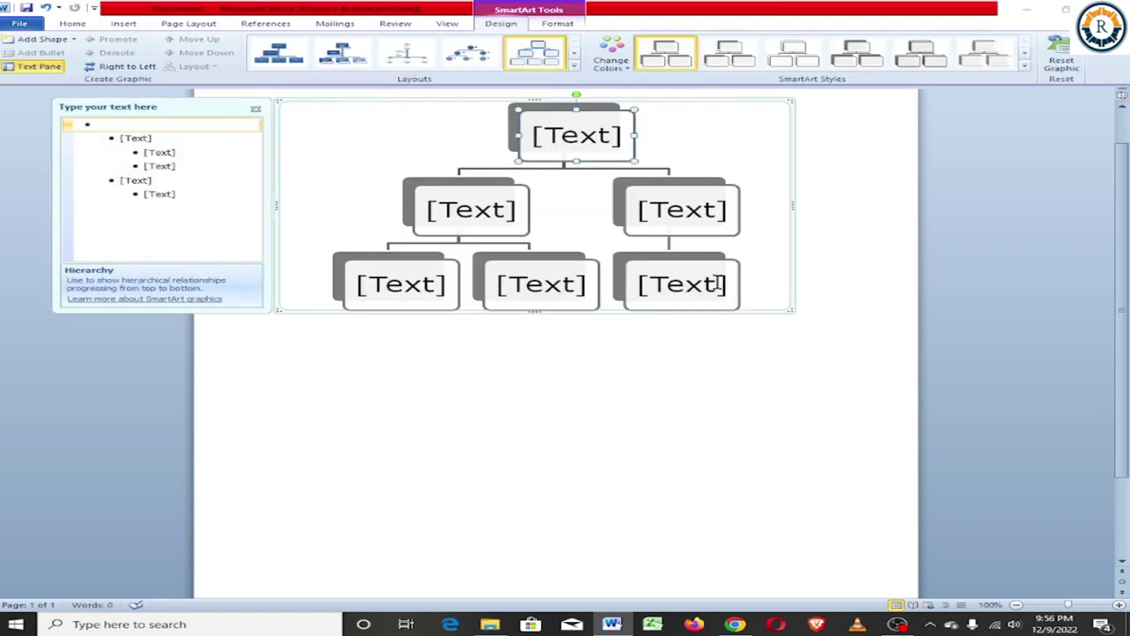
Label the top box 'computer' and the second-level boxes 'input' and 'output'.
{"action": "left_click", "coordinate": [583, 140]}
{"action": "type", "text": "computer"}
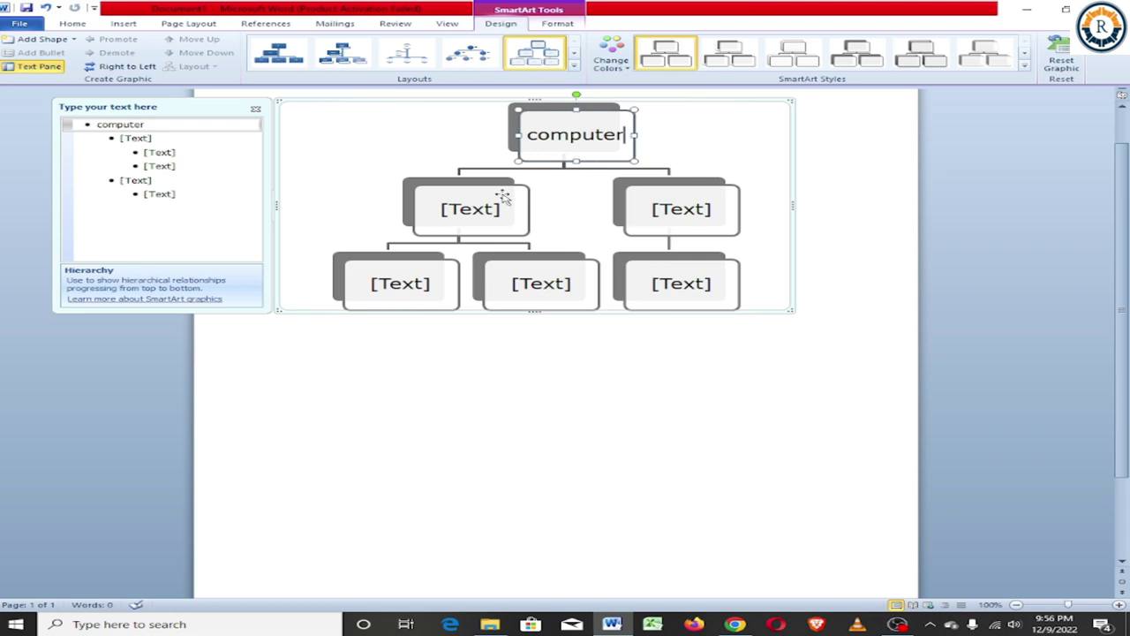
{"action": "left_click", "coordinate": [472, 210]}
{"action": "type", "text": "input"}
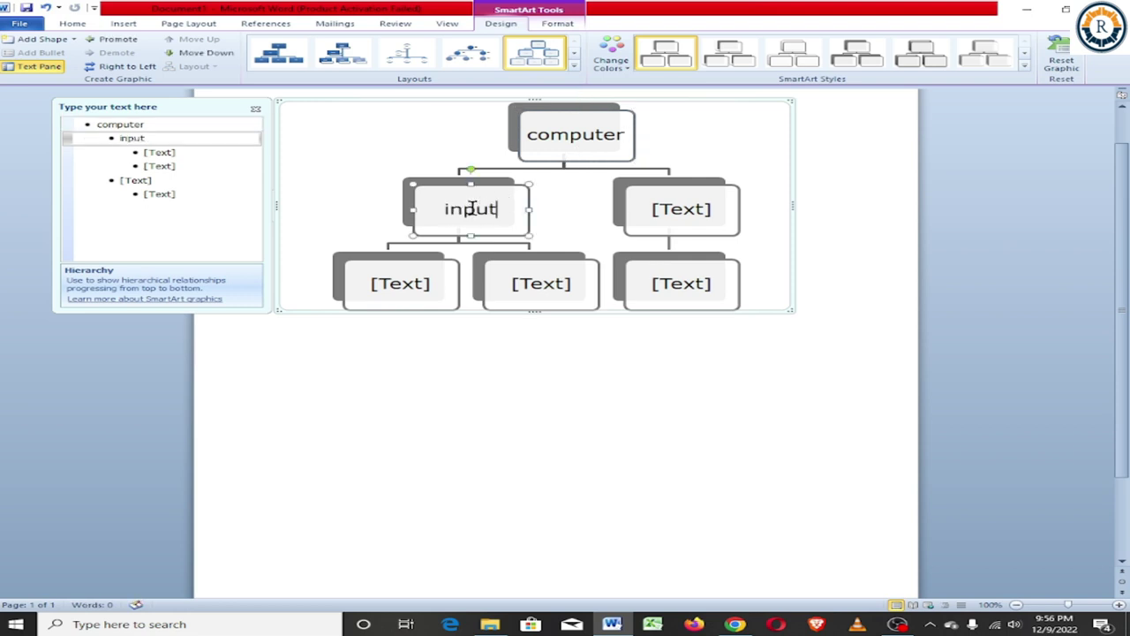
{"action": "left_click", "coordinate": [664, 212]}
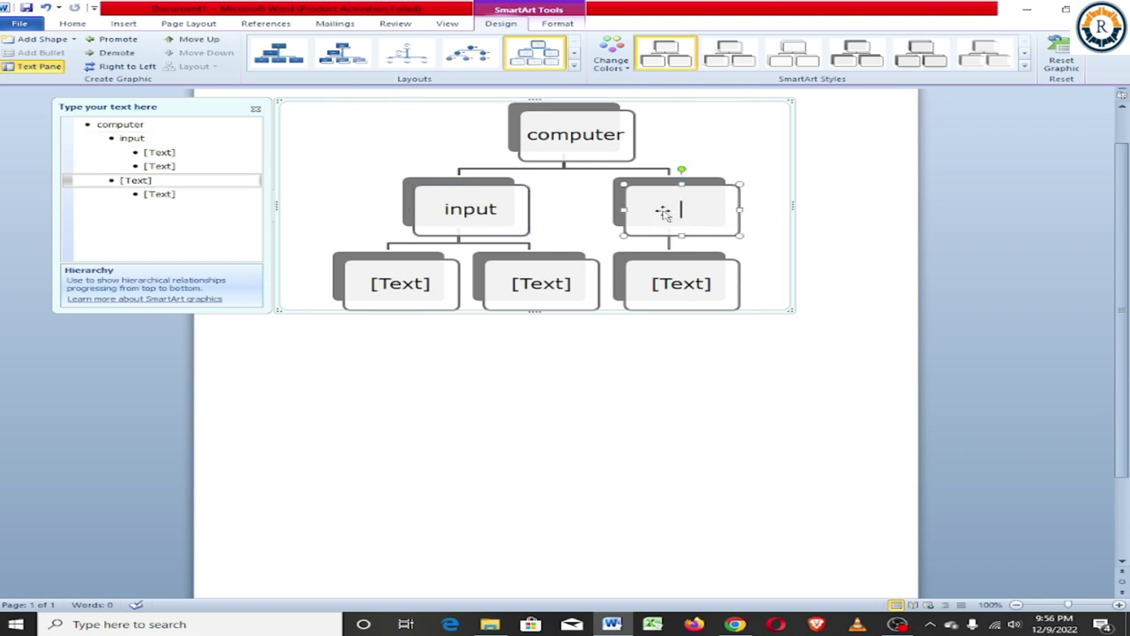
{"action": "type", "text": "output"}
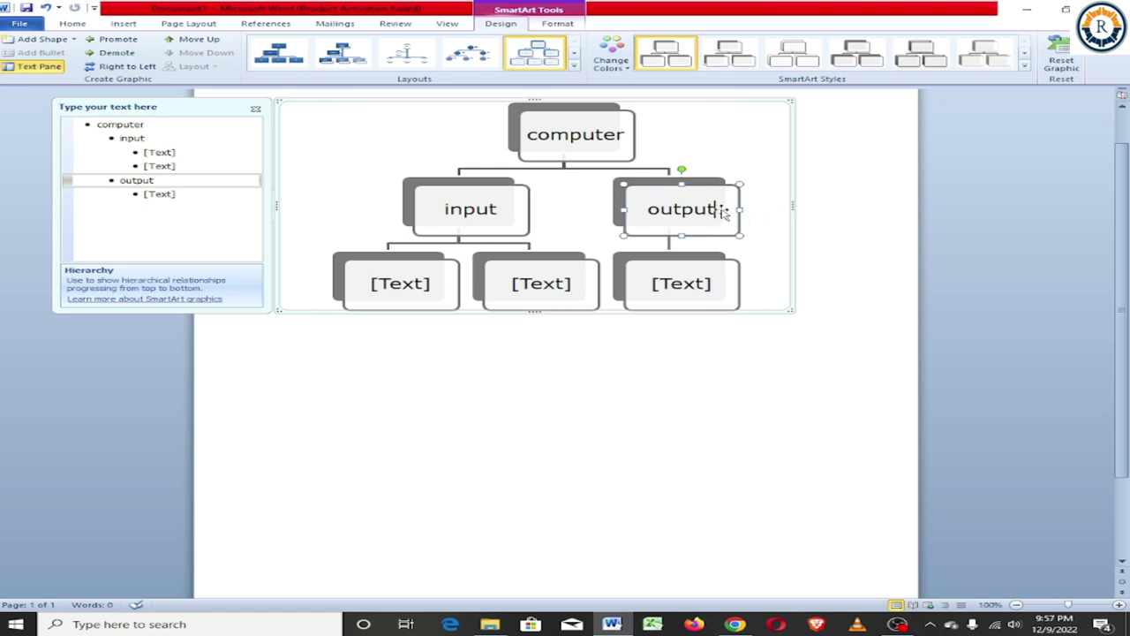
Add a 'storage' box beside output and label input's children 'keyboard' and 'mouse'.
{"action": "left_click", "coordinate": [49, 40]}
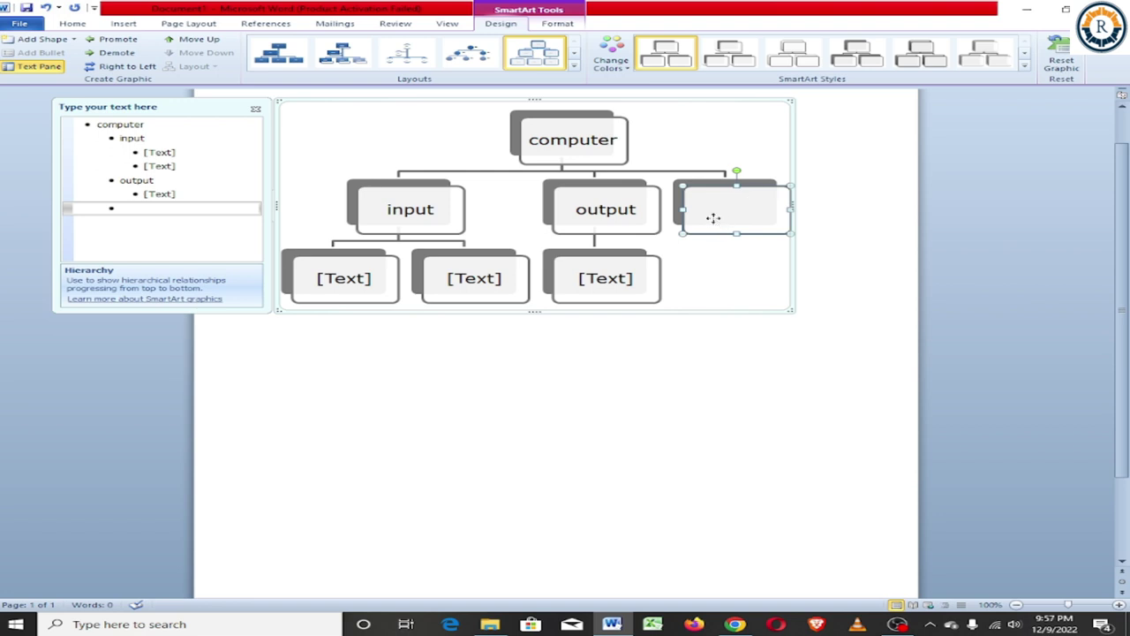
{"action": "type", "text": "sto"}
{"action": "type", "text": "rage"}
{"action": "left_click", "coordinate": [358, 275]}
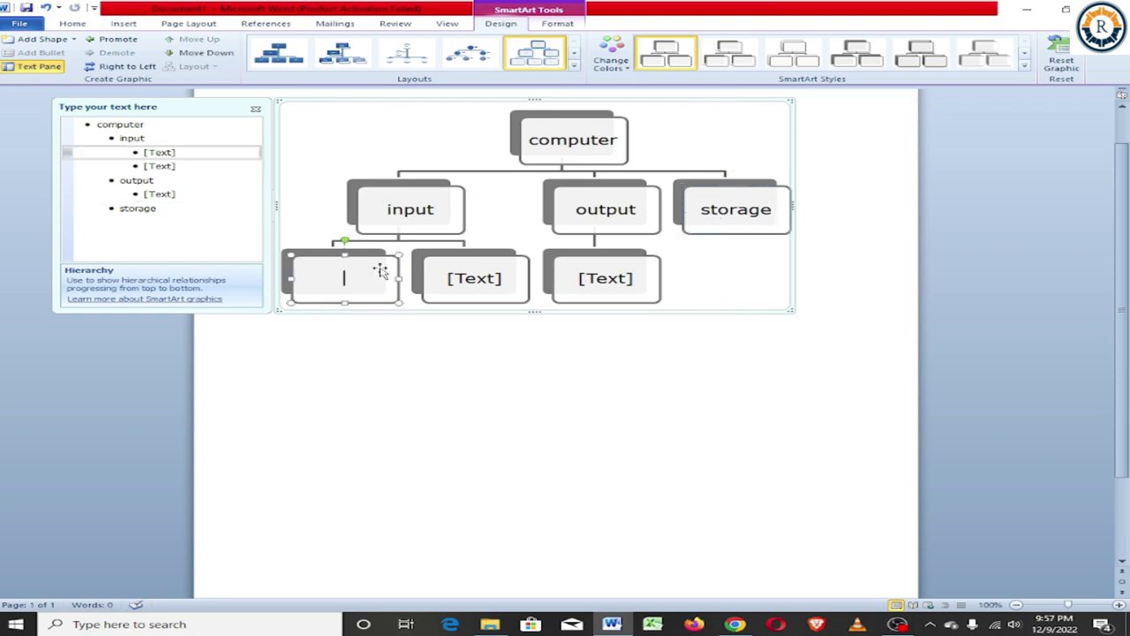
{"action": "type", "text": "keyboard"}
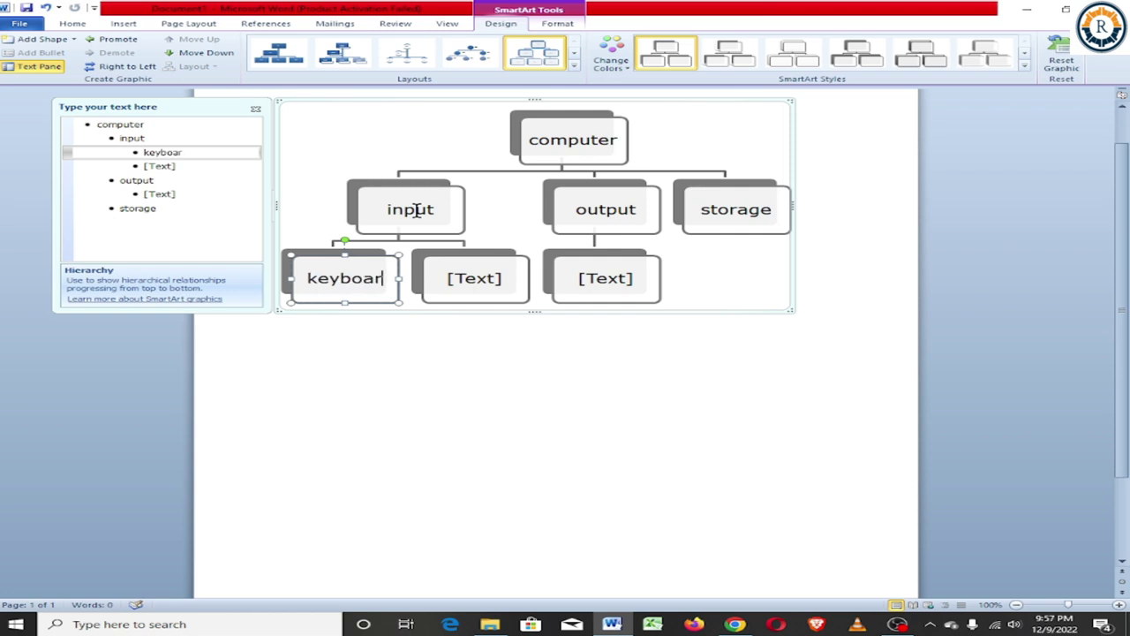
{"action": "left_click", "coordinate": [443, 268]}
{"action": "type", "text": "mouse"}
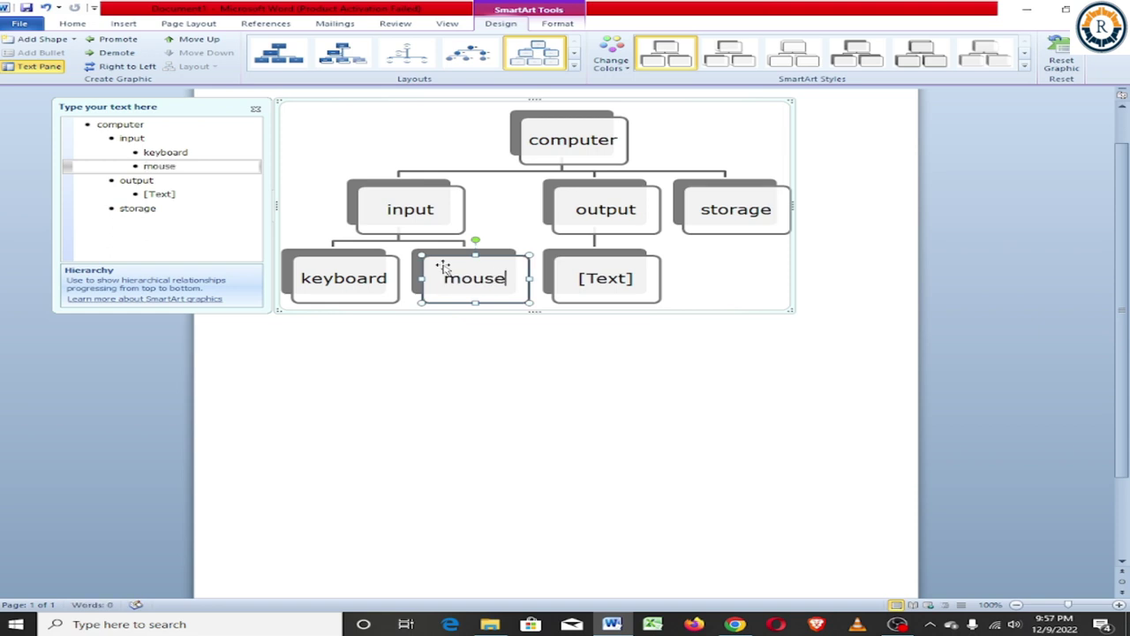
Label output's children 'monitor' and 'printer', adding an extra box for printer.
{"action": "left_click", "coordinate": [602, 280]}
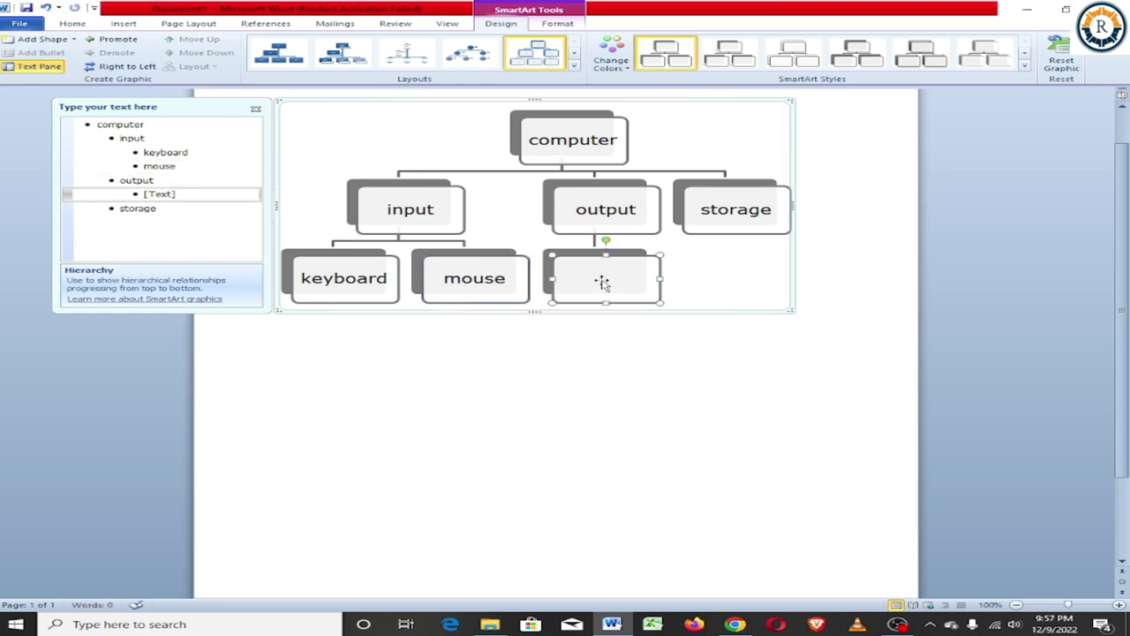
{"action": "type", "text": "monit"}
{"action": "type", "text": "or"}
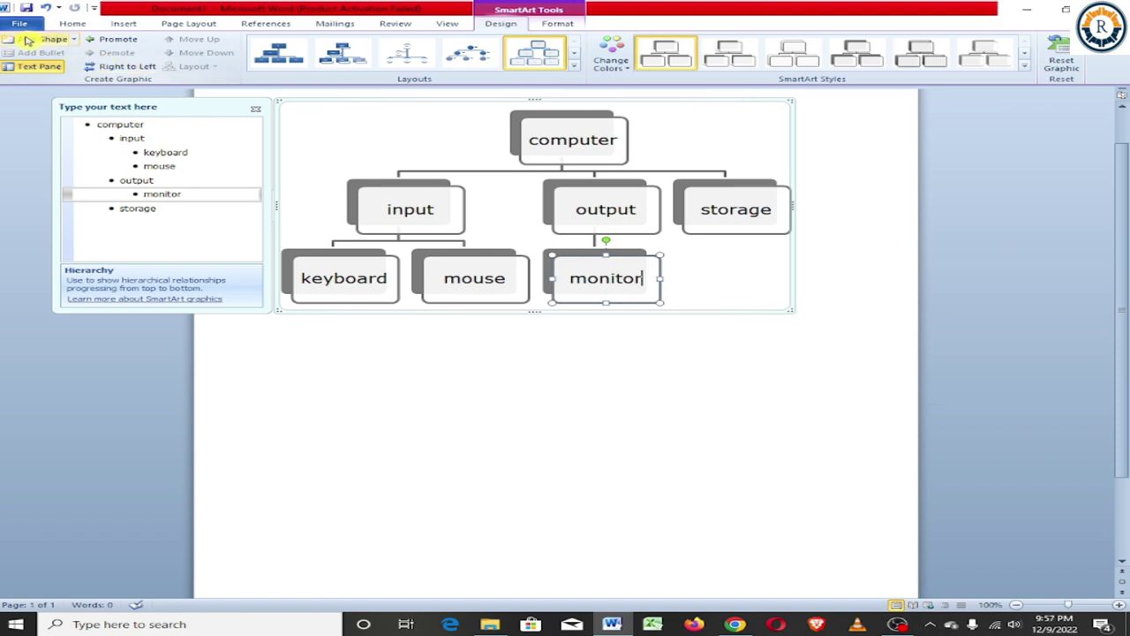
{"action": "left_click", "coordinate": [27, 41]}
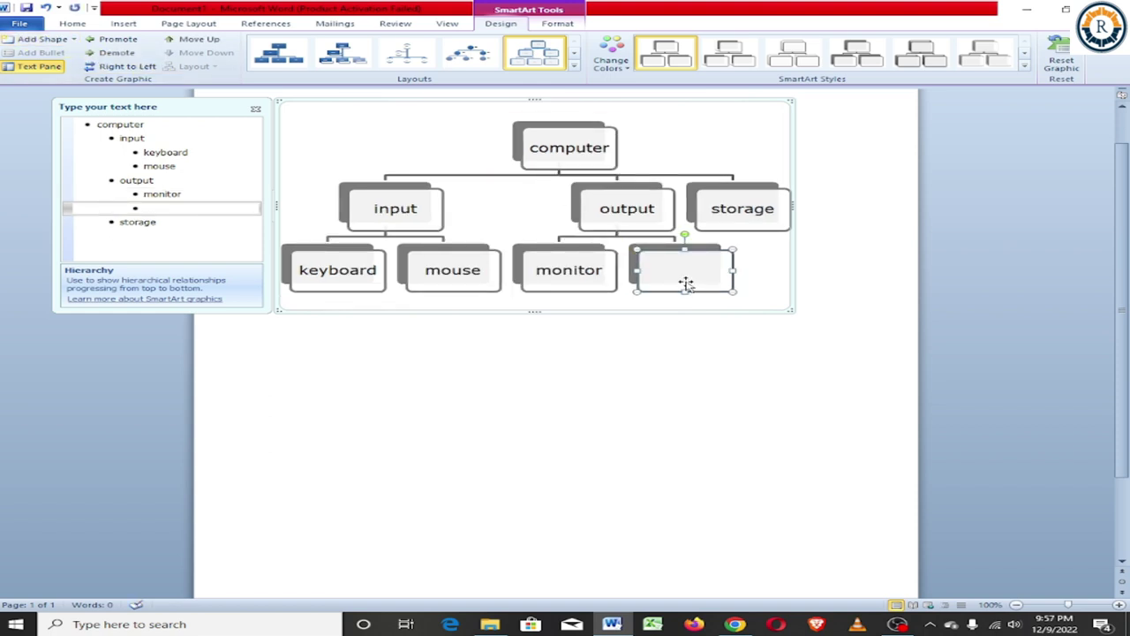
{"action": "type", "text": "printer"}
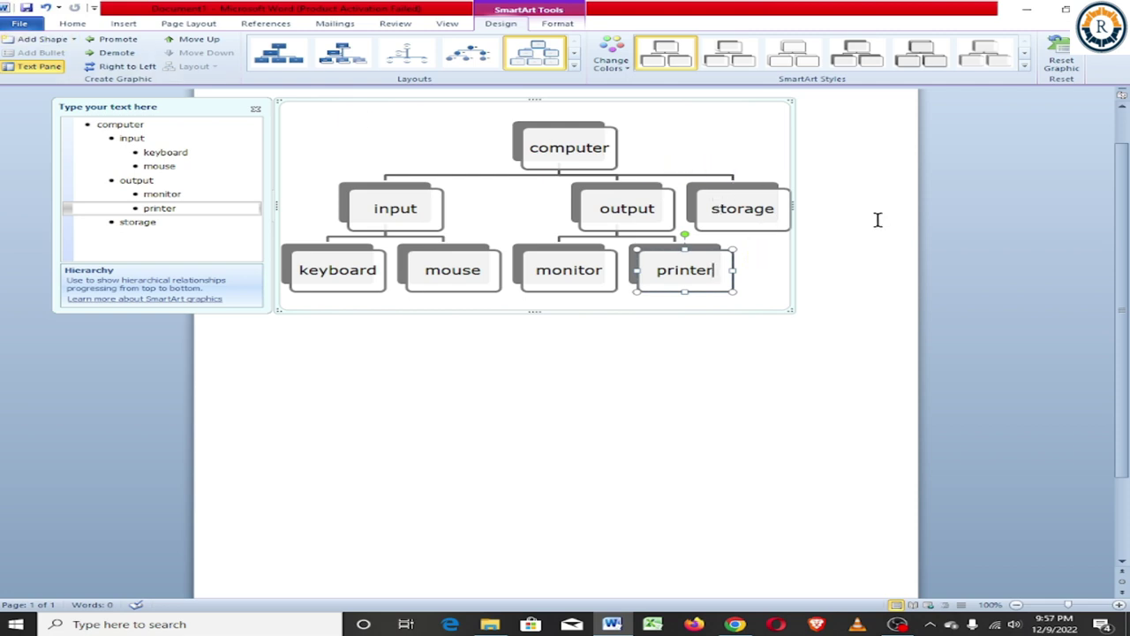
{"action": "left_click", "coordinate": [742, 207]}
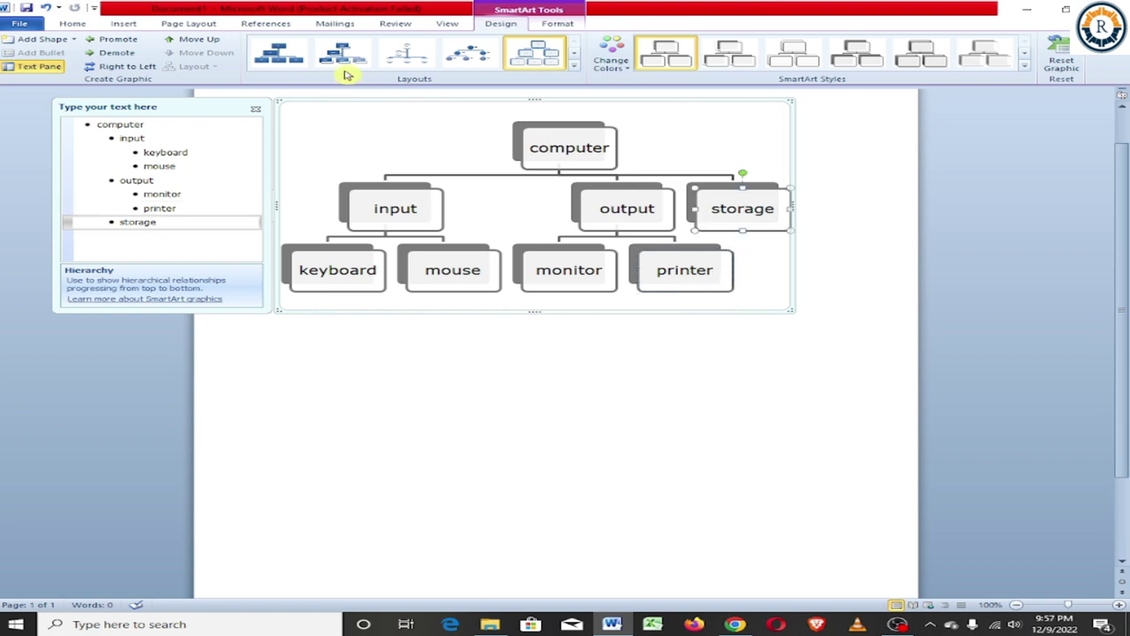
Add a 'primary' box below storage and a 'secondary' box after it.
{"action": "left_click", "coordinate": [77, 41]}
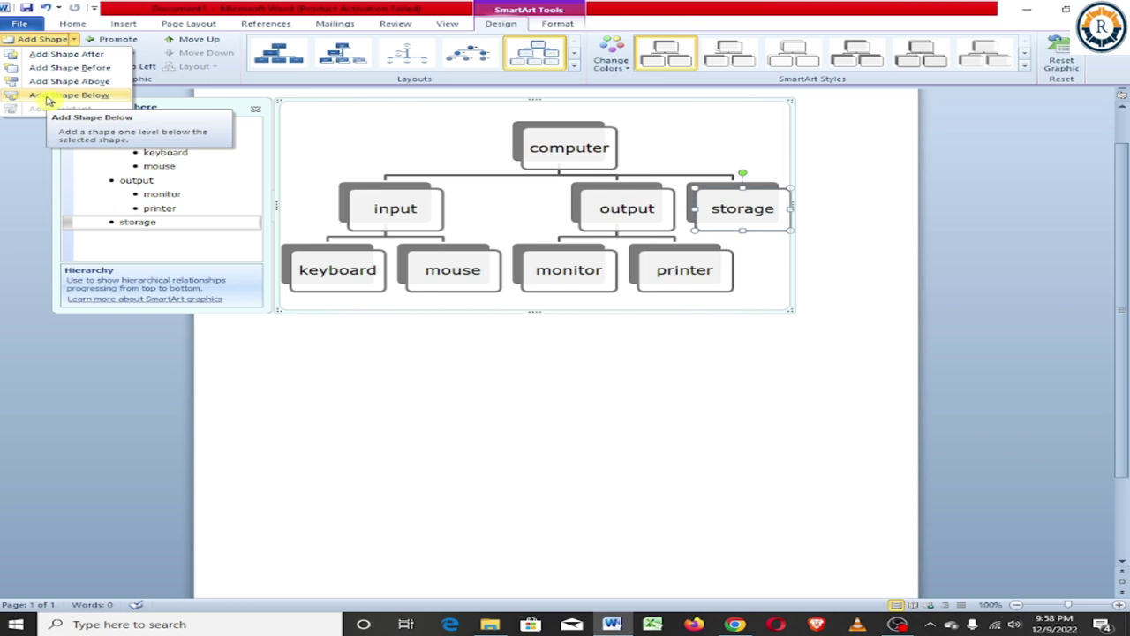
{"action": "left_click", "coordinate": [48, 95]}
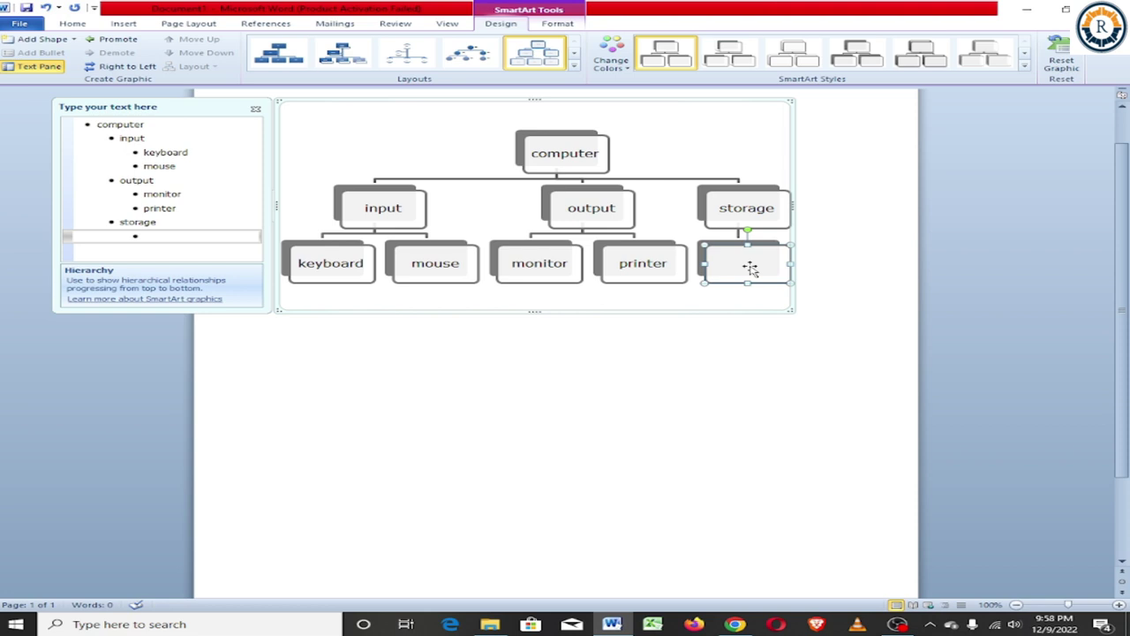
{"action": "type", "text": "primary"}
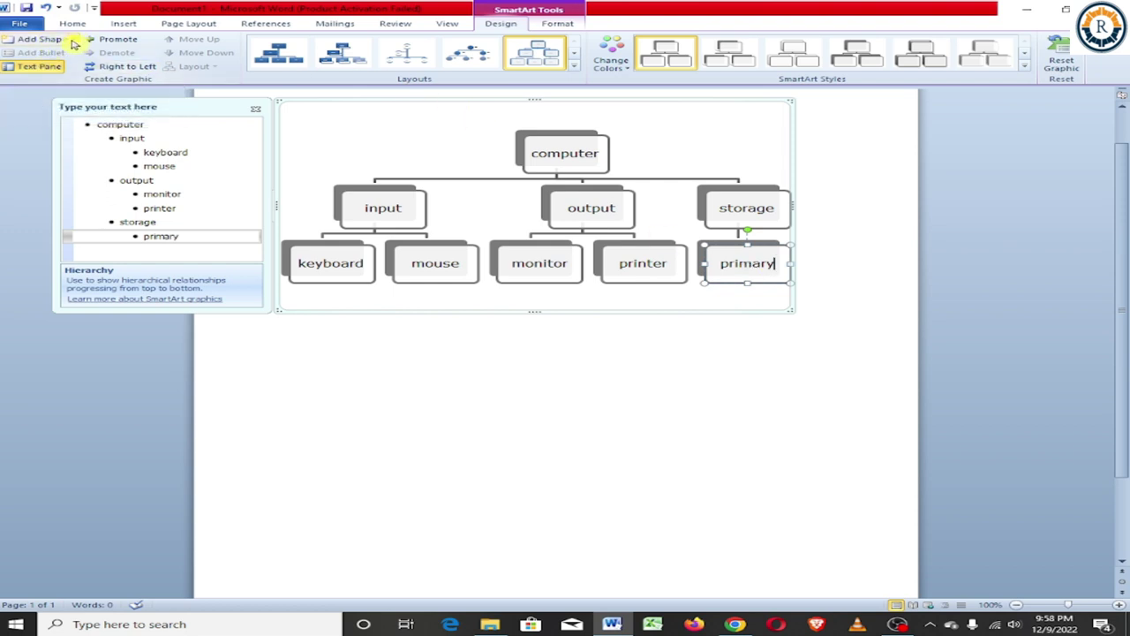
{"action": "left_click", "coordinate": [74, 41]}
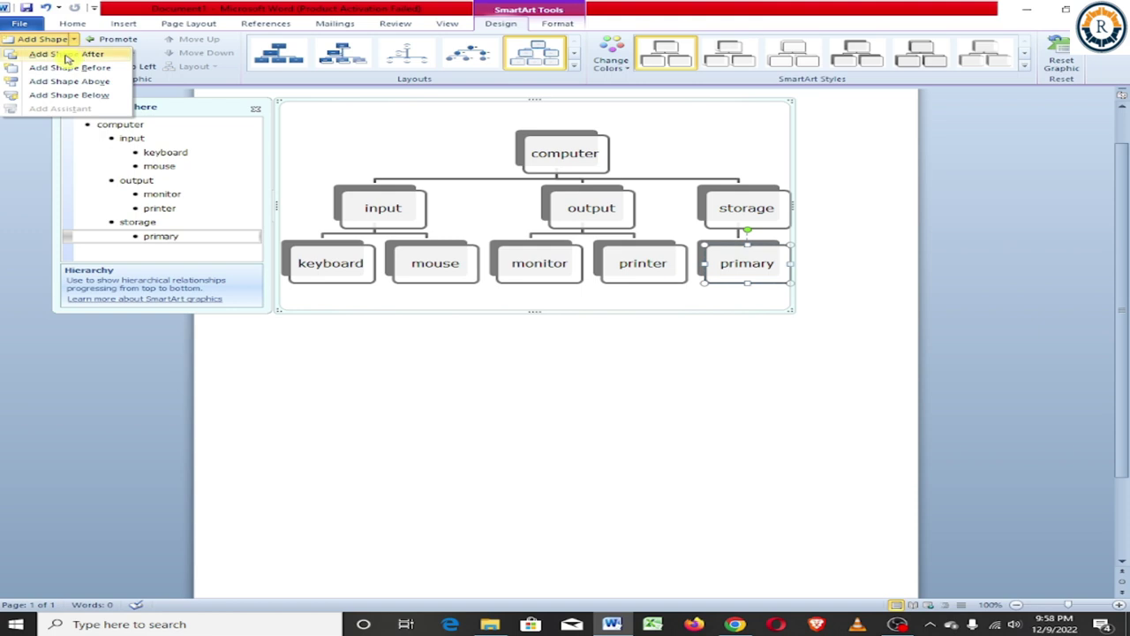
{"action": "left_click", "coordinate": [67, 57]}
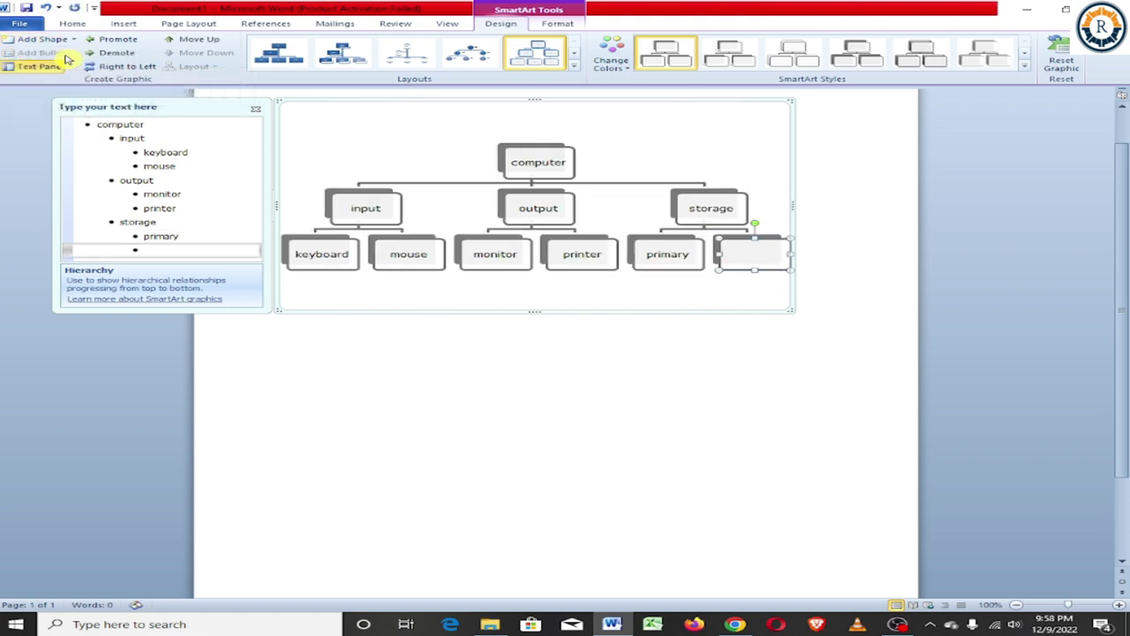
{"action": "type", "text": "secondary"}
{"action": "right_click", "coordinate": [756, 255]}
{"action": "left_click", "coordinate": [749, 265]}
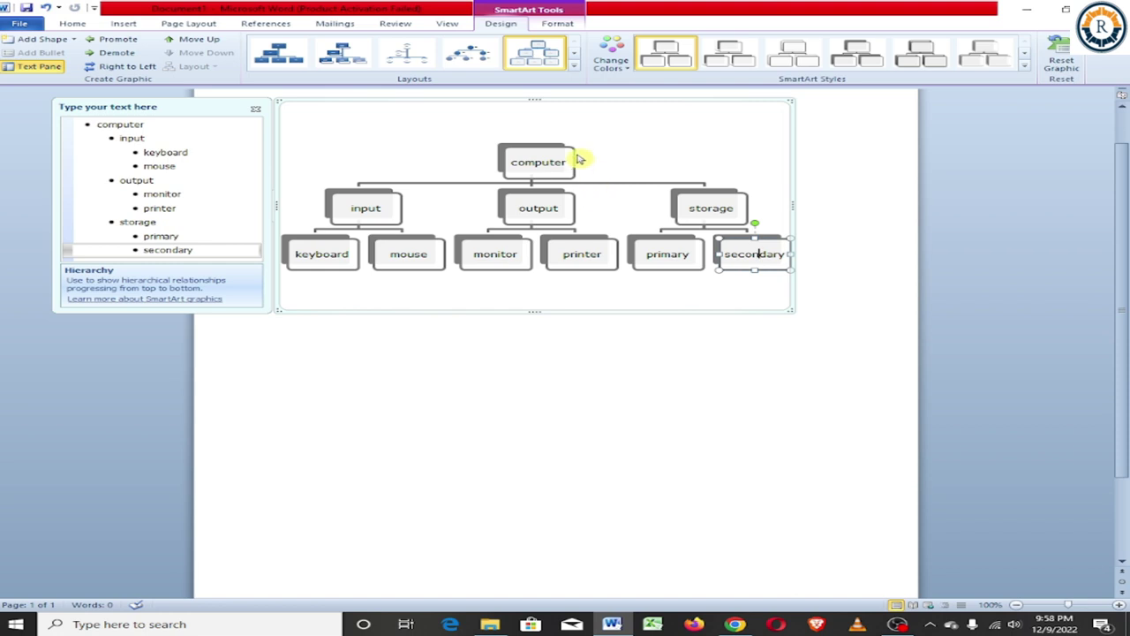
{"action": "left_click", "coordinate": [622, 69]}
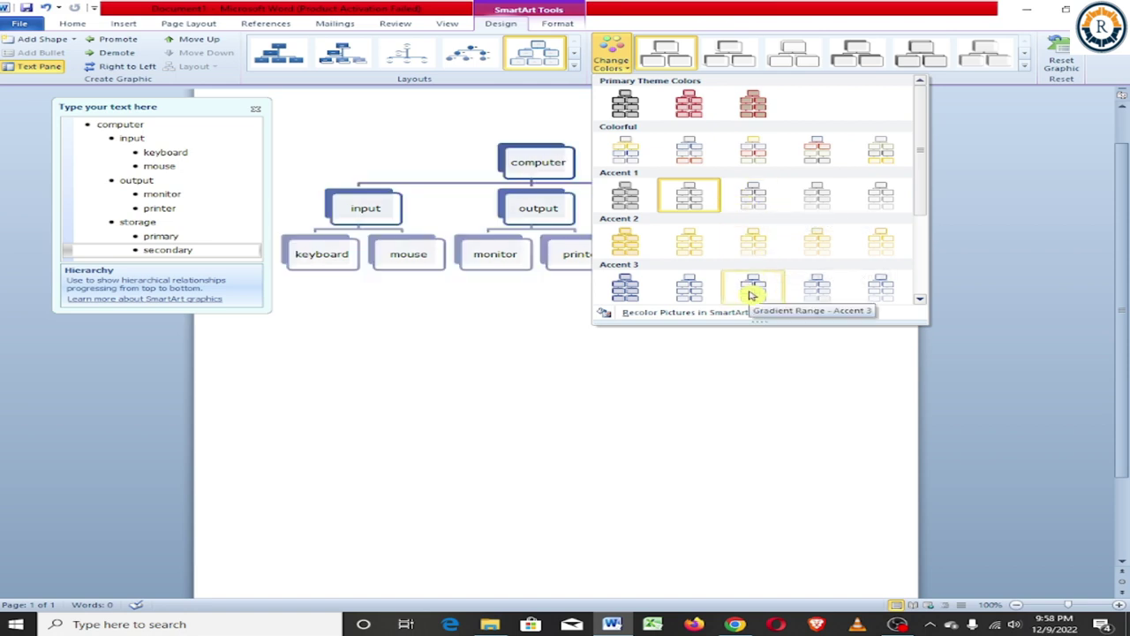
Apply Gradient Range - Accent 3 colours and the 3-D Cartoon SmartArt style to the hierarchy.
{"action": "left_click", "coordinate": [751, 294]}
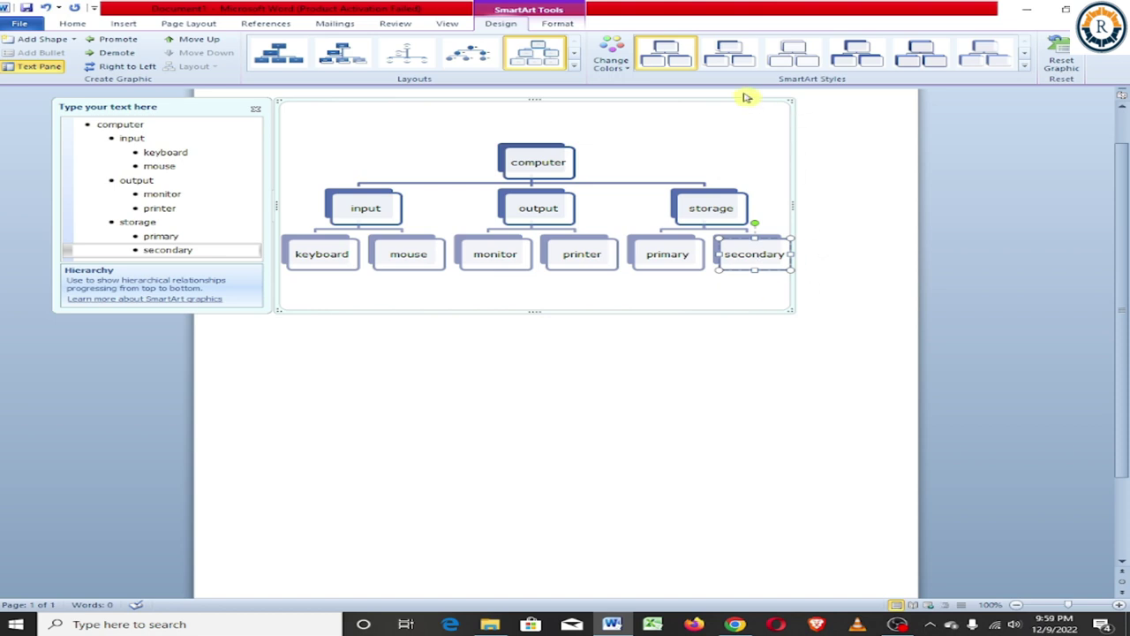
{"action": "left_click", "coordinate": [1025, 67]}
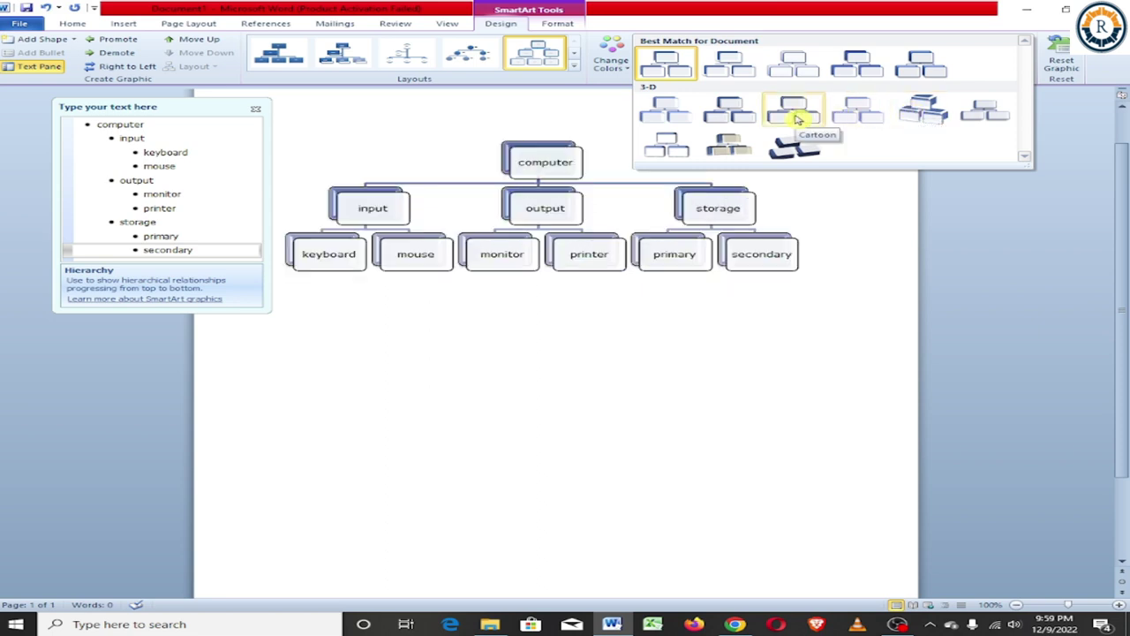
{"action": "left_click", "coordinate": [796, 118]}
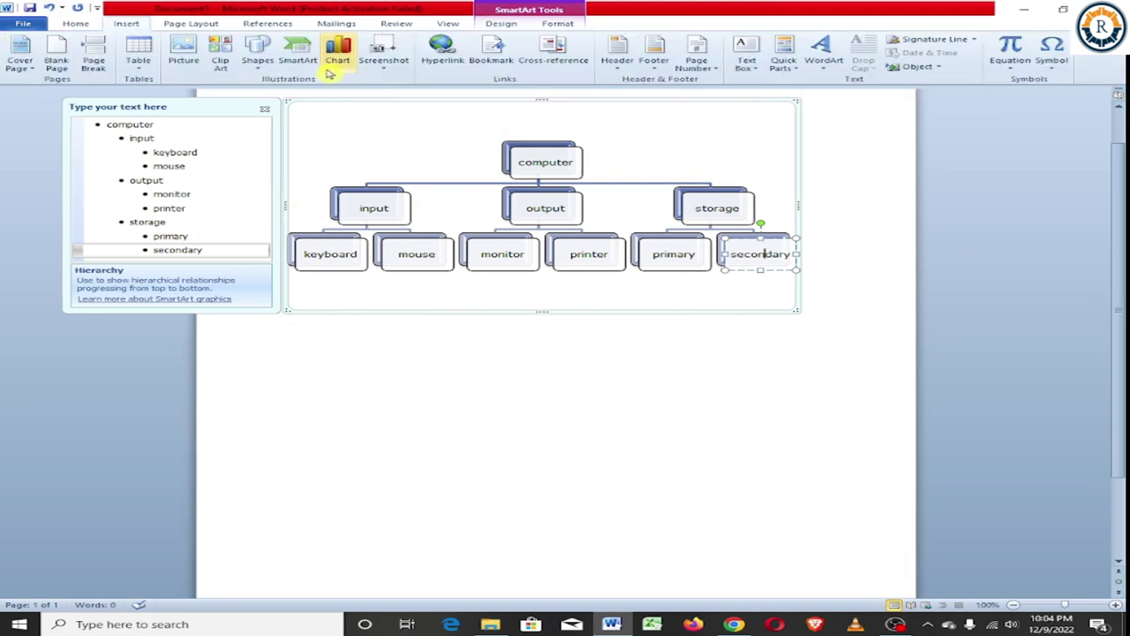
Cut the hierarchy diagram and insert a Clustered Column chart with its sample data.
{"action": "right_click", "coordinate": [287, 106]}
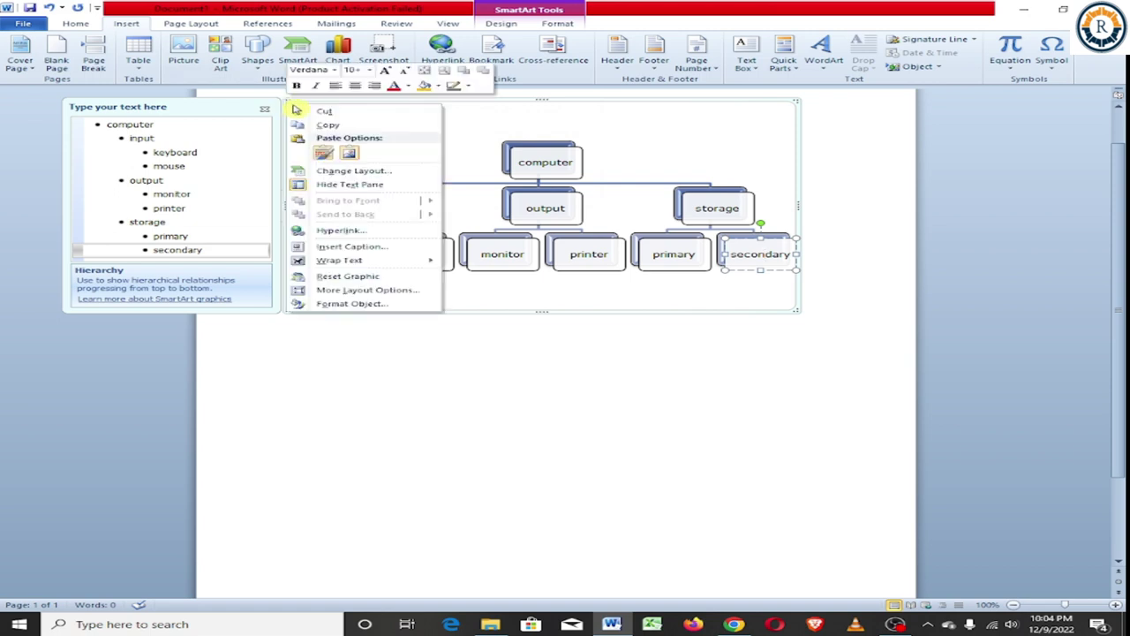
{"action": "left_click", "coordinate": [310, 108]}
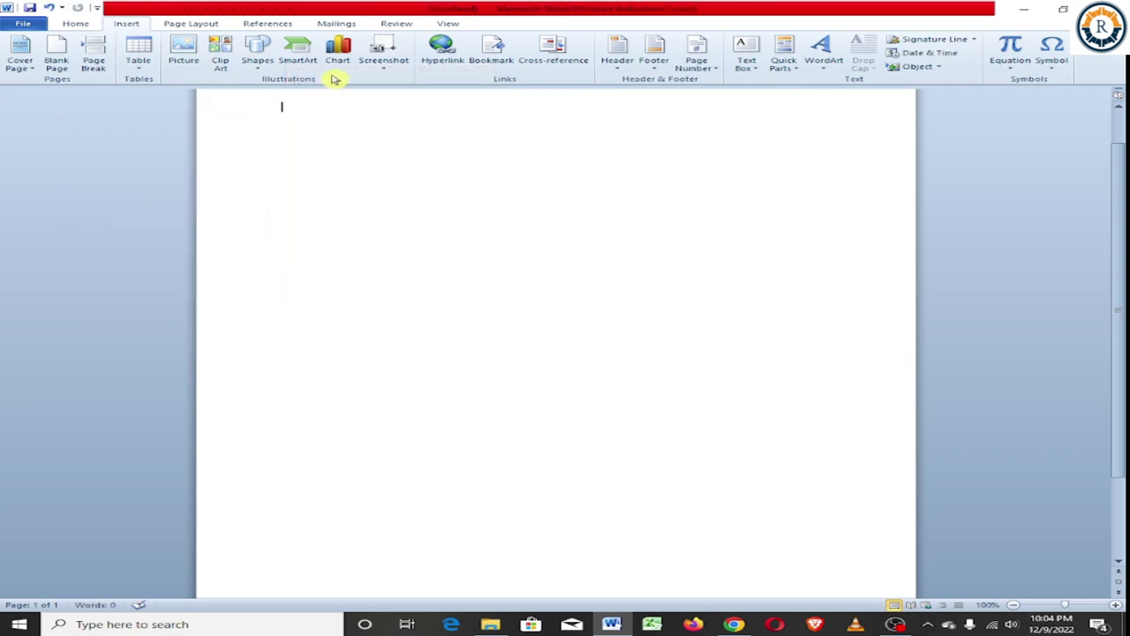
{"action": "left_click", "coordinate": [341, 49]}
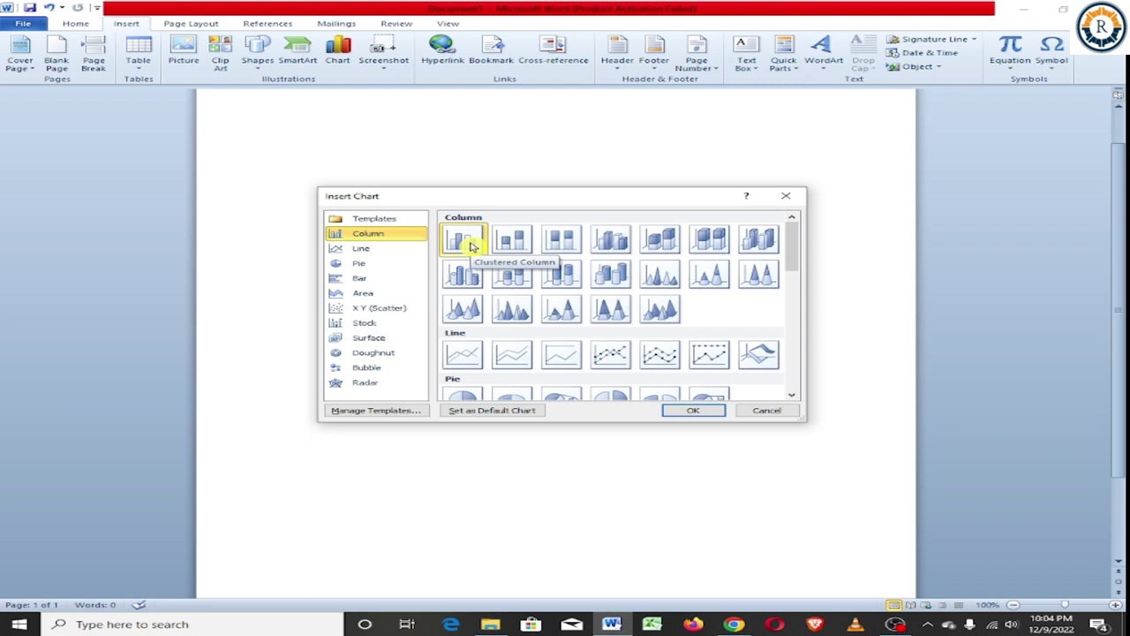
{"action": "left_click", "coordinate": [688, 410]}
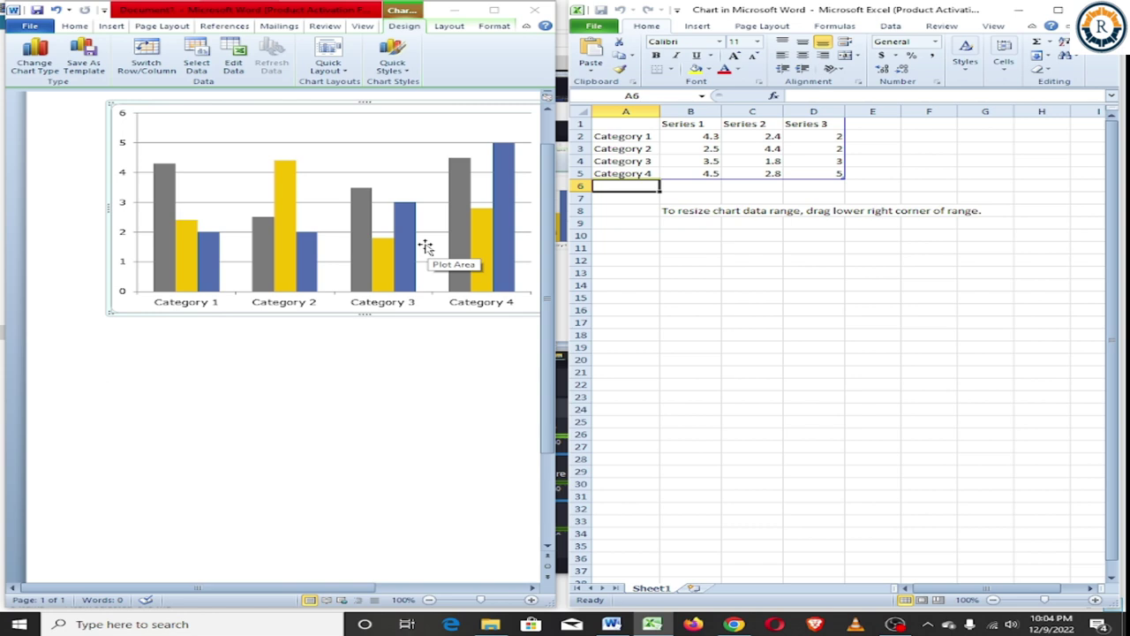
Name the chart's series headers hindi, english, math and science in B1:E1.
{"action": "left_click", "coordinate": [693, 124]}
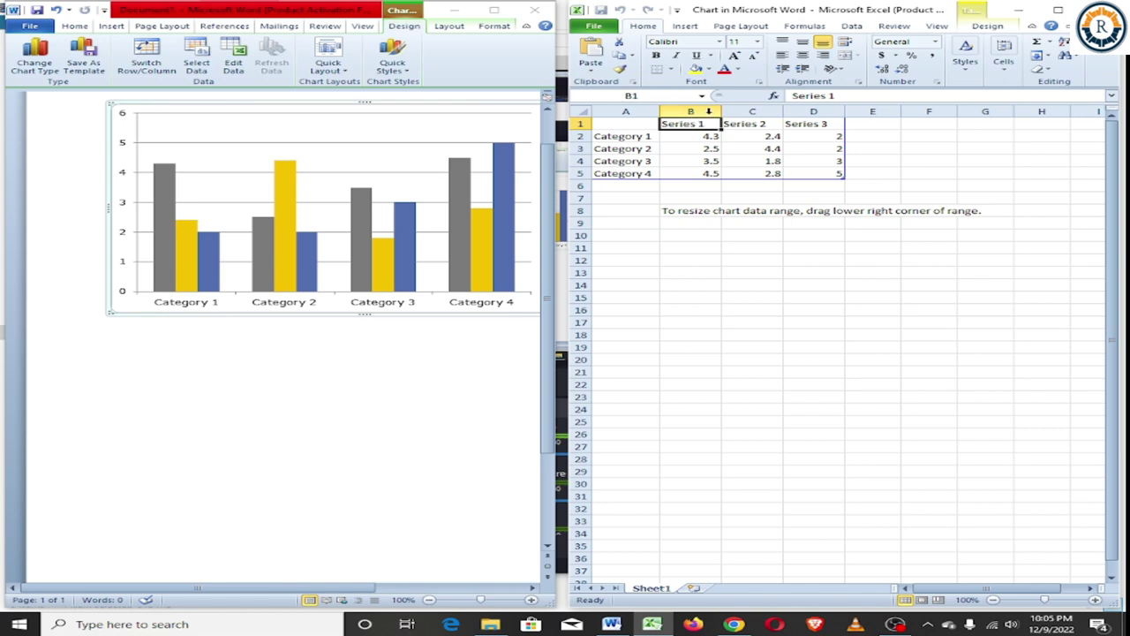
{"action": "type", "text": "hindi"}
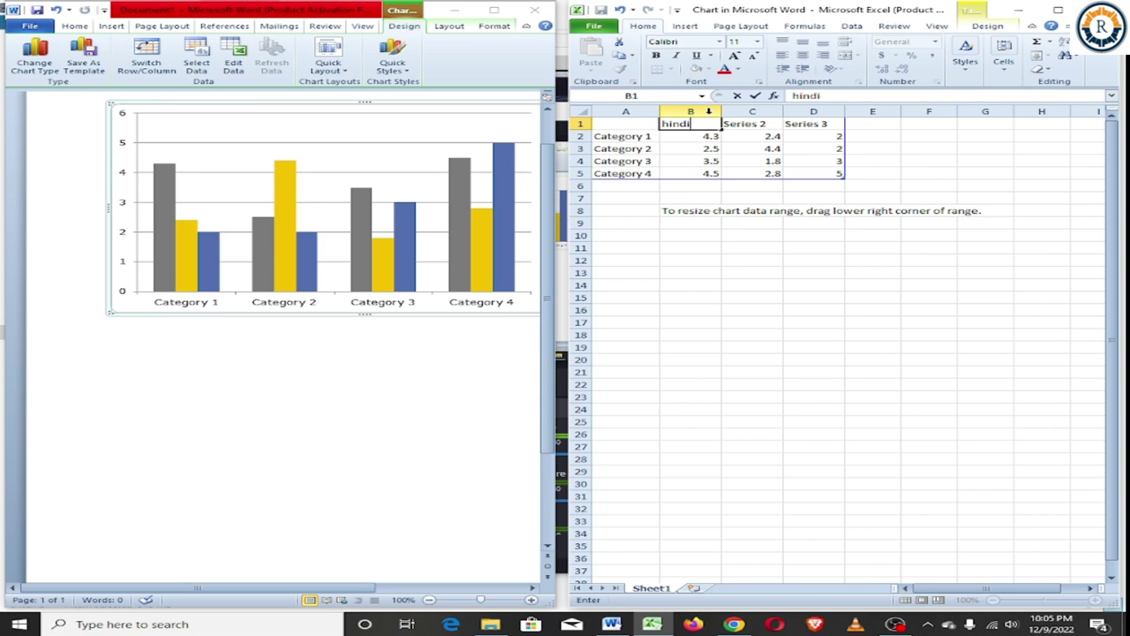
{"action": "key", "text": "Tab"}
{"action": "type", "text": "english"}
{"action": "key", "text": "Tab"}
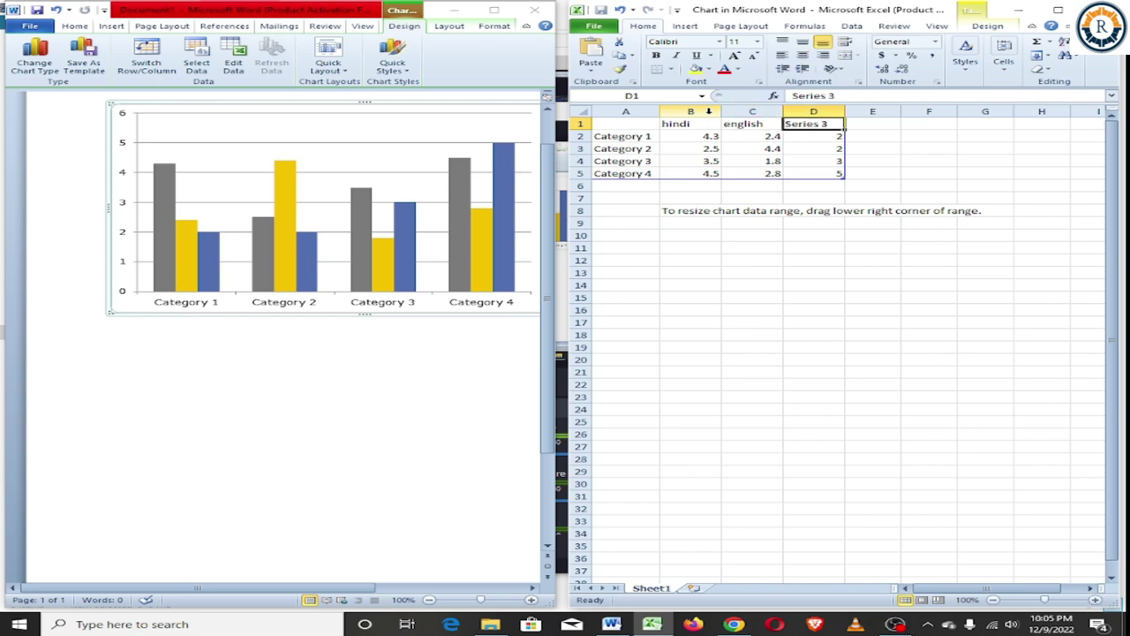
{"action": "type", "text": "math"}
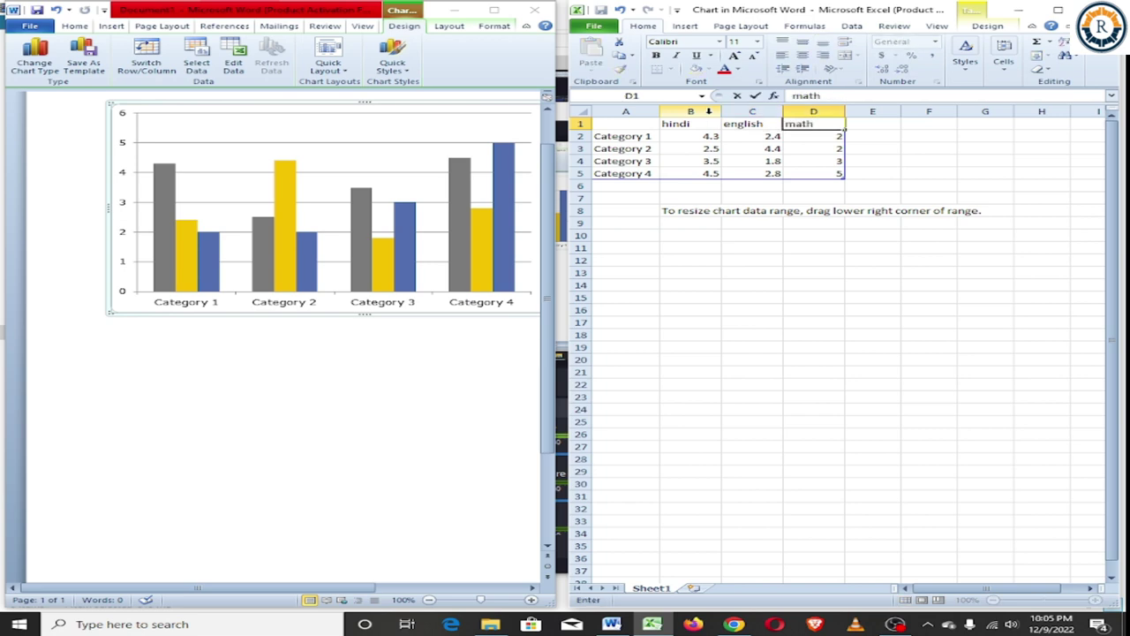
{"action": "left_click", "coordinate": [873, 124]}
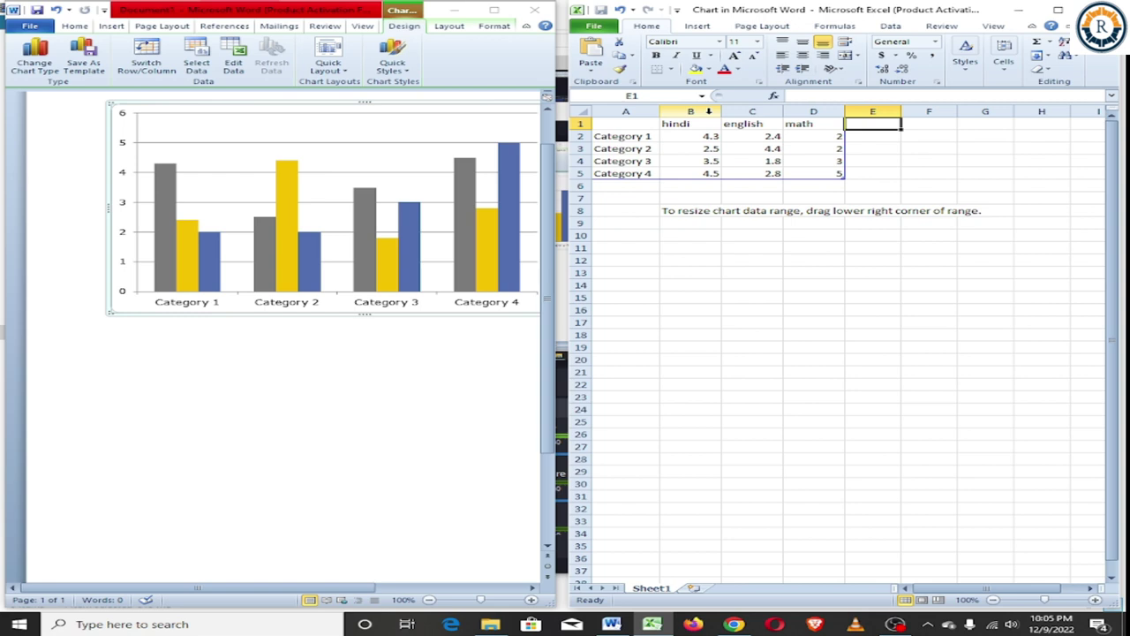
{"action": "type", "text": "scienc"}
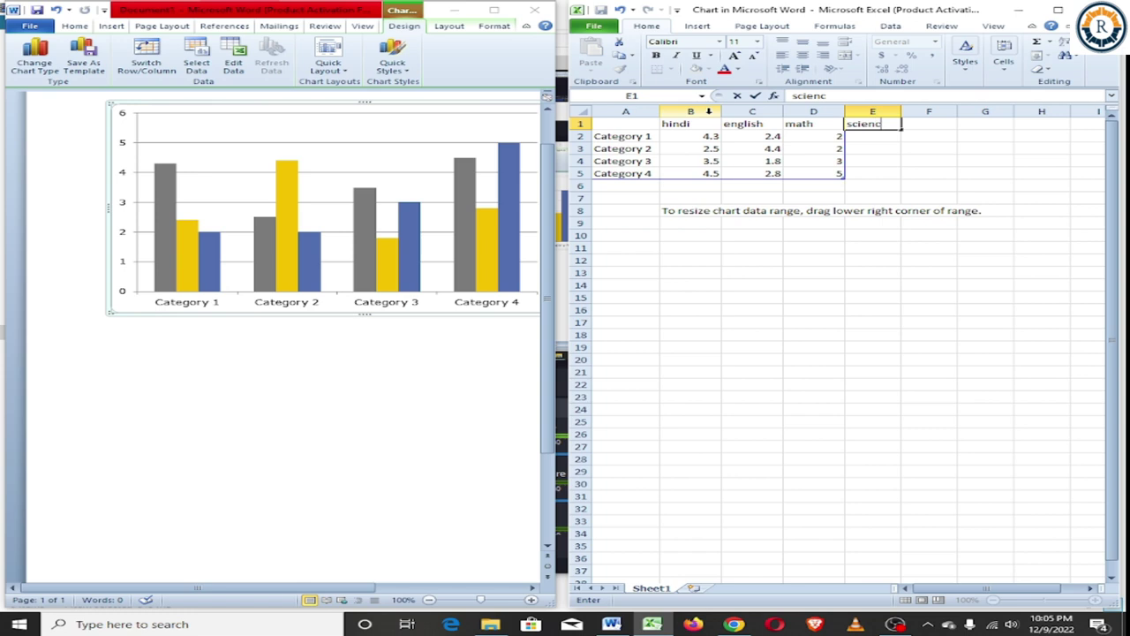
{"action": "key", "text": "Return"}
Replace Categories 1–4 in A2:A5 with the four students' names.
{"action": "key", "text": "Left"}
{"action": "key", "text": "Left"}
{"action": "key", "text": "Left"}
{"action": "key", "text": "Left"}
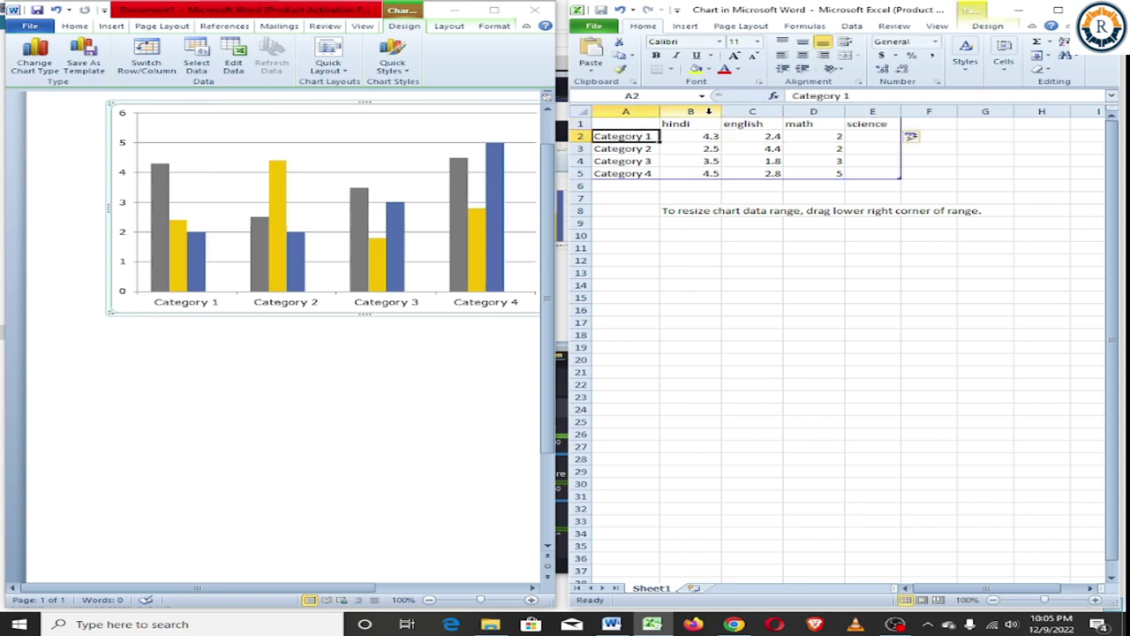
{"action": "type", "text": "ravi"}
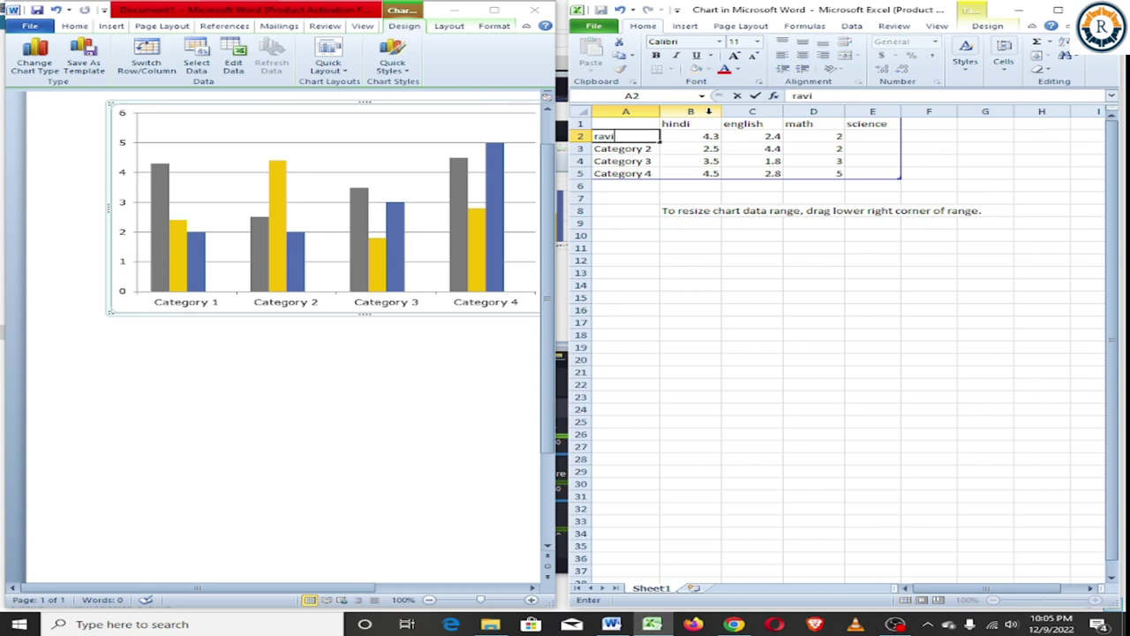
{"action": "key", "text": "Return"}
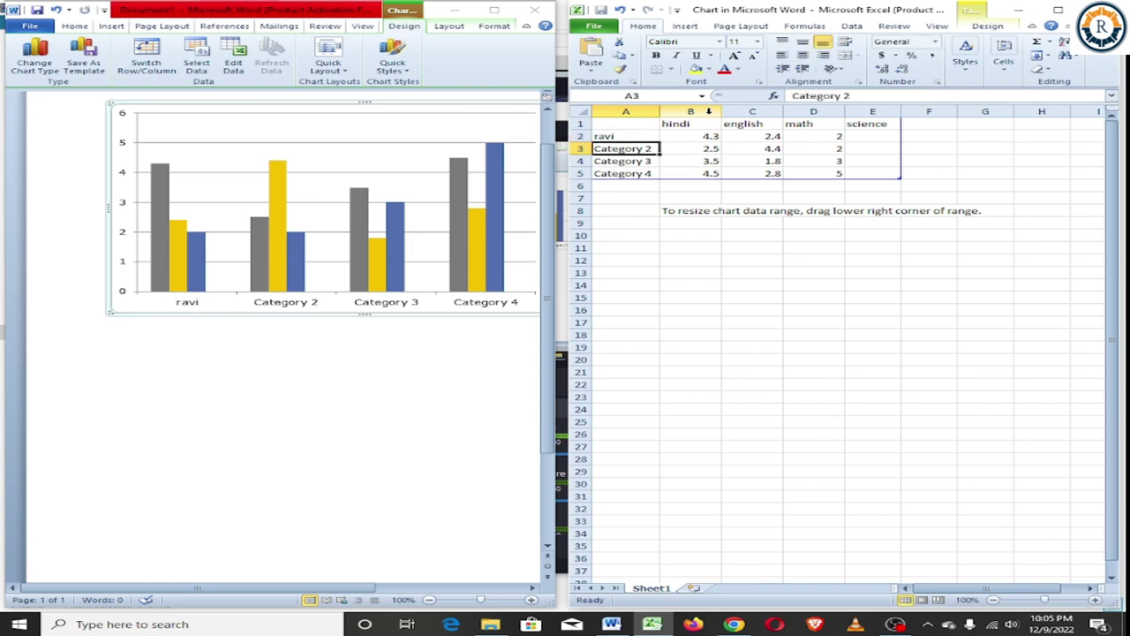
{"action": "type", "text": "pooja"}
{"action": "key", "text": "Return"}
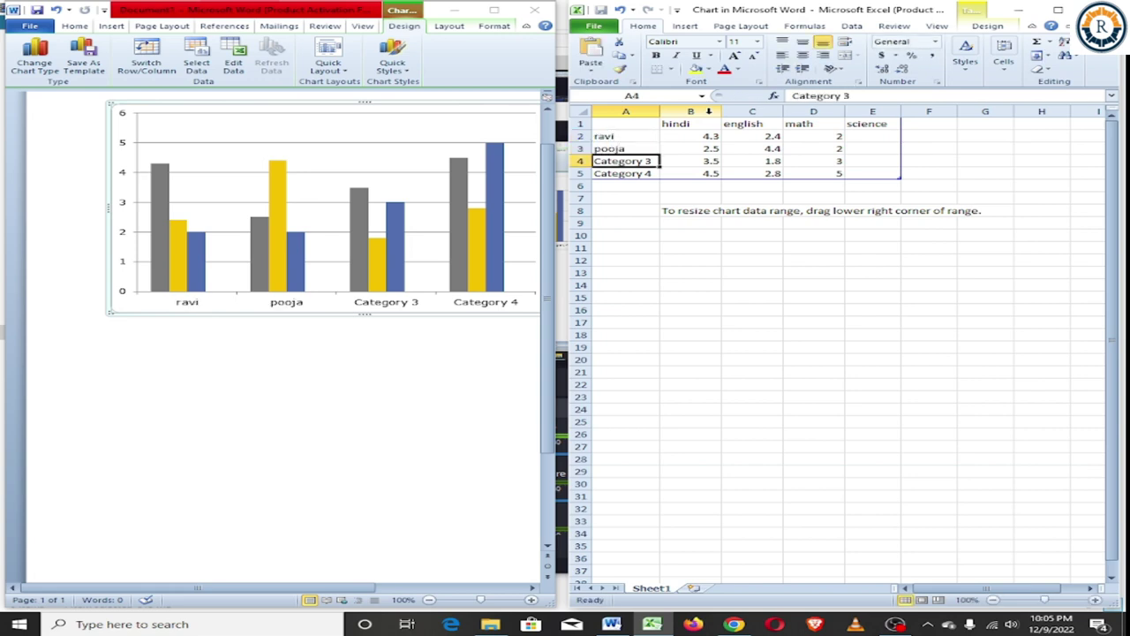
{"action": "type", "text": "neha"}
{"action": "key", "text": "Return"}
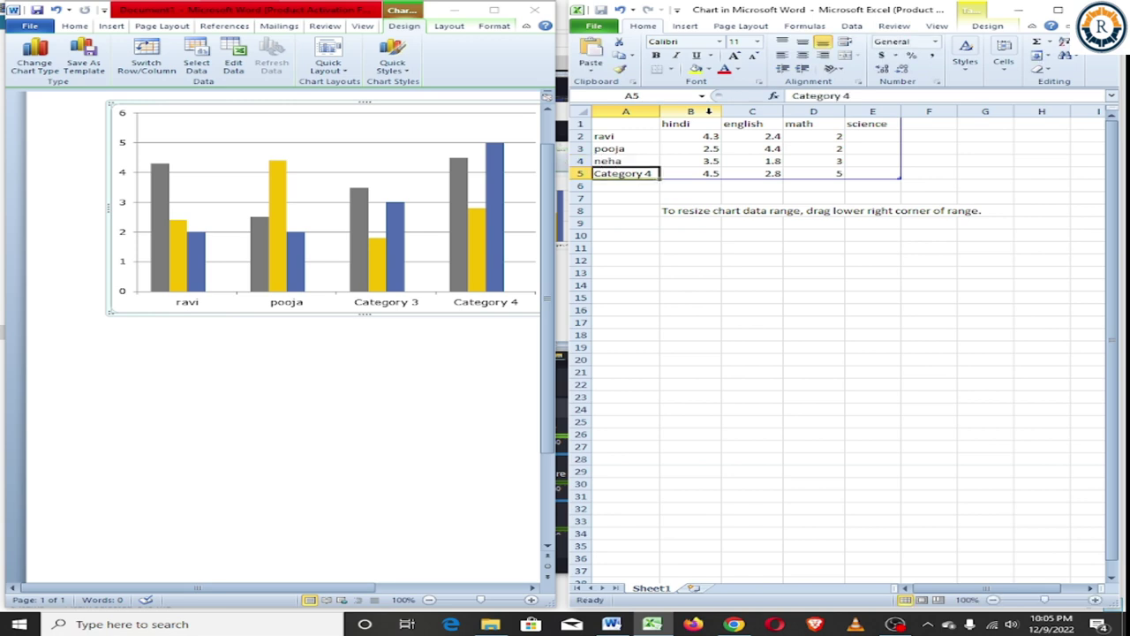
{"action": "type", "text": "manish"}
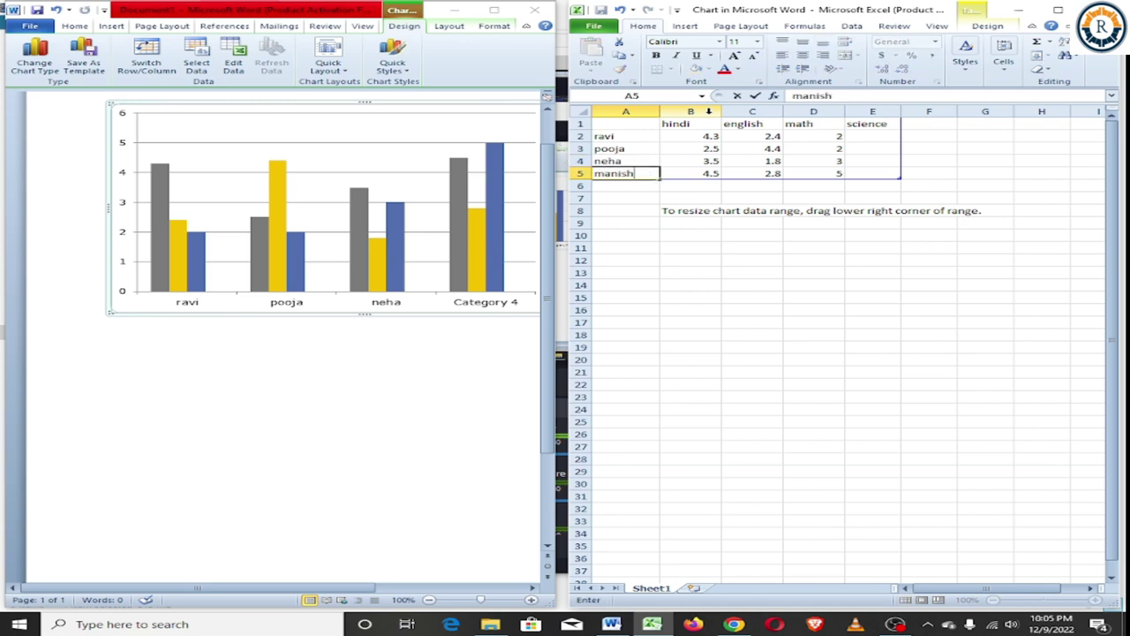
{"action": "key", "text": "Tab"}
Enter the first student's marks: 88, 72, 54, 96.
{"action": "key", "text": "Up"}
{"action": "key", "text": "Up"}
{"action": "key", "text": "Up"}
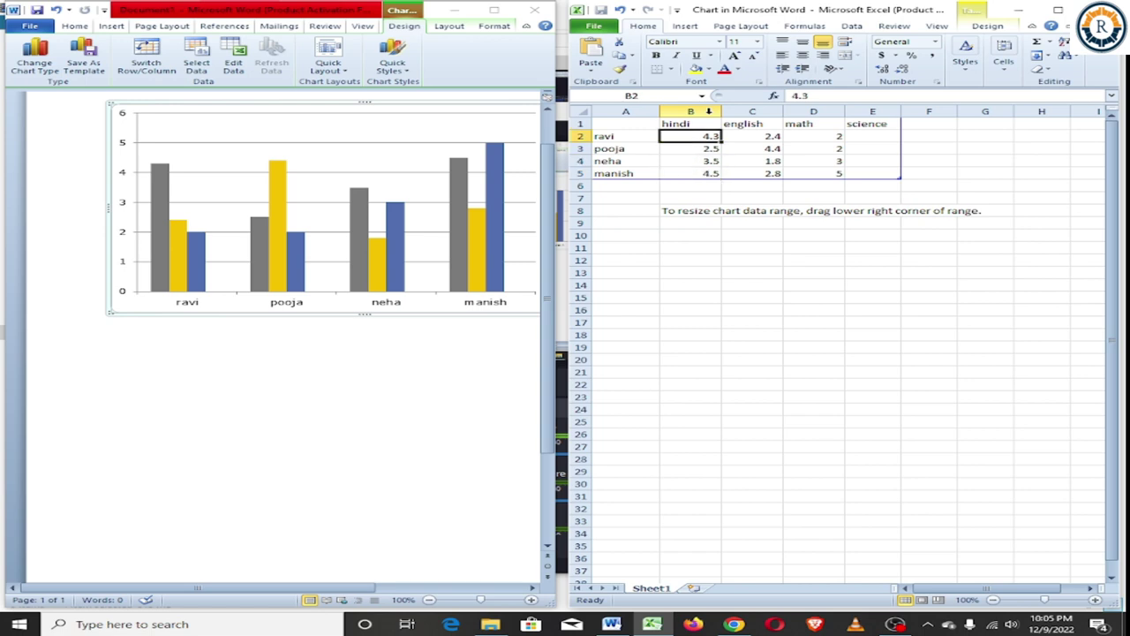
{"action": "type", "text": "88"}
{"action": "key", "text": "Tab"}
{"action": "type", "text": "72"}
{"action": "key", "text": "Tab"}
{"action": "type", "text": "54"}
{"action": "key", "text": "Tab"}
{"action": "type", "text": "96"}
{"action": "key", "text": "Return"}
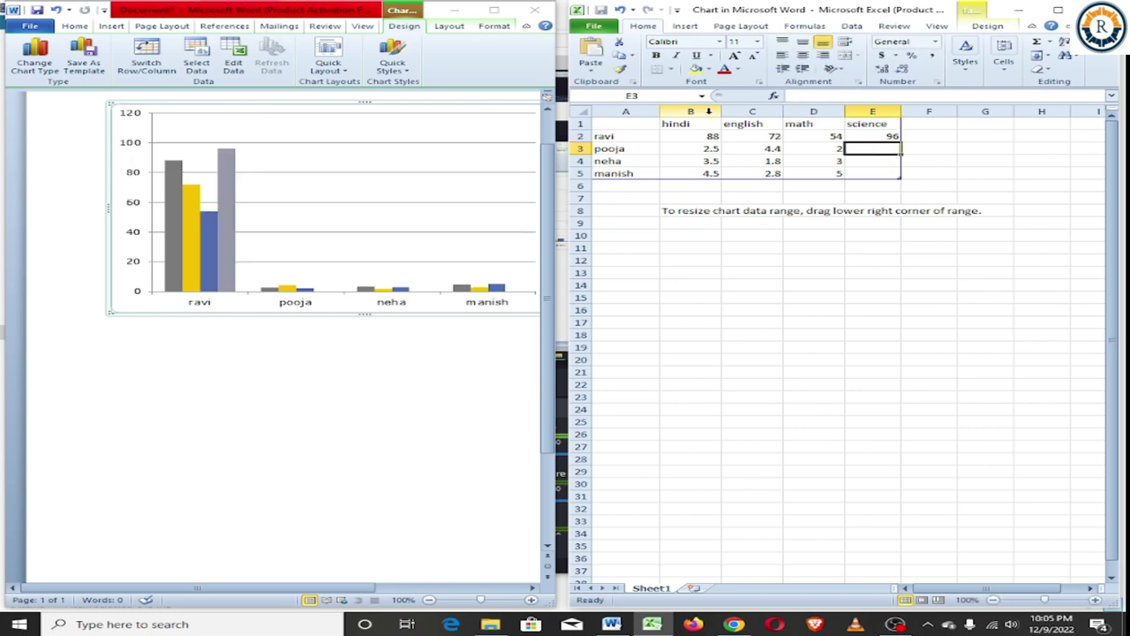
Enter the second student's marks: 54, 87, 86, 37.
{"action": "type", "text": "5"}
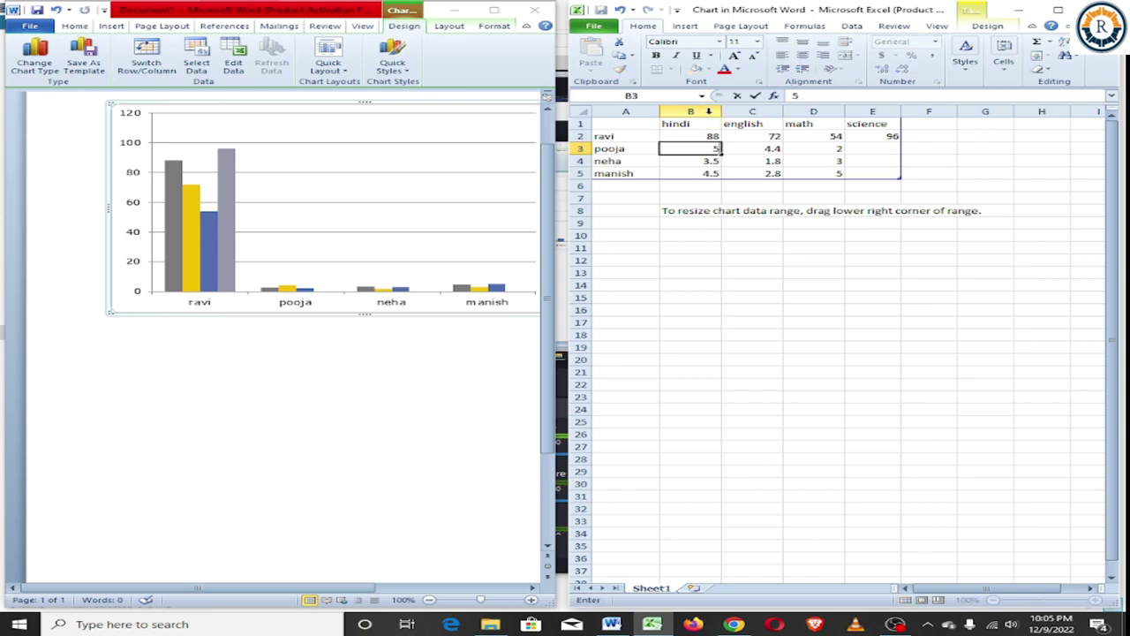
{"action": "key", "text": "Tab"}
{"action": "type", "text": "87"}
{"action": "key", "text": "Tab"}
{"action": "type", "text": "86"}
{"action": "key", "text": "Tab"}
{"action": "type", "text": "3"}
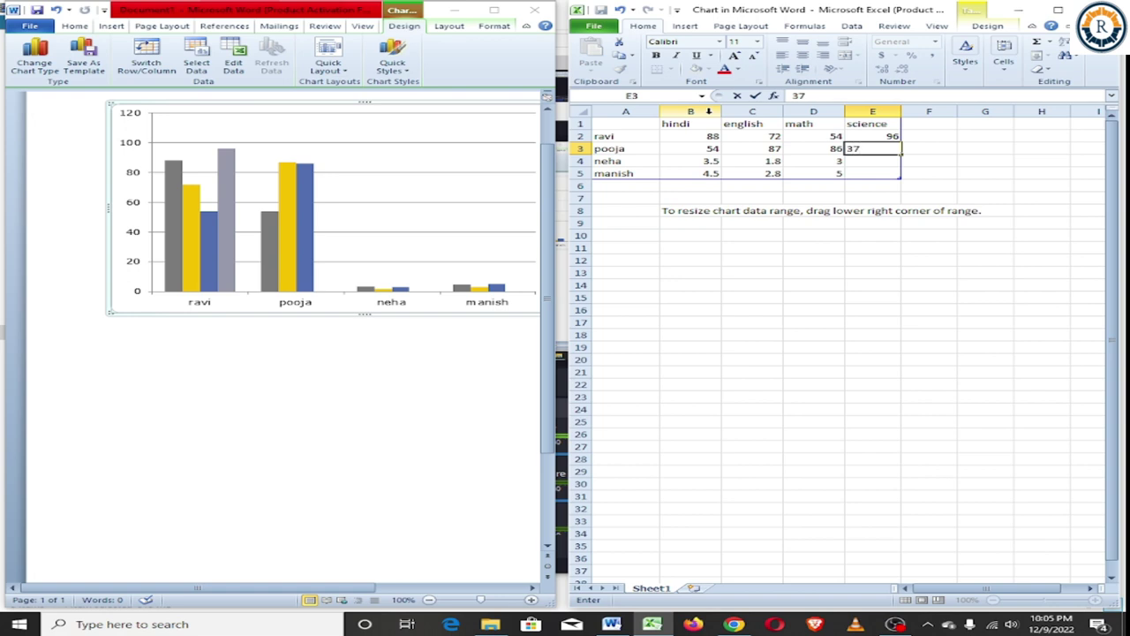
{"action": "key", "text": "Return"}
Enter the third student's marks: 59, 91, 93, 90.
{"action": "type", "text": "59"}
{"action": "key", "text": "Tab"}
{"action": "type", "text": "91"}
{"action": "key", "text": "Tab"}
{"action": "type", "text": "93"}
{"action": "key", "text": "Tab"}
{"action": "type", "text": "9"}
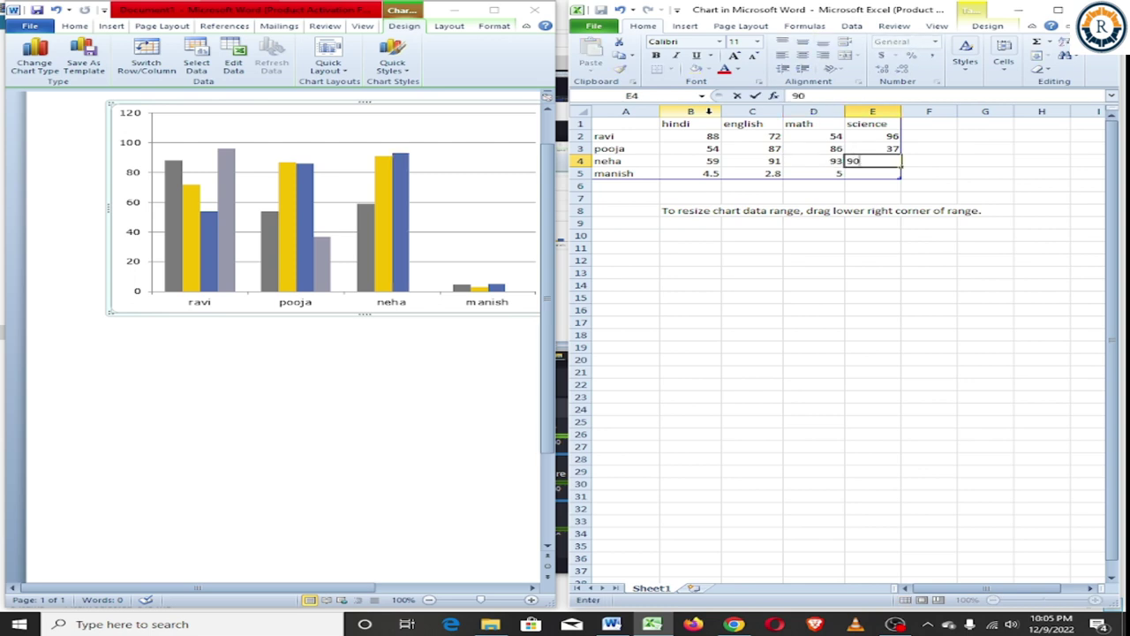
{"action": "key", "text": "Return"}
Enter the fourth student's marks: 59, 49, 3, 58.
{"action": "type", "text": "59"}
{"action": "key", "text": "Tab"}
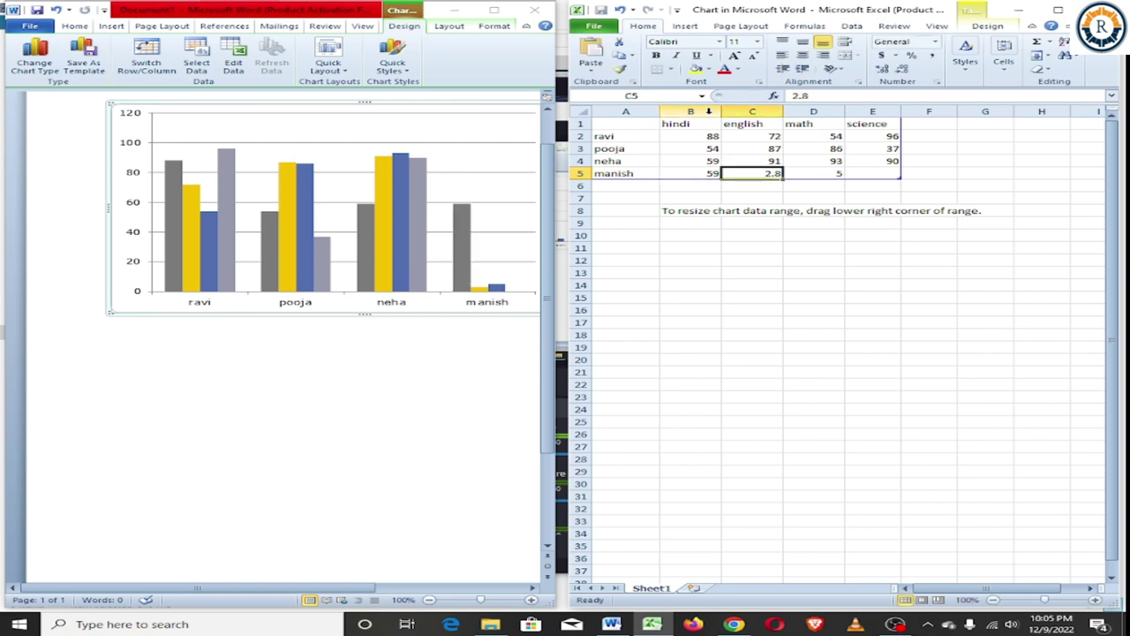
{"action": "type", "text": "49"}
{"action": "key", "text": "Tab"}
{"action": "type", "text": "3"}
{"action": "key", "text": "Tab"}
{"action": "type", "text": "5"}
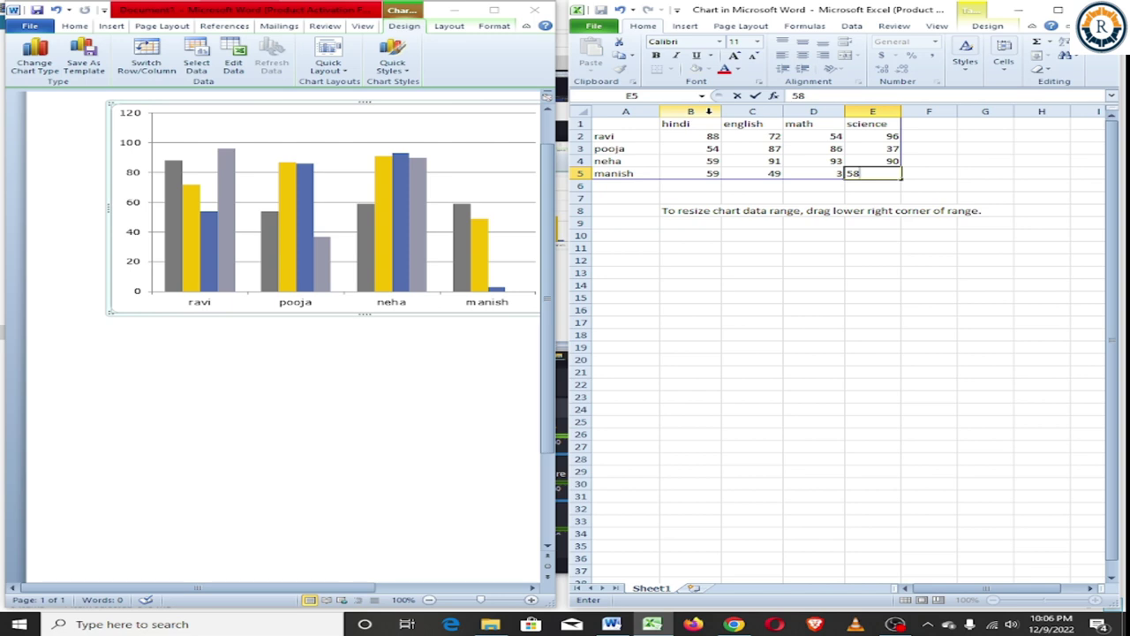
{"action": "key", "text": "Return"}
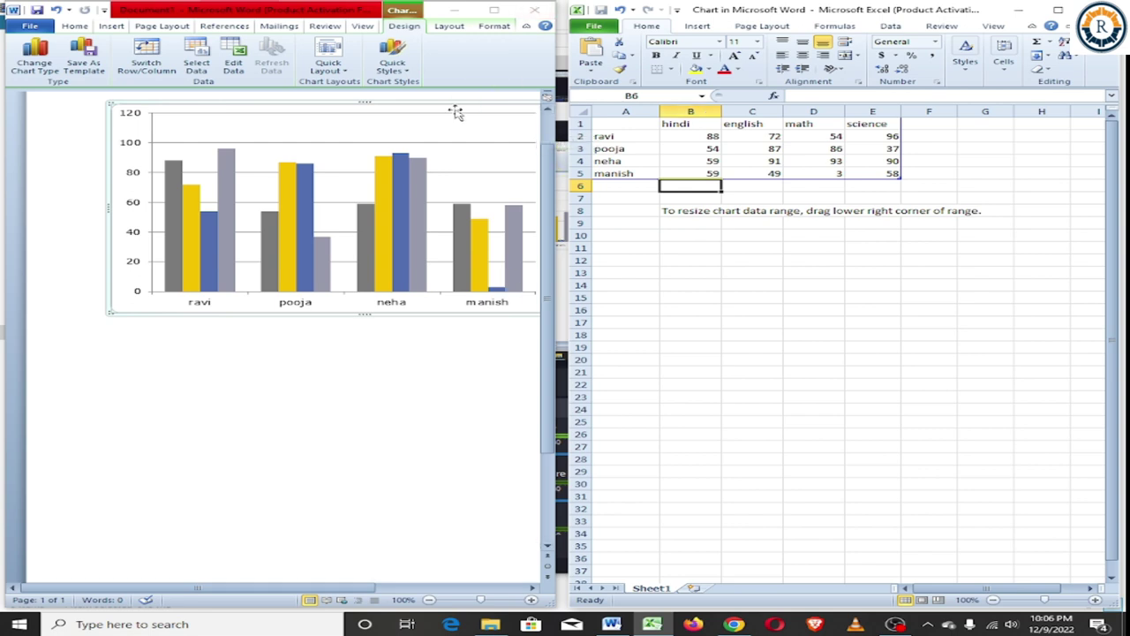
Maximize the Word window and apply the dark yellow chart style to the student-marks chart.
{"action": "left_click", "coordinate": [493, 10]}
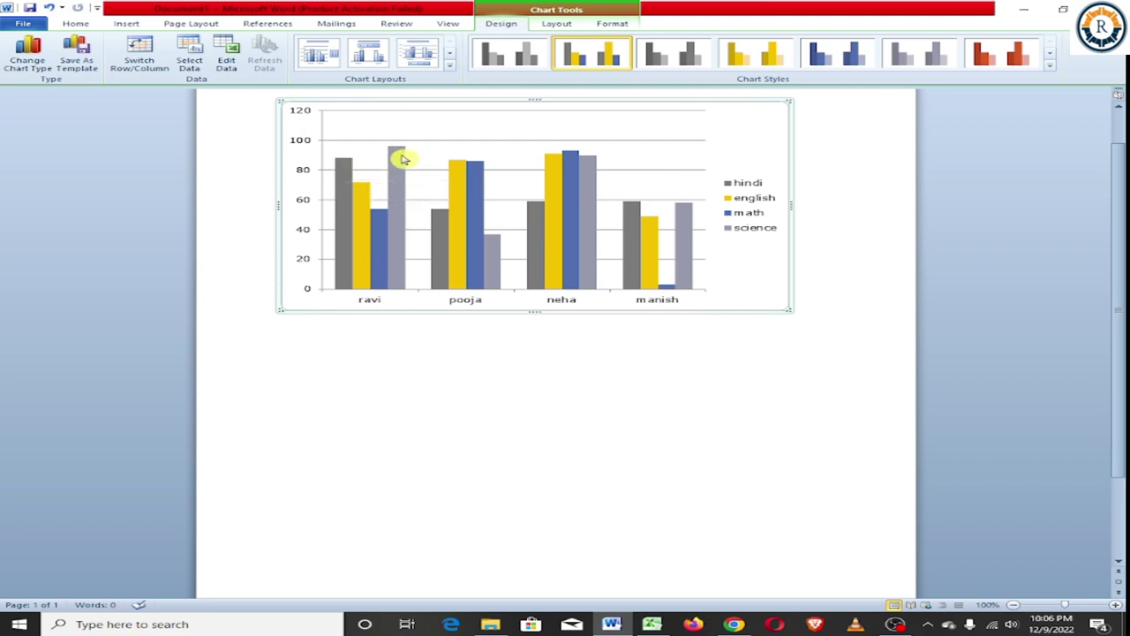
{"action": "mouse_move", "coordinate": [409, 208]}
{"action": "mouse_move", "coordinate": [396, 156]}
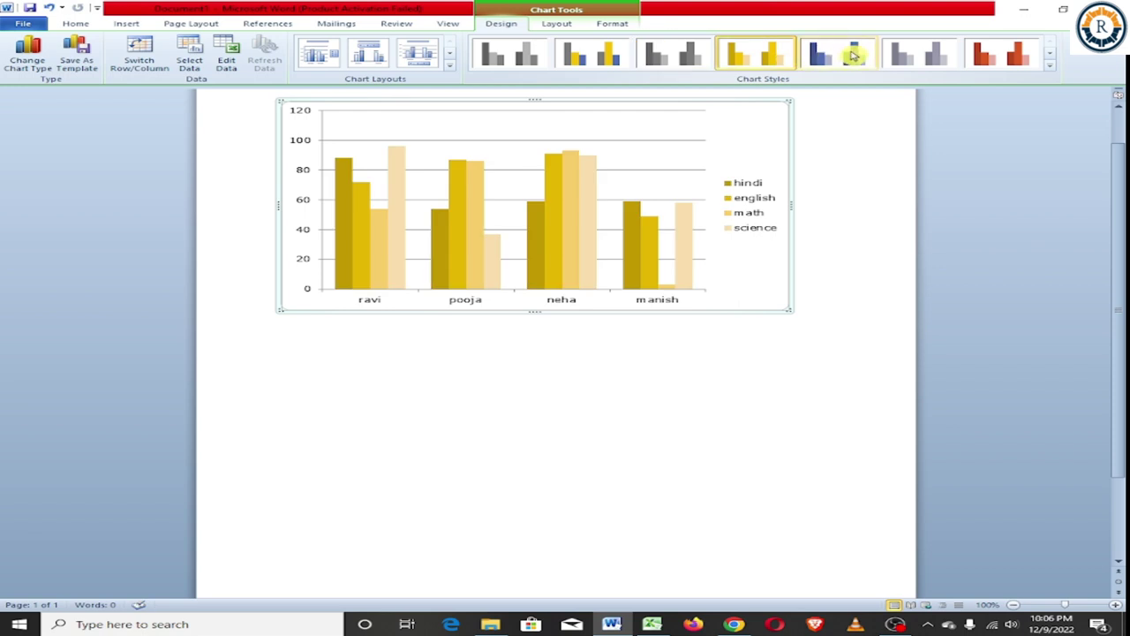
{"action": "left_click", "coordinate": [1016, 56]}
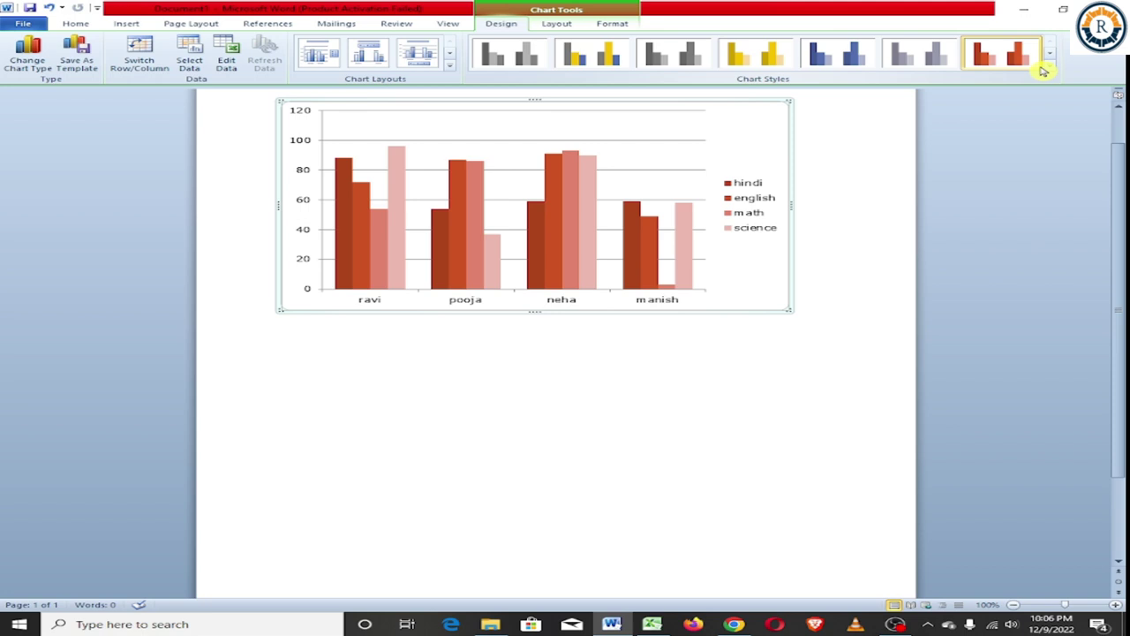
{"action": "left_click", "coordinate": [1049, 72]}
{"action": "left_click", "coordinate": [752, 223]}
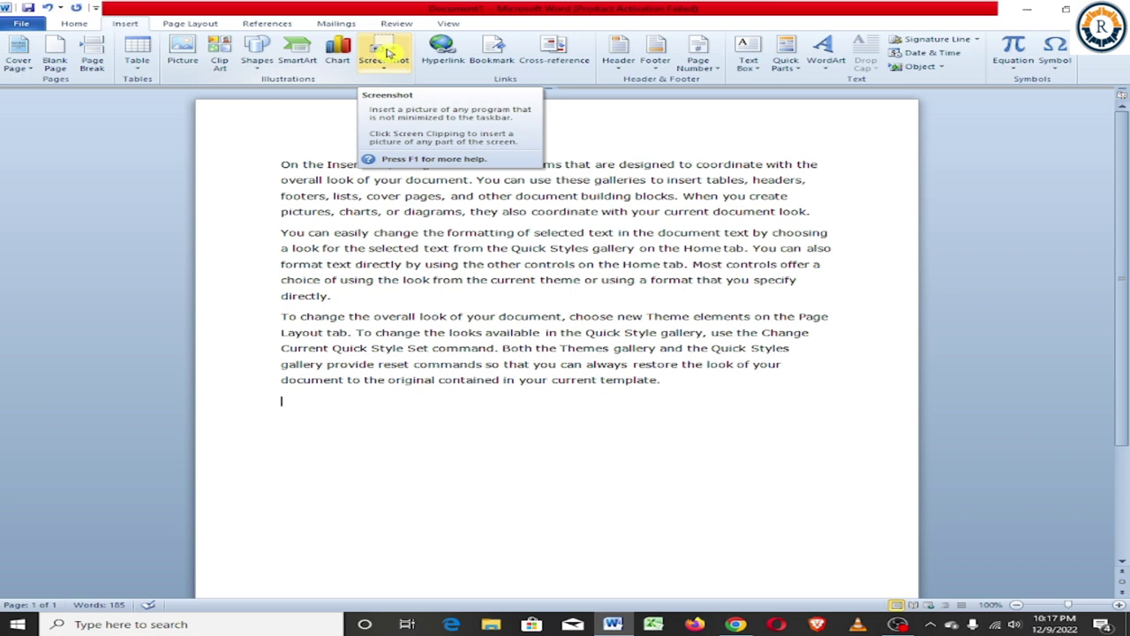
Insert a screen clipping of the desktop area below the third paragraph.
{"action": "left_click", "coordinate": [389, 55]}
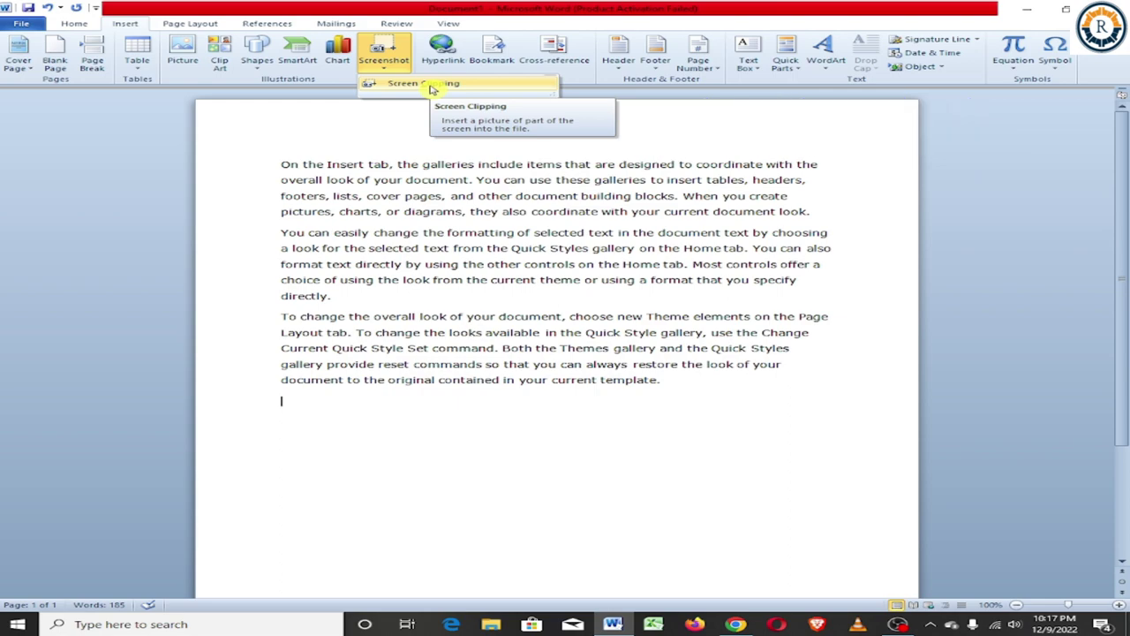
{"action": "left_click", "coordinate": [432, 85]}
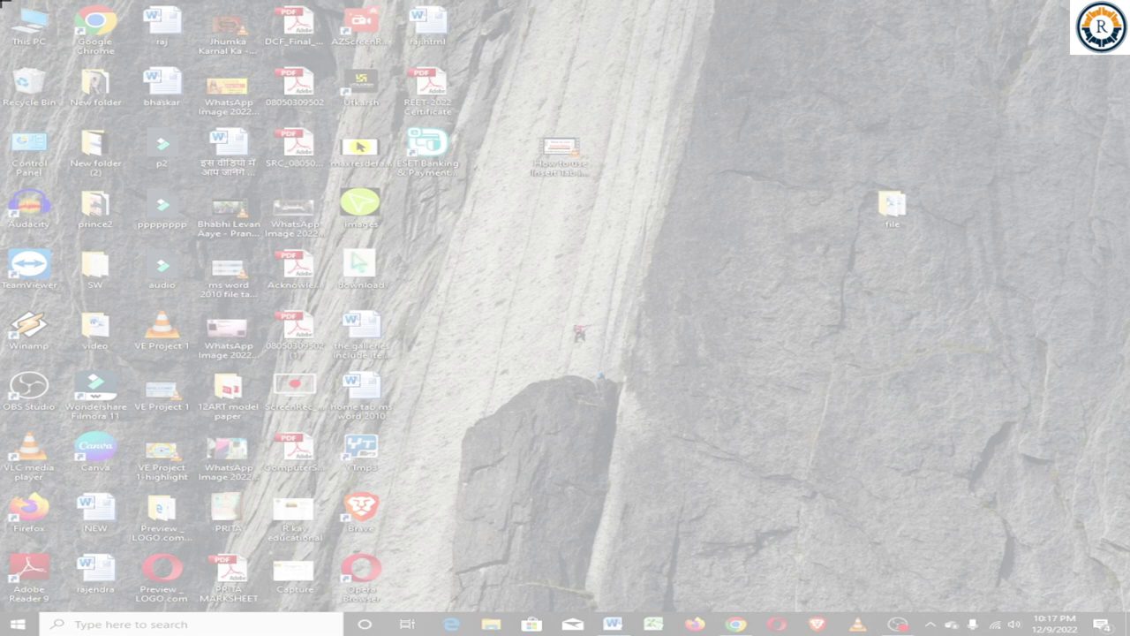
{"action": "mouse_move", "coordinate": [0, 0]}
{"action": "left_mouse_down"}
{"action": "mouse_move", "coordinate": [539, 464]}
{"action": "mouse_move", "coordinate": [636, 483]}
{"action": "left_mouse_up"}
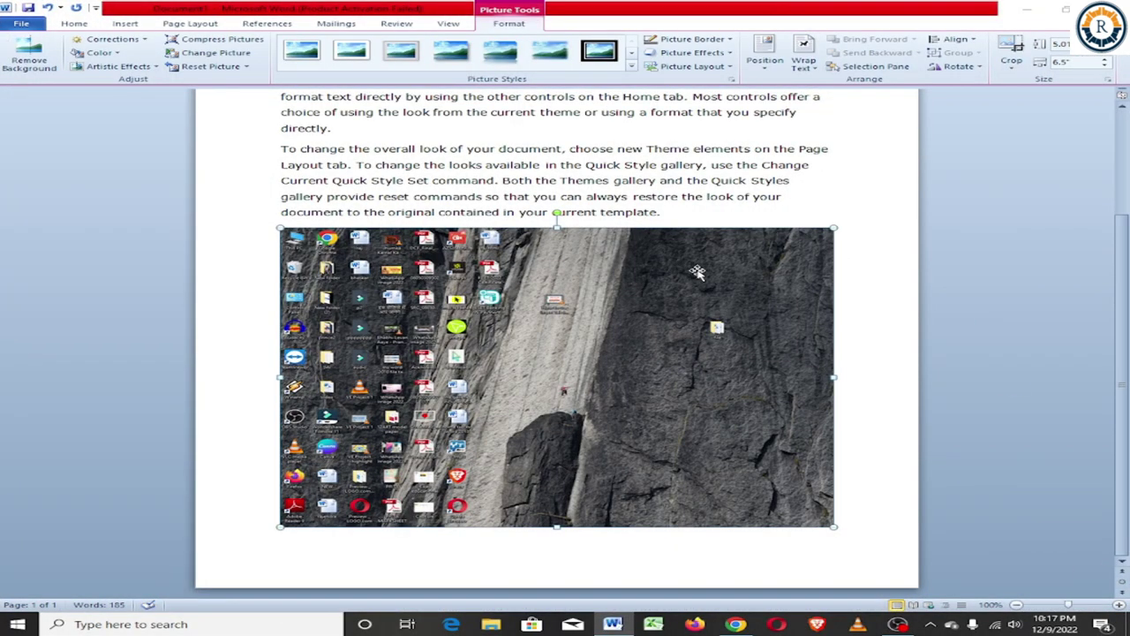
Resize the desktop clipping by shrinking it, widening it to the text width, and making it taller.
{"action": "left_click_drag", "start_coordinate": [836, 230], "coordinate": [671, 347]}
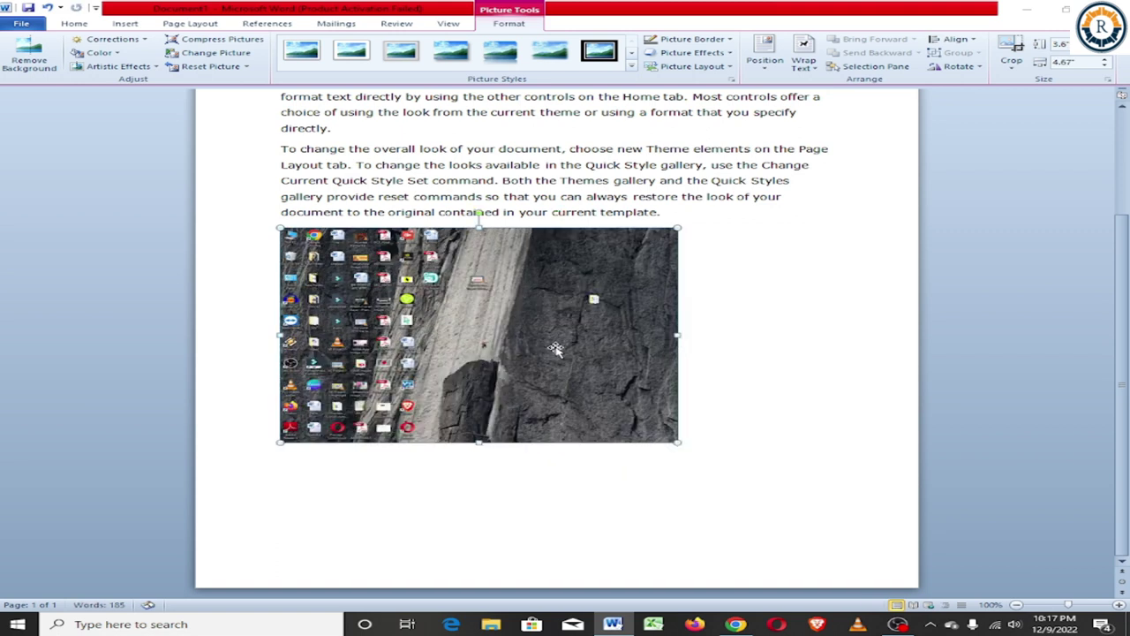
{"action": "left_click_drag", "start_coordinate": [678, 336], "coordinate": [892, 336]}
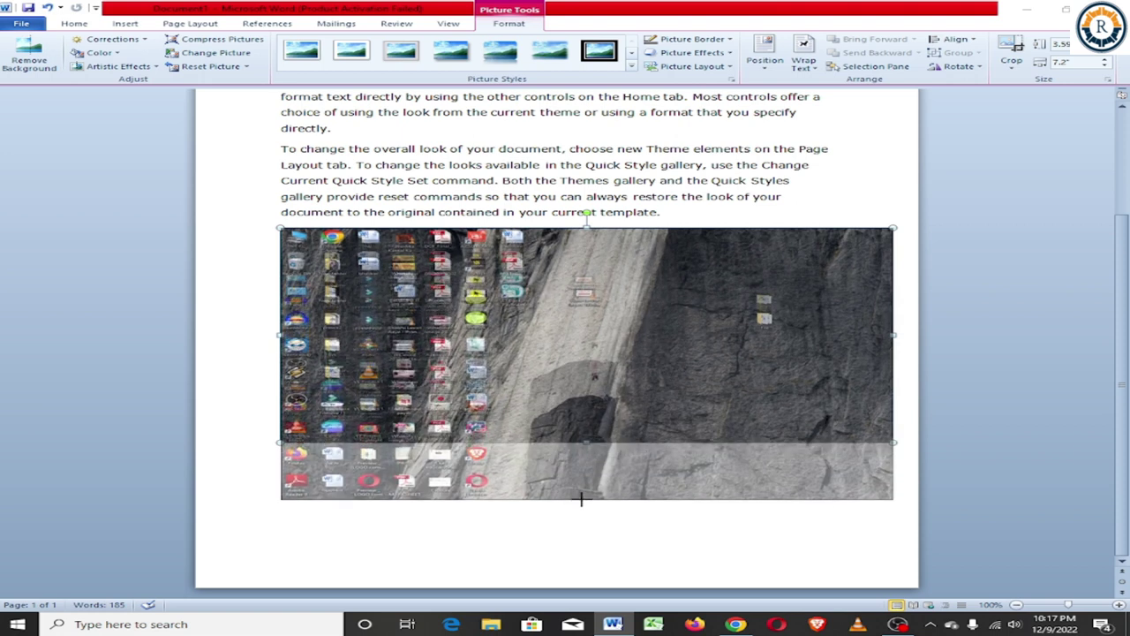
{"action": "left_click_drag", "start_coordinate": [586, 443], "coordinate": [583, 499]}
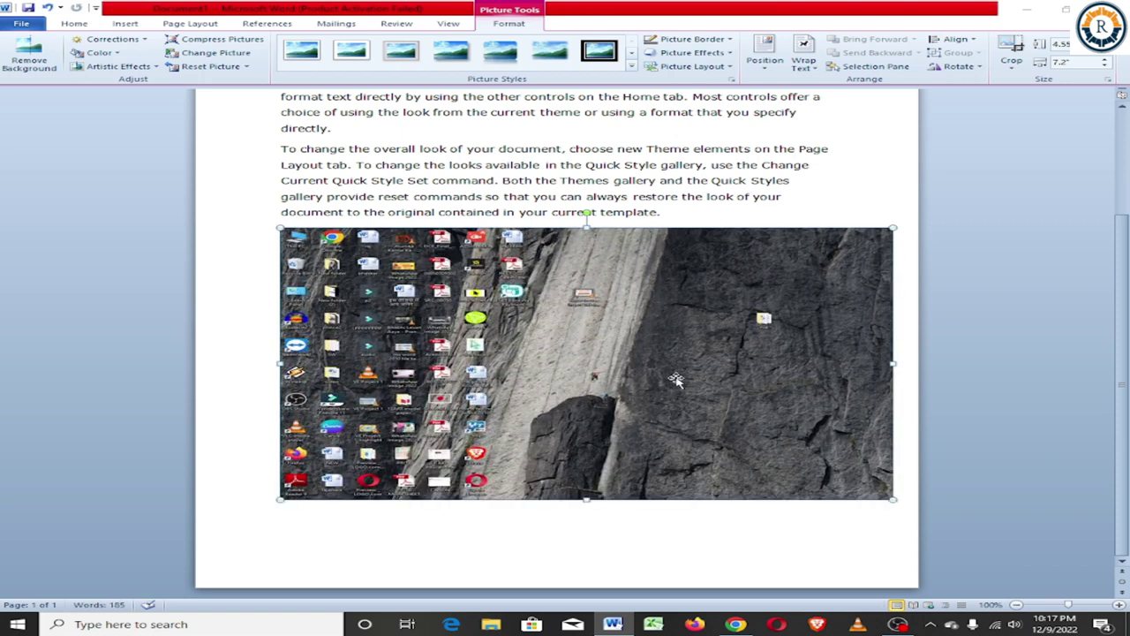
Give the picture a thick black frame and narrow it to 6.29" so it fits on page one.
{"action": "left_click", "coordinate": [602, 55]}
{"action": "scroll", "coordinate": [577, 323], "scroll_direction": "down", "scroll_amount": 3}
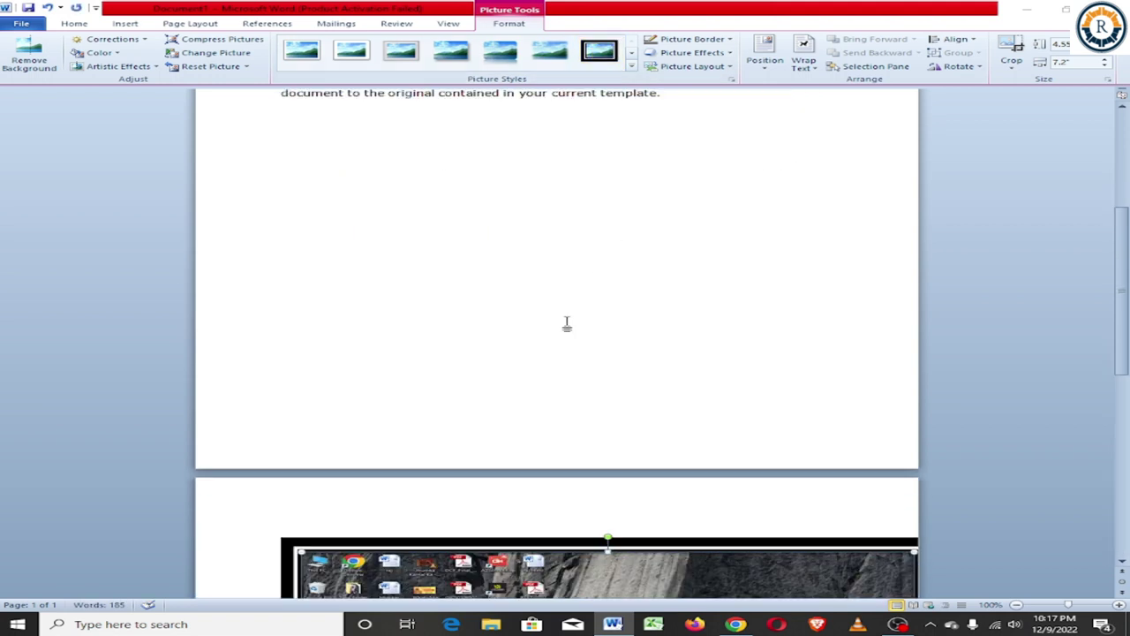
{"action": "scroll", "coordinate": [578, 323], "scroll_direction": "down", "scroll_amount": 3}
{"action": "scroll", "coordinate": [559, 219], "scroll_direction": "down", "scroll_amount": 4}
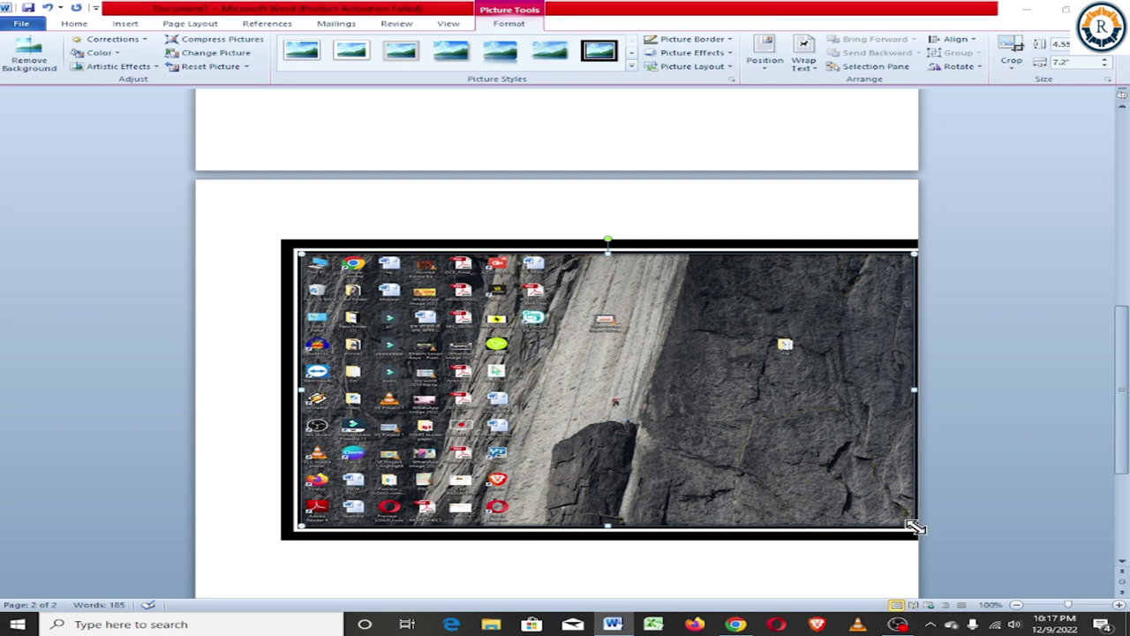
{"action": "left_click_drag", "start_coordinate": [912, 541], "coordinate": [819, 492]}
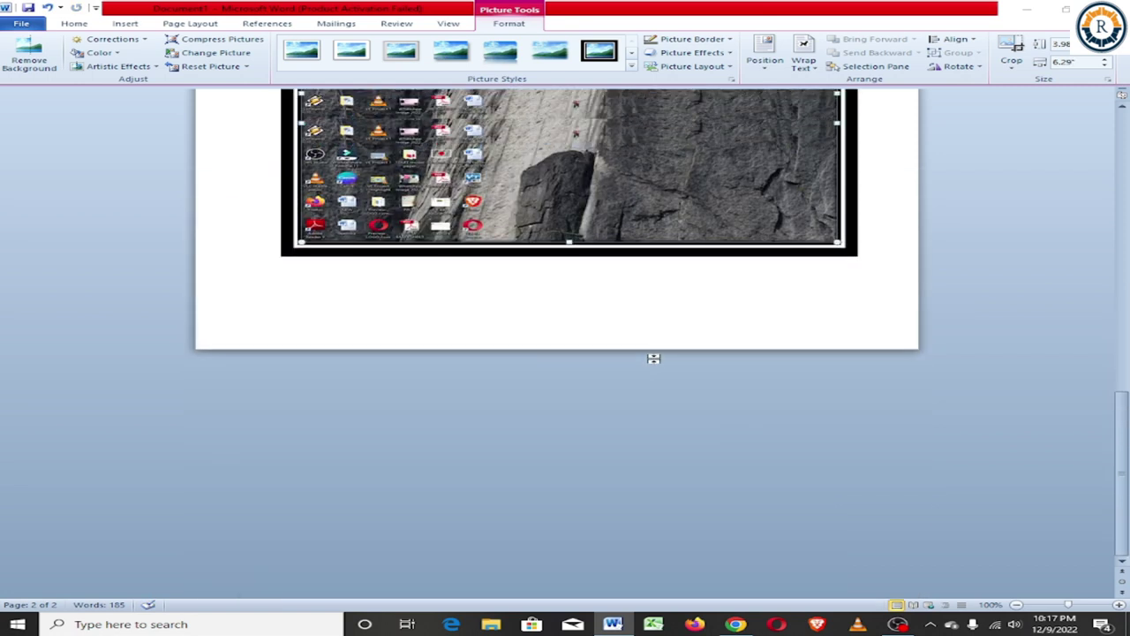
{"action": "scroll", "coordinate": [658, 356], "scroll_direction": "up", "scroll_amount": 6}
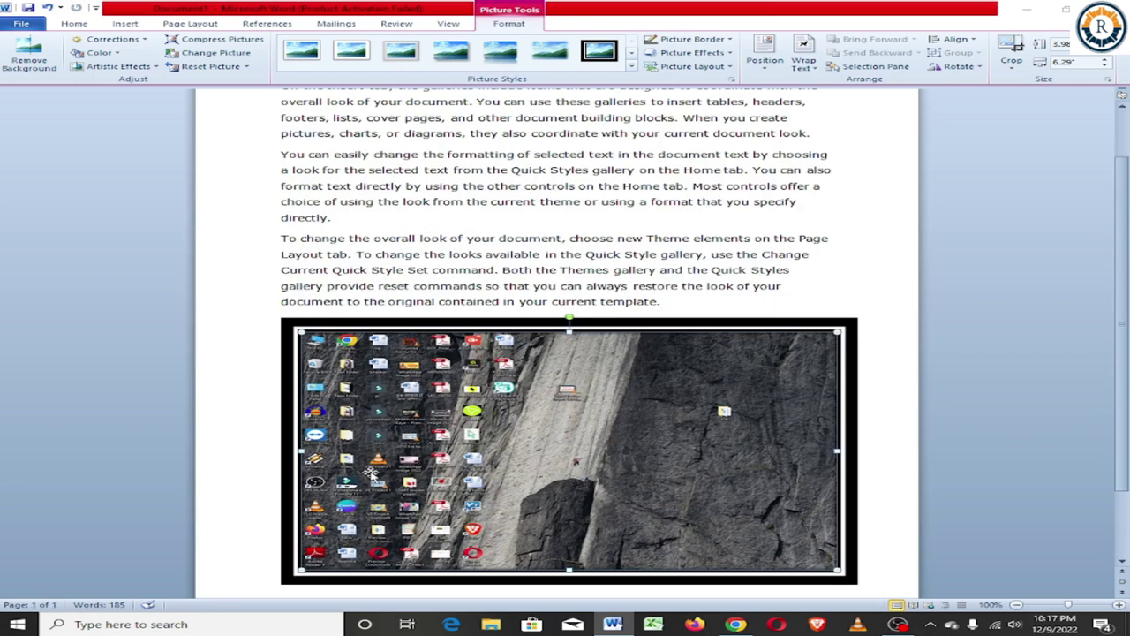
{"action": "left_click", "coordinate": [139, 27]}
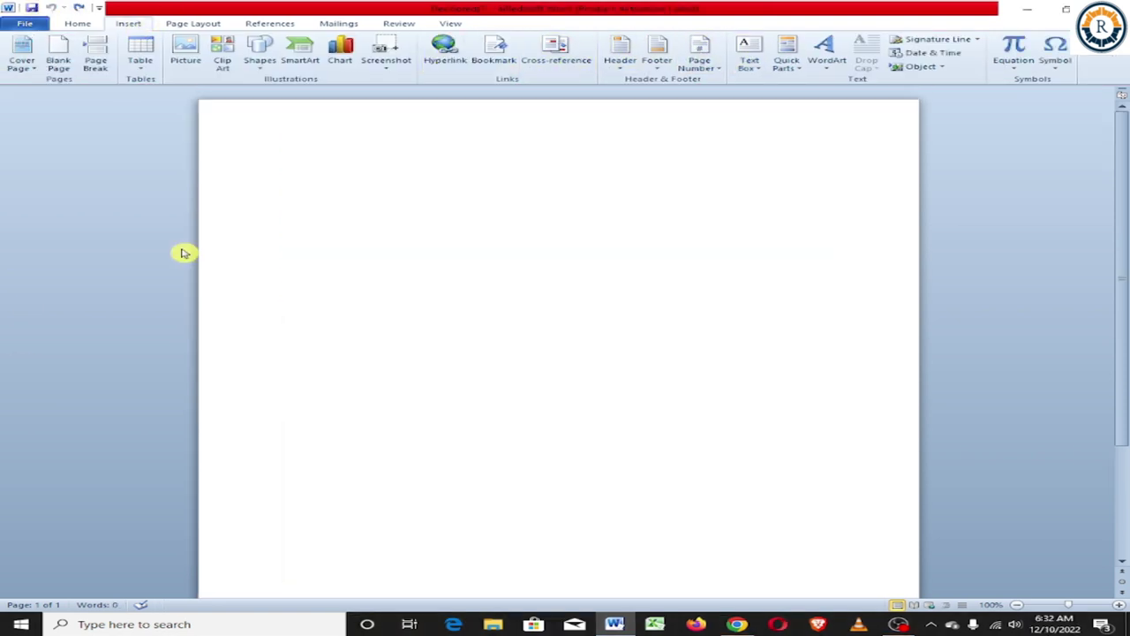
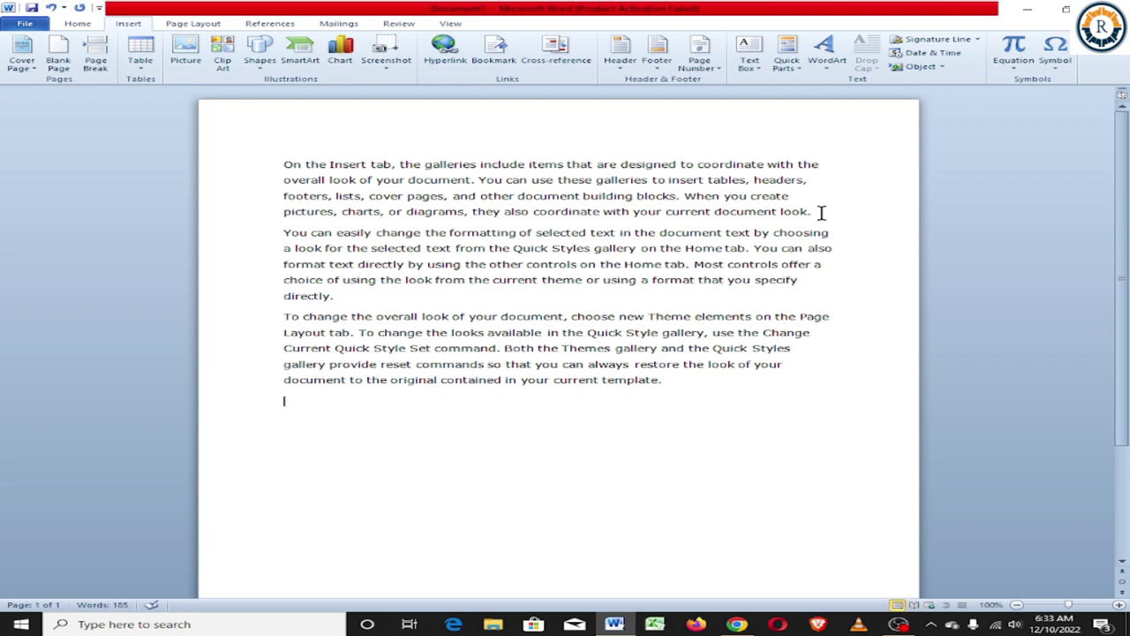
Add a new line after 'look.' holding a hyperlink to paper.docx in Documents.
{"action": "left_click", "coordinate": [823, 213]}
{"action": "key", "text": "Return"}
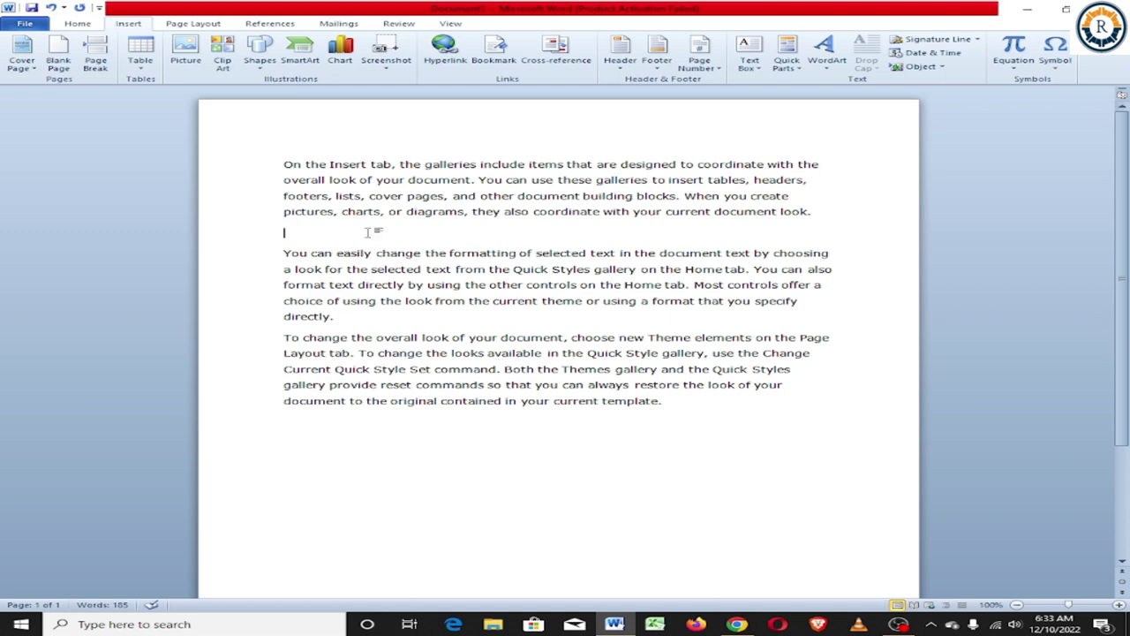
{"action": "left_click", "coordinate": [441, 51]}
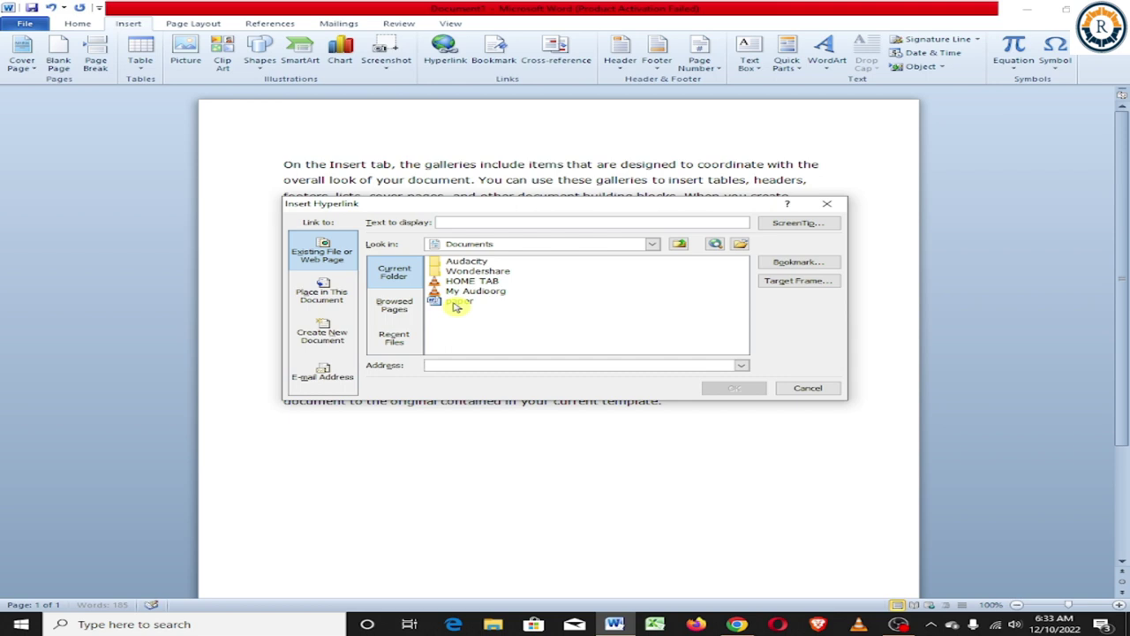
{"action": "left_click", "coordinate": [458, 303]}
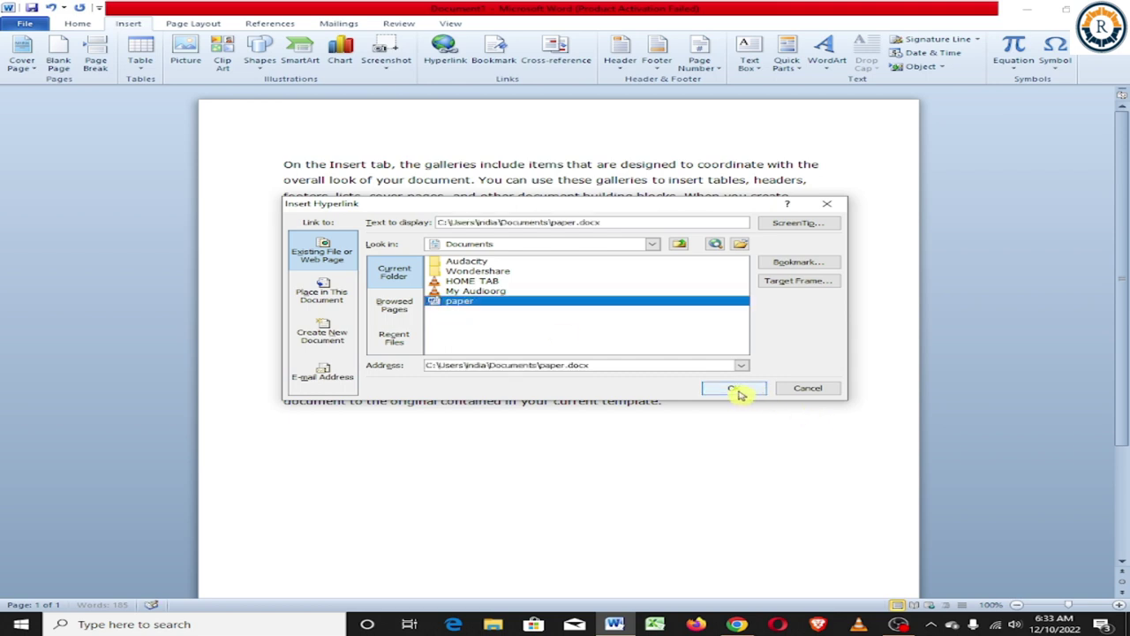
{"action": "left_click", "coordinate": [734, 388]}
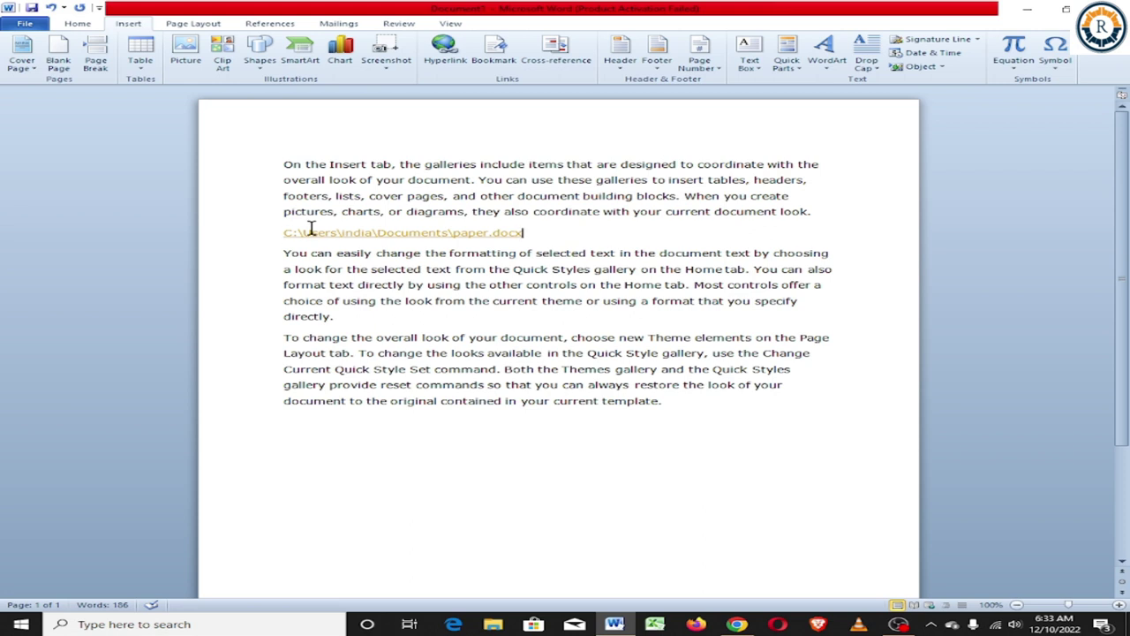
Add a line below the last paragraph linking to the Desktop video 'ms word 2010 file tab' (.mp4).
{"action": "left_click", "coordinate": [685, 406]}
{"action": "key", "text": "Return"}
{"action": "left_click", "coordinate": [444, 53]}
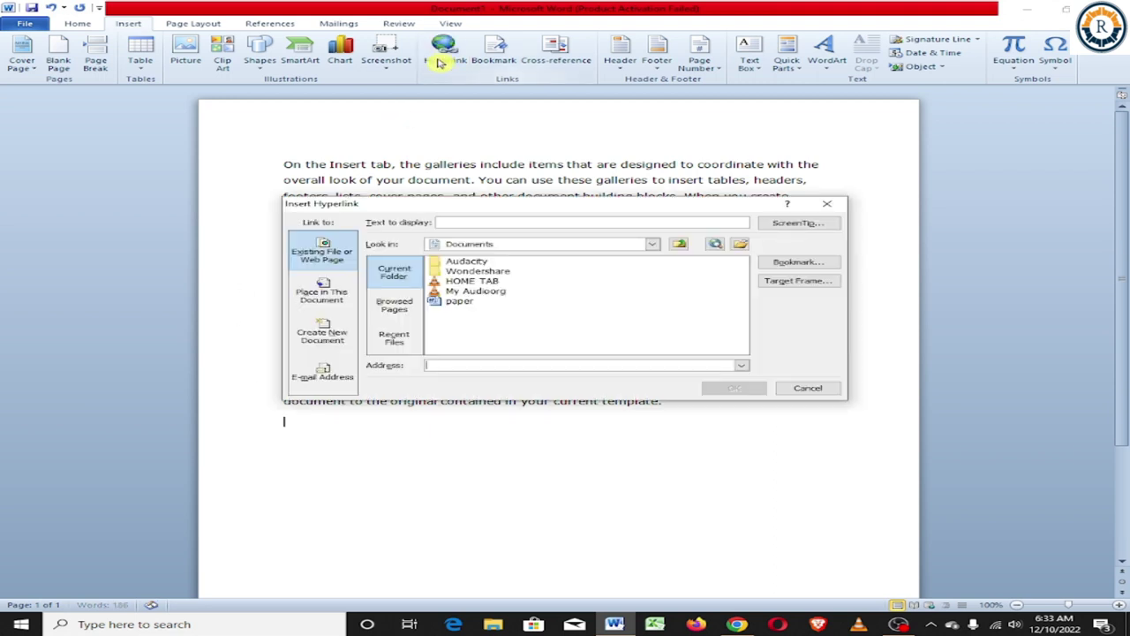
{"action": "left_click", "coordinate": [653, 249]}
{"action": "left_click", "coordinate": [521, 275]}
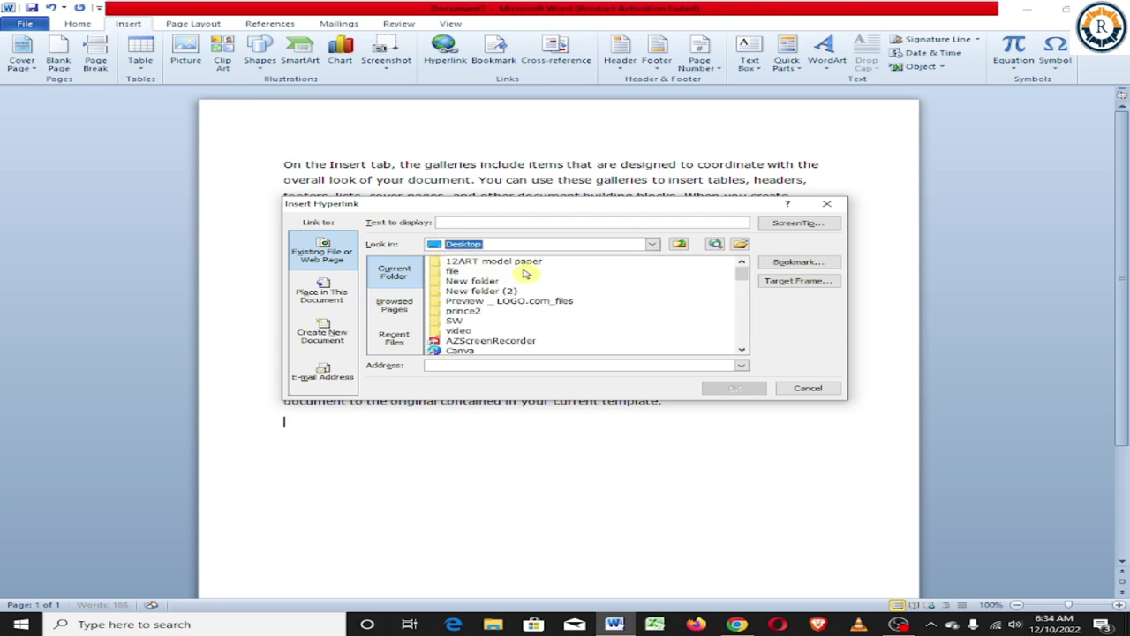
{"action": "scroll", "coordinate": [528, 291], "scroll_direction": "down", "scroll_amount": 1}
{"action": "scroll", "coordinate": [534, 302], "scroll_direction": "down", "scroll_amount": 2}
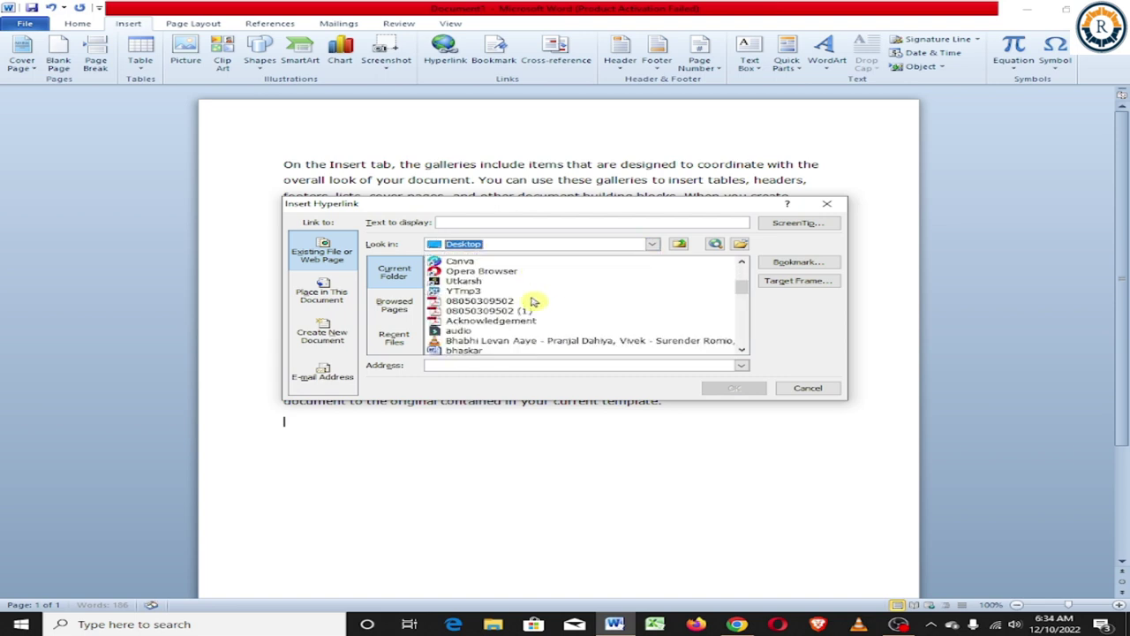
{"action": "scroll", "coordinate": [533, 302], "scroll_direction": "down", "scroll_amount": 1}
{"action": "scroll", "coordinate": [534, 302], "scroll_direction": "down", "scroll_amount": 1}
{"action": "scroll", "coordinate": [534, 302], "scroll_direction": "down", "scroll_amount": 1}
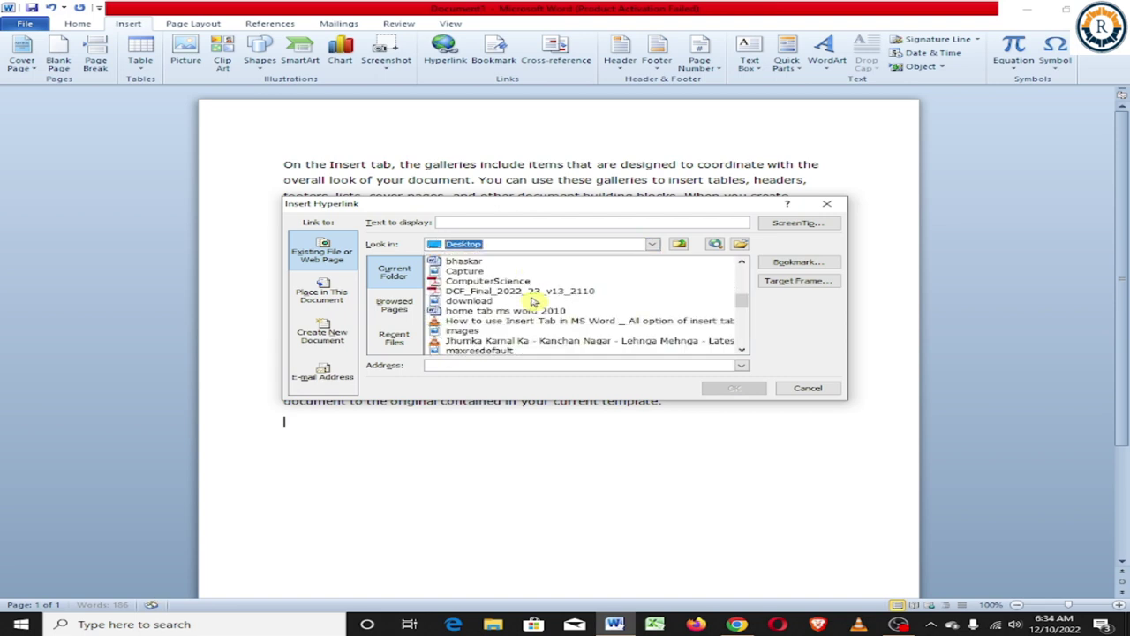
{"action": "scroll", "coordinate": [533, 302], "scroll_direction": "down", "scroll_amount": 1}
{"action": "scroll", "coordinate": [533, 302], "scroll_direction": "down", "scroll_amount": 1}
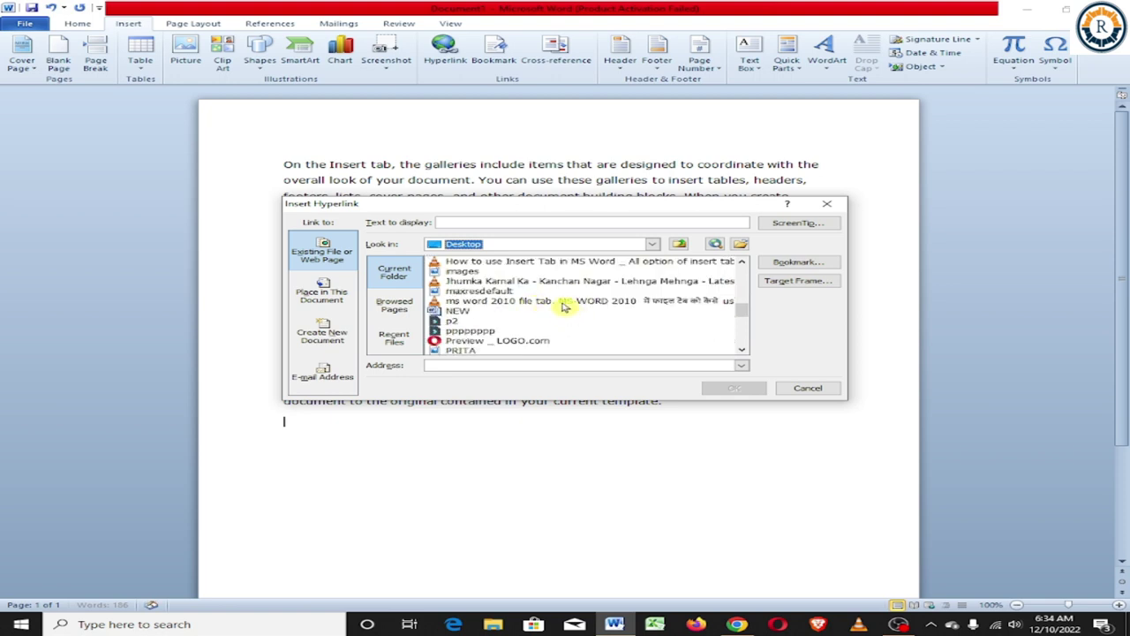
{"action": "left_click", "coordinate": [564, 303]}
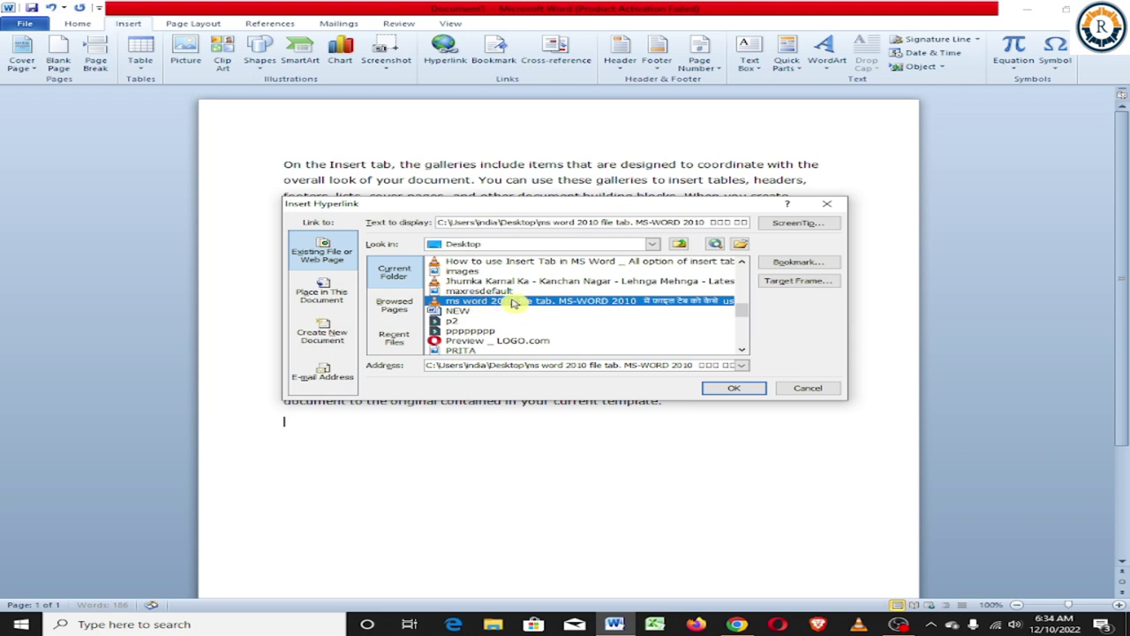
{"action": "left_click", "coordinate": [731, 391]}
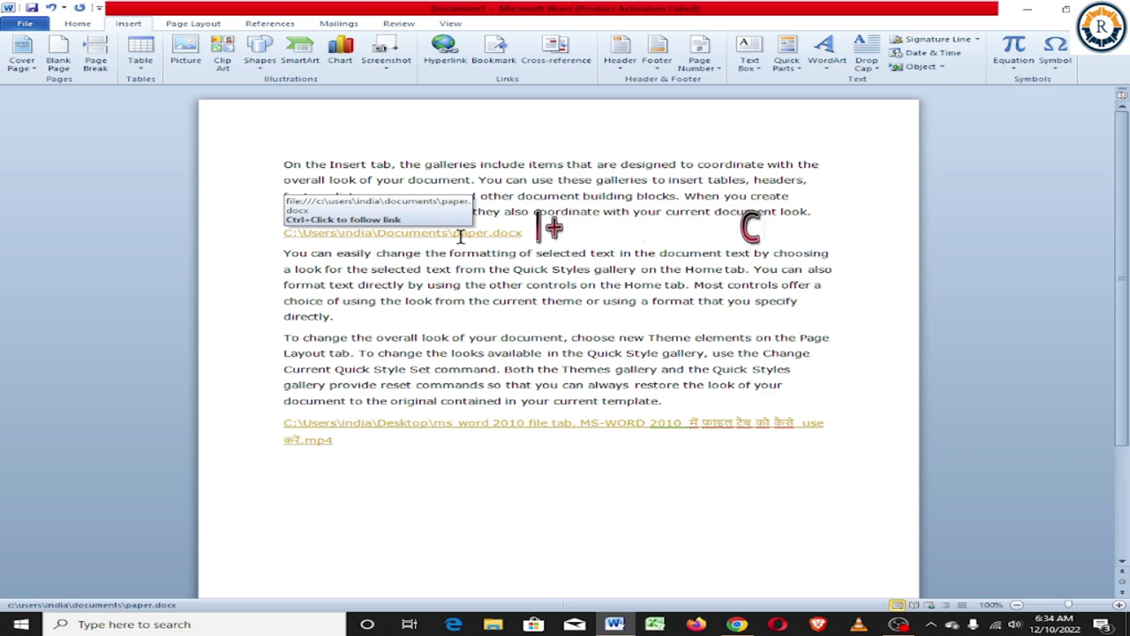
Open paper.docx through its link, close it, then open the linked Desktop video.
{"action": "left_click", "coordinate": [461, 240], "text": "ctrl"}
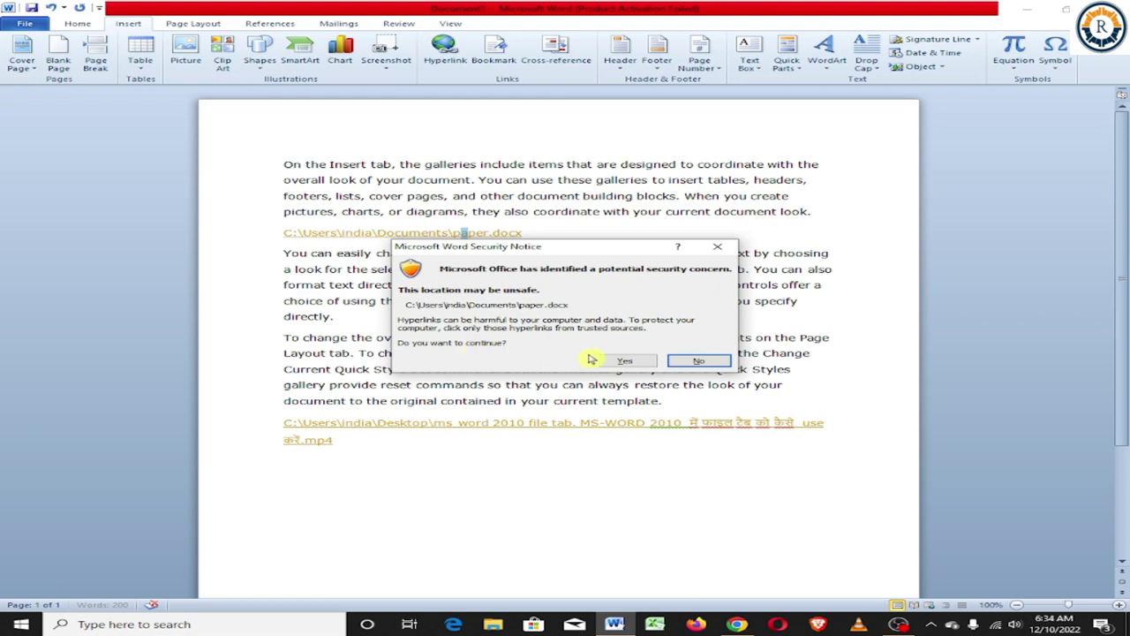
{"action": "left_click", "coordinate": [630, 364]}
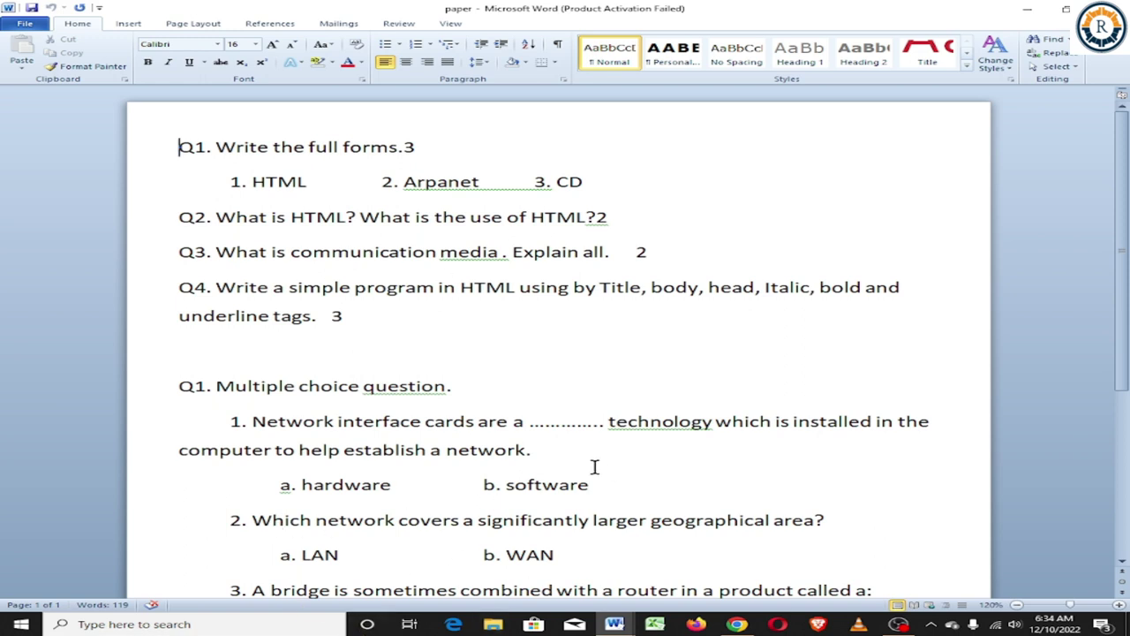
{"action": "left_click", "coordinate": [1109, 8]}
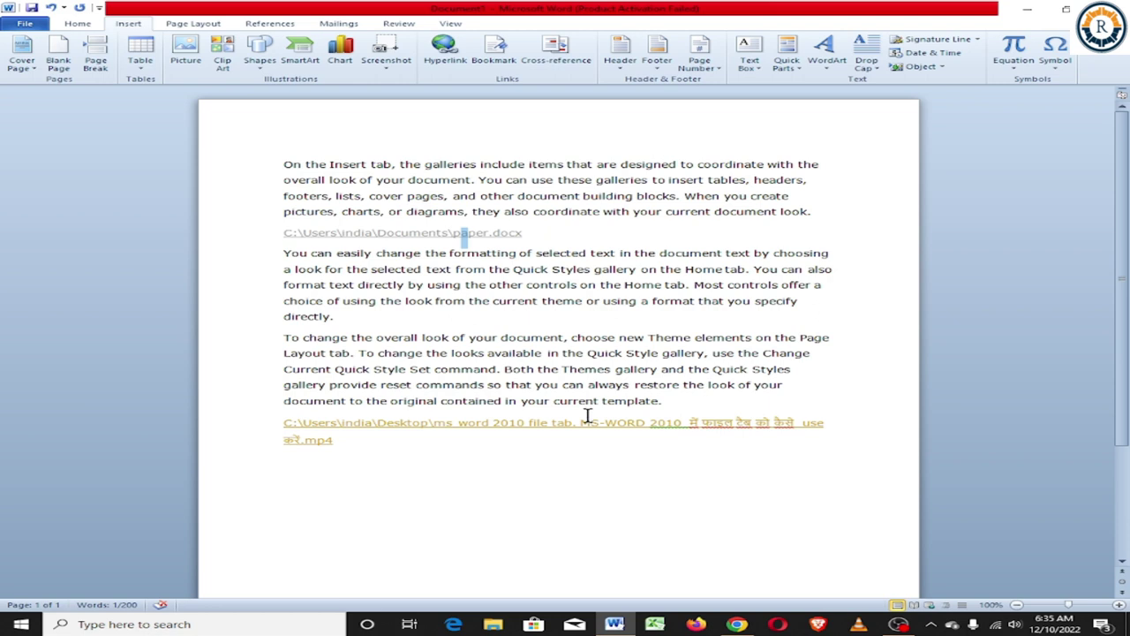
{"action": "left_click", "coordinate": [655, 428], "text": "ctrl"}
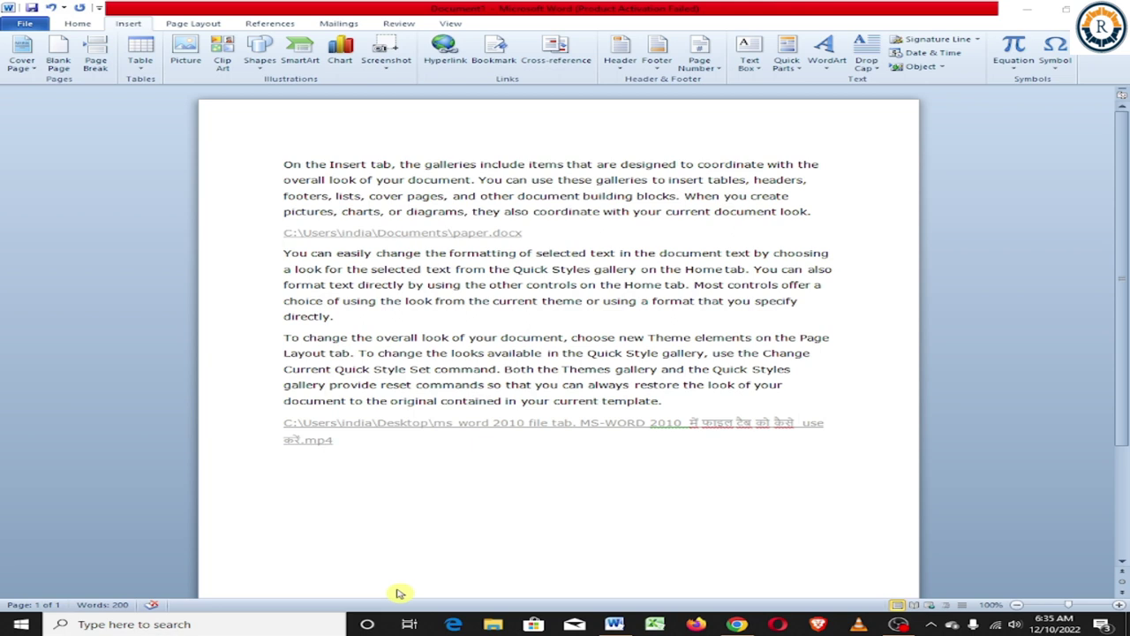
Undo both hyperlink lines and place the caret after 'look.' in the first paragraph.
{"action": "key", "text": "ctrl+z"}
{"action": "key", "text": "ctrl+z"}
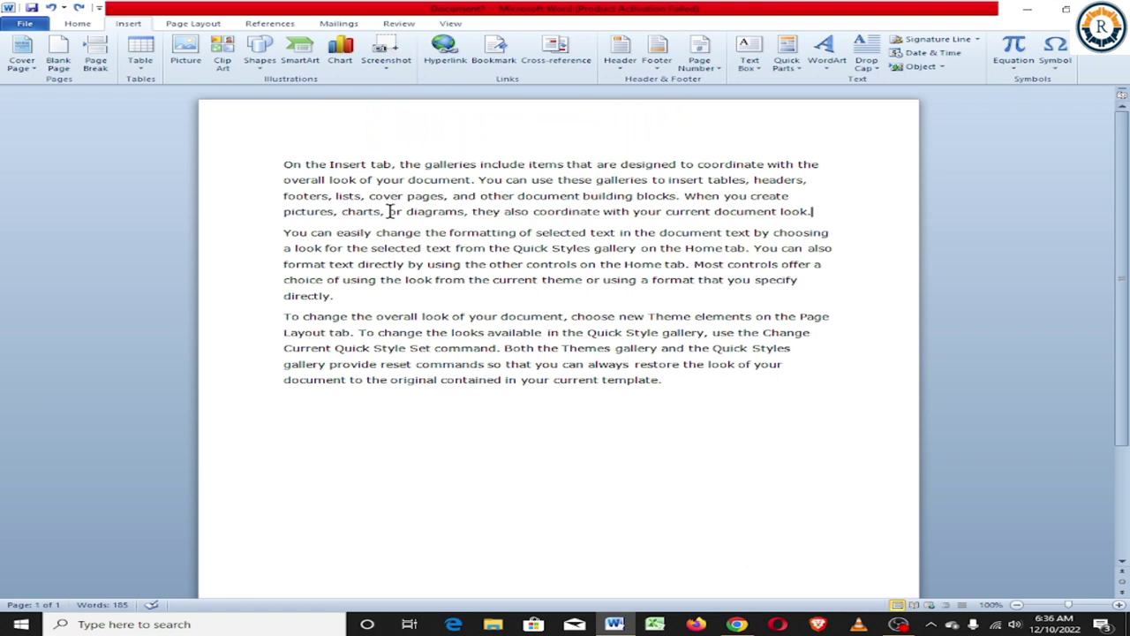
{"action": "left_click", "coordinate": [806, 212]}
{"action": "left_click", "coordinate": [812, 211]}
Add a bookmark named 1st after 'look.' in the first paragraph.
{"action": "left_click", "coordinate": [497, 55]}
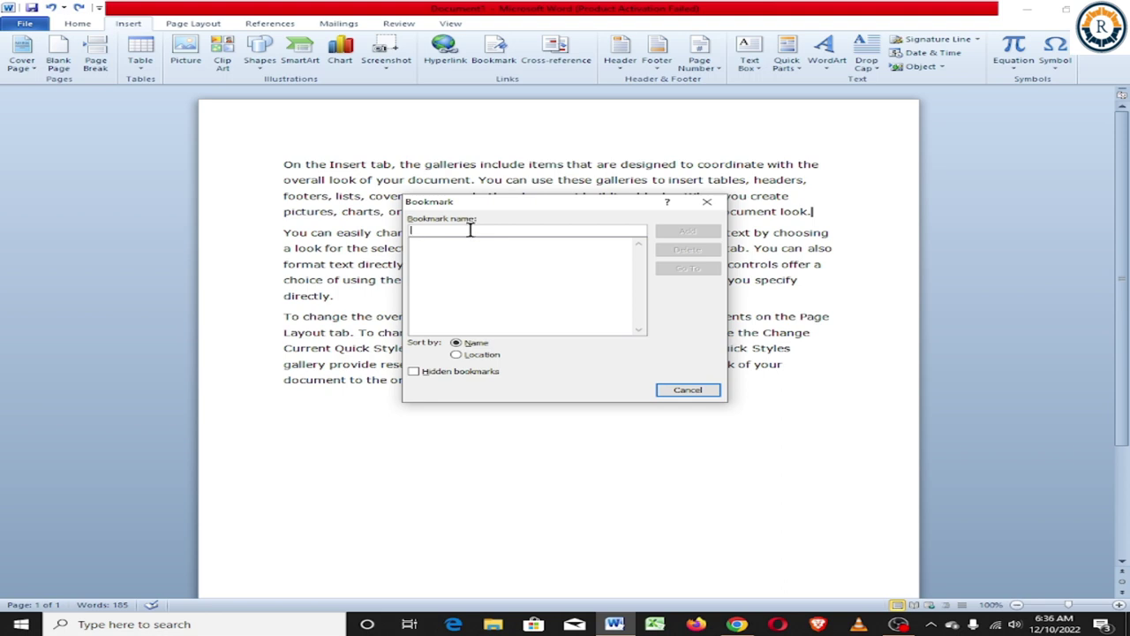
{"action": "type", "text": "1"}
{"action": "type", "text": "point"}
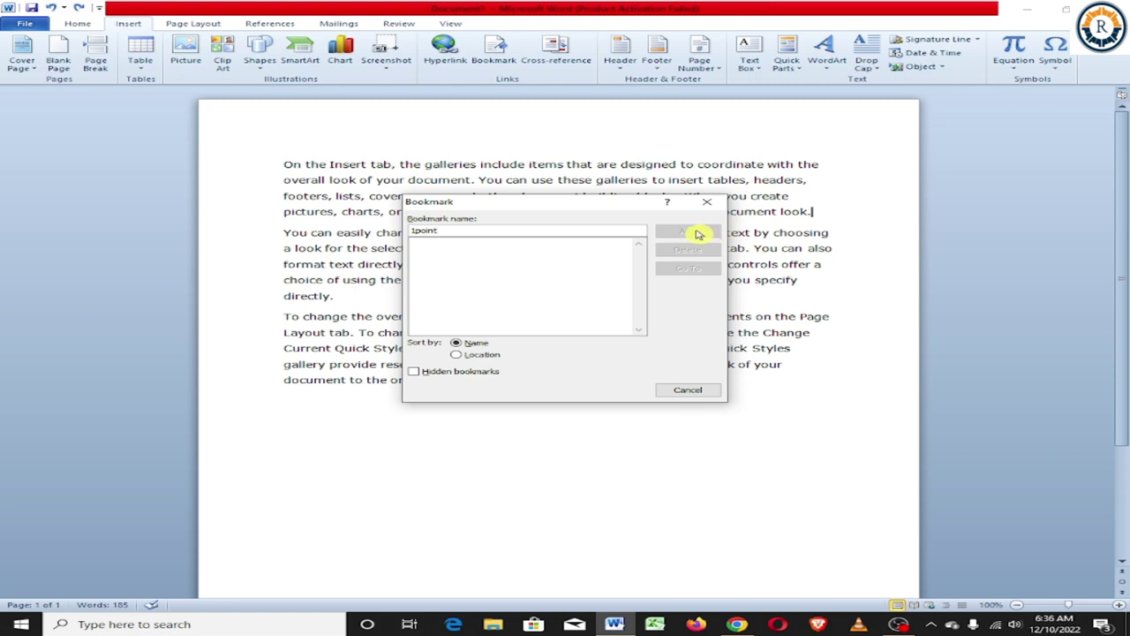
{"action": "left_click", "coordinate": [422, 231]}
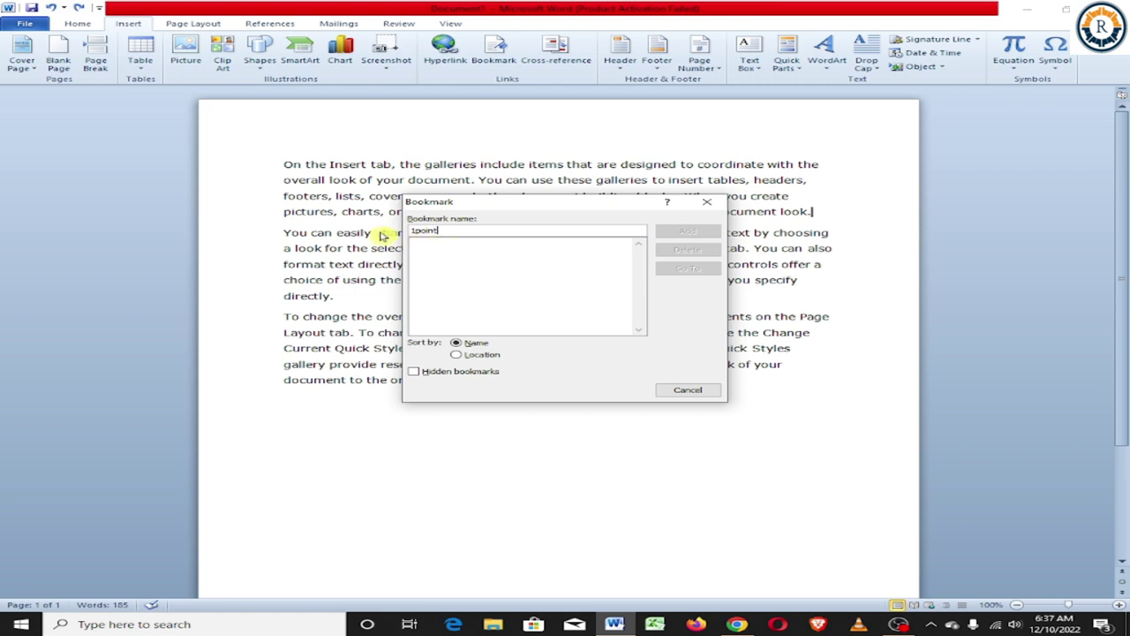
{"action": "key", "text": "BackSpace"}
{"action": "key", "text": "BackSpace"}
{"action": "key", "text": "BackSpace"}
{"action": "key", "text": "BackSpace"}
{"action": "key", "text": "BackSpace"}
{"action": "key", "text": "BackSpace"}
{"action": "type", "text": "1st"}
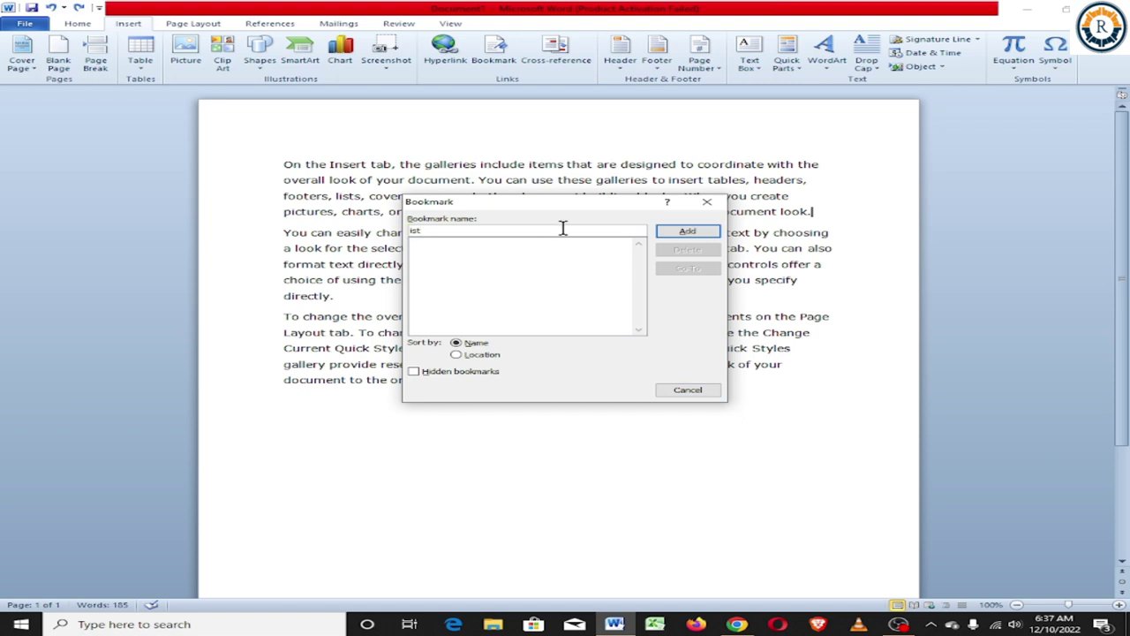
{"action": "left_click", "coordinate": [707, 231]}
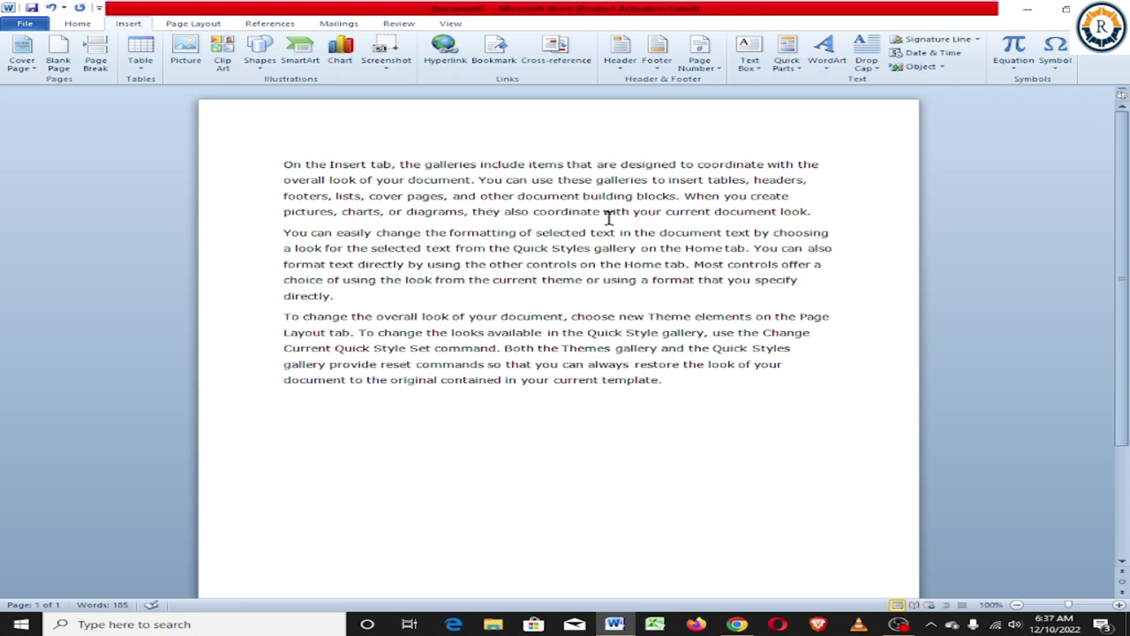
Add bookmarks IInd before 'Most' and IIIrd before 'Both'.
{"action": "left_click", "coordinate": [694, 263]}
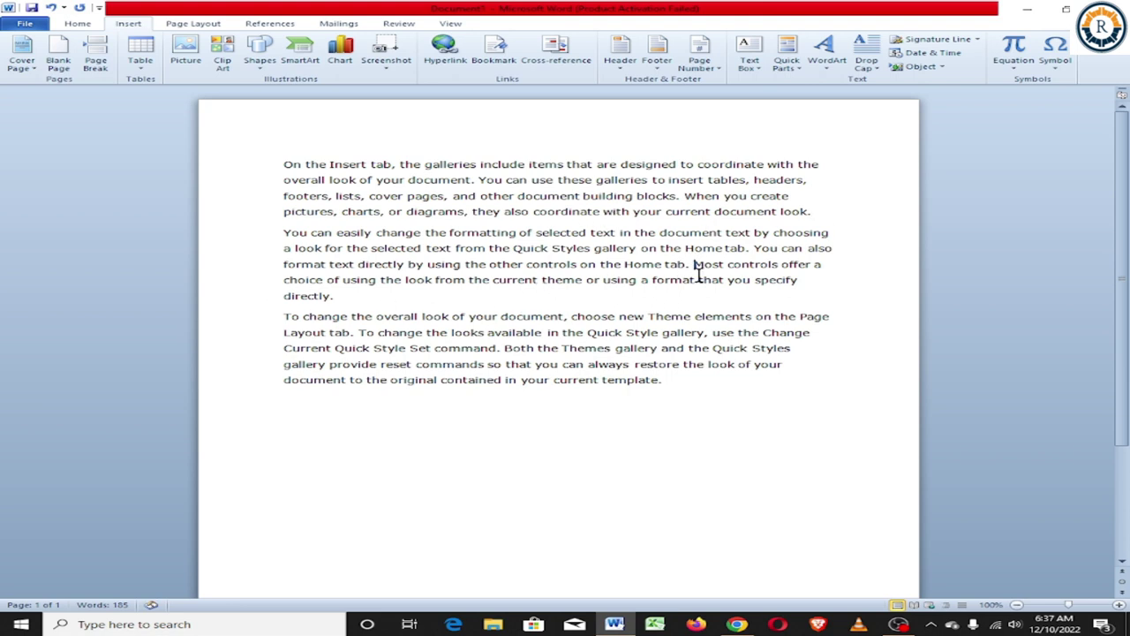
{"action": "left_click", "coordinate": [493, 49]}
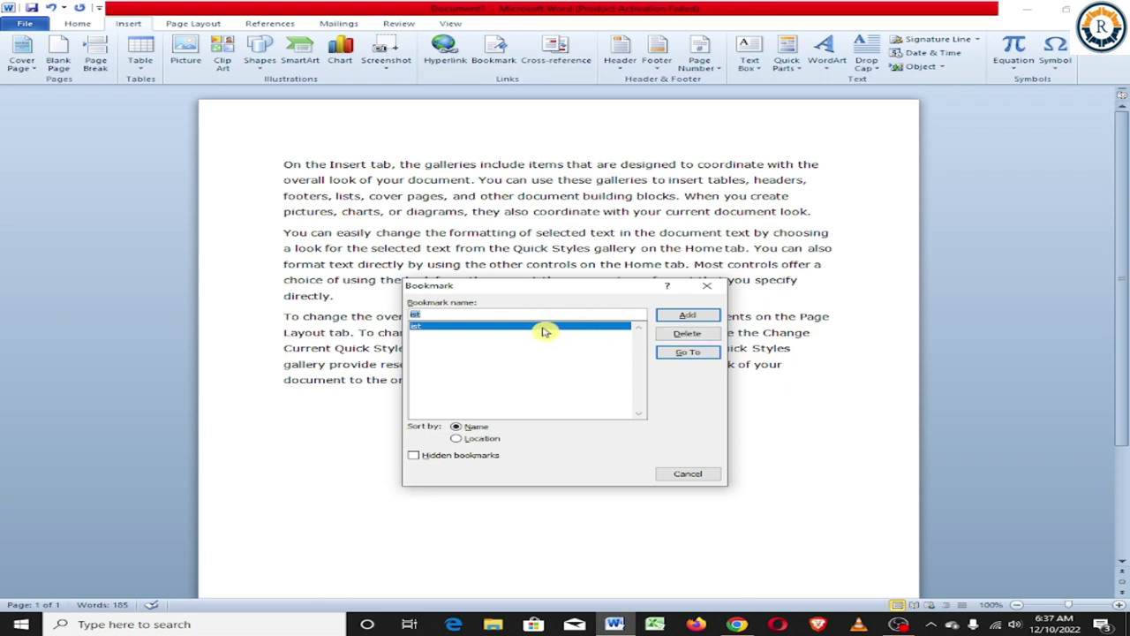
{"action": "left_click", "coordinate": [687, 317]}
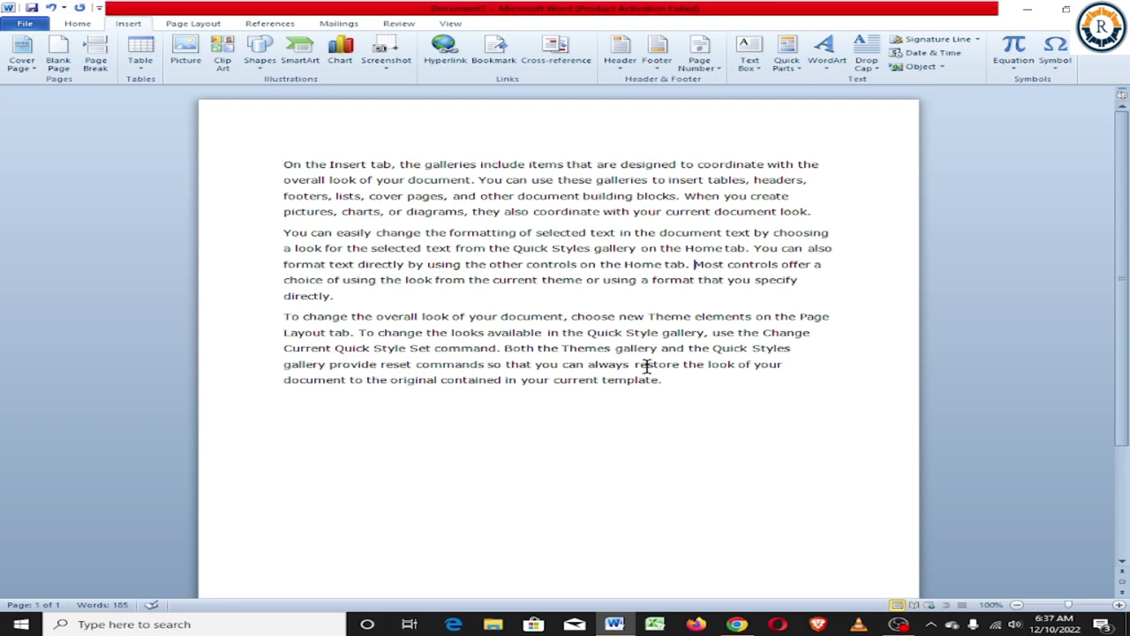
{"action": "double_click", "coordinate": [623, 366]}
{"action": "left_click", "coordinate": [504, 349]}
{"action": "left_click", "coordinate": [493, 48]}
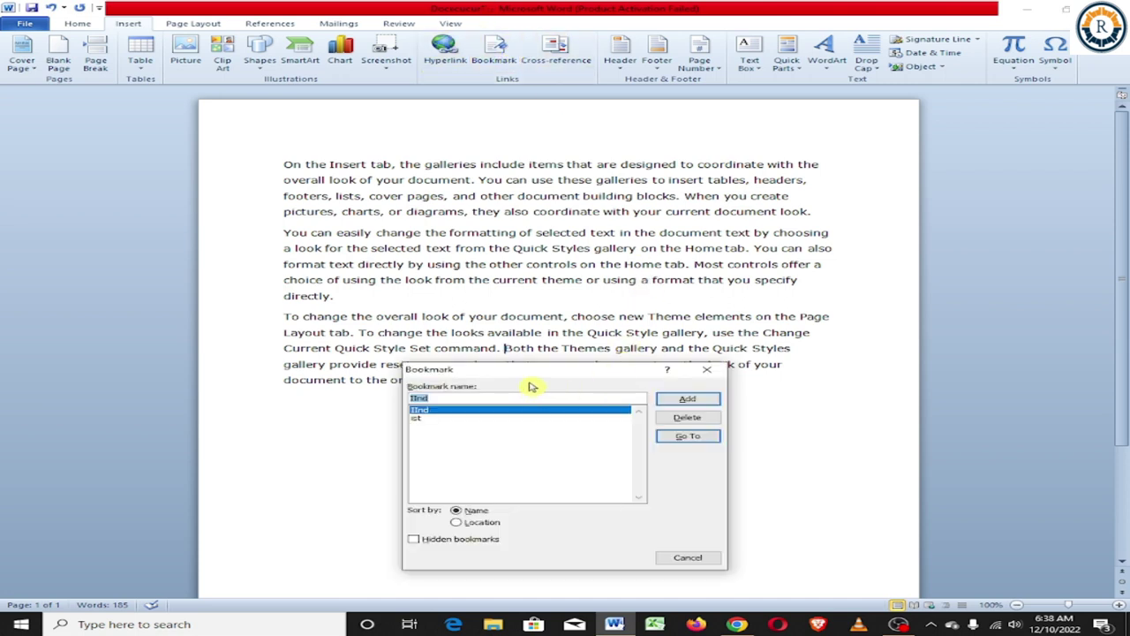
{"action": "type", "text": "IIIrd"}
{"action": "left_click", "coordinate": [688, 398]}
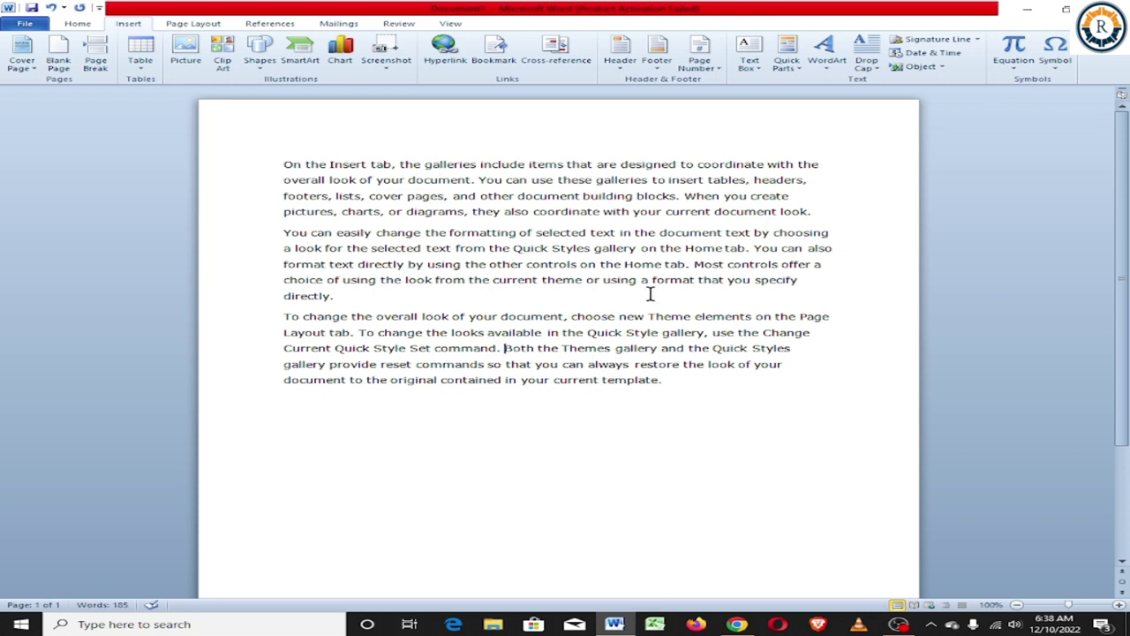
Use Go To in the Bookmark dialog to jump to Ist, then IInd, then select IIIrd.
{"action": "left_click", "coordinate": [731, 403]}
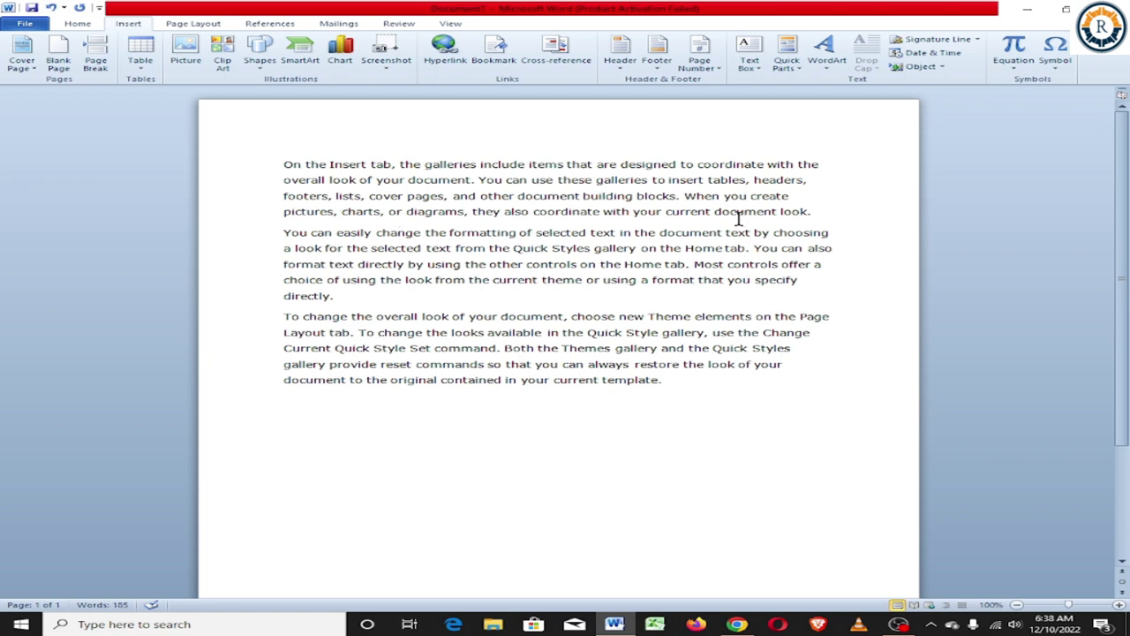
{"action": "left_click", "coordinate": [495, 53]}
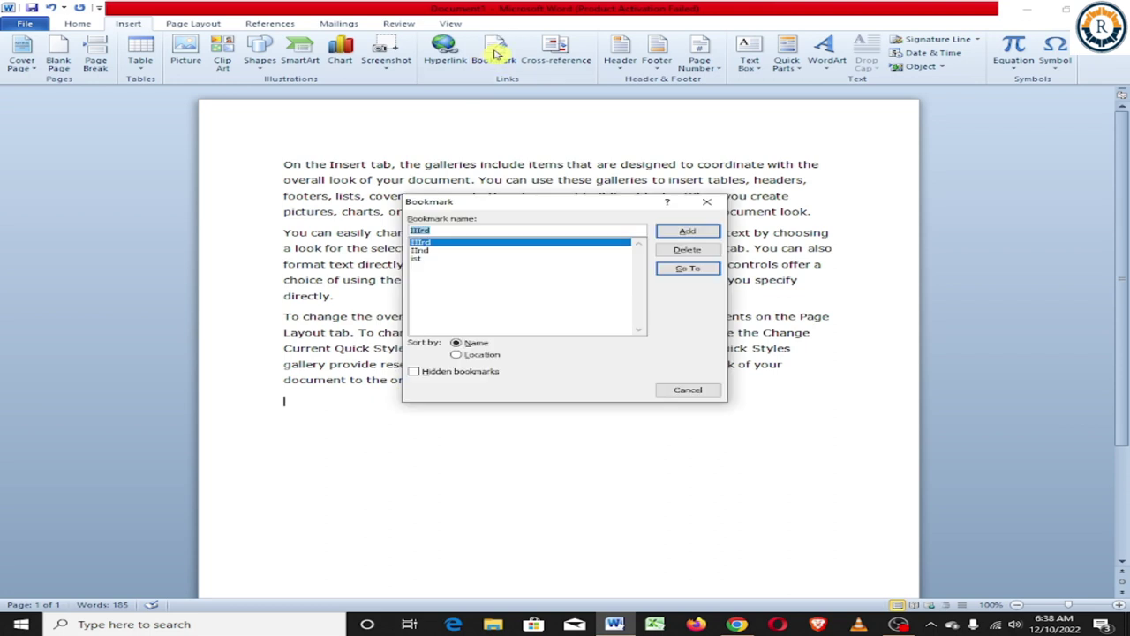
{"action": "left_click", "coordinate": [424, 259]}
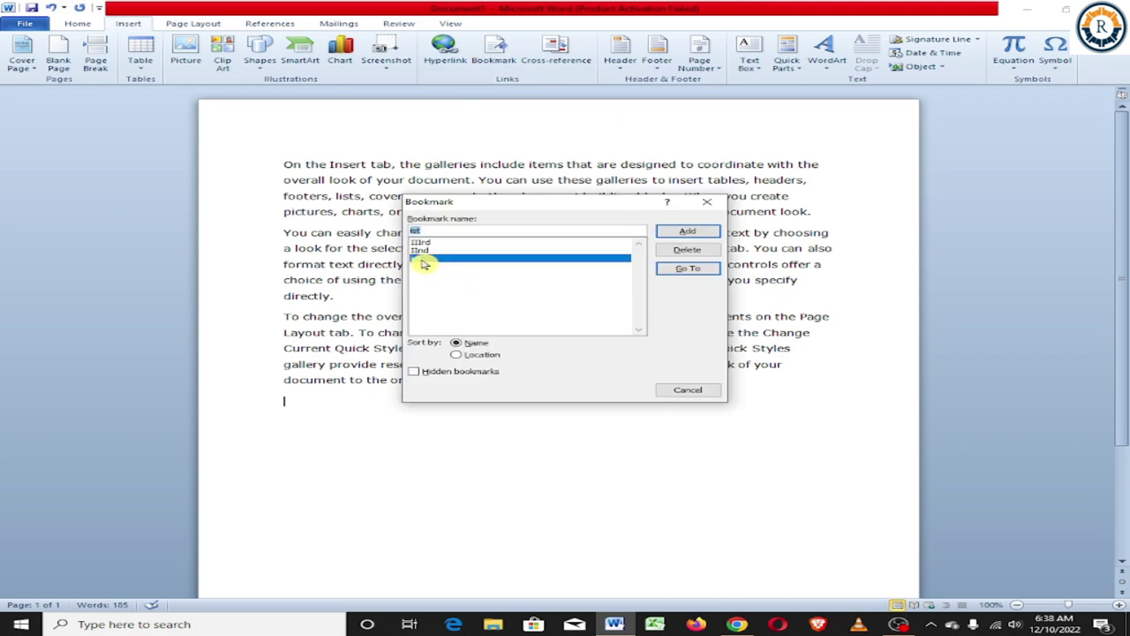
{"action": "left_click", "coordinate": [686, 272]}
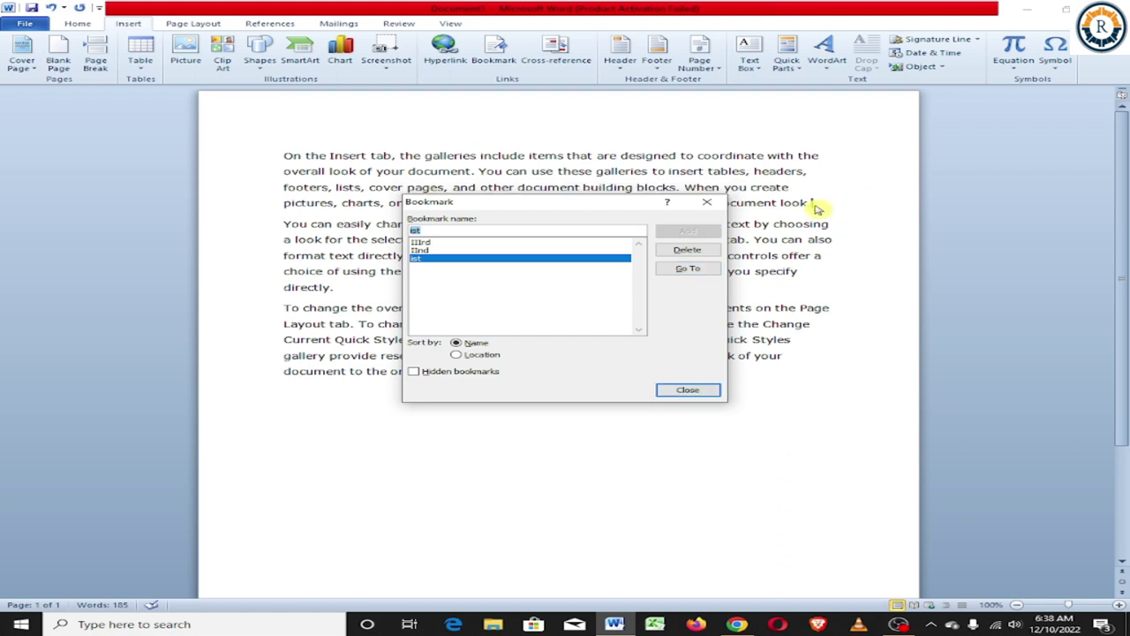
{"action": "left_click", "coordinate": [461, 251]}
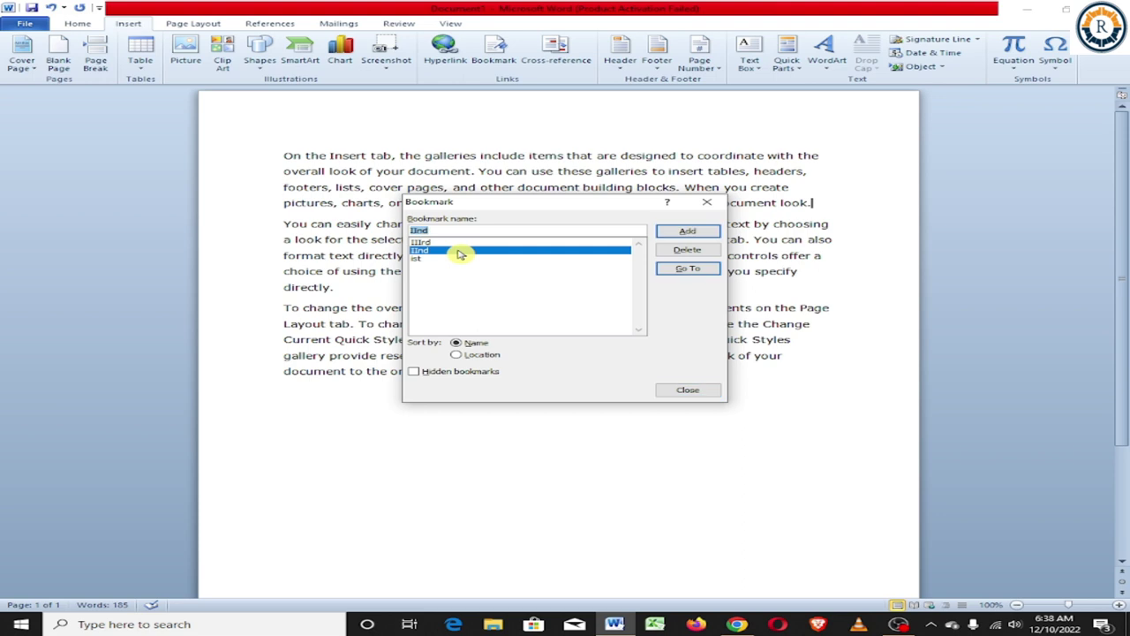
{"action": "left_click", "coordinate": [692, 270]}
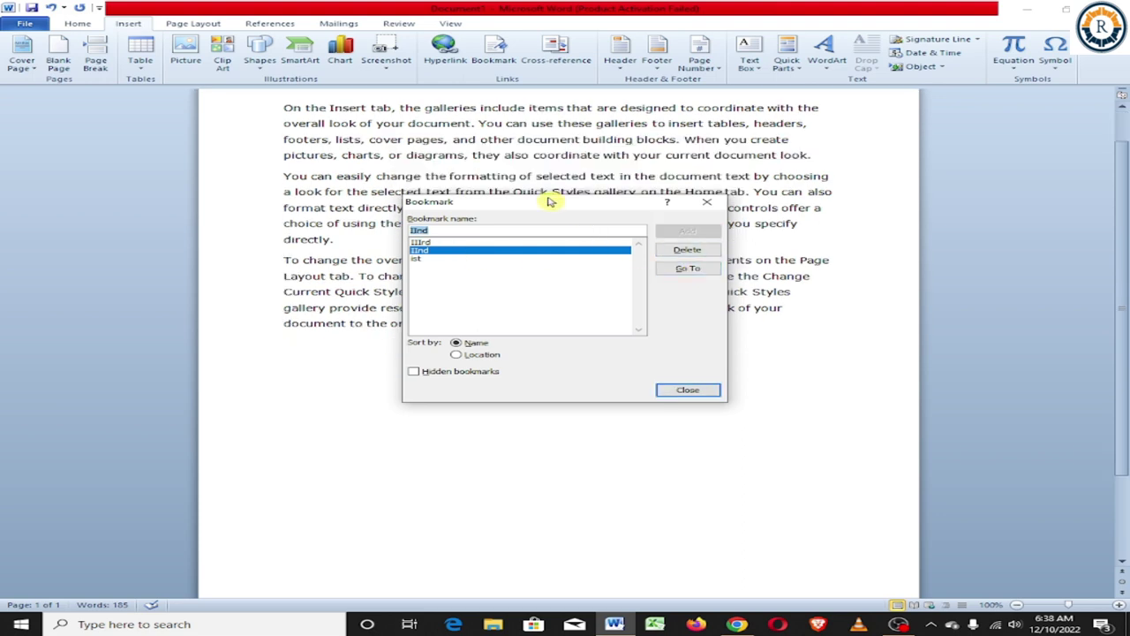
{"action": "left_click_drag", "start_coordinate": [546, 208], "coordinate": [594, 369]}
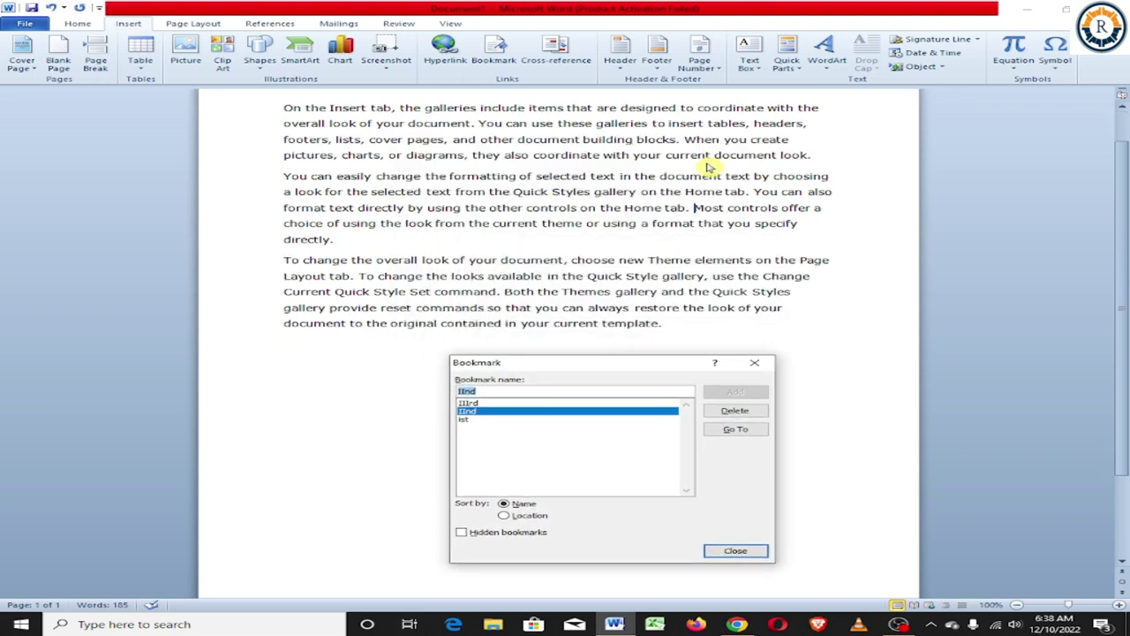
{"action": "key", "text": "Up"}
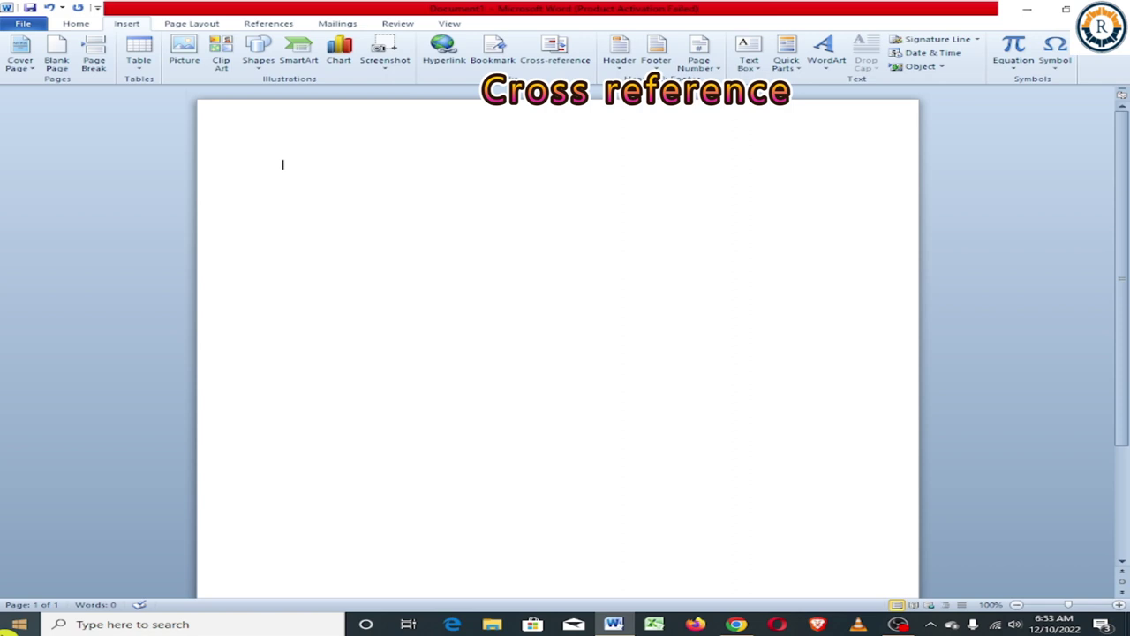
Type COMPUTER, STORAGE, SOFTWARE, INPUT, OUTPUT and DOCUMENT DETAILS, each on its own blank page.
{"action": "type", "text": "c"}
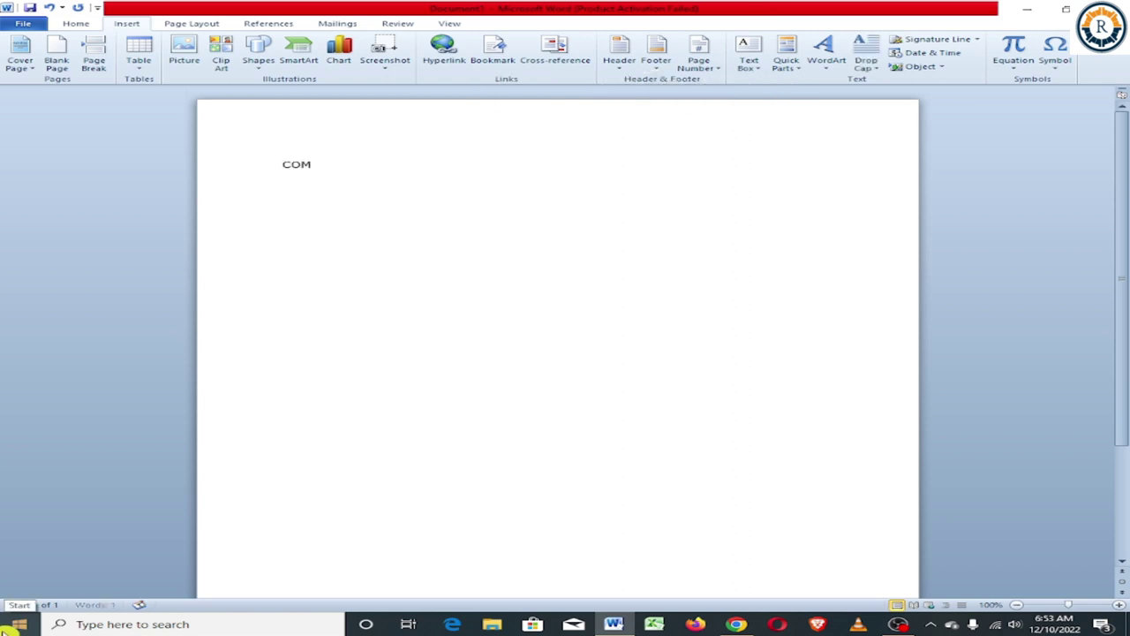
{"action": "type", "text": "TER"}
{"action": "left_click", "coordinate": [57, 53]}
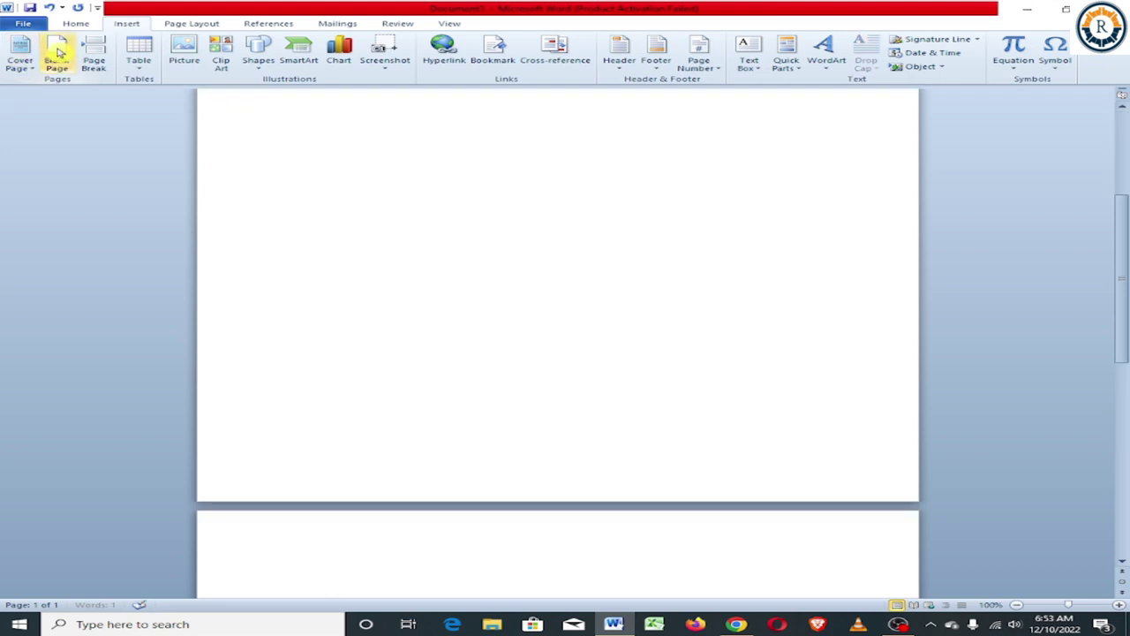
{"action": "type", "text": "STORAGE"}
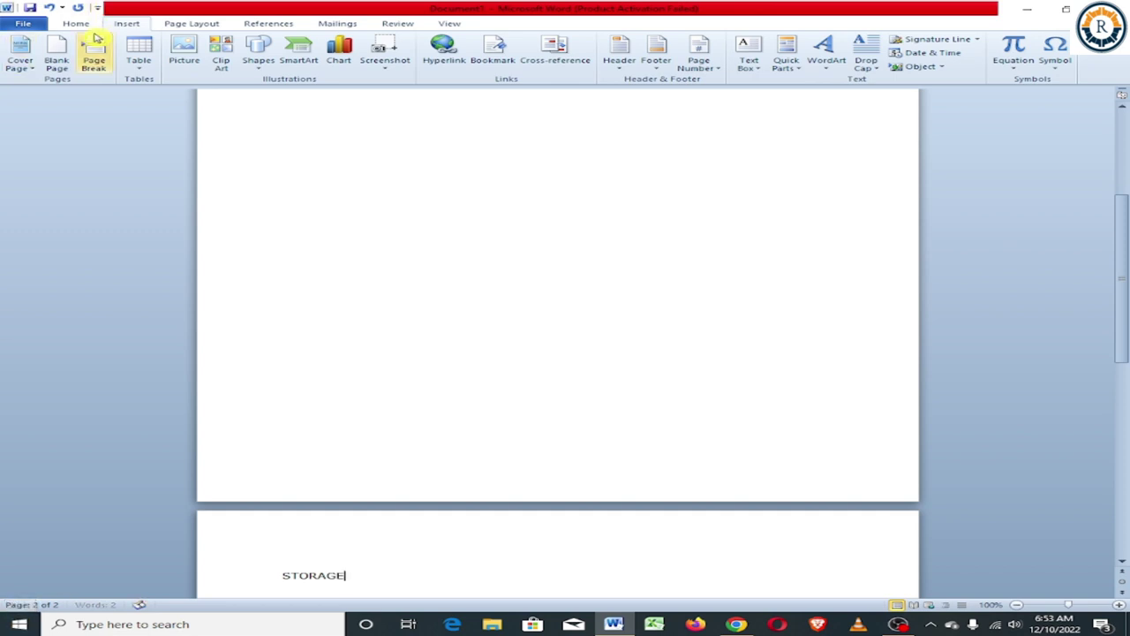
{"action": "left_click", "coordinate": [55, 51]}
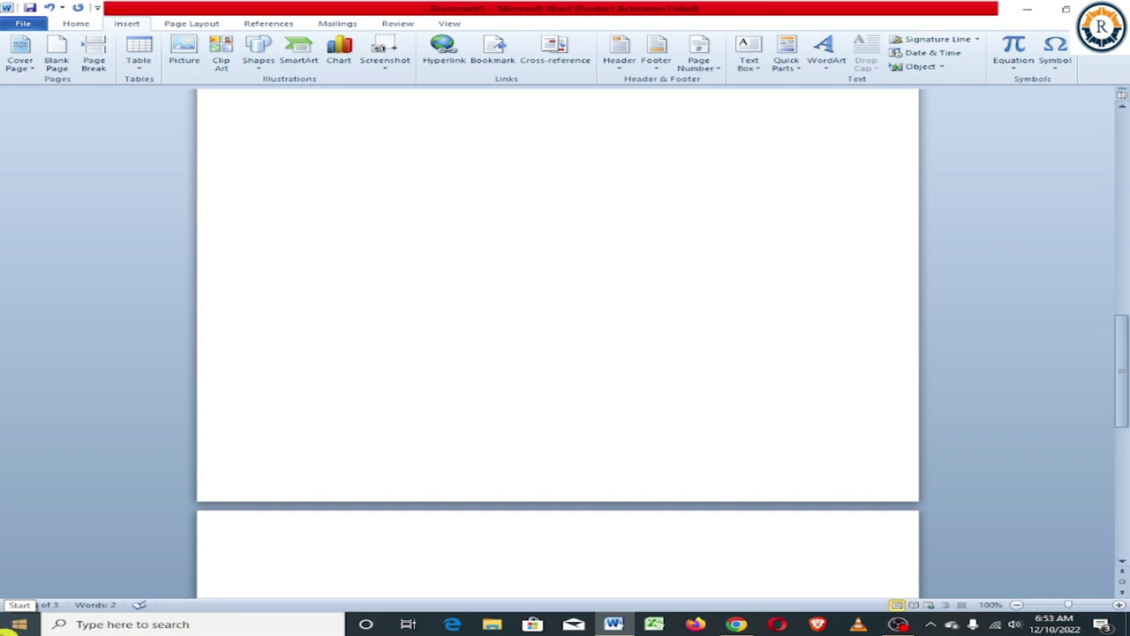
{"action": "type", "text": "SOFTWARE"}
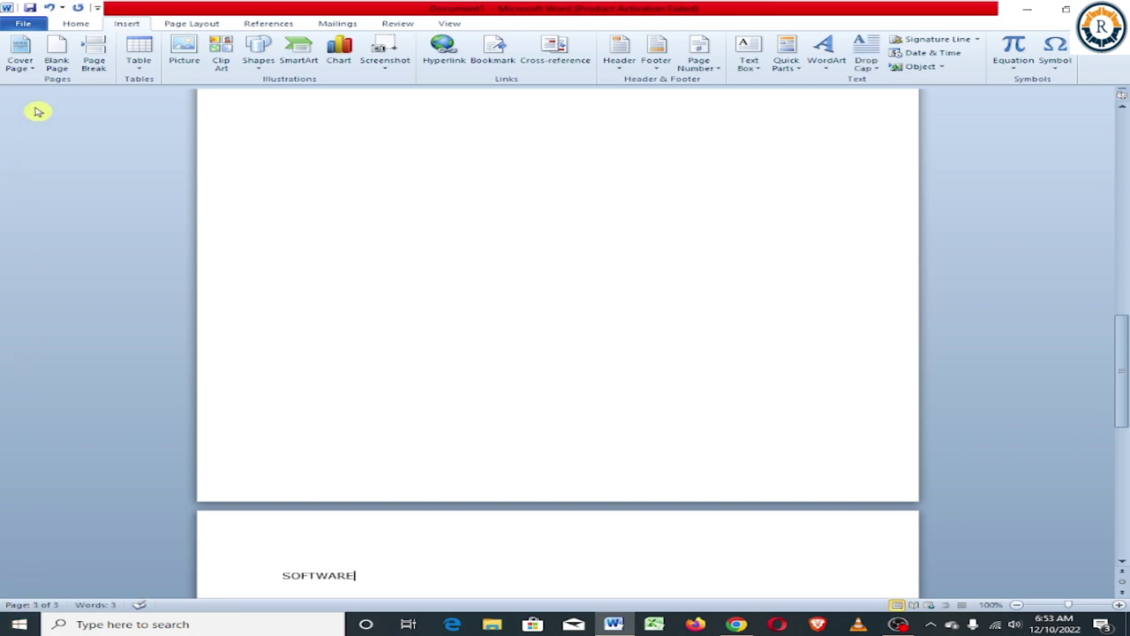
{"action": "left_click", "coordinate": [53, 54]}
{"action": "type", "text": "INPUT"}
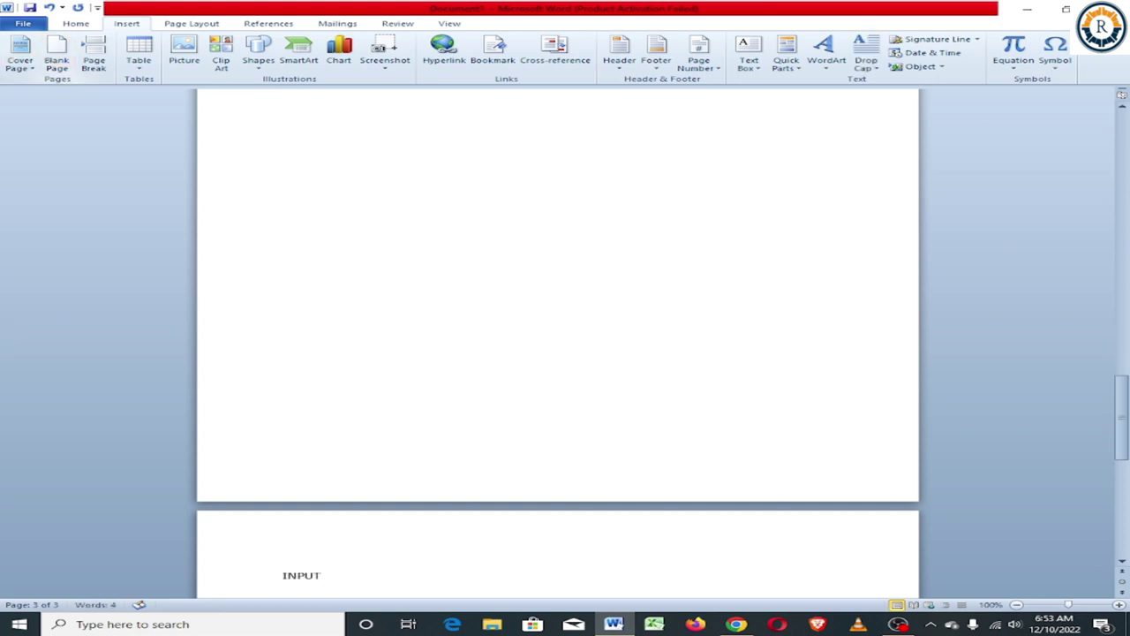
{"action": "left_click", "coordinate": [56, 53]}
{"action": "mouse_move", "coordinate": [4, 255]}
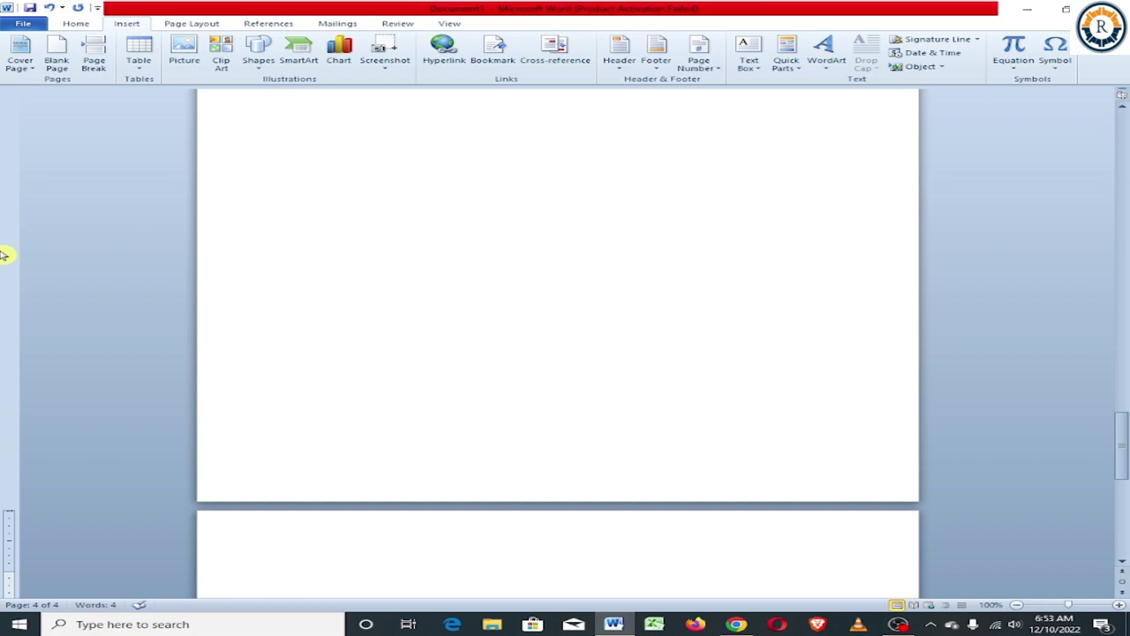
{"action": "type", "text": "OUTPUT"}
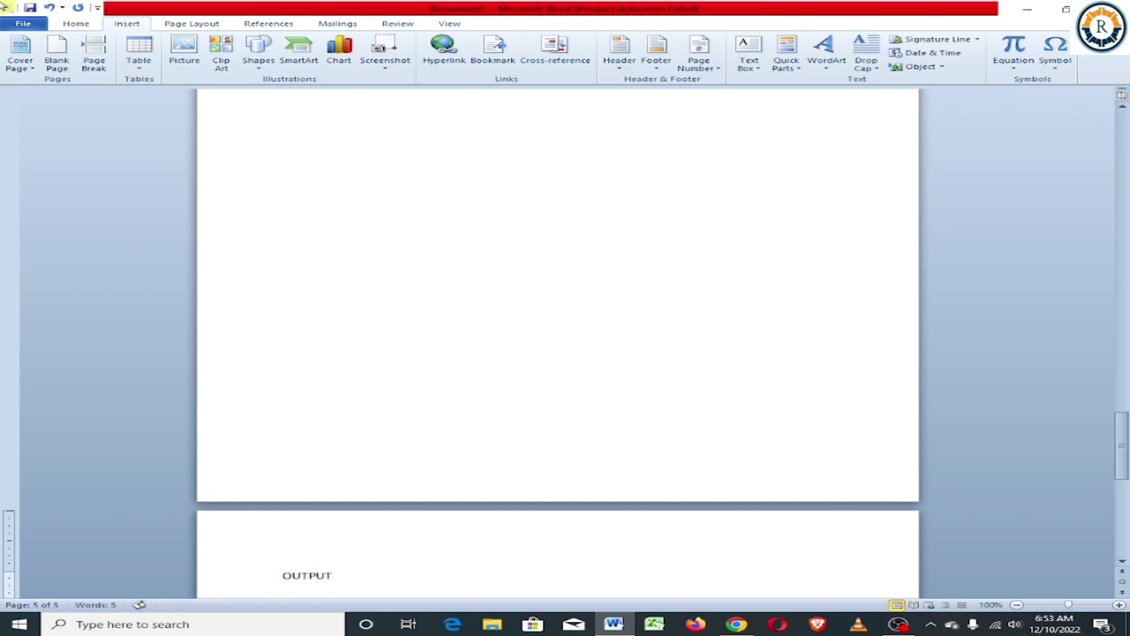
{"action": "left_click", "coordinate": [53, 55]}
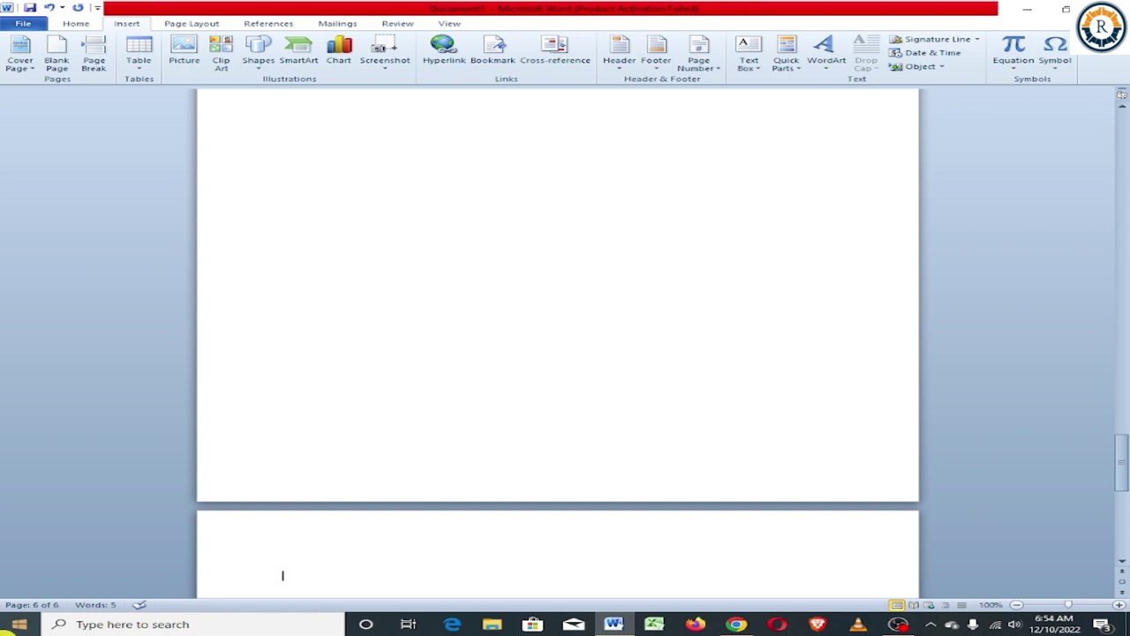
{"action": "type", "text": "DOCUMENT DETAILS"}
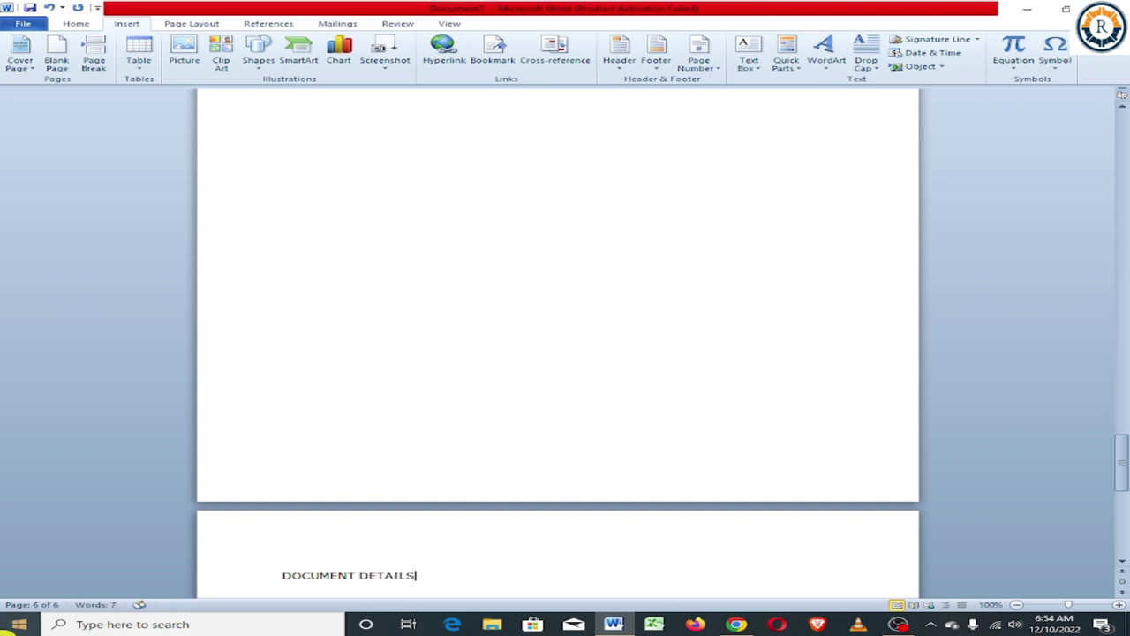
Generate sample paragraphs under COMPUTER with =RAND().
{"action": "key", "text": "Return"}
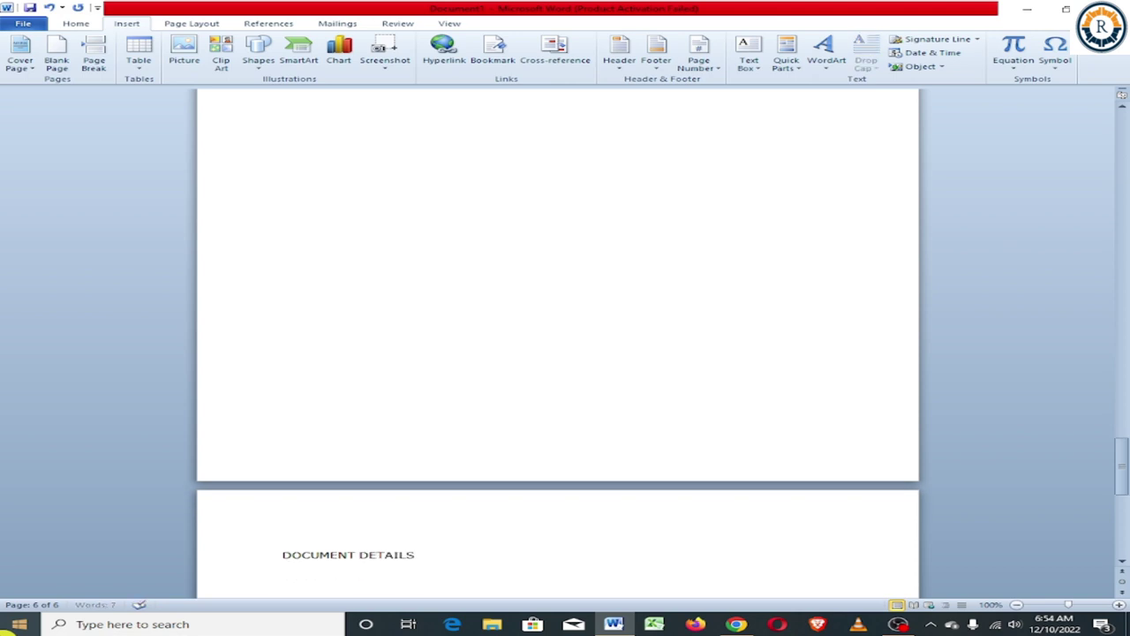
{"action": "scroll", "coordinate": [341, 380], "scroll_direction": "up", "scroll_amount": 12}
{"action": "scroll", "coordinate": [394, 319], "scroll_direction": "up", "scroll_amount": 7}
{"action": "scroll", "coordinate": [389, 291], "scroll_direction": "up", "scroll_amount": 10}
{"action": "scroll", "coordinate": [385, 274], "scroll_direction": "up", "scroll_amount": 9}
{"action": "scroll", "coordinate": [382, 269], "scroll_direction": "up", "scroll_amount": 12}
{"action": "scroll", "coordinate": [380, 258], "scroll_direction": "up", "scroll_amount": 7}
{"action": "scroll", "coordinate": [385, 254], "scroll_direction": "up", "scroll_amount": 10}
{"action": "scroll", "coordinate": [390, 245], "scroll_direction": "up", "scroll_amount": 4}
{"action": "scroll", "coordinate": [366, 235], "scroll_direction": "up", "scroll_amount": 9}
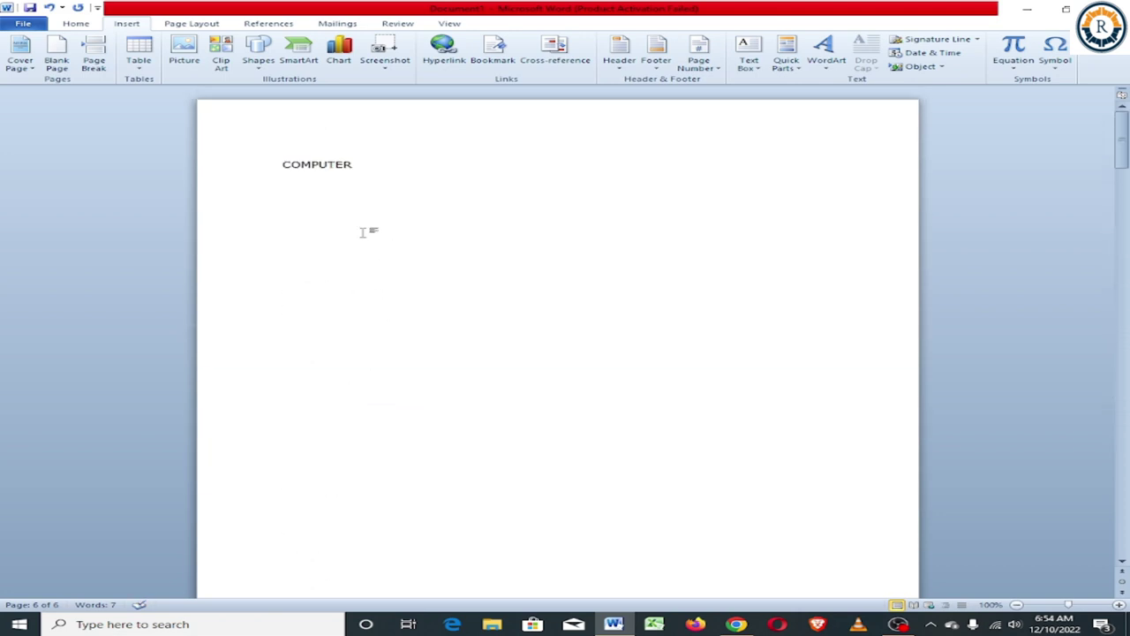
{"action": "key", "text": "Return"}
{"action": "type", "text": "=R"}
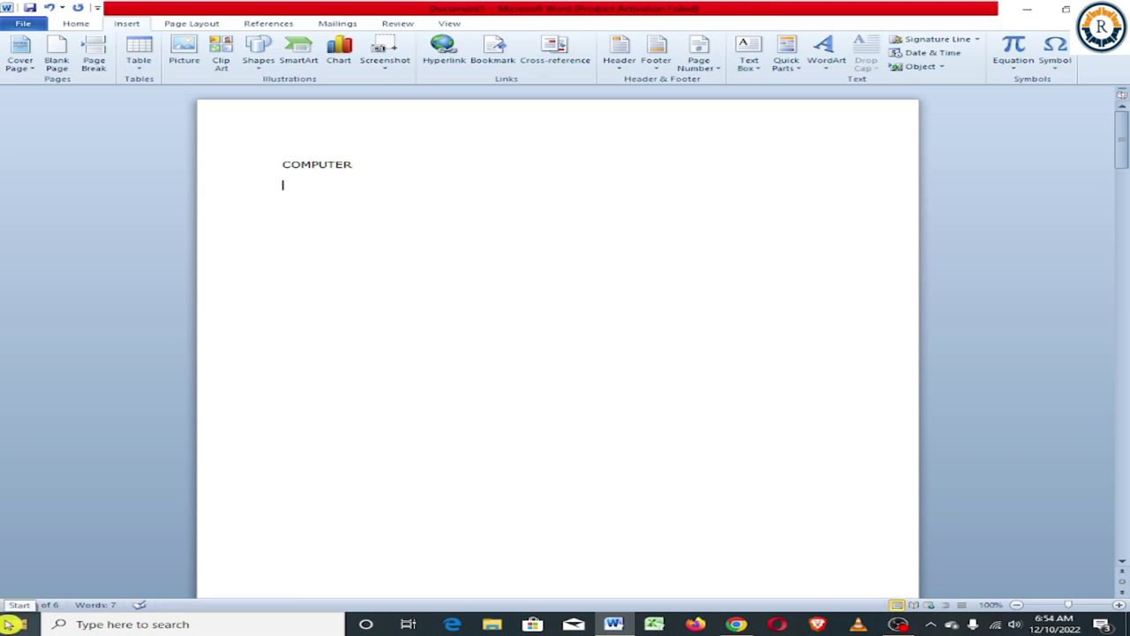
{"action": "type", "text": "AN"}
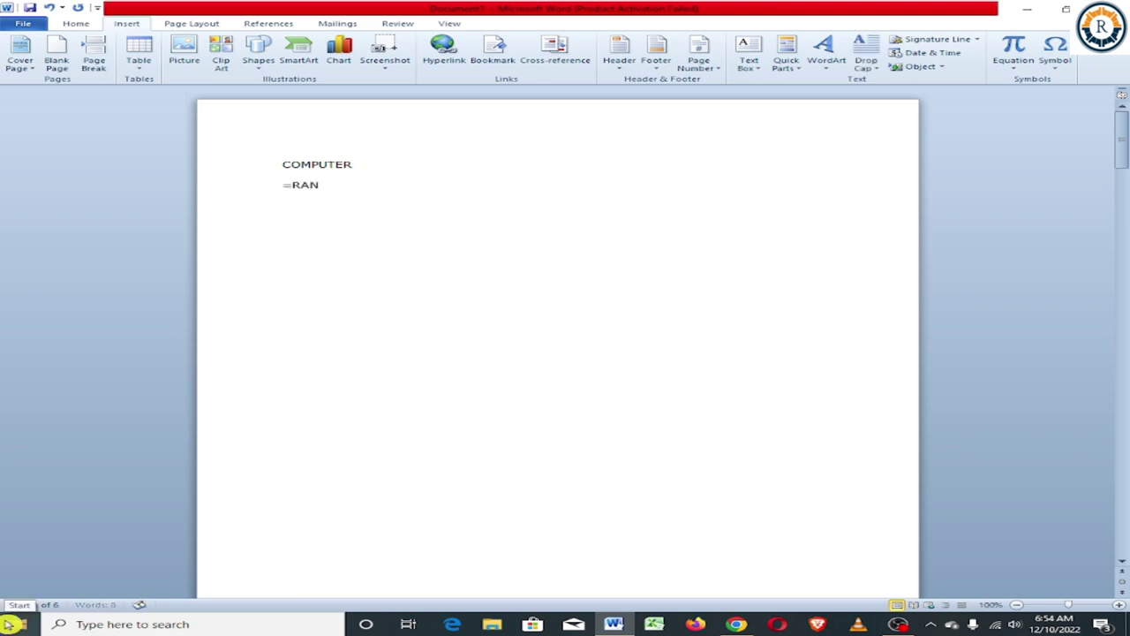
{"action": "type", "text": "D()"}
{"action": "key", "text": "shift+Left"}
{"action": "key", "text": "shift+Left"}
{"action": "key", "text": "shift+Left"}
{"action": "key", "text": "shift+Left"}
{"action": "key", "text": "shift+Left"}
{"action": "key", "text": "shift+Left"}
{"action": "key", "text": "shift+Left"}
{"action": "key", "text": "Right"}
{"action": "key", "text": "Return"}
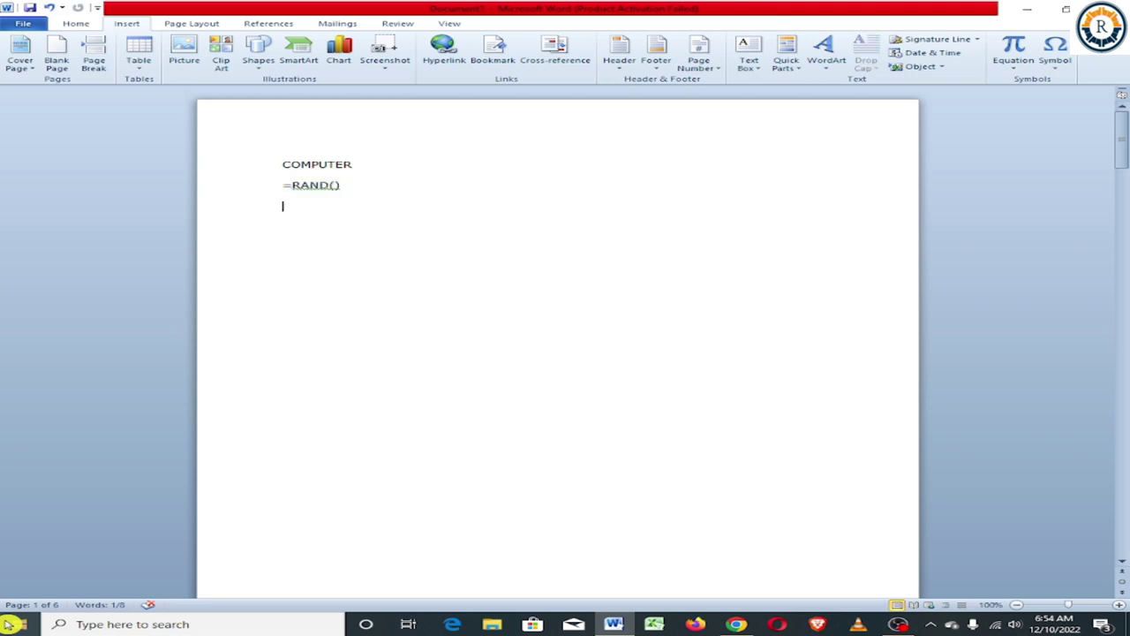
{"action": "key", "text": "Return"}
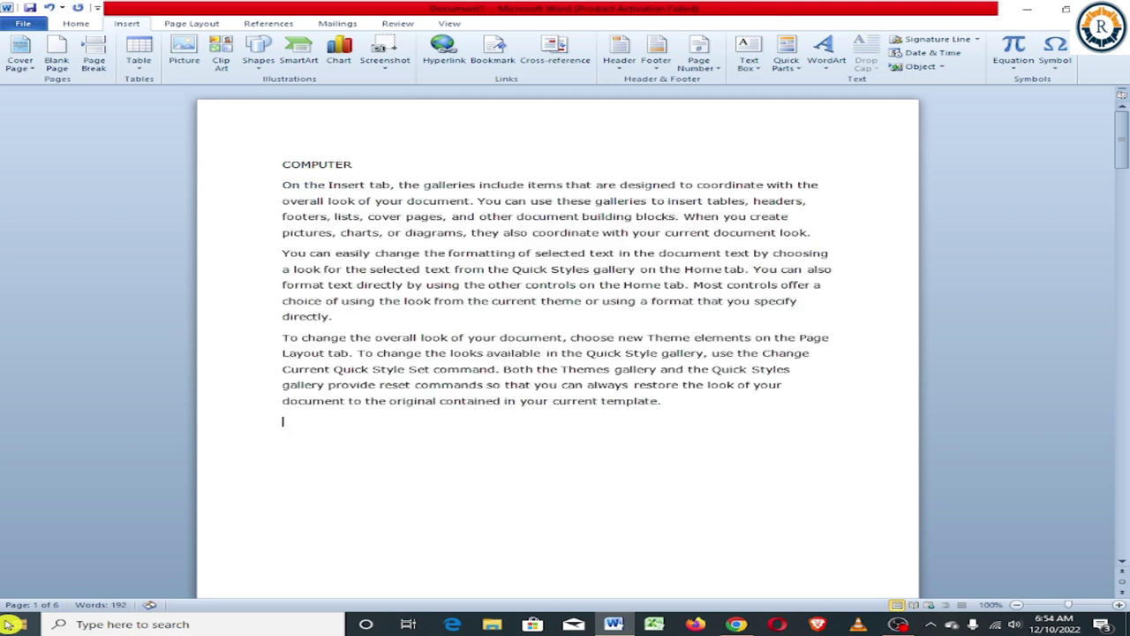
Paste the sample paragraphs under the INPUT and OUTPUT headings.
{"action": "scroll", "coordinate": [409, 315], "scroll_direction": "down", "scroll_amount": 3}
{"action": "scroll", "coordinate": [416, 371], "scroll_direction": "down", "scroll_amount": 8}
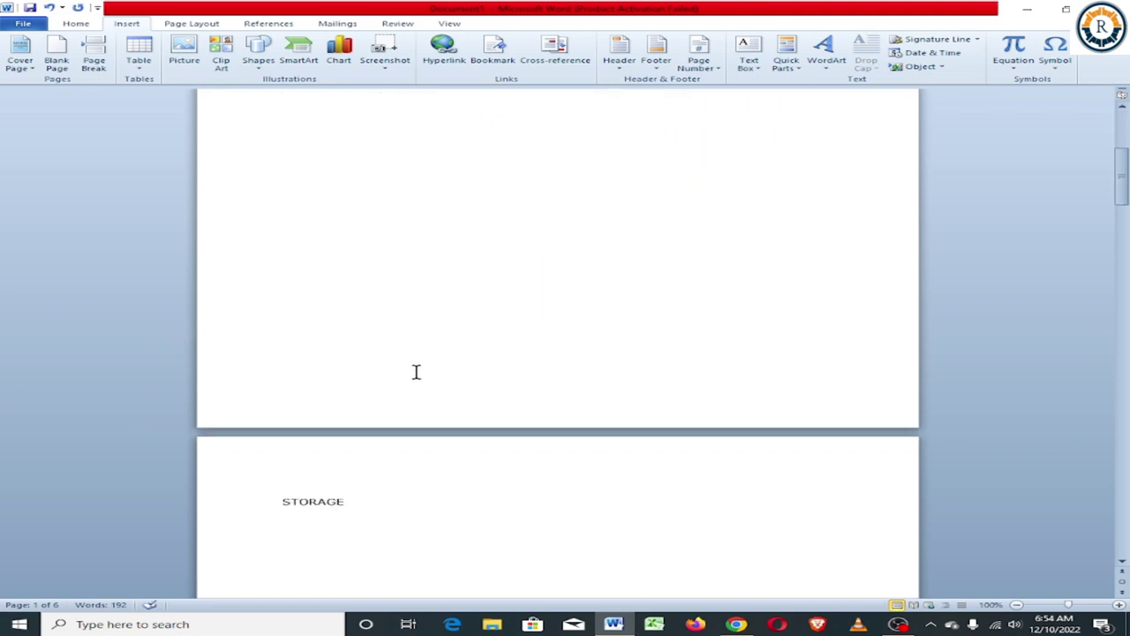
{"action": "scroll", "coordinate": [310, 480], "scroll_direction": "down", "scroll_amount": 1}
{"action": "scroll", "coordinate": [301, 477], "scroll_direction": "down", "scroll_amount": 3}
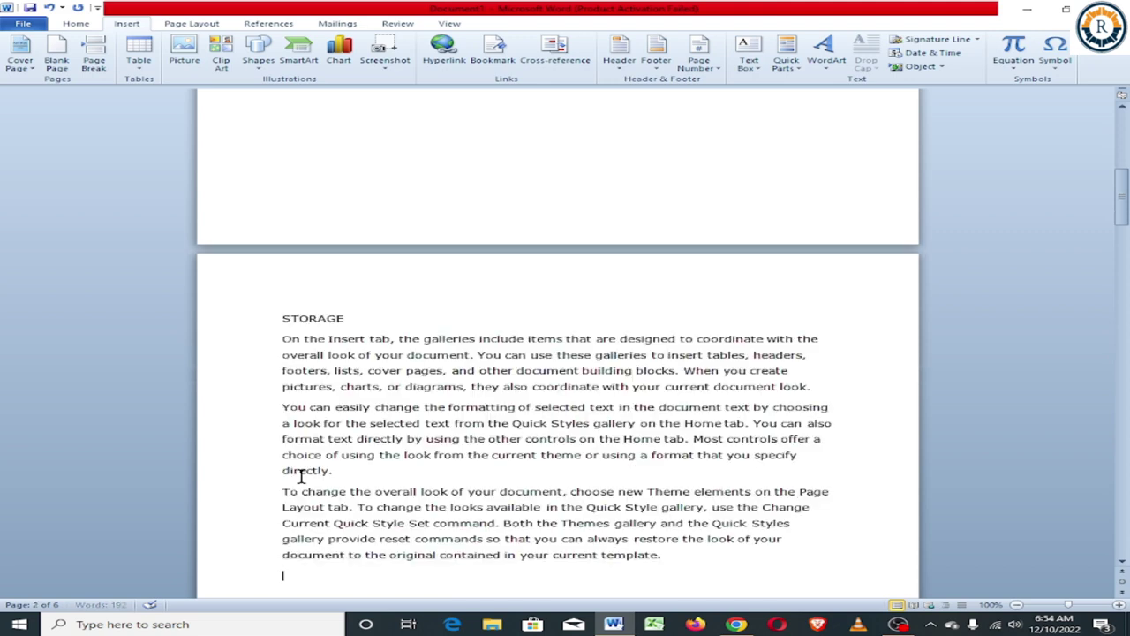
{"action": "scroll", "coordinate": [301, 477], "scroll_direction": "down", "scroll_amount": 5}
{"action": "scroll", "coordinate": [300, 473], "scroll_direction": "down", "scroll_amount": 13}
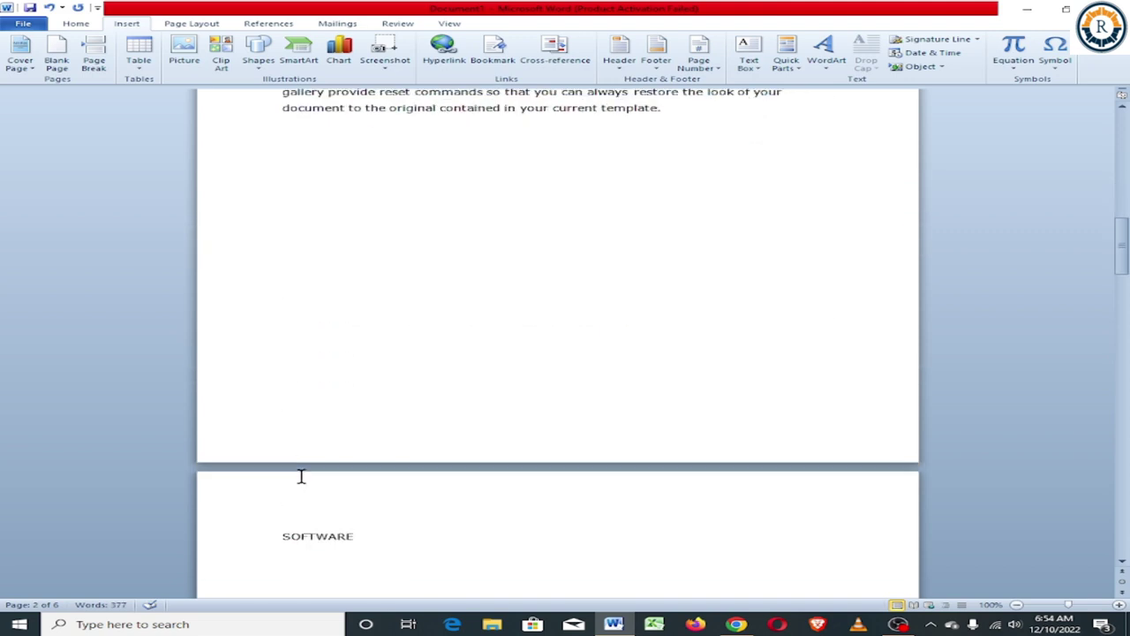
{"action": "scroll", "coordinate": [305, 477], "scroll_direction": "down", "scroll_amount": 2}
{"action": "scroll", "coordinate": [309, 481], "scroll_direction": "down", "scroll_amount": 3}
{"action": "scroll", "coordinate": [307, 477], "scroll_direction": "down", "scroll_amount": 3}
{"action": "scroll", "coordinate": [306, 476], "scroll_direction": "down", "scroll_amount": 15}
{"action": "scroll", "coordinate": [304, 469], "scroll_direction": "down", "scroll_amount": 4}
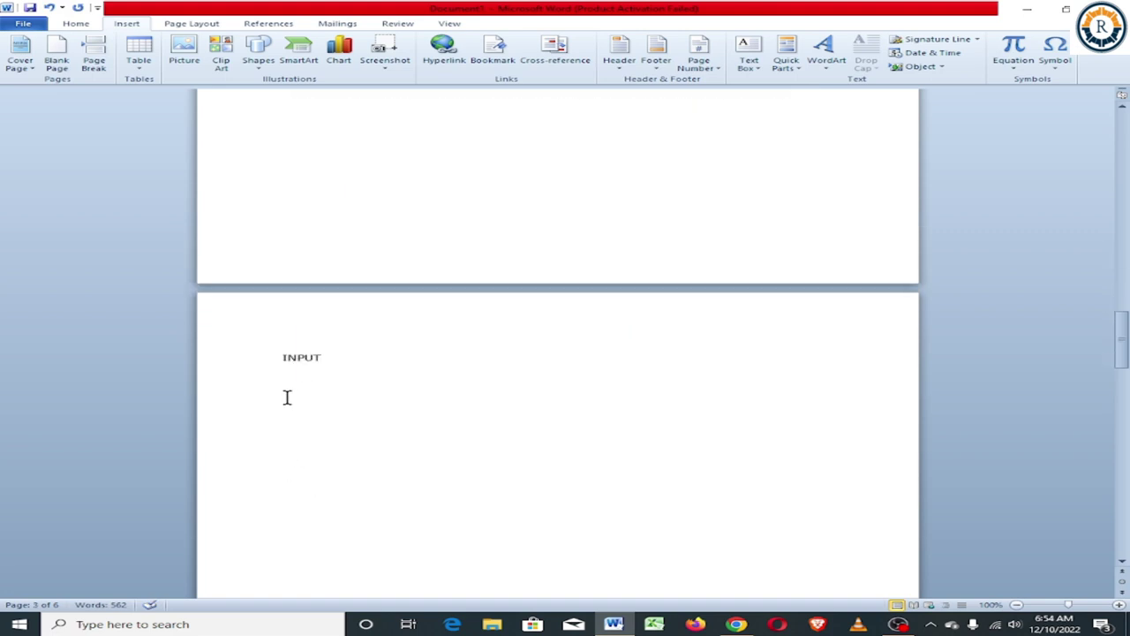
{"action": "type", "text": "On the Insert tab, the galleries include items that are designed to coordinate with the overall look of your document. You can use these galleries to insert tables, headers, footers, lists, cover pages, and other document building blocks. When you create pictures, charts, or diagrams, they also coordinate with your current document look. You can easily change the formatting of selected text in the document text by choosing a look for the selected text from the Quick Styles gallery on the Home tab. You can also format text directly by using the other controls on the Home tab. Most controls offer a choice of using the look from the current theme or using a format that you specify directly. To change the overall look of your document, choose new Theme elements on the Page Layout tab. To change the looks available in the Quick Style gallery, use the Change Current Quick Style Set command. Both the Themes gallery and the Quick Styles gallery provide reset commands so that you can always restore the look of your document to the original contained in your current template."}
{"action": "scroll", "coordinate": [287, 396], "scroll_direction": "down", "scroll_amount": 2}
{"action": "scroll", "coordinate": [291, 394], "scroll_direction": "down", "scroll_amount": 6}
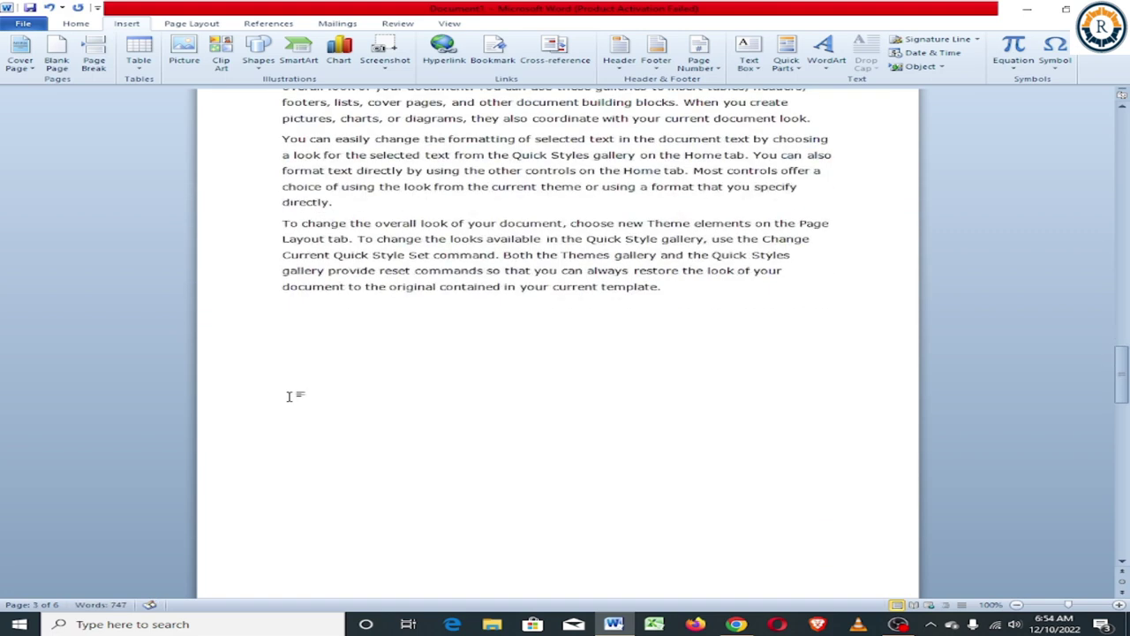
{"action": "scroll", "coordinate": [289, 396], "scroll_direction": "down", "scroll_amount": 15}
{"action": "type", "text": "On the Insert tab, the galleries include items that are designed to coordinate with the overall look of your document. You can use these galleries to insert tables, headers, footers, lists, cover pages, and other document building blocks. When you create pictures, charts, or diagrams, they also coordinate with your current document look. You can easily change the formatting of selected text in the document text by choosing a look for the selected text from the Quick Styles gallery on the Home tab. You can also format text directly by using the other controls on the Home tab. Most controls offer a choice of using the look from the current theme or using a format that you specify directly. To change the overall look of your document, choose new Theme elements on the Page Layout tab. To change the looks available in the Quick Style gallery, use the Change Current Quick Style Set command. Both the Themes gallery and the Quick Styles gallery provide reset commands so that you can always restore the look of your document to the original contained in your current template."}
{"action": "scroll", "coordinate": [295, 333], "scroll_direction": "down", "scroll_amount": 2}
{"action": "scroll", "coordinate": [295, 333], "scroll_direction": "down", "scroll_amount": 5}
{"action": "scroll", "coordinate": [295, 333], "scroll_direction": "down", "scroll_amount": 3}
{"action": "scroll", "coordinate": [528, 306], "scroll_direction": "up", "scroll_amount": 3}
{"action": "scroll", "coordinate": [472, 252], "scroll_direction": "up", "scroll_amount": 10}
{"action": "scroll", "coordinate": [482, 224], "scroll_direction": "up", "scroll_amount": 9}
{"action": "scroll", "coordinate": [472, 178], "scroll_direction": "up", "scroll_amount": 6}
{"action": "scroll", "coordinate": [462, 187], "scroll_direction": "up", "scroll_amount": 10}
{"action": "scroll", "coordinate": [386, 185], "scroll_direction": "up", "scroll_amount": 5}
{"action": "scroll", "coordinate": [403, 189], "scroll_direction": "up", "scroll_amount": 9}
{"action": "scroll", "coordinate": [402, 190], "scroll_direction": "up", "scroll_amount": 6}
{"action": "scroll", "coordinate": [407, 184], "scroll_direction": "up", "scroll_amount": 5}
{"action": "scroll", "coordinate": [397, 169], "scroll_direction": "up", "scroll_amount": 10}
{"action": "scroll", "coordinate": [397, 169], "scroll_direction": "up", "scroll_amount": 2}
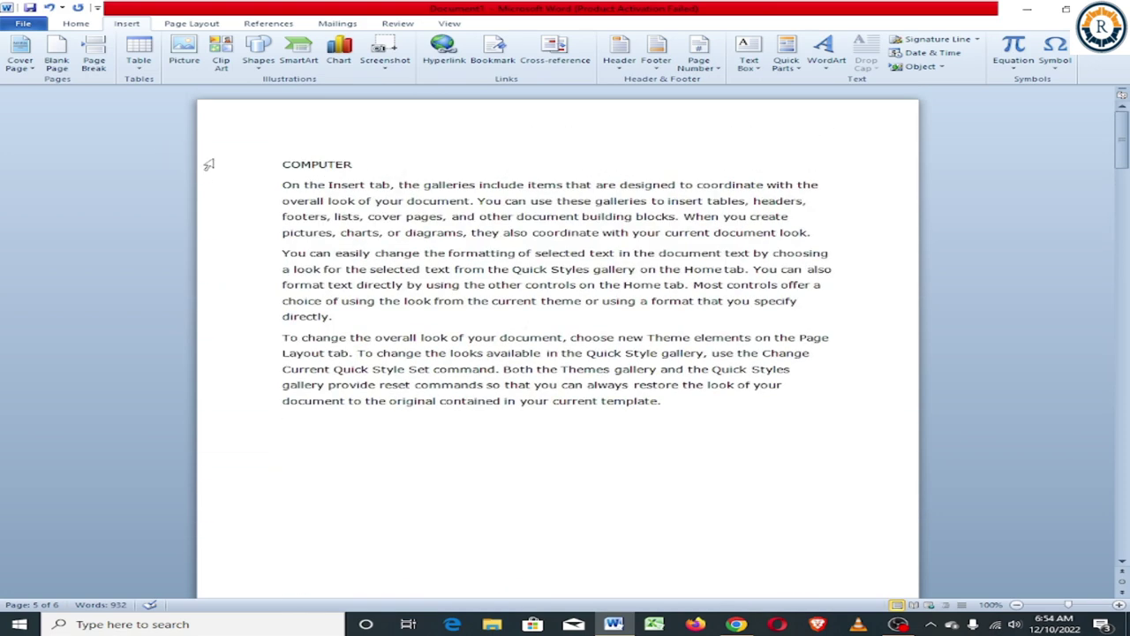
Apply Heading 2 to the COMPUTER, STORAGE and SOFTWARE titles.
{"action": "left_click_drag", "start_coordinate": [276, 165], "coordinate": [378, 171]}
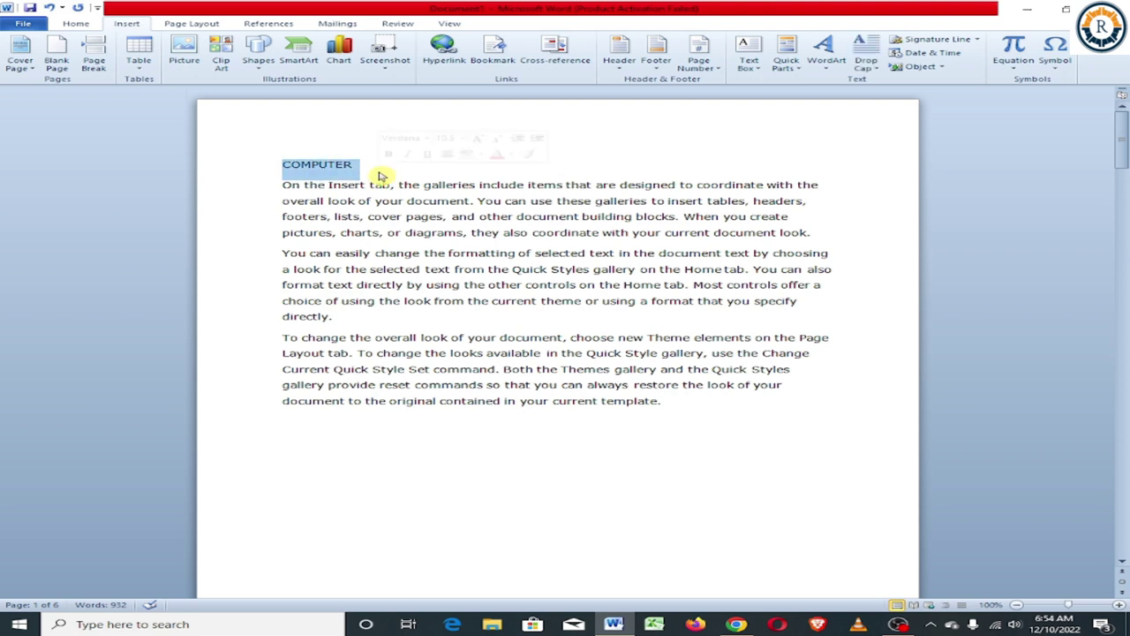
{"action": "left_click", "coordinate": [78, 28]}
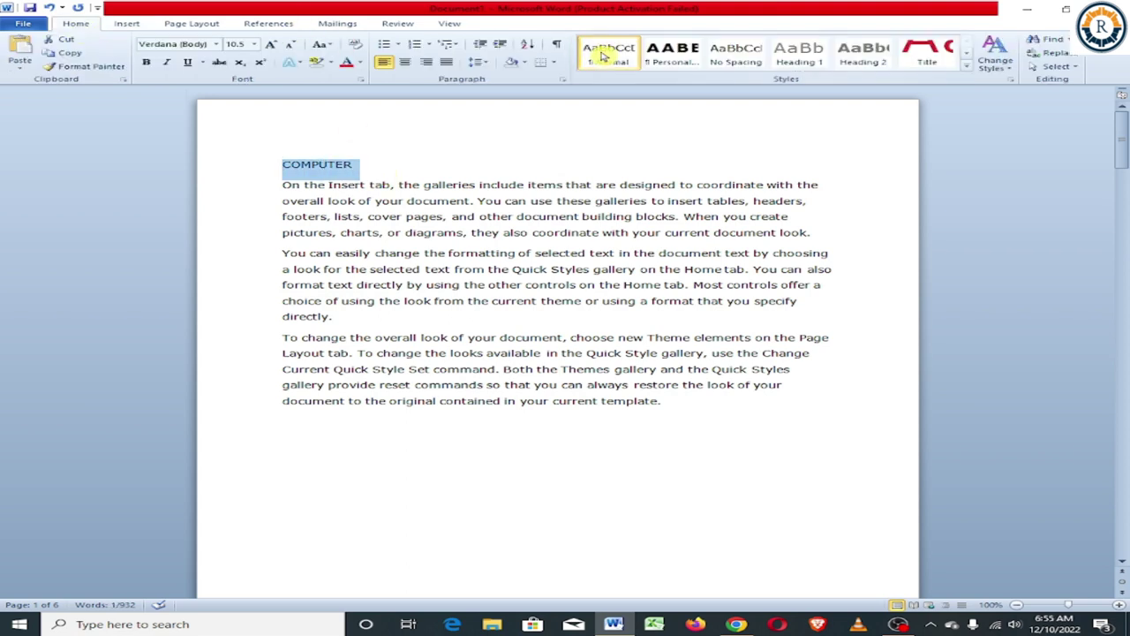
{"action": "left_click", "coordinate": [862, 55]}
{"action": "scroll", "coordinate": [413, 243], "scroll_direction": "down", "scroll_amount": 3}
{"action": "scroll", "coordinate": [414, 243], "scroll_direction": "down", "scroll_amount": 5}
{"action": "left_click_drag", "start_coordinate": [280, 293], "coordinate": [360, 293]}
{"action": "left_click", "coordinate": [861, 55]}
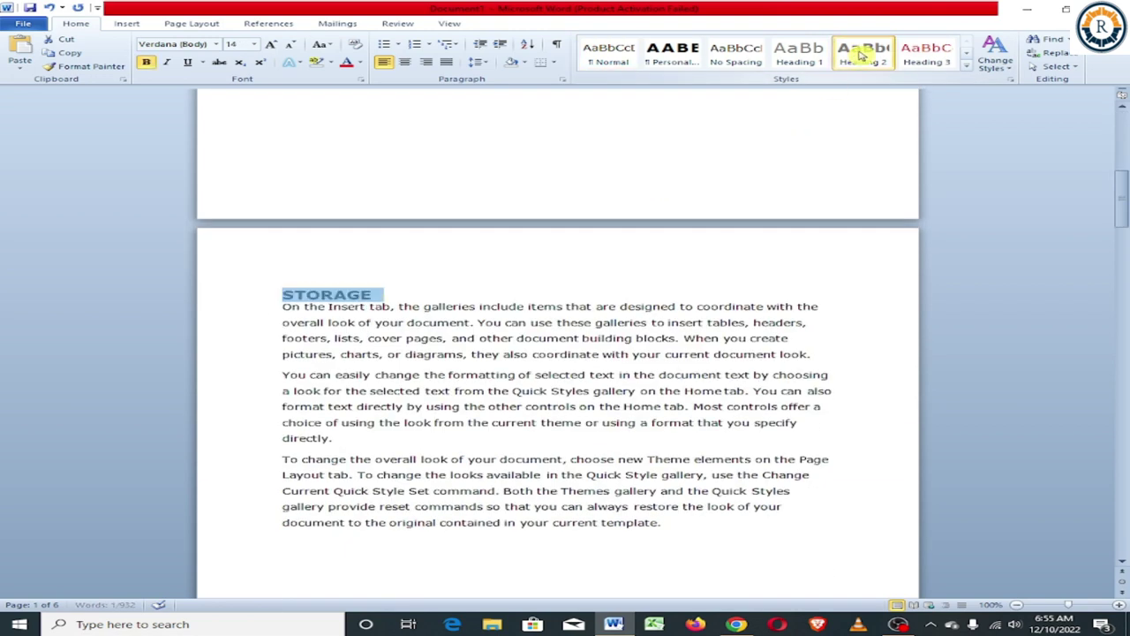
{"action": "scroll", "coordinate": [542, 283], "scroll_direction": "down", "scroll_amount": 2}
{"action": "scroll", "coordinate": [526, 288], "scroll_direction": "down", "scroll_amount": 10}
{"action": "scroll", "coordinate": [526, 288], "scroll_direction": "down", "scroll_amount": 4}
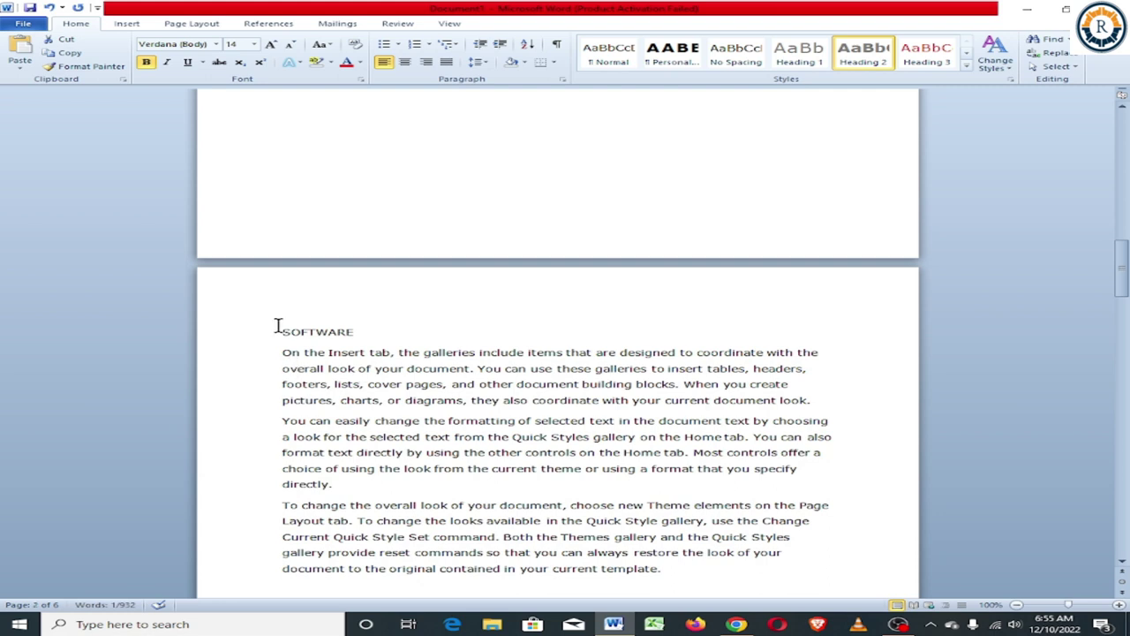
{"action": "left_click_drag", "start_coordinate": [276, 331], "coordinate": [366, 335]}
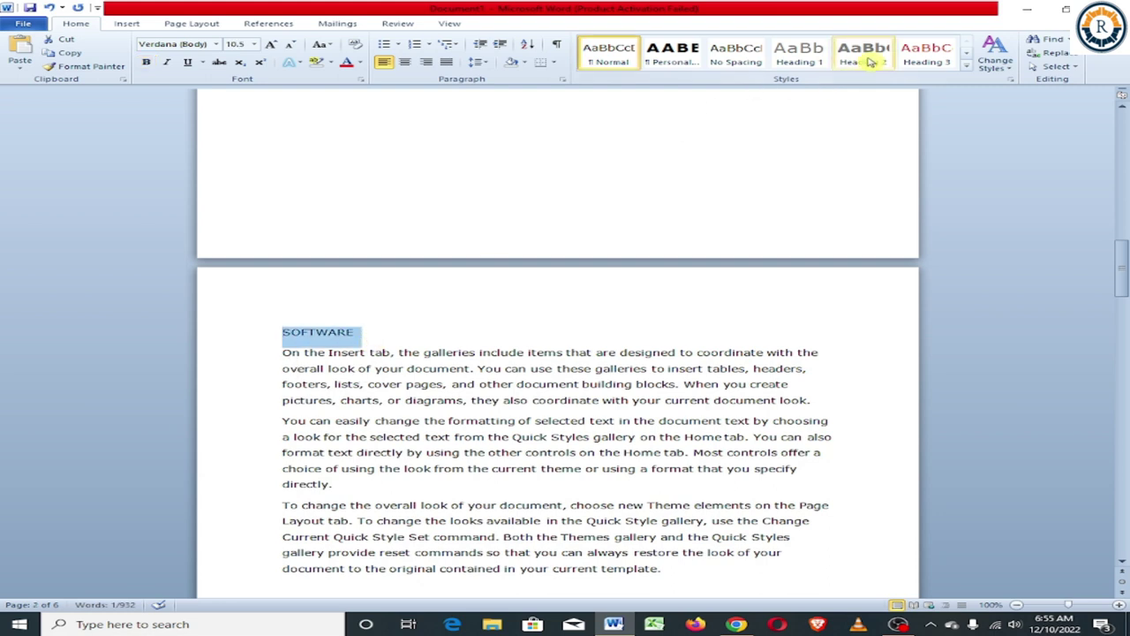
{"action": "left_click", "coordinate": [865, 55]}
Apply Heading 2 to the INPUT and OUTPUT titles.
{"action": "scroll", "coordinate": [461, 349], "scroll_direction": "down", "scroll_amount": 5}
{"action": "scroll", "coordinate": [461, 349], "scroll_direction": "down", "scroll_amount": 10}
{"action": "scroll", "coordinate": [353, 362], "scroll_direction": "down", "scroll_amount": 4}
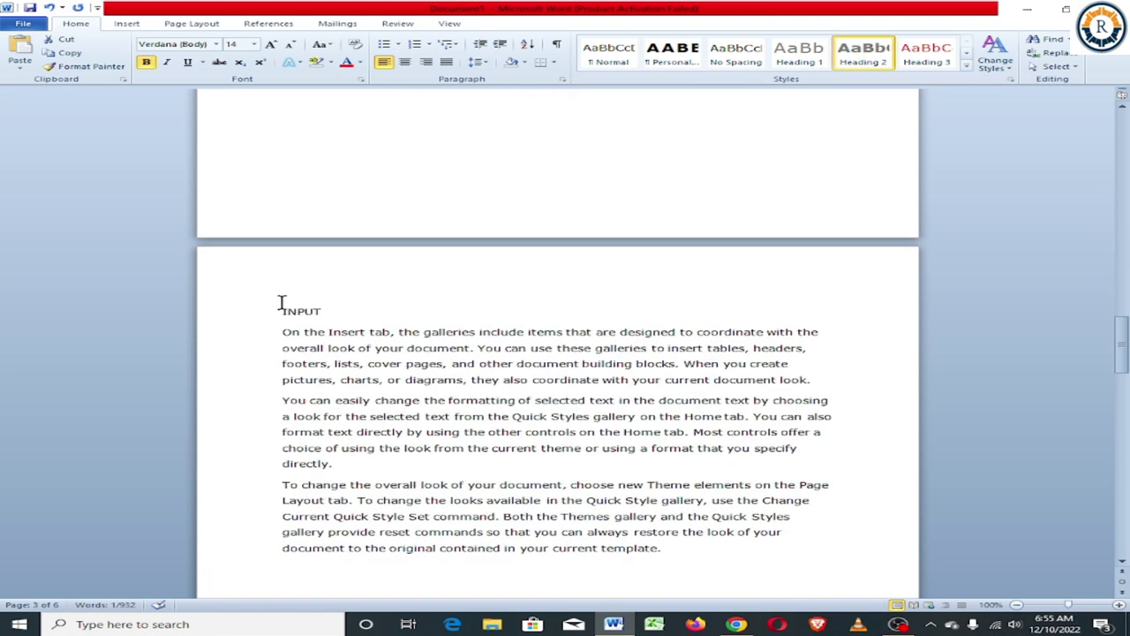
{"action": "left_click_drag", "start_coordinate": [283, 315], "coordinate": [333, 315]}
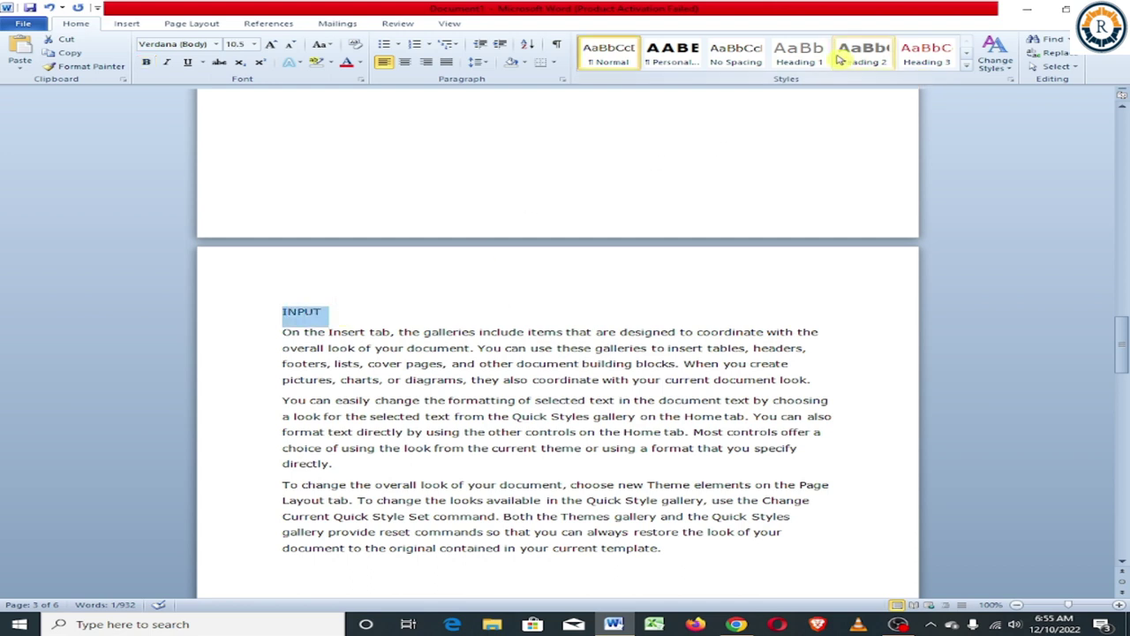
{"action": "left_click", "coordinate": [858, 55]}
{"action": "scroll", "coordinate": [686, 312], "scroll_direction": "down", "scroll_amount": 5}
{"action": "scroll", "coordinate": [540, 288], "scroll_direction": "down", "scroll_amount": 12}
{"action": "scroll", "coordinate": [334, 353], "scroll_direction": "down", "scroll_amount": 3}
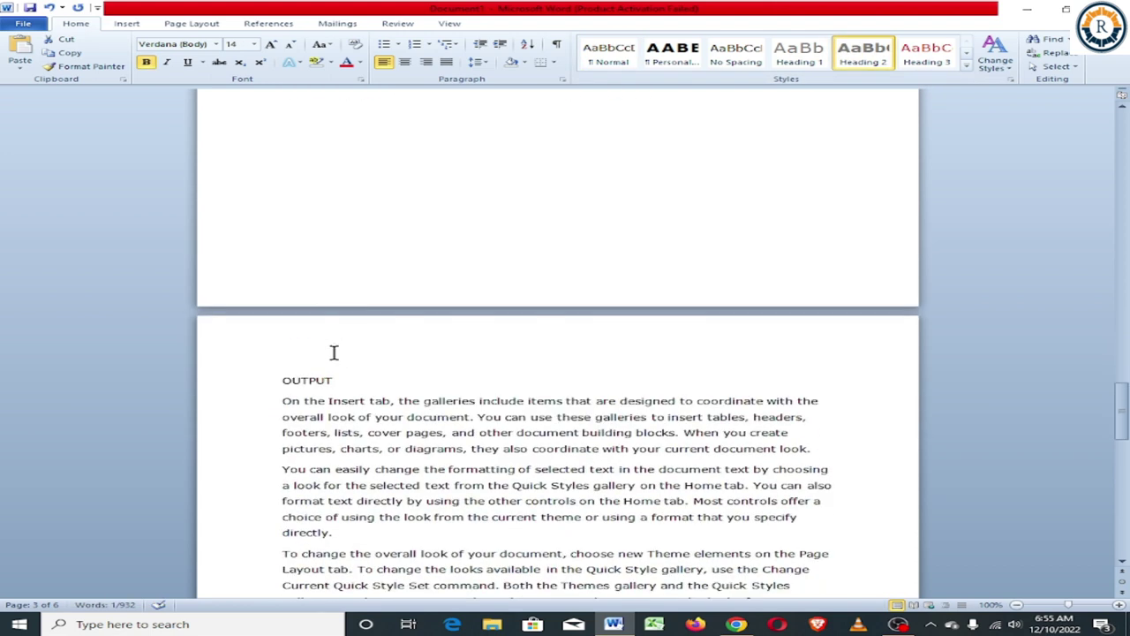
{"action": "left_click_drag", "start_coordinate": [276, 379], "coordinate": [339, 383]}
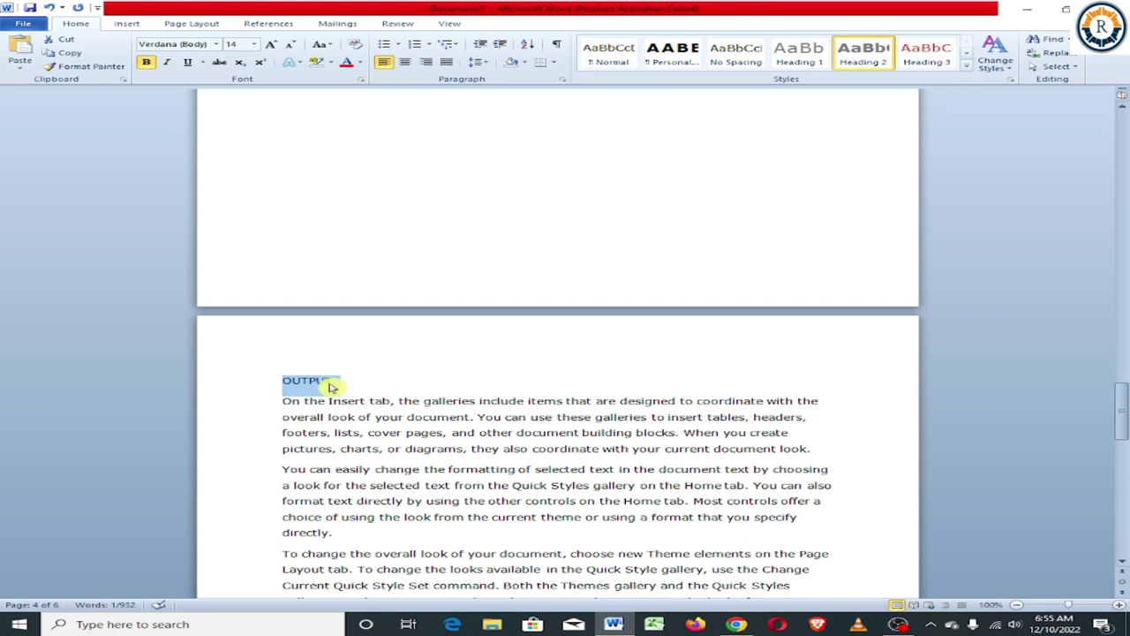
{"action": "left_click", "coordinate": [873, 55]}
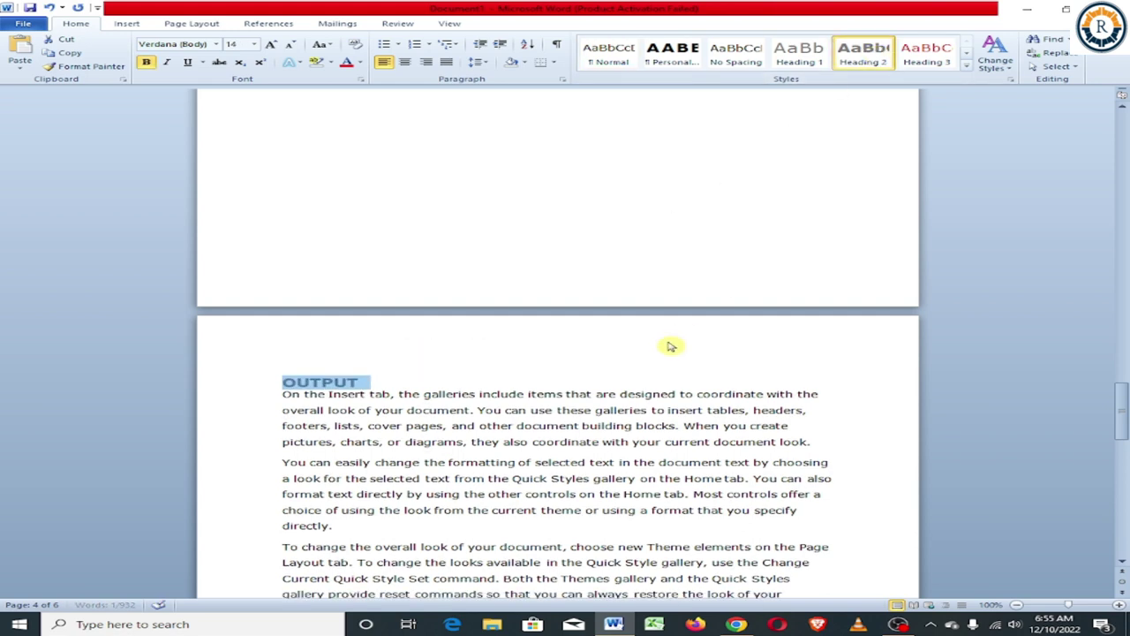
{"action": "scroll", "coordinate": [587, 306], "scroll_direction": "down", "scroll_amount": 1}
{"action": "scroll", "coordinate": [588, 307], "scroll_direction": "down", "scroll_amount": 5}
{"action": "scroll", "coordinate": [585, 303], "scroll_direction": "down", "scroll_amount": 2}
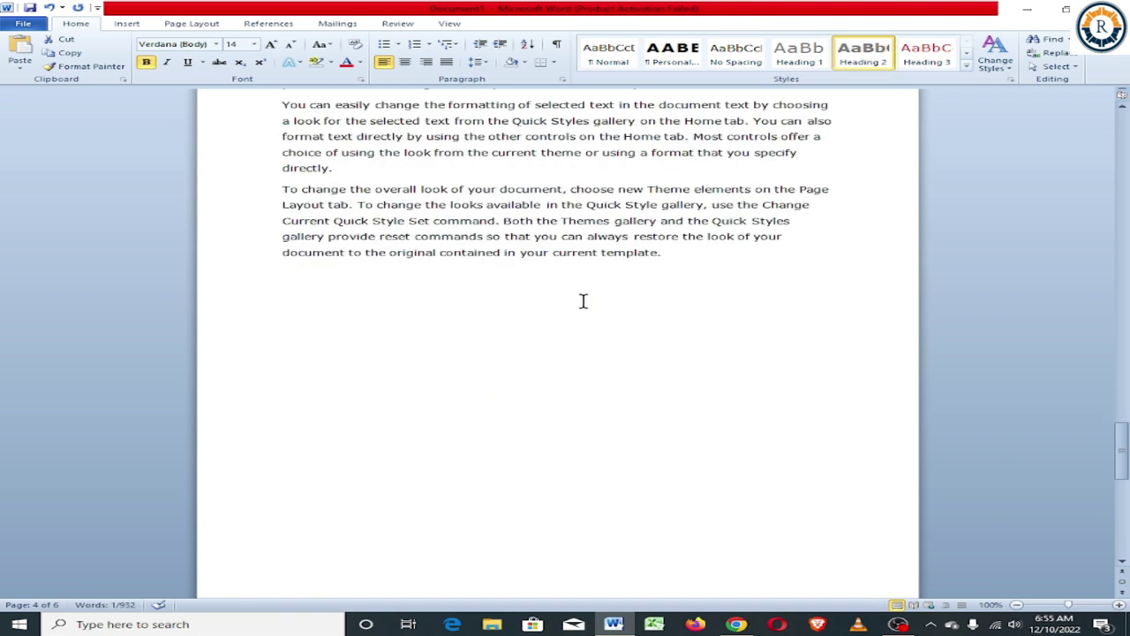
Set the Cross-reference type to Heading, then place the caret below DOCUMENT DETAILS.
{"action": "left_click", "coordinate": [124, 22]}
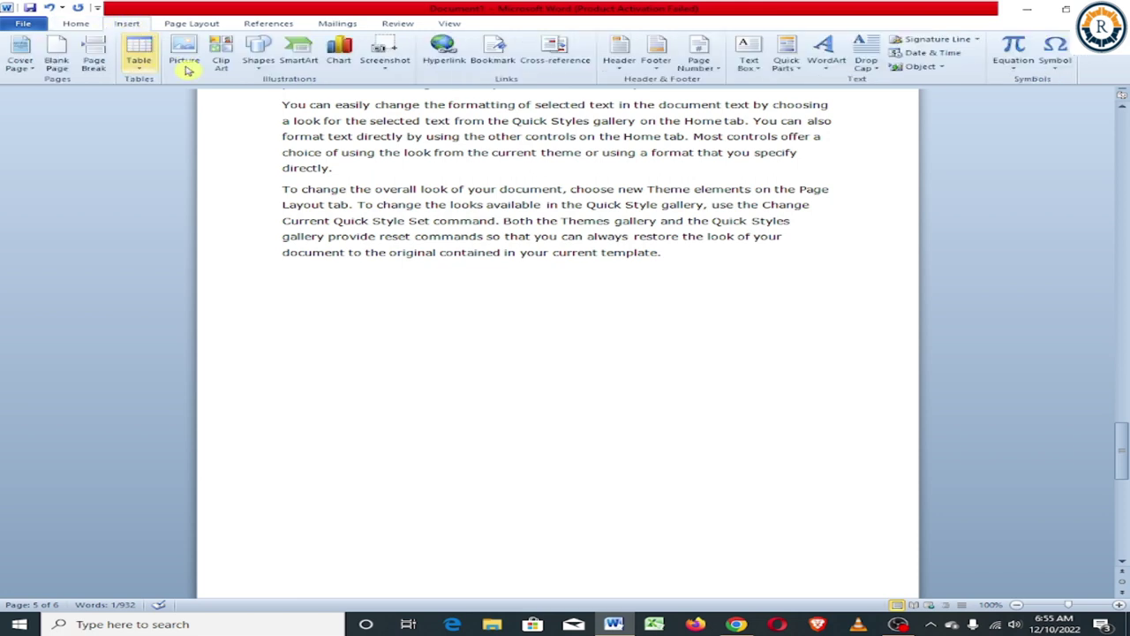
{"action": "left_click", "coordinate": [551, 51]}
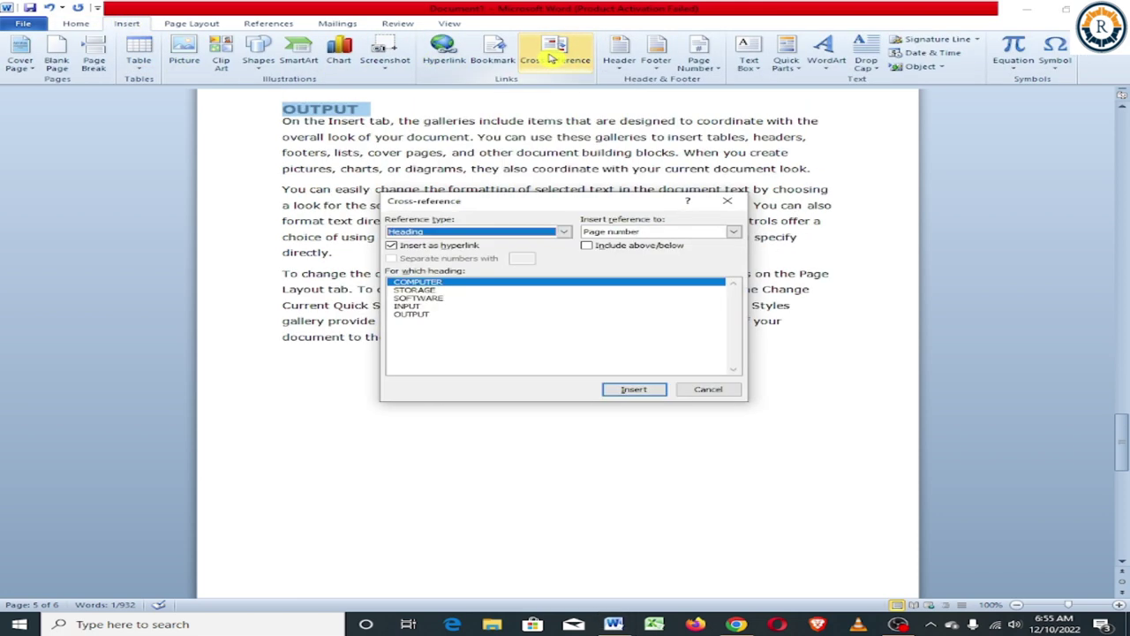
{"action": "left_click", "coordinate": [468, 234]}
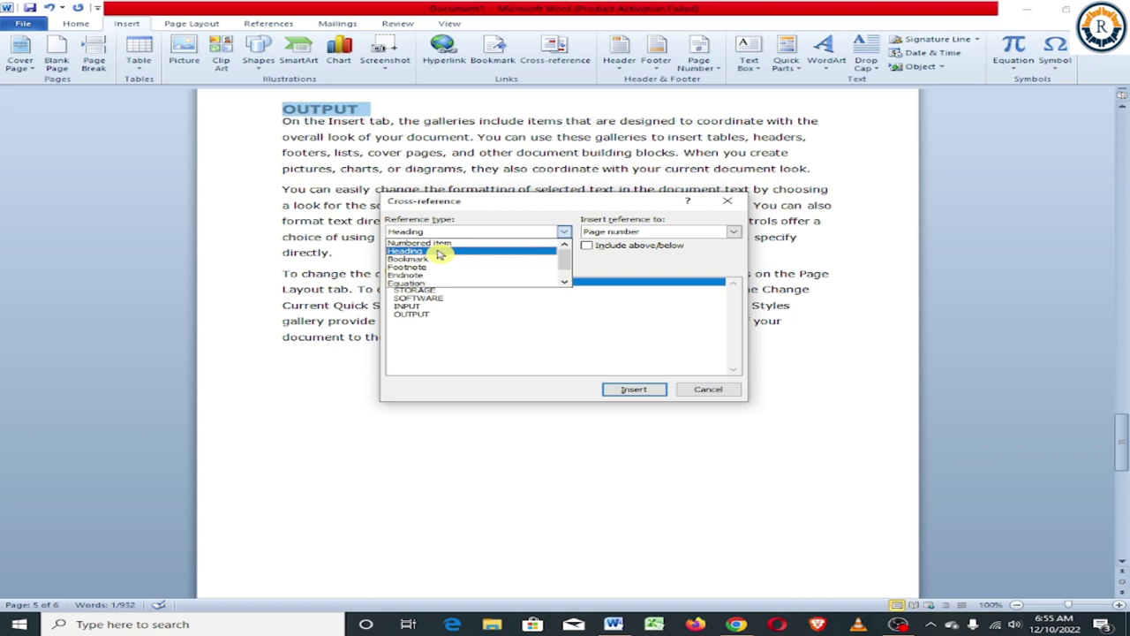
{"action": "left_click", "coordinate": [439, 254]}
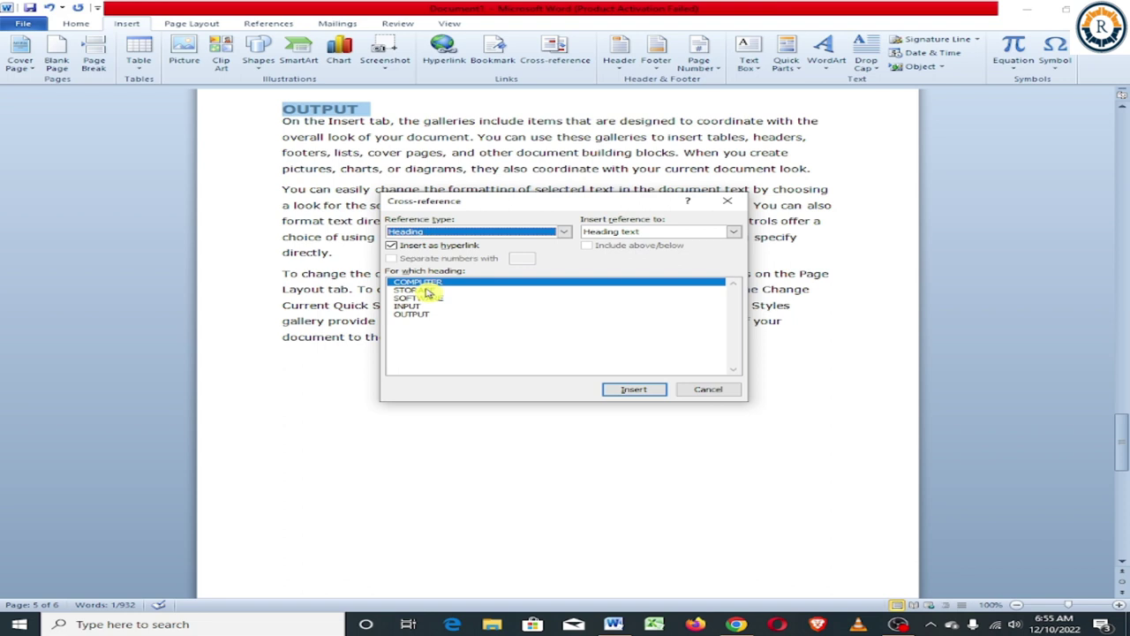
{"action": "left_click", "coordinate": [740, 207]}
{"action": "scroll", "coordinate": [373, 255], "scroll_direction": "down", "scroll_amount": 10}
{"action": "left_click", "coordinate": [288, 235]}
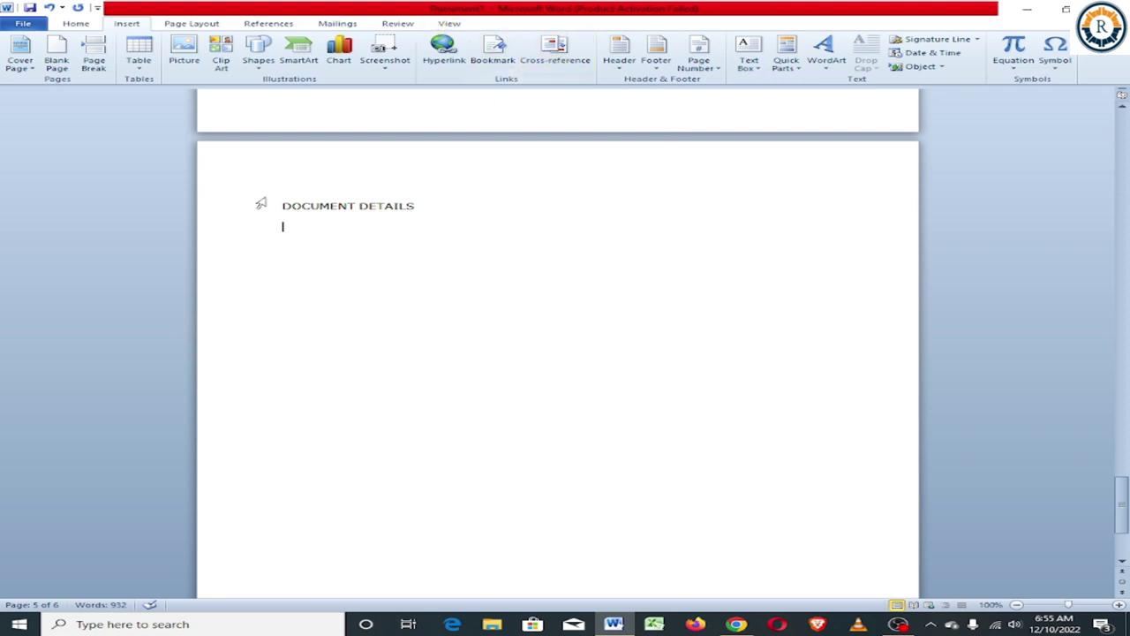
Insert cross-references to the COMPUTER and STORAGE headings, each on its own line.
{"action": "left_click", "coordinate": [540, 55]}
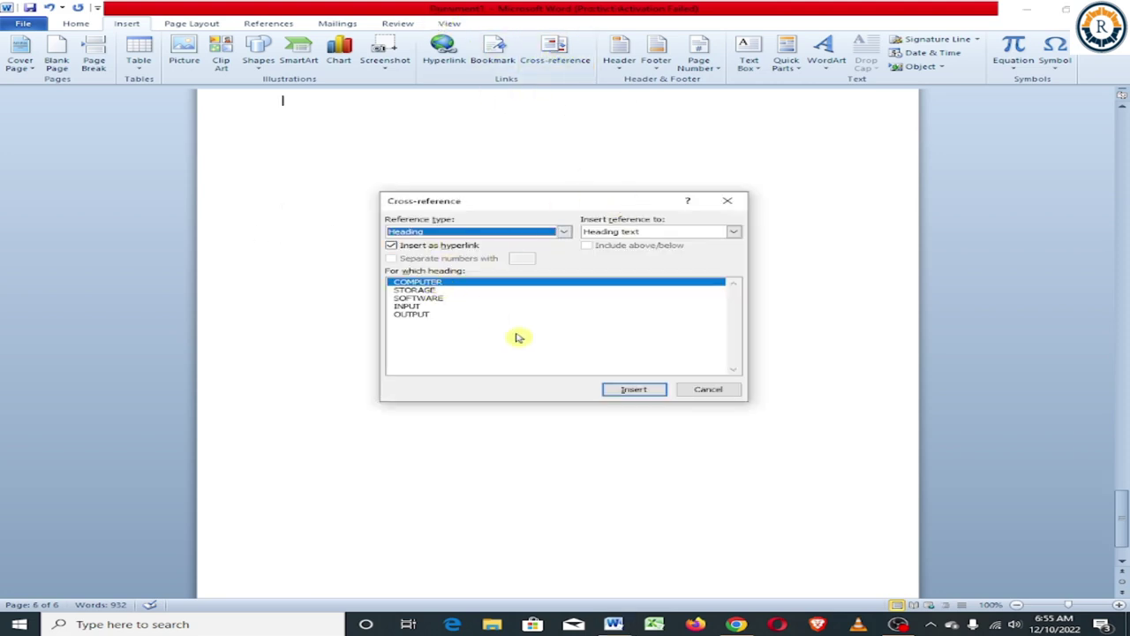
{"action": "left_click", "coordinate": [634, 389]}
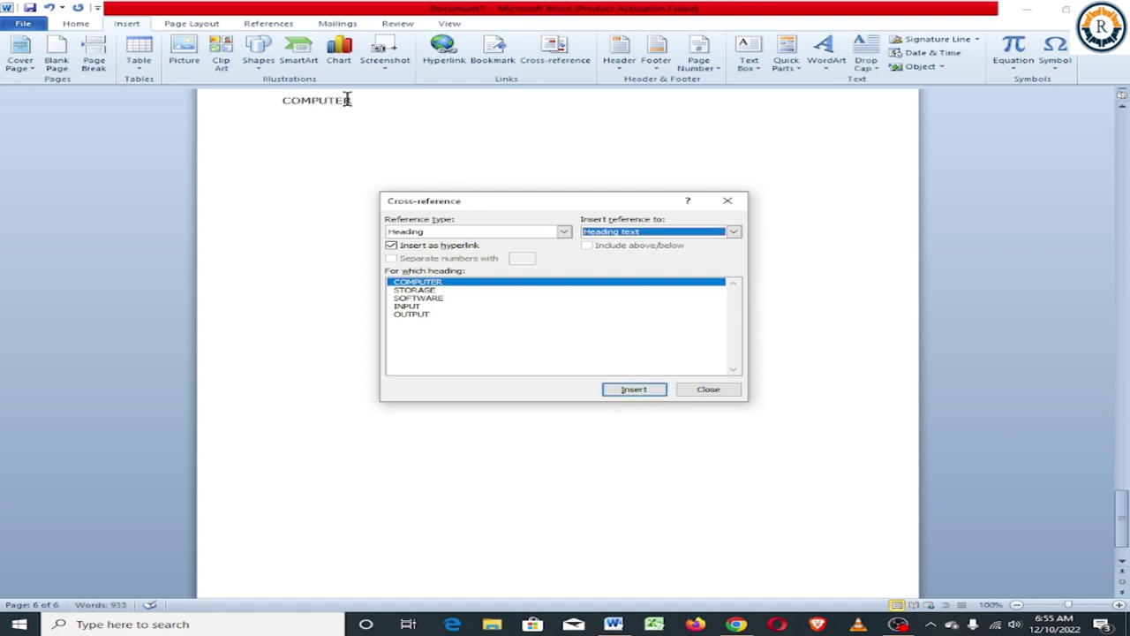
{"action": "left_click", "coordinate": [359, 100]}
{"action": "key", "text": "Return"}
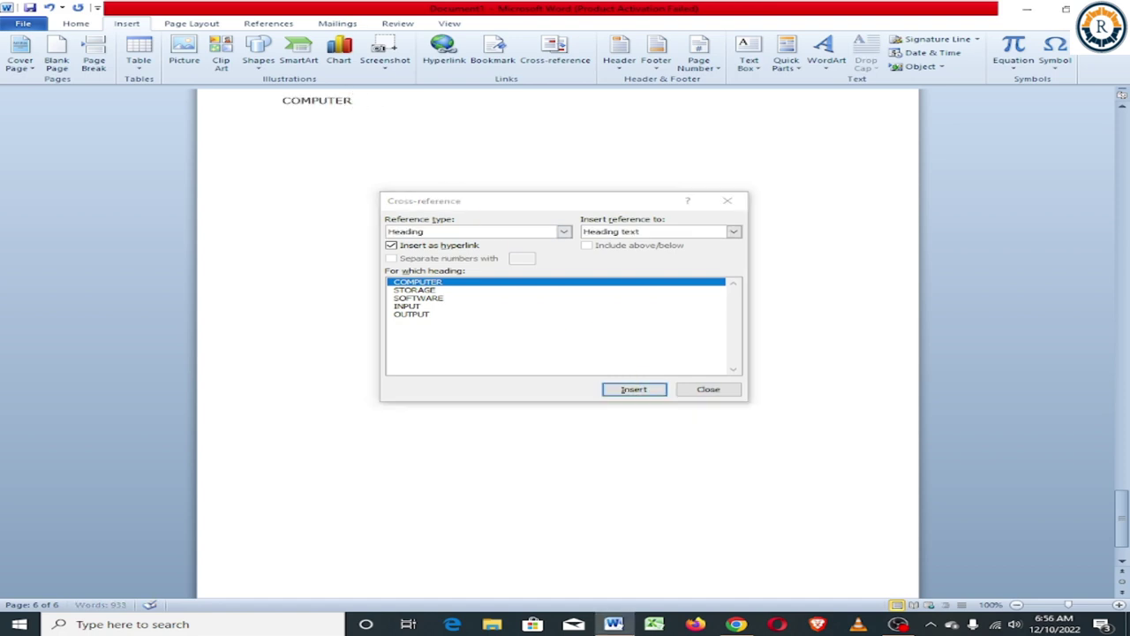
{"action": "left_click", "coordinate": [429, 291]}
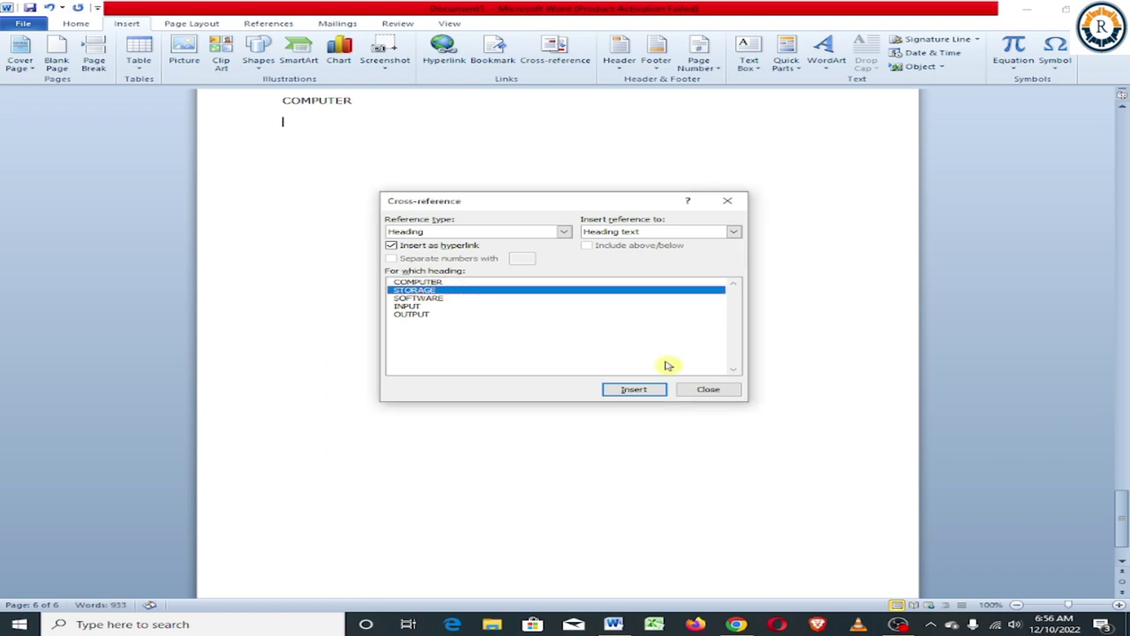
{"action": "left_click", "coordinate": [623, 394]}
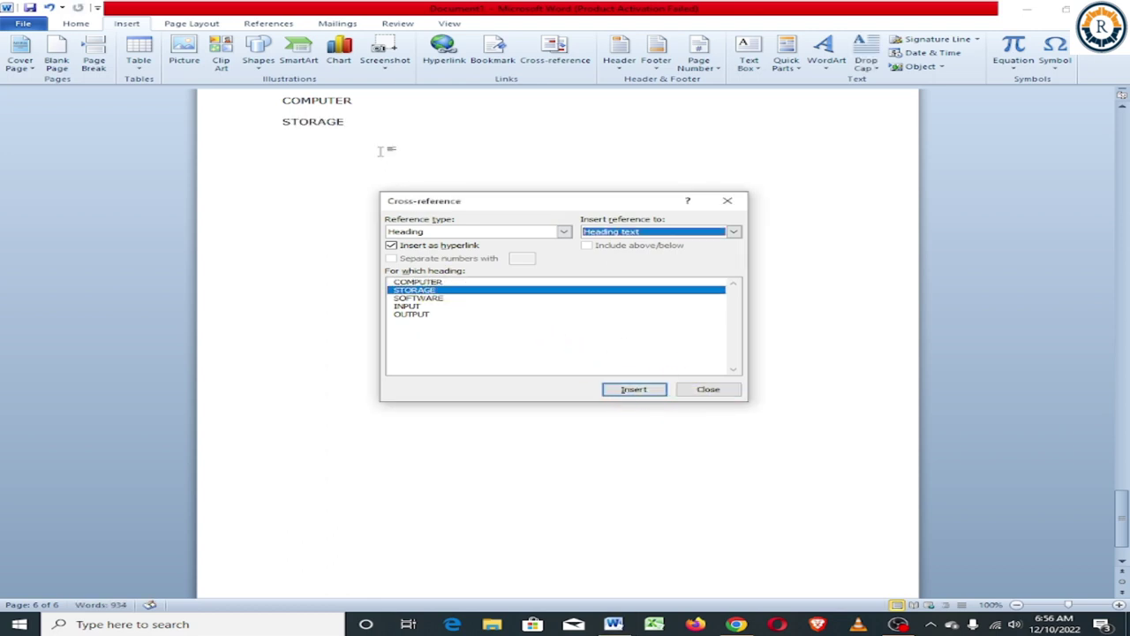
{"action": "left_click", "coordinate": [365, 125]}
{"action": "key", "text": "Return"}
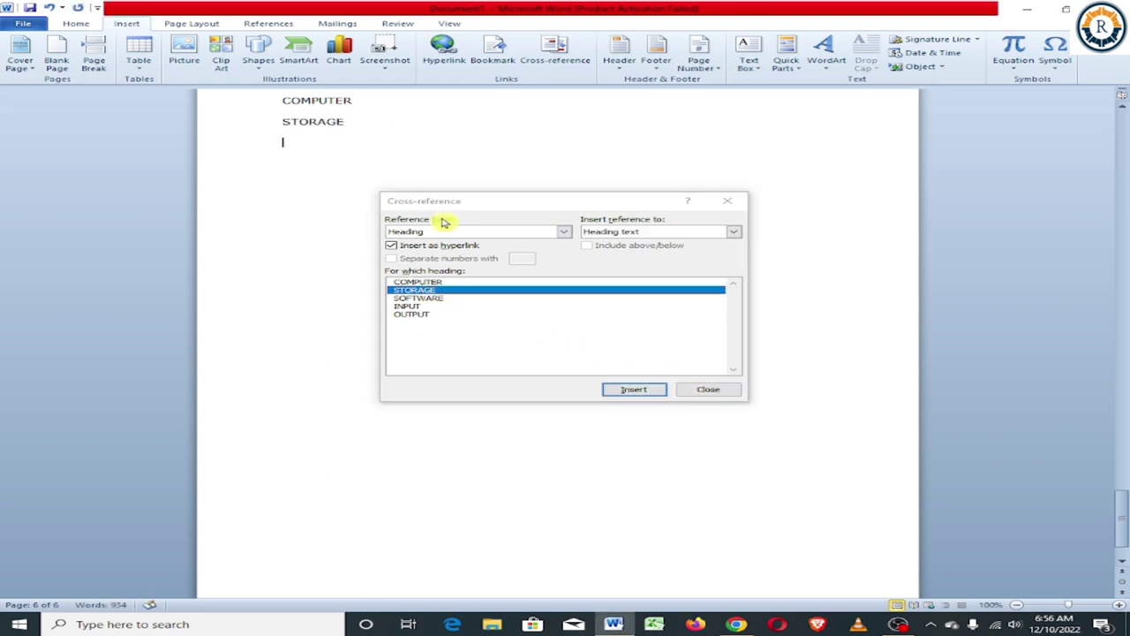
Add cross-references to SOFTWARE, INPUT and OUTPUT, undoing the duplicated INPUT entry.
{"action": "left_click", "coordinate": [428, 298]}
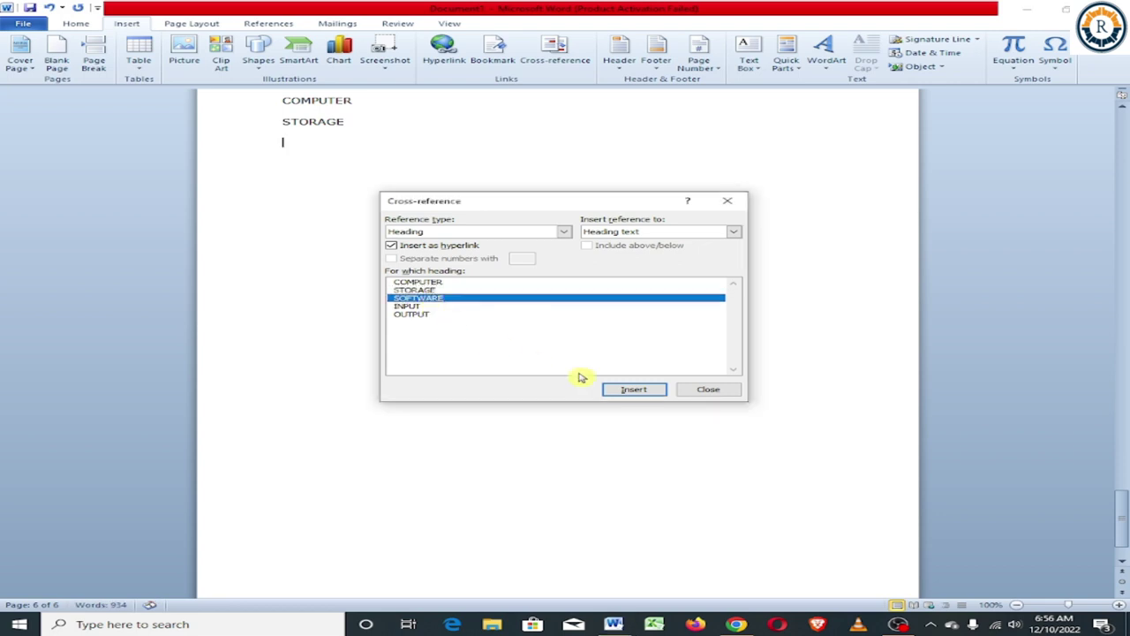
{"action": "left_click", "coordinate": [640, 390]}
{"action": "left_click", "coordinate": [378, 157]}
{"action": "key", "text": "Return"}
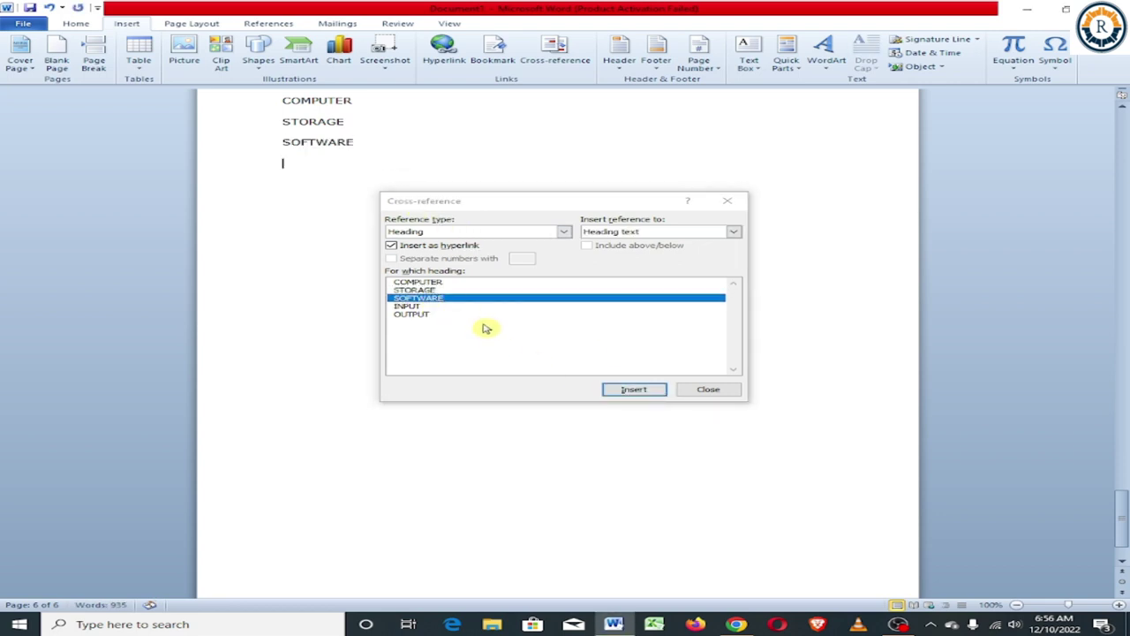
{"action": "left_click", "coordinate": [405, 307]}
{"action": "double_click", "coordinate": [638, 391]}
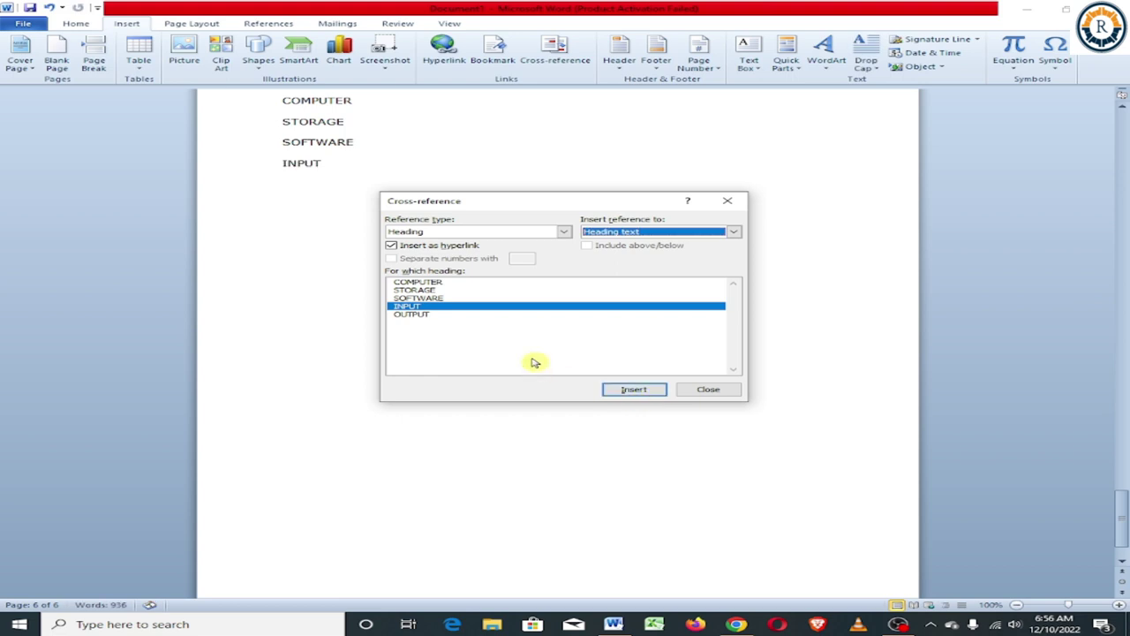
{"action": "left_click", "coordinate": [364, 163]}
{"action": "key", "text": "ctrl+z"}
{"action": "key", "text": "Return"}
{"action": "left_click", "coordinate": [411, 314]}
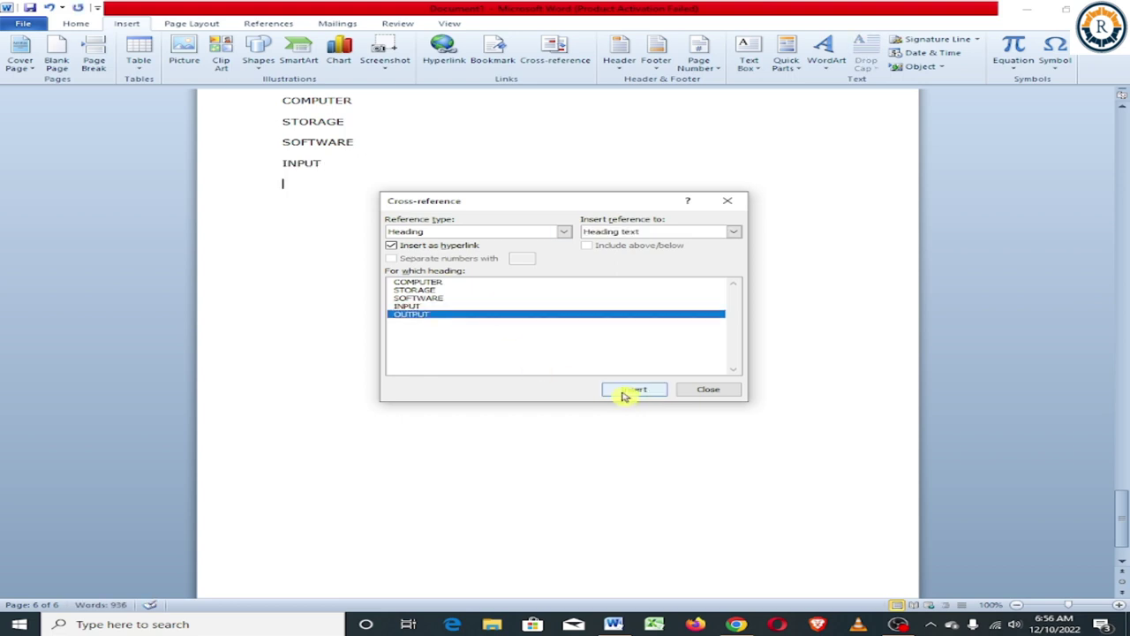
{"action": "left_click", "coordinate": [624, 394]}
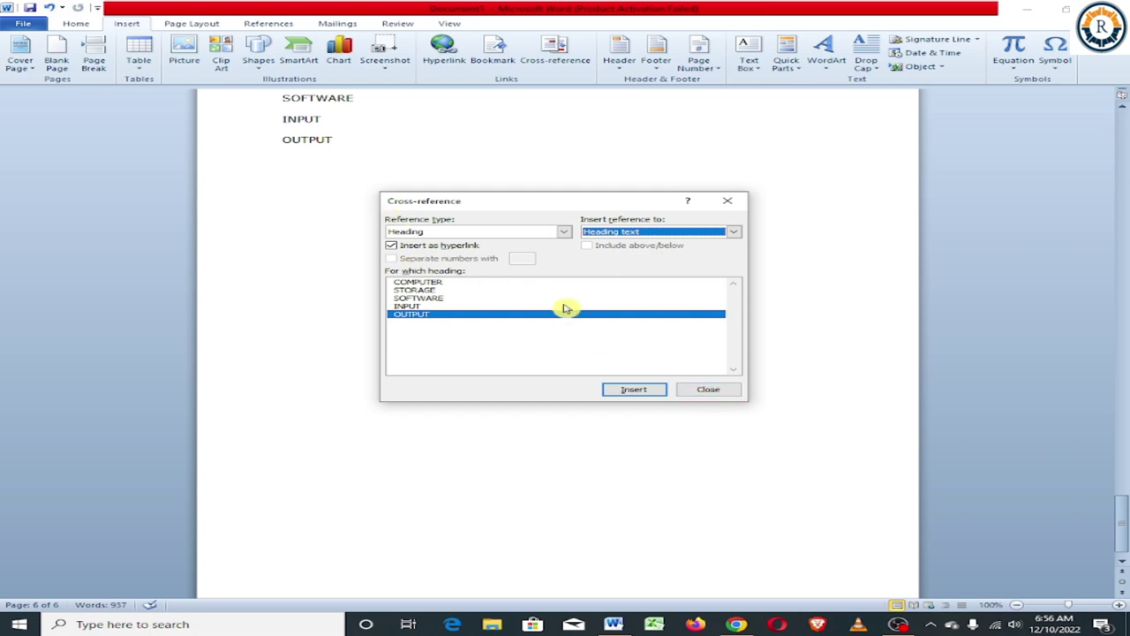
{"action": "scroll", "coordinate": [431, 177], "scroll_direction": "up", "scroll_amount": 1}
{"action": "scroll", "coordinate": [367, 191], "scroll_direction": "up", "scroll_amount": 1}
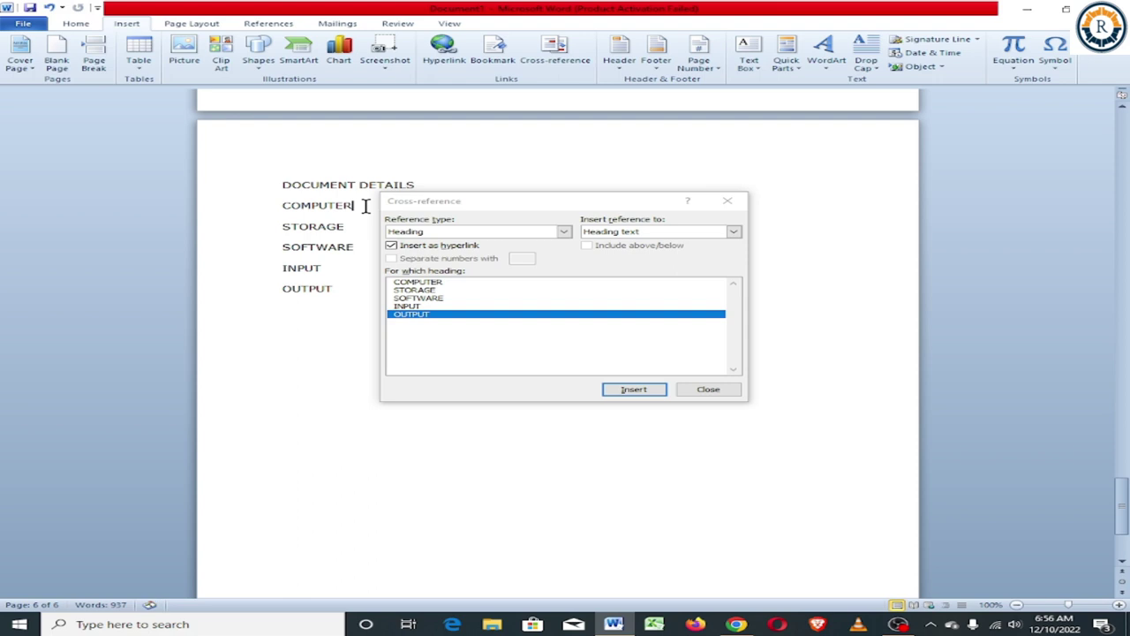
Insert a page-number cross-reference after COMPUTER so it reads COMPUTER 1.
{"action": "left_click", "coordinate": [365, 205]}
{"action": "left_click", "coordinate": [554, 49]}
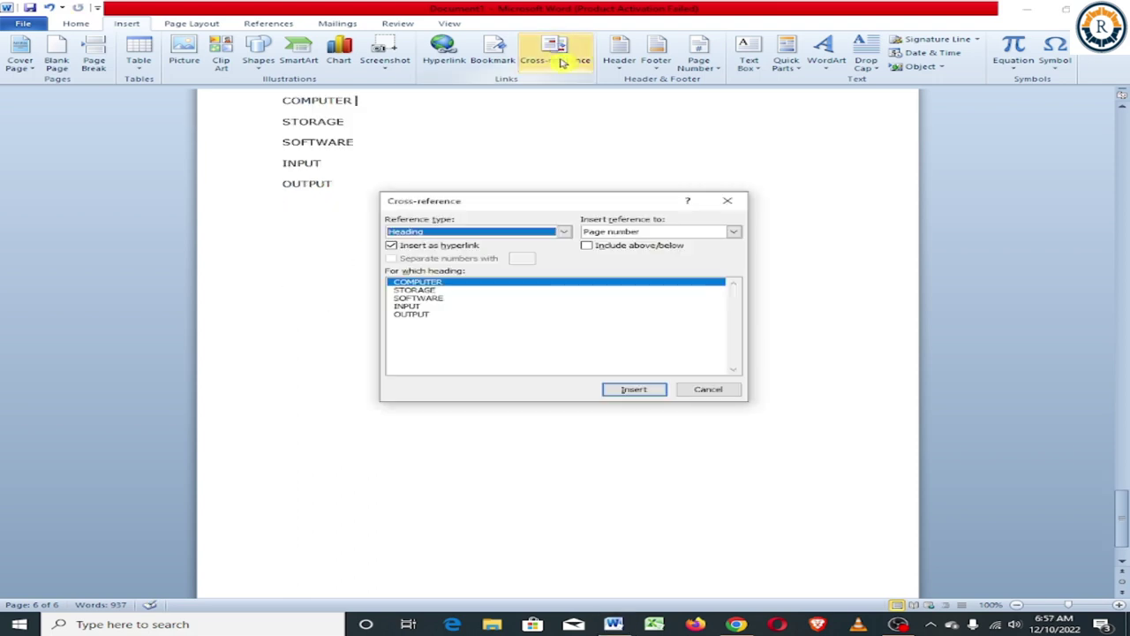
{"action": "left_click", "coordinate": [608, 234]}
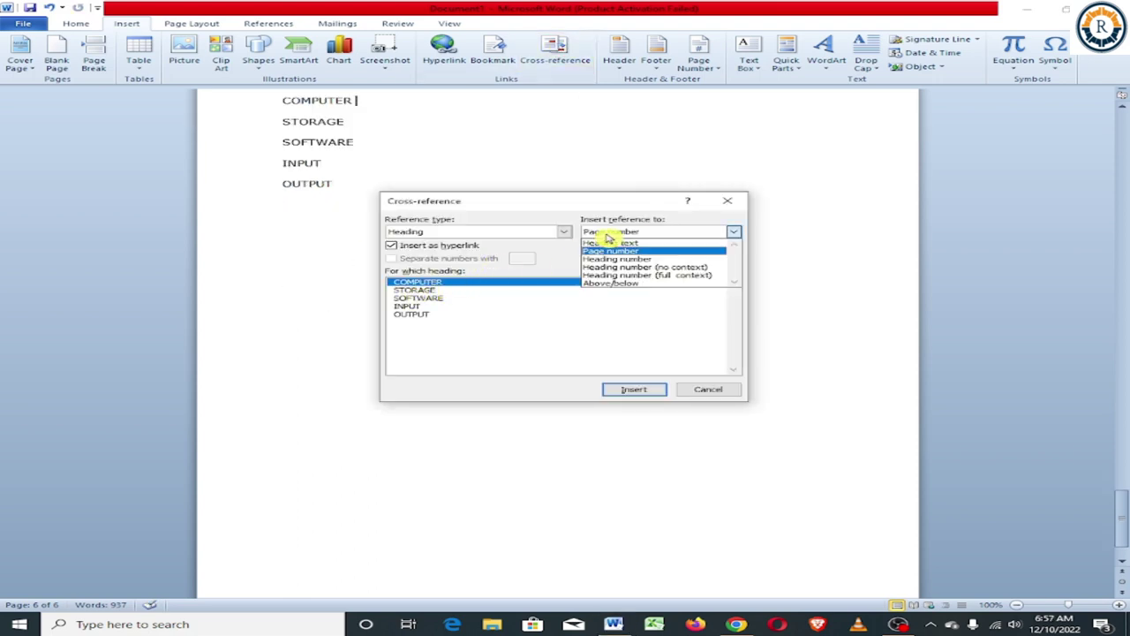
{"action": "left_click", "coordinate": [610, 252]}
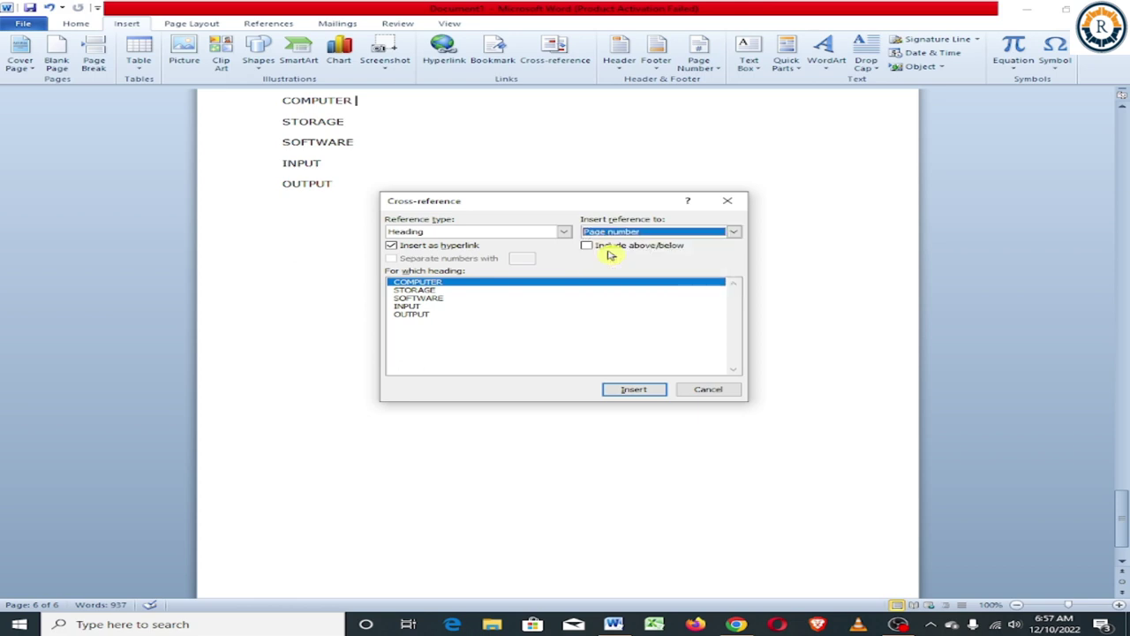
{"action": "left_click", "coordinate": [649, 391]}
Add page-number references after STORAGE and SOFTWARE, reading STORAGE 2 and SOFTWARE 3.
{"action": "left_click", "coordinate": [354, 121]}
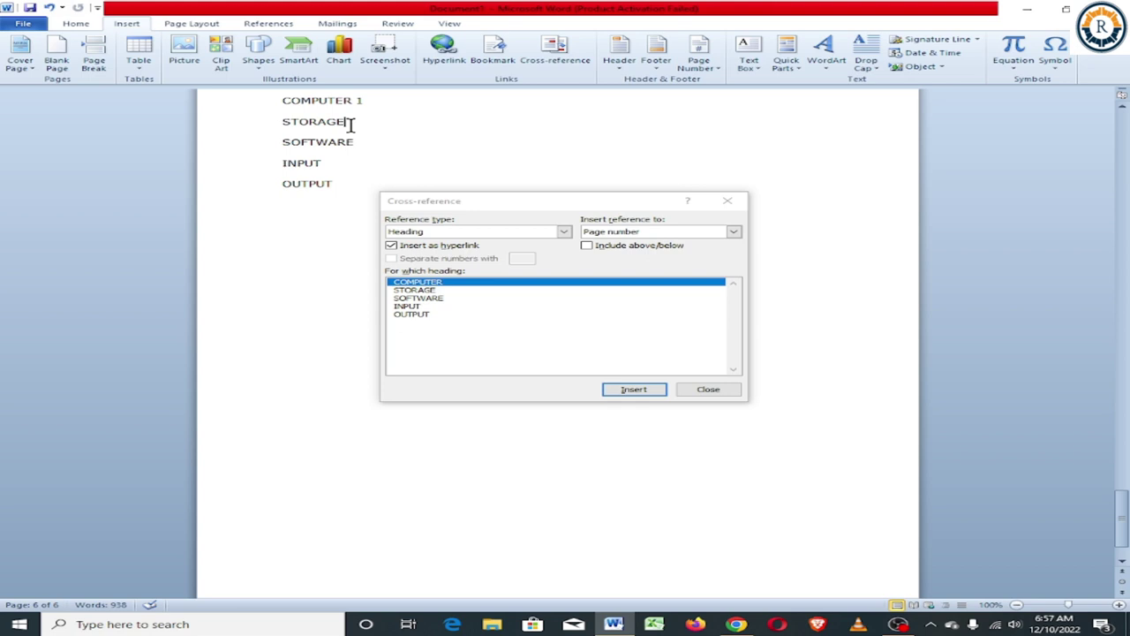
{"action": "left_click", "coordinate": [430, 293]}
{"action": "left_click", "coordinate": [641, 389]}
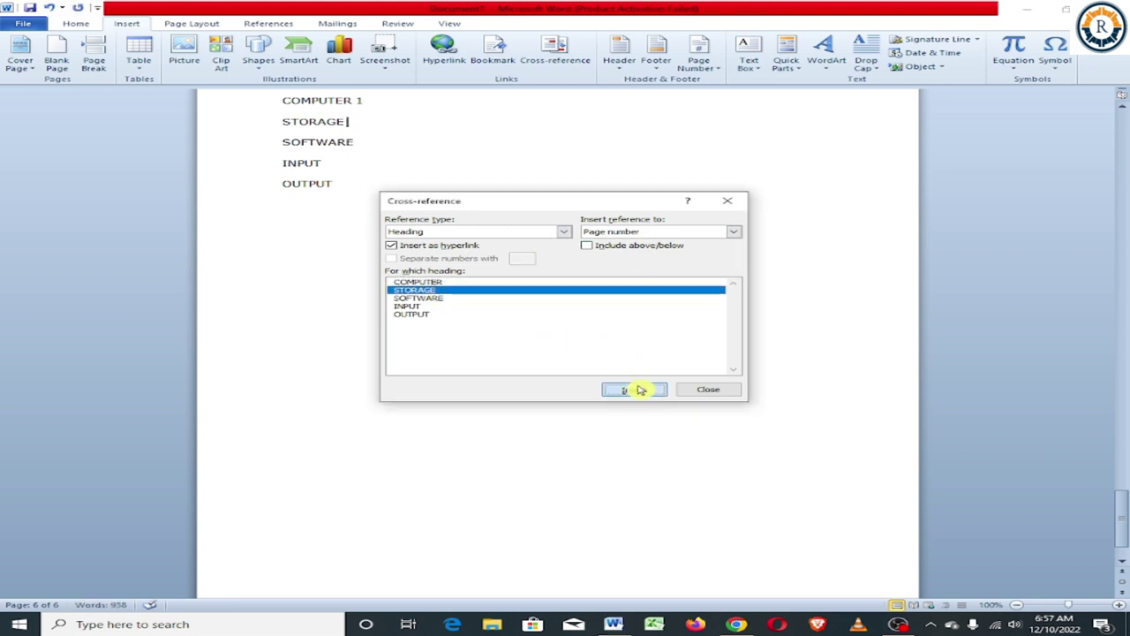
{"action": "left_click", "coordinate": [361, 135]}
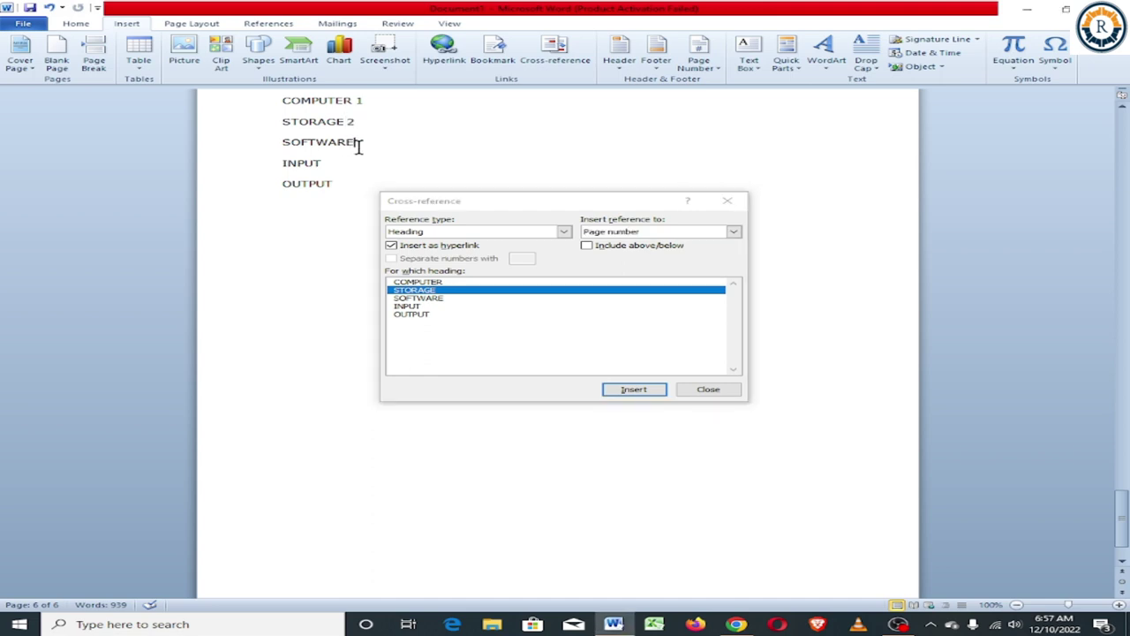
{"action": "left_click", "coordinate": [447, 299]}
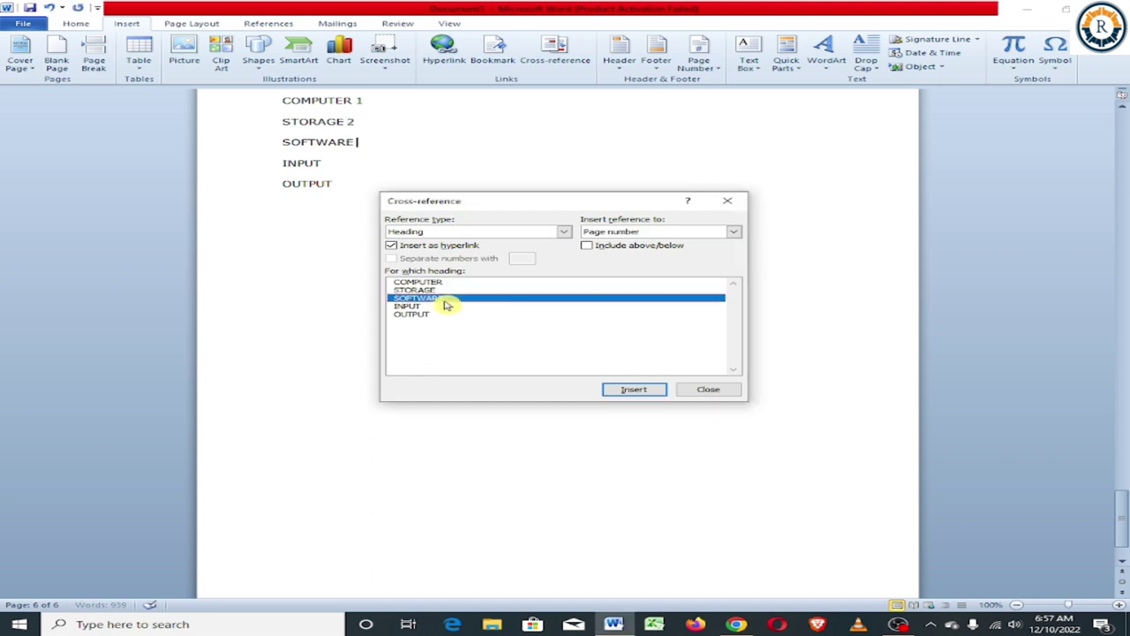
{"action": "left_click", "coordinate": [631, 388]}
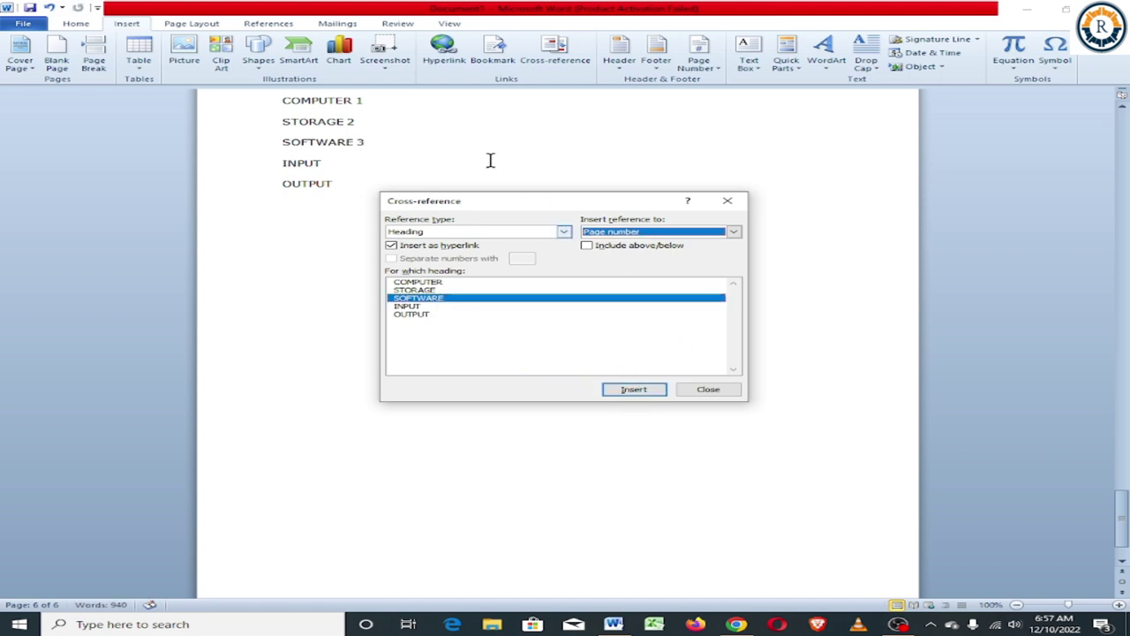
Add page-number references after INPUT and OUTPUT (INPUT 4, OUTPUT 5) and close the dialog.
{"action": "left_click", "coordinate": [322, 166]}
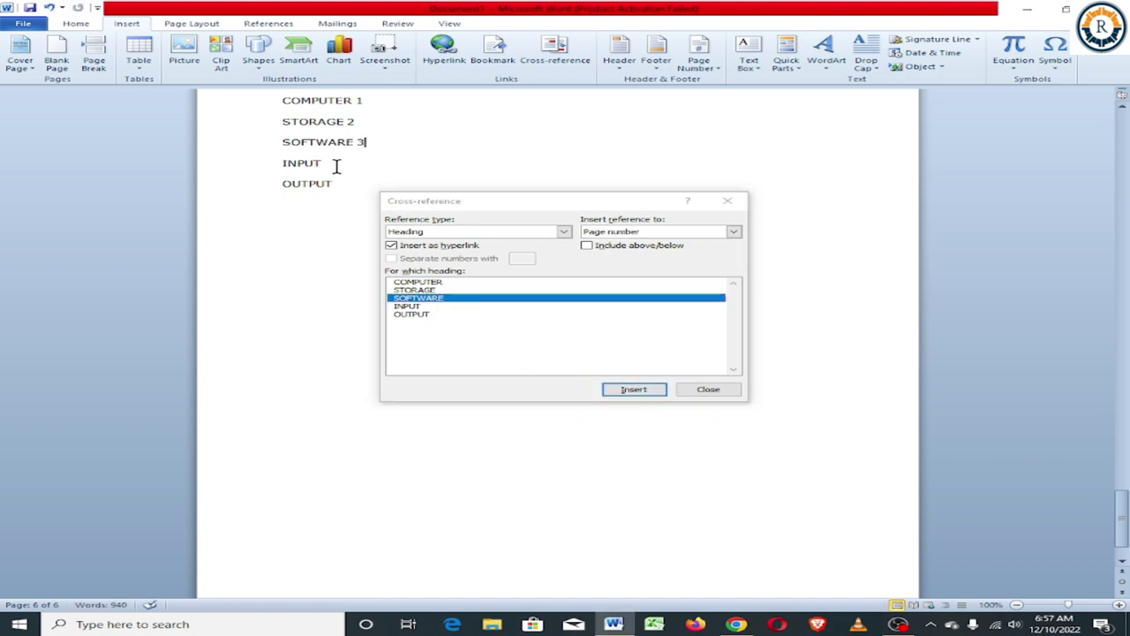
{"action": "left_click", "coordinate": [408, 307]}
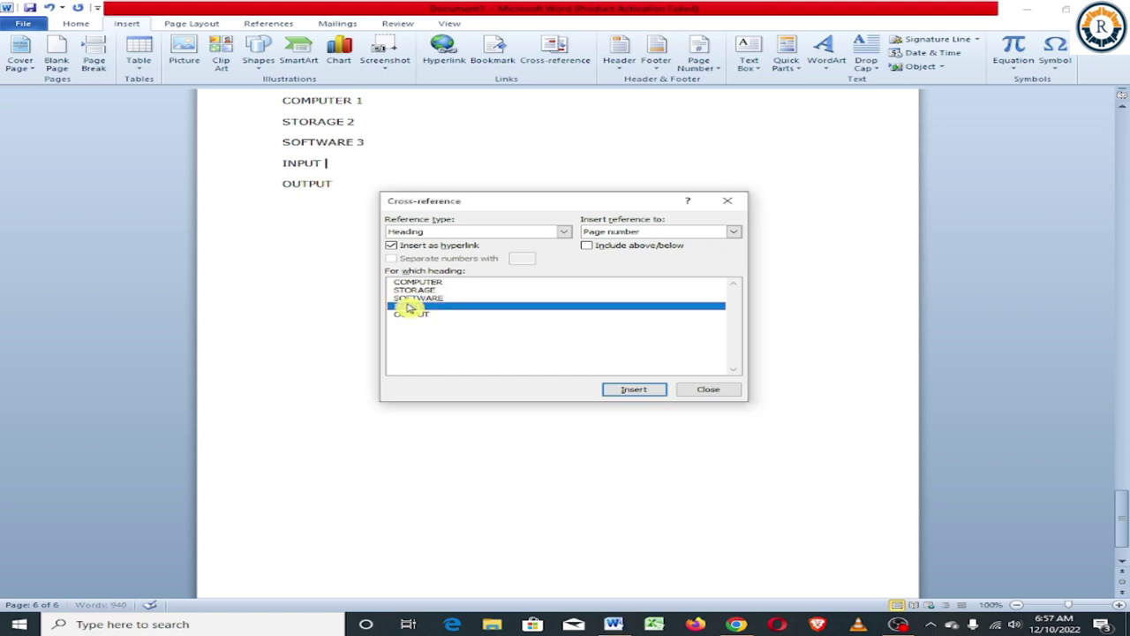
{"action": "left_click", "coordinate": [634, 394]}
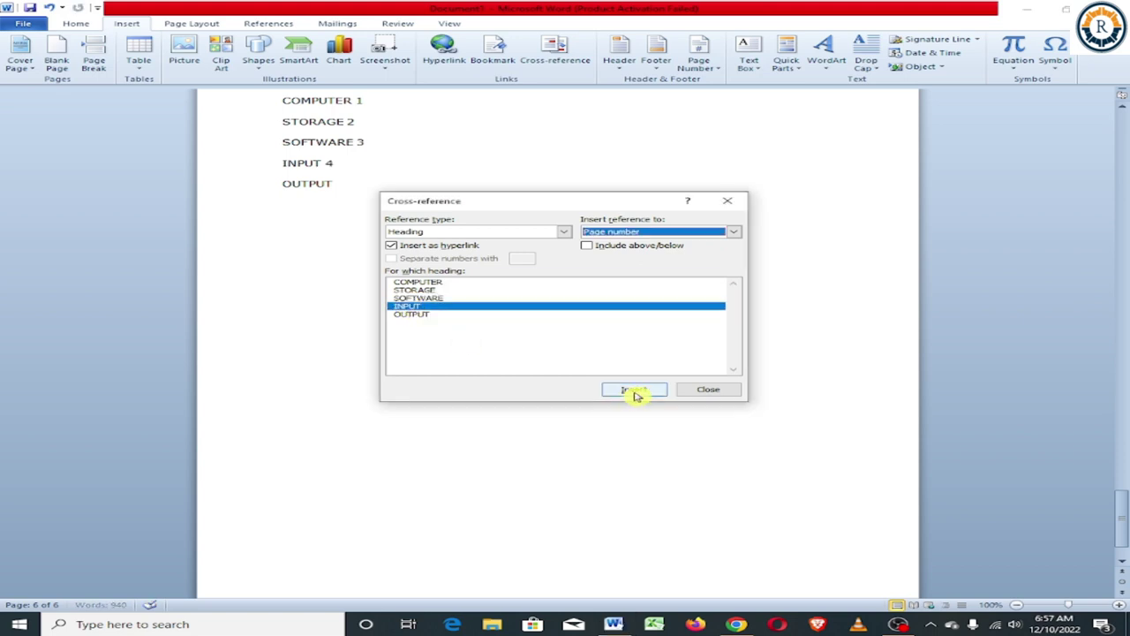
{"action": "left_click", "coordinate": [336, 183]}
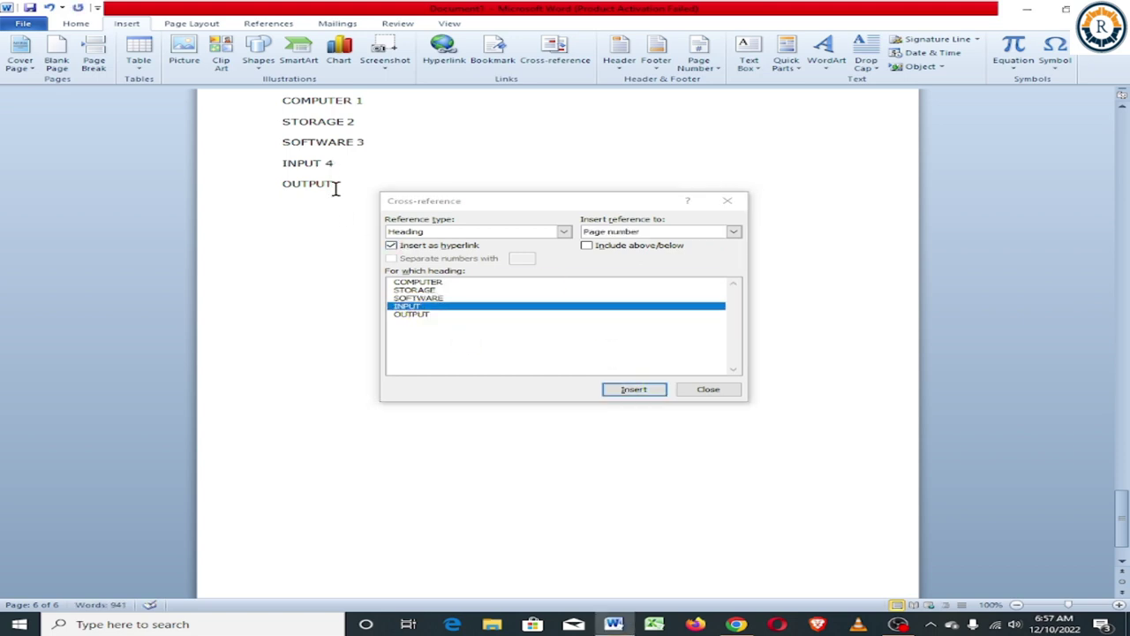
{"action": "left_click", "coordinate": [424, 315]}
{"action": "left_click", "coordinate": [636, 390]}
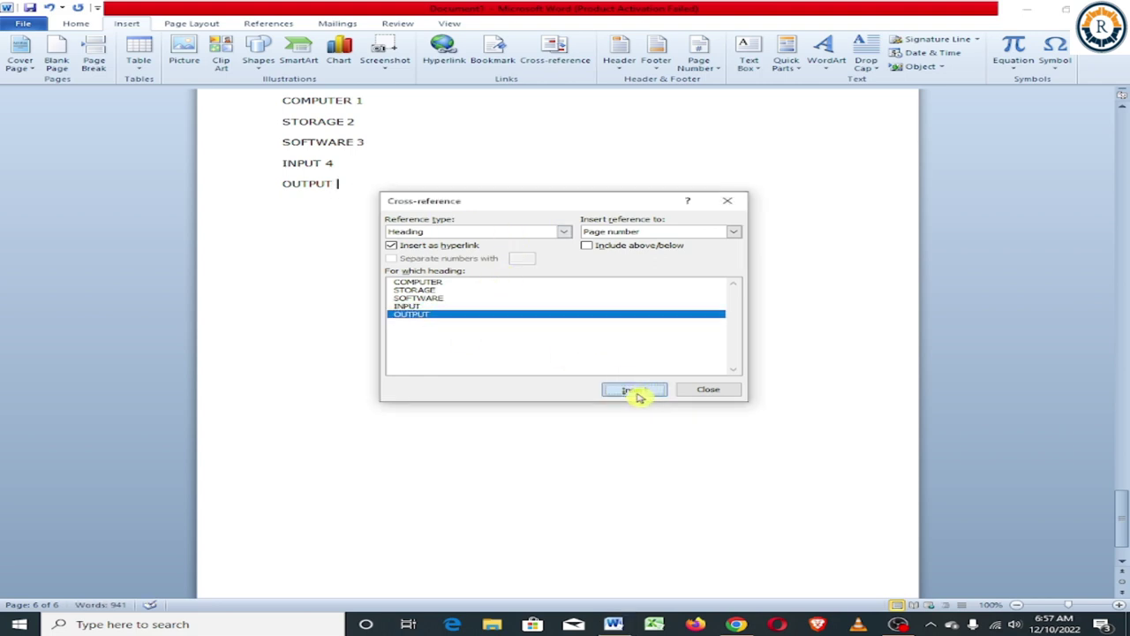
{"action": "left_click", "coordinate": [724, 396]}
Follow the SOFTWARE 3 link to its heading, then the COMPUTER 1 link back to page 1.
{"action": "scroll", "coordinate": [618, 336], "scroll_direction": "up", "scroll_amount": 4}
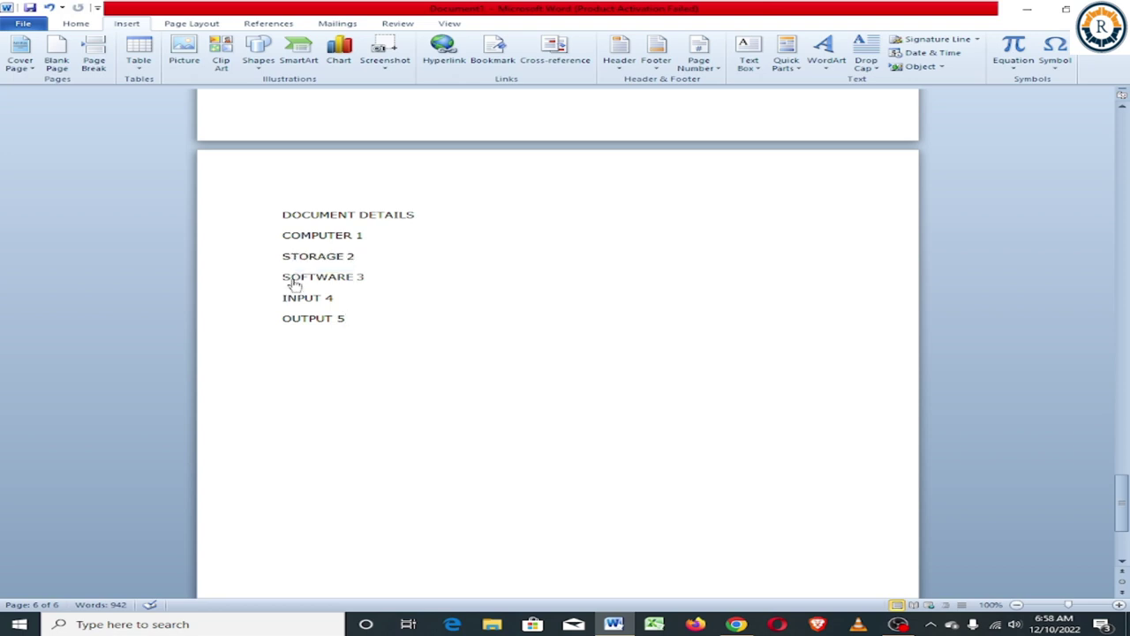
{"action": "left_click", "coordinate": [293, 282], "text": "ctrl"}
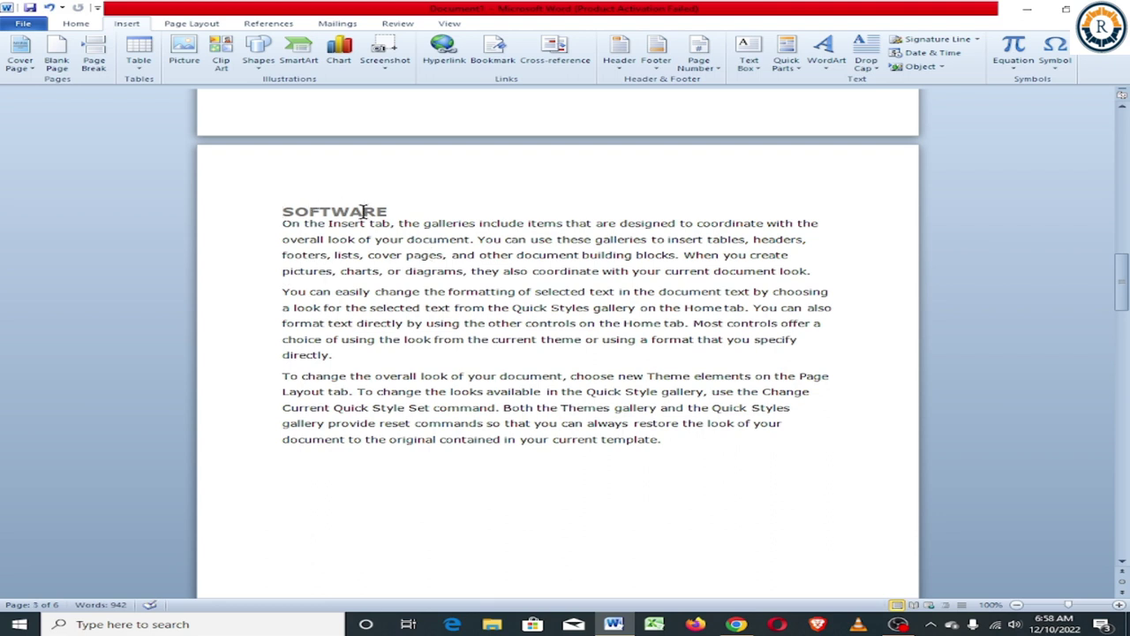
{"action": "scroll", "coordinate": [362, 210], "scroll_direction": "down", "scroll_amount": 10}
{"action": "scroll", "coordinate": [360, 207], "scroll_direction": "down", "scroll_amount": 6}
{"action": "scroll", "coordinate": [361, 206], "scroll_direction": "down", "scroll_amount": 5}
{"action": "scroll", "coordinate": [359, 203], "scroll_direction": "down", "scroll_amount": 10}
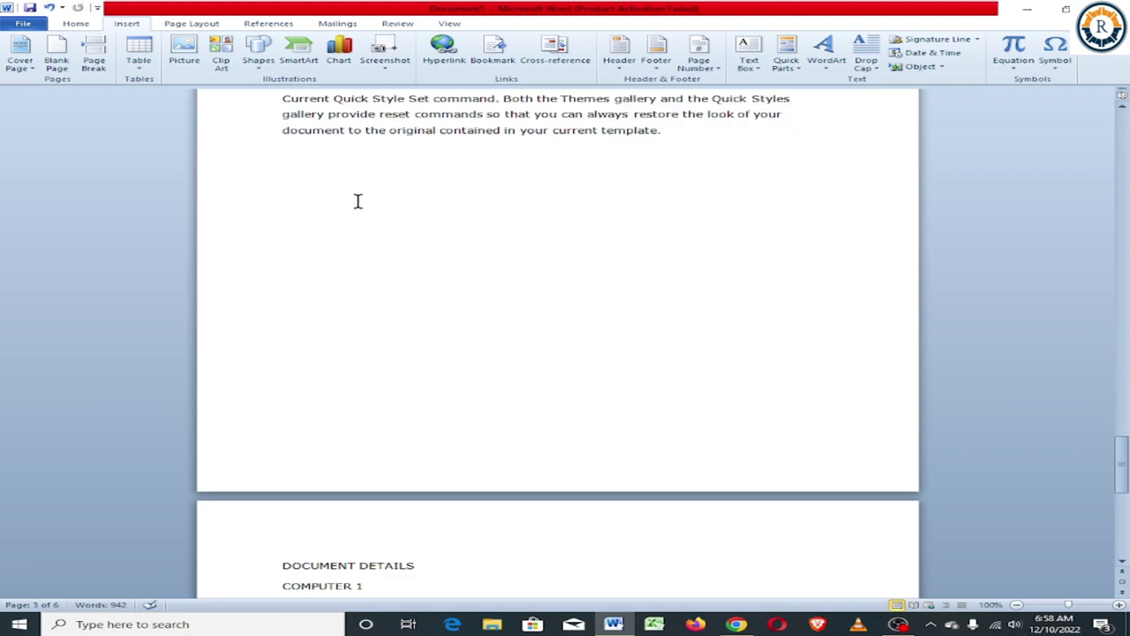
{"action": "scroll", "coordinate": [358, 201], "scroll_direction": "down", "scroll_amount": 7}
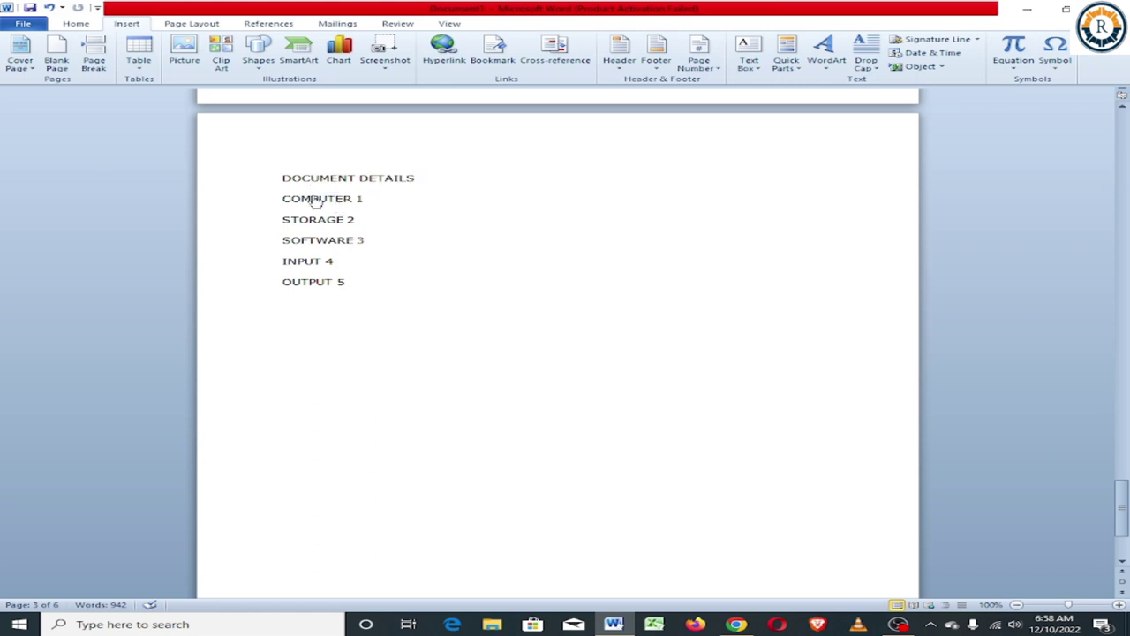
{"action": "left_click", "coordinate": [316, 199], "text": "ctrl"}
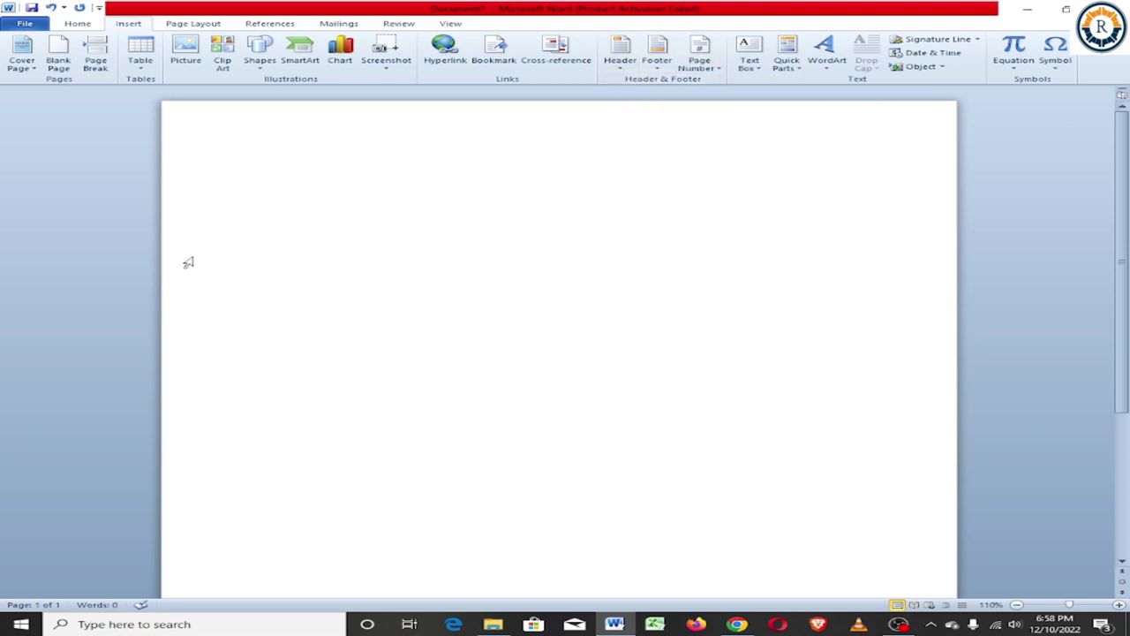
Generate sample paragraphs with =rand(20), remove the blank fourth page, and return to the start.
{"action": "type", "text": "=ra"}
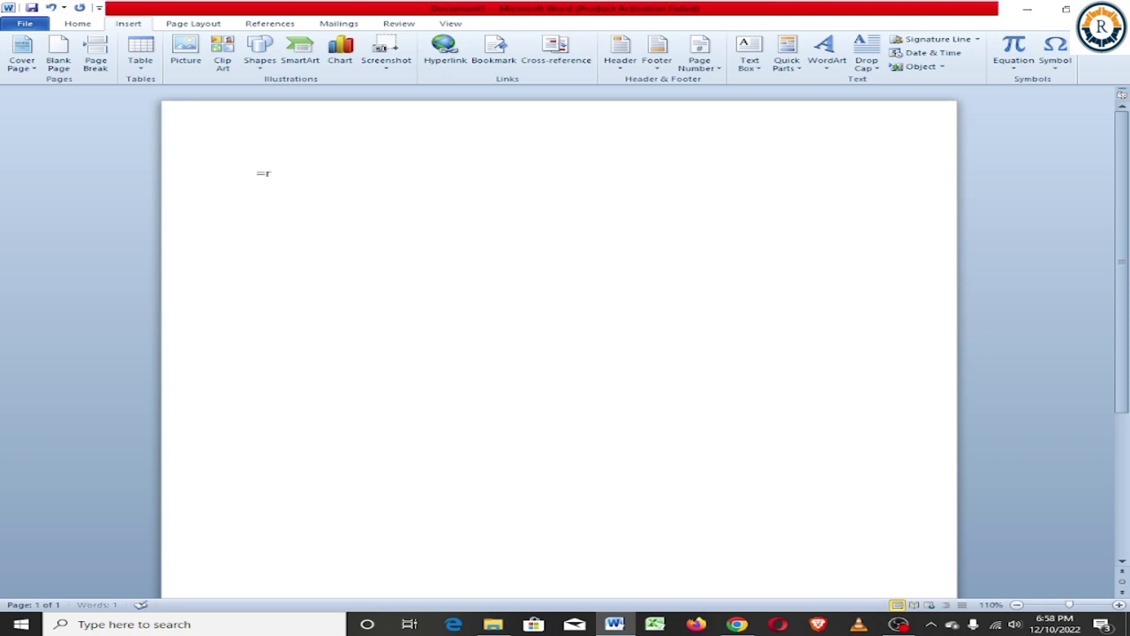
{"action": "type", "text": "nd("}
{"action": "type", "text": "20"}
{"action": "type", "text": ")"}
{"action": "key", "text": "Return"}
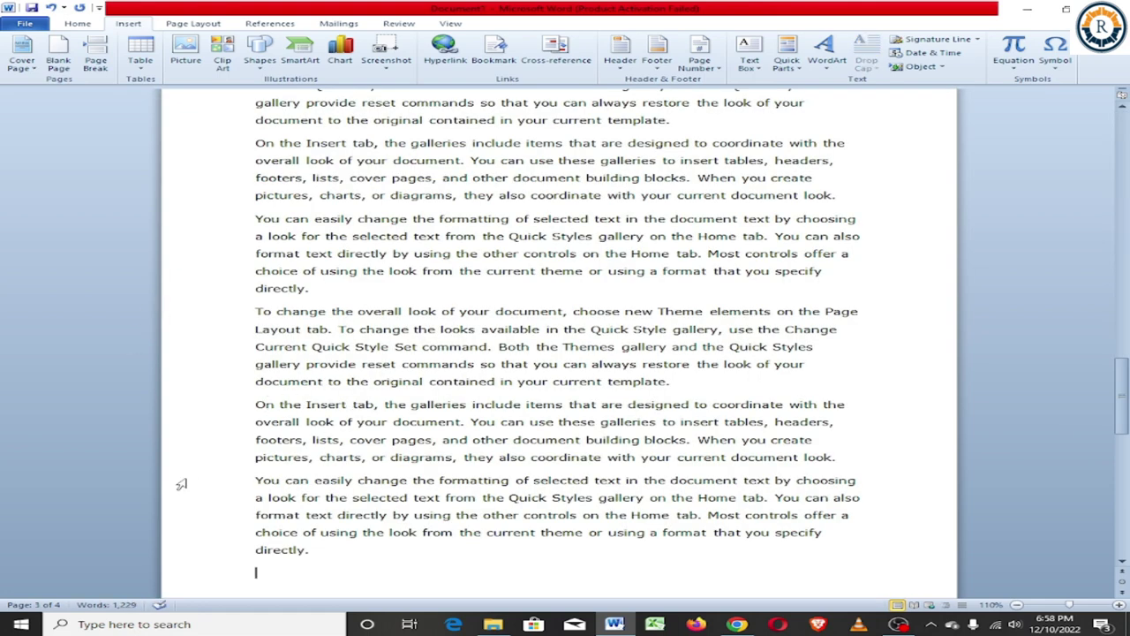
{"action": "scroll", "coordinate": [326, 445], "scroll_direction": "down", "scroll_amount": 4}
{"action": "scroll", "coordinate": [324, 441], "scroll_direction": "down", "scroll_amount": 2}
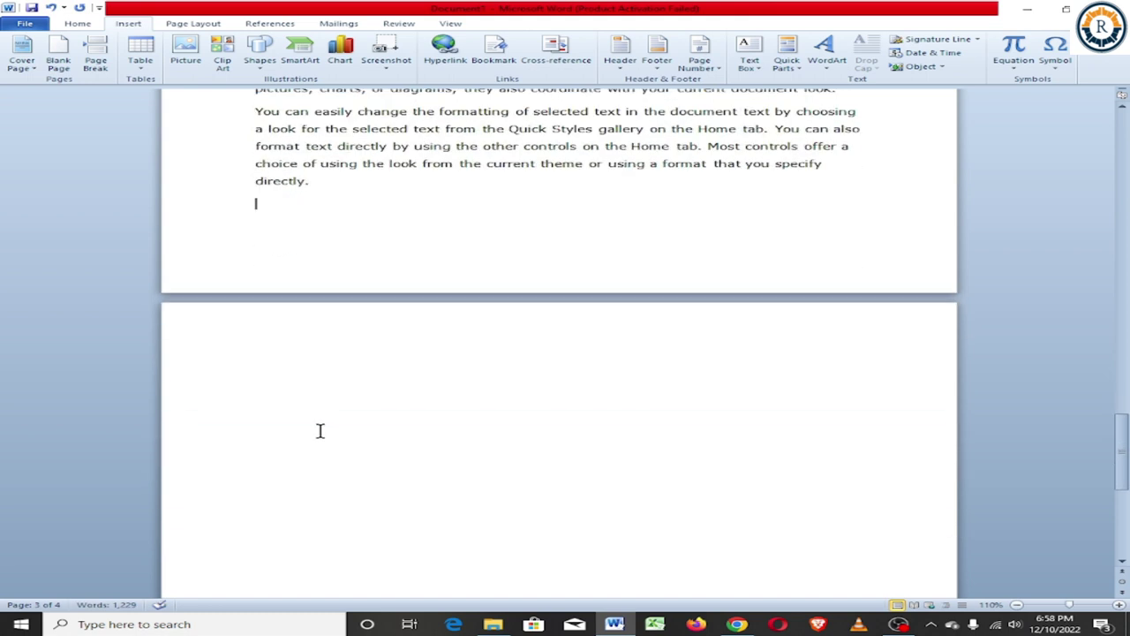
{"action": "key", "text": "Delete"}
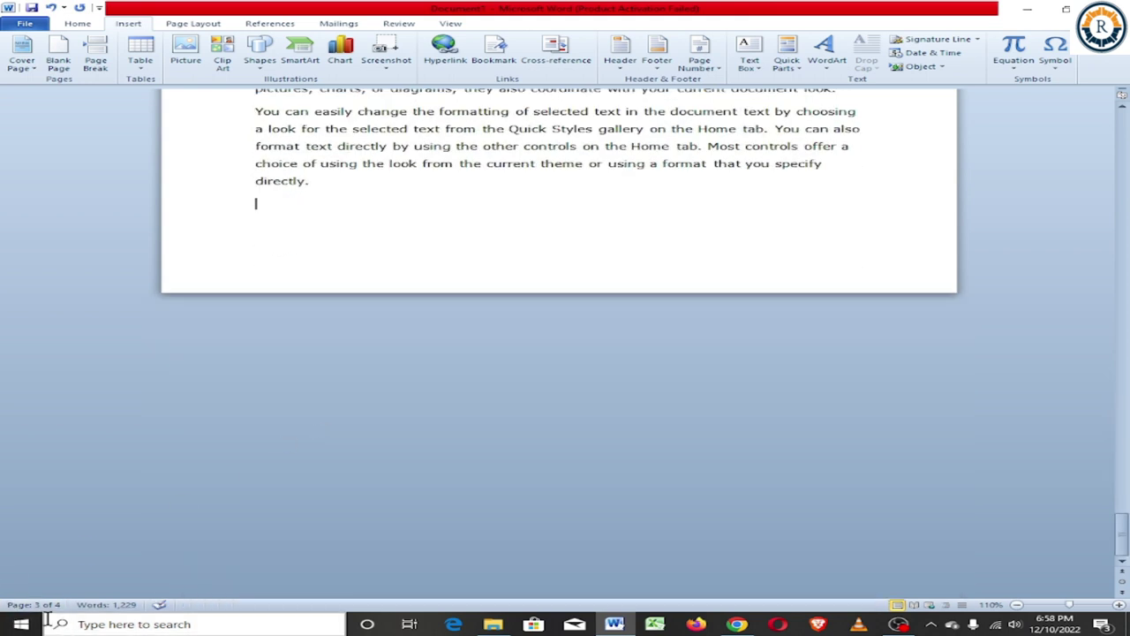
{"action": "key", "text": "ctrl+v"}
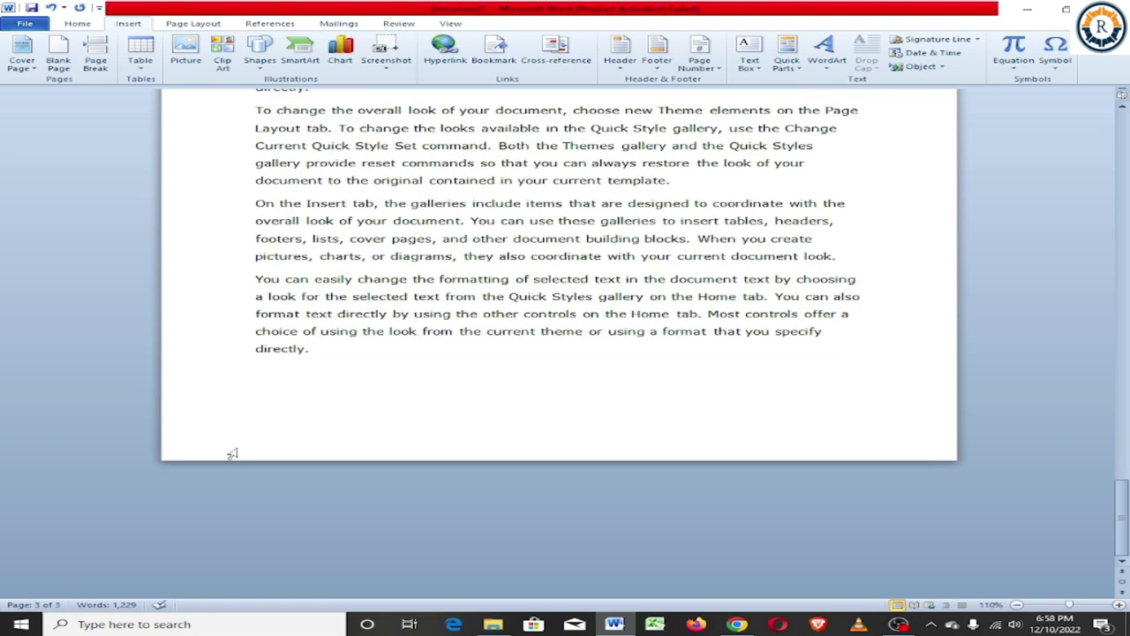
{"action": "scroll", "coordinate": [321, 246], "scroll_direction": "up", "scroll_amount": 4}
{"action": "scroll", "coordinate": [316, 240], "scroll_direction": "up", "scroll_amount": 4}
{"action": "scroll", "coordinate": [315, 240], "scroll_direction": "up", "scroll_amount": 4}
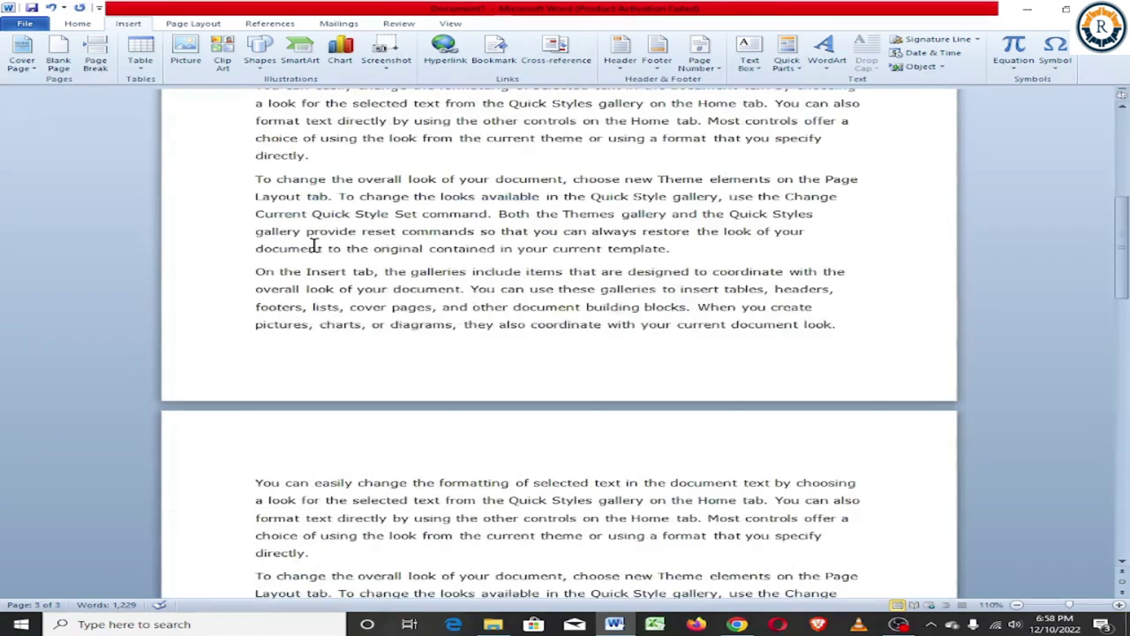
{"action": "scroll", "coordinate": [313, 247], "scroll_direction": "up", "scroll_amount": 4}
{"action": "left_click", "coordinate": [256, 173]}
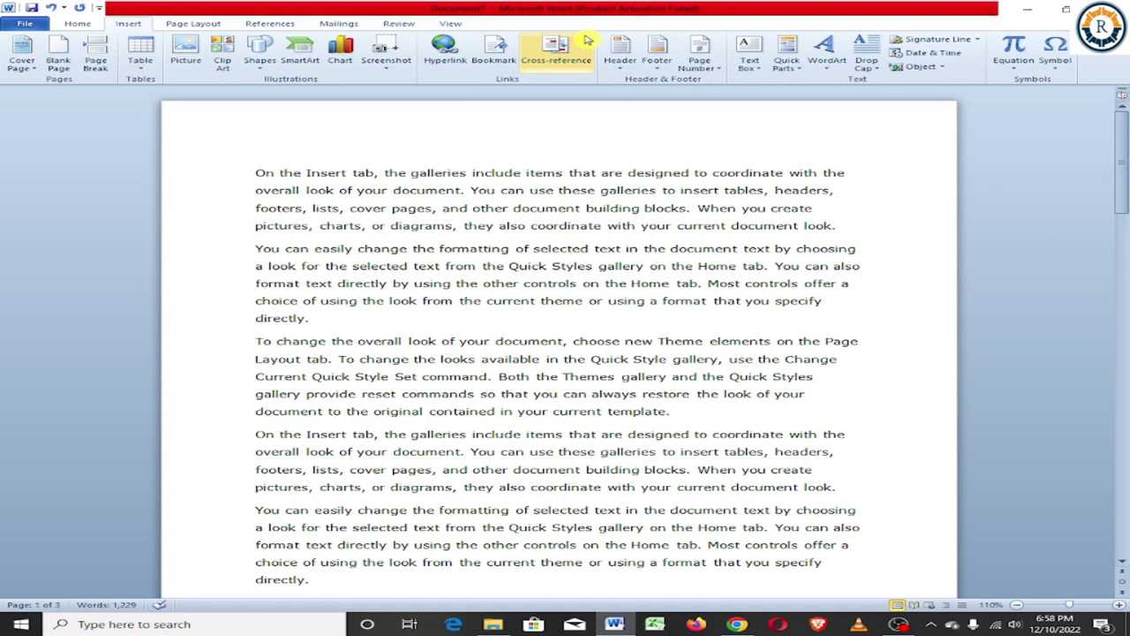
Add the built-in Alphabet header with the title COMPUTER.
{"action": "left_click", "coordinate": [621, 72]}
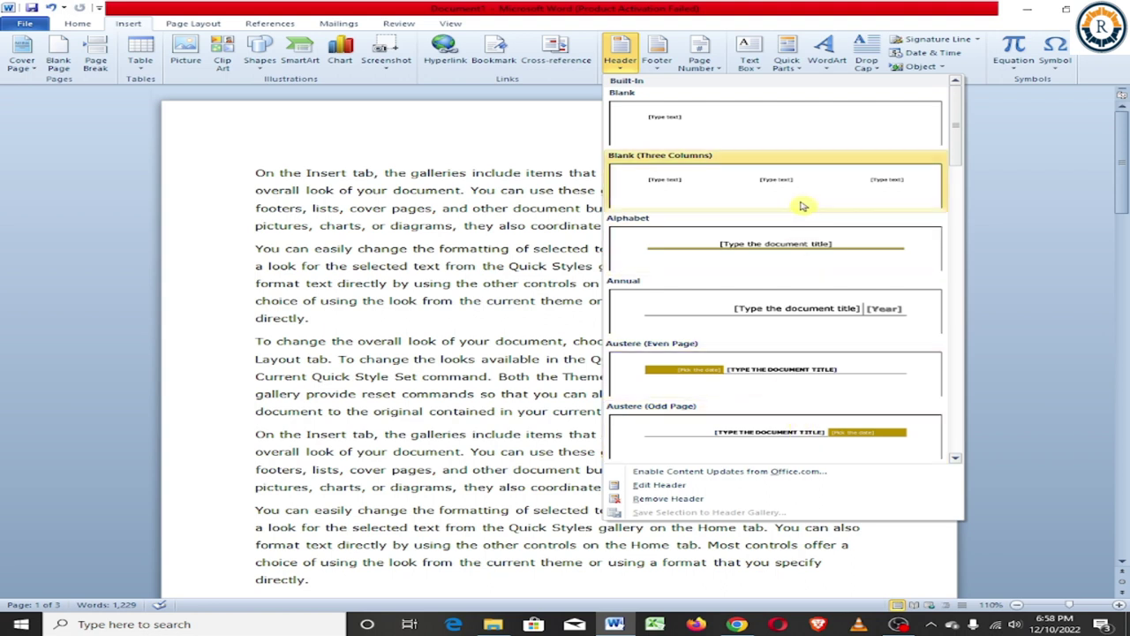
{"action": "left_click", "coordinate": [804, 252]}
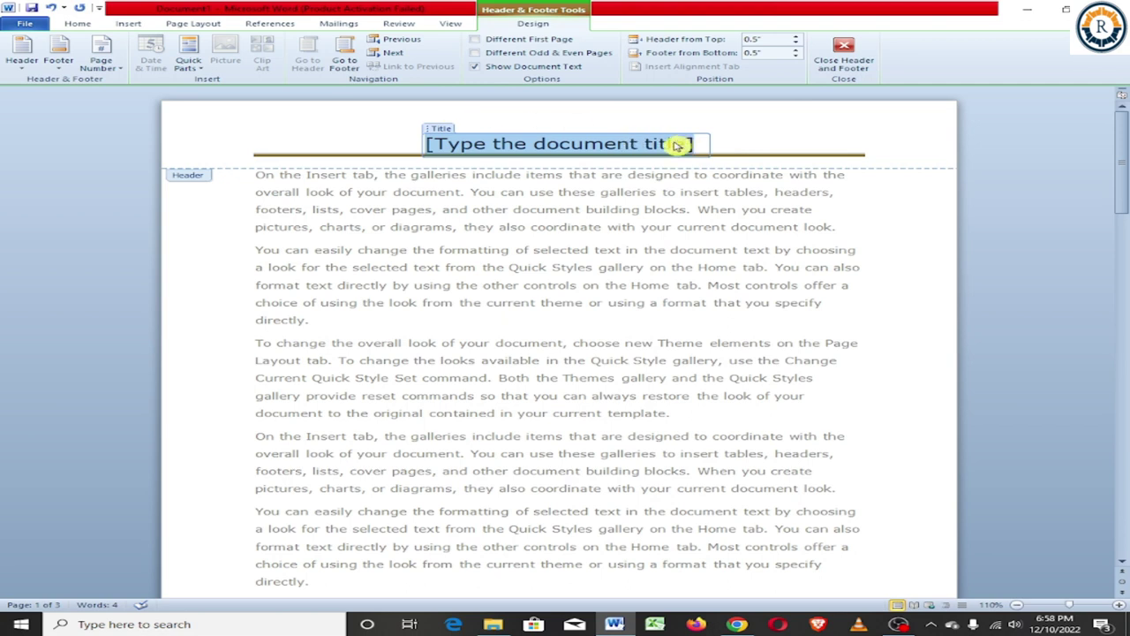
{"action": "type", "text": "COMPU"}
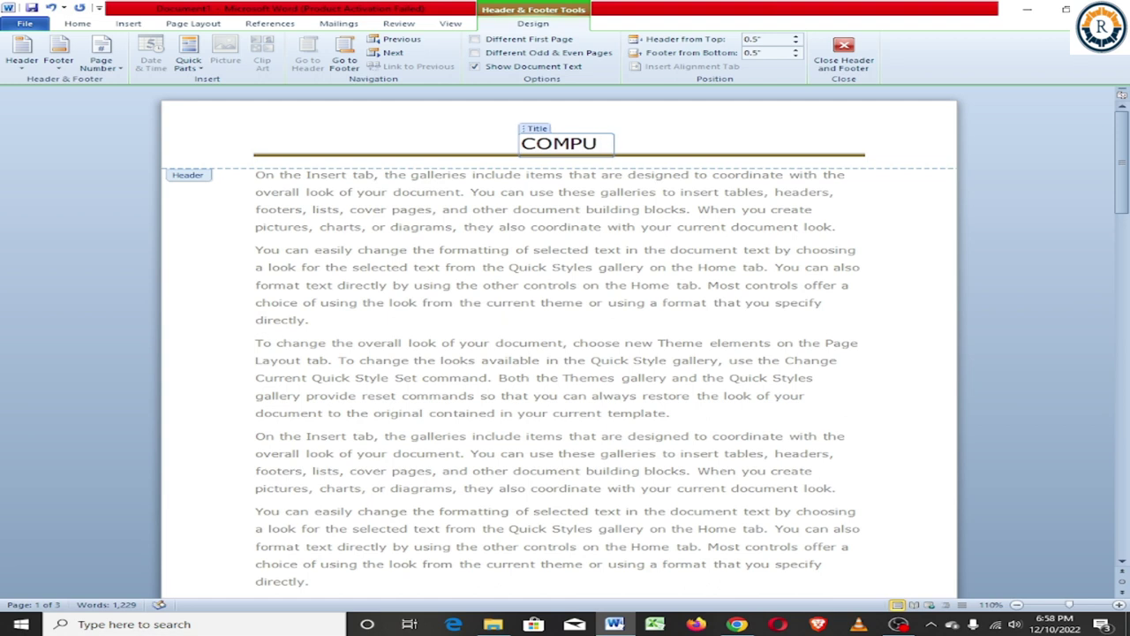
{"action": "type", "text": "TER"}
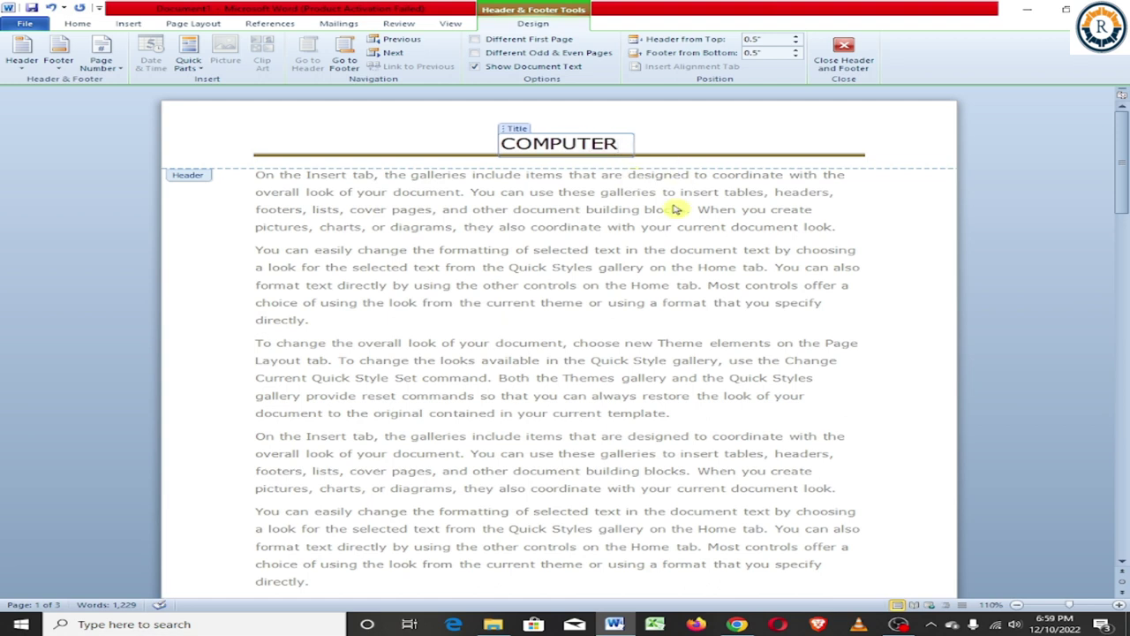
{"action": "double_click", "coordinate": [617, 276]}
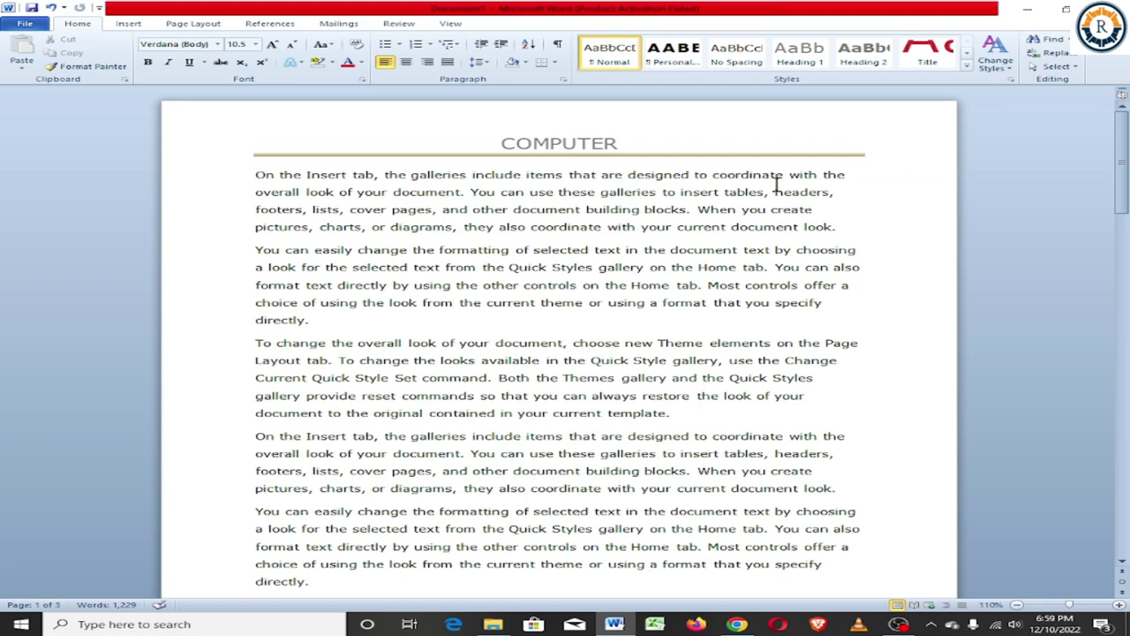
Scroll down through the pages to review the header, then return to the Insert ribbon.
{"action": "scroll", "coordinate": [554, 167], "scroll_direction": "down", "scroll_amount": 11}
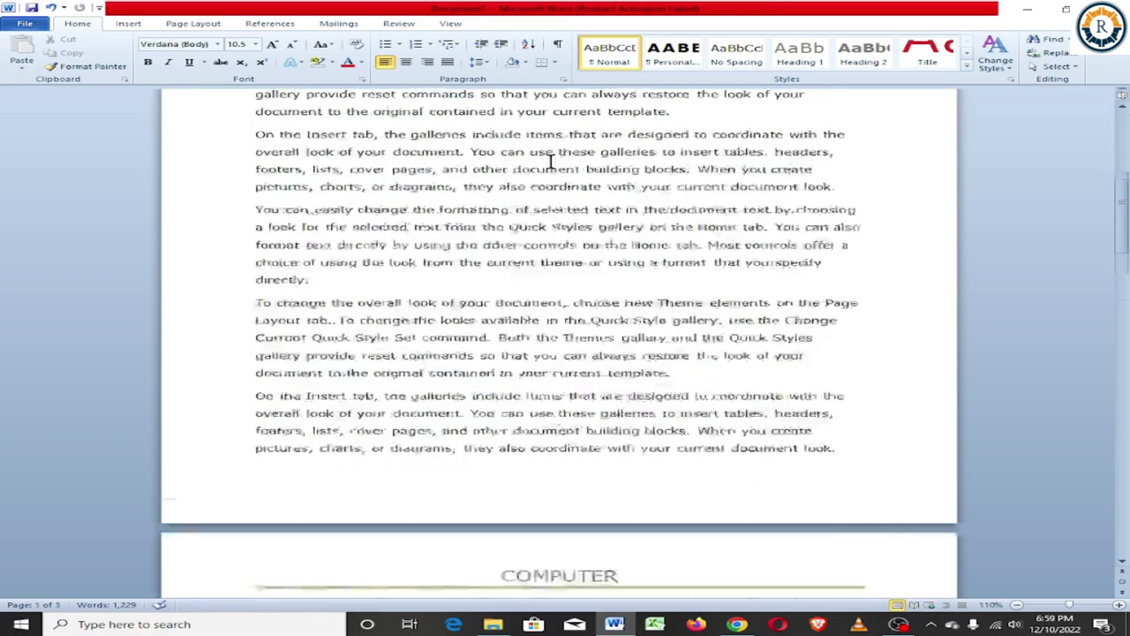
{"action": "scroll", "coordinate": [554, 166], "scroll_direction": "down", "scroll_amount": 6}
{"action": "scroll", "coordinate": [560, 252], "scroll_direction": "down", "scroll_amount": 2}
{"action": "scroll", "coordinate": [560, 253], "scroll_direction": "down", "scroll_amount": 12}
{"action": "scroll", "coordinate": [565, 251], "scroll_direction": "down", "scroll_amount": 4}
{"action": "scroll", "coordinate": [389, 301], "scroll_direction": "down", "scroll_amount": 6}
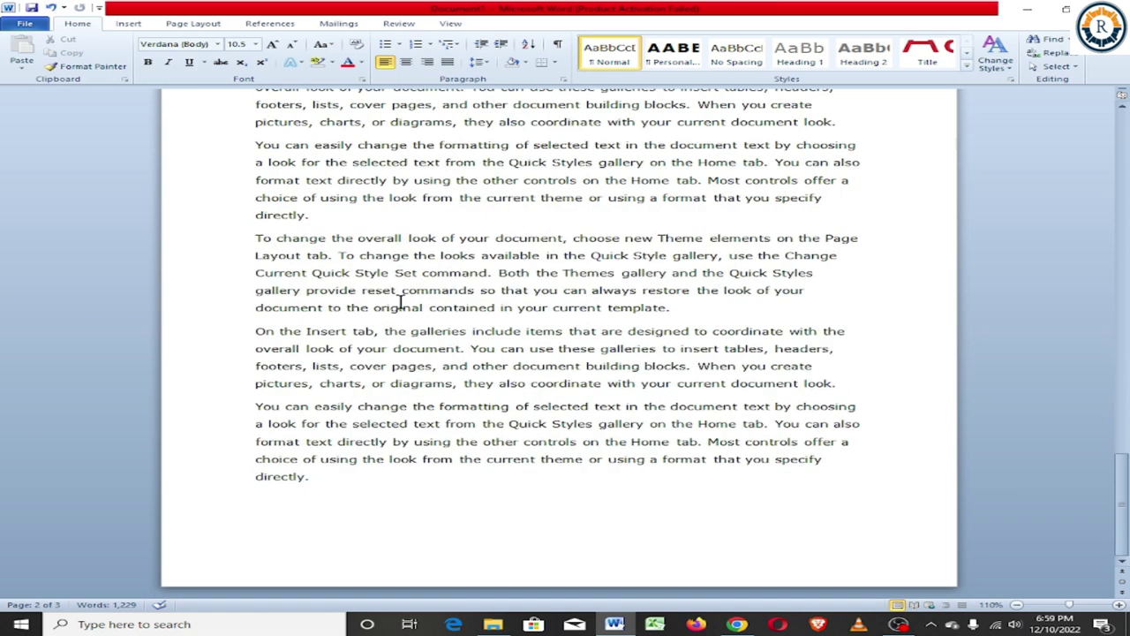
{"action": "scroll", "coordinate": [446, 301], "scroll_direction": "up", "scroll_amount": 10}
{"action": "scroll", "coordinate": [433, 265], "scroll_direction": "down", "scroll_amount": 8}
{"action": "scroll", "coordinate": [416, 240], "scroll_direction": "up", "scroll_amount": 4}
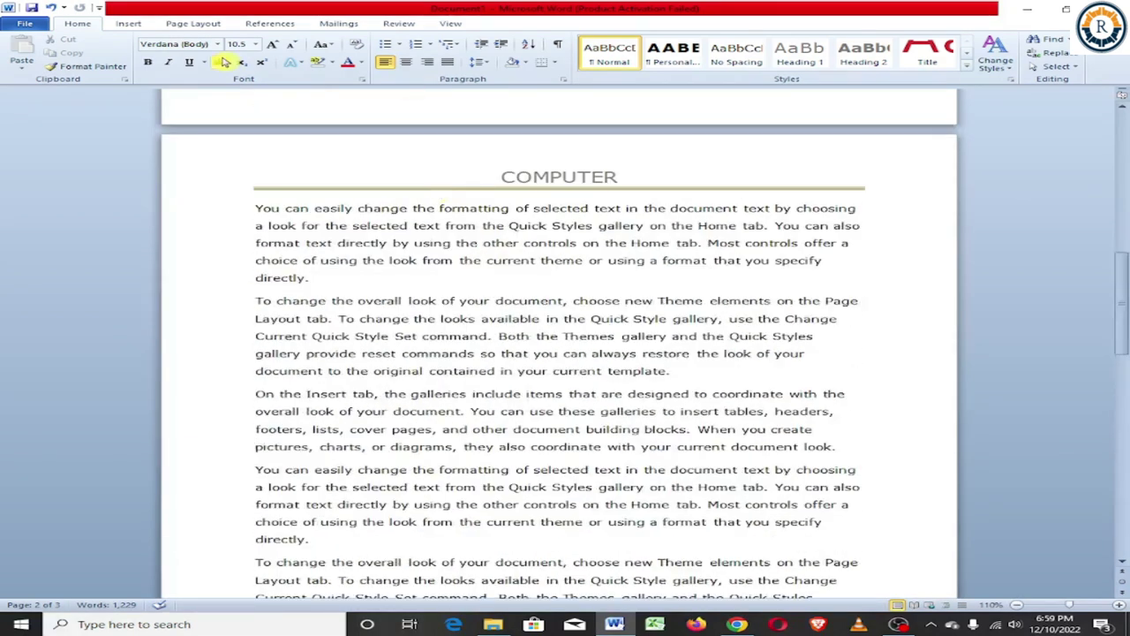
{"action": "left_click", "coordinate": [129, 25]}
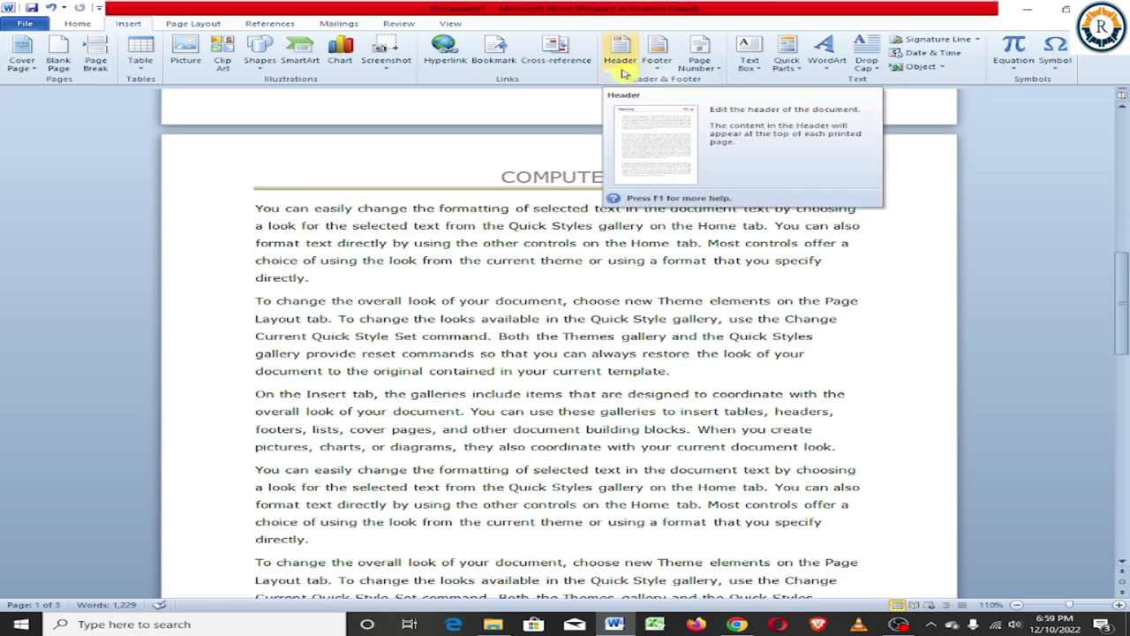
Add the built-in Annual footer to the pages.
{"action": "left_click", "coordinate": [622, 67]}
{"action": "left_click", "coordinate": [657, 65]}
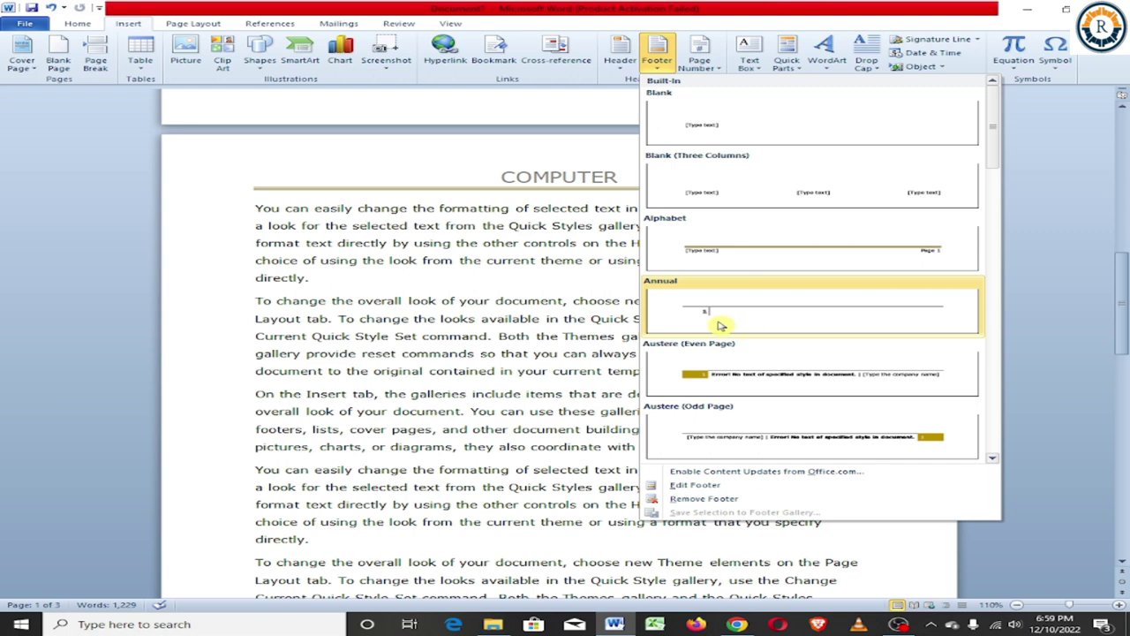
{"action": "left_click", "coordinate": [718, 323]}
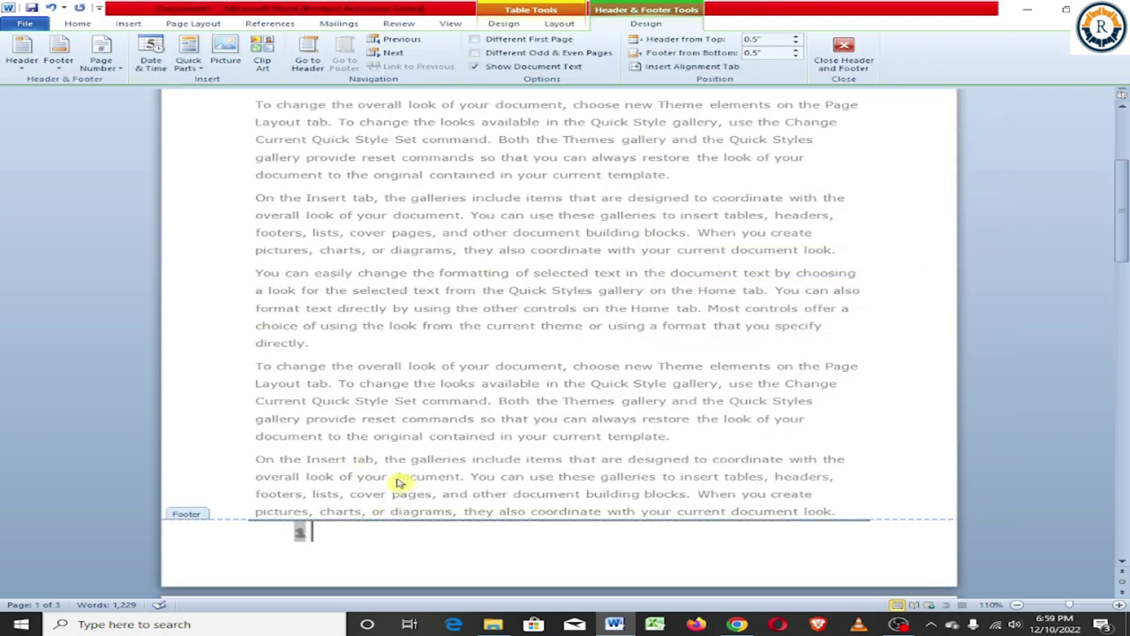
{"action": "double_click", "coordinate": [399, 481]}
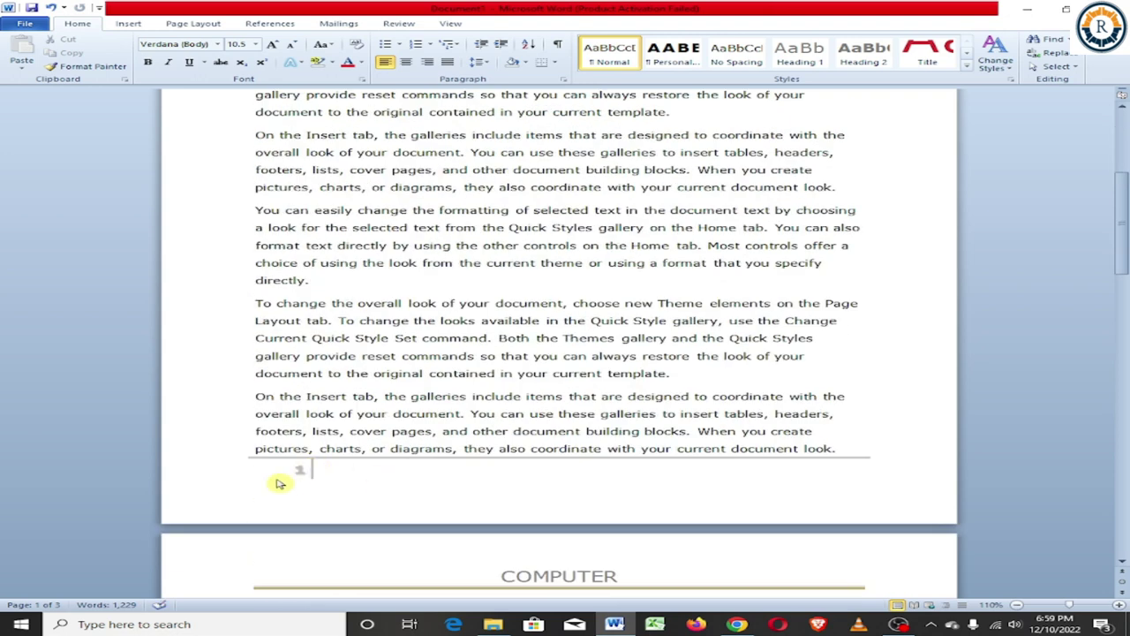
Place the caret on the last page and return to the Insert ribbon.
{"action": "scroll", "coordinate": [300, 477], "scroll_direction": "down", "scroll_amount": 3}
{"action": "scroll", "coordinate": [323, 459], "scroll_direction": "down", "scroll_amount": 1}
{"action": "scroll", "coordinate": [353, 353], "scroll_direction": "down", "scroll_amount": 3}
{"action": "scroll", "coordinate": [363, 298], "scroll_direction": "down", "scroll_amount": 4}
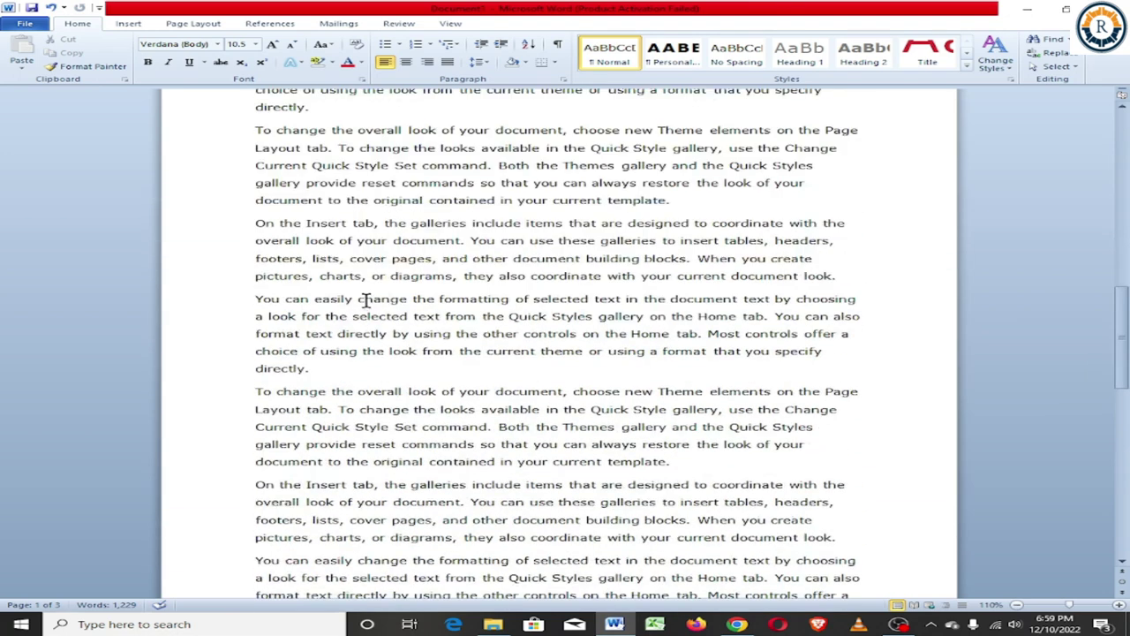
{"action": "scroll", "coordinate": [366, 302], "scroll_direction": "down", "scroll_amount": 8}
{"action": "scroll", "coordinate": [298, 267], "scroll_direction": "down", "scroll_amount": 5}
{"action": "scroll", "coordinate": [299, 265], "scroll_direction": "down", "scroll_amount": 4}
{"action": "left_click", "coordinate": [326, 560]}
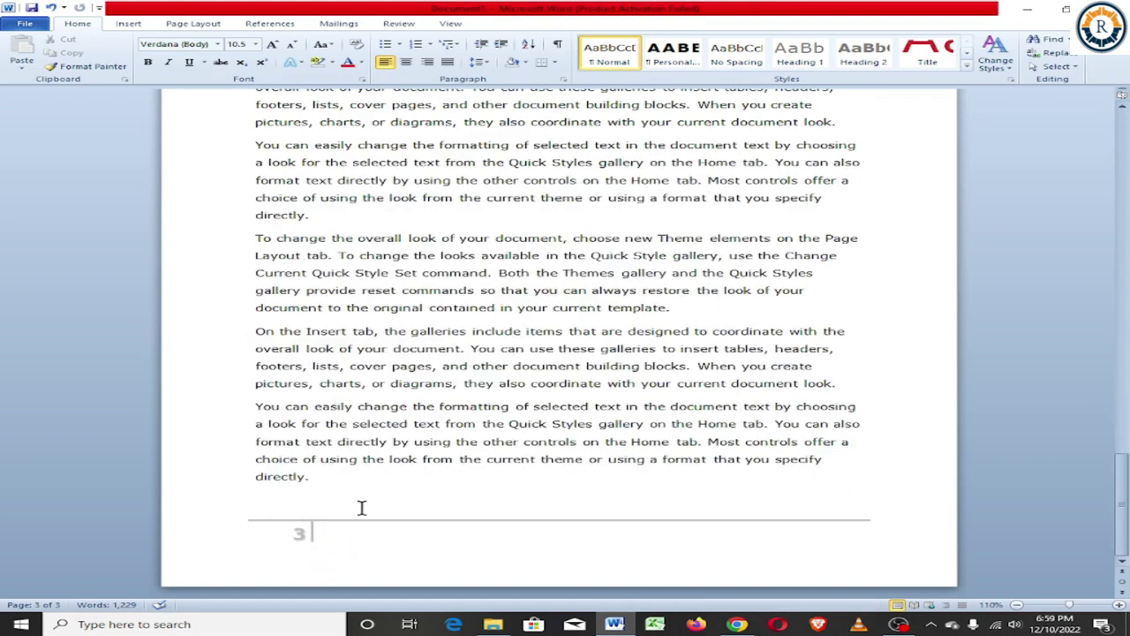
{"action": "scroll", "coordinate": [360, 503], "scroll_direction": "up", "scroll_amount": 10}
{"action": "scroll", "coordinate": [360, 501], "scroll_direction": "up", "scroll_amount": 5}
{"action": "scroll", "coordinate": [380, 424], "scroll_direction": "up", "scroll_amount": 8}
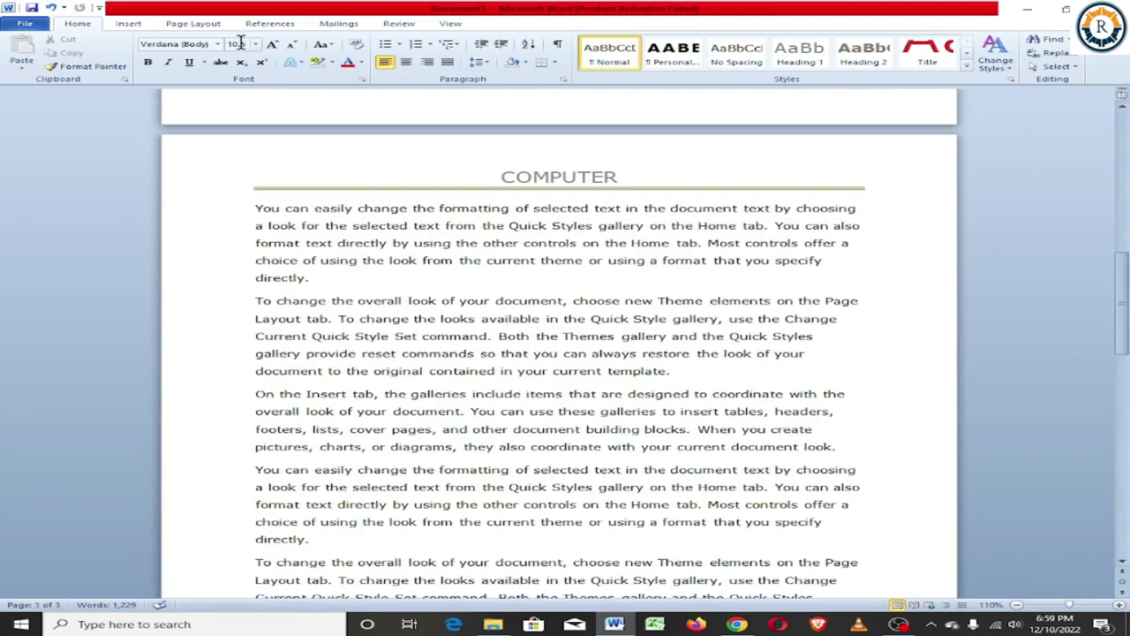
{"action": "left_click", "coordinate": [135, 25]}
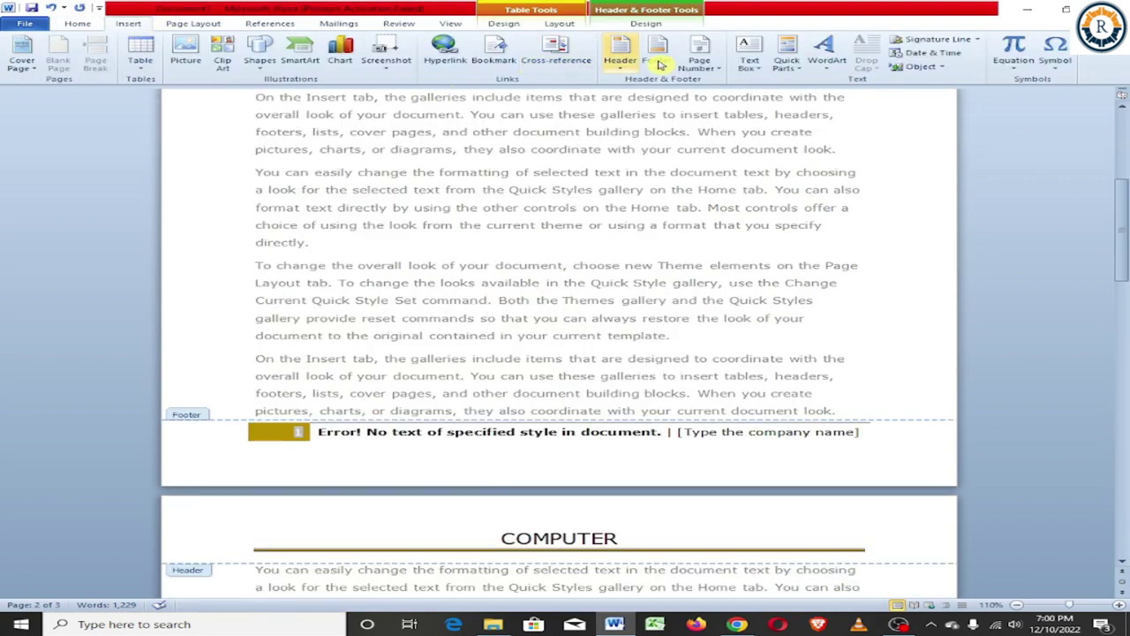
Add a Bold Numbers 1 'Page X of Y' number at the top of the page.
{"action": "key", "text": "Escape"}
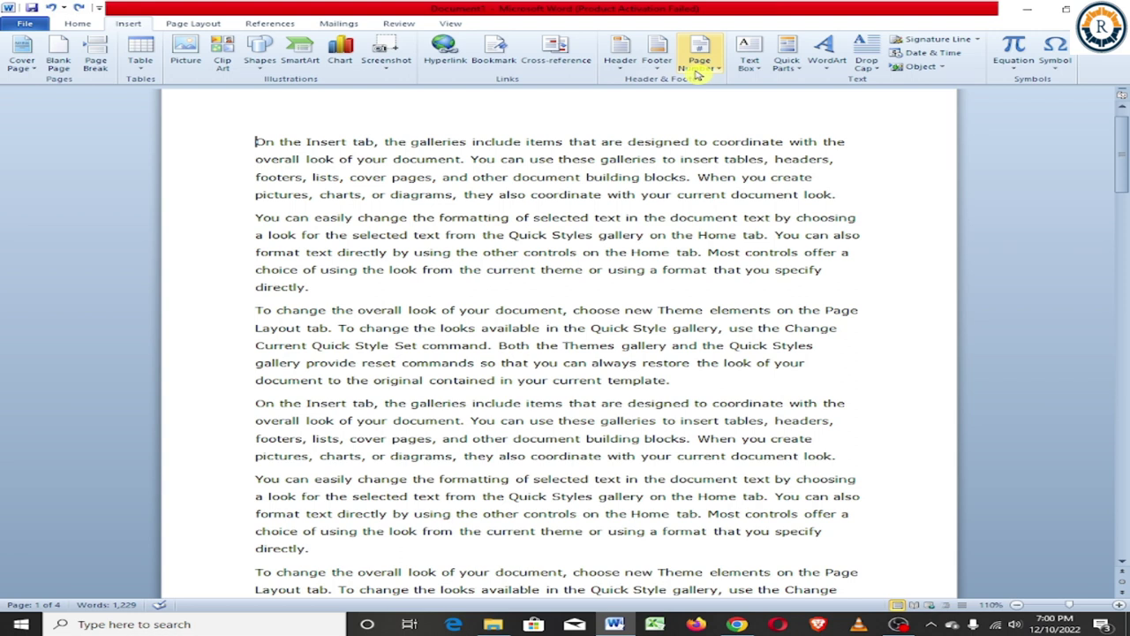
{"action": "left_click", "coordinate": [697, 75]}
{"action": "mouse_move", "coordinate": [717, 81]}
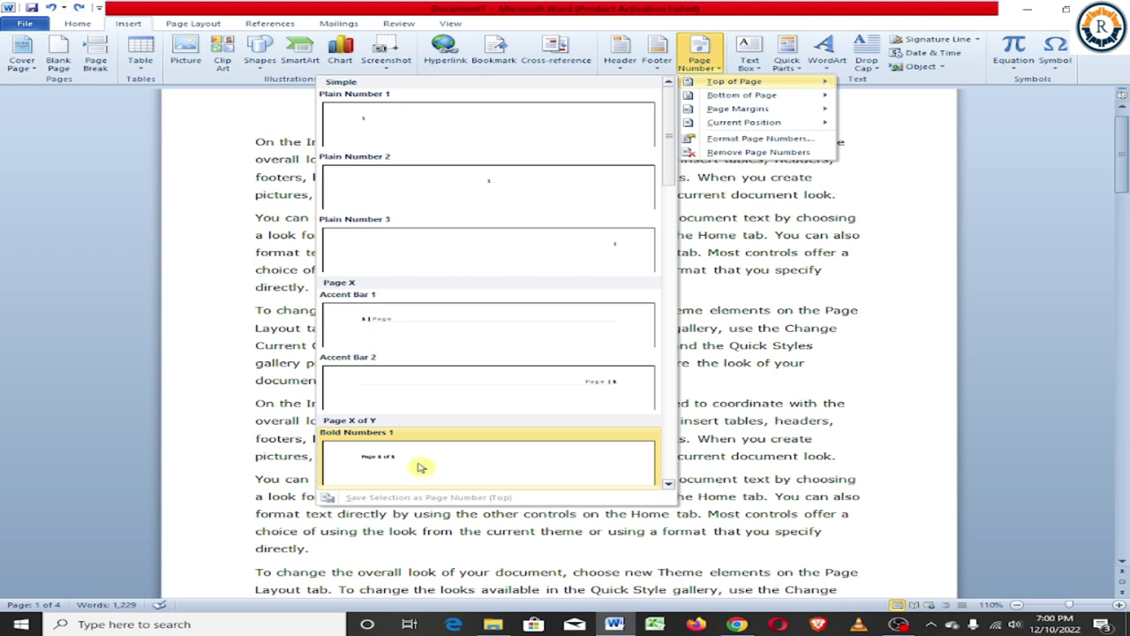
{"action": "left_click", "coordinate": [421, 466]}
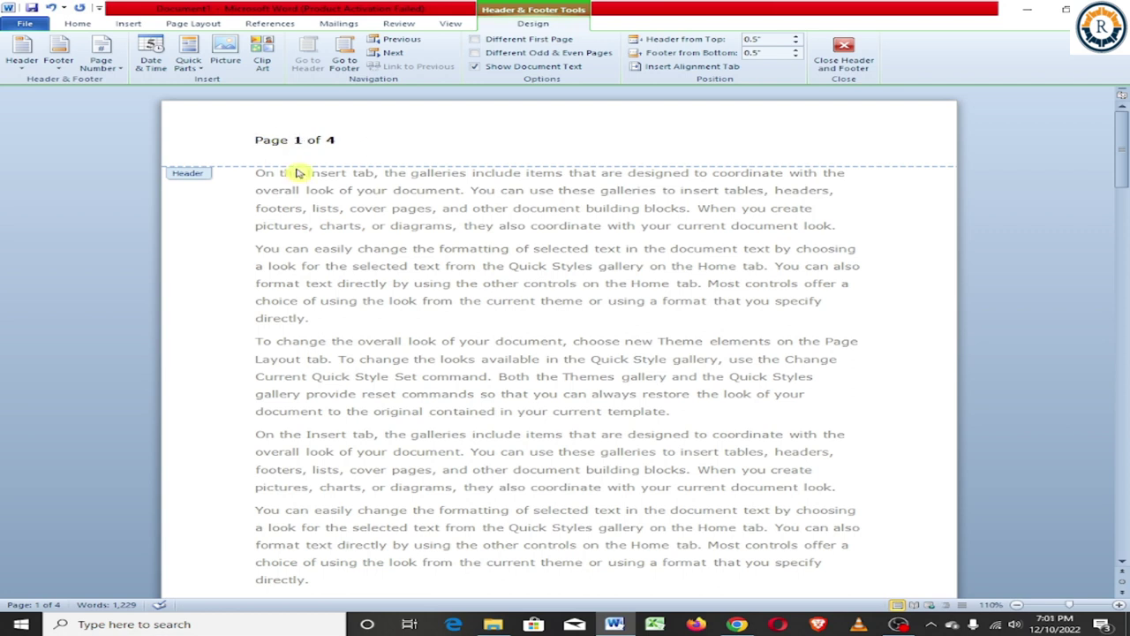
{"action": "double_click", "coordinate": [334, 212]}
Add a Plain Number 3 page number at the bottom right of the page.
{"action": "left_click", "coordinate": [134, 24]}
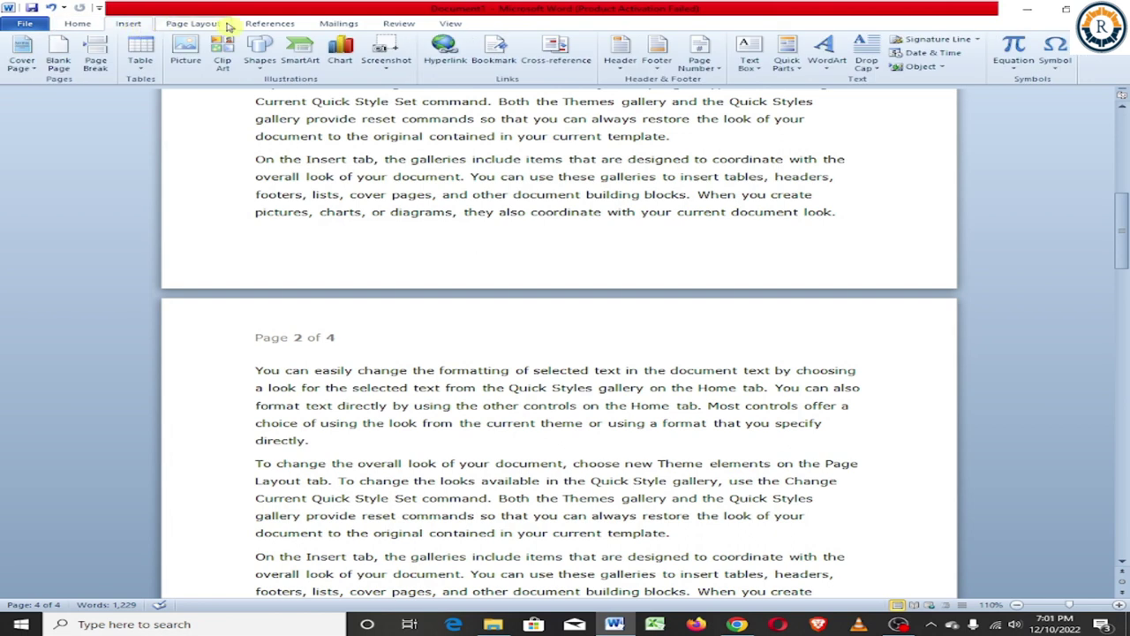
{"action": "left_click", "coordinate": [698, 71]}
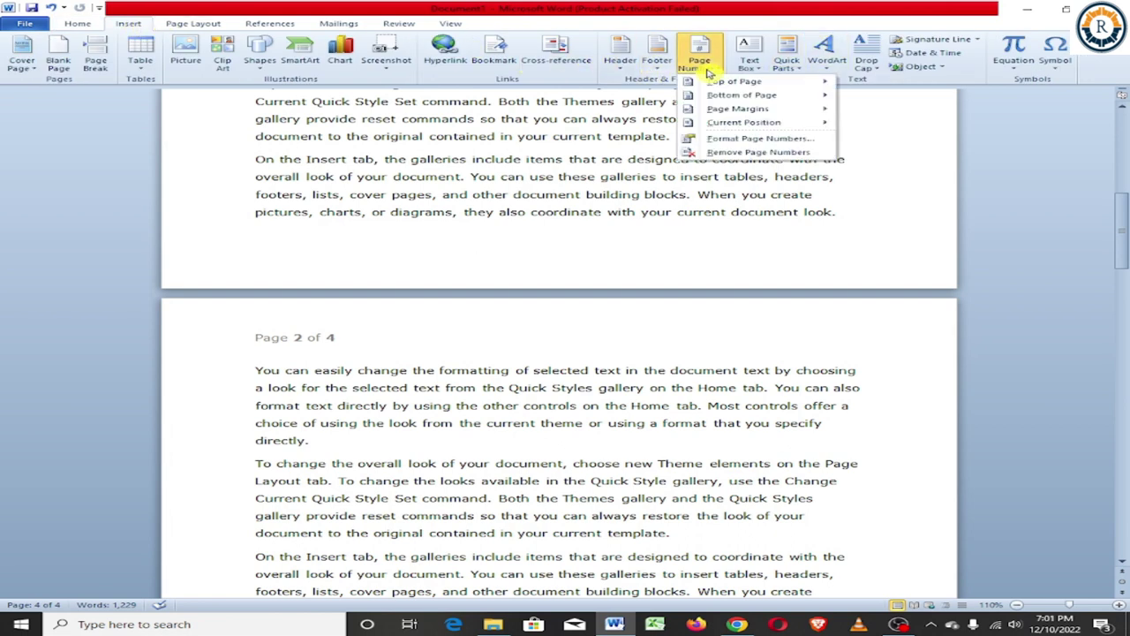
{"action": "mouse_move", "coordinate": [744, 98]}
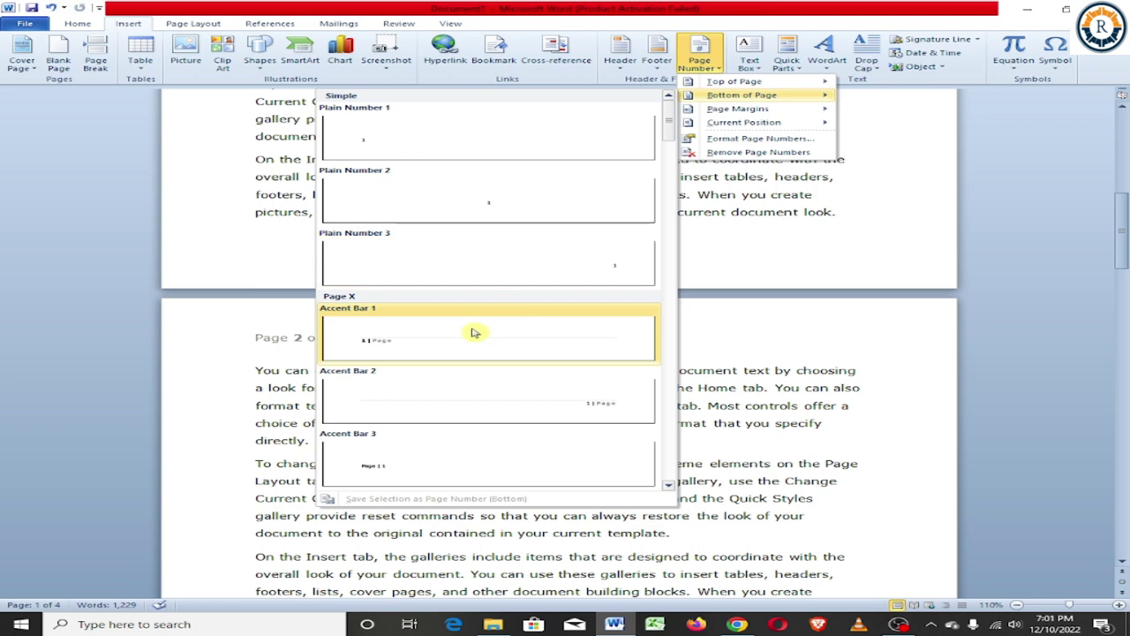
{"action": "left_click", "coordinate": [537, 264]}
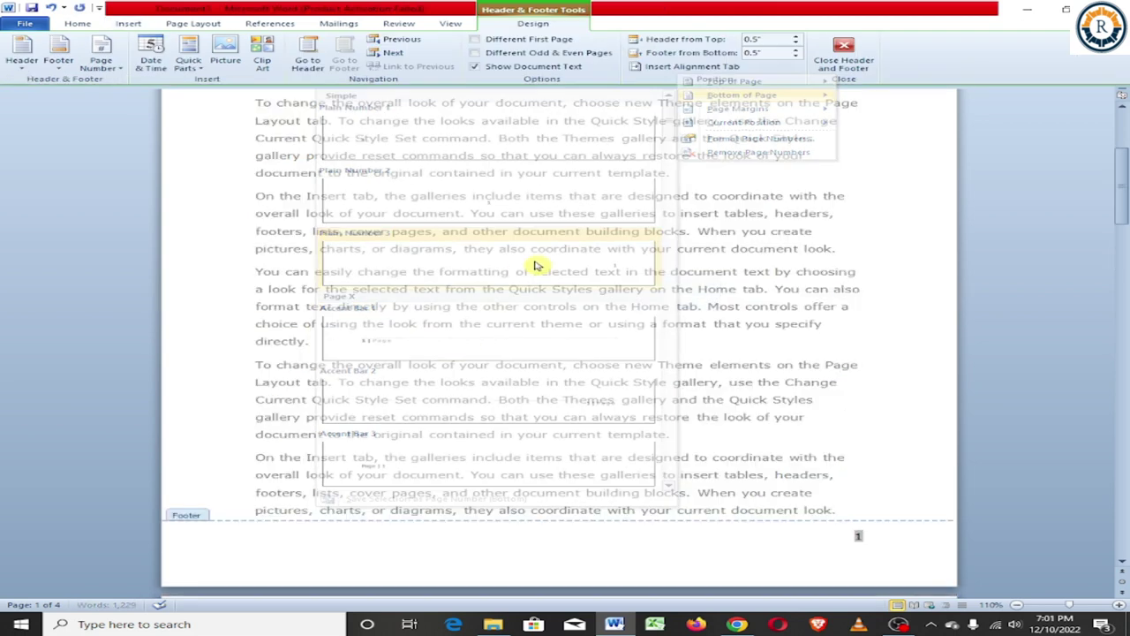
{"action": "scroll", "coordinate": [641, 121], "scroll_direction": "down", "scroll_amount": 15}
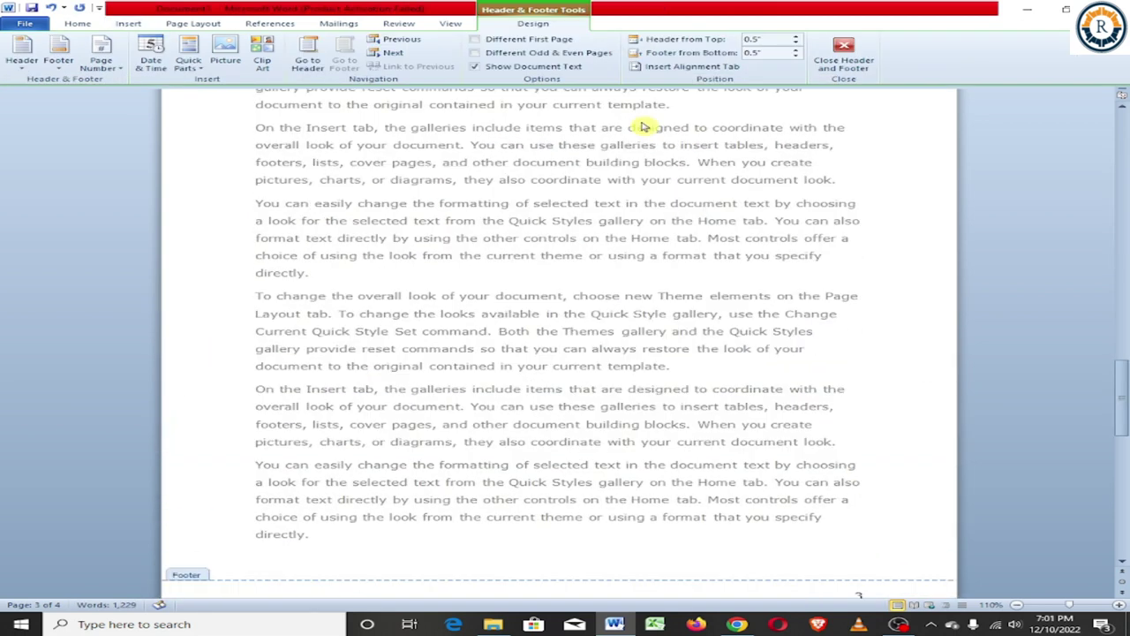
{"action": "scroll", "coordinate": [419, 162], "scroll_direction": "up", "scroll_amount": 5}
Browse the Page Margins page-number styles, then place the caret before 'choice' on page 3.
{"action": "left_click", "coordinate": [128, 24]}
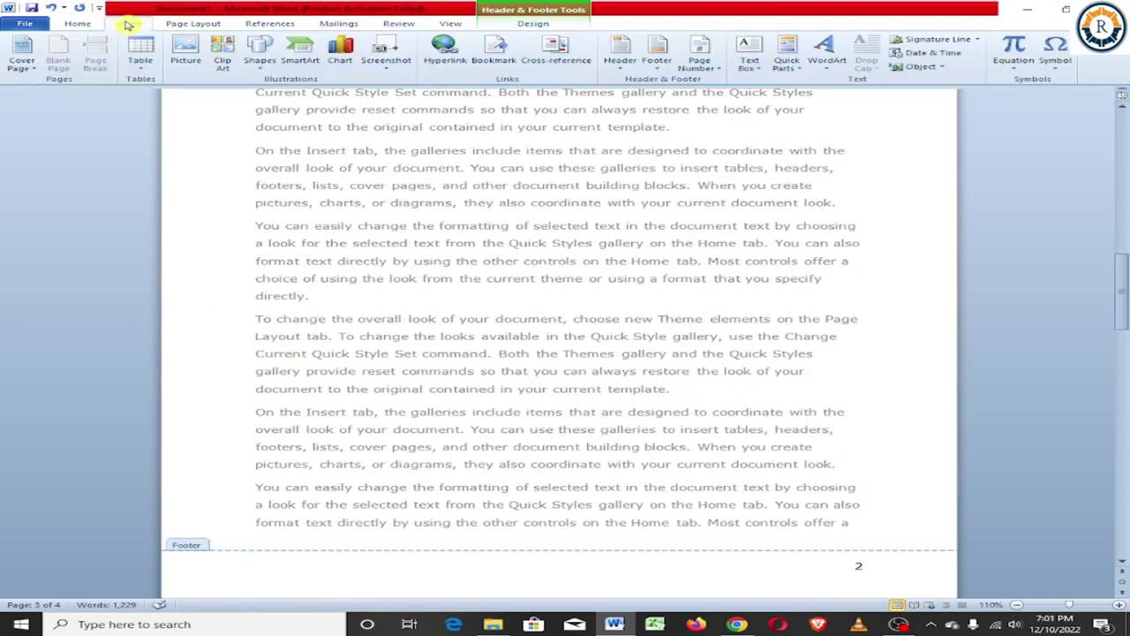
{"action": "left_click", "coordinate": [700, 55]}
{"action": "mouse_move", "coordinate": [765, 109]}
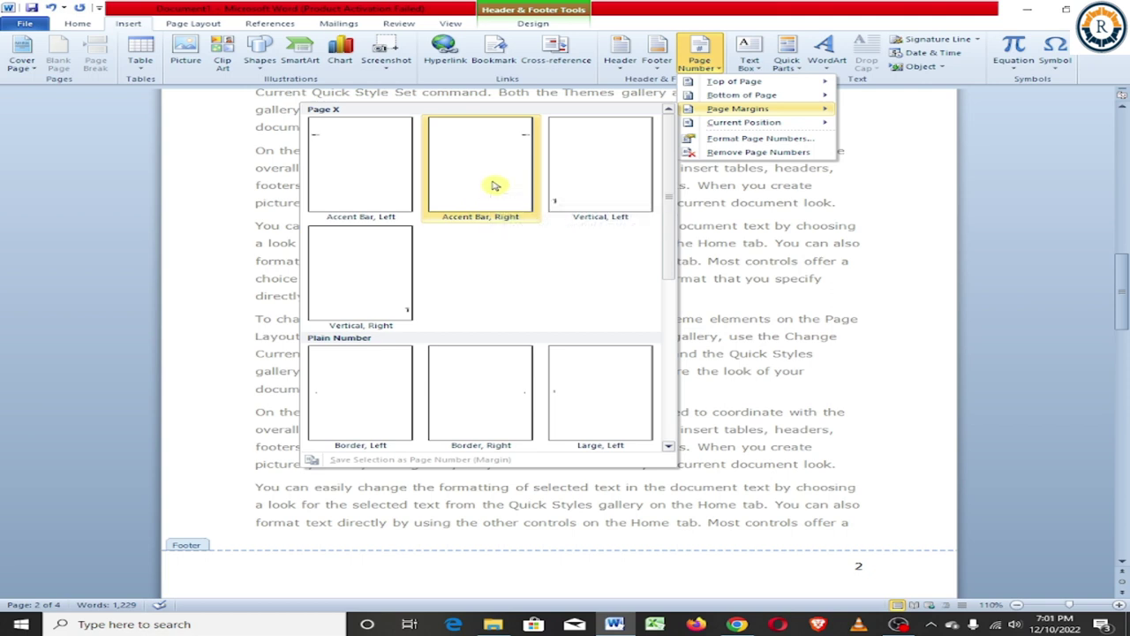
{"action": "left_click", "coordinate": [495, 185]}
{"action": "left_click", "coordinate": [705, 64]}
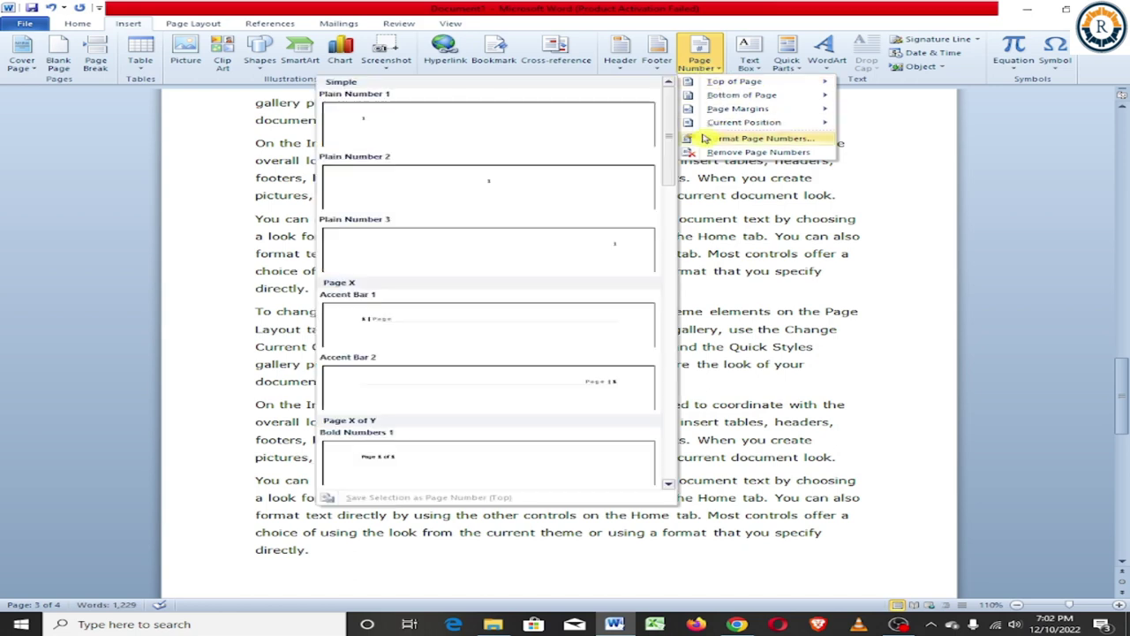
{"action": "scroll", "coordinate": [742, 282], "scroll_direction": "down", "scroll_amount": 4}
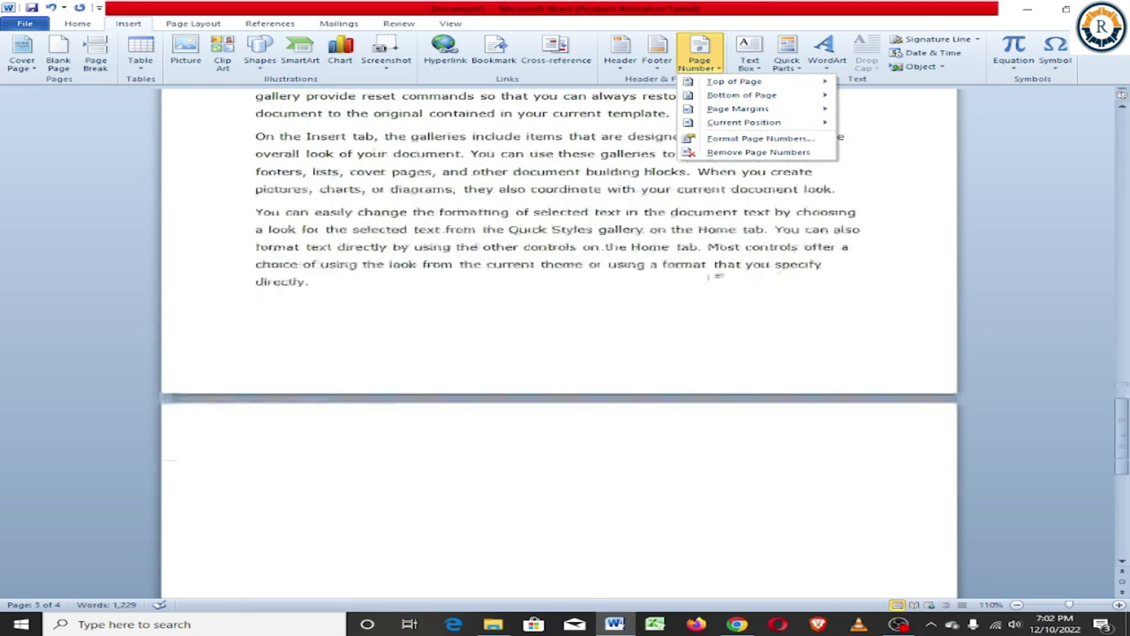
{"action": "scroll", "coordinate": [707, 271], "scroll_direction": "up", "scroll_amount": 5}
{"action": "scroll", "coordinate": [706, 271], "scroll_direction": "up", "scroll_amount": 4}
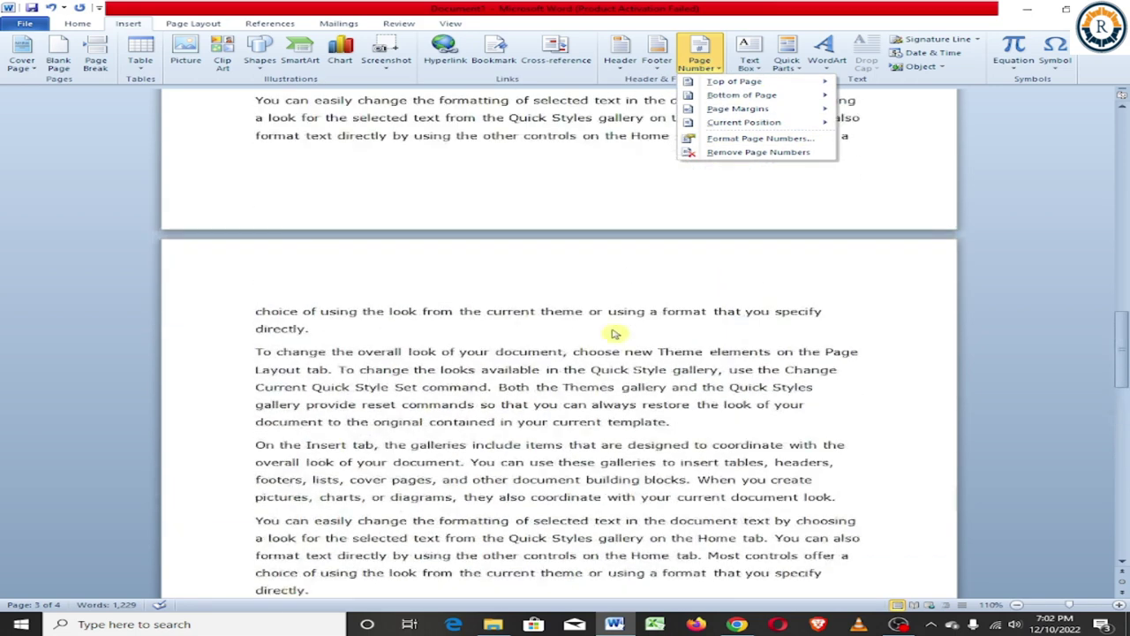
{"action": "left_click", "coordinate": [503, 389]}
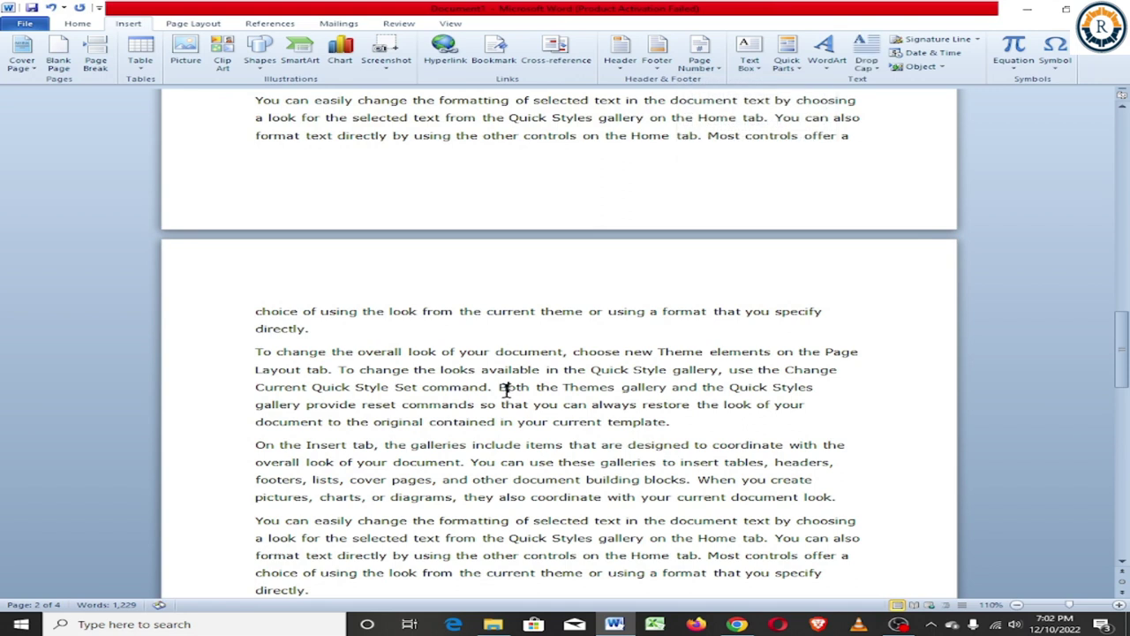
{"action": "left_click", "coordinate": [255, 309]}
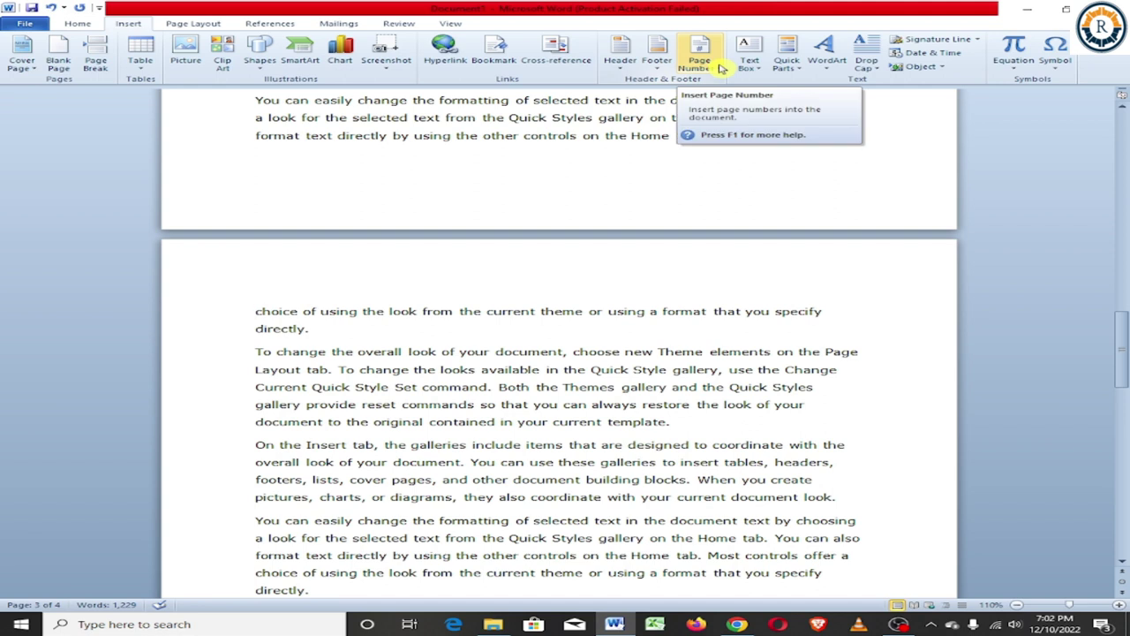
Insert an Accent Bar 3 'Page | 3' number before 'choice' on page 3.
{"action": "left_click", "coordinate": [723, 68]}
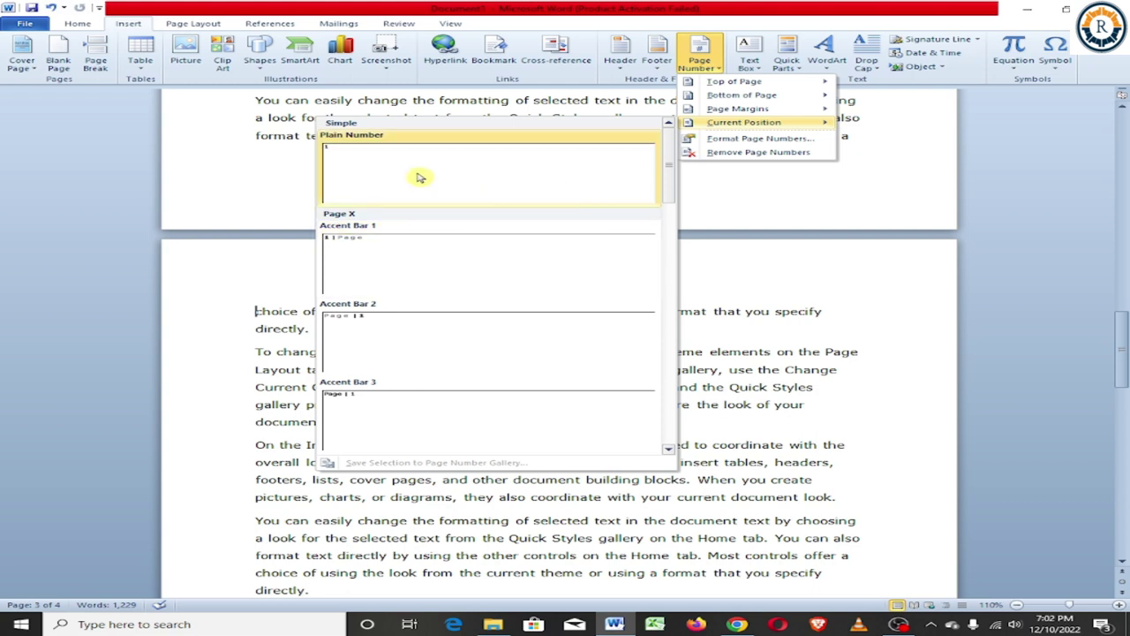
{"action": "left_click", "coordinate": [420, 178]}
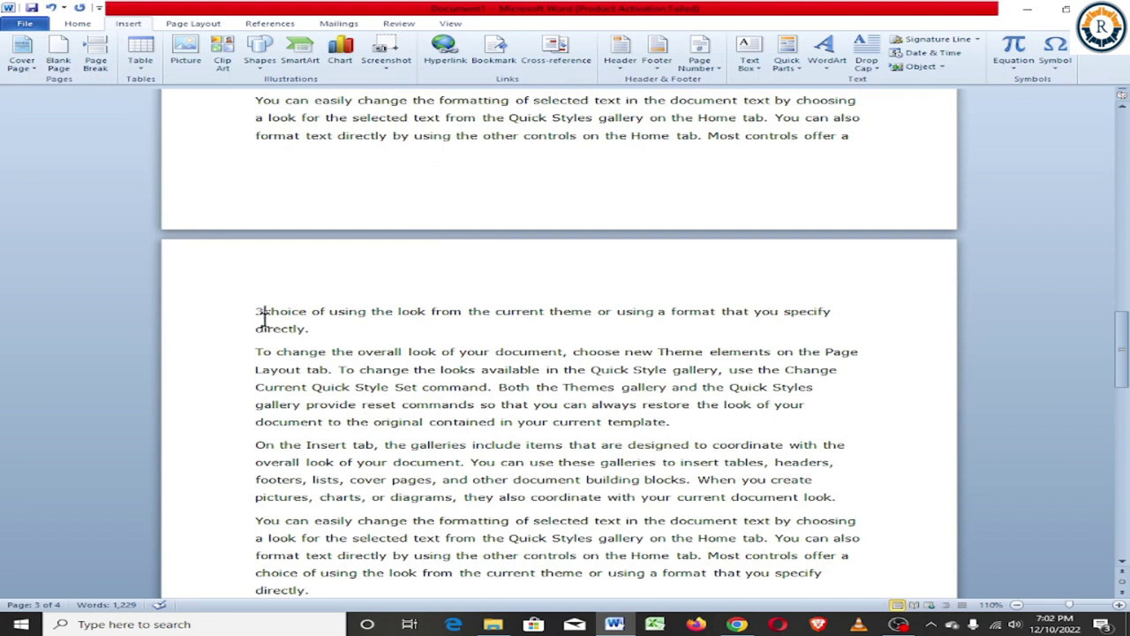
{"action": "left_click", "coordinate": [706, 64]}
{"action": "mouse_move", "coordinate": [744, 122]}
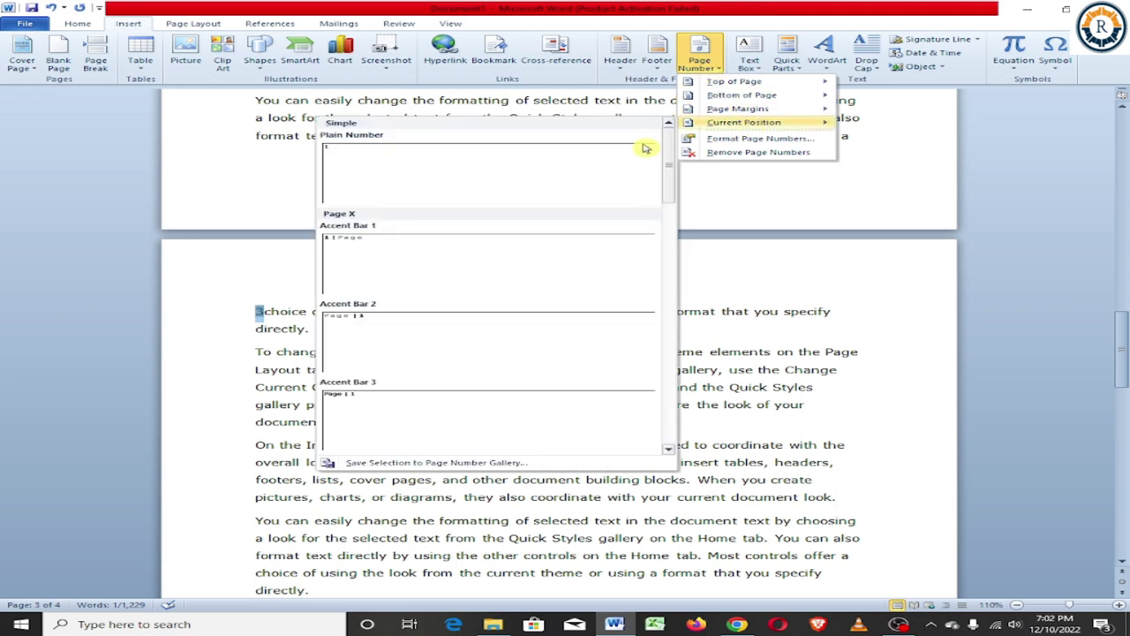
{"action": "left_click", "coordinate": [382, 399]}
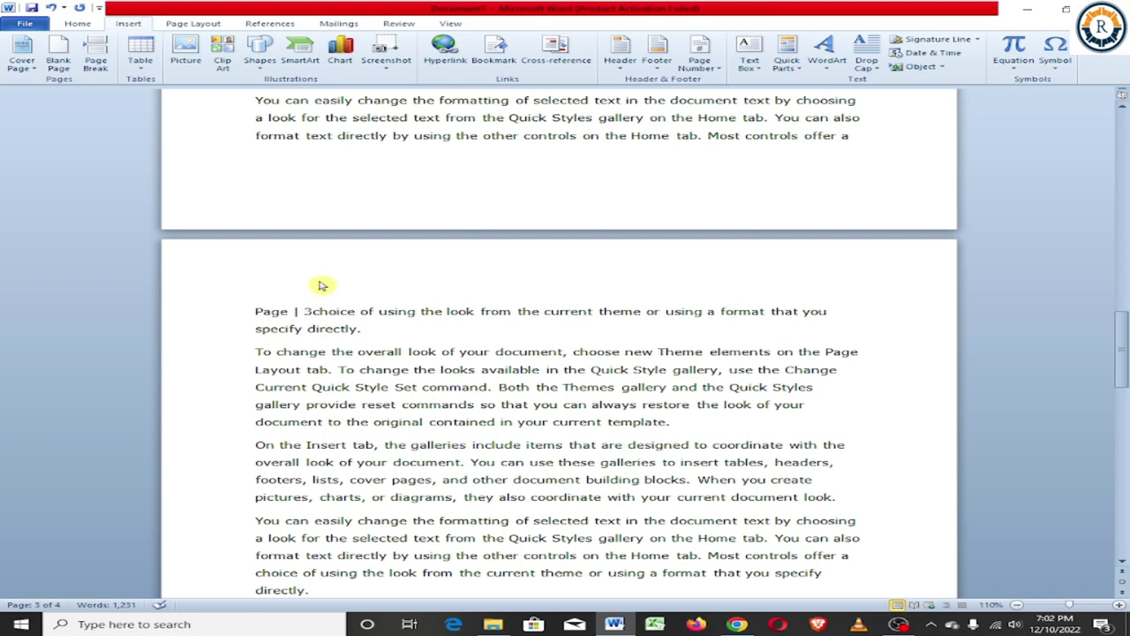
{"action": "scroll", "coordinate": [282, 311], "scroll_direction": "up", "scroll_amount": 5}
{"action": "scroll", "coordinate": [291, 315], "scroll_direction": "up", "scroll_amount": 5}
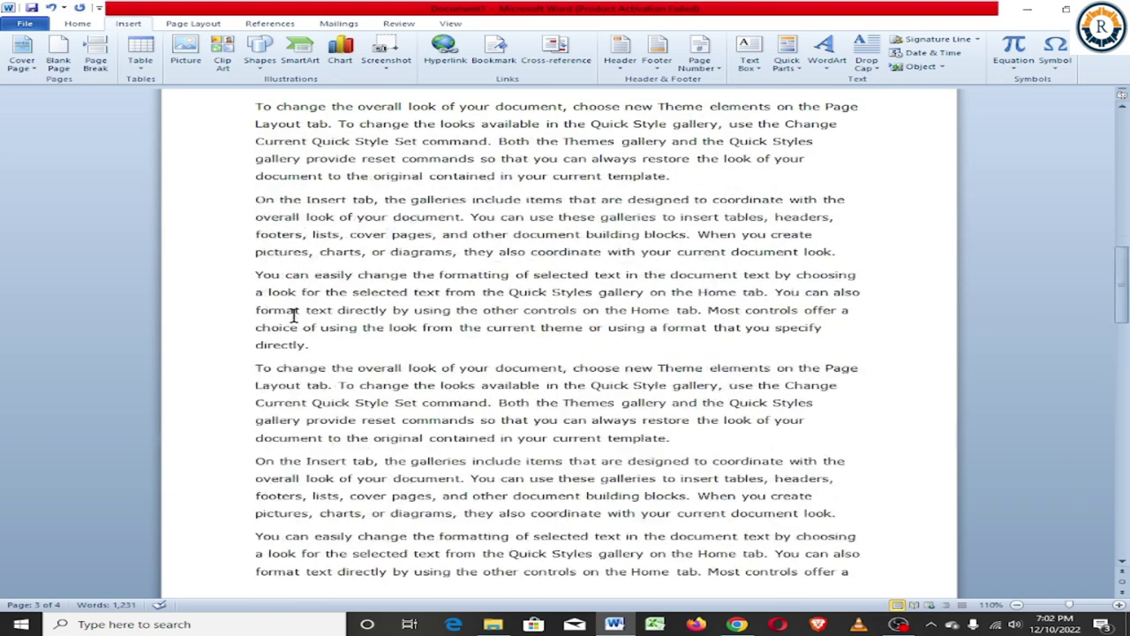
{"action": "scroll", "coordinate": [236, 284], "scroll_direction": "up", "scroll_amount": 5}
{"action": "scroll", "coordinate": [259, 214], "scroll_direction": "up", "scroll_amount": 5}
{"action": "scroll", "coordinate": [257, 214], "scroll_direction": "up", "scroll_amount": 5}
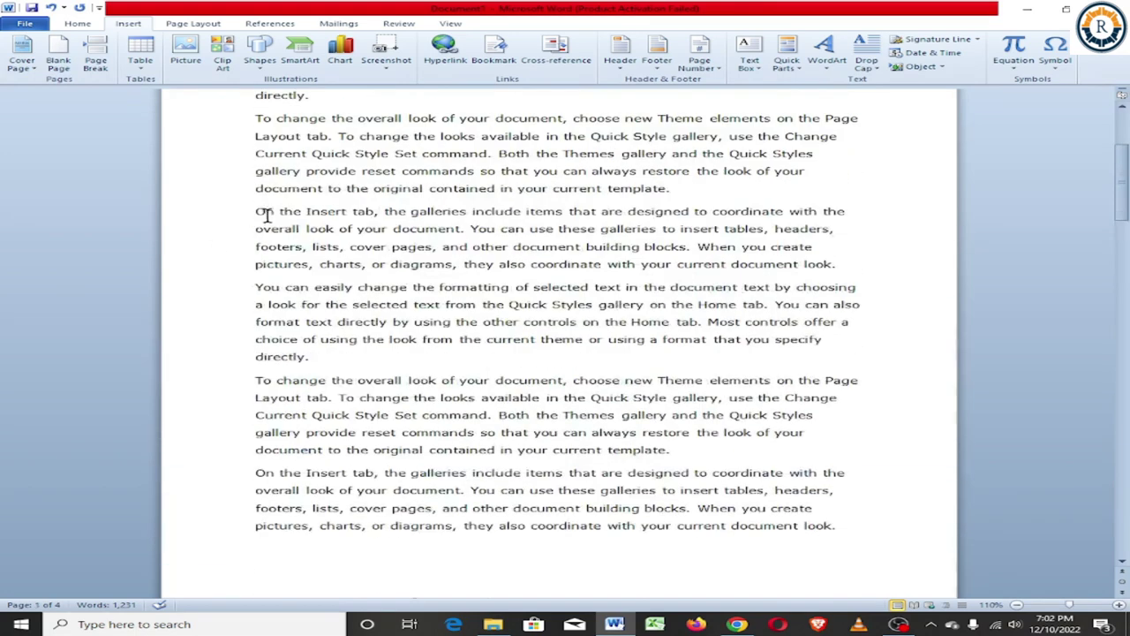
{"action": "scroll", "coordinate": [263, 186], "scroll_direction": "up", "scroll_amount": 3}
{"action": "scroll", "coordinate": [262, 181], "scroll_direction": "up", "scroll_amount": 1}
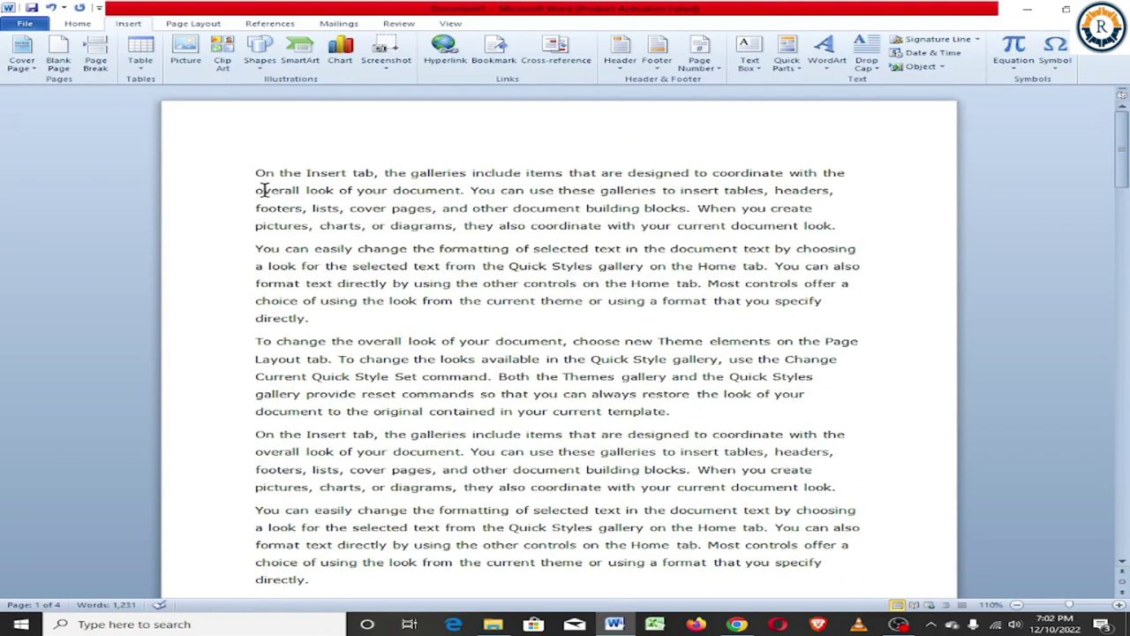
{"action": "scroll", "coordinate": [274, 193], "scroll_direction": "down", "scroll_amount": 5}
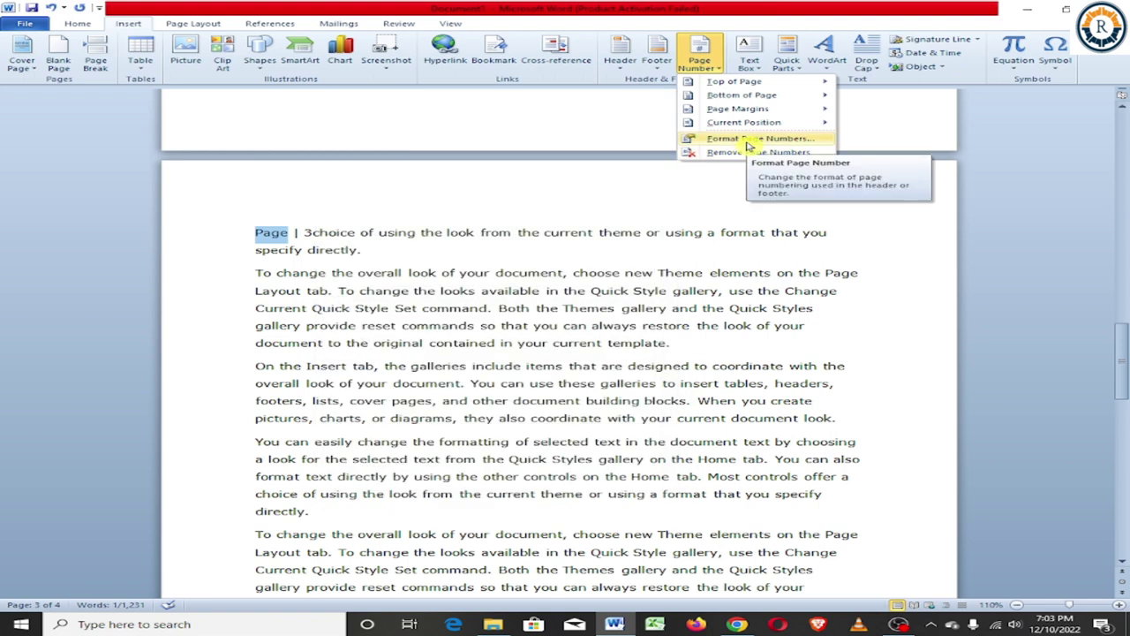
Set the page number format to 'A, B, C, ...' in Format Page Numbers.
{"action": "left_click", "coordinate": [748, 146]}
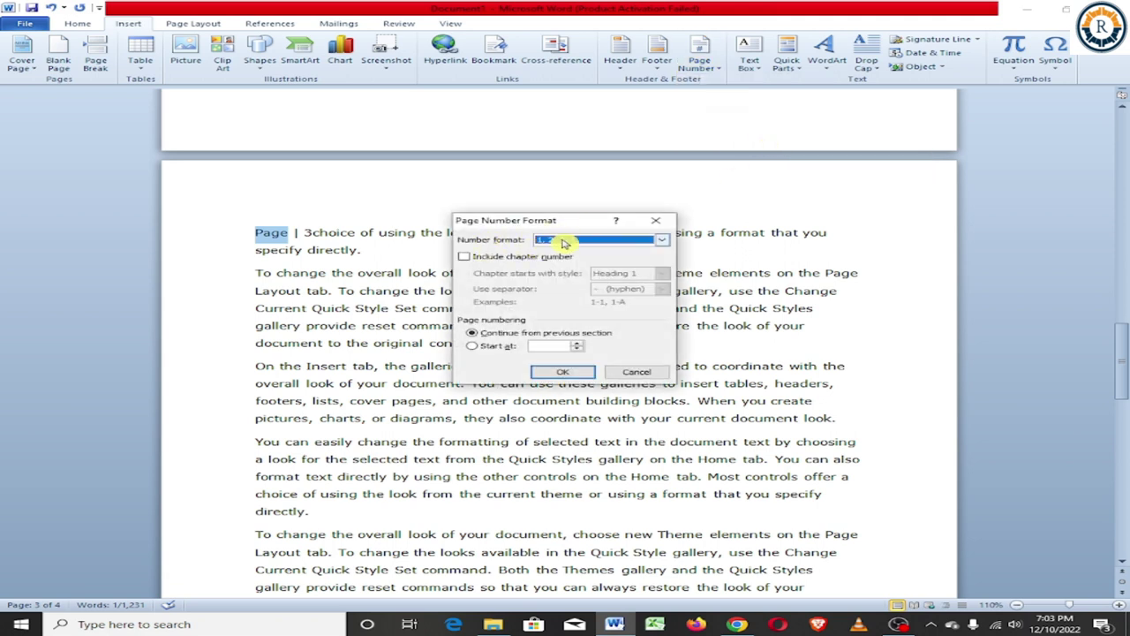
{"action": "left_click", "coordinate": [563, 243]}
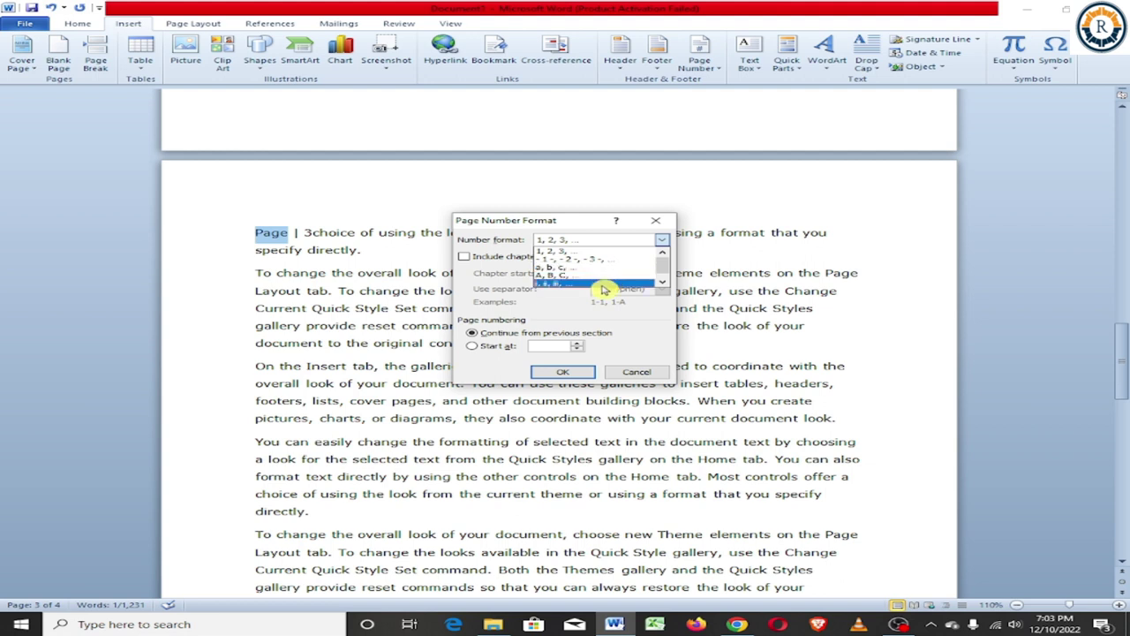
{"action": "left_click", "coordinate": [606, 279]}
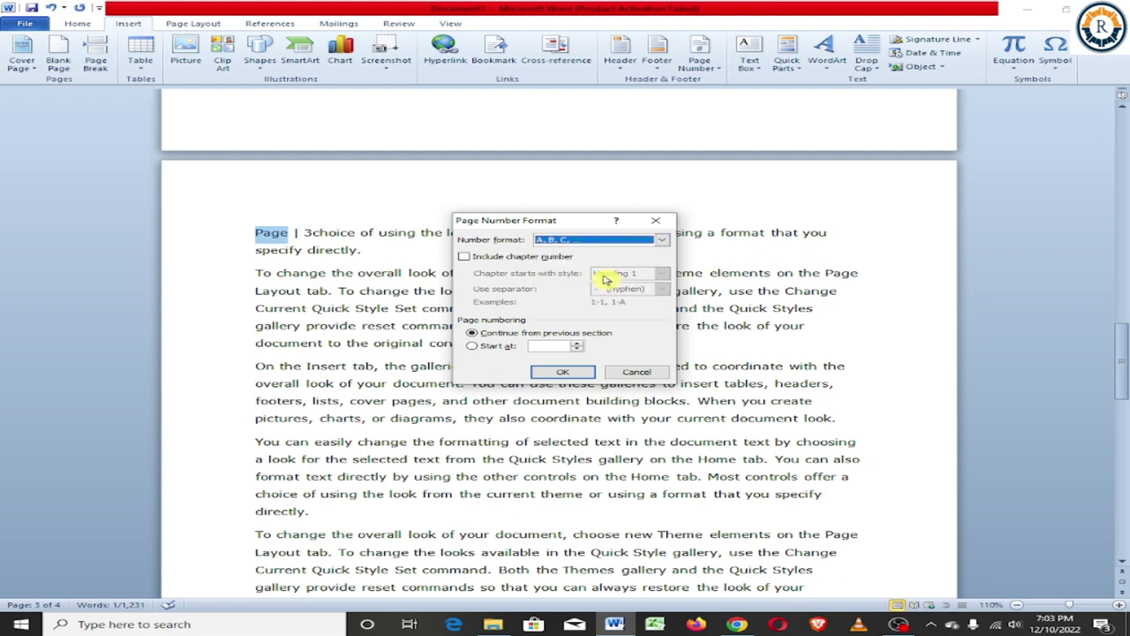
{"action": "left_click", "coordinate": [560, 375]}
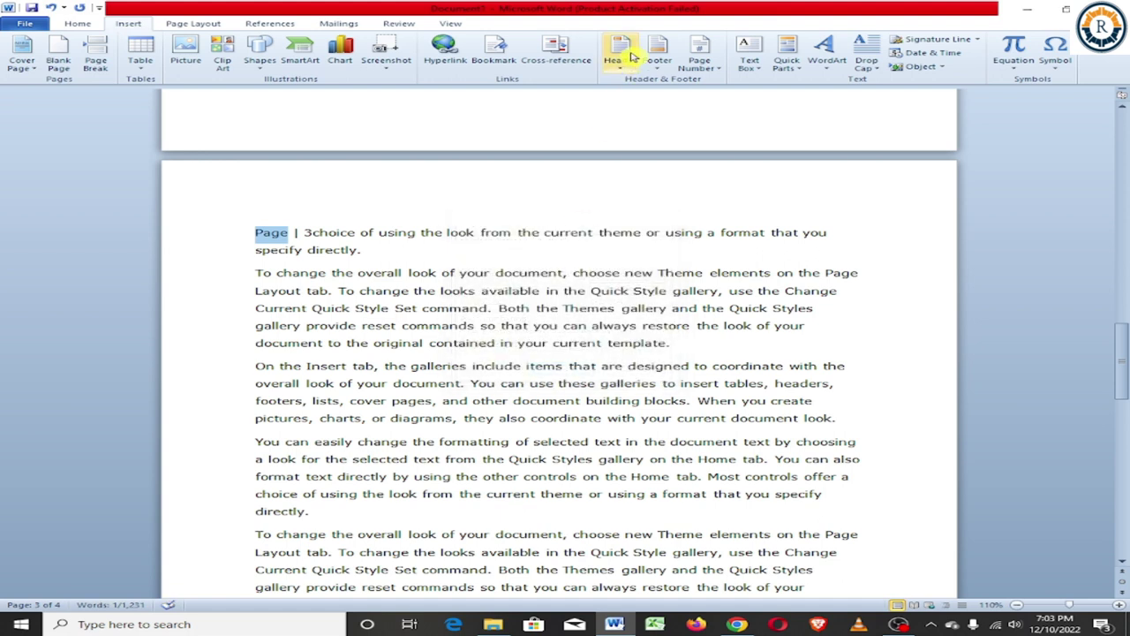
Add Plain Number 2 page numbers centred at the bottom of every page.
{"action": "left_click", "coordinate": [700, 53]}
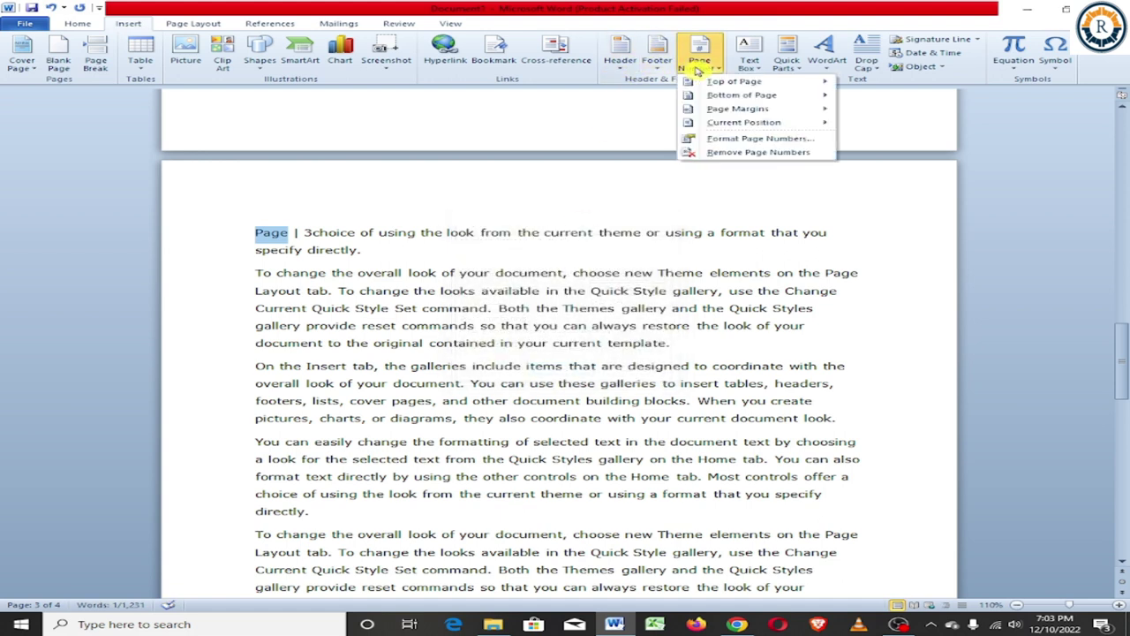
{"action": "mouse_move", "coordinate": [750, 83]}
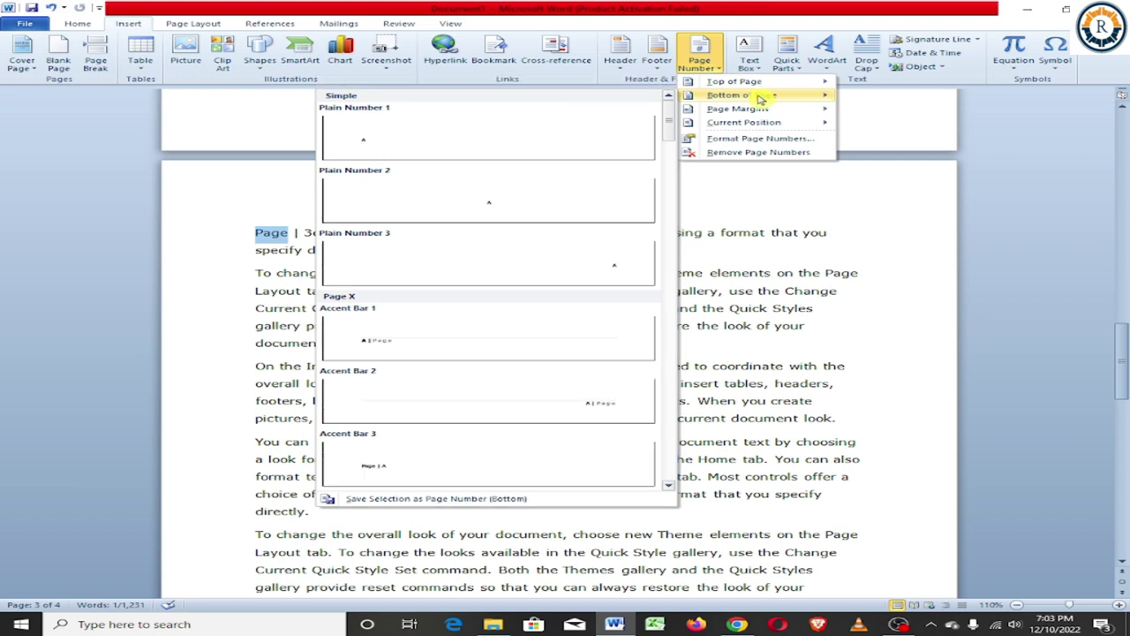
{"action": "mouse_move", "coordinate": [717, 108]}
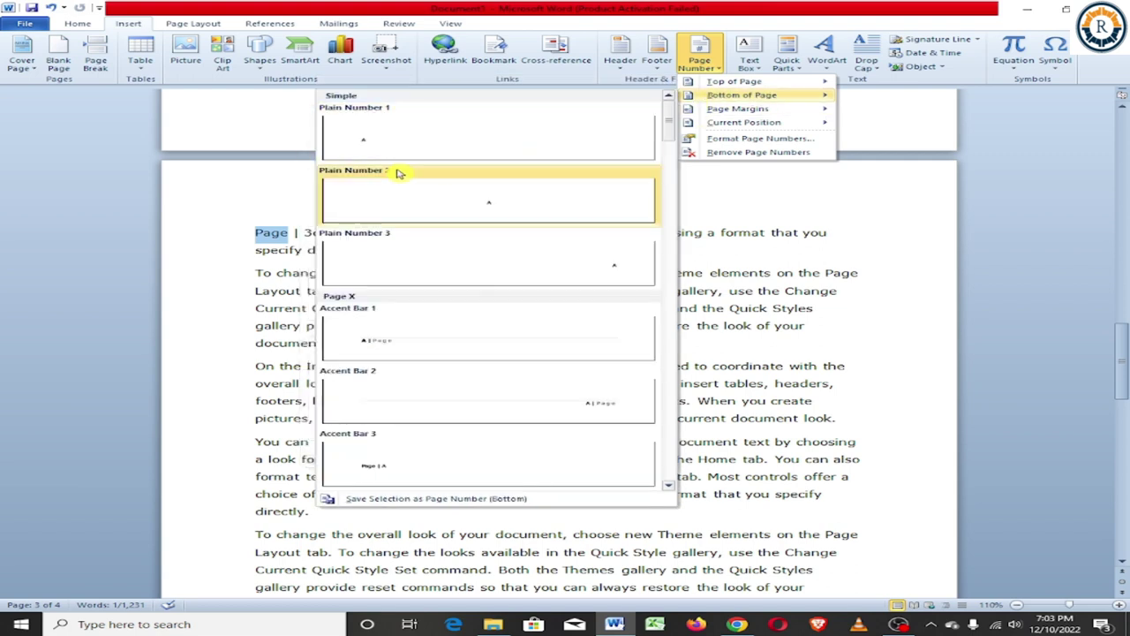
{"action": "left_click", "coordinate": [495, 210]}
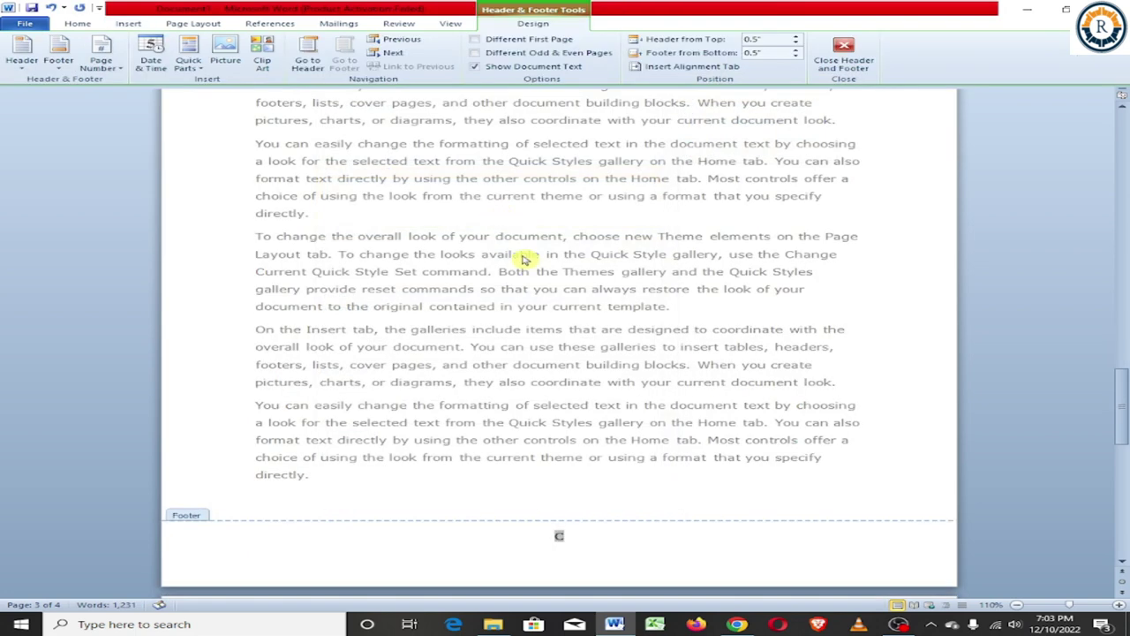
{"action": "scroll", "coordinate": [570, 391], "scroll_direction": "down", "scroll_amount": 2}
{"action": "scroll", "coordinate": [590, 408], "scroll_direction": "down", "scroll_amount": 3}
{"action": "scroll", "coordinate": [530, 380], "scroll_direction": "up", "scroll_amount": 4}
{"action": "scroll", "coordinate": [583, 363], "scroll_direction": "up", "scroll_amount": 10}
{"action": "scroll", "coordinate": [530, 274], "scroll_direction": "up", "scroll_amount": 2}
{"action": "scroll", "coordinate": [554, 271], "scroll_direction": "up", "scroll_amount": 3}
{"action": "scroll", "coordinate": [554, 271], "scroll_direction": "up", "scroll_amount": 5}
{"action": "scroll", "coordinate": [554, 271], "scroll_direction": "up", "scroll_amount": 5}
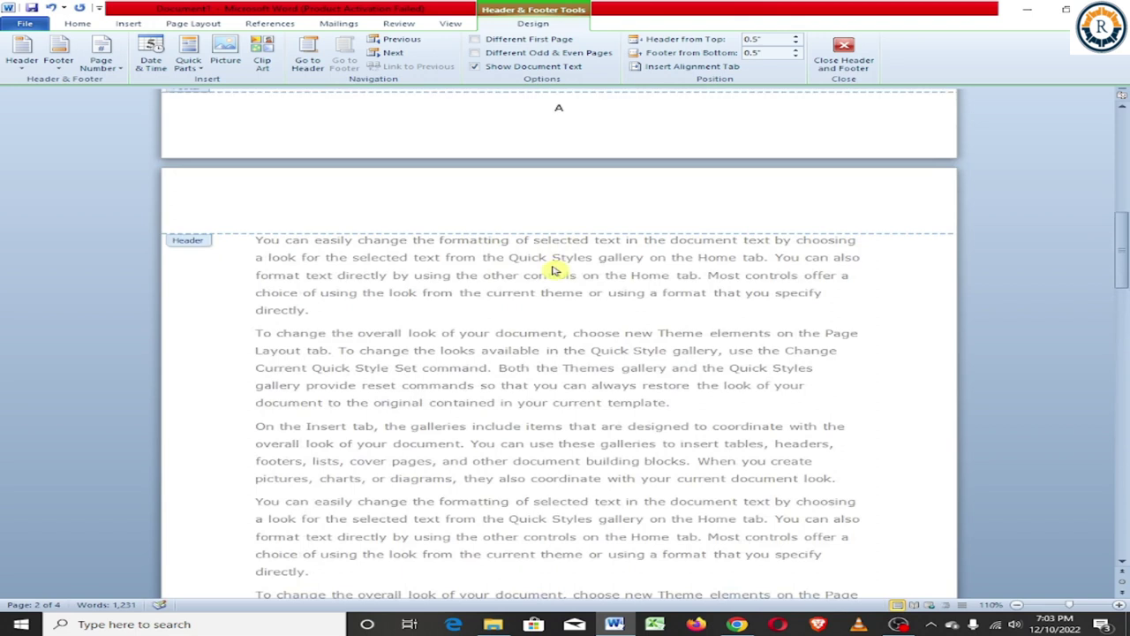
{"action": "scroll", "coordinate": [554, 271], "scroll_direction": "up", "scroll_amount": 3}
{"action": "scroll", "coordinate": [554, 269], "scroll_direction": "up", "scroll_amount": 3}
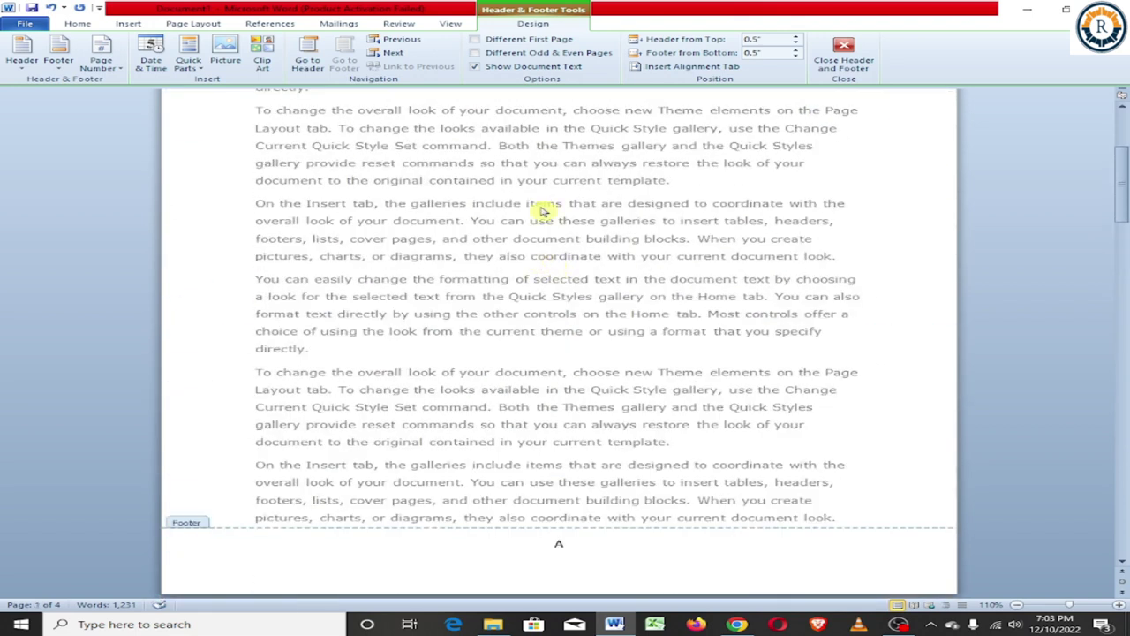
Remove the page numbers from the document again.
{"action": "left_click", "coordinate": [142, 25]}
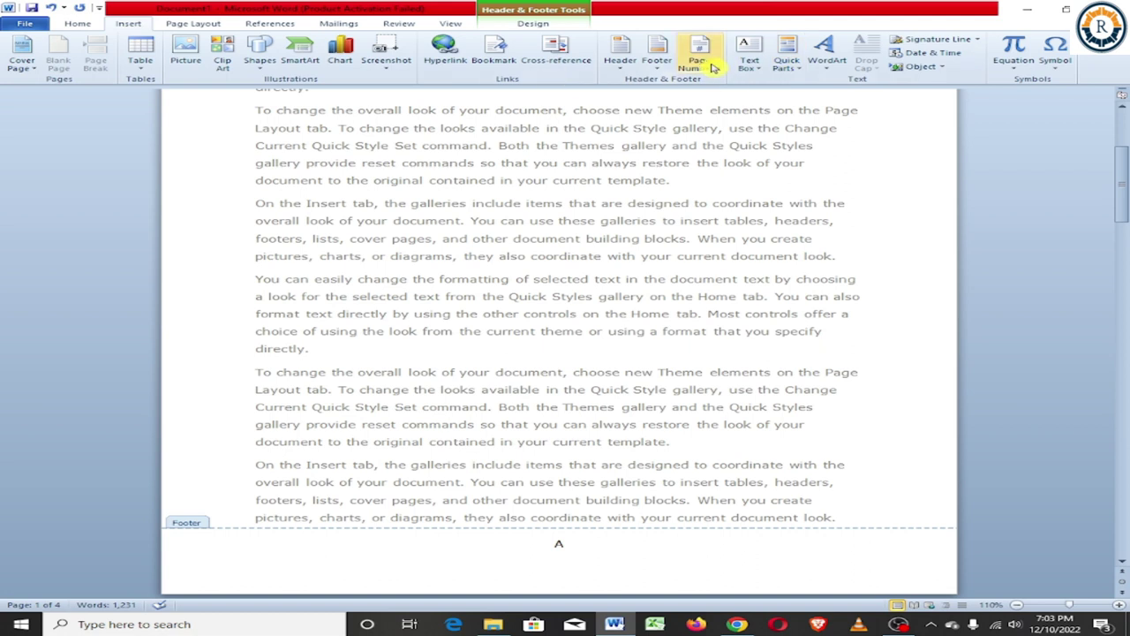
{"action": "left_click", "coordinate": [711, 65]}
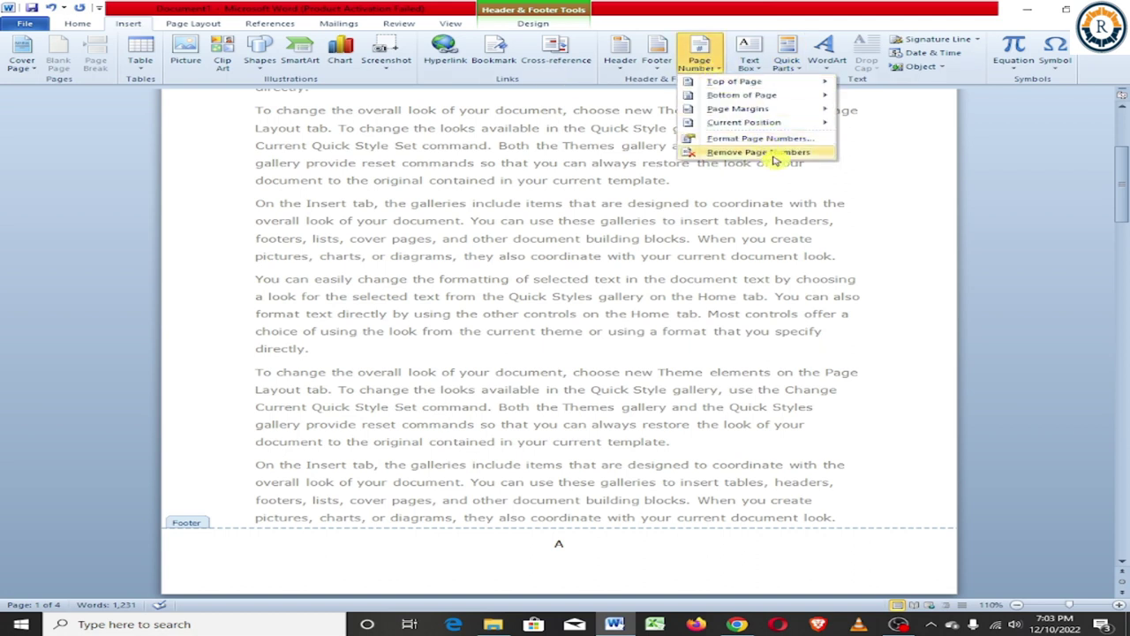
{"action": "left_click", "coordinate": [775, 159]}
{"action": "scroll", "coordinate": [593, 482], "scroll_direction": "down", "scroll_amount": 4}
Select all the sample paragraphs with Ctrl+A and delete them, leaving a blank page.
{"action": "scroll", "coordinate": [621, 460], "scroll_direction": "down", "scroll_amount": 5}
{"action": "scroll", "coordinate": [621, 460], "scroll_direction": "down", "scroll_amount": 4}
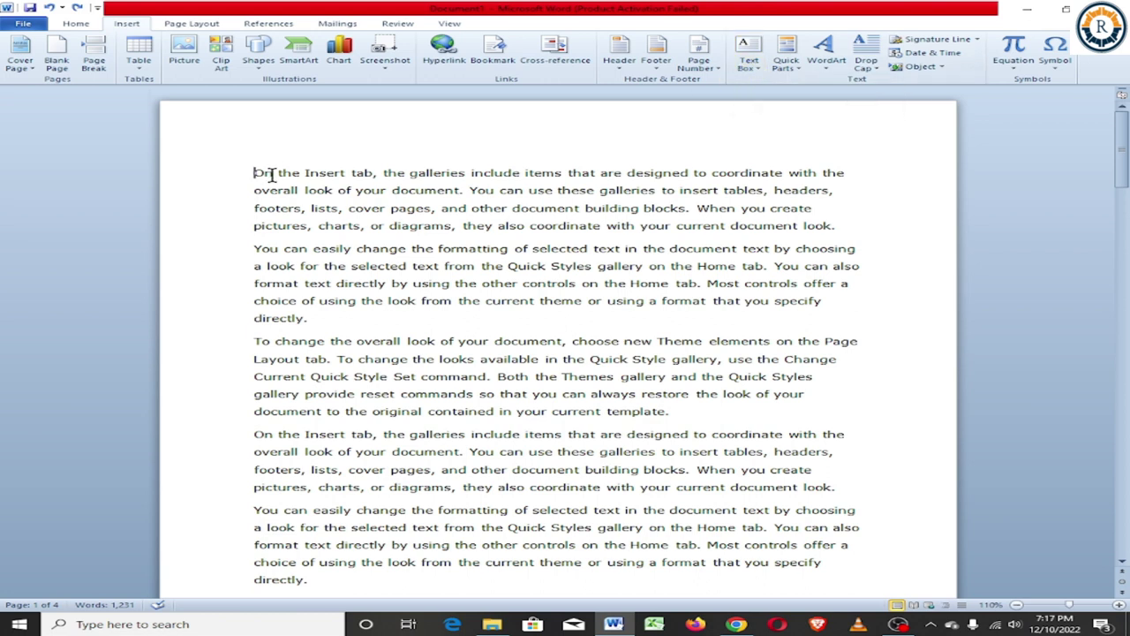
{"action": "key", "text": "ctrl+a"}
{"action": "key", "text": "Delete"}
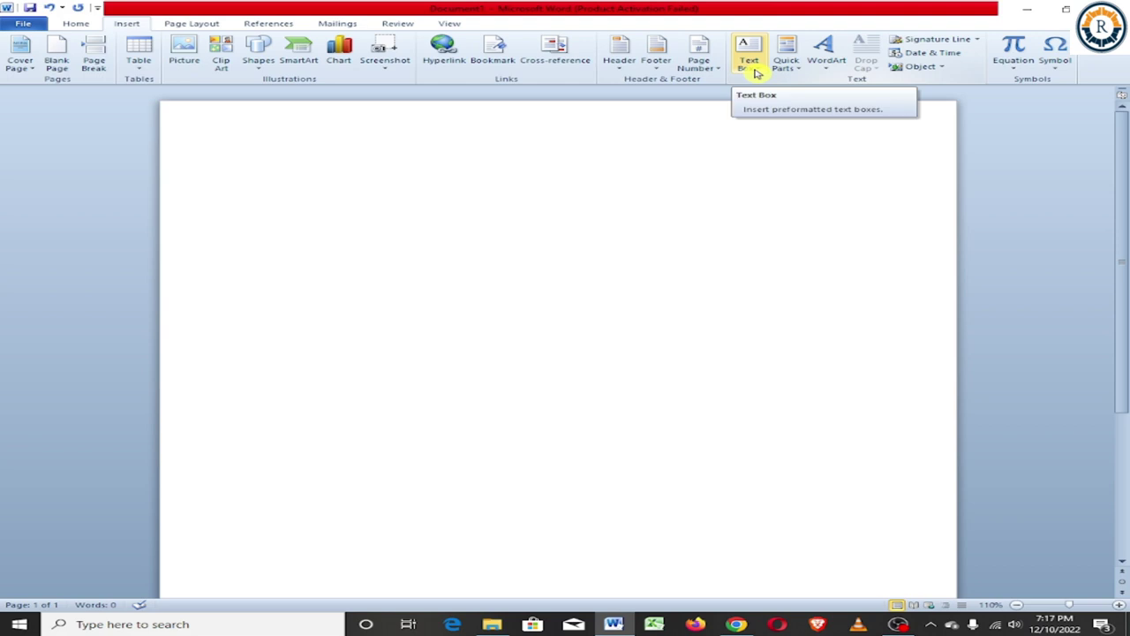
Insert an Austere Sidebar text box, type filler letters in it, and reposition it.
{"action": "left_click", "coordinate": [757, 73]}
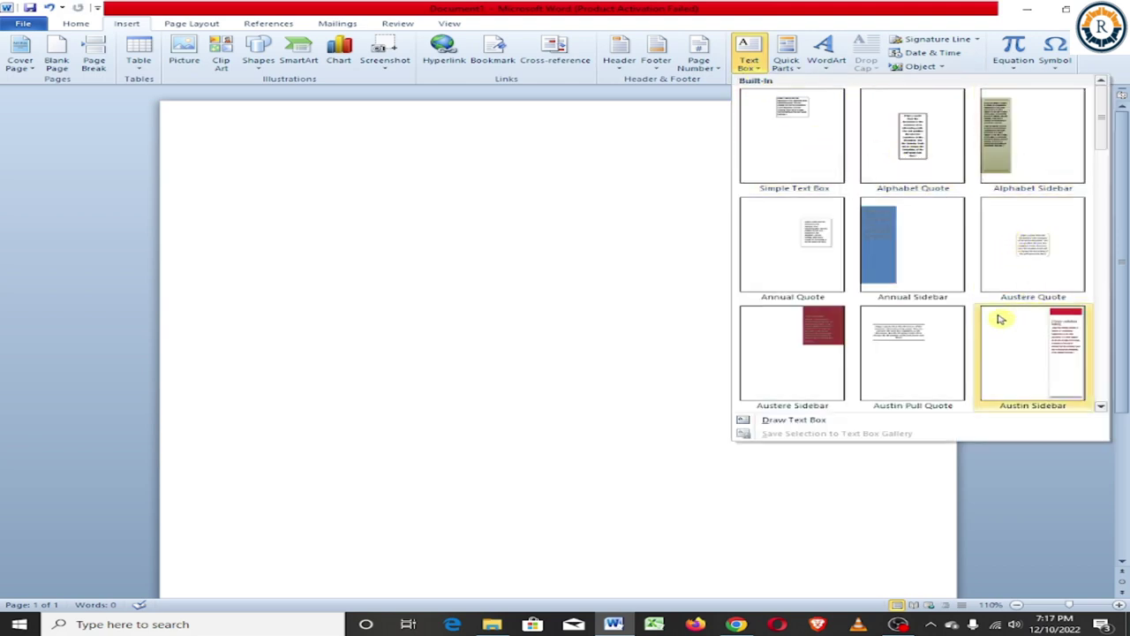
{"action": "left_click", "coordinate": [822, 331]}
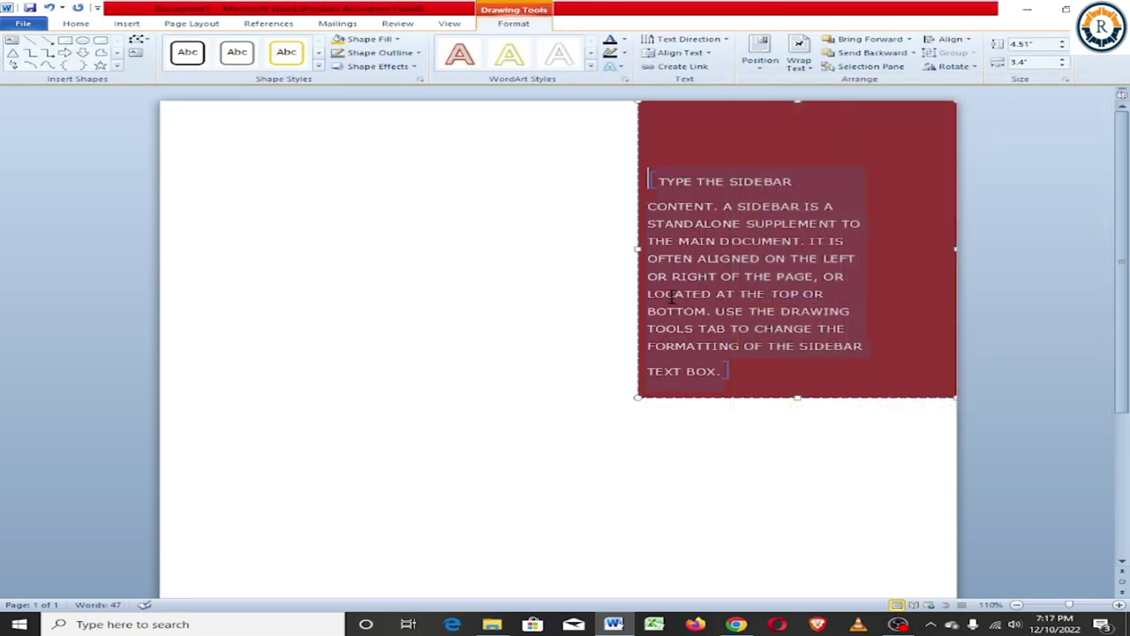
{"action": "type", "text": "dsadsadasd"}
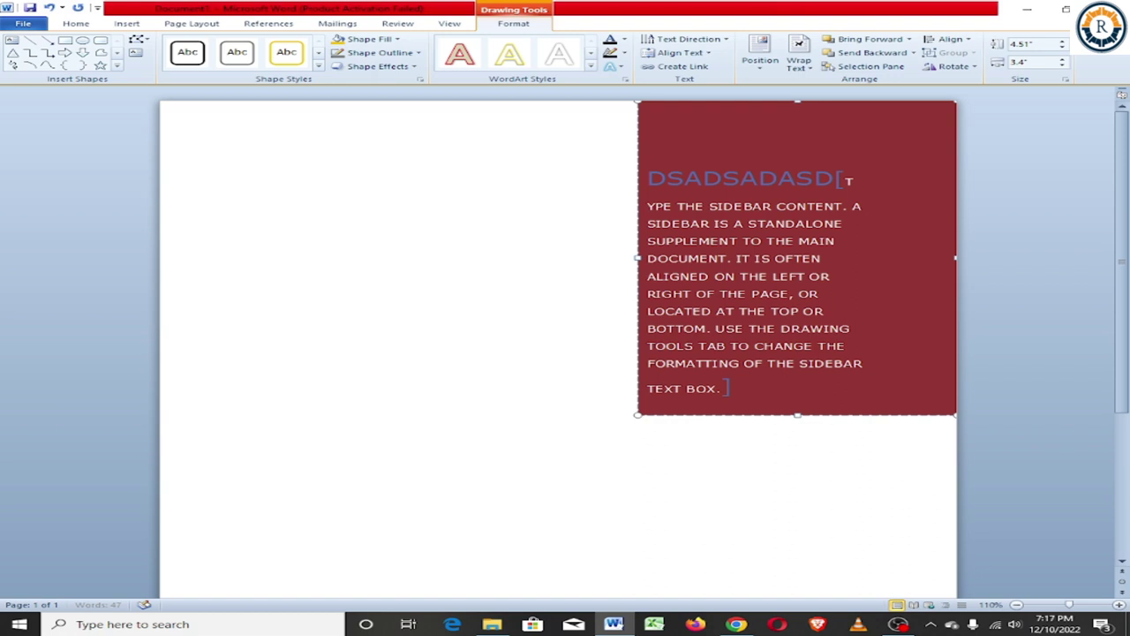
{"action": "type", "text": "asdadaddasdasdasdas"}
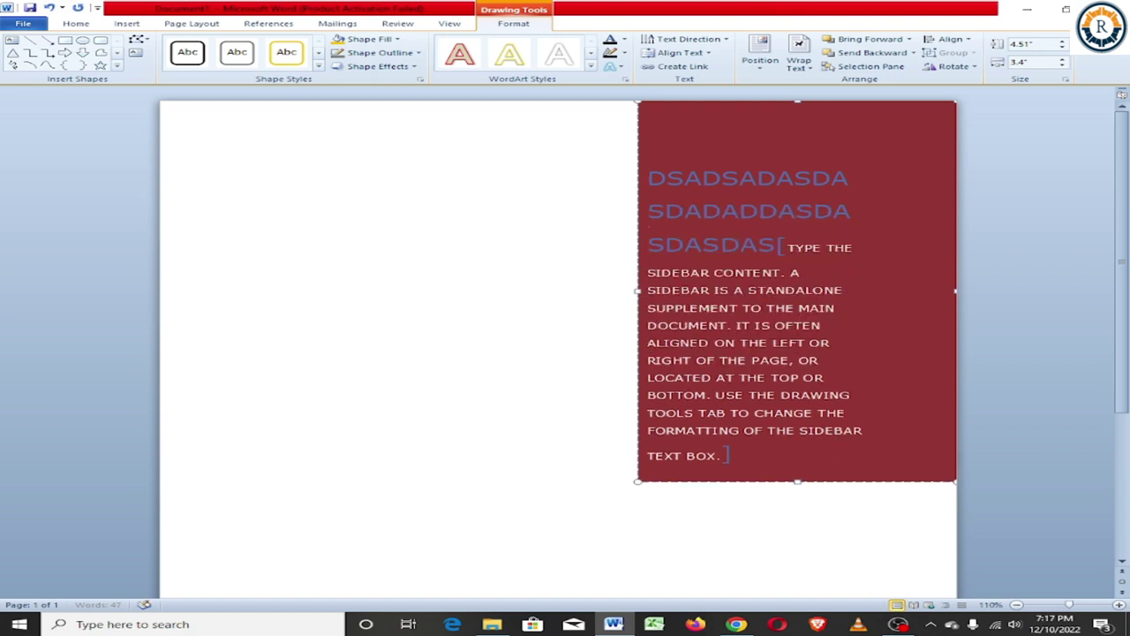
{"action": "type", "text": "dasdasdasd"}
{"action": "type", "text": "SADSADSA"}
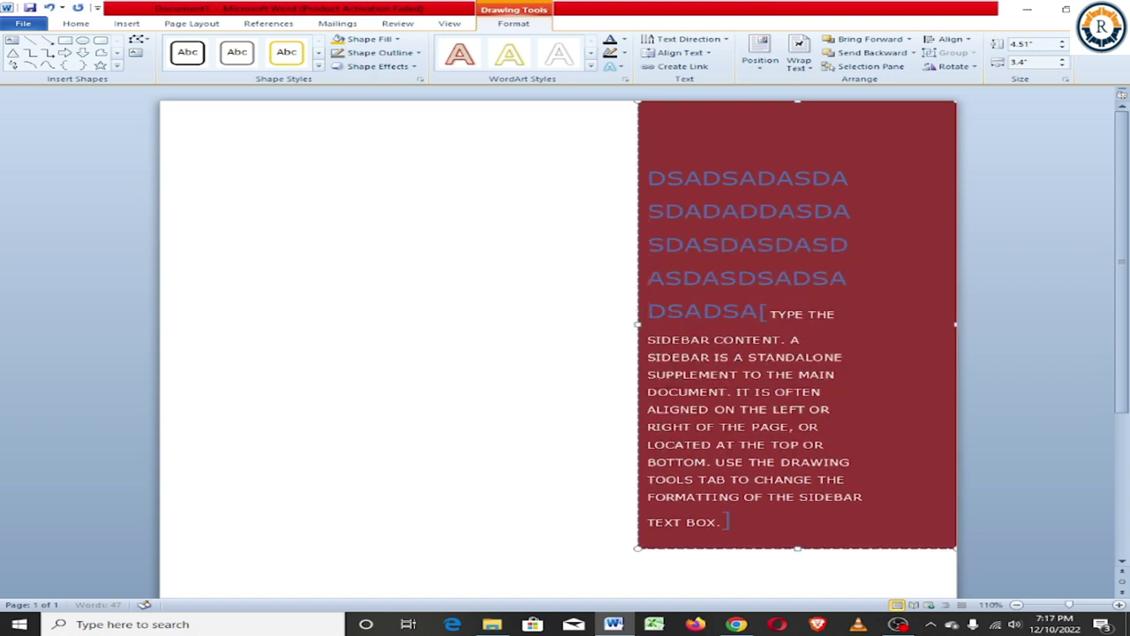
{"action": "type", "text": "DSADSADSAD"}
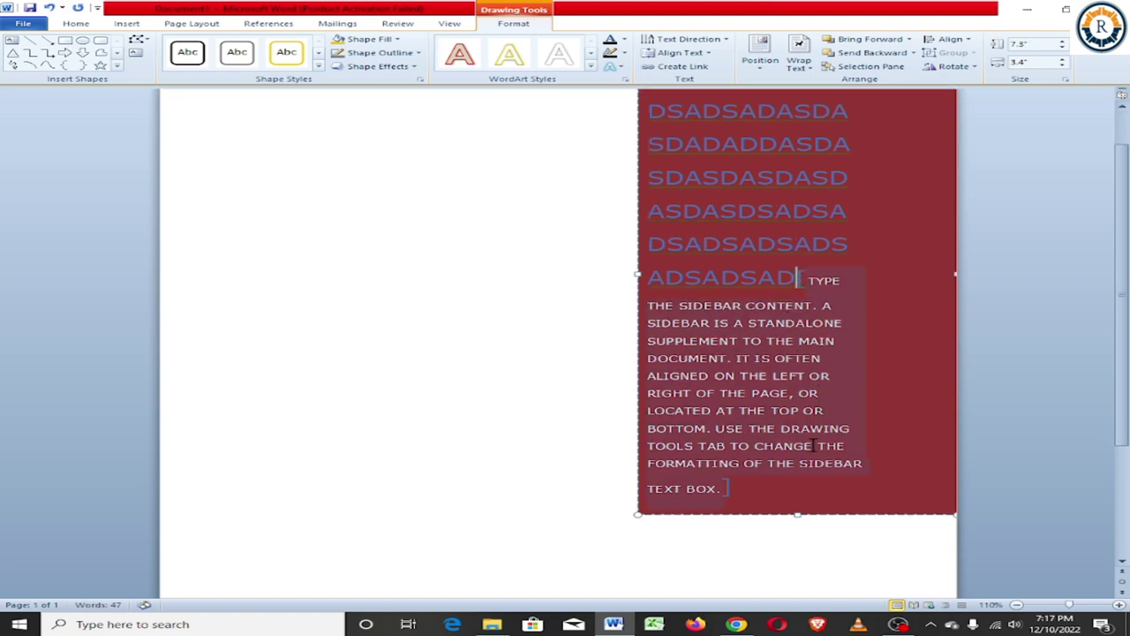
{"action": "type", "text": "DASDSADASDA"}
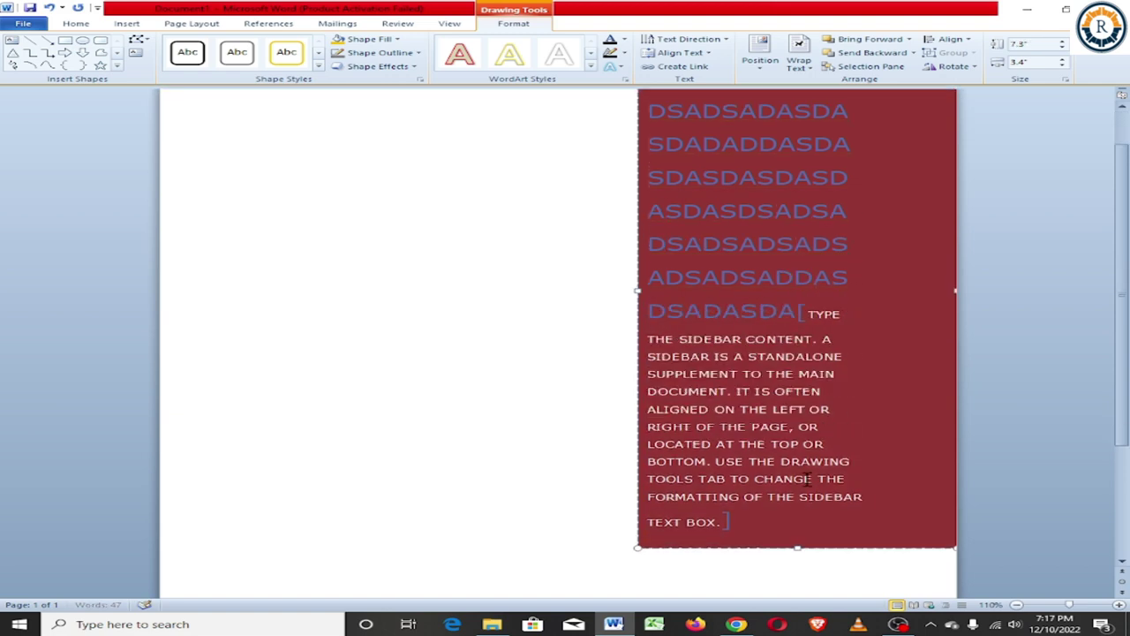
{"action": "scroll", "coordinate": [823, 146], "scroll_direction": "up", "scroll_amount": 1}
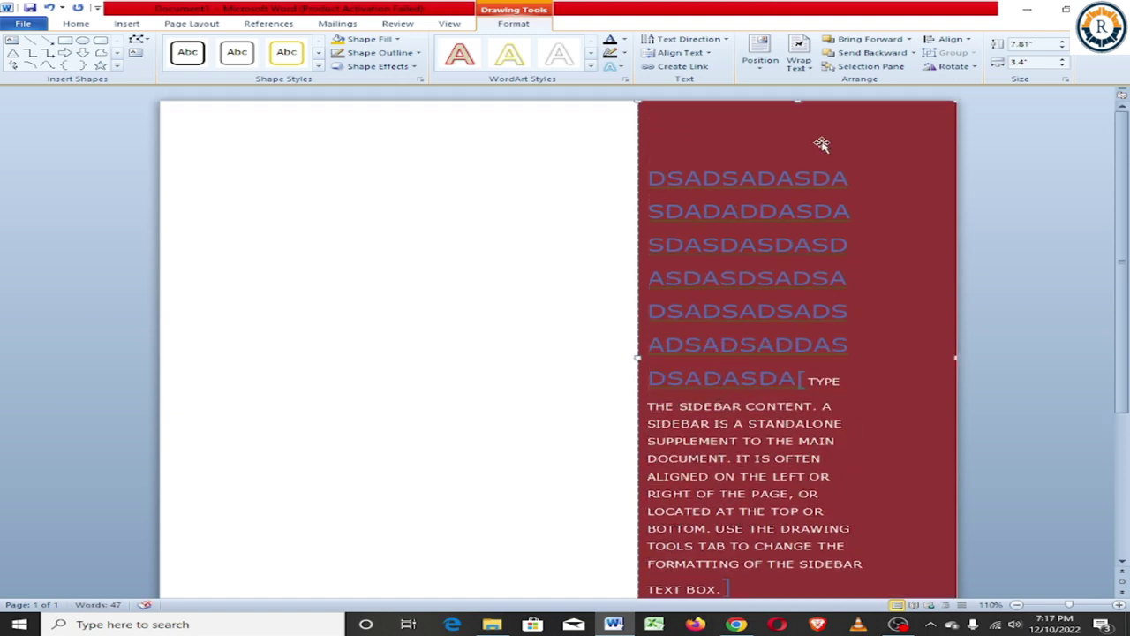
{"action": "left_click_drag", "start_coordinate": [822, 151], "coordinate": [530, 163]}
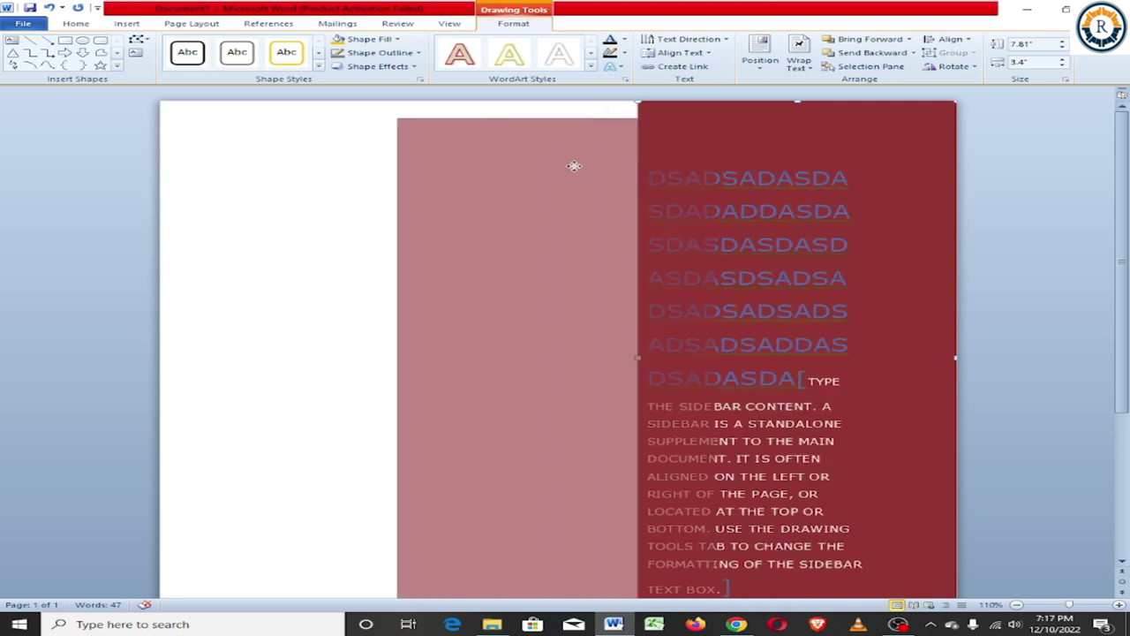
{"action": "mouse_move", "coordinate": [530, 163]}
{"action": "left_mouse_down"}
{"action": "mouse_move", "coordinate": [373, 168]}
{"action": "mouse_move", "coordinate": [738, 183]}
{"action": "mouse_move", "coordinate": [809, 173]}
{"action": "left_mouse_up"}
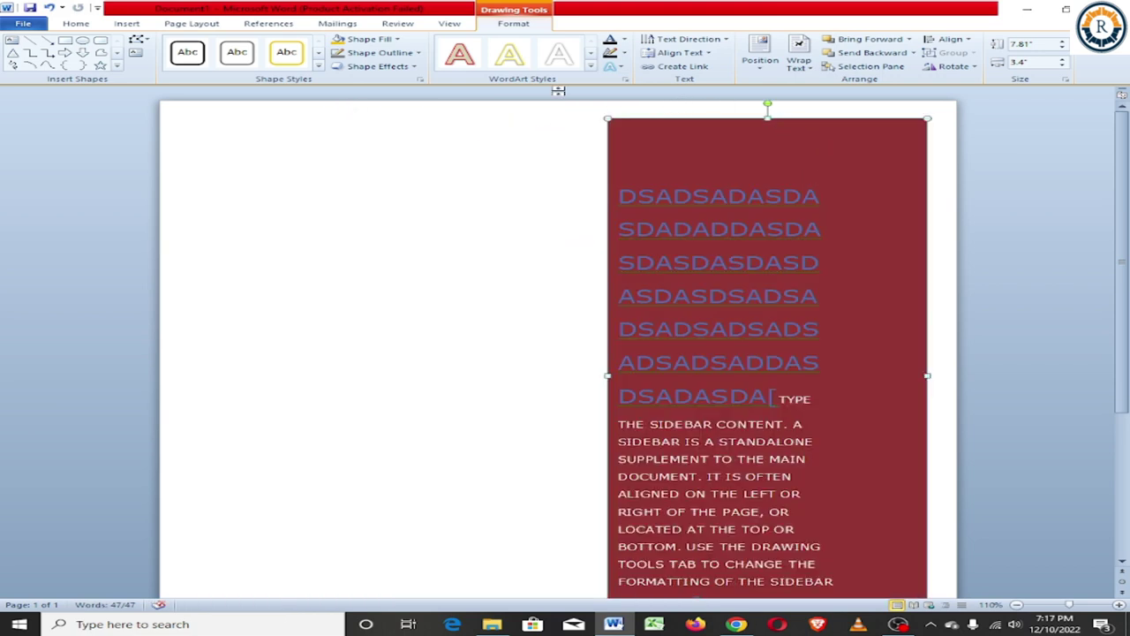
Show the Text Box menu from the Insert ribbon.
{"action": "left_click", "coordinate": [129, 24]}
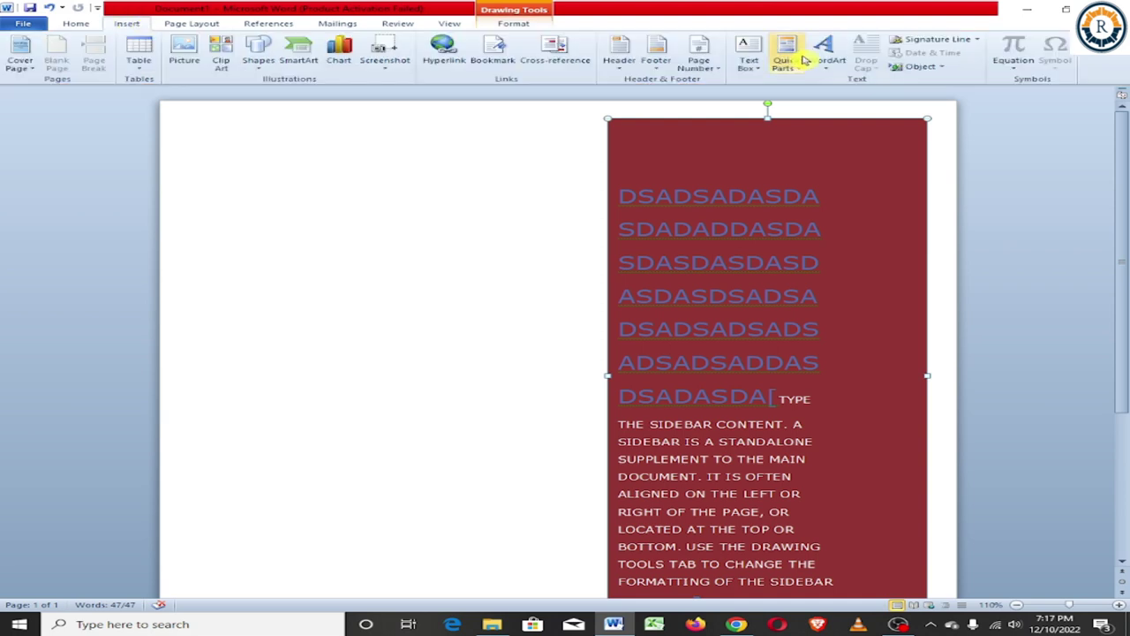
{"action": "left_click", "coordinate": [760, 70]}
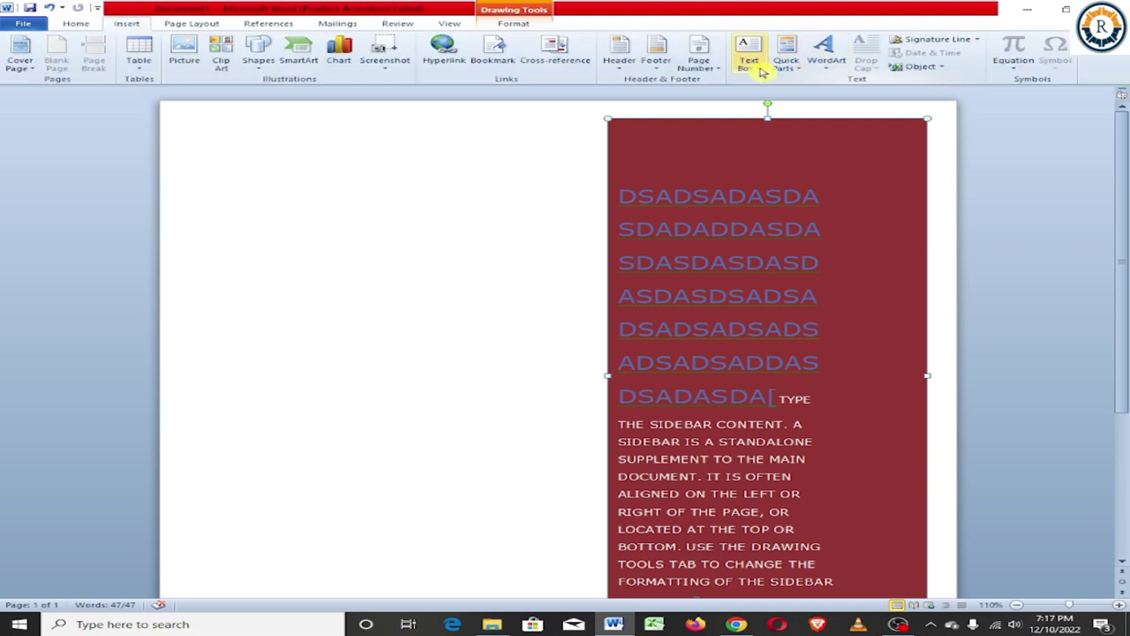
{"action": "left_click", "coordinate": [750, 63]}
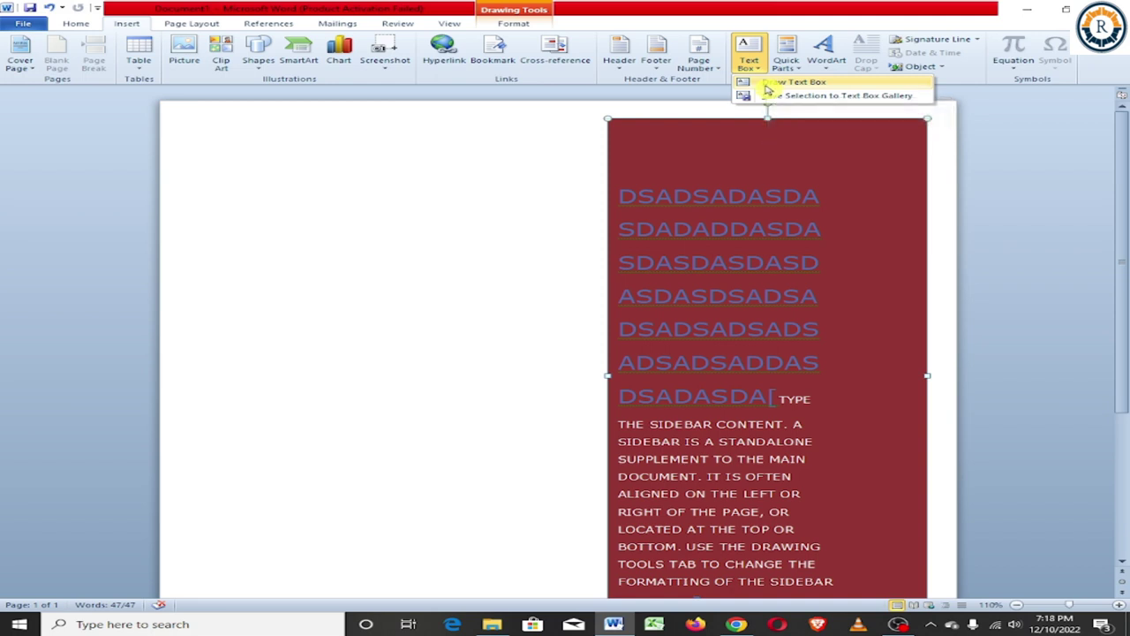
Draw a new text box left of the sidebar and type GJ in it.
{"action": "left_click", "coordinate": [768, 84]}
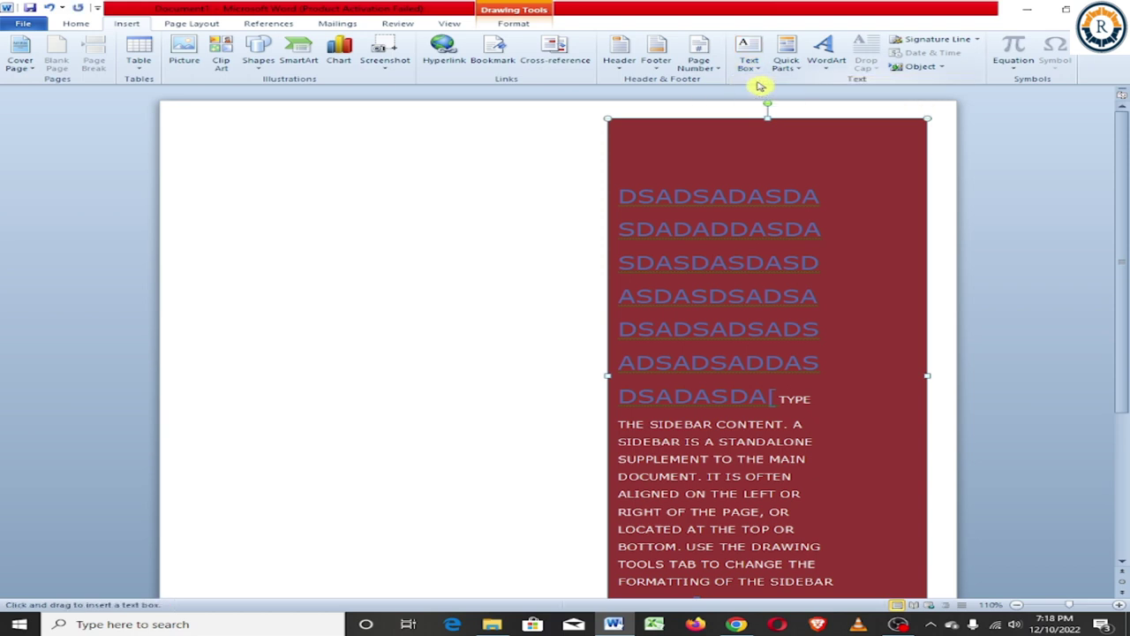
{"action": "left_click_drag", "start_coordinate": [208, 192], "coordinate": [509, 306]}
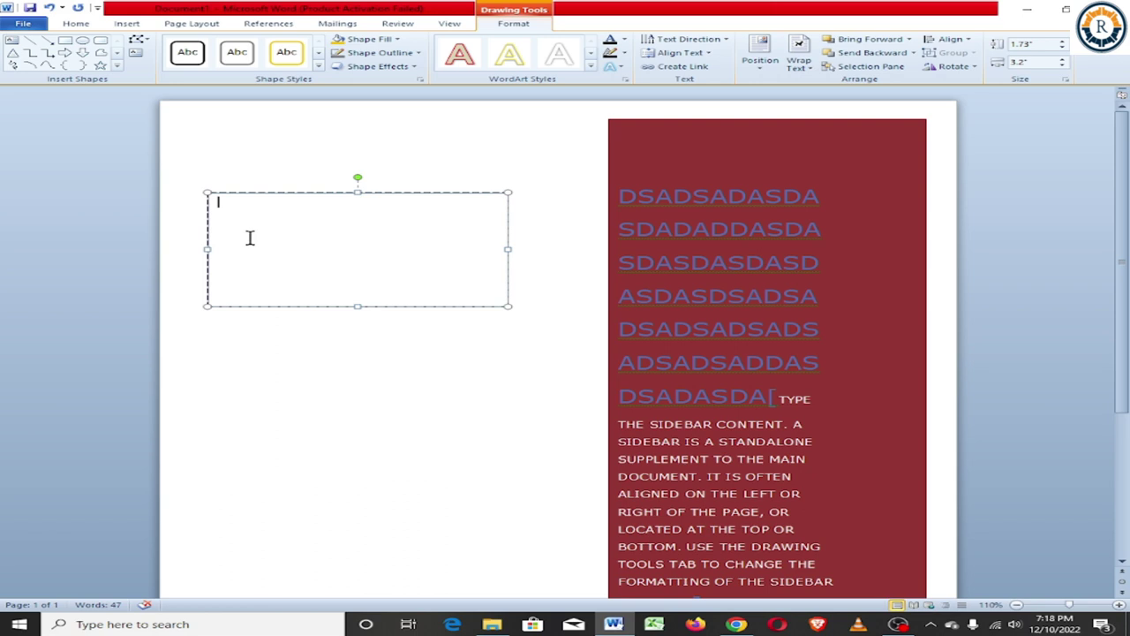
{"action": "type", "text": "GJ"}
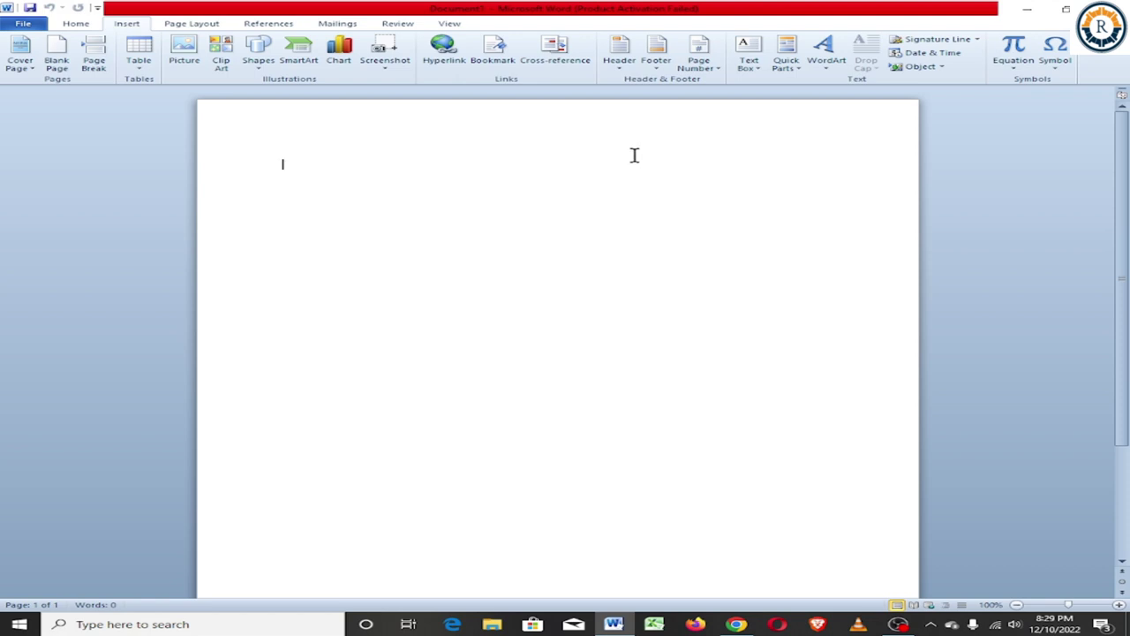
Generate three sample paragraphs (185 words) with the =RAND() formula.
{"action": "type", "text": "="}
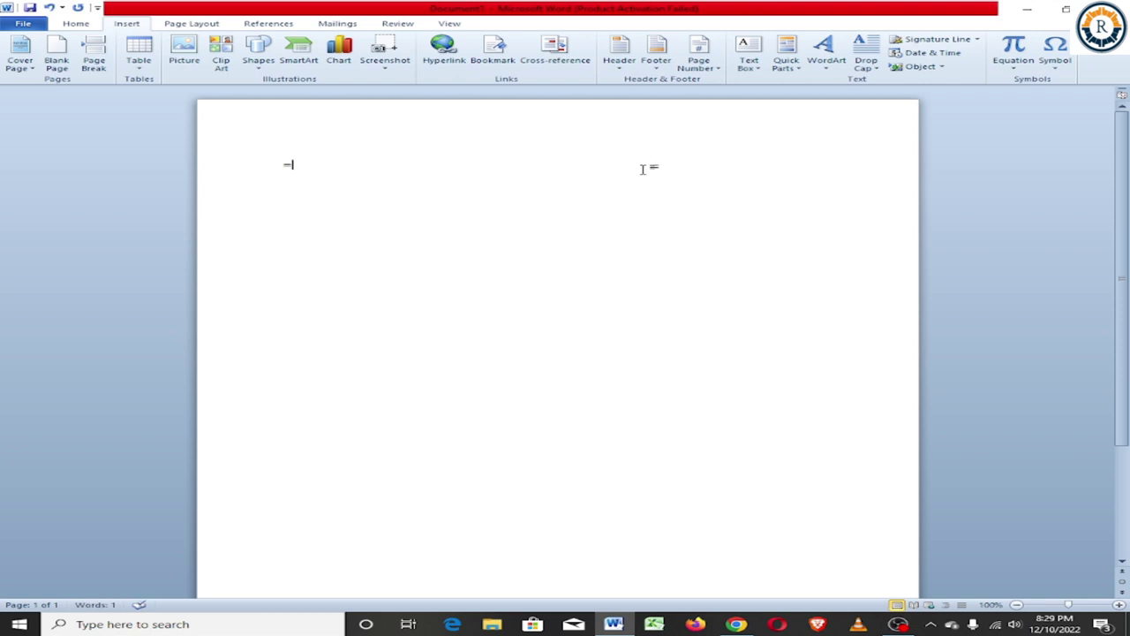
{"action": "type", "text": "RAND()"}
{"action": "key", "text": "Return"}
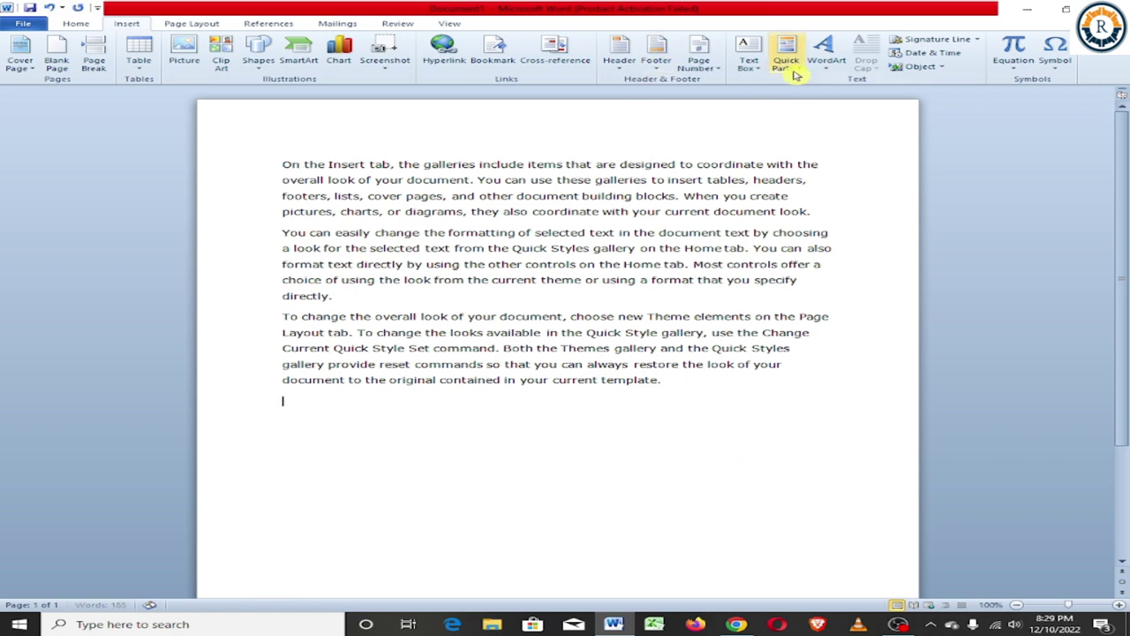
Save the selected three paragraphs to the Quick Parts gallery as a building block named M.
{"action": "mouse_move", "coordinate": [283, 164]}
{"action": "left_mouse_down"}
{"action": "mouse_move", "coordinate": [579, 273]}
{"action": "mouse_move", "coordinate": [682, 363]}
{"action": "left_mouse_up"}
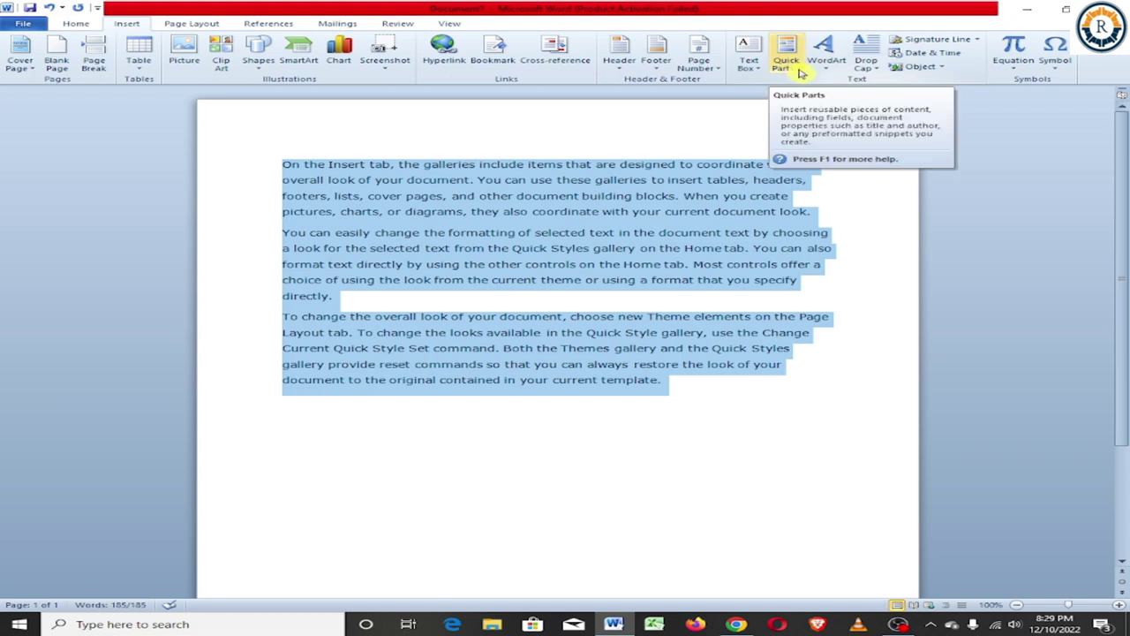
{"action": "left_click", "coordinate": [801, 73]}
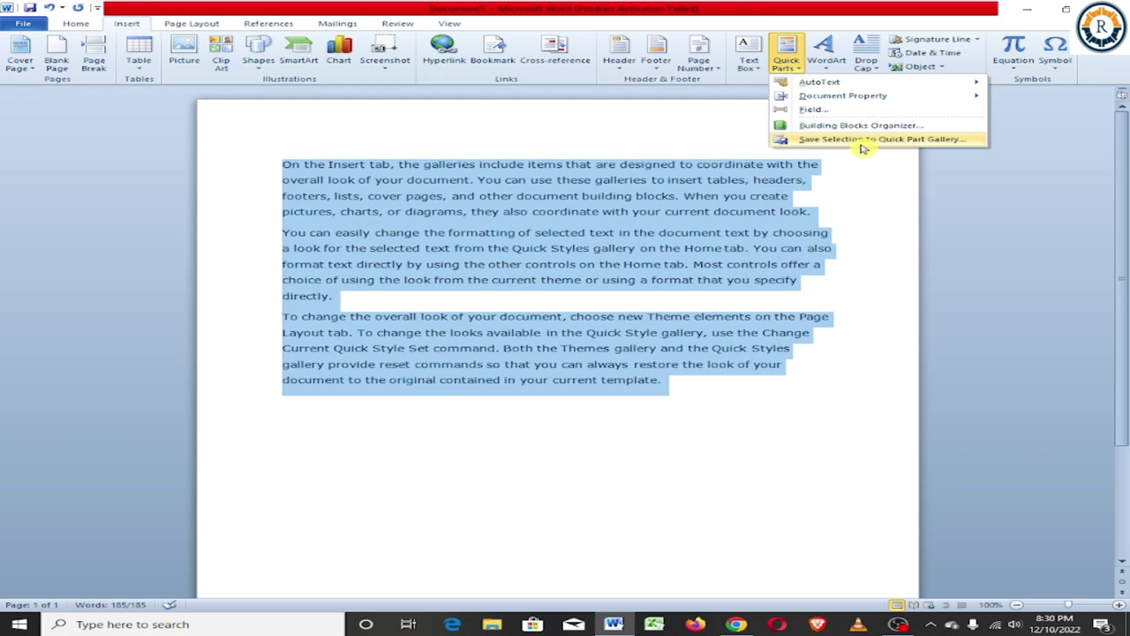
{"action": "left_click", "coordinate": [864, 141]}
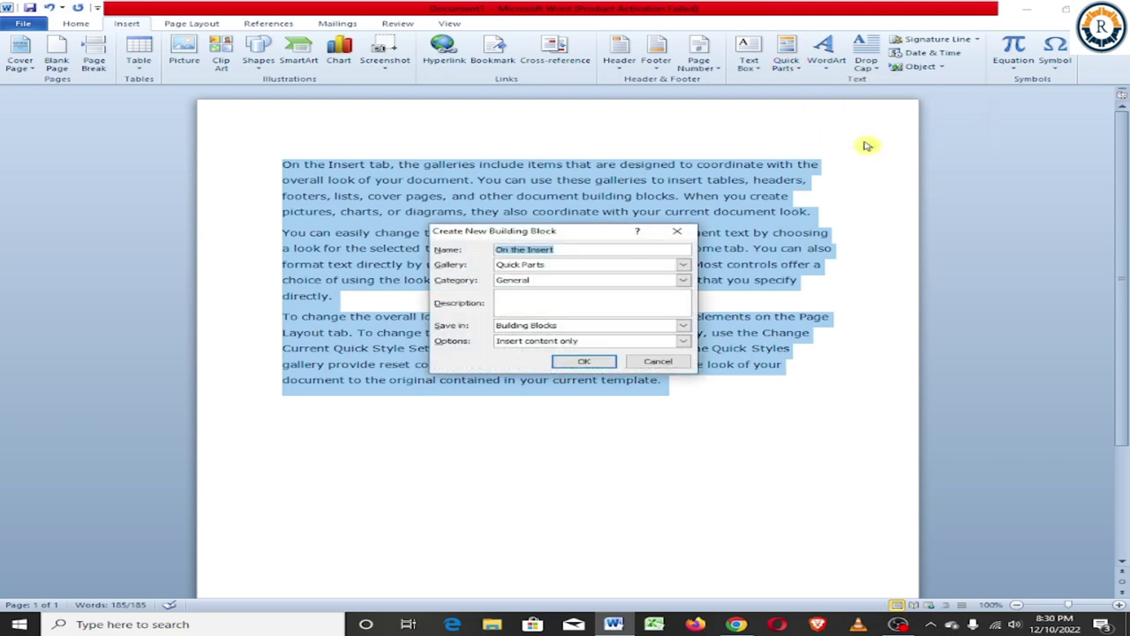
{"action": "left_click_drag", "start_coordinate": [495, 251], "coordinate": [565, 251]}
{"action": "type", "text": "MY"}
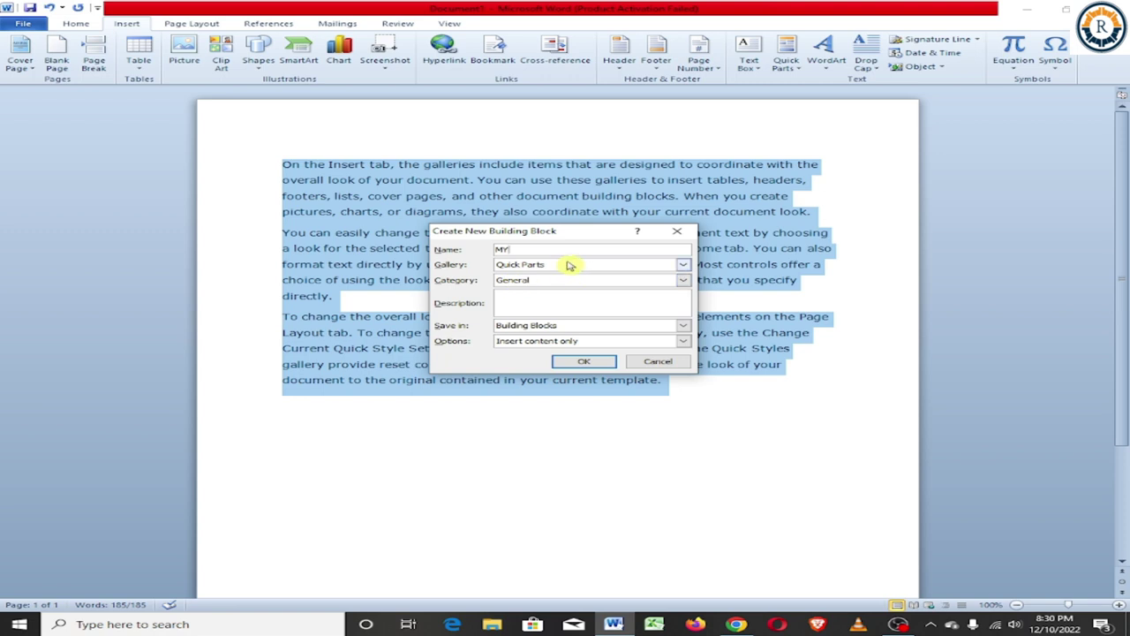
{"action": "left_click", "coordinate": [560, 266]}
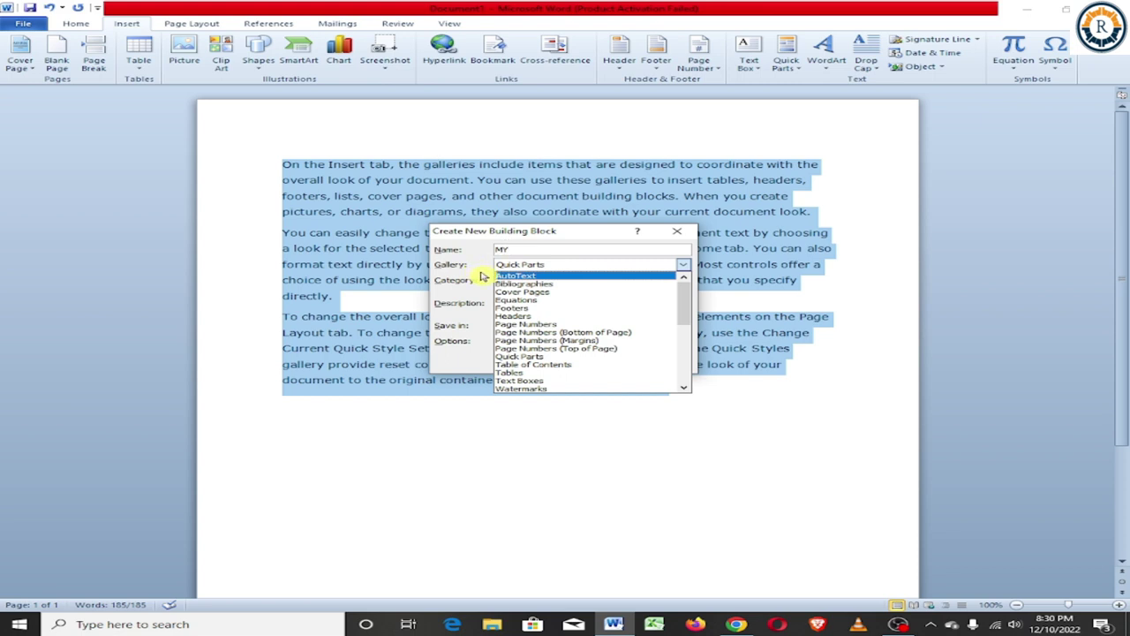
{"action": "left_click", "coordinate": [483, 276]}
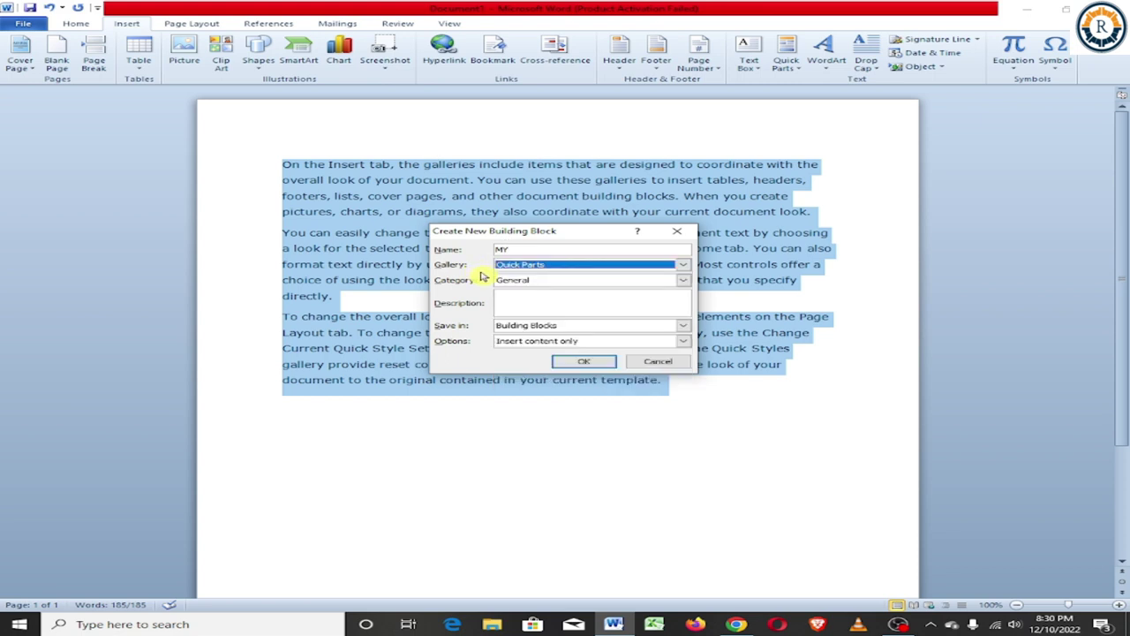
{"action": "left_click", "coordinate": [587, 360]}
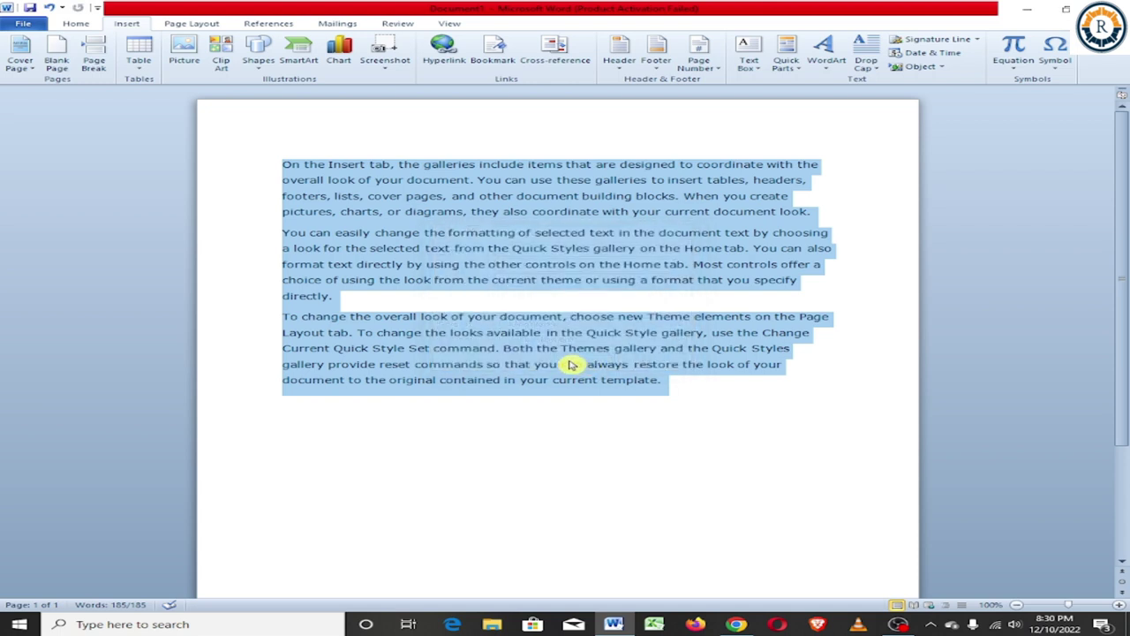
{"action": "left_click", "coordinate": [677, 383]}
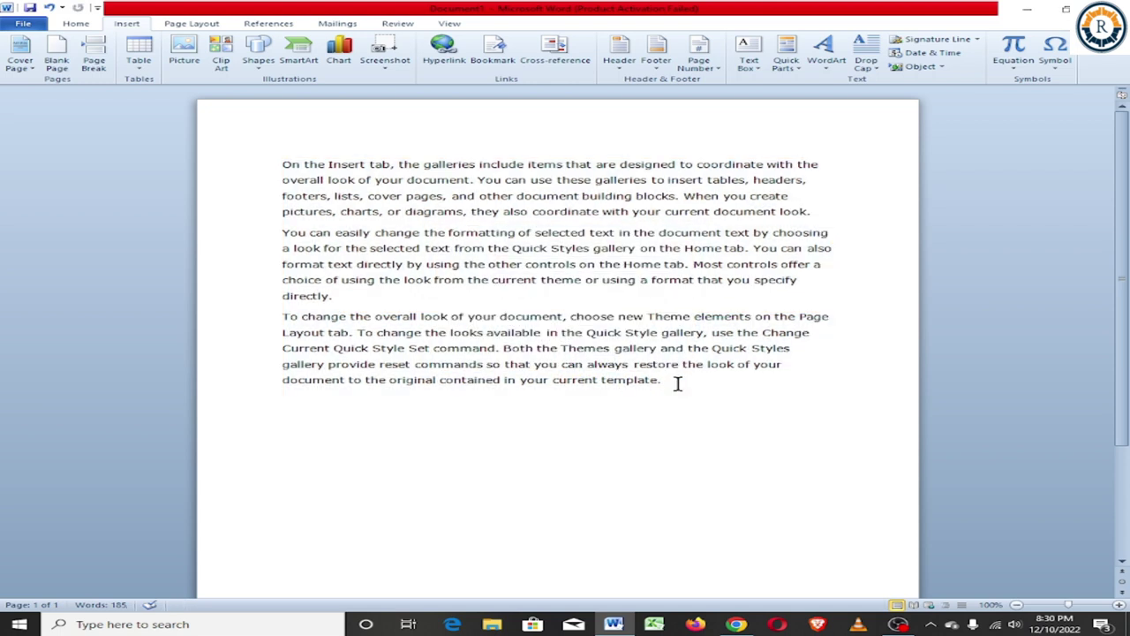
Type 'MY NAME IS XYZ' on a new line and save it to the Quick Part Gallery.
{"action": "key", "text": "Return"}
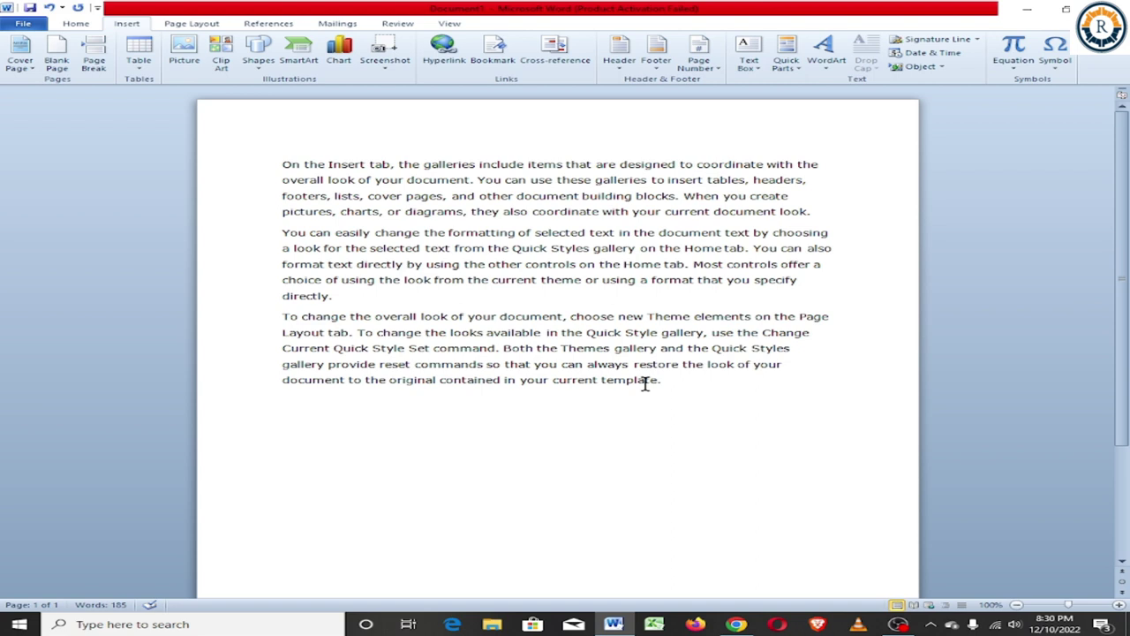
{"action": "type", "text": "MY NAME IS XYZ"}
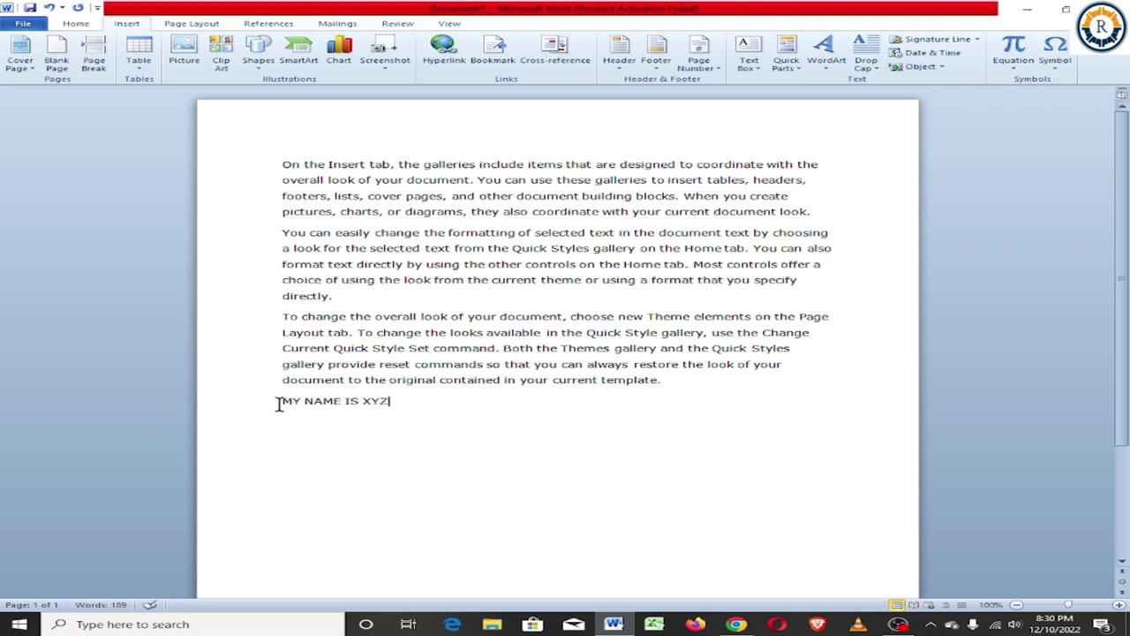
{"action": "left_click_drag", "start_coordinate": [277, 404], "coordinate": [397, 404]}
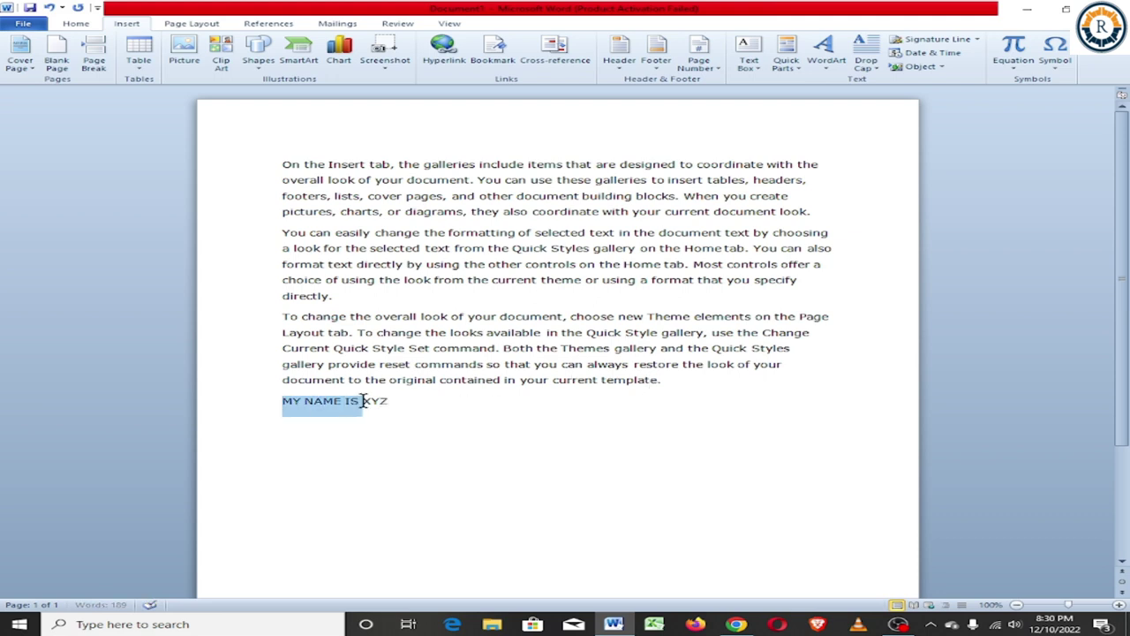
{"action": "left_click", "coordinate": [784, 67]}
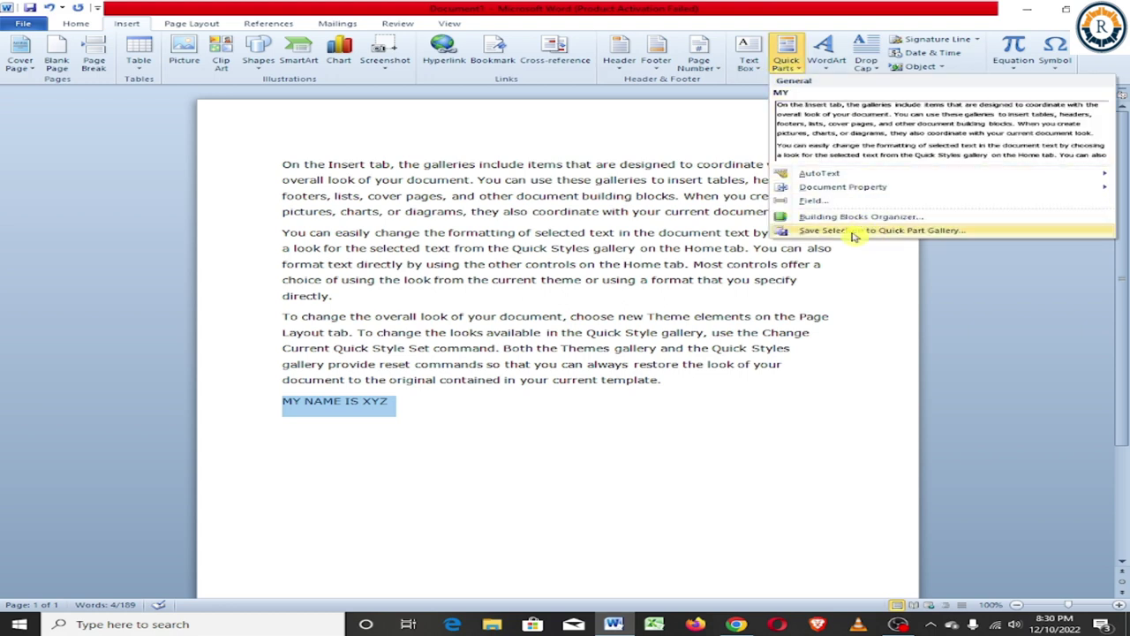
{"action": "left_click", "coordinate": [854, 233]}
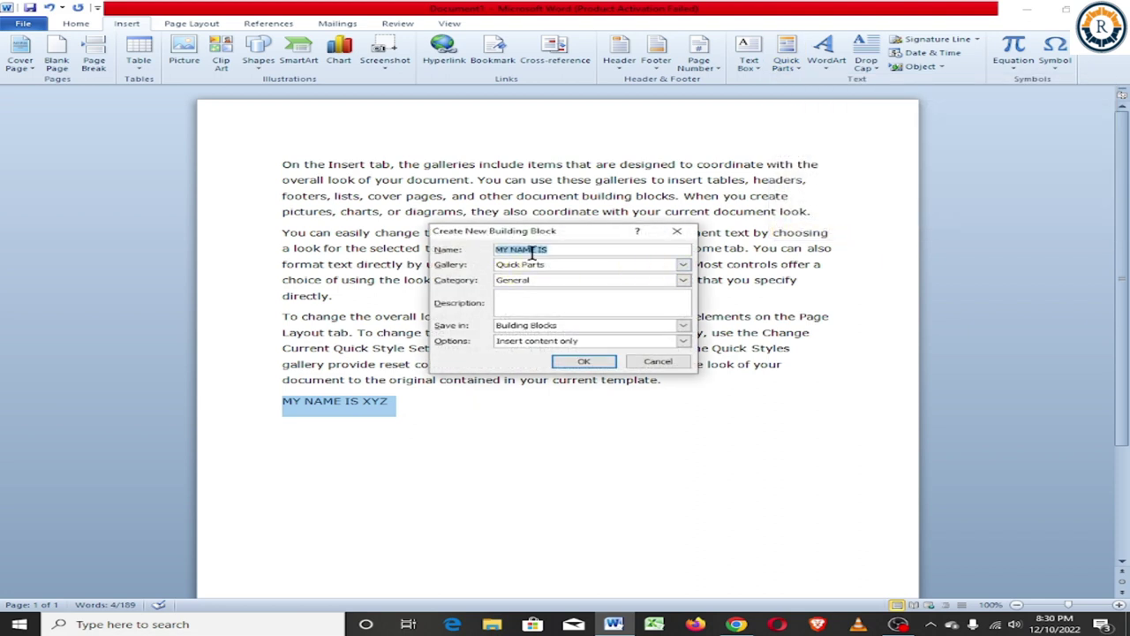
{"action": "type", "text": "M"}
{"action": "left_click", "coordinate": [594, 360]}
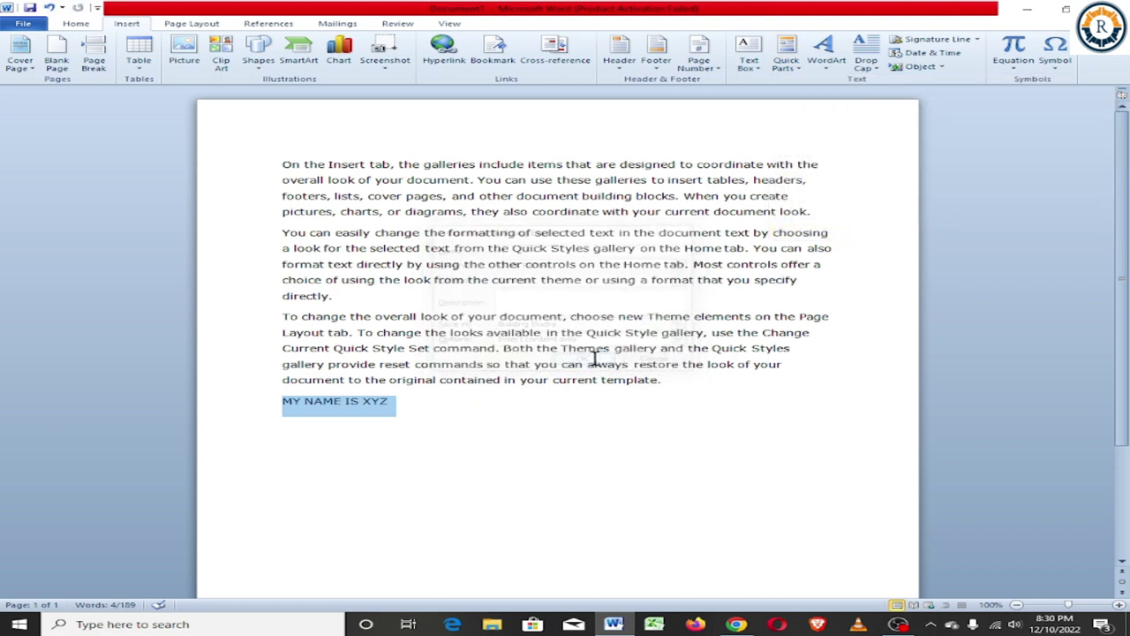
{"action": "left_click", "coordinate": [431, 406]}
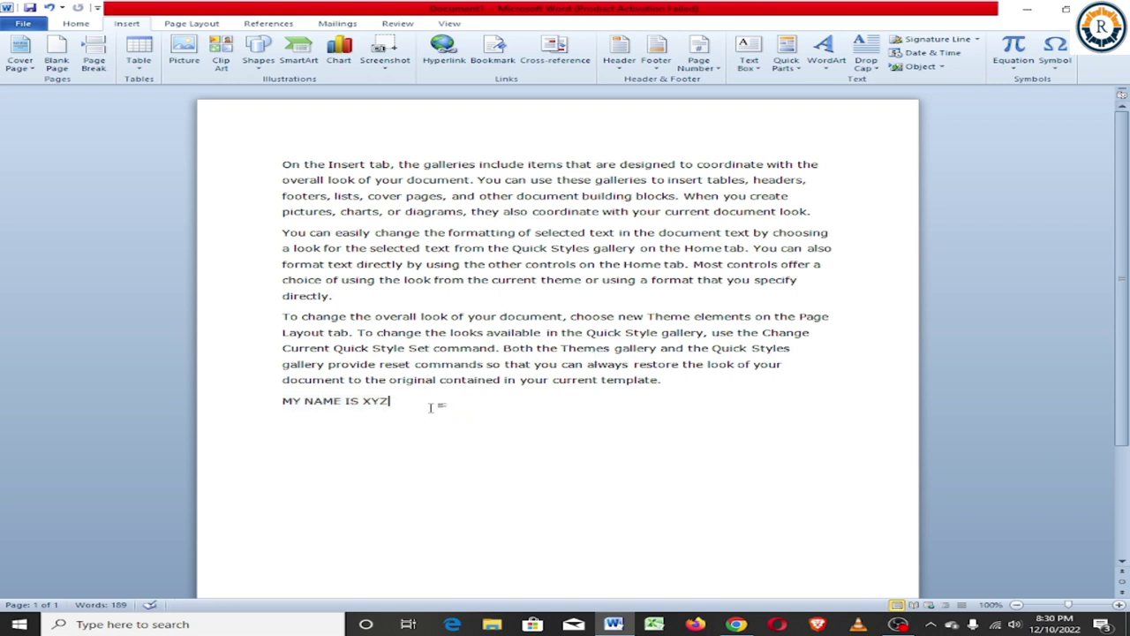
{"action": "key", "text": "Return"}
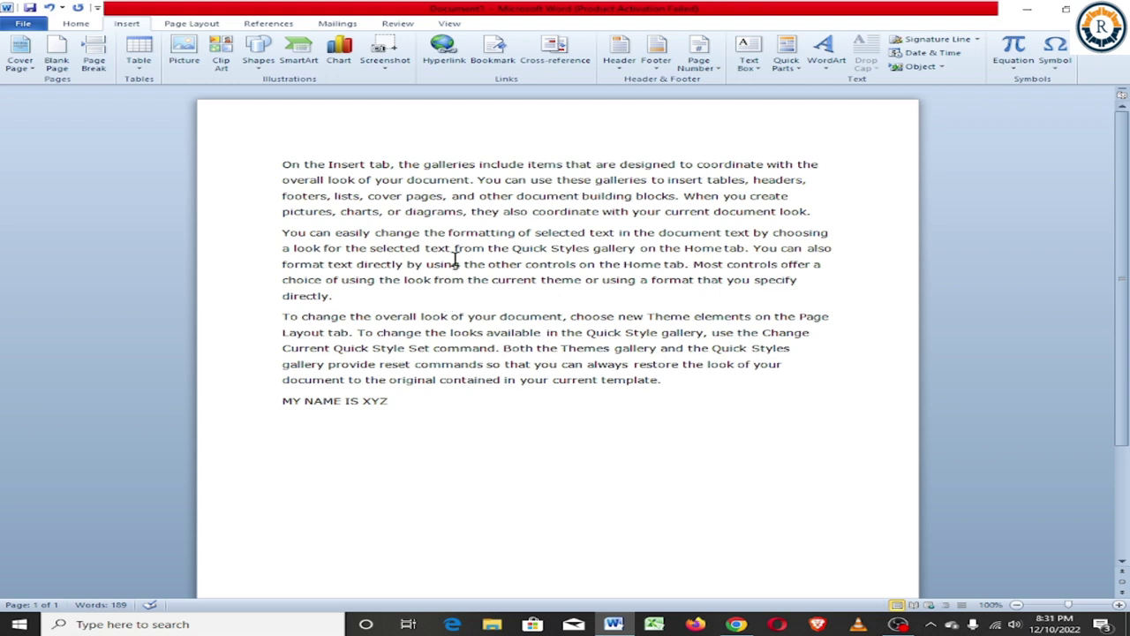
Clear the document and insert both saved building blocks from the Quick Parts gallery.
{"action": "key", "text": "ctrl+a"}
{"action": "key", "text": "ctrl+c"}
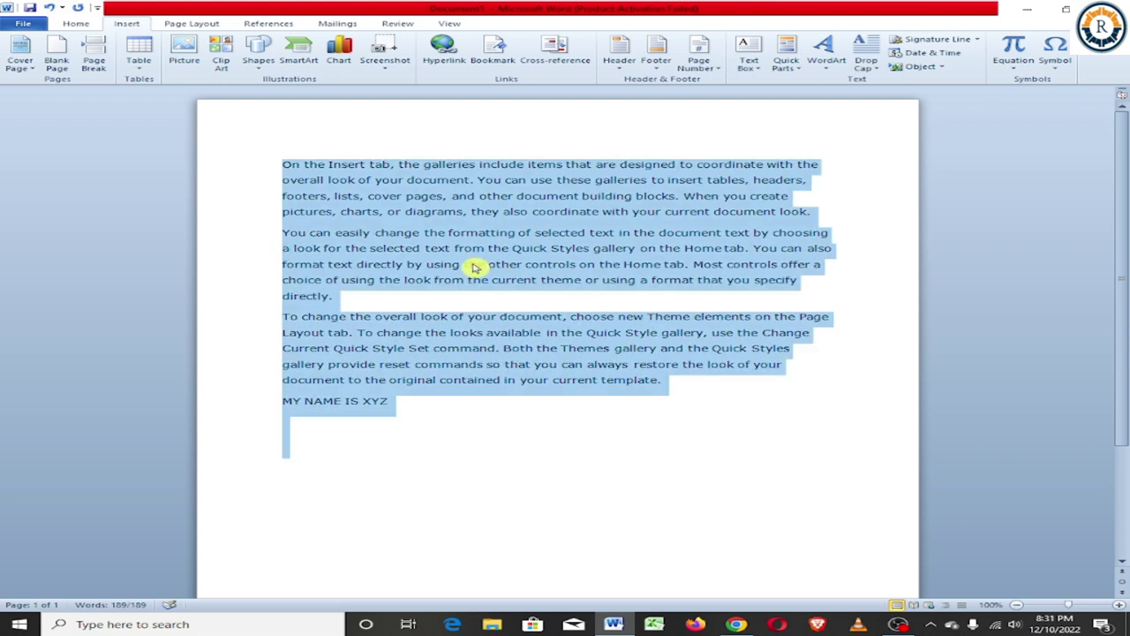
{"action": "key", "text": "Delete"}
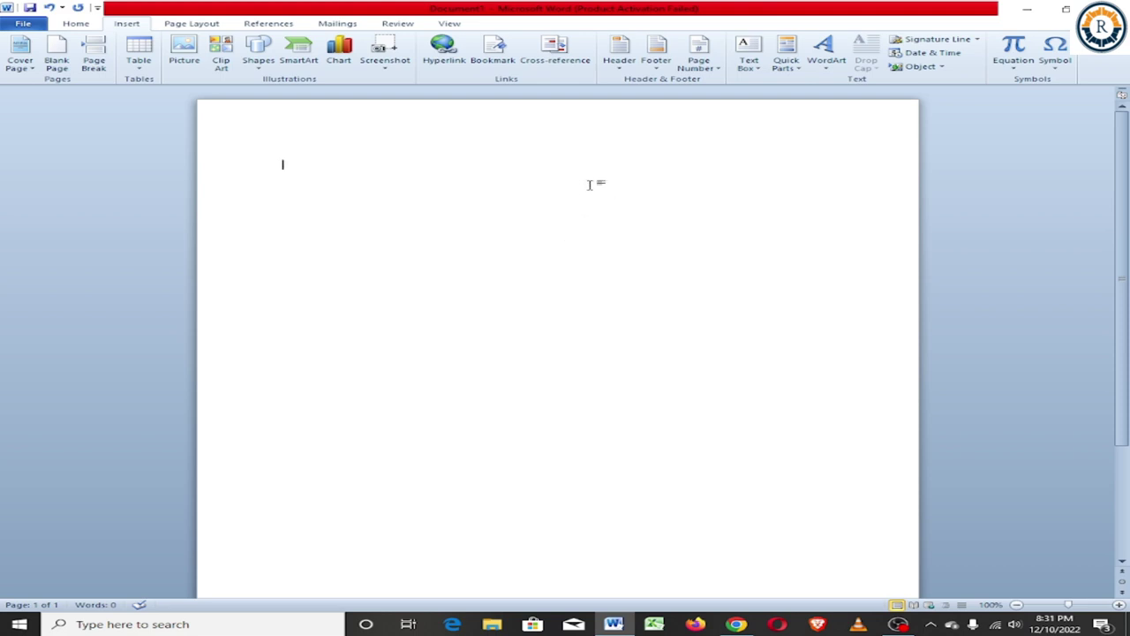
{"action": "left_click", "coordinate": [788, 71]}
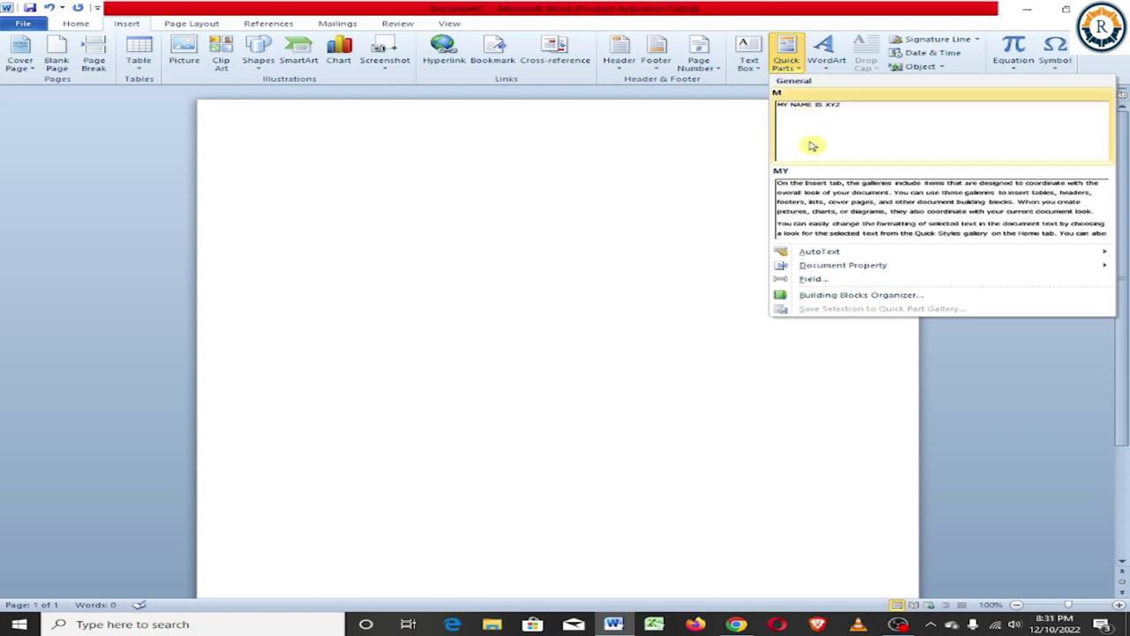
{"action": "left_click", "coordinate": [846, 203]}
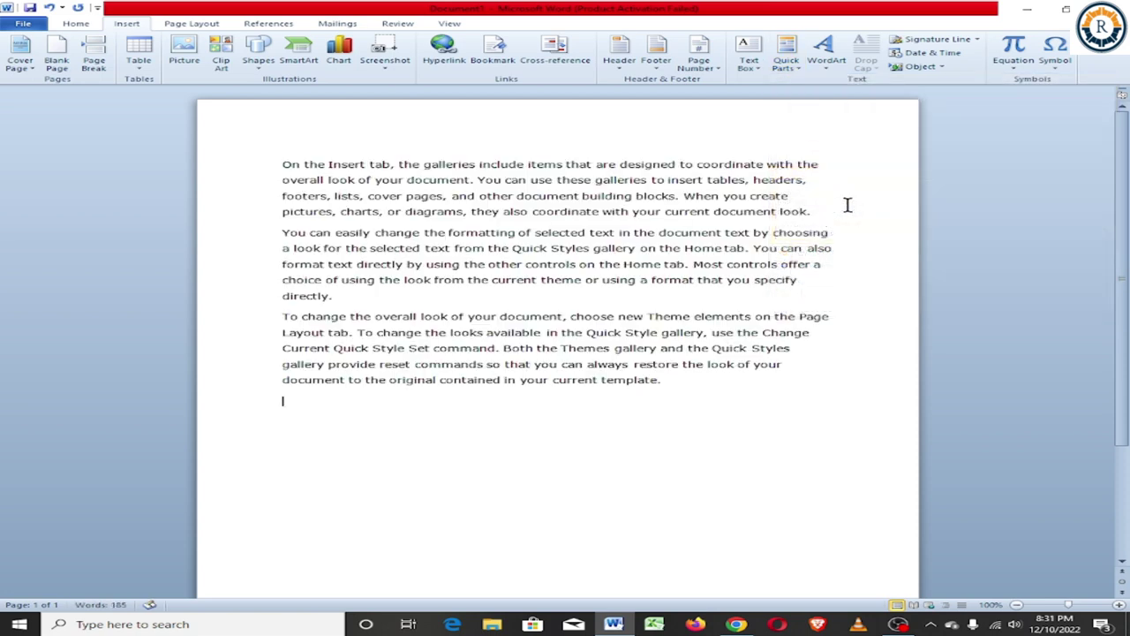
{"action": "left_click", "coordinate": [800, 68]}
{"action": "left_click", "coordinate": [833, 111]}
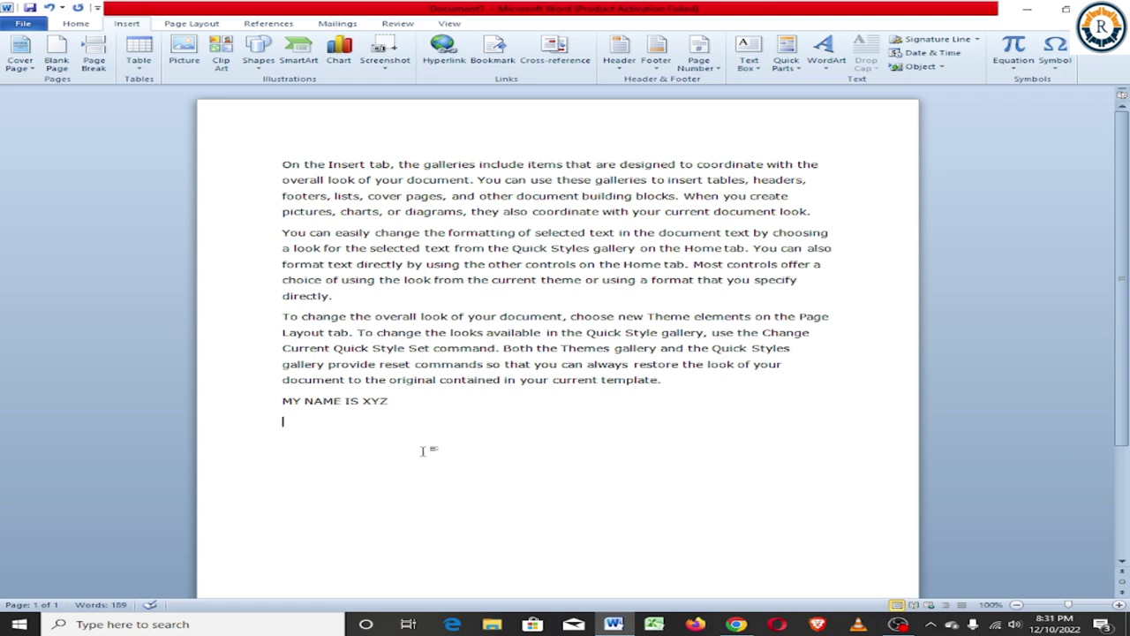
Type MY to expand the saved paragraphs, add another 'MY NAME IS XYZ', and list Quick Parts.
{"action": "type", "text": "MY"}
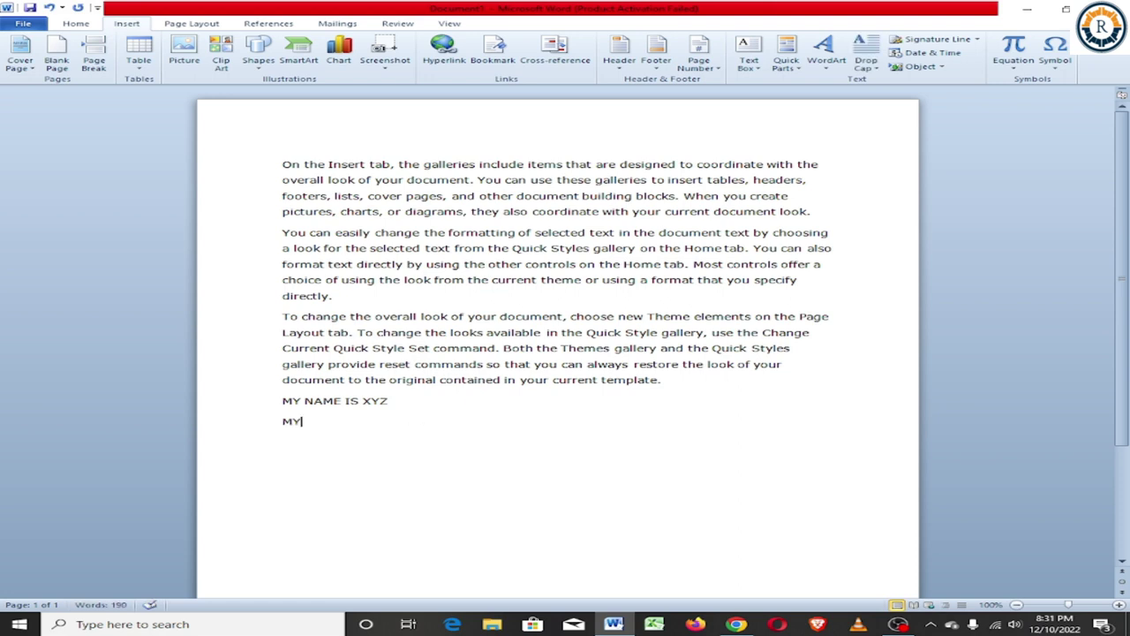
{"action": "key", "text": "BackSpace"}
{"action": "key", "text": "BackSpace"}
{"action": "key", "text": "ctrl+v"}
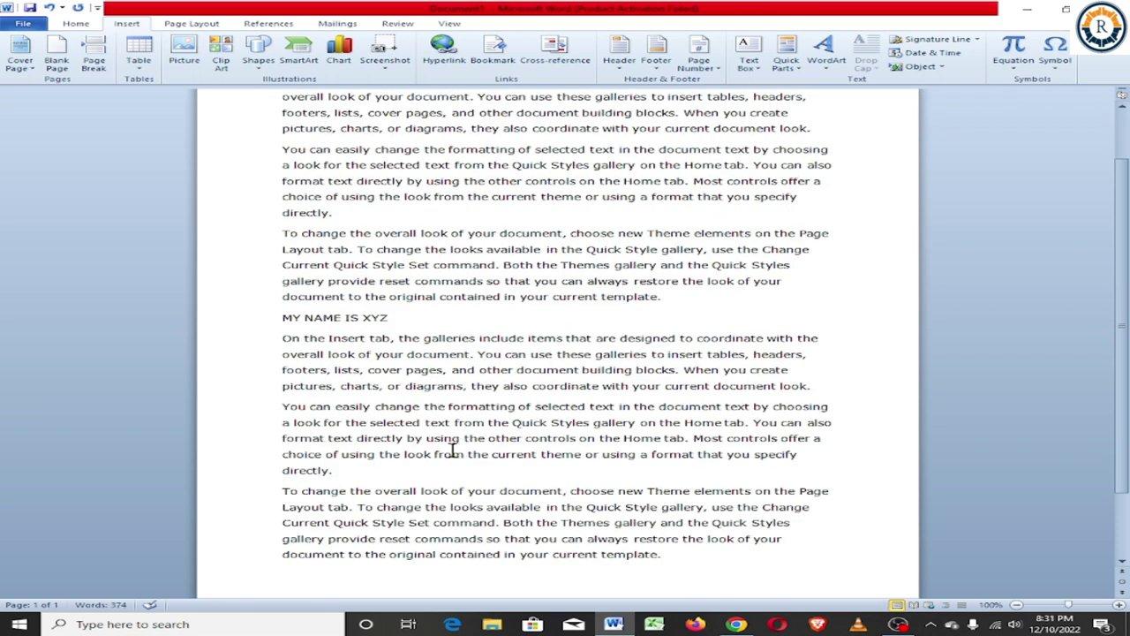
{"action": "type", "text": "MY NAME IS XYZ"}
{"action": "left_click", "coordinate": [787, 64]}
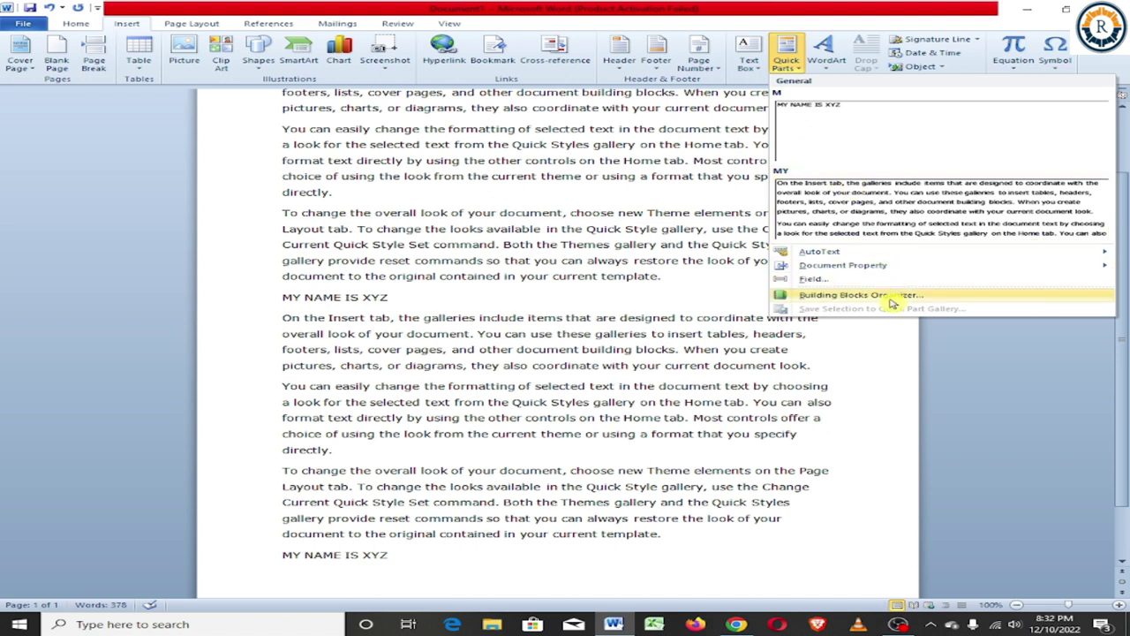
Delete the MY and M entries in the Building Blocks Organizer, then close it.
{"action": "left_click", "coordinate": [848, 300]}
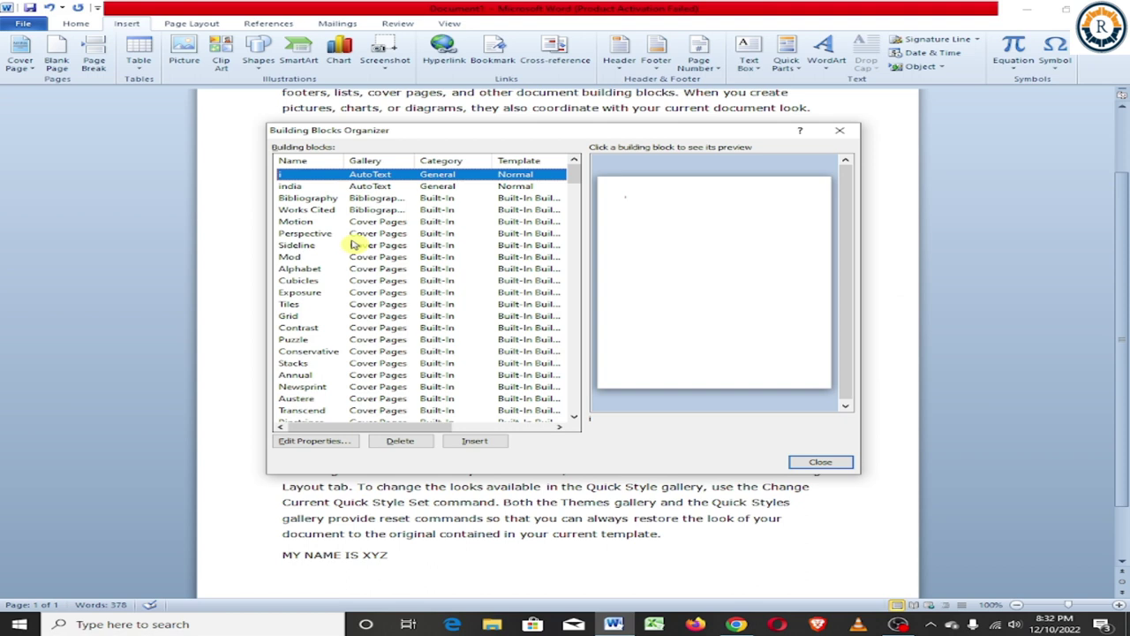
{"action": "scroll", "coordinate": [353, 245], "scroll_direction": "down", "scroll_amount": 10}
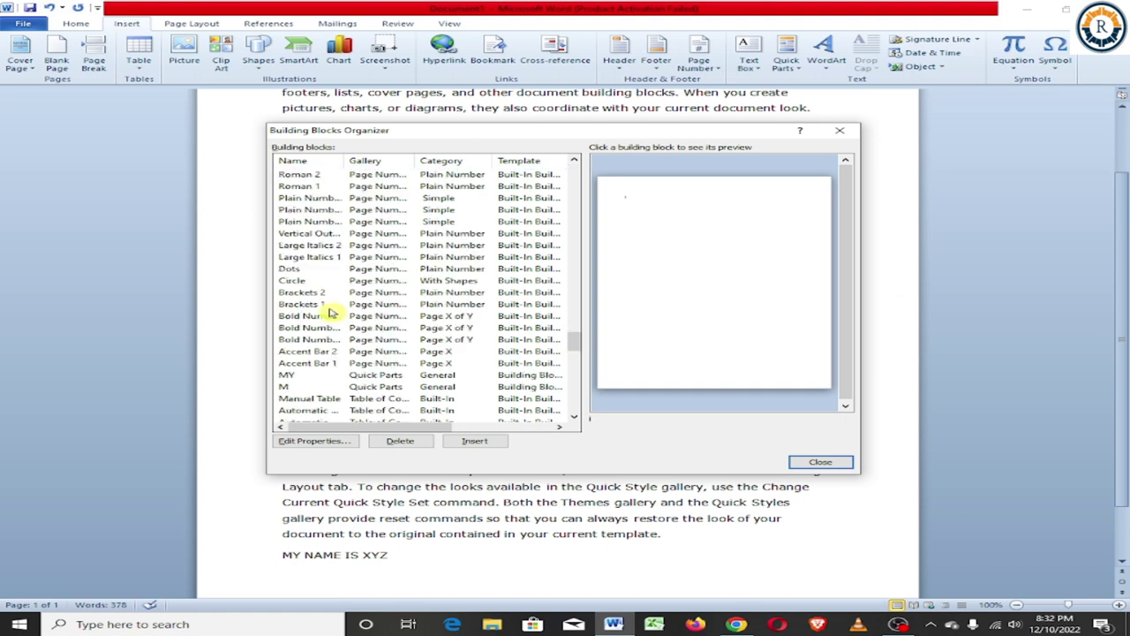
{"action": "left_click", "coordinate": [309, 375]}
{"action": "left_click", "coordinate": [402, 445]}
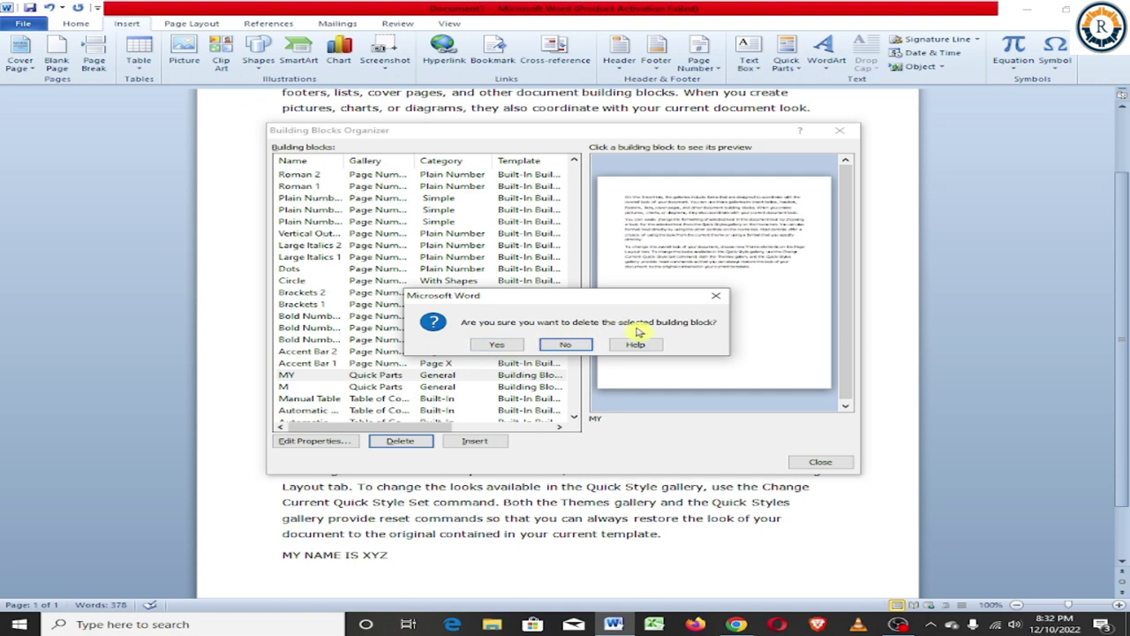
{"action": "left_click", "coordinate": [484, 349]}
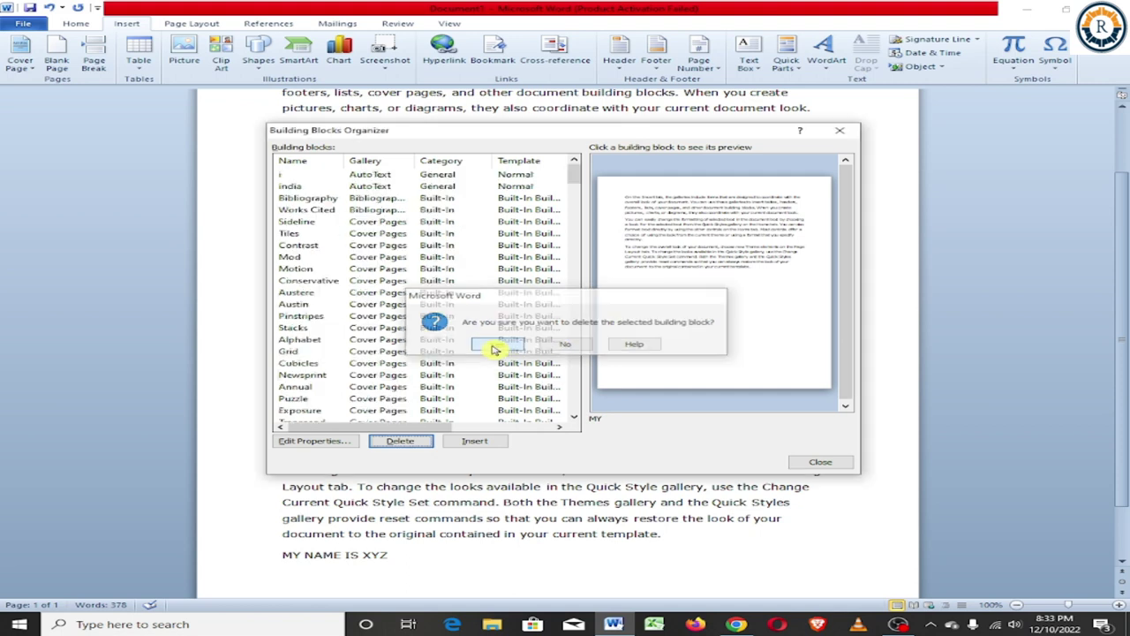
{"action": "left_click", "coordinate": [309, 413]}
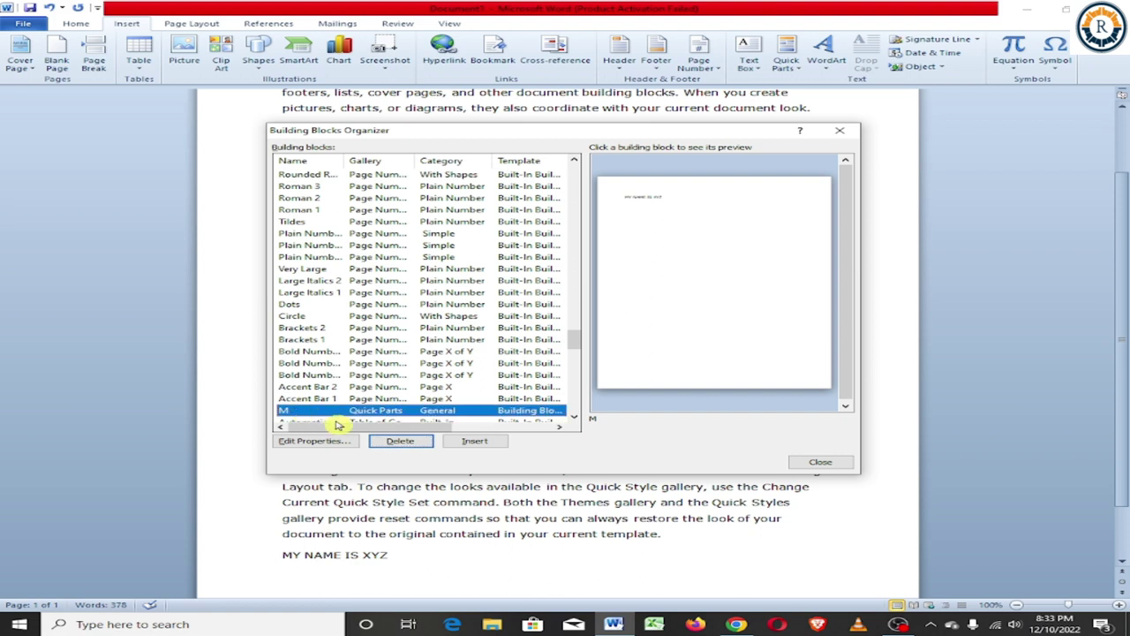
{"action": "left_click", "coordinate": [400, 443]}
{"action": "left_click", "coordinate": [493, 346]}
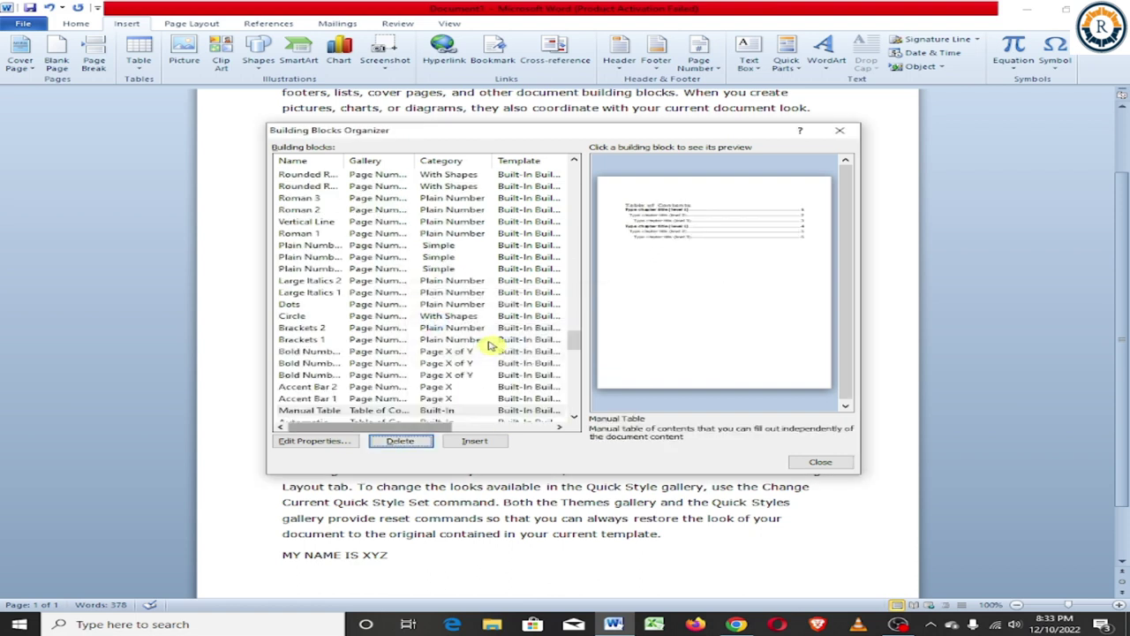
{"action": "left_click", "coordinate": [823, 465]}
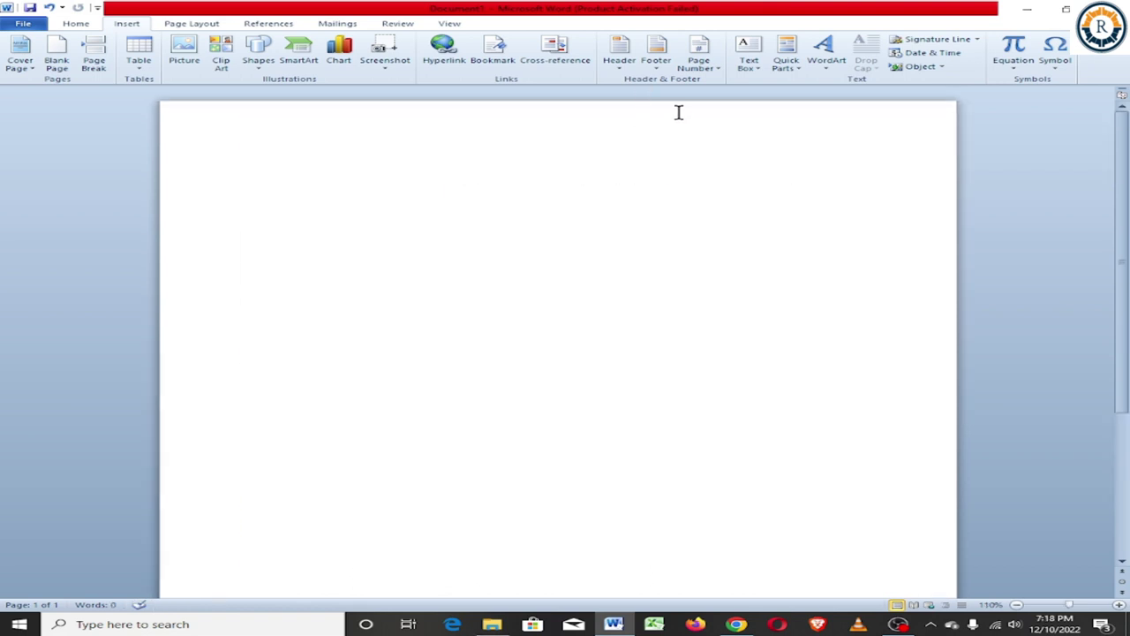
Insert yellow-style WordArt reading RAJENDRA.
{"action": "left_click", "coordinate": [828, 75]}
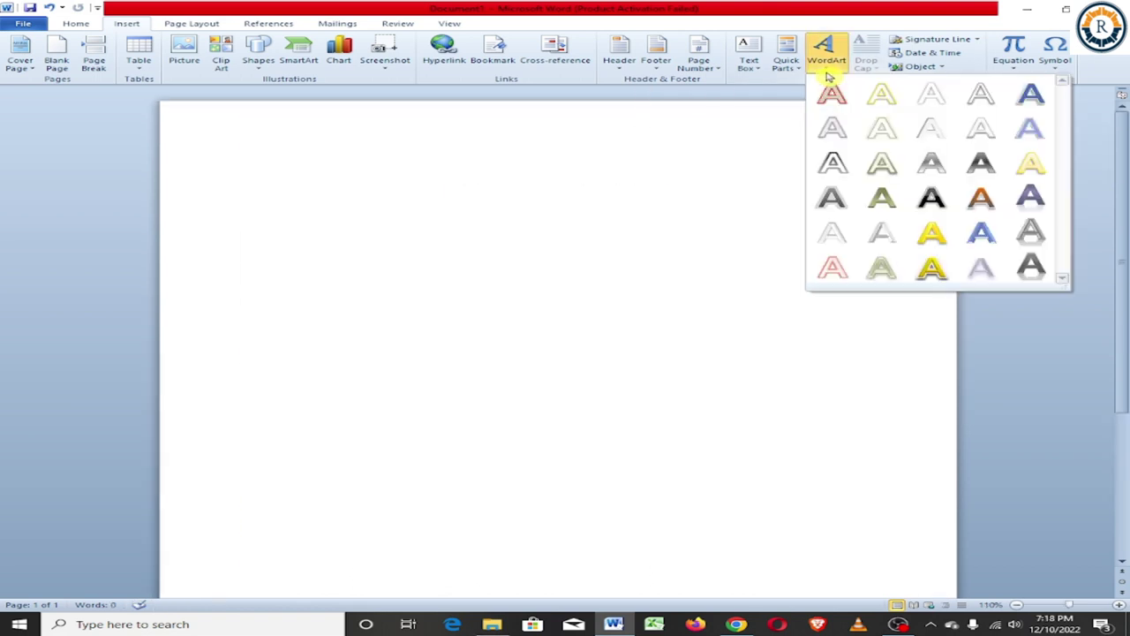
{"action": "left_click", "coordinate": [831, 128]}
{"action": "type", "text": "Insert decor"}
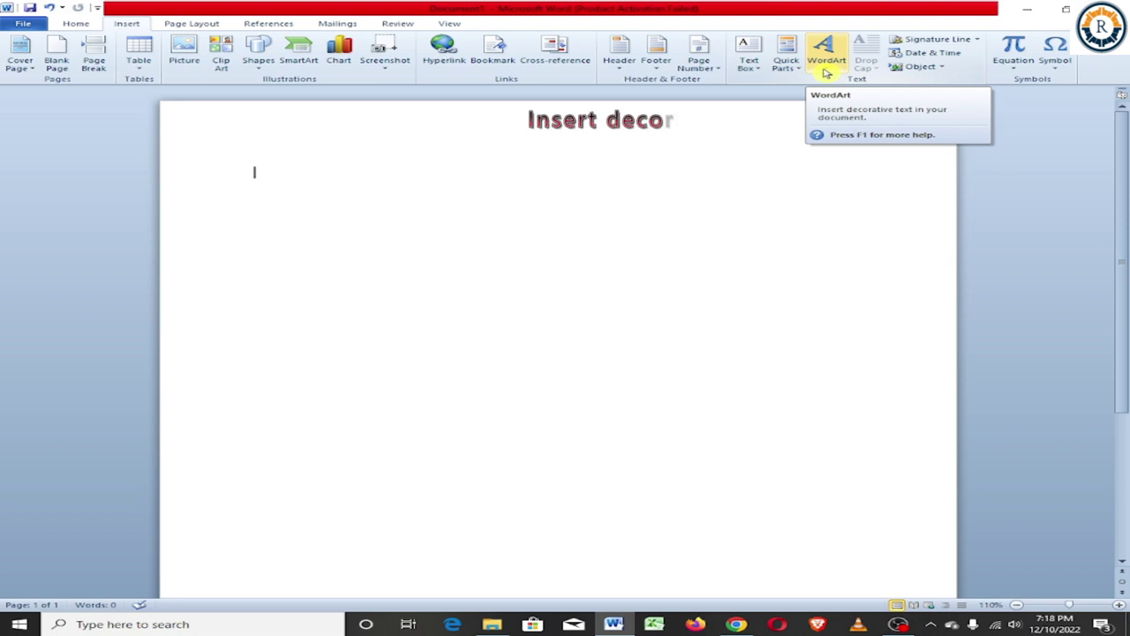
{"action": "type", "text": "ative text"}
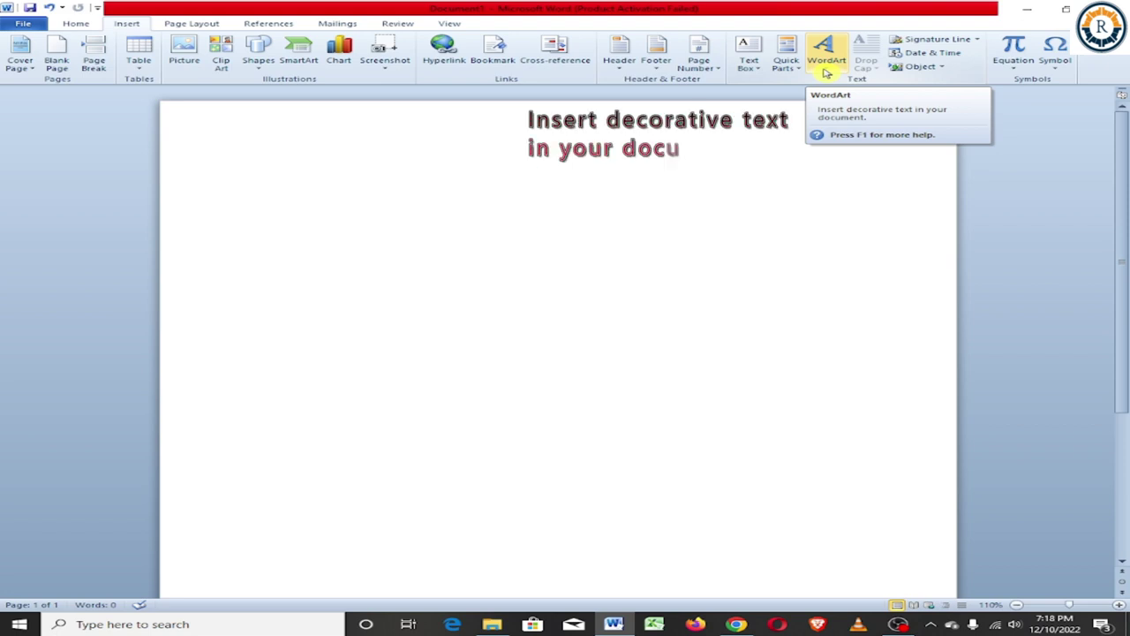
{"action": "left_click", "coordinate": [827, 74]}
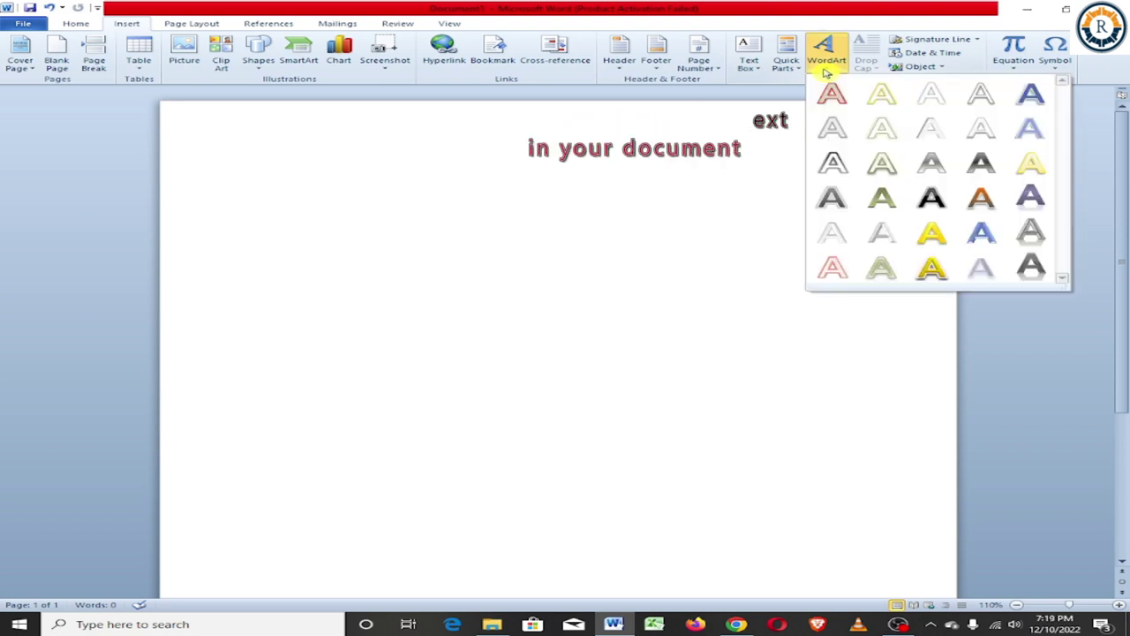
{"action": "left_click", "coordinate": [934, 235]}
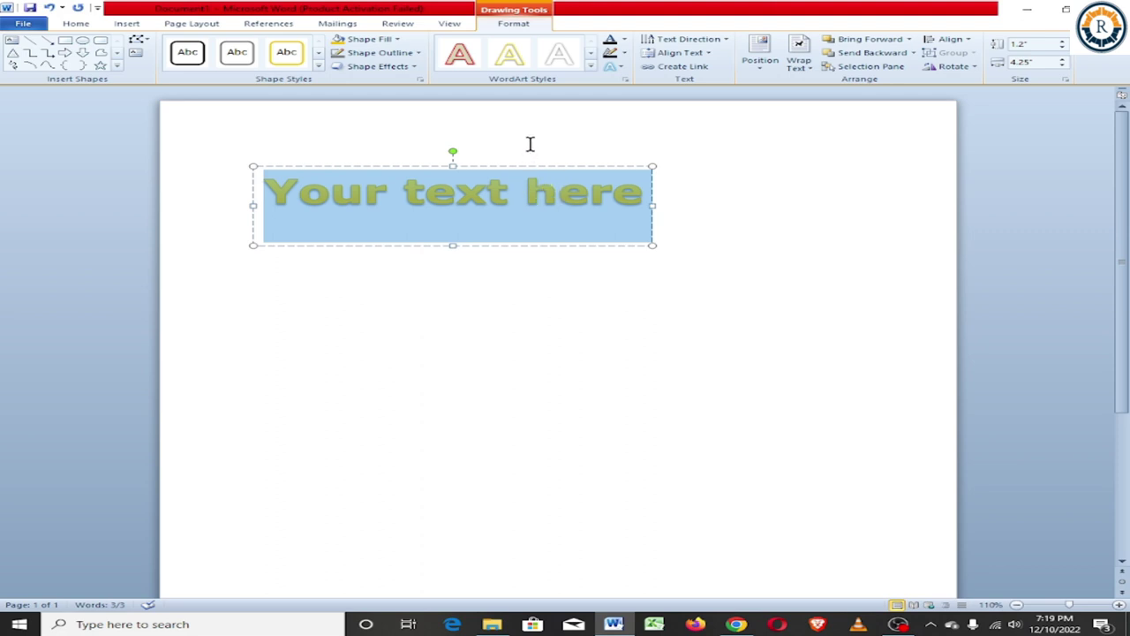
{"action": "type", "text": "RAJENDRA"}
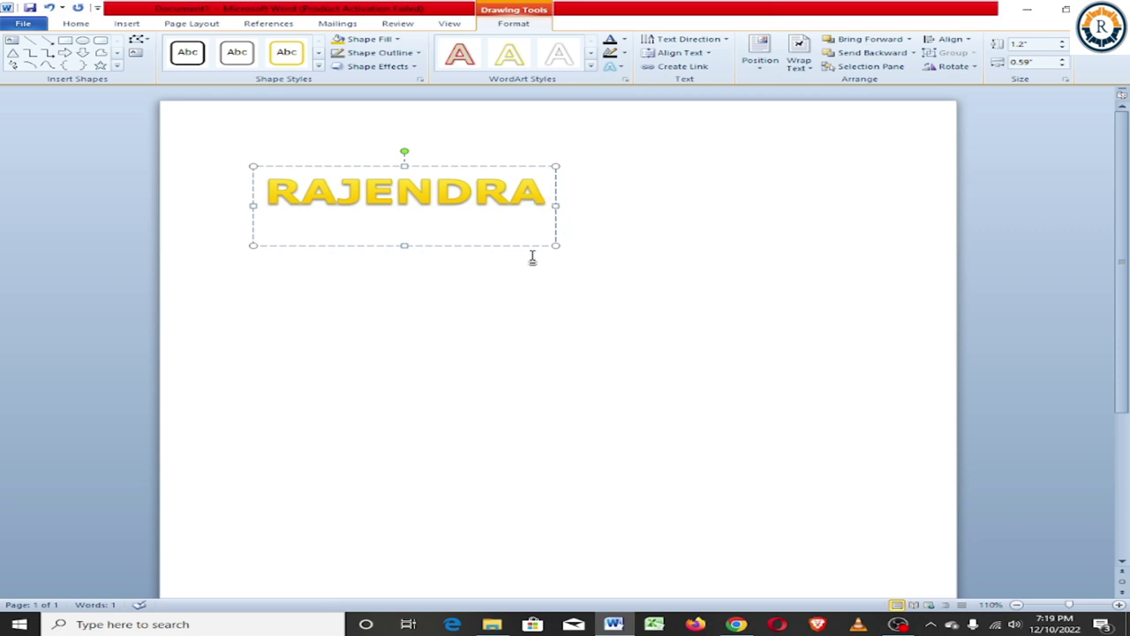
Enlarge the WordArt box, then grow the RAJENDRA font twice and shrink it twice.
{"action": "left_click_drag", "start_coordinate": [406, 243], "coordinate": [430, 318]}
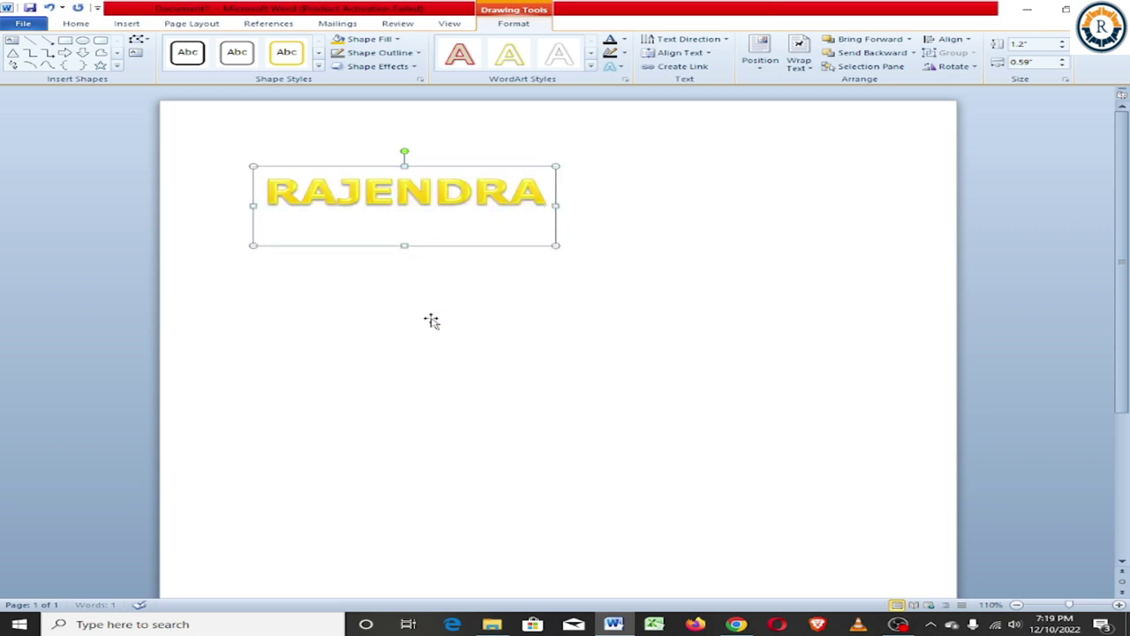
{"action": "left_click_drag", "start_coordinate": [559, 244], "coordinate": [837, 231]}
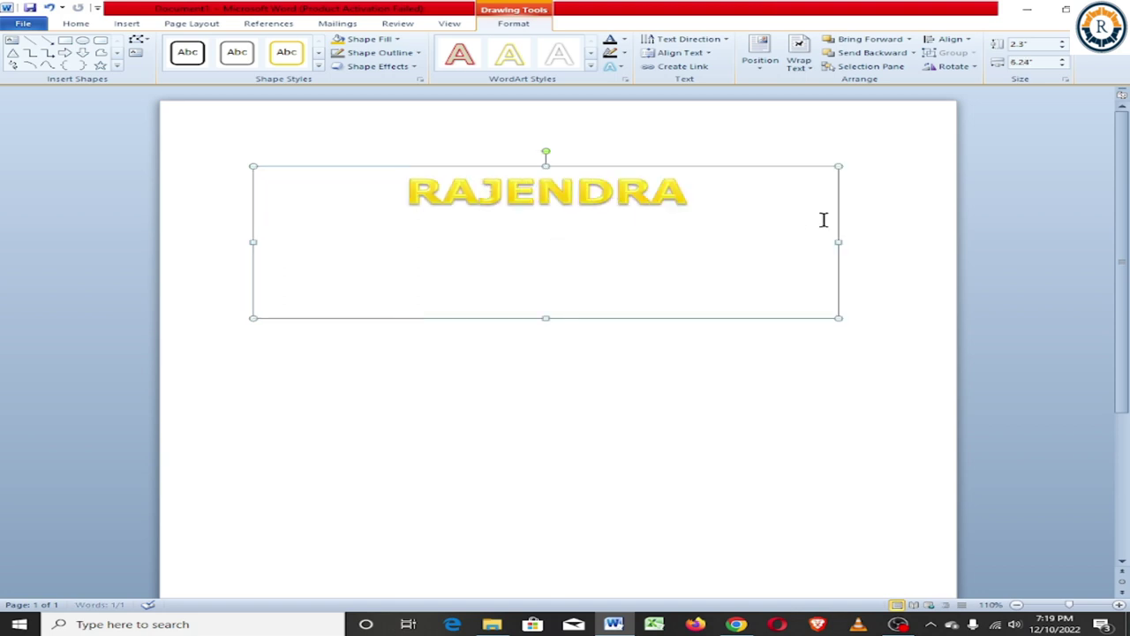
{"action": "left_click_drag", "start_coordinate": [419, 195], "coordinate": [654, 185]}
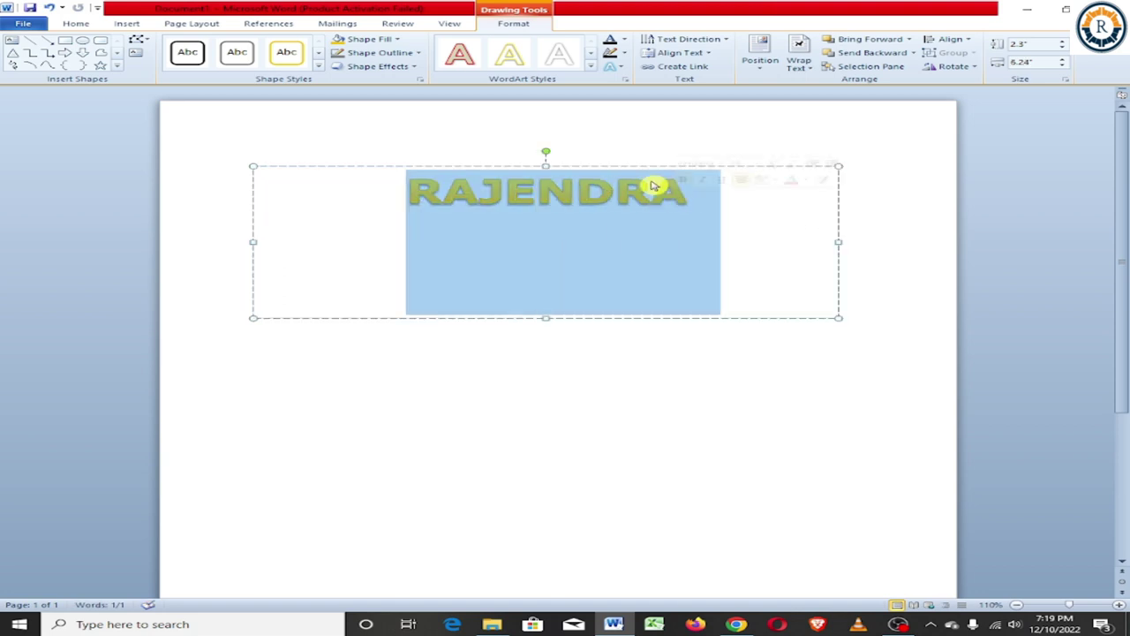
{"action": "left_click", "coordinate": [78, 25]}
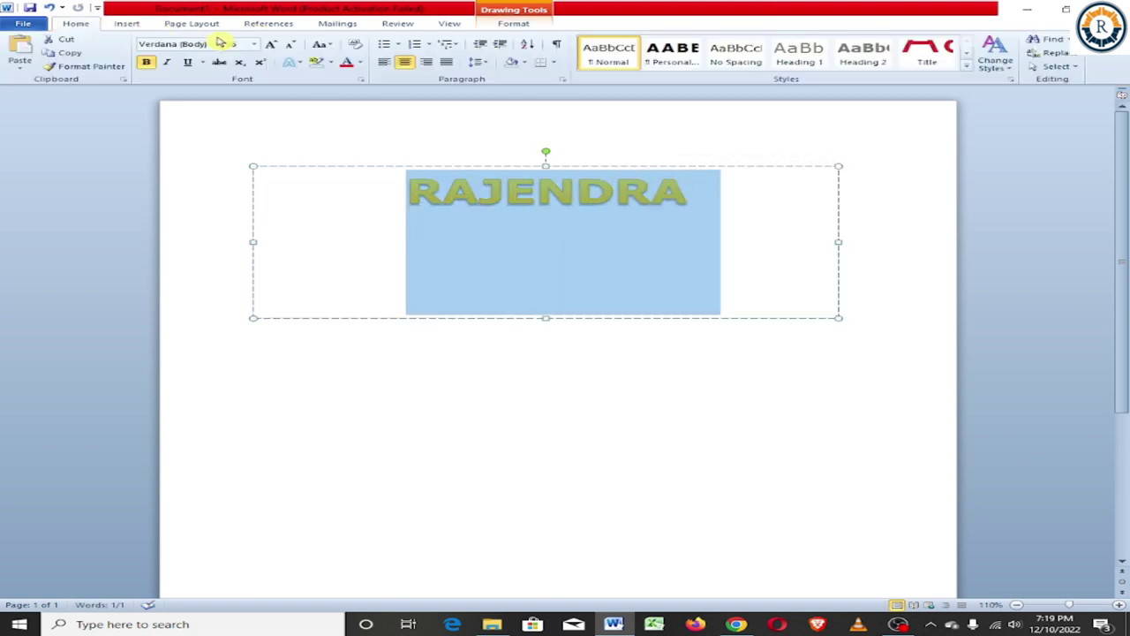
{"action": "left_click", "coordinate": [275, 47]}
{"action": "left_click", "coordinate": [276, 48]}
{"action": "left_click", "coordinate": [276, 48]}
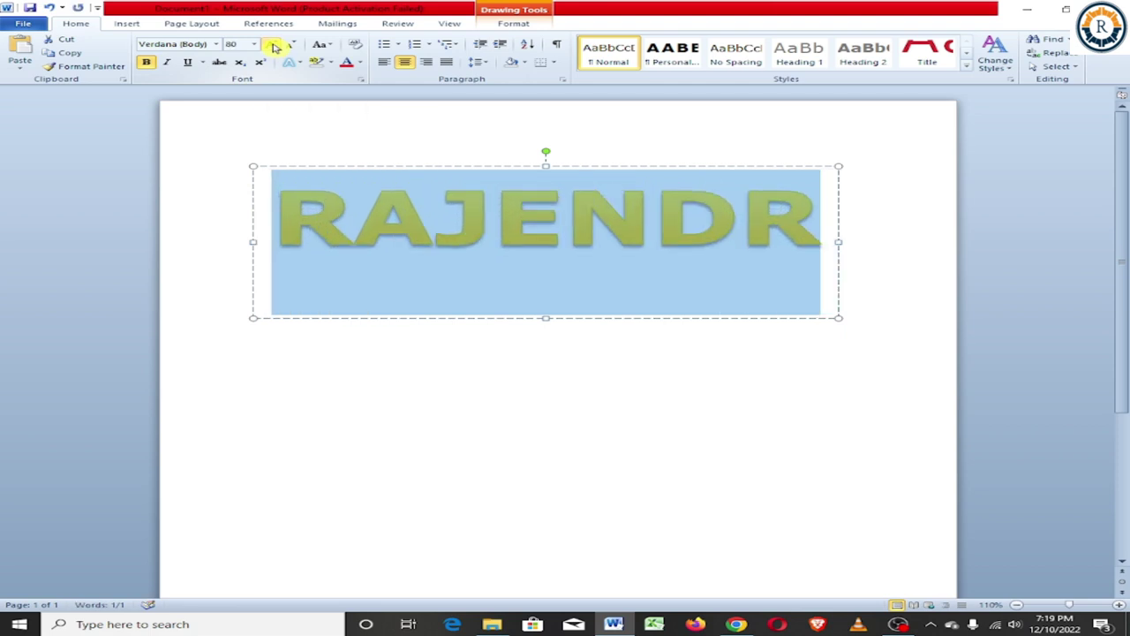
{"action": "left_click", "coordinate": [293, 47]}
{"action": "left_click", "coordinate": [293, 48]}
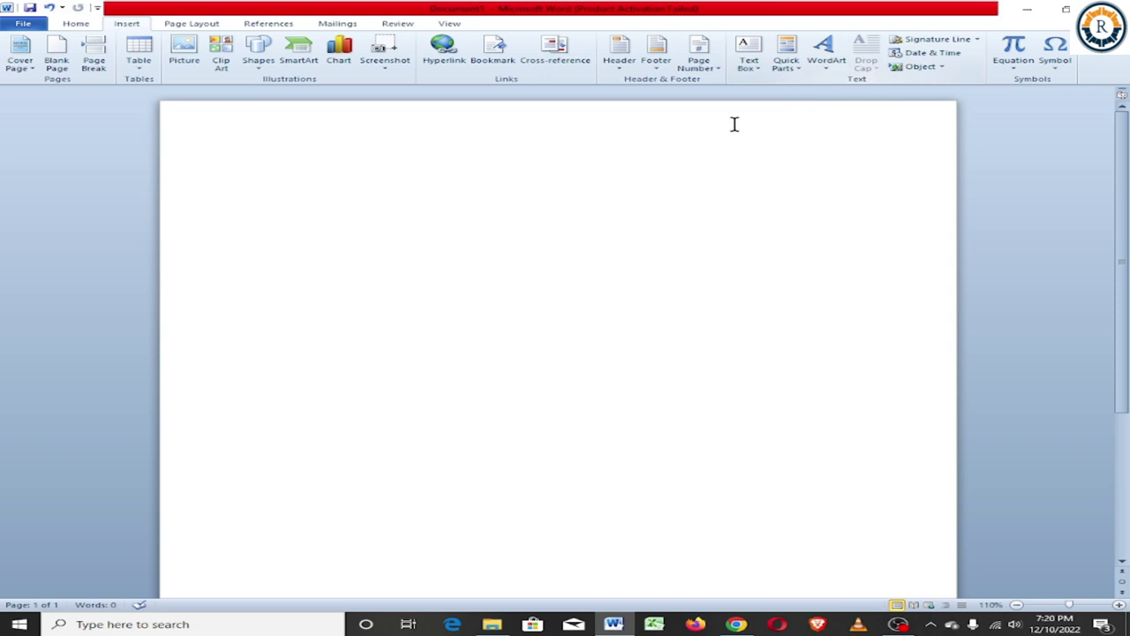
Expand =RAND() into three 185-word sample paragraphs and place the cursor before the first word.
{"action": "type", "text": "="}
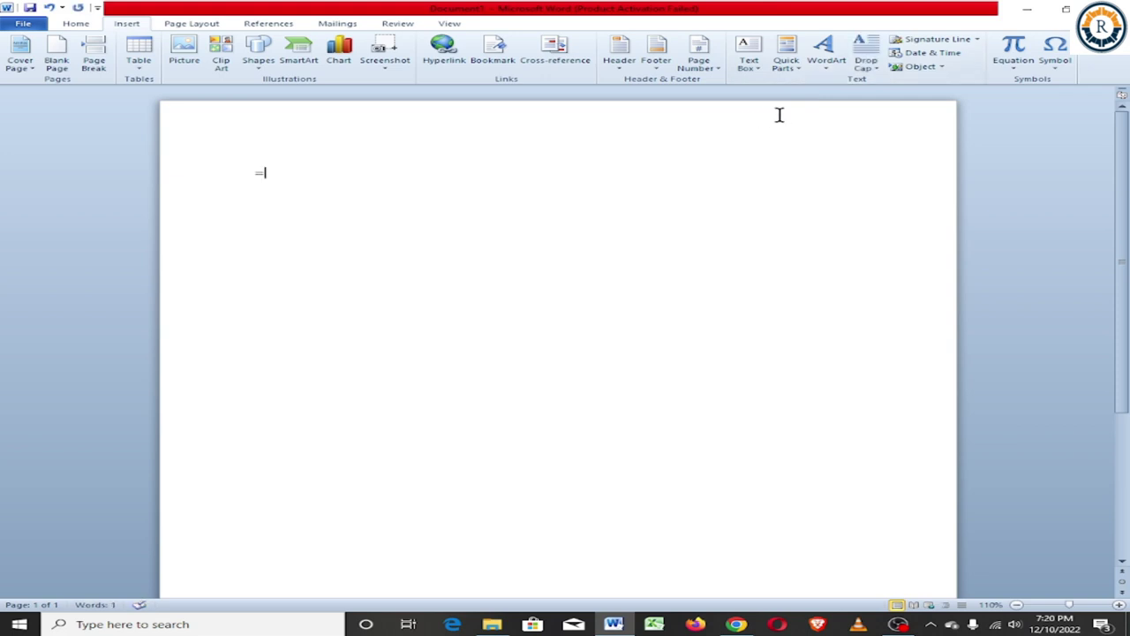
{"action": "type", "text": "RAND"}
{"action": "type", "text": "("}
{"action": "type", "text": ")"}
{"action": "key", "text": "Return"}
{"action": "key", "text": "BackSpace"}
{"action": "key", "text": "Return"}
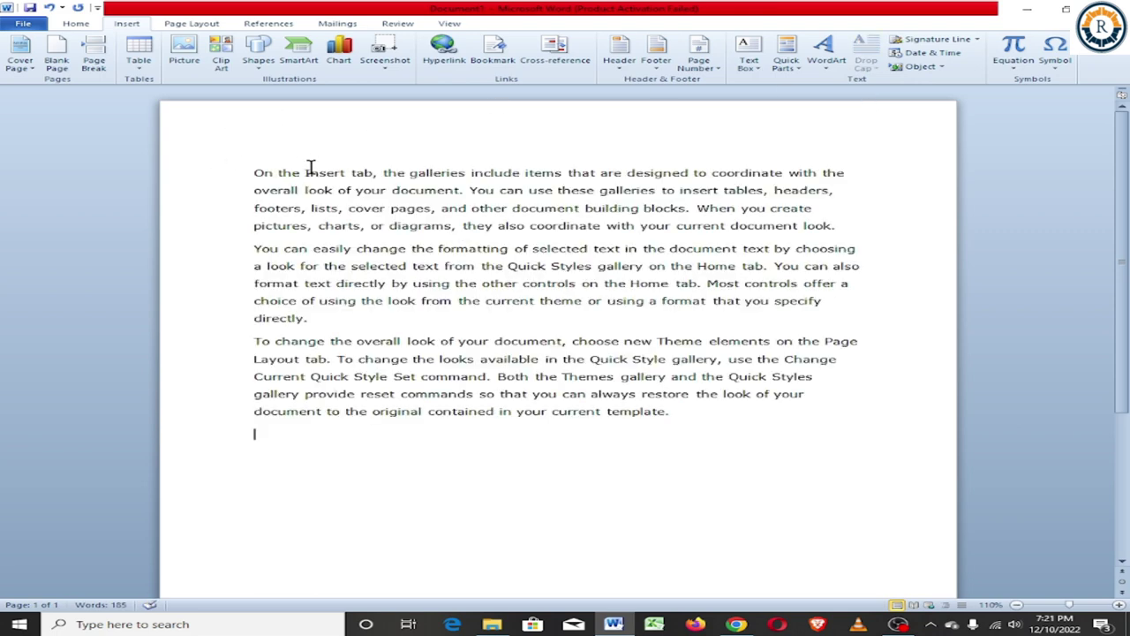
{"action": "left_click", "coordinate": [251, 174]}
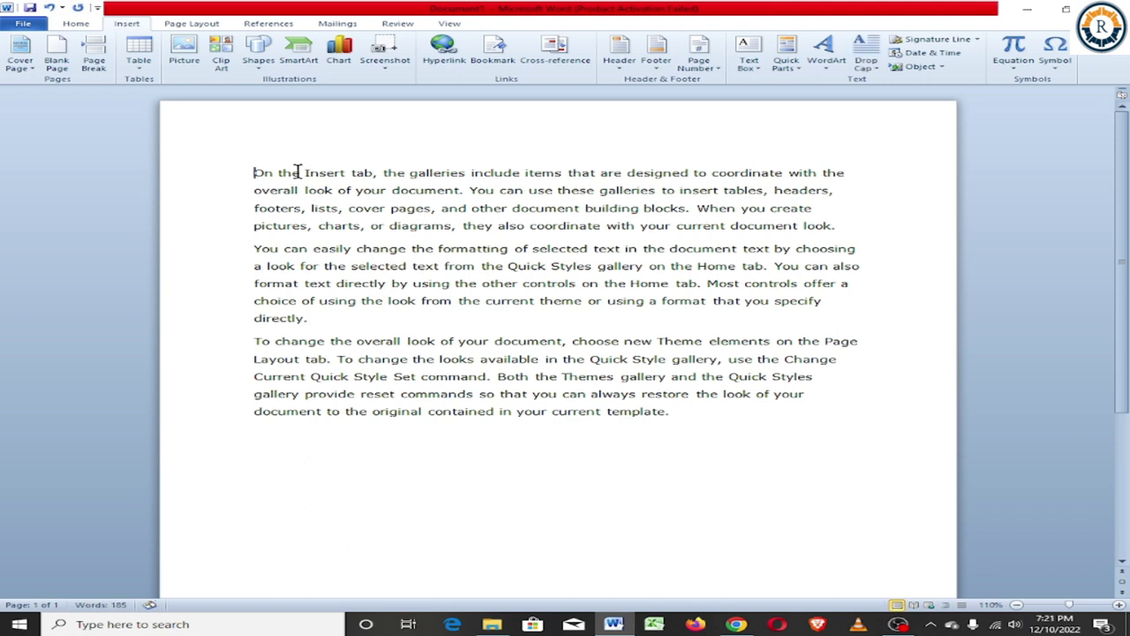
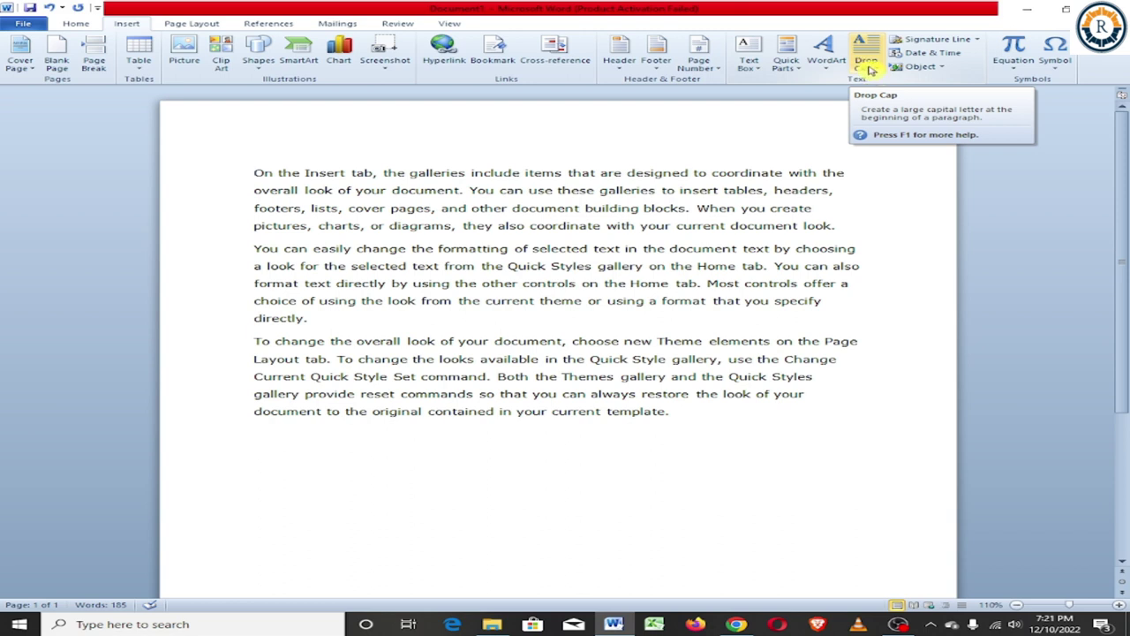
Make the opening letter O of the first paragraph a dropped capital.
{"action": "left_click", "coordinate": [872, 64]}
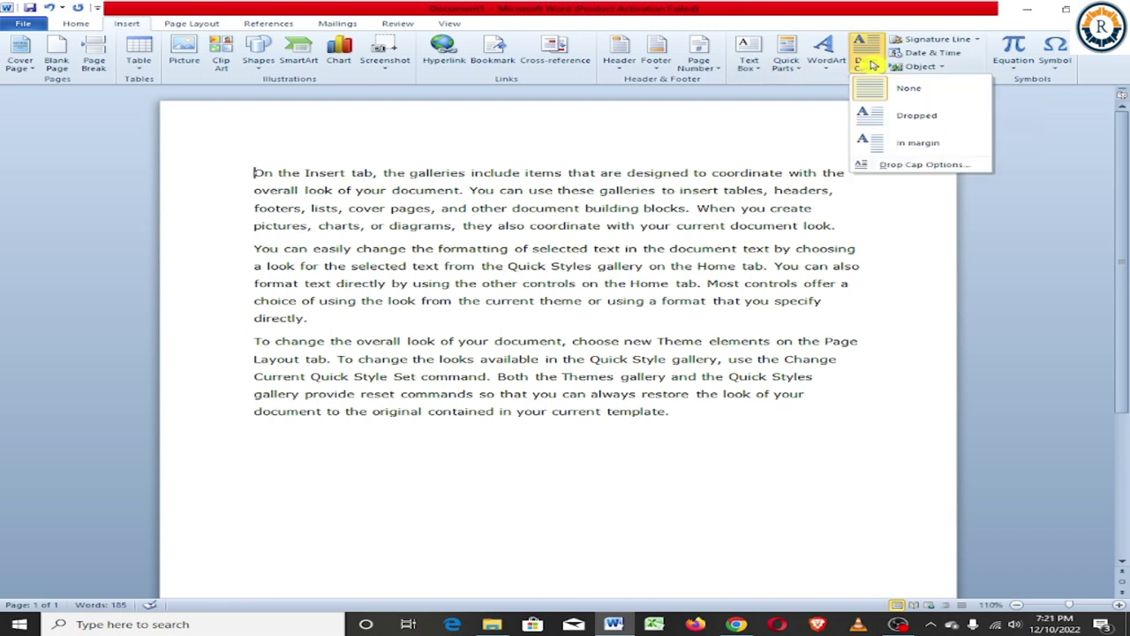
{"action": "left_click", "coordinate": [922, 122]}
{"action": "left_click", "coordinate": [351, 205]}
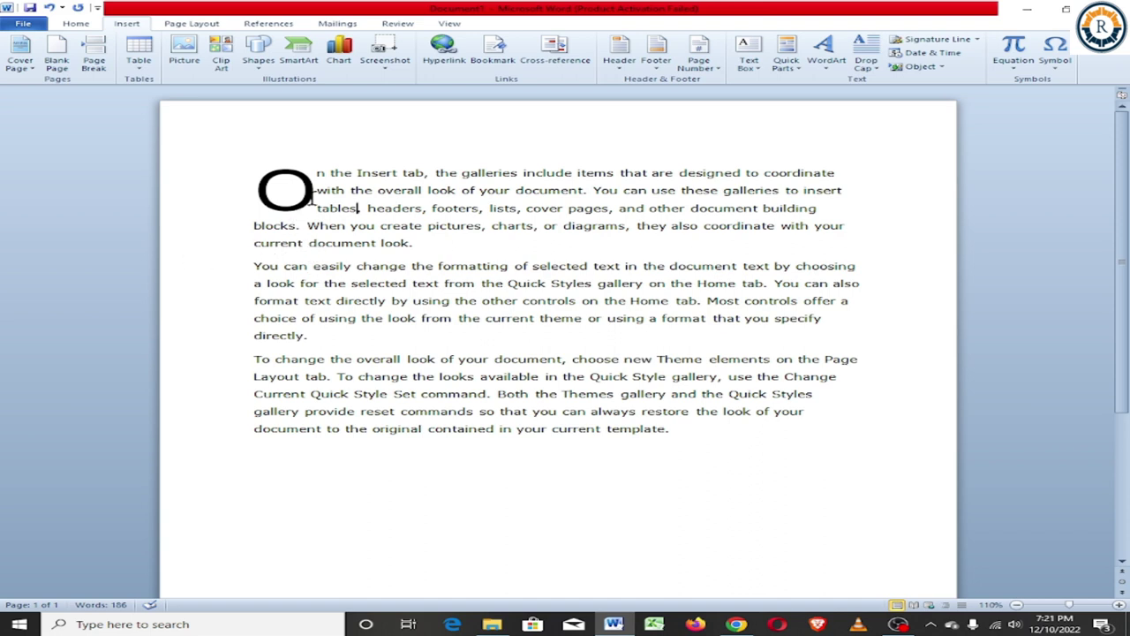
{"action": "left_click", "coordinate": [872, 69]}
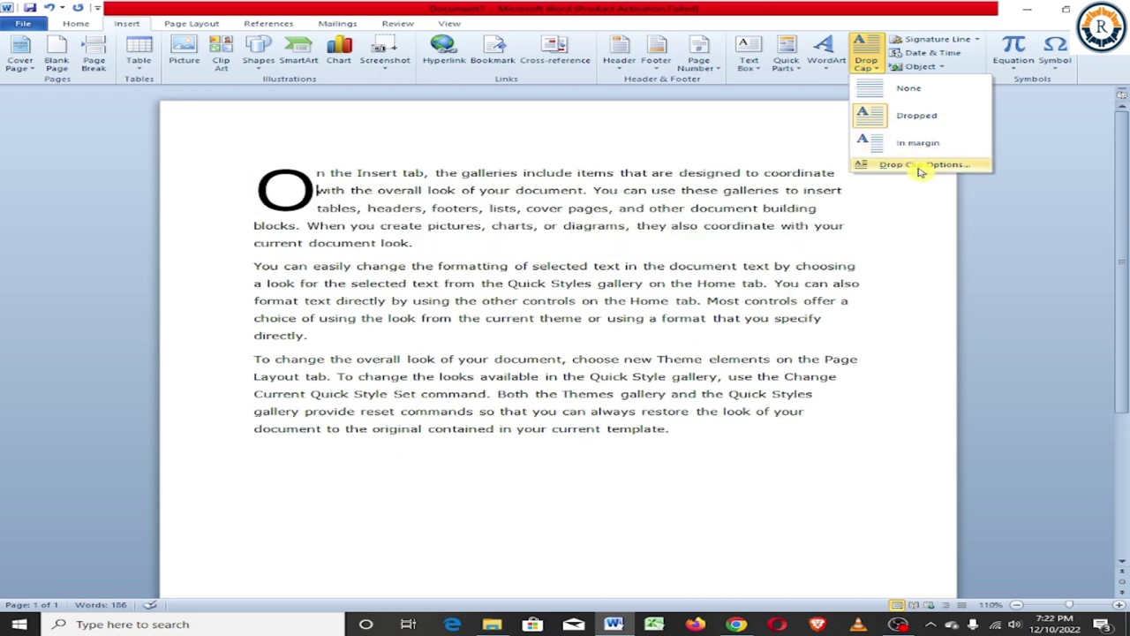
Increase the dropped capital O to drop 5 lines in Drop Cap Options.
{"action": "left_click", "coordinate": [921, 166]}
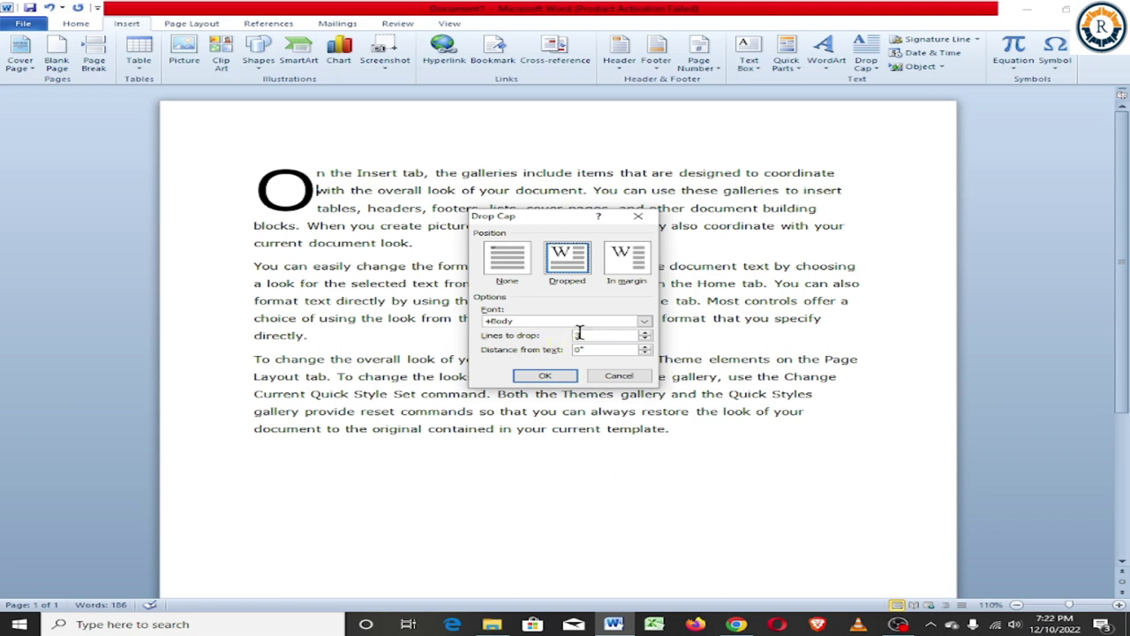
{"action": "left_click", "coordinate": [646, 333]}
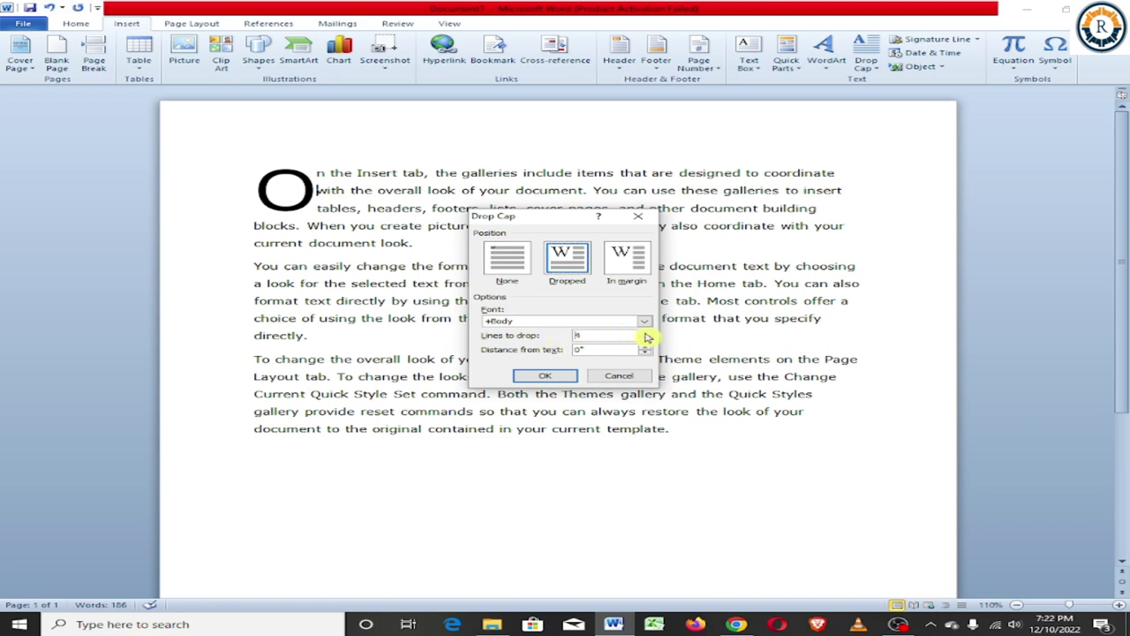
{"action": "left_click", "coordinate": [546, 377]}
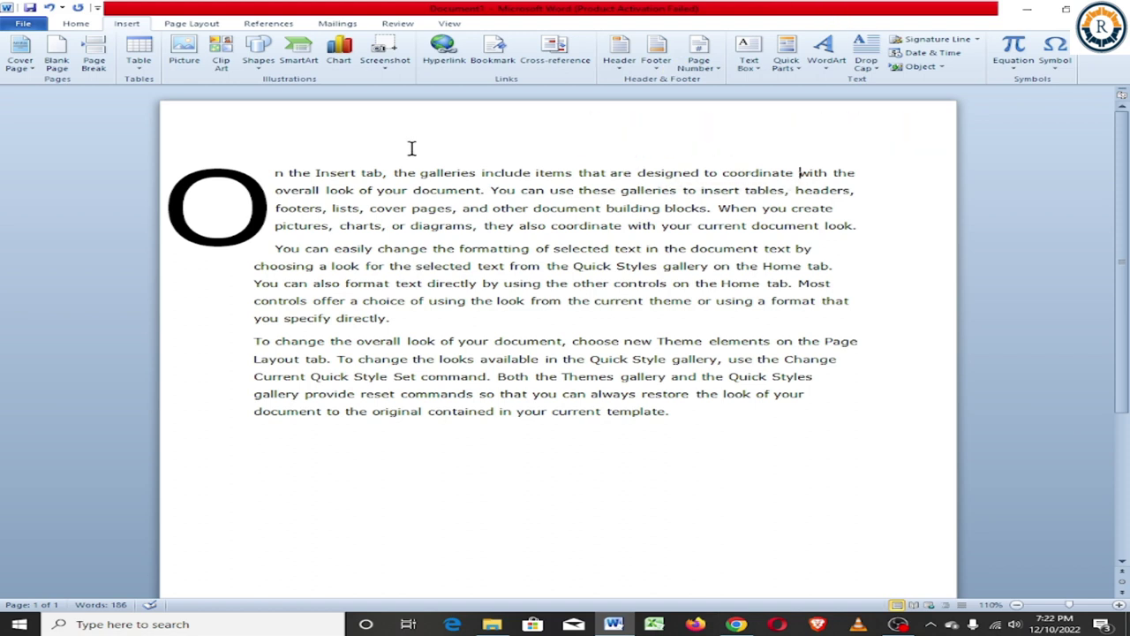
Undo the drop cap and add a signature line with the signer's initials and title TEACHER.
{"action": "key", "text": "ctrl+z"}
{"action": "key", "text": "ctrl+z"}
{"action": "key", "text": "ctrl+z"}
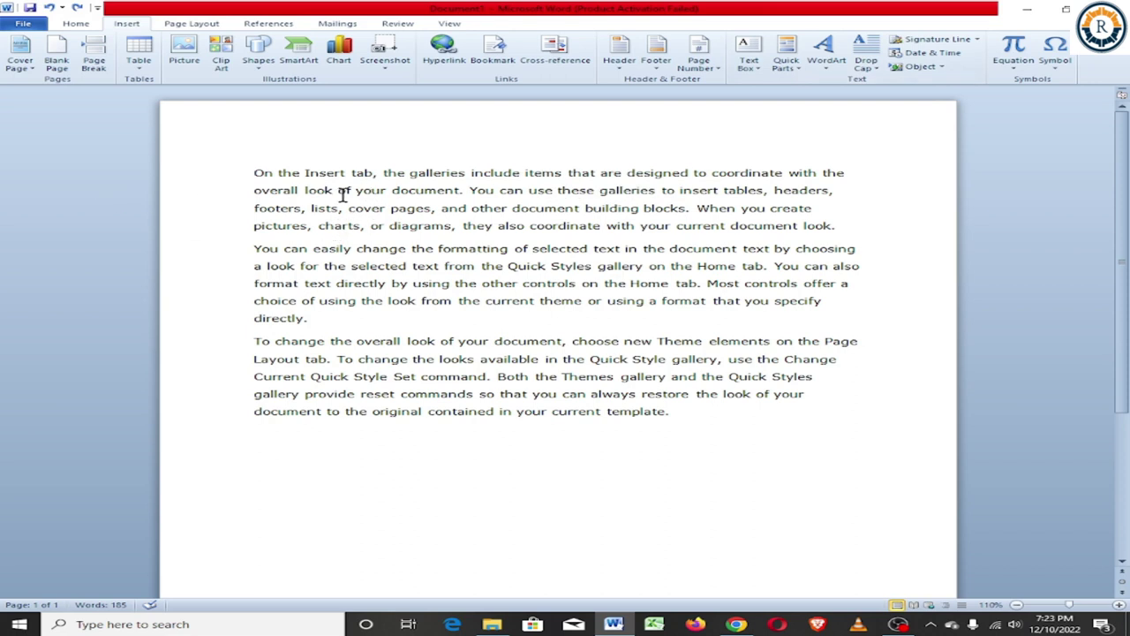
{"action": "left_click", "coordinate": [939, 44]}
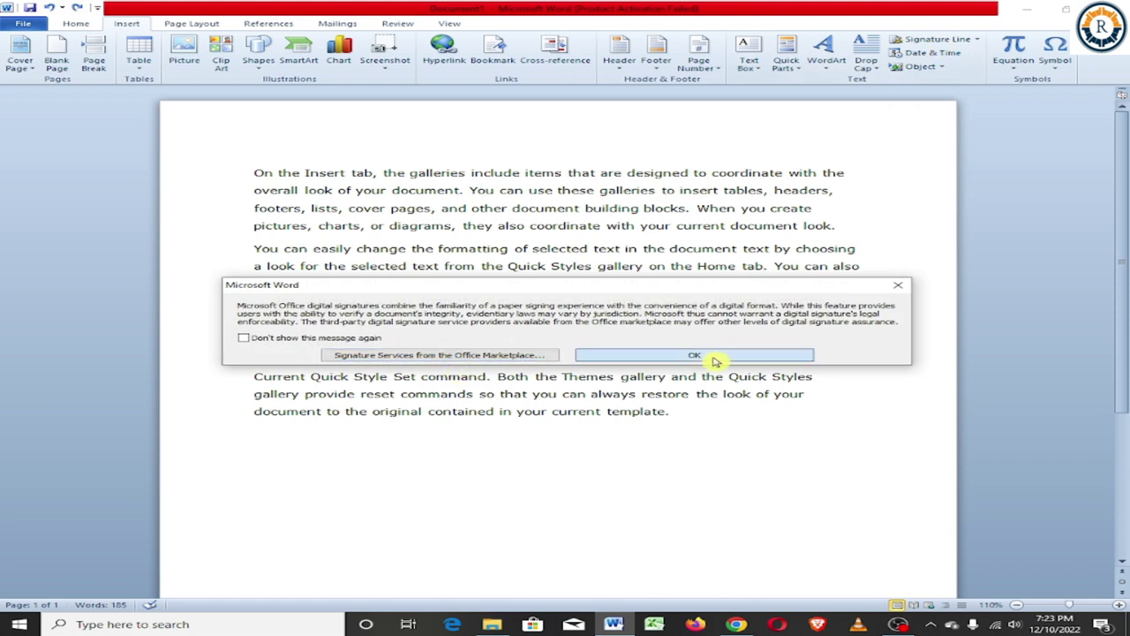
{"action": "left_click", "coordinate": [694, 355]}
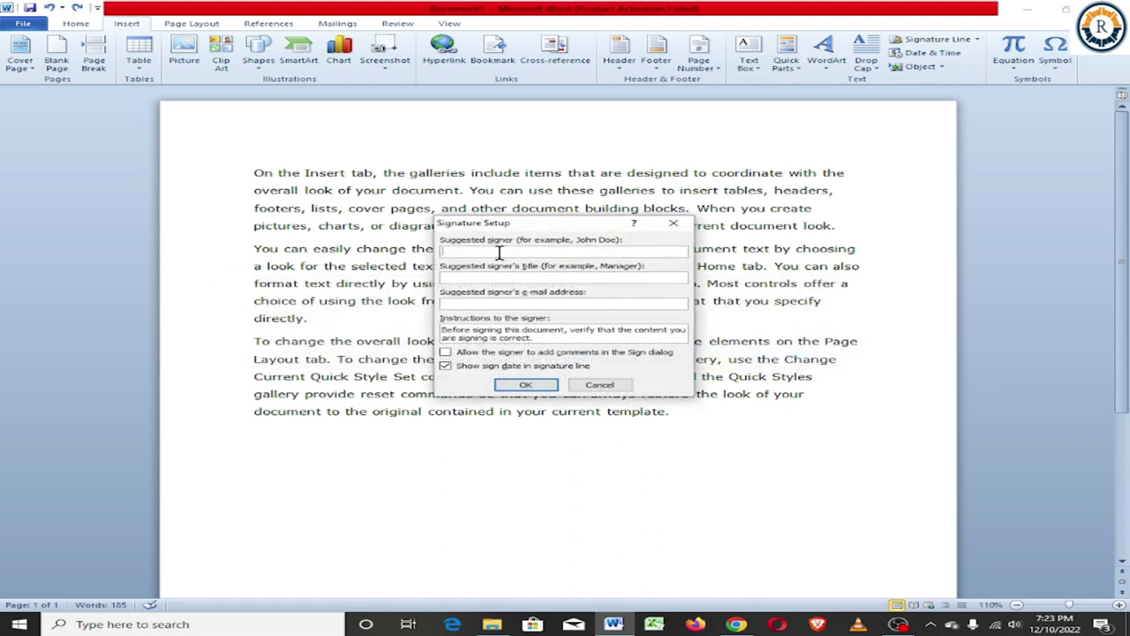
{"action": "left_click", "coordinate": [524, 264]}
{"action": "type", "text": "RAJENDRA"}
{"action": "left_click", "coordinate": [608, 277]}
{"action": "type", "text": "T"}
{"action": "type", "text": "EACHER"}
{"action": "left_click", "coordinate": [526, 385]}
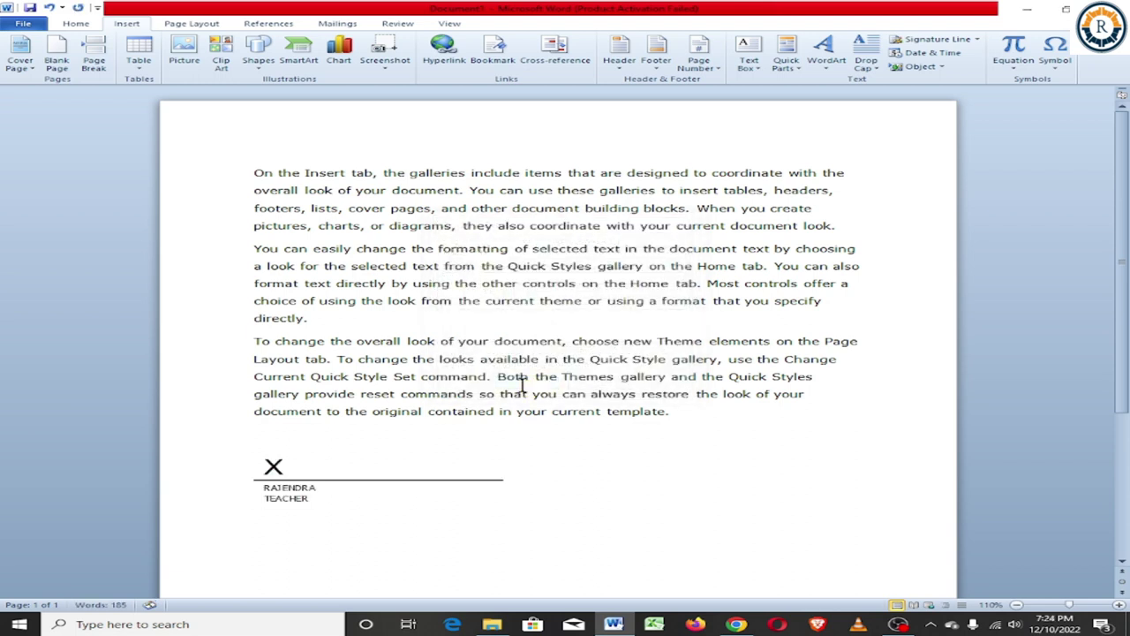
{"action": "left_click", "coordinate": [279, 484]}
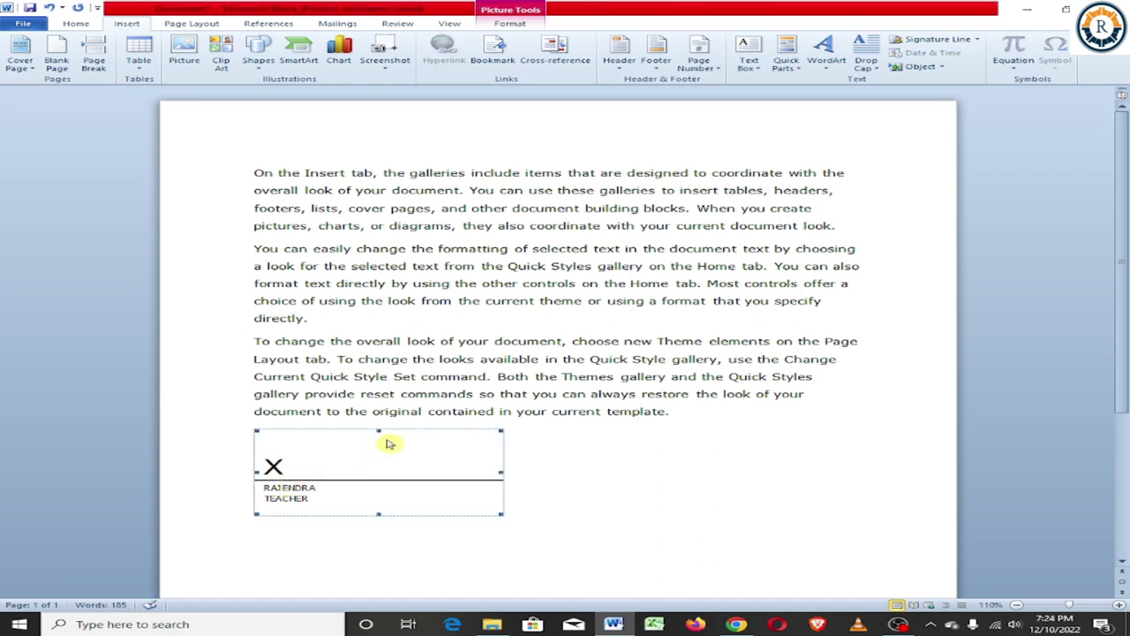
Move the signature line down one line and right-align it.
{"action": "left_click", "coordinate": [328, 464]}
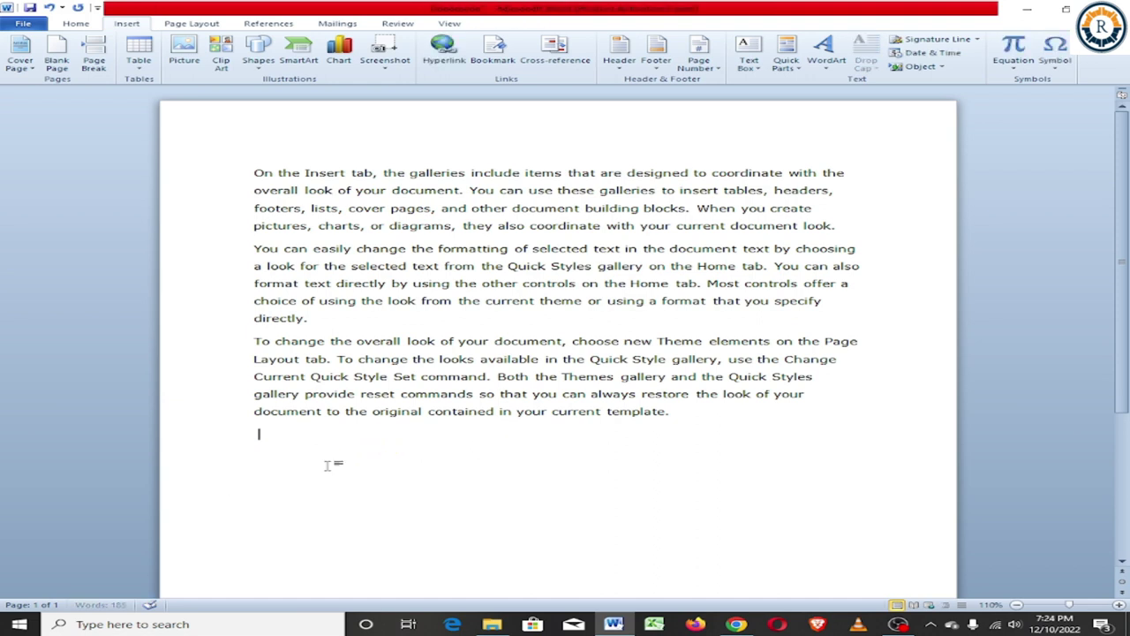
{"action": "left_click", "coordinate": [247, 499]}
{"action": "key", "text": "ctrl+e"}
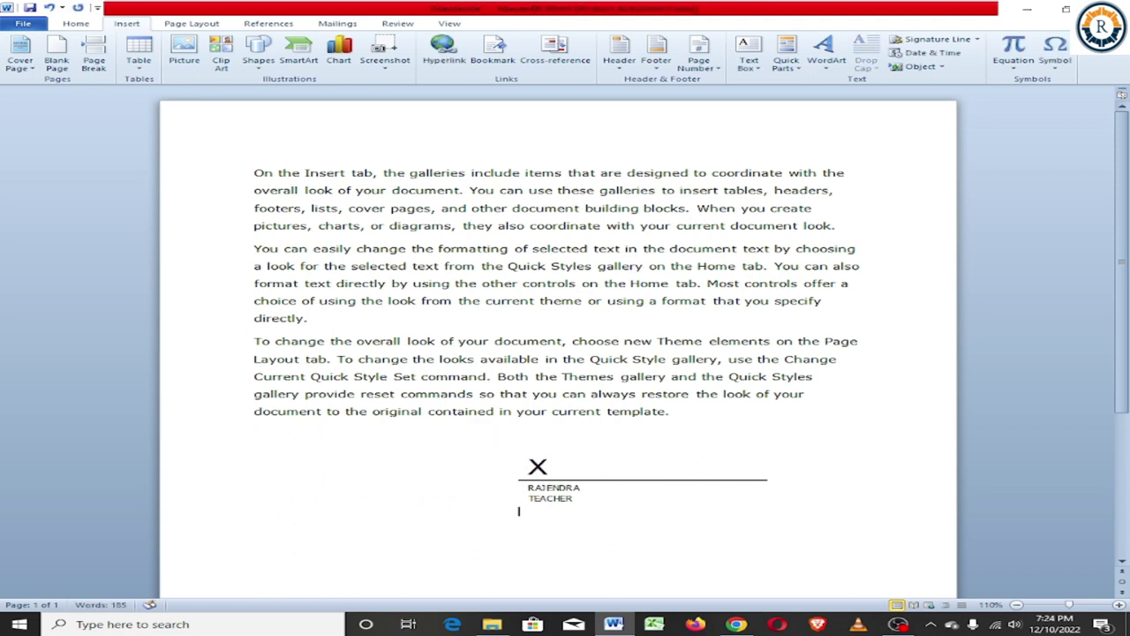
{"action": "key", "text": "ctrl+l"}
{"action": "key", "text": "Return"}
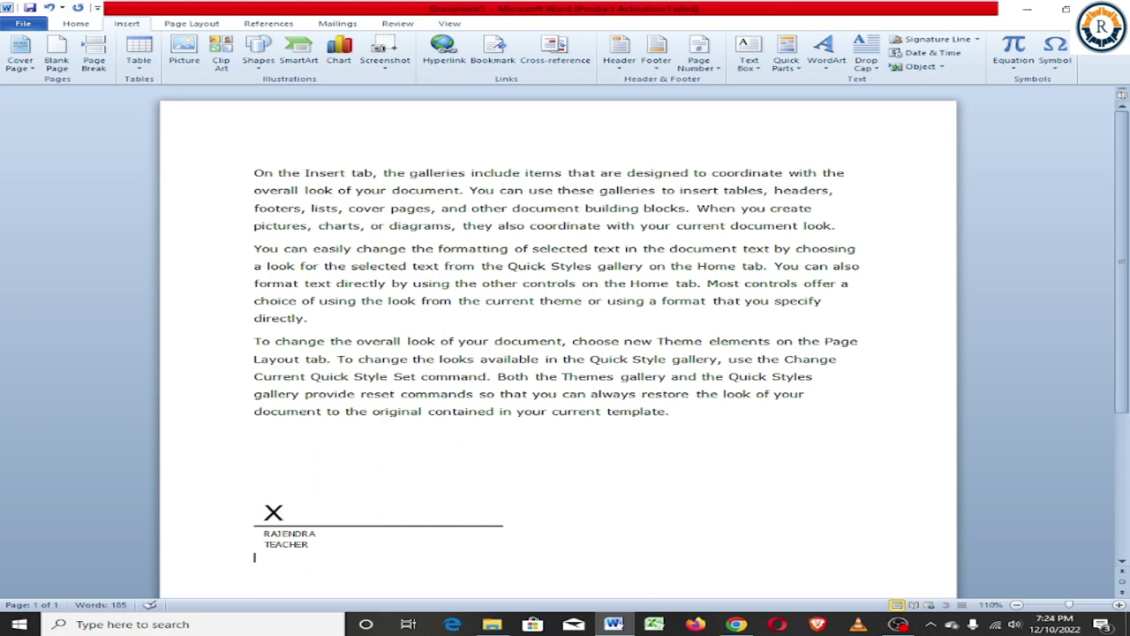
{"action": "key", "text": "ctrl+r"}
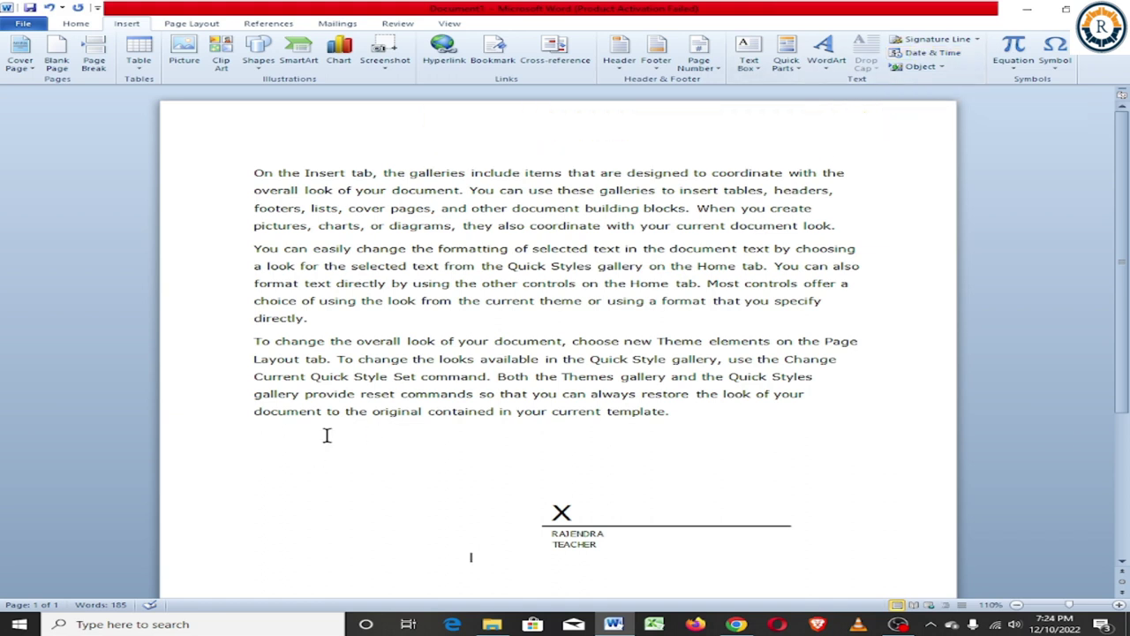
Insert the date December 10, 2022 and move it to the left margin.
{"action": "left_click", "coordinate": [938, 55]}
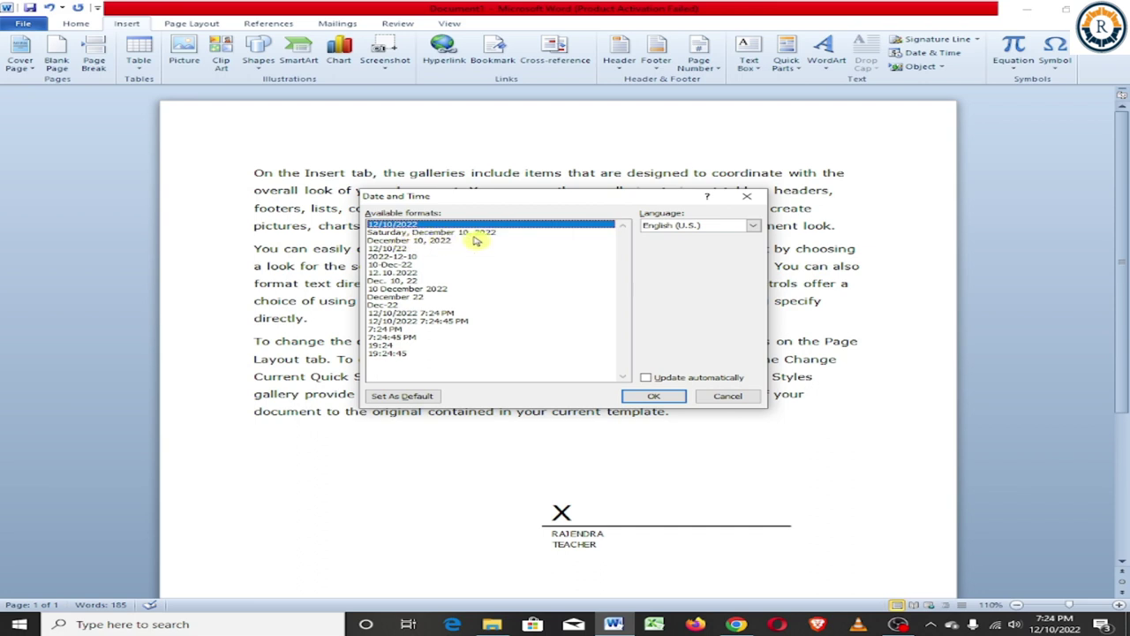
{"action": "left_click", "coordinate": [416, 241]}
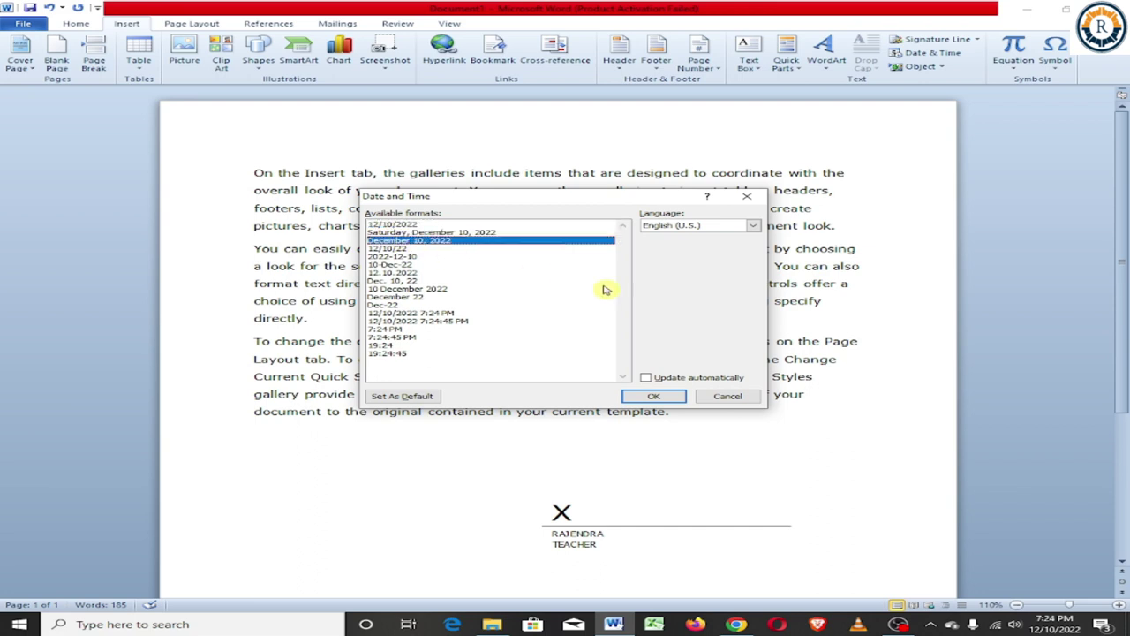
{"action": "left_click", "coordinate": [664, 402]}
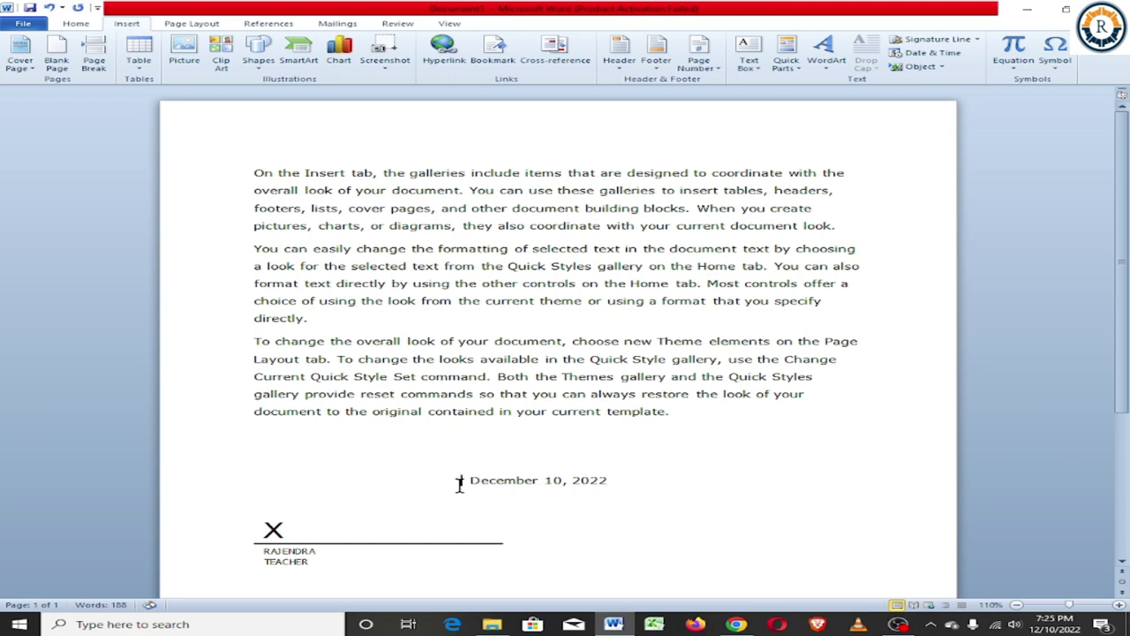
{"action": "scroll", "coordinate": [459, 485], "scroll_direction": "down", "scroll_amount": 1}
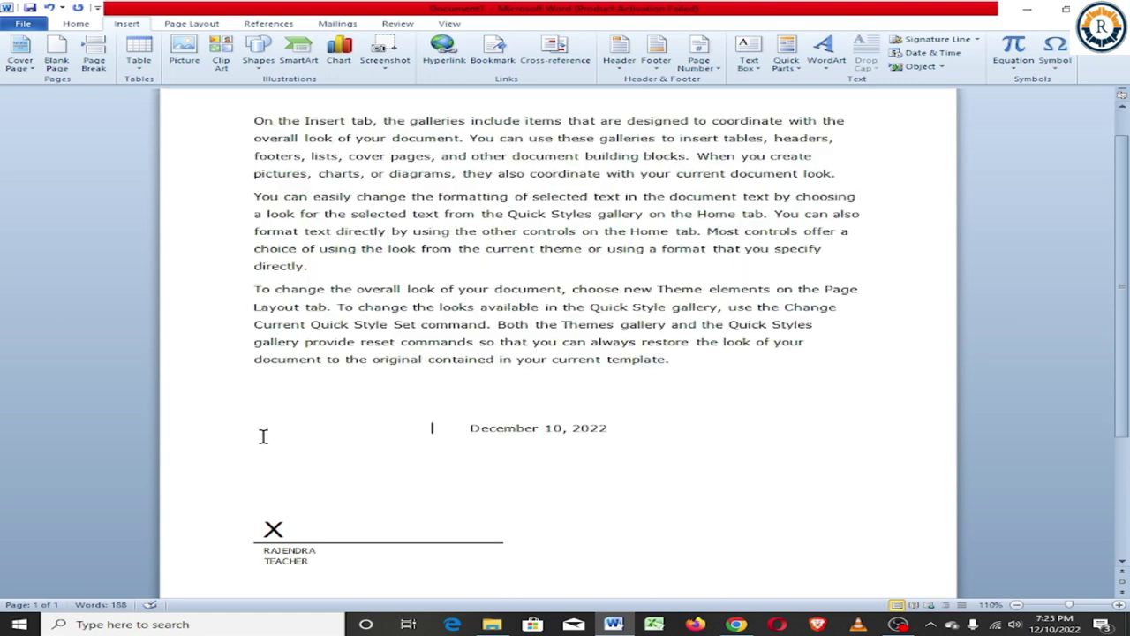
{"action": "key", "text": "Home"}
{"action": "key", "text": "Delete"}
{"action": "key", "text": "Delete"}
{"action": "key", "text": "Delete"}
{"action": "key", "text": "Delete"}
{"action": "key", "text": "Delete"}
{"action": "key", "text": "Delete"}
{"action": "key", "text": "Delete"}
{"action": "key", "text": "Delete"}
{"action": "key", "text": "Delete"}
{"action": "key", "text": "Delete"}
{"action": "key", "text": "Delete"}
{"action": "key", "text": "Delete"}
{"action": "key", "text": "Delete"}
{"action": "key", "text": "Delete"}
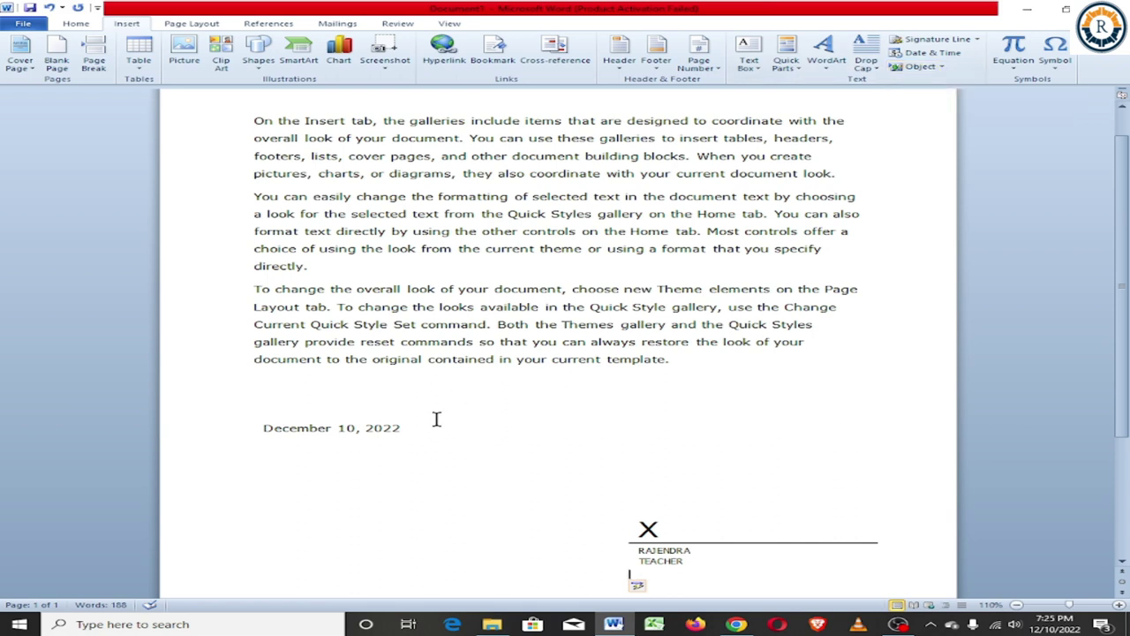
Start a new blank page below the signature line with a page break.
{"action": "scroll", "coordinate": [439, 418], "scroll_direction": "up", "scroll_amount": 1}
{"action": "scroll", "coordinate": [439, 418], "scroll_direction": "down", "scroll_amount": 4}
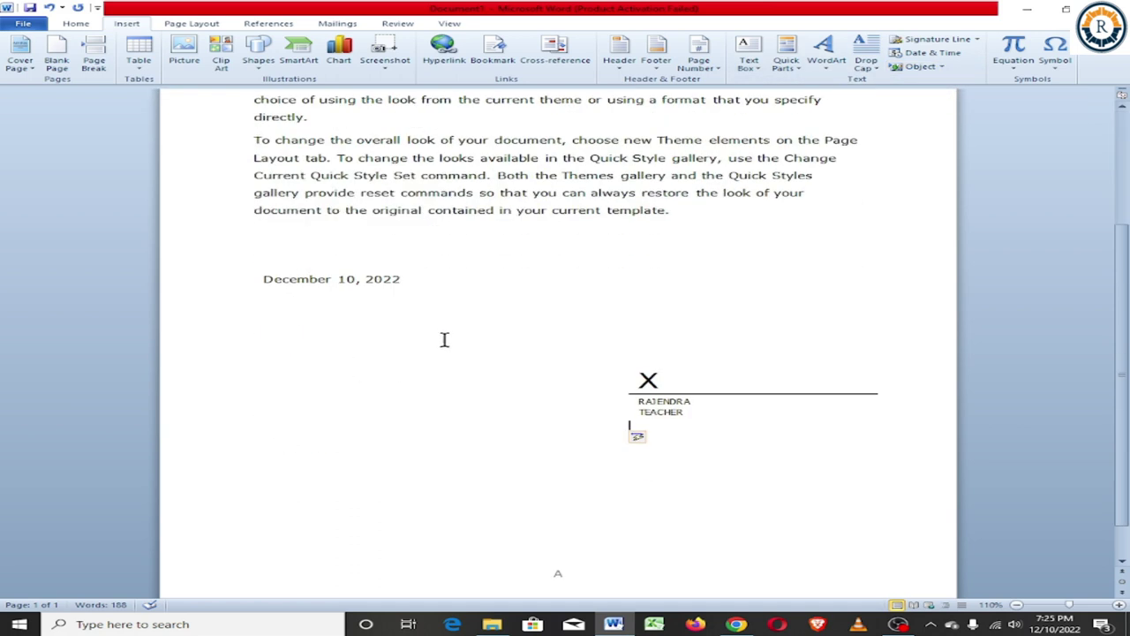
{"action": "scroll", "coordinate": [555, 416], "scroll_direction": "down", "scroll_amount": 1}
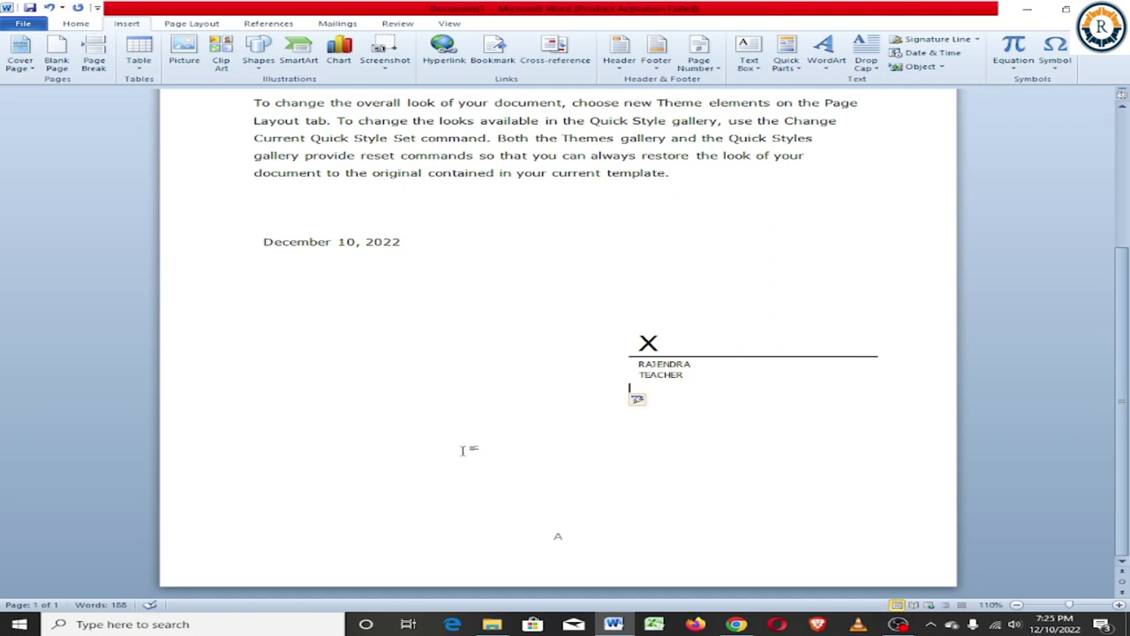
{"action": "left_click", "coordinate": [463, 447]}
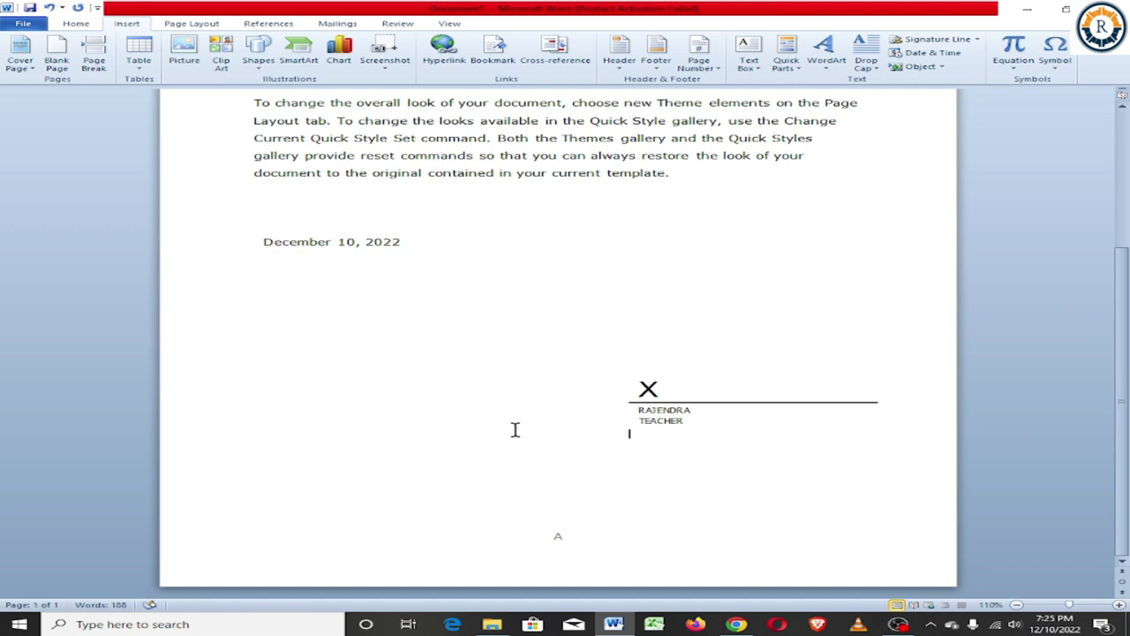
{"action": "key", "text": "ctrl+Return"}
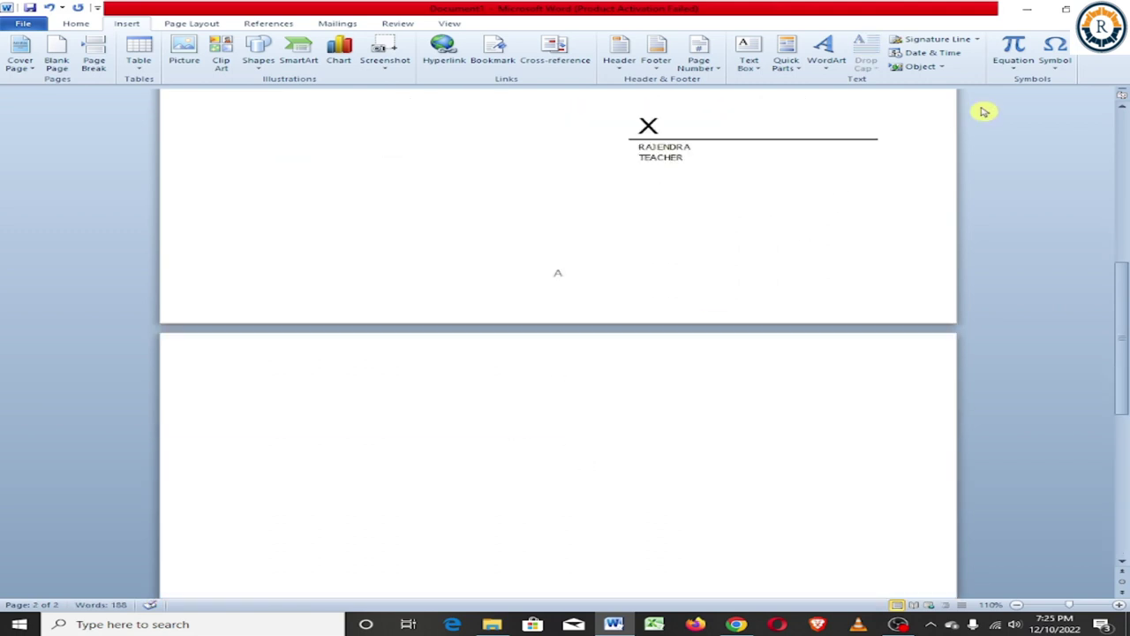
Embed a new Bitmap Image object through the Insert Object dialog.
{"action": "left_click", "coordinate": [943, 68]}
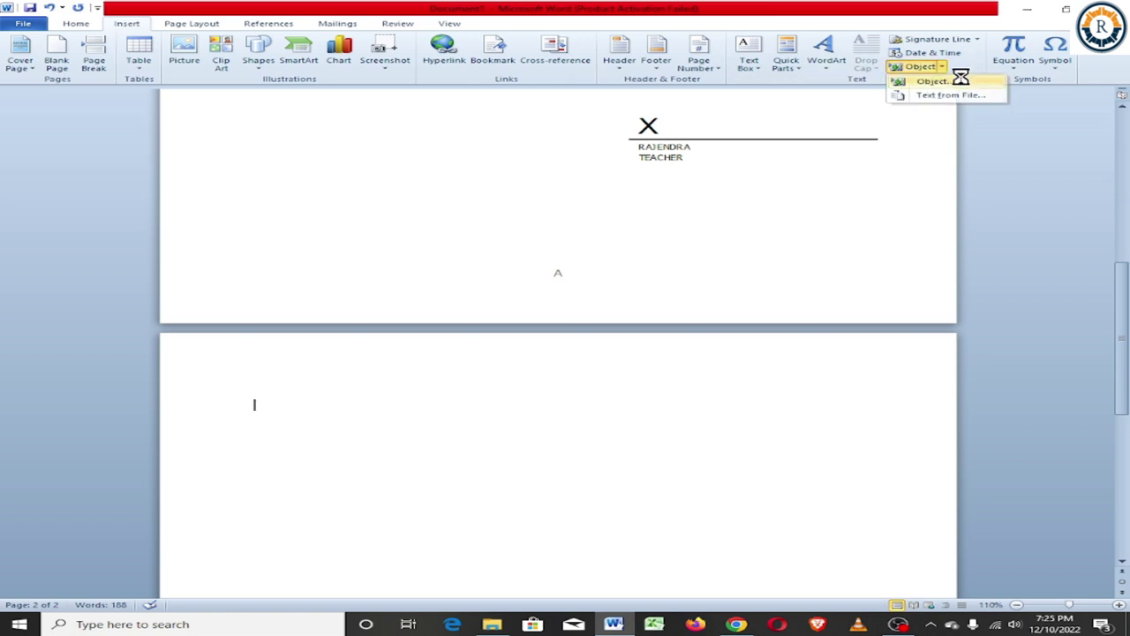
{"action": "left_click", "coordinate": [963, 81]}
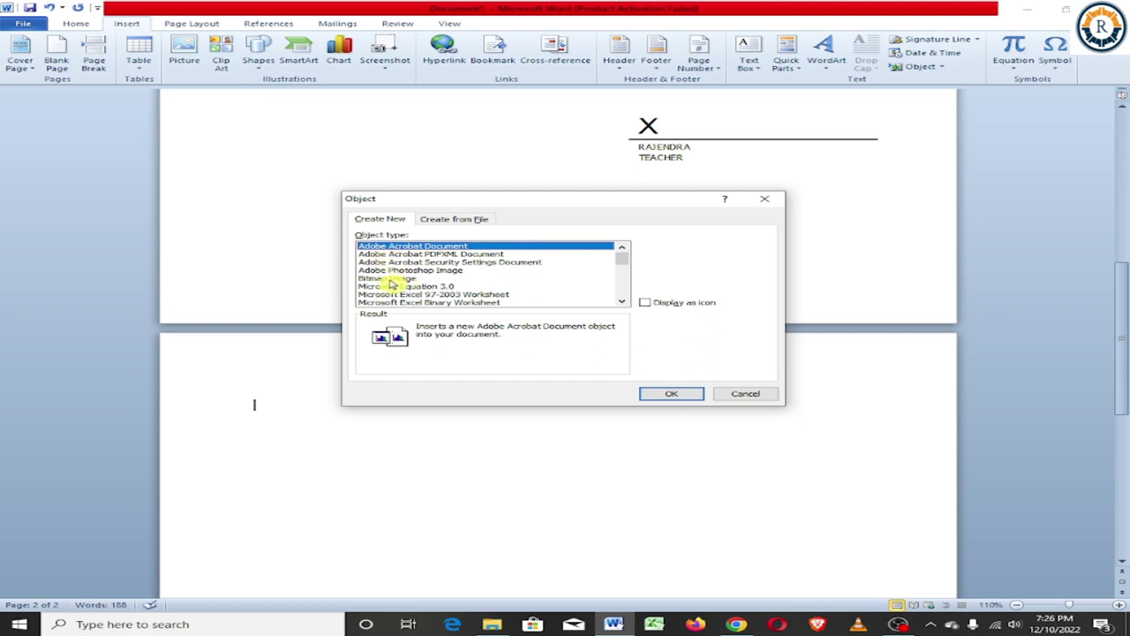
{"action": "left_click", "coordinate": [389, 279]}
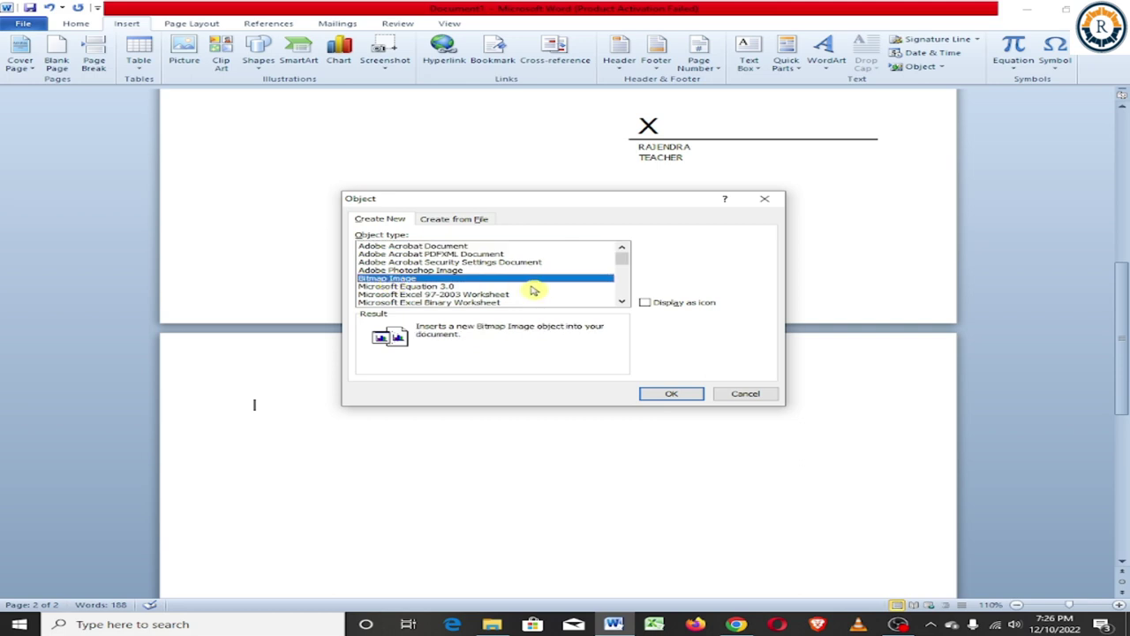
{"action": "left_click", "coordinate": [673, 395]}
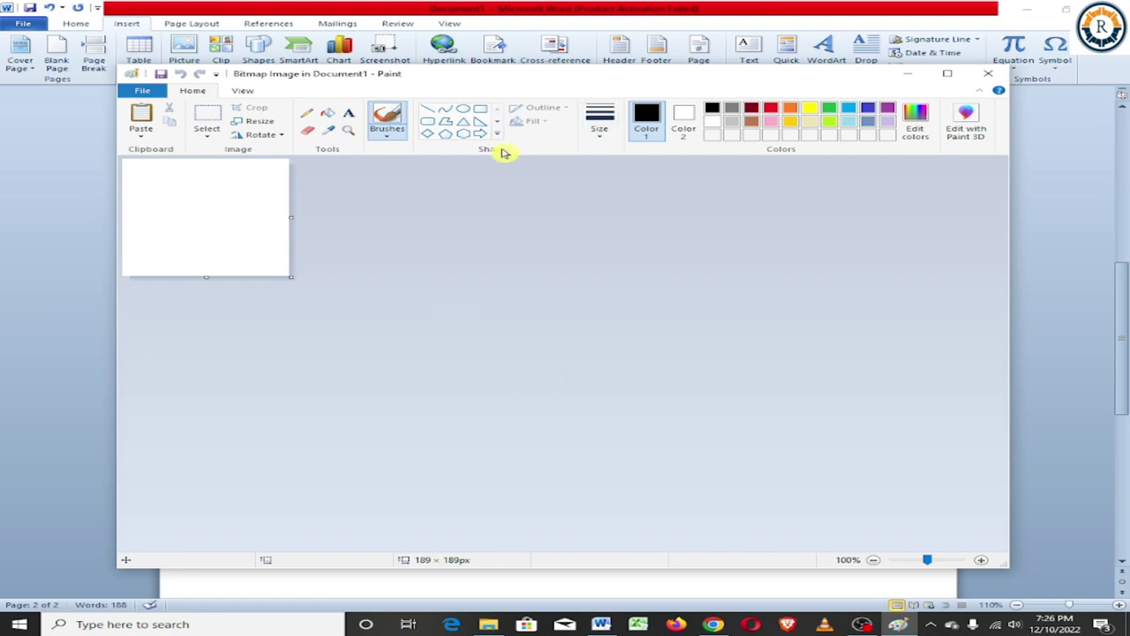
Draw a rounded rectangle with an oval inside it on the canvas.
{"action": "left_click", "coordinate": [429, 123]}
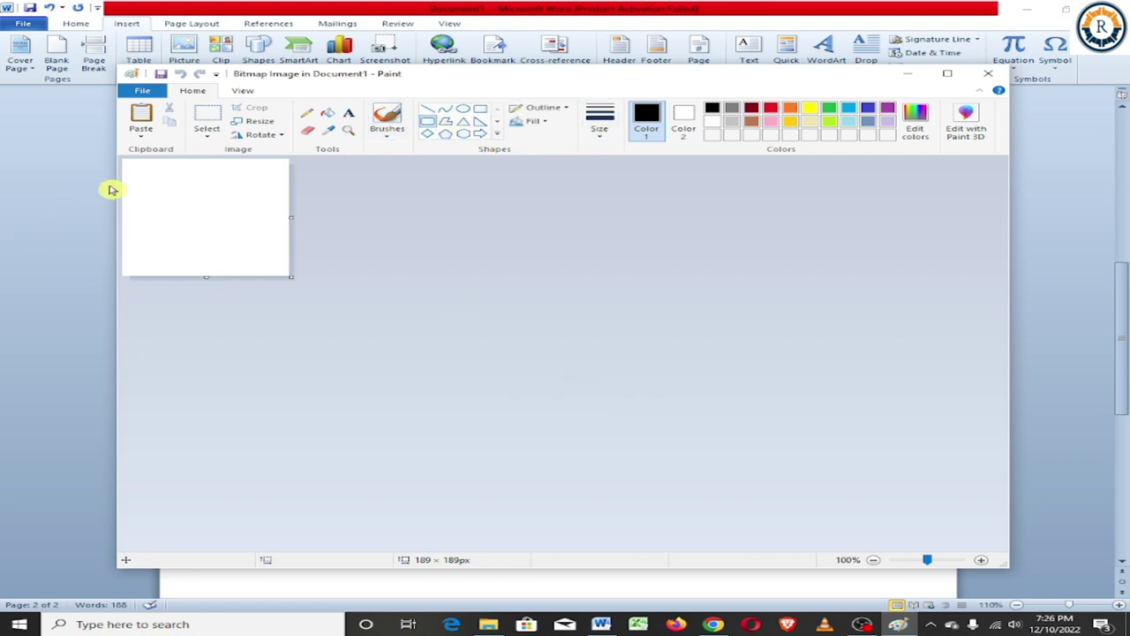
{"action": "left_click_drag", "start_coordinate": [132, 175], "coordinate": [279, 257]}
{"action": "left_click", "coordinate": [463, 108]}
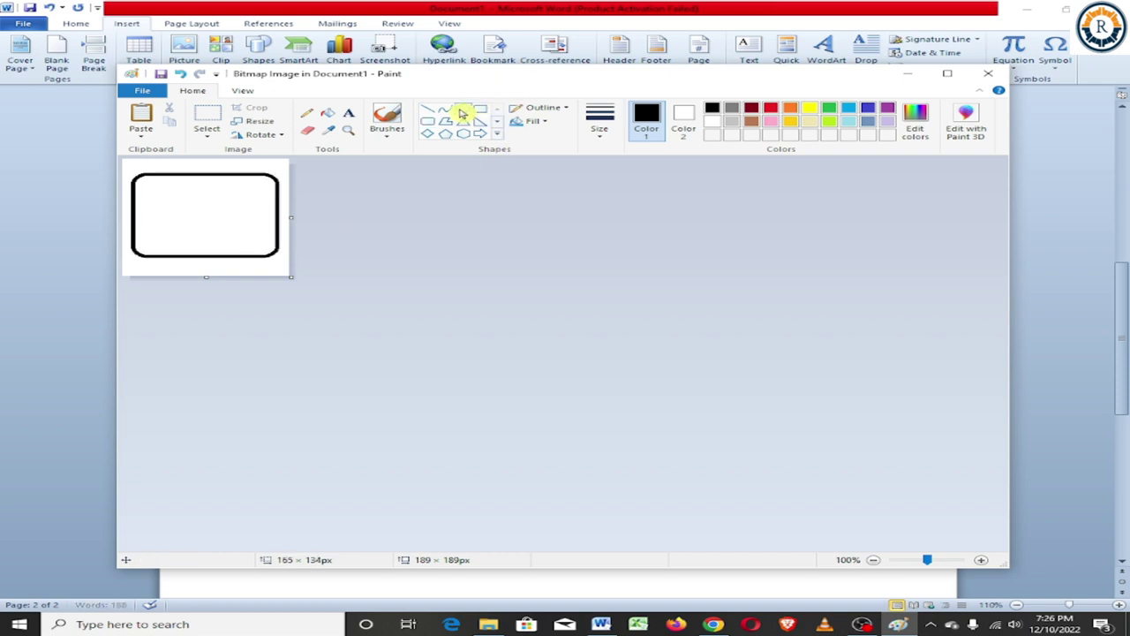
{"action": "left_click_drag", "start_coordinate": [162, 186], "coordinate": [254, 240]}
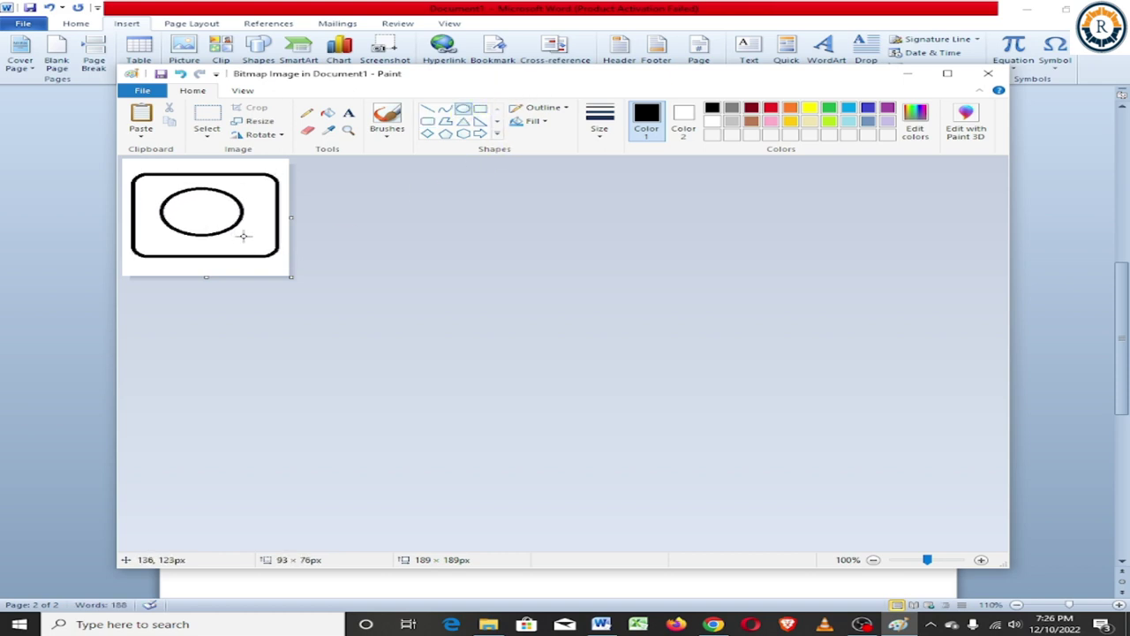
Fill the oval yellow, the rectangle blue and the background purple.
{"action": "left_click", "coordinate": [305, 114]}
{"action": "left_click", "coordinate": [329, 115]}
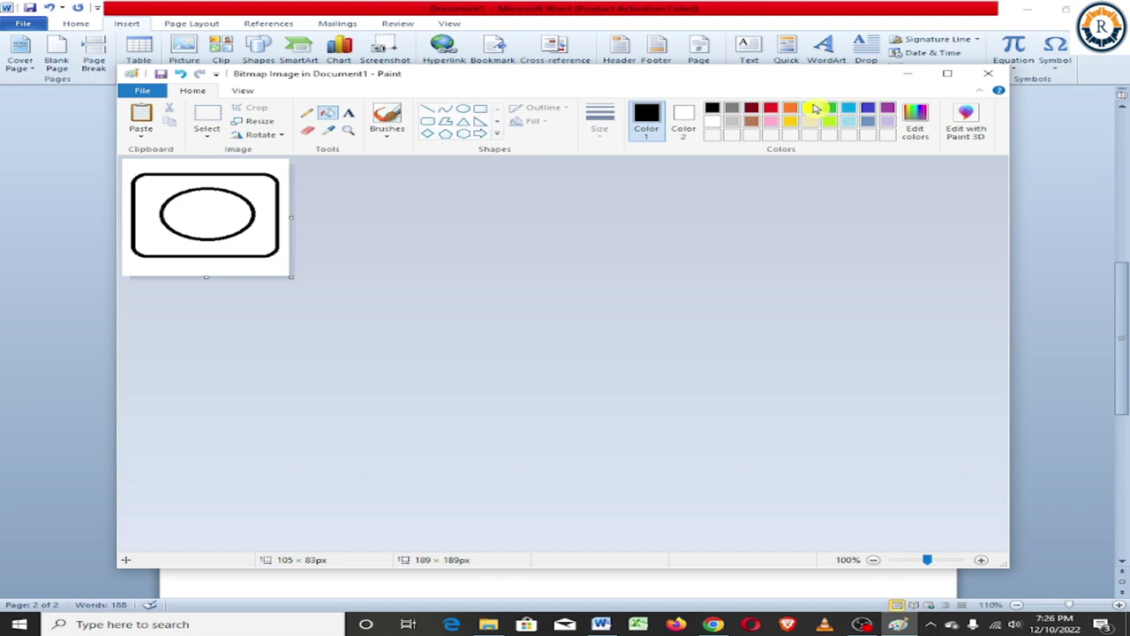
{"action": "left_click", "coordinate": [810, 108]}
{"action": "left_click", "coordinate": [203, 217]}
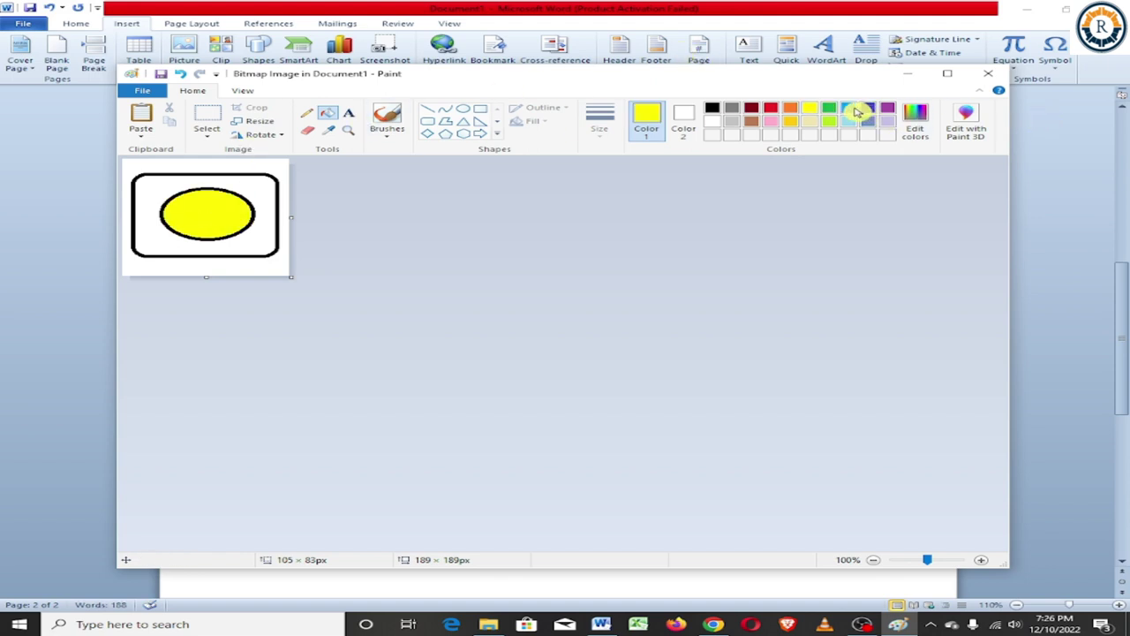
{"action": "left_click", "coordinate": [853, 108]}
{"action": "left_click", "coordinate": [181, 182]}
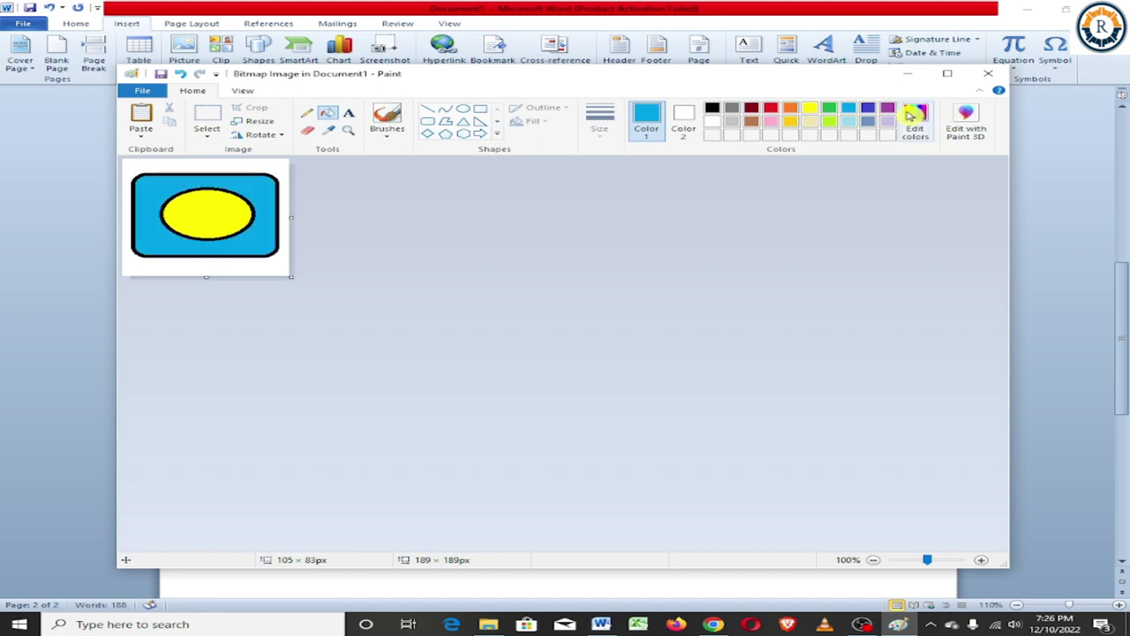
{"action": "left_click", "coordinate": [887, 108]}
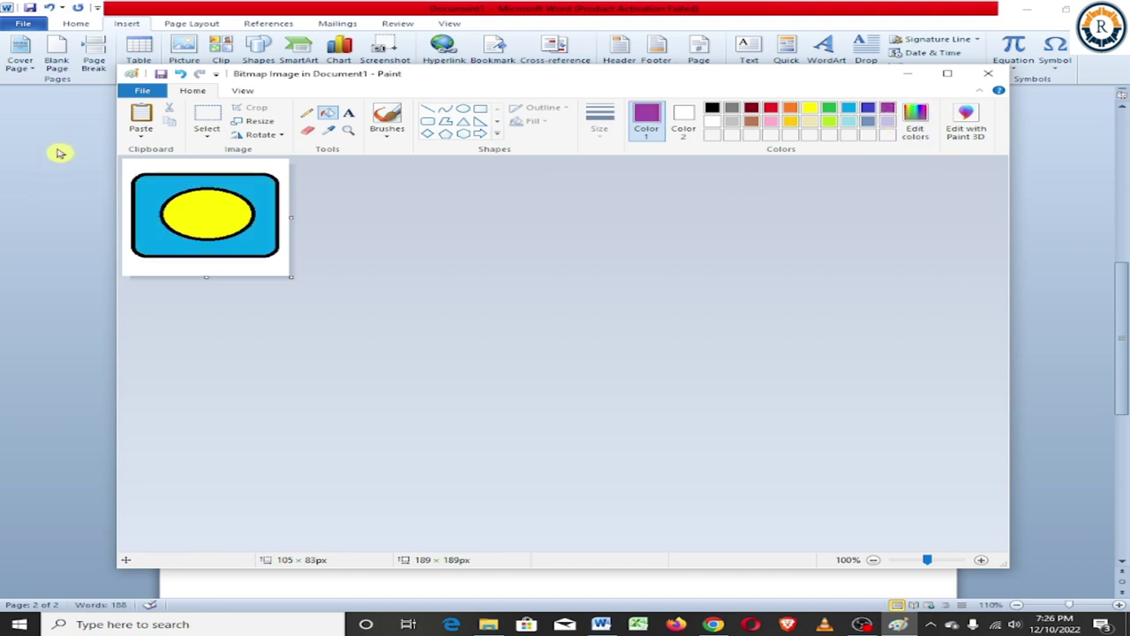
{"action": "left_click", "coordinate": [170, 163]}
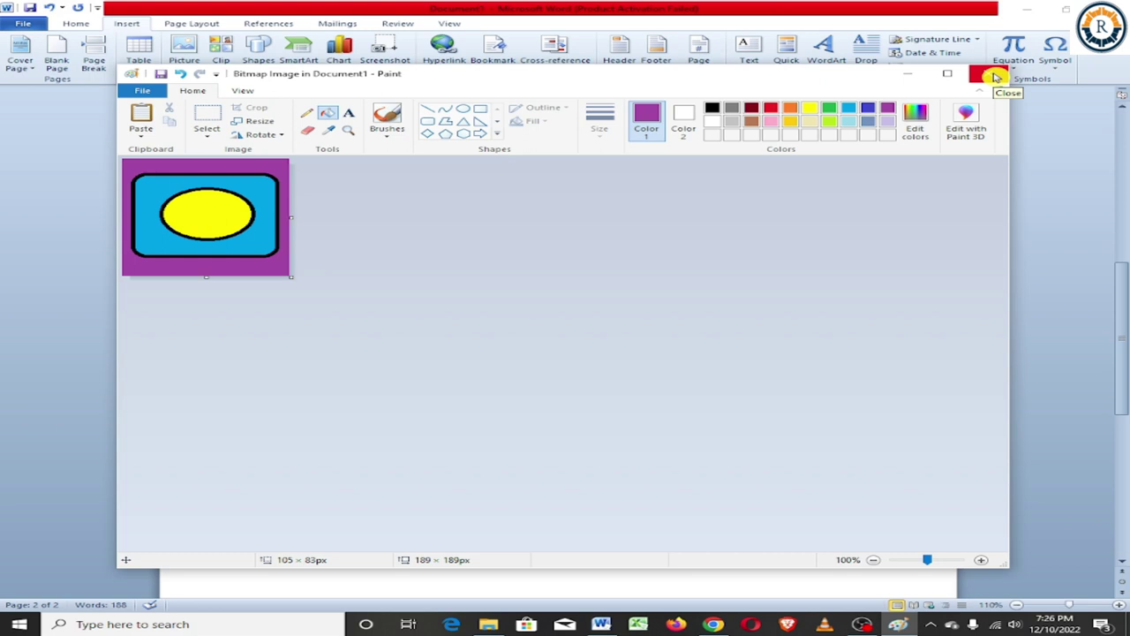
Close Paint and scroll down to the embedded drawing on page 2.
{"action": "left_click", "coordinate": [994, 77]}
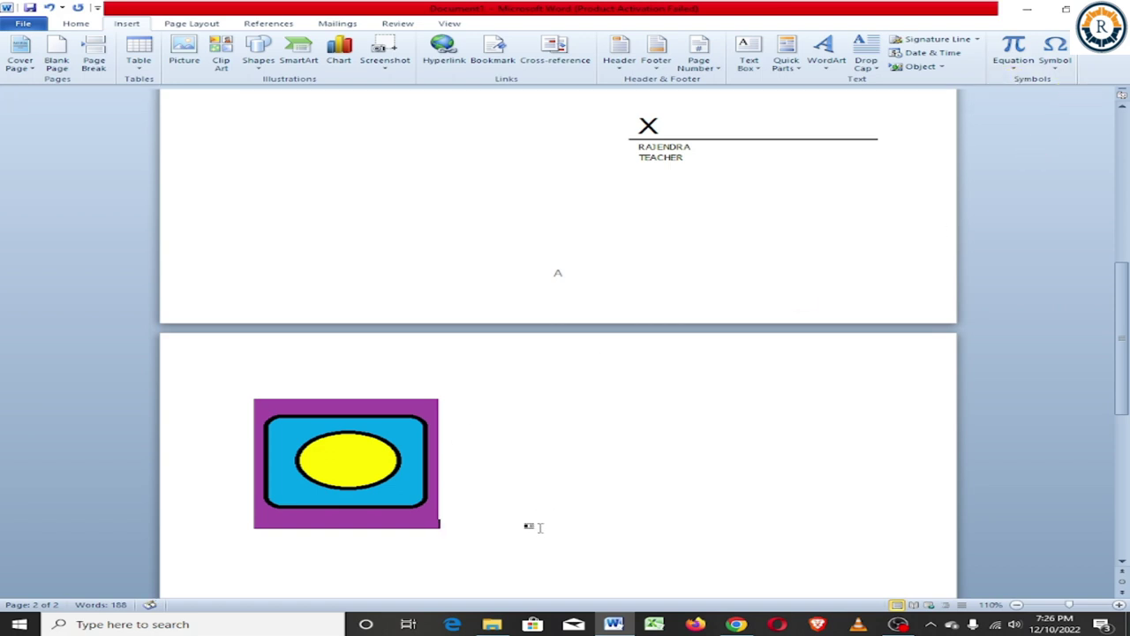
{"action": "scroll", "coordinate": [534, 526], "scroll_direction": "down", "scroll_amount": 3}
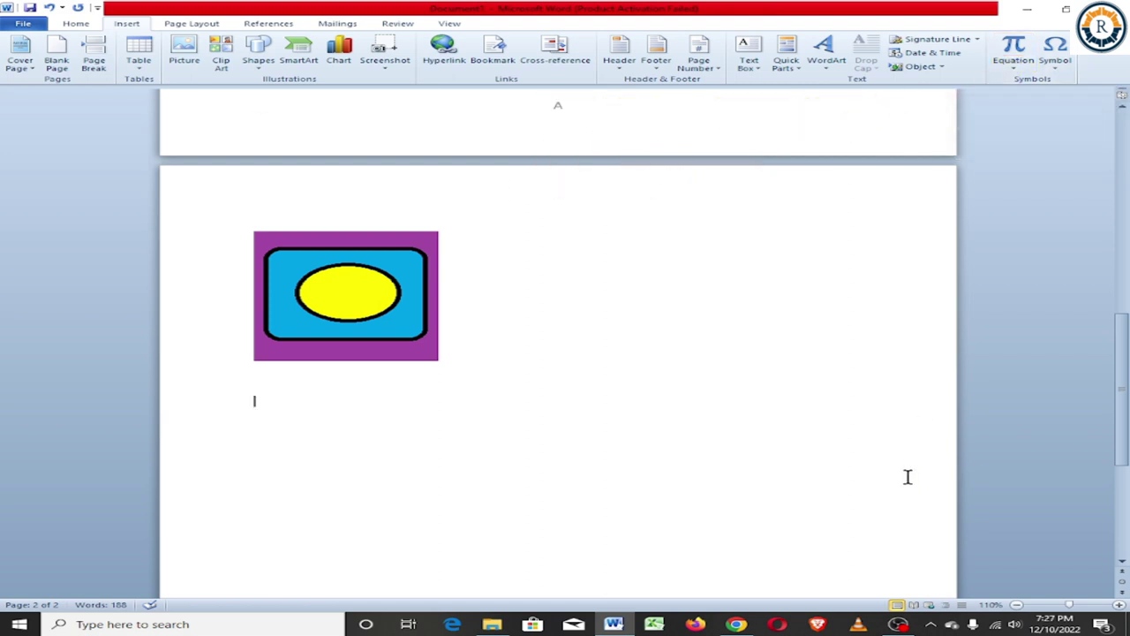
Insert the quadratic formula equation from the Radical gallery below the picture.
{"action": "left_click", "coordinate": [1017, 69]}
{"action": "left_click", "coordinate": [1014, 44]}
{"action": "left_click", "coordinate": [761, 51]}
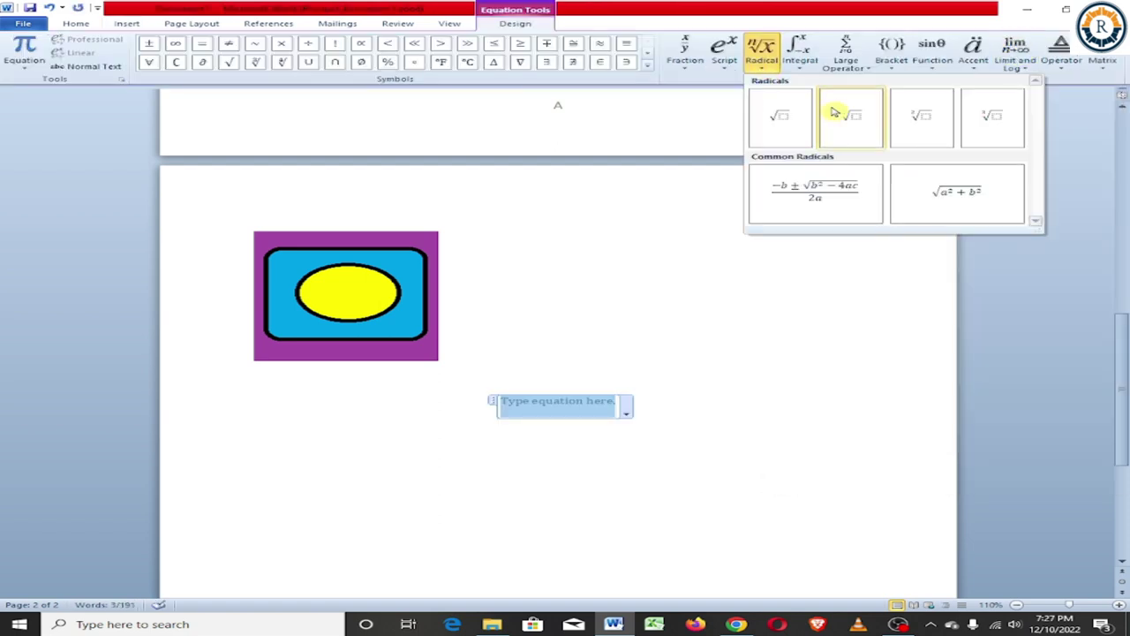
{"action": "left_click", "coordinate": [817, 187]}
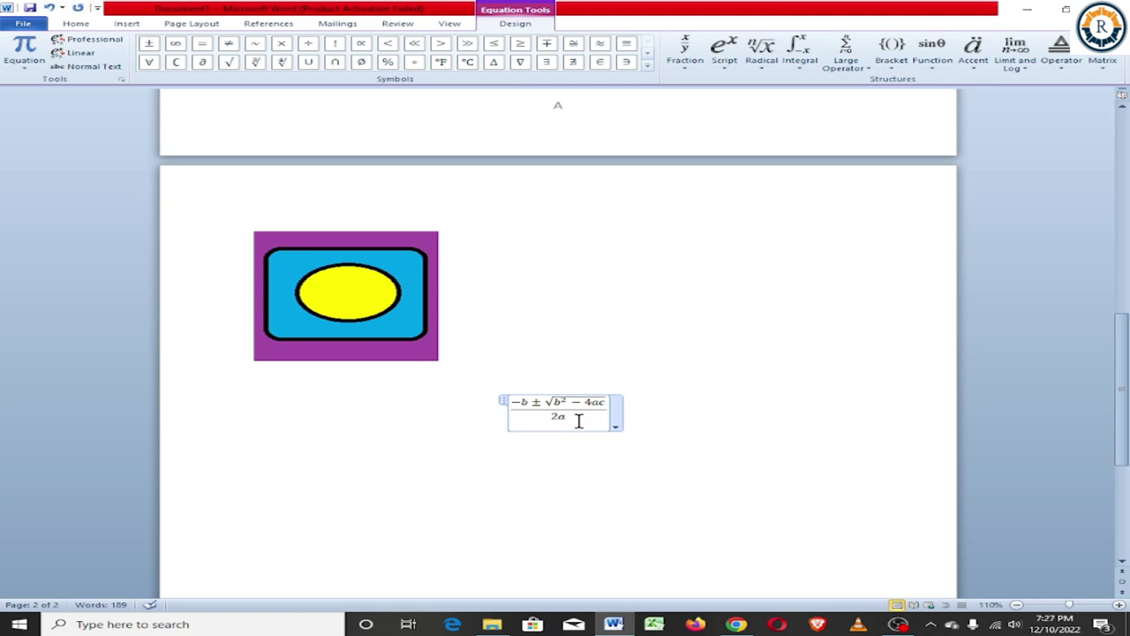
Select the quadratic formula and grow its font to 18 pt.
{"action": "key", "text": "ctrl+a"}
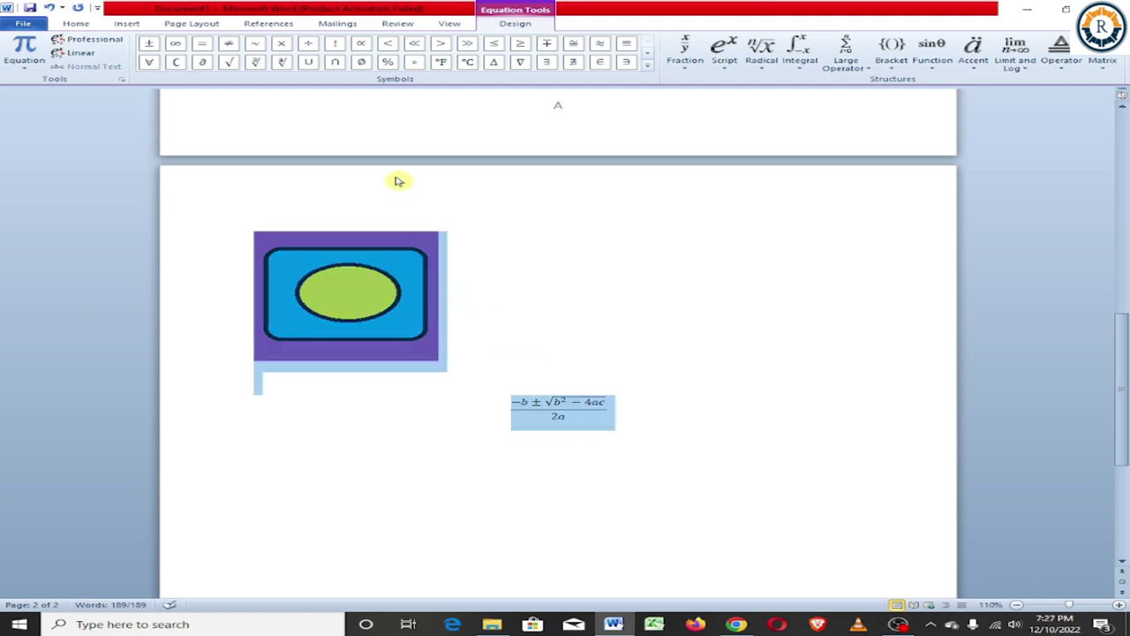
{"action": "scroll", "coordinate": [462, 424], "scroll_direction": "up", "scroll_amount": 5}
{"action": "left_click", "coordinate": [618, 461]}
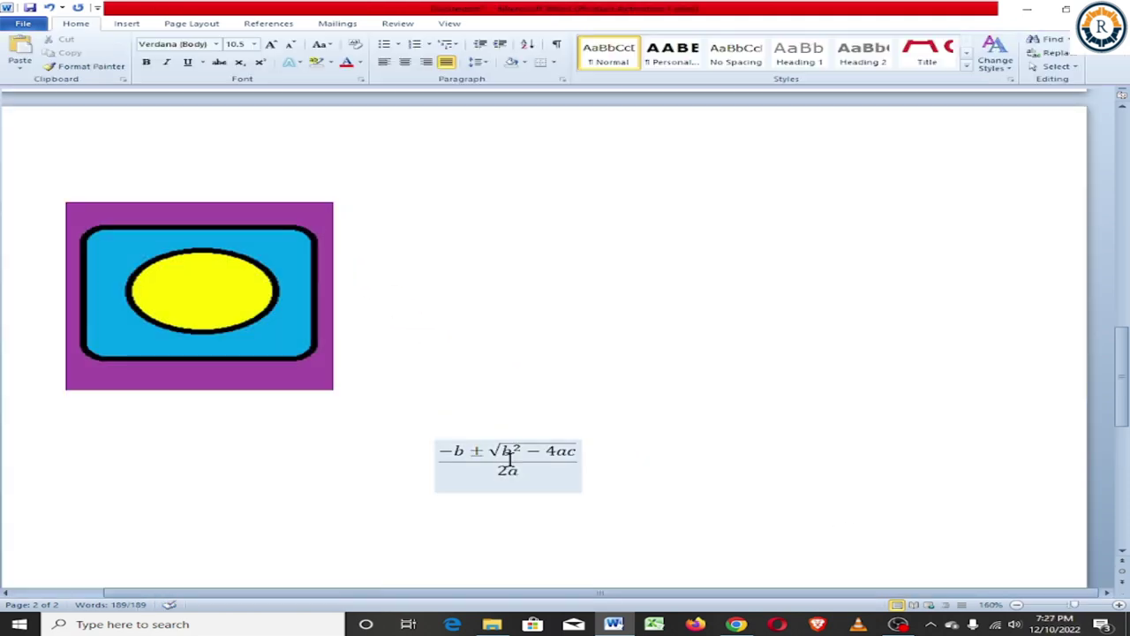
{"action": "left_click_drag", "start_coordinate": [445, 452], "coordinate": [527, 464]}
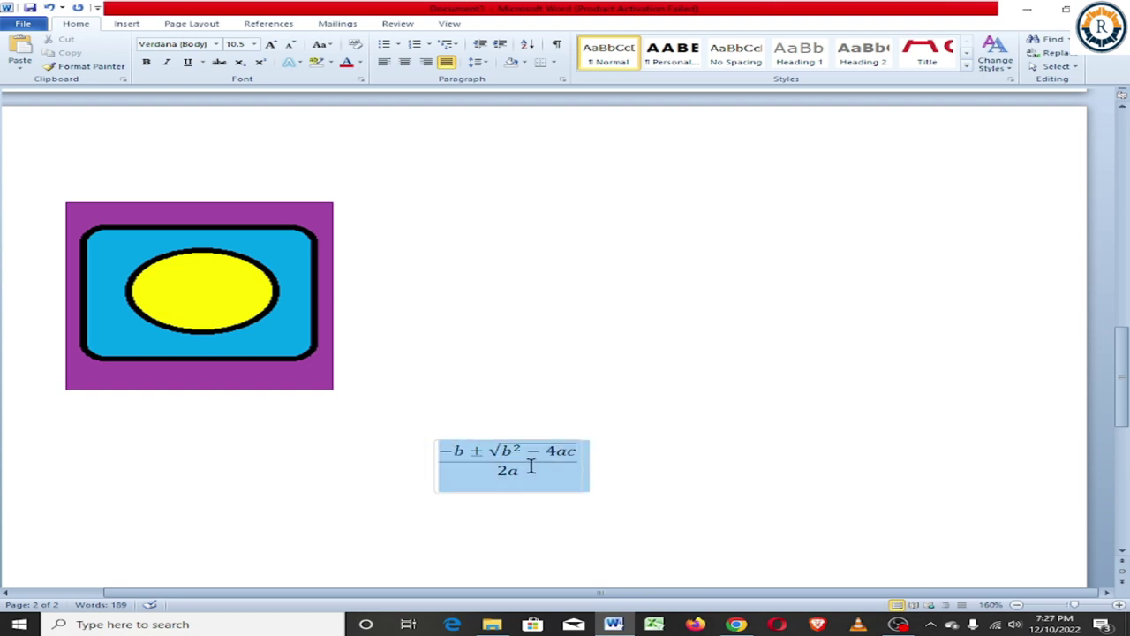
{"action": "left_click", "coordinate": [273, 44]}
{"action": "left_click", "coordinate": [273, 44]}
{"action": "left_click", "coordinate": [272, 44]}
{"action": "left_click", "coordinate": [273, 44]}
{"action": "left_click", "coordinate": [273, 44]}
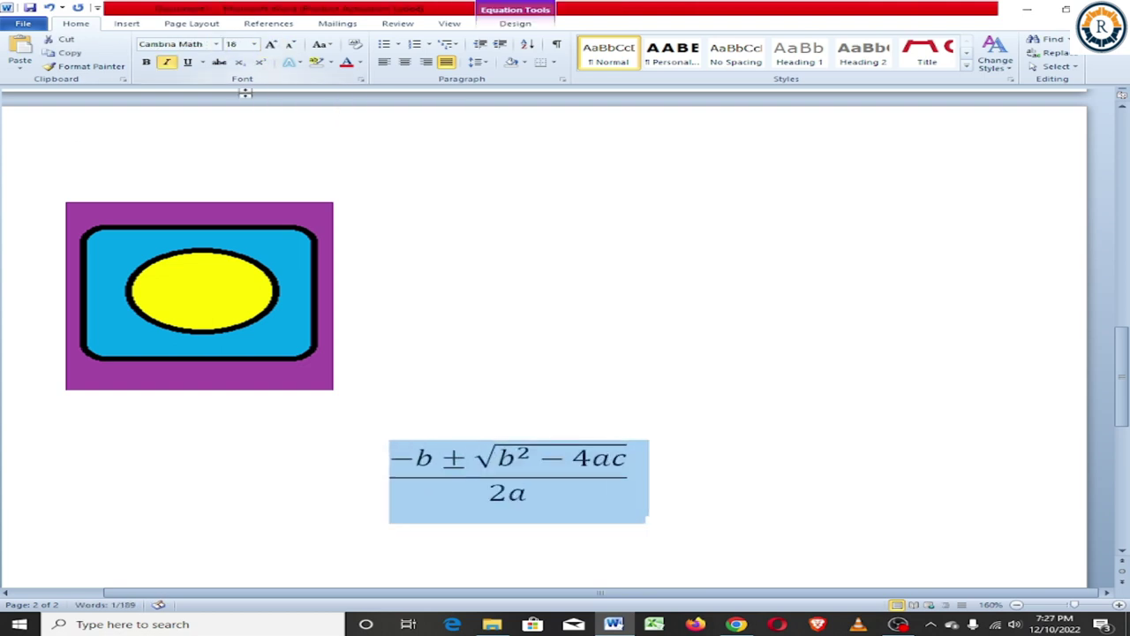
Change the numerator's leading −b to +A.
{"action": "left_click", "coordinate": [434, 454]}
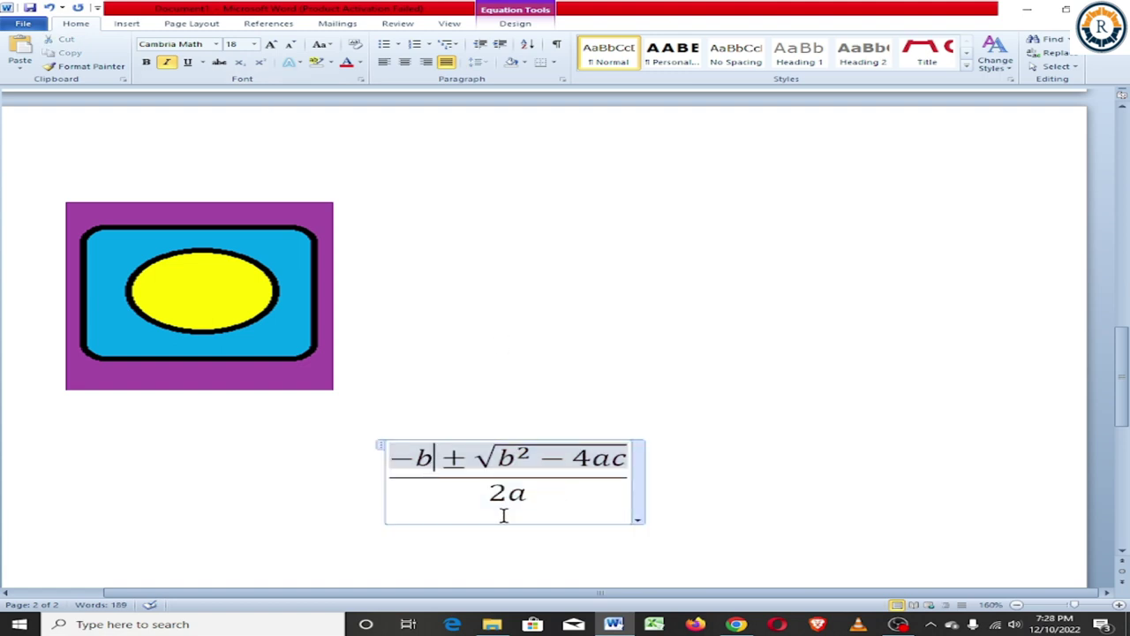
{"action": "key", "text": "BackSpace"}
{"action": "type", "text": "A"}
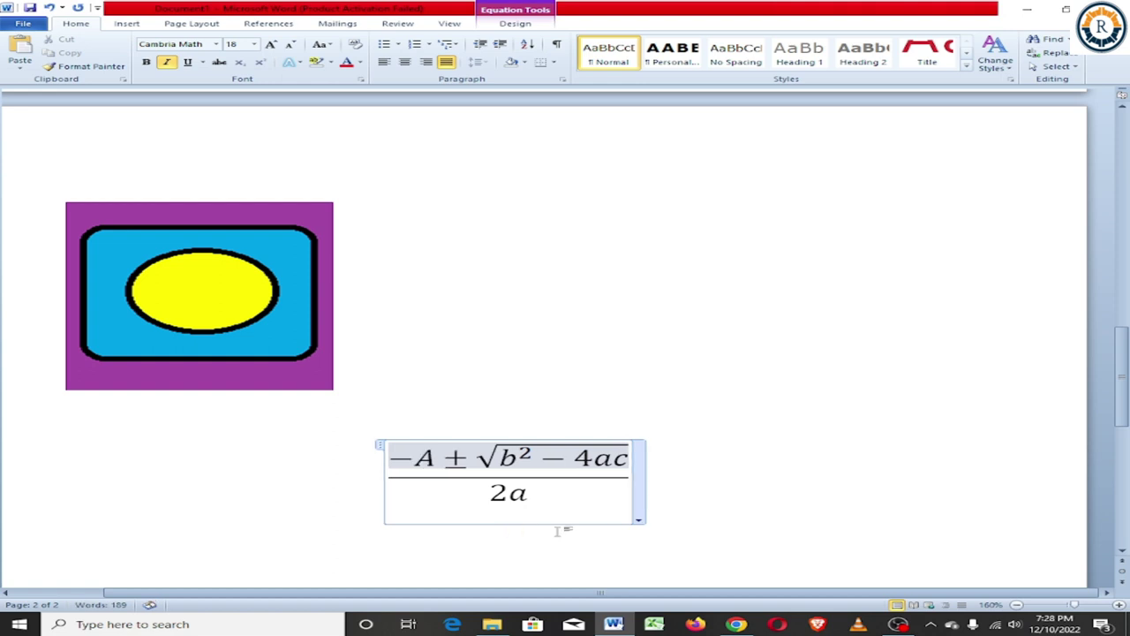
{"action": "key", "text": "Left"}
{"action": "key", "text": "BackSpace"}
{"action": "type", "text": "+"}
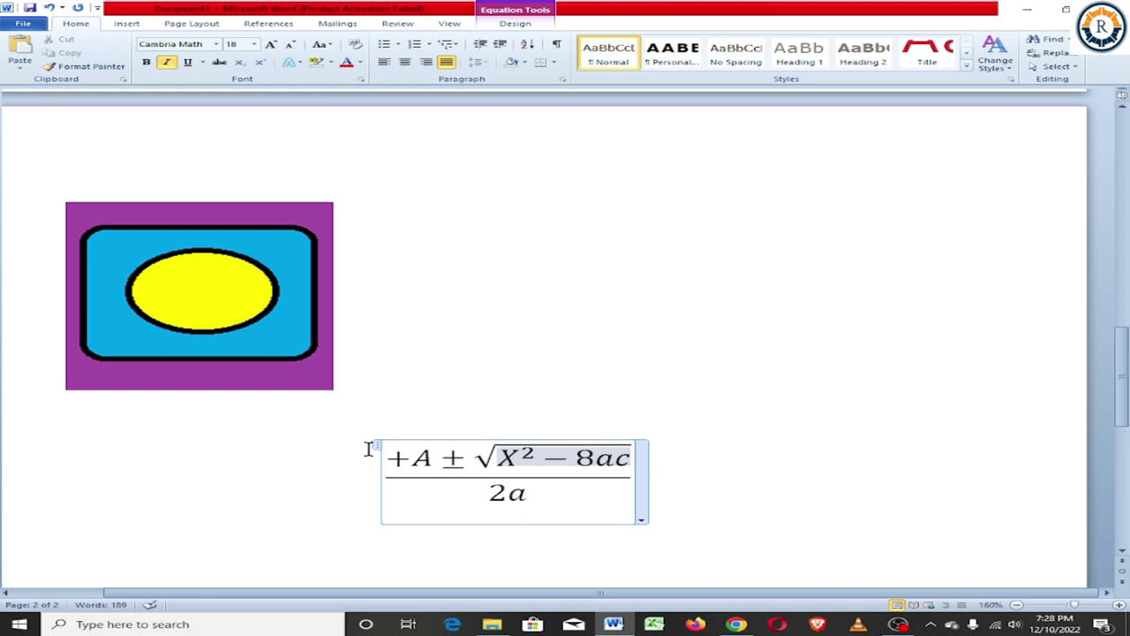
{"action": "key", "text": "alt+n"}
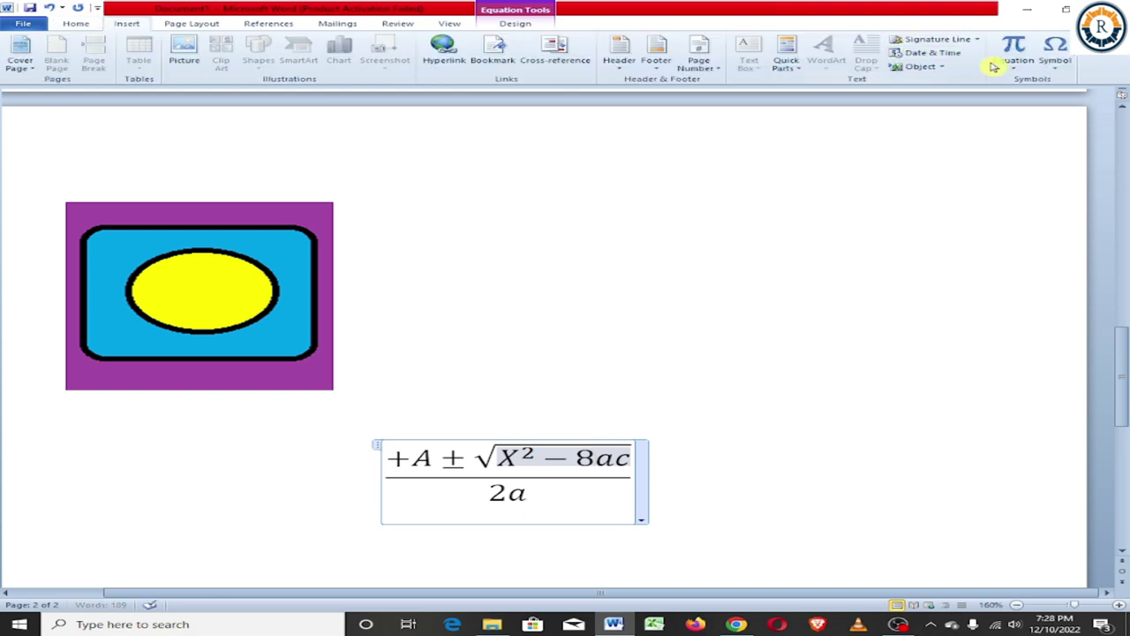
Replace the equation with the Fourier Series and change the sum's lower limit to n=5.
{"action": "left_click", "coordinate": [1023, 66]}
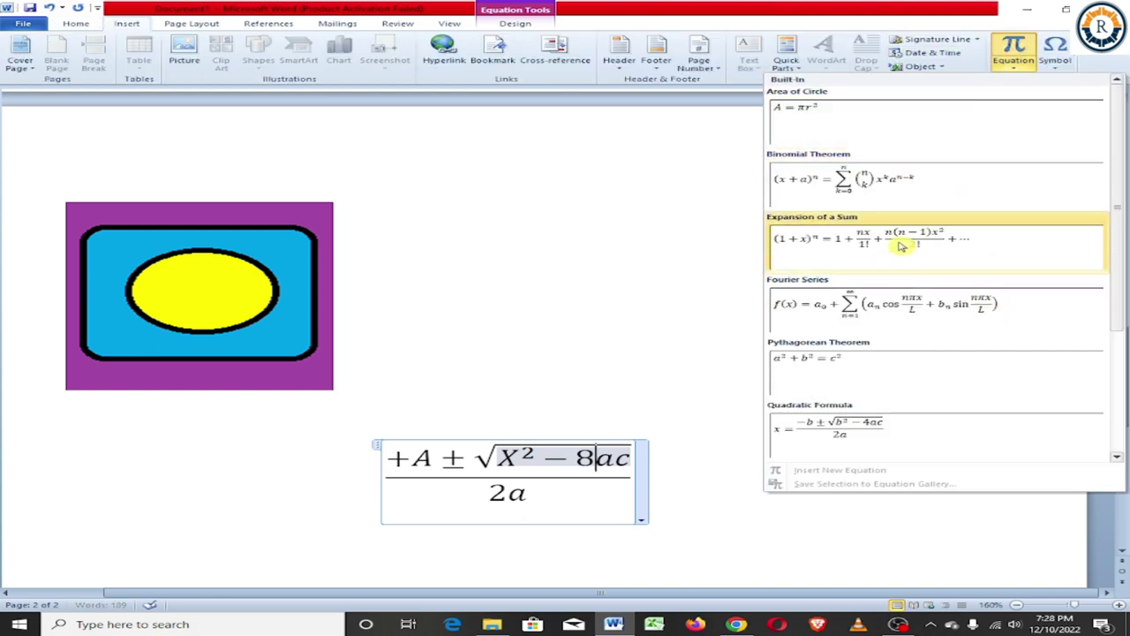
{"action": "left_click", "coordinate": [919, 305]}
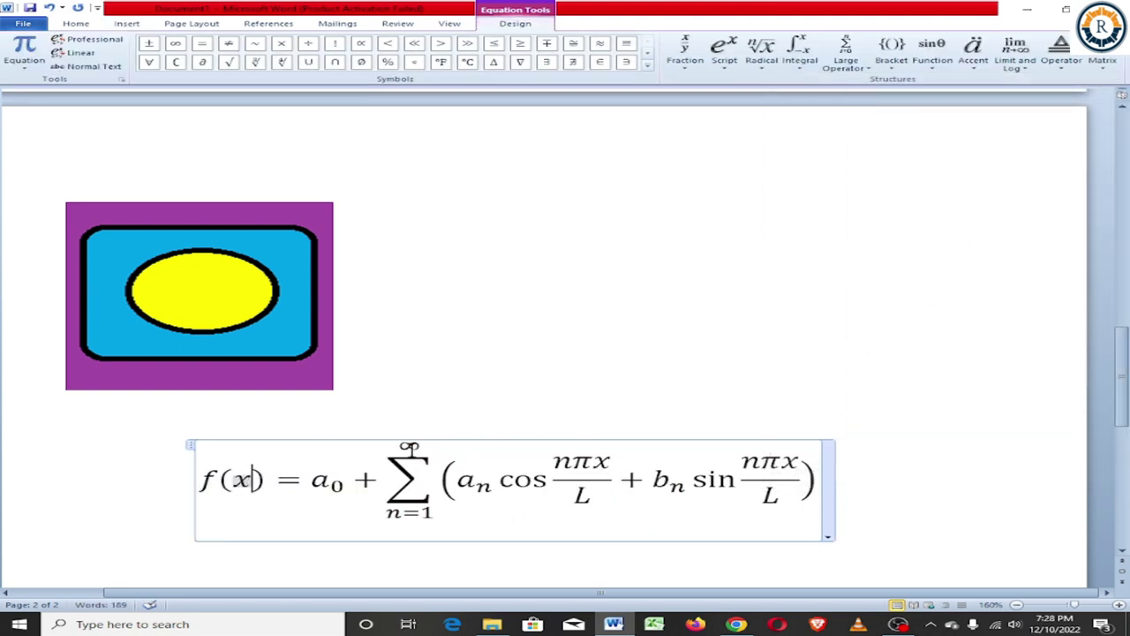
{"action": "double_click", "coordinate": [427, 511]}
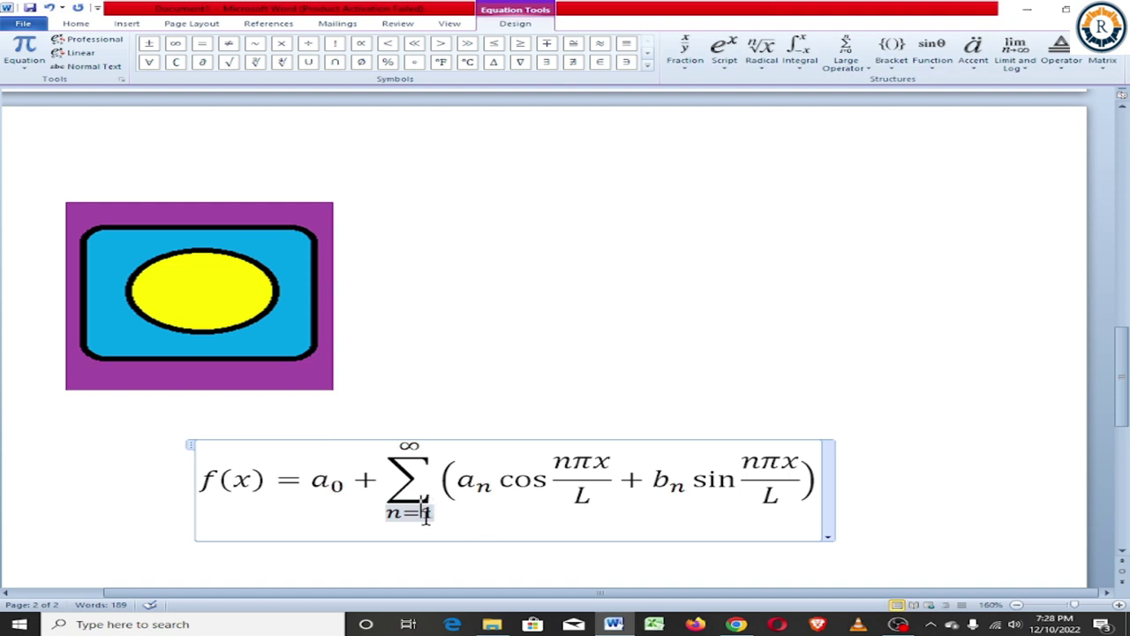
{"action": "key", "text": "BackSpace"}
{"action": "type", "text": "5"}
Change the first cosine term's nπx to Cπx and leave equation editing.
{"action": "left_click", "coordinate": [573, 462]}
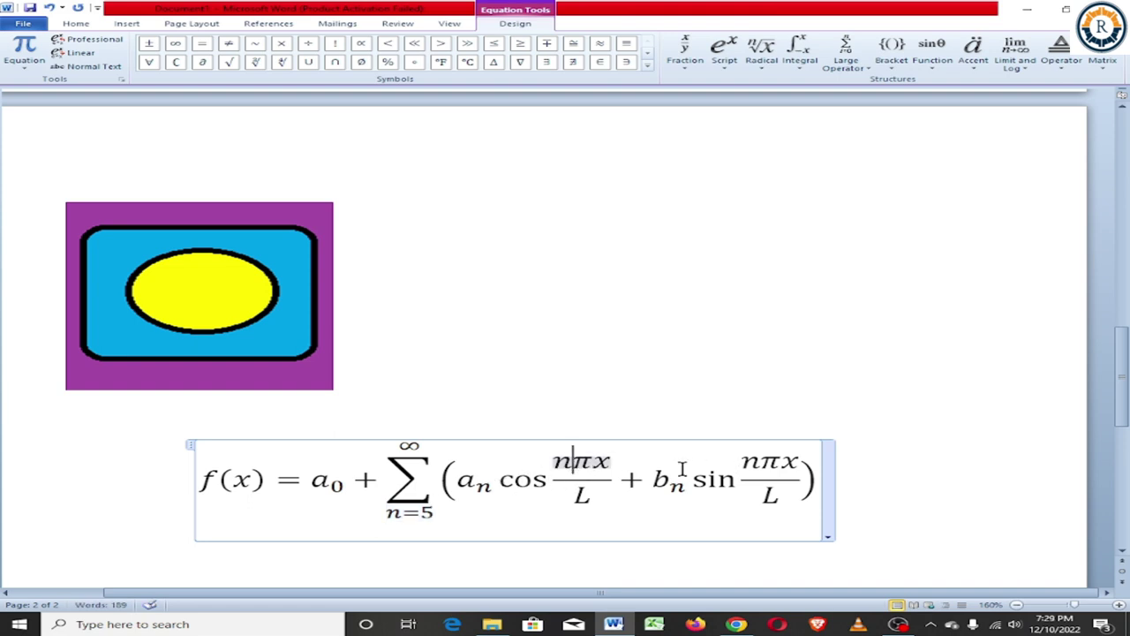
{"action": "key", "text": "Delete"}
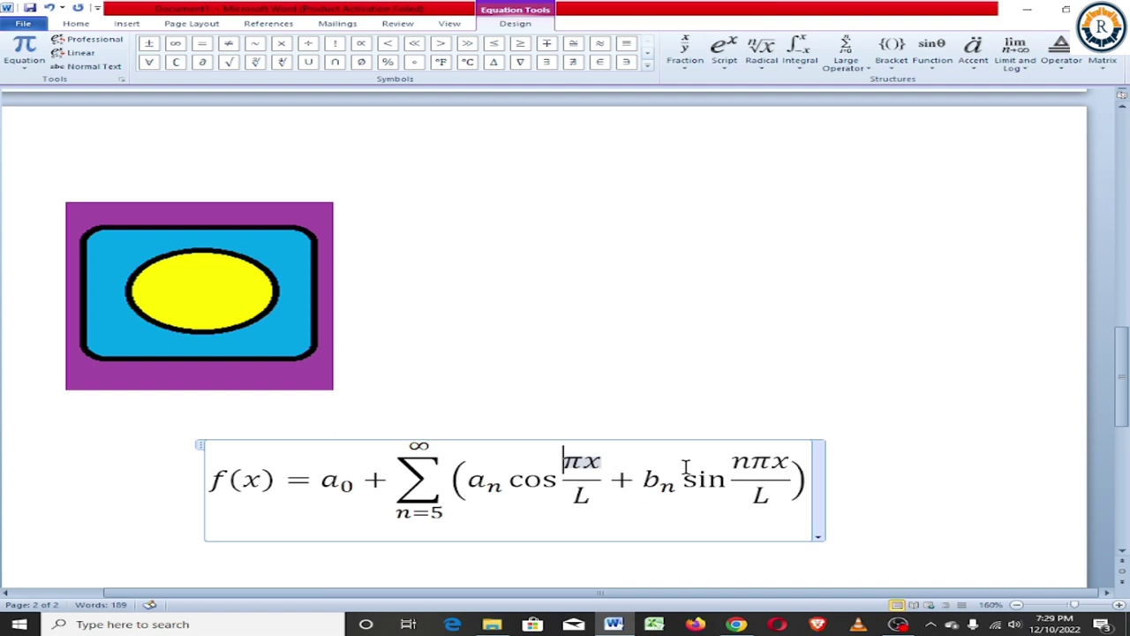
{"action": "type", "text": "C"}
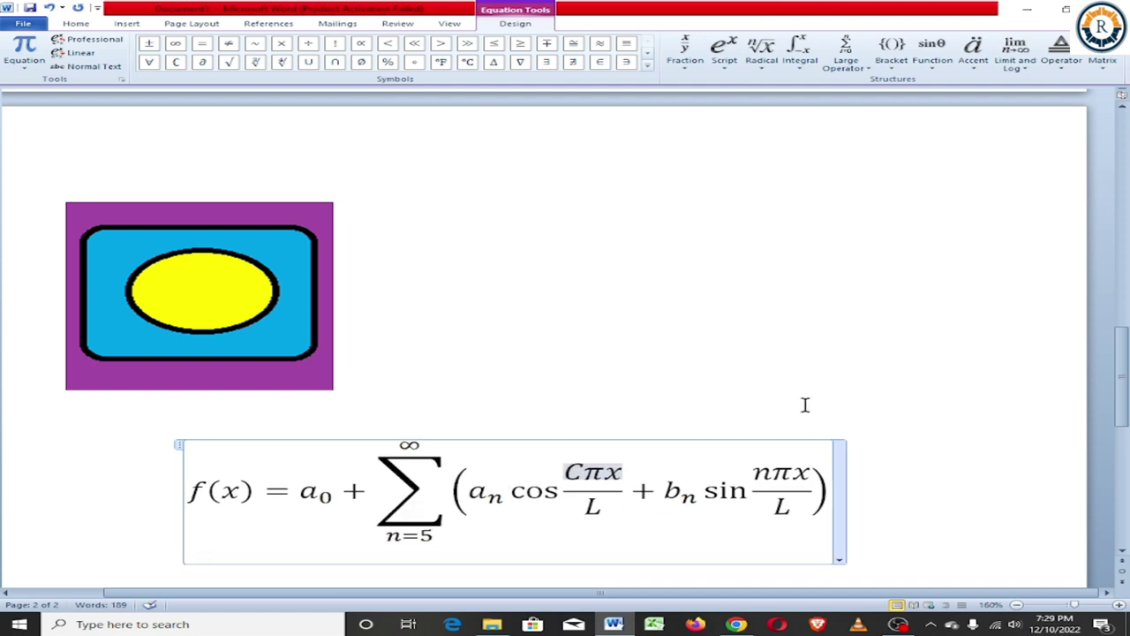
{"action": "key", "text": "alt+n"}
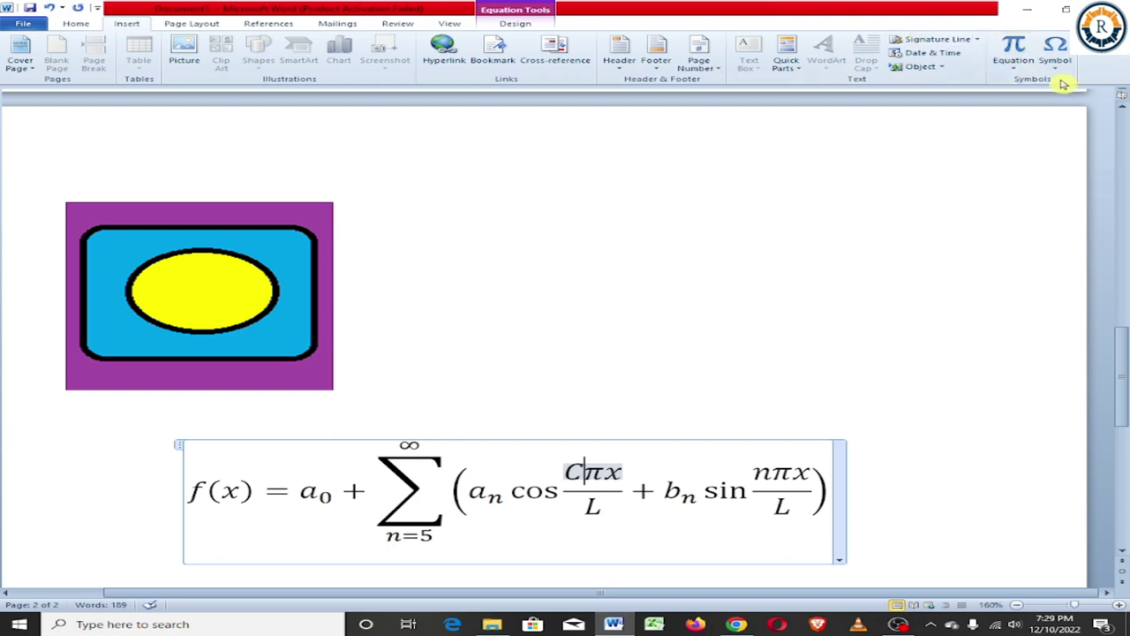
Insert two Wingdings clock symbols after the Paint image from the Symbol dialog.
{"action": "left_click", "coordinate": [659, 256]}
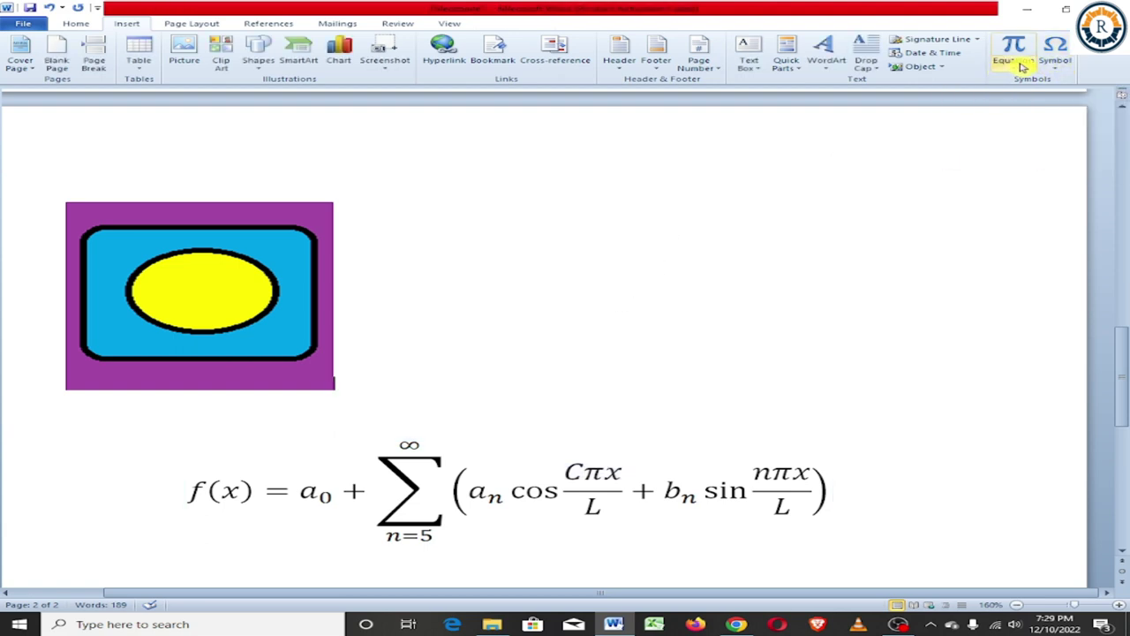
{"action": "left_click", "coordinate": [1066, 75]}
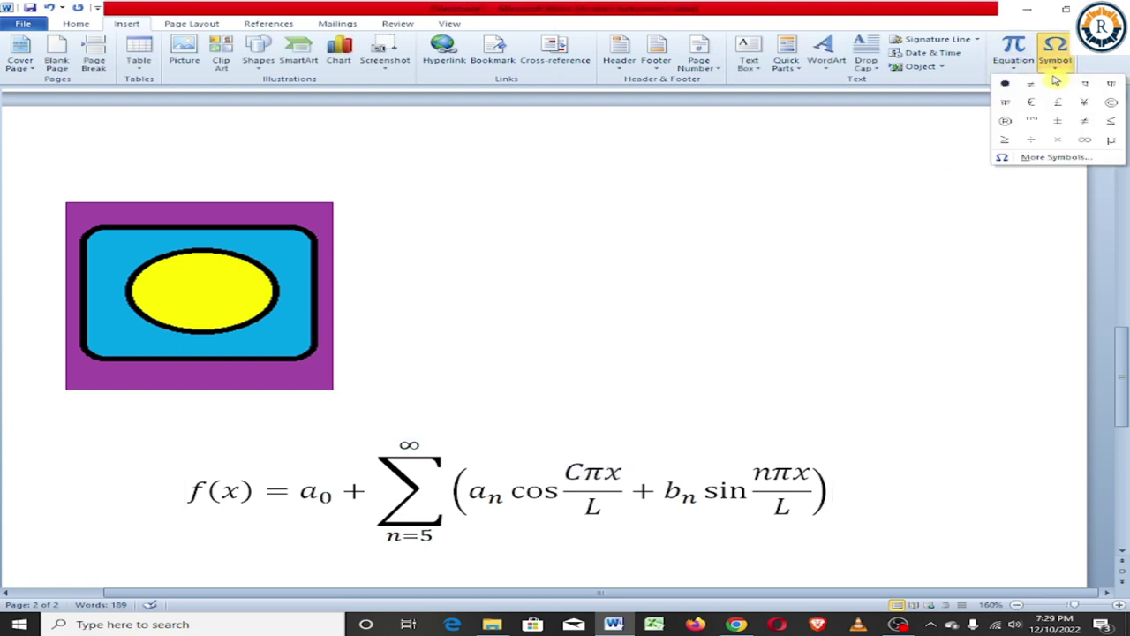
{"action": "left_click", "coordinate": [1058, 160]}
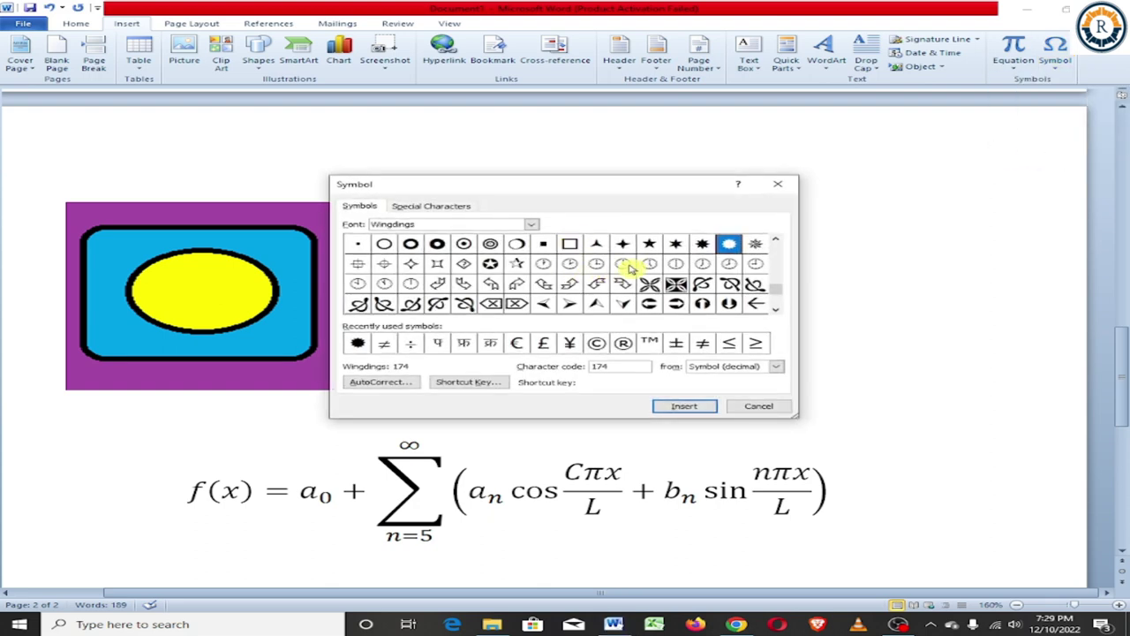
{"action": "double_click", "coordinate": [624, 267]}
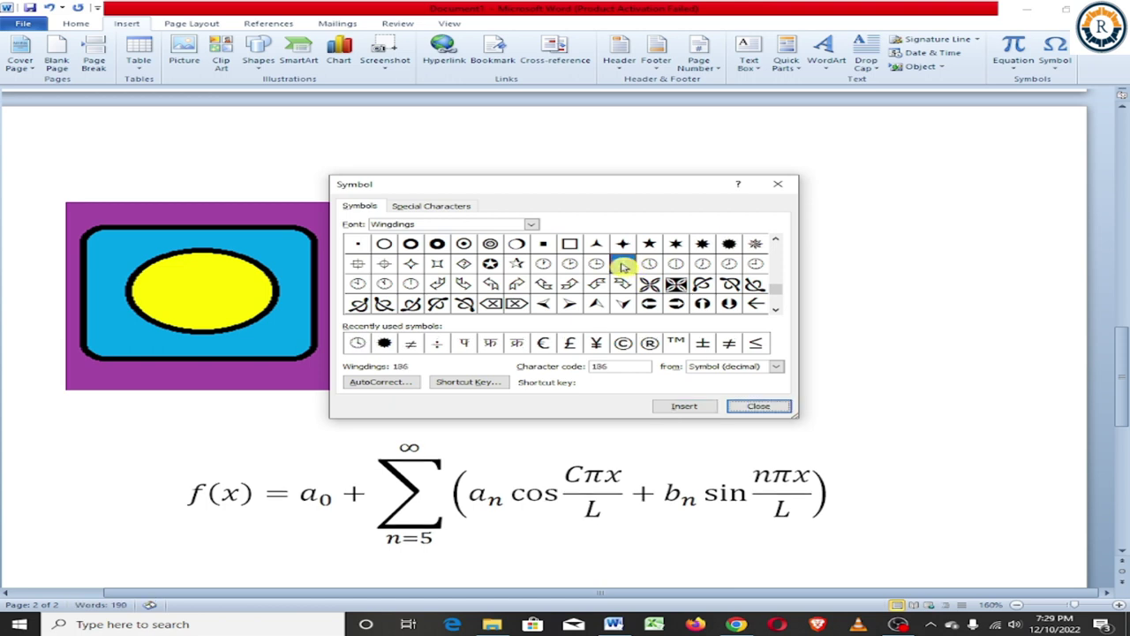
{"action": "left_click", "coordinate": [624, 267]}
{"action": "left_click", "coordinate": [679, 408]}
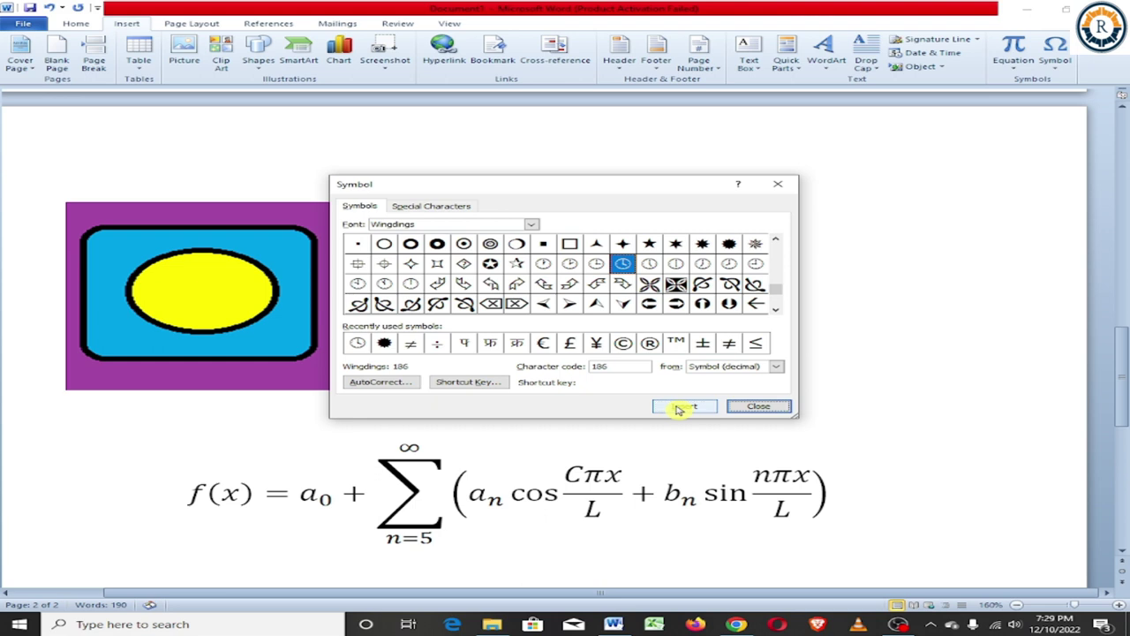
{"action": "left_click", "coordinate": [774, 408]}
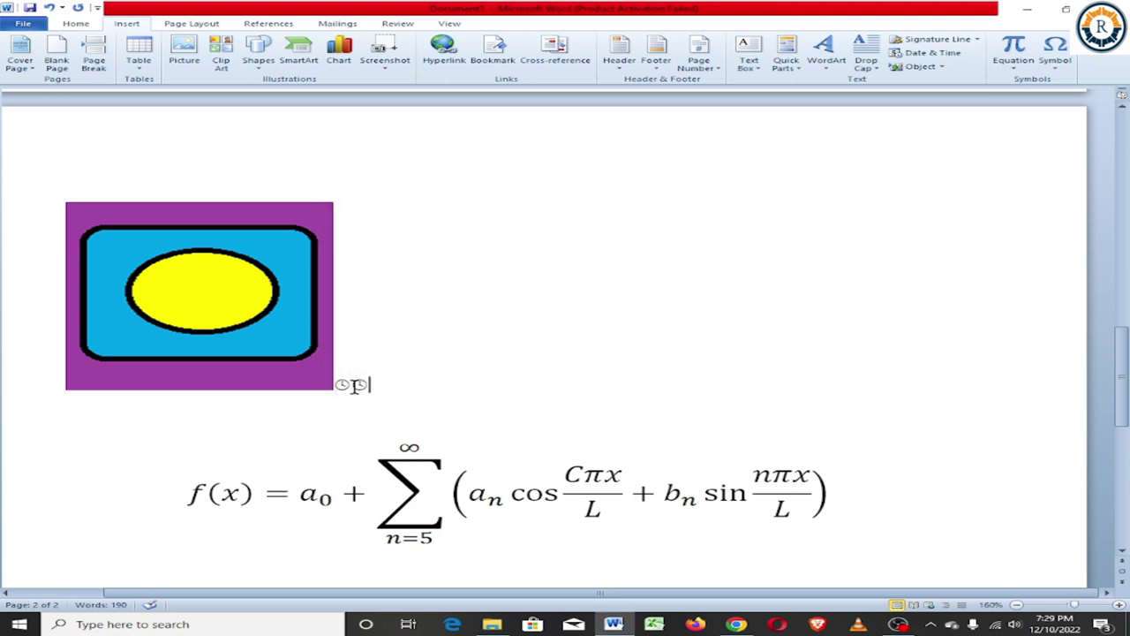
Enlarge the second clock symbol to 120 pt with Grow Font.
{"action": "left_click_drag", "start_coordinate": [351, 386], "coordinate": [363, 385]}
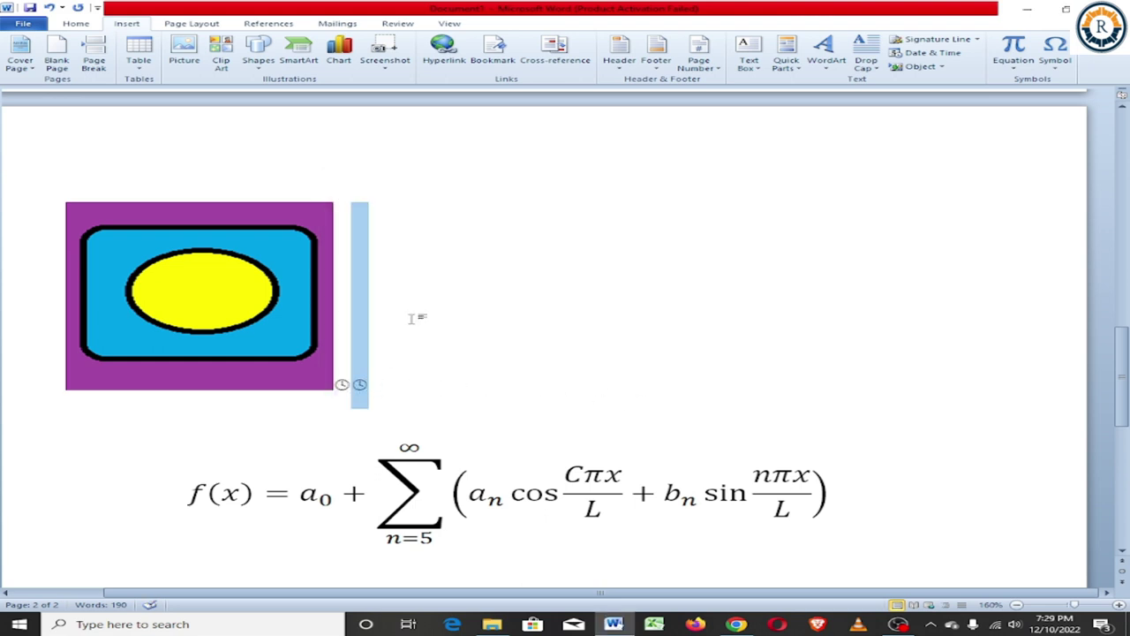
{"action": "left_click", "coordinate": [76, 24]}
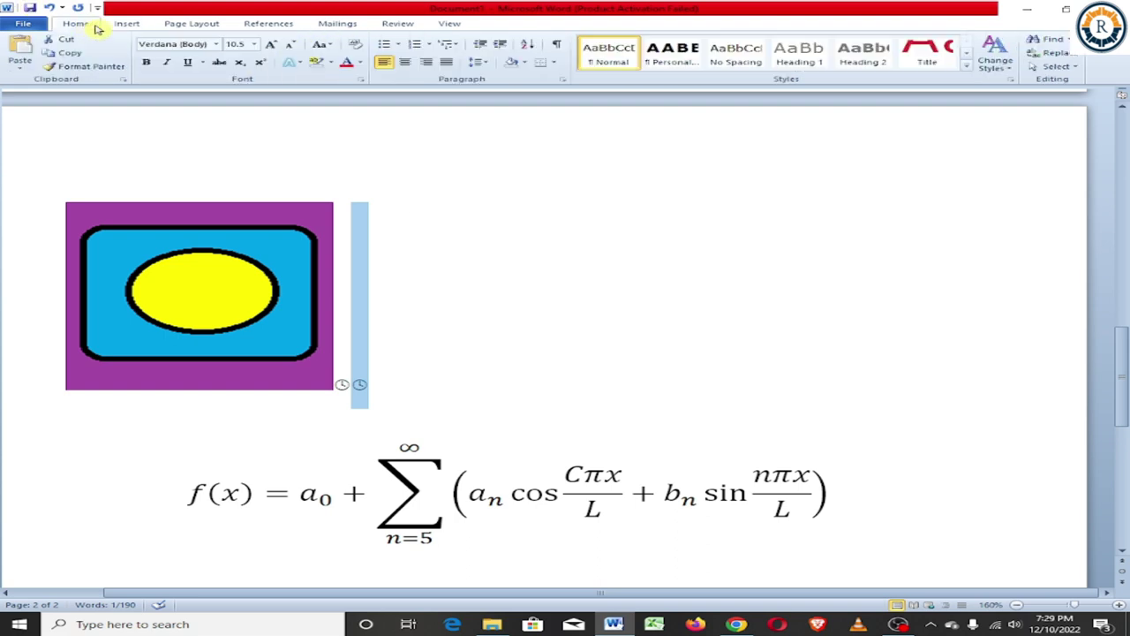
{"action": "left_click", "coordinate": [272, 47]}
{"action": "left_click", "coordinate": [273, 48]}
{"action": "left_click", "coordinate": [274, 47]}
{"action": "left_click", "coordinate": [275, 49]}
{"action": "left_click", "coordinate": [276, 48]}
{"action": "left_click", "coordinate": [276, 48]}
{"action": "left_click", "coordinate": [276, 49]}
{"action": "left_click", "coordinate": [275, 48]}
{"action": "left_click", "coordinate": [276, 49]}
{"action": "left_click", "coordinate": [275, 49]}
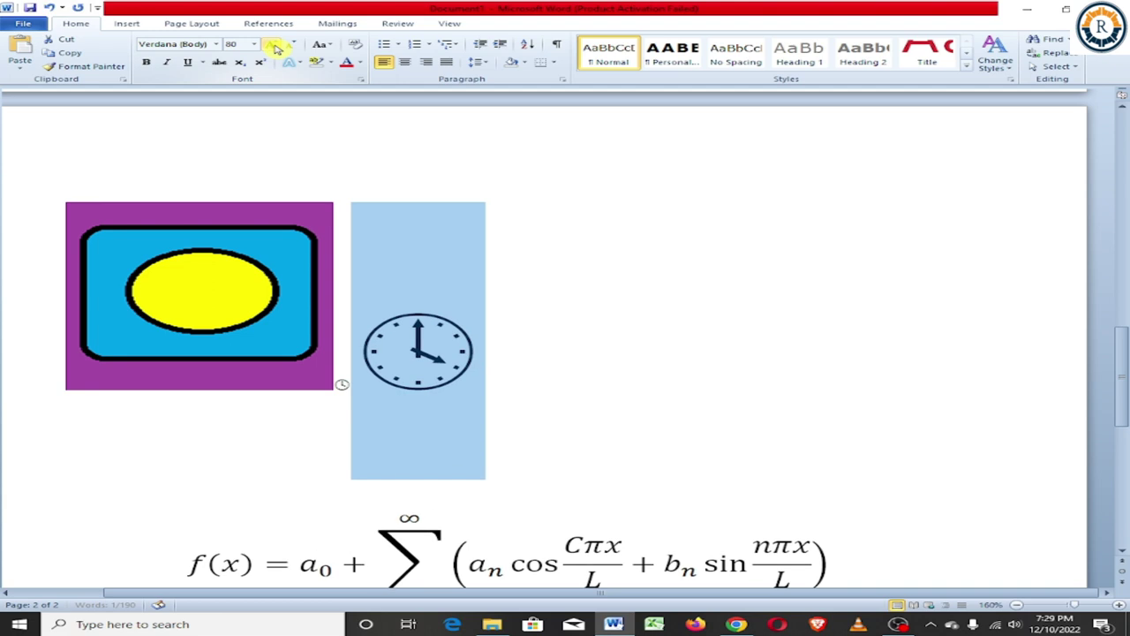
{"action": "left_click", "coordinate": [276, 49]}
{"action": "left_click", "coordinate": [276, 49]}
{"action": "left_click", "coordinate": [275, 49]}
{"action": "left_click", "coordinate": [276, 49]}
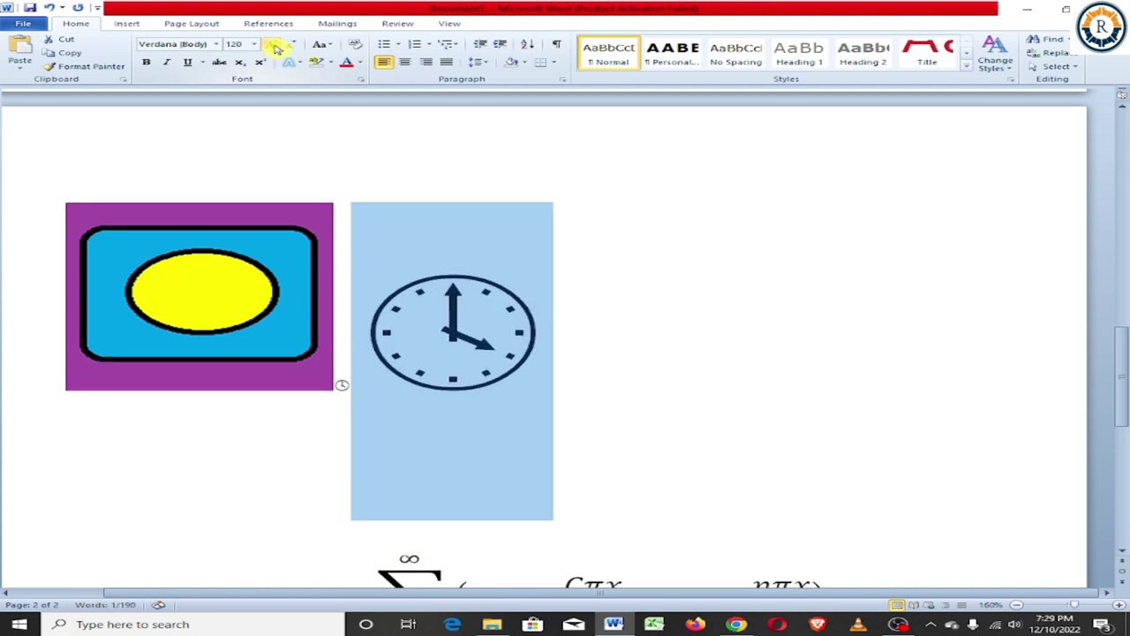
{"action": "left_click", "coordinate": [126, 23]}
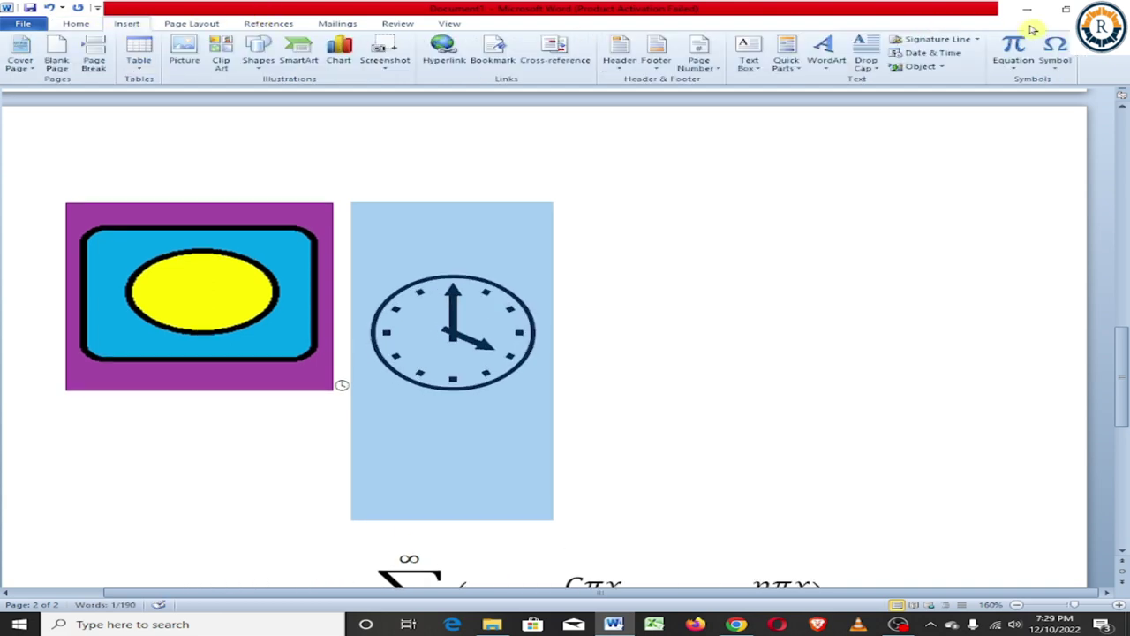
Insert a Wingdings ampersand symbol from the Symbol dialog.
{"action": "left_click", "coordinate": [1055, 64]}
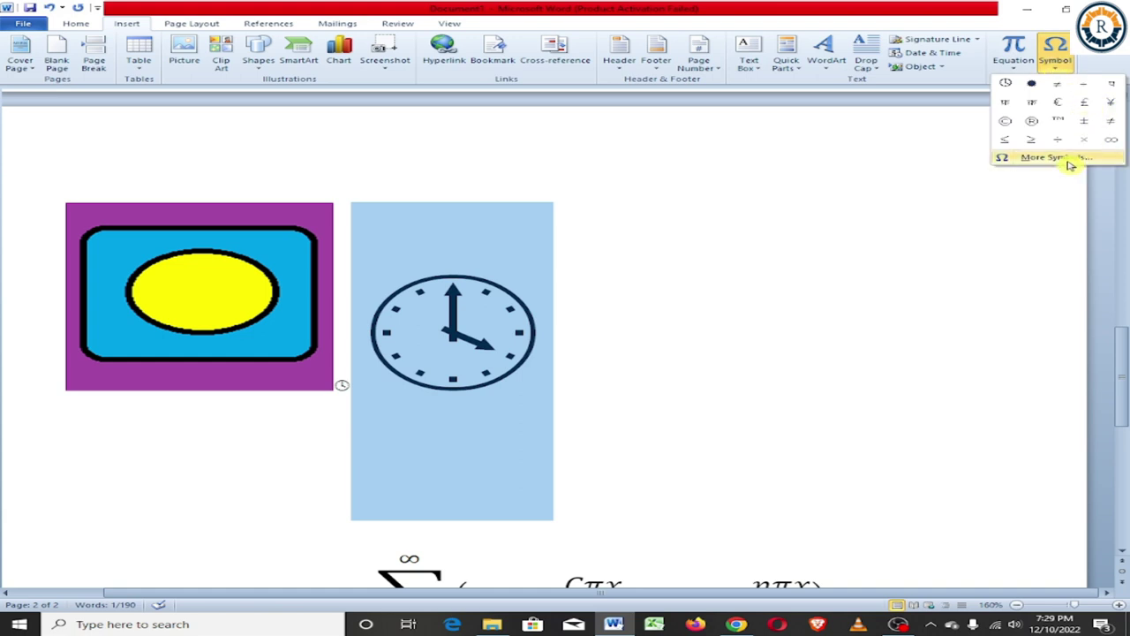
{"action": "left_click", "coordinate": [1069, 161]}
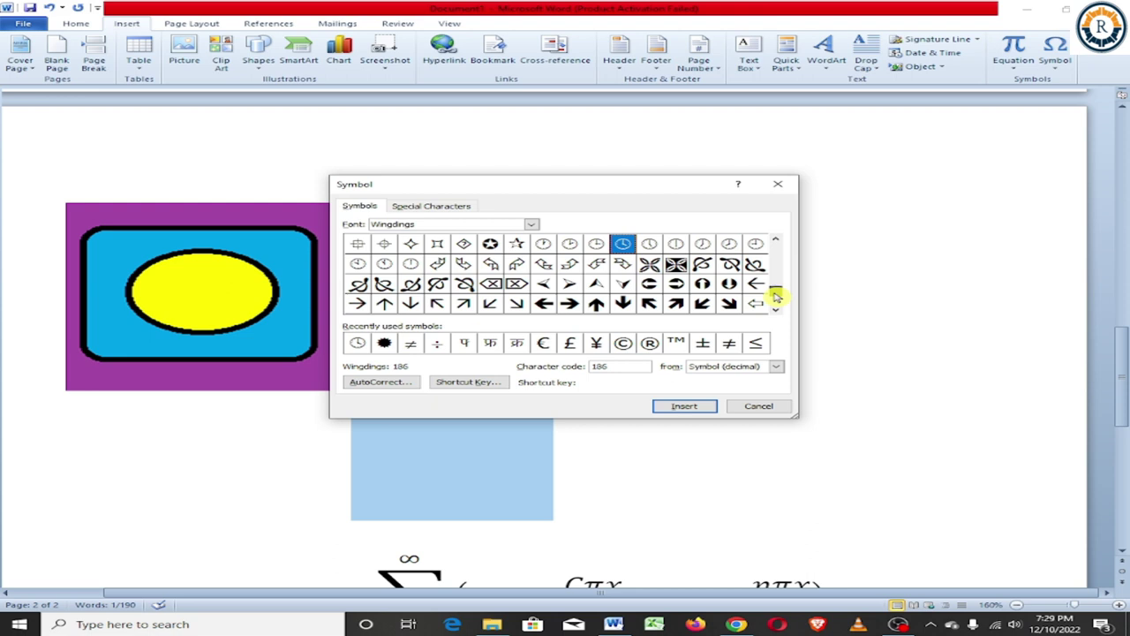
{"action": "scroll", "coordinate": [779, 267], "scroll_direction": "up", "scroll_amount": 2}
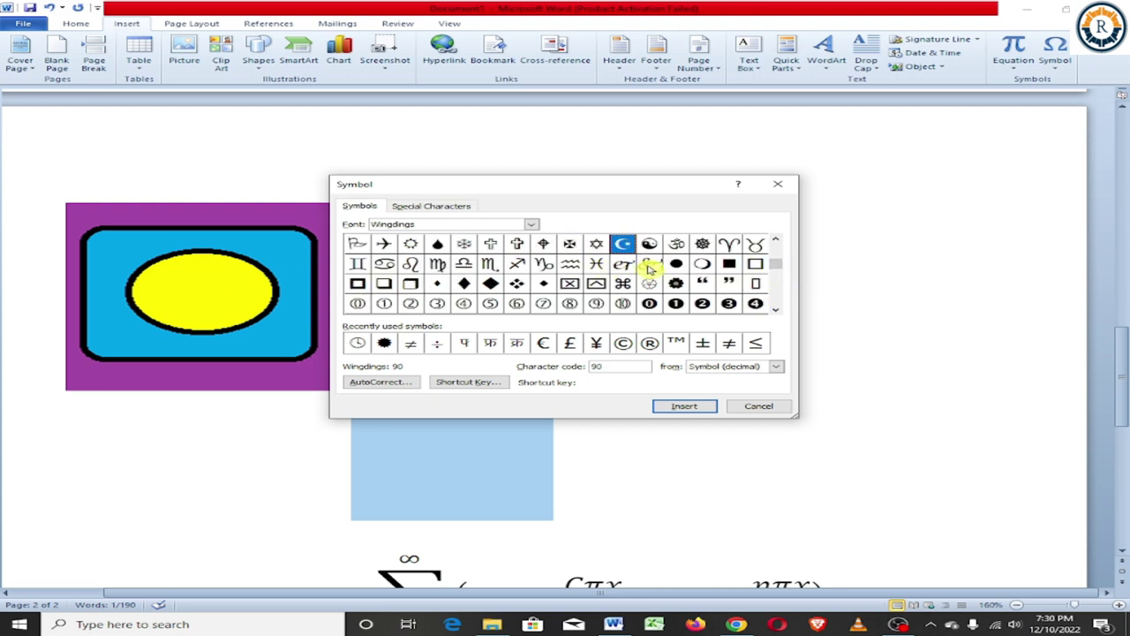
{"action": "left_click", "coordinate": [649, 265]}
{"action": "left_click", "coordinate": [684, 407]}
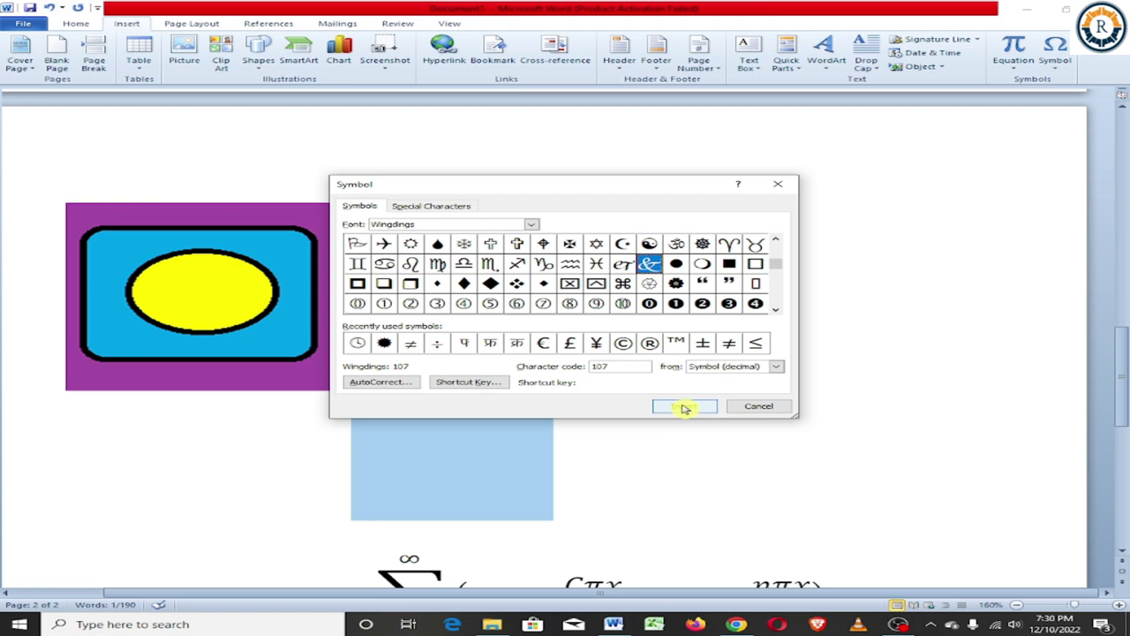
{"action": "left_click", "coordinate": [750, 408]}
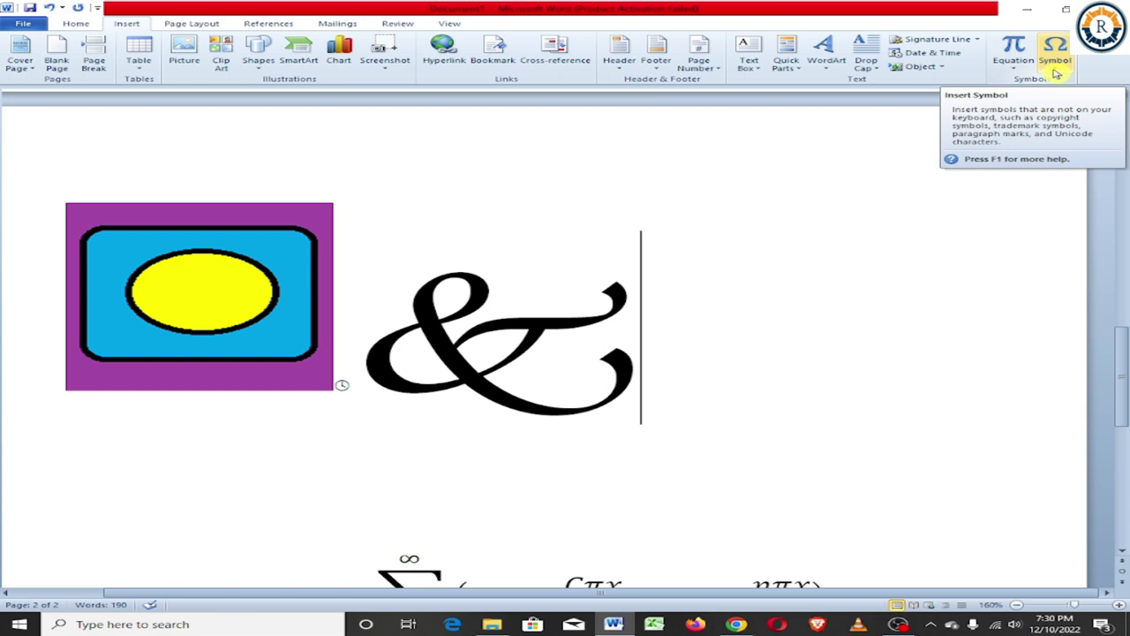
Add the copyright and trademark signs after the ampersand from the symbol gallery.
{"action": "left_click", "coordinate": [1057, 73]}
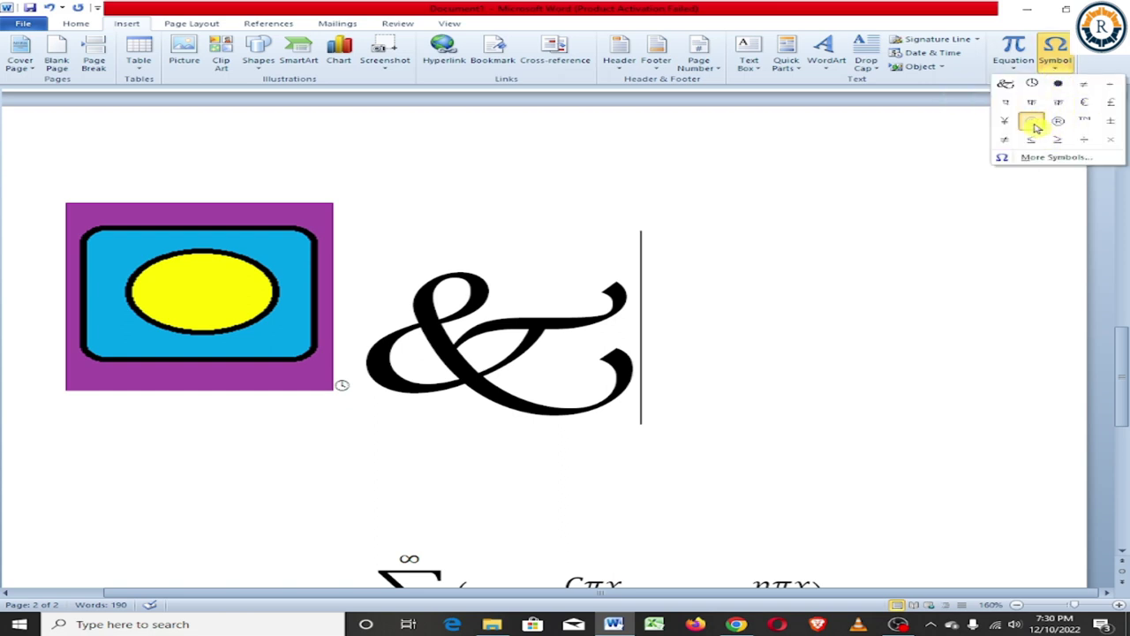
{"action": "left_click", "coordinate": [1037, 125]}
{"action": "left_click", "coordinate": [1056, 72]}
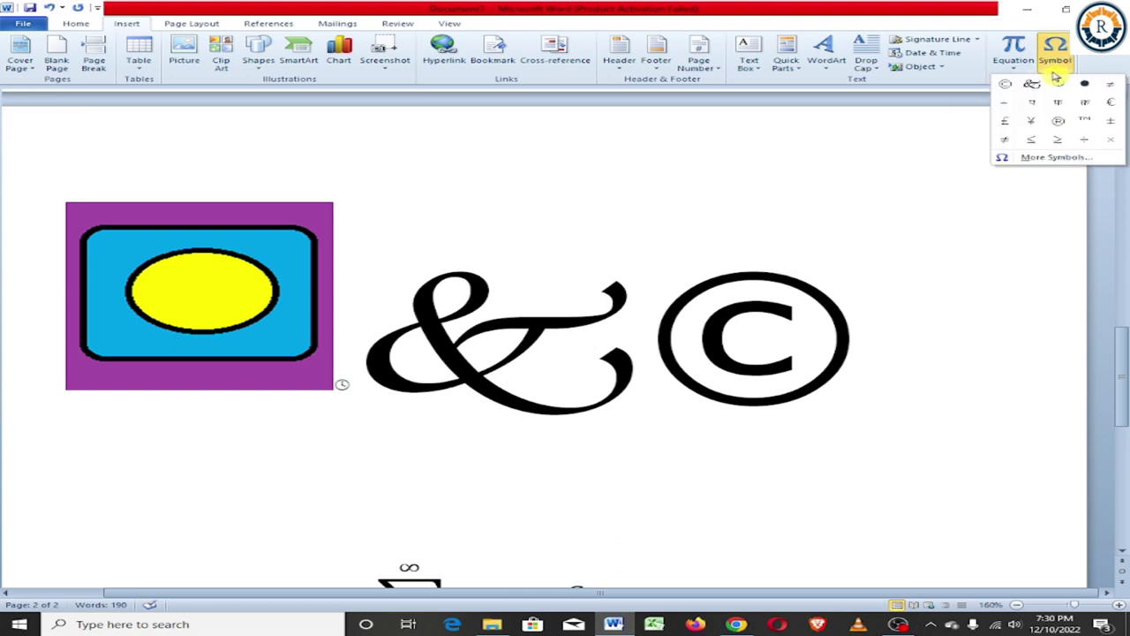
{"action": "left_click", "coordinate": [1087, 121]}
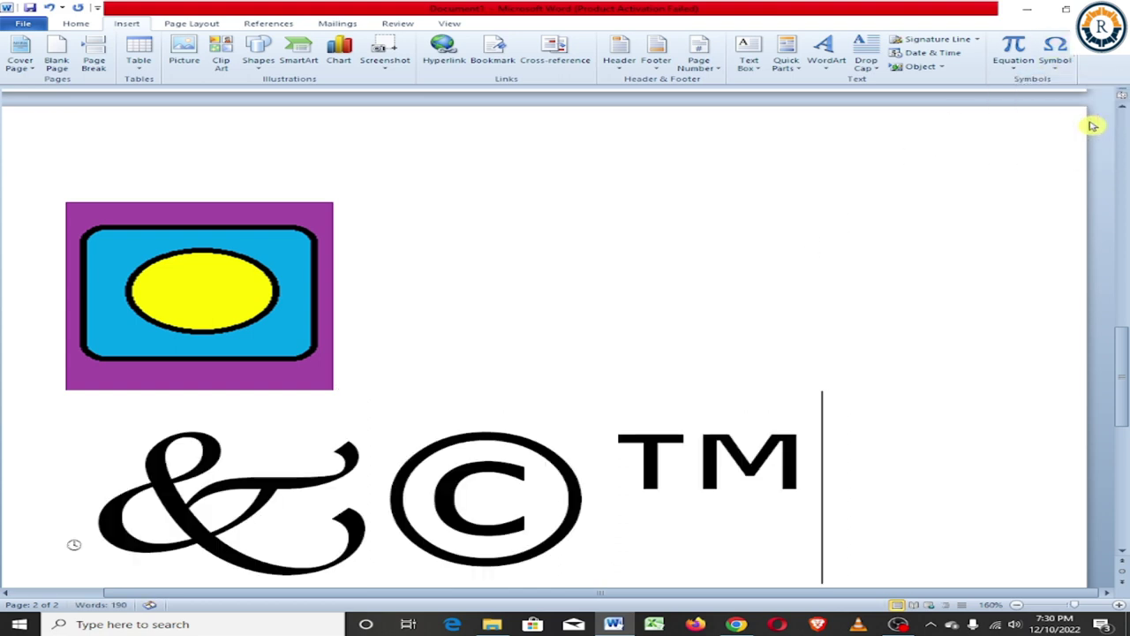
Insert the New Sheqel Sign below from Currency Symbols and select it.
{"action": "left_click", "coordinate": [1054, 53]}
{"action": "left_click", "coordinate": [1038, 168]}
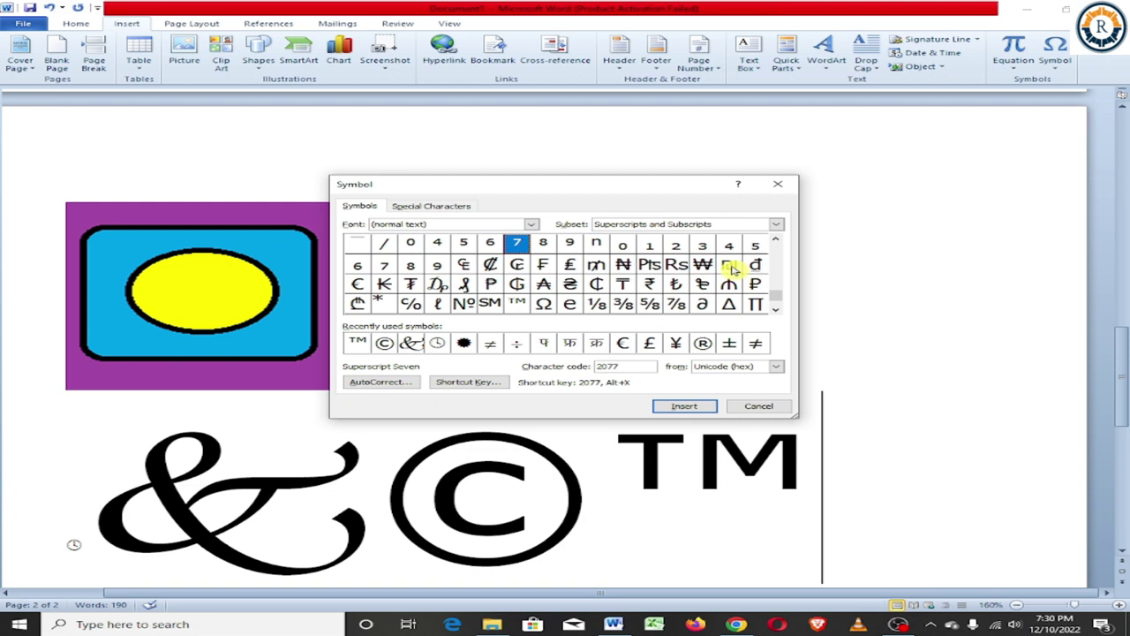
{"action": "left_click", "coordinate": [729, 265]}
{"action": "left_click", "coordinate": [684, 406]}
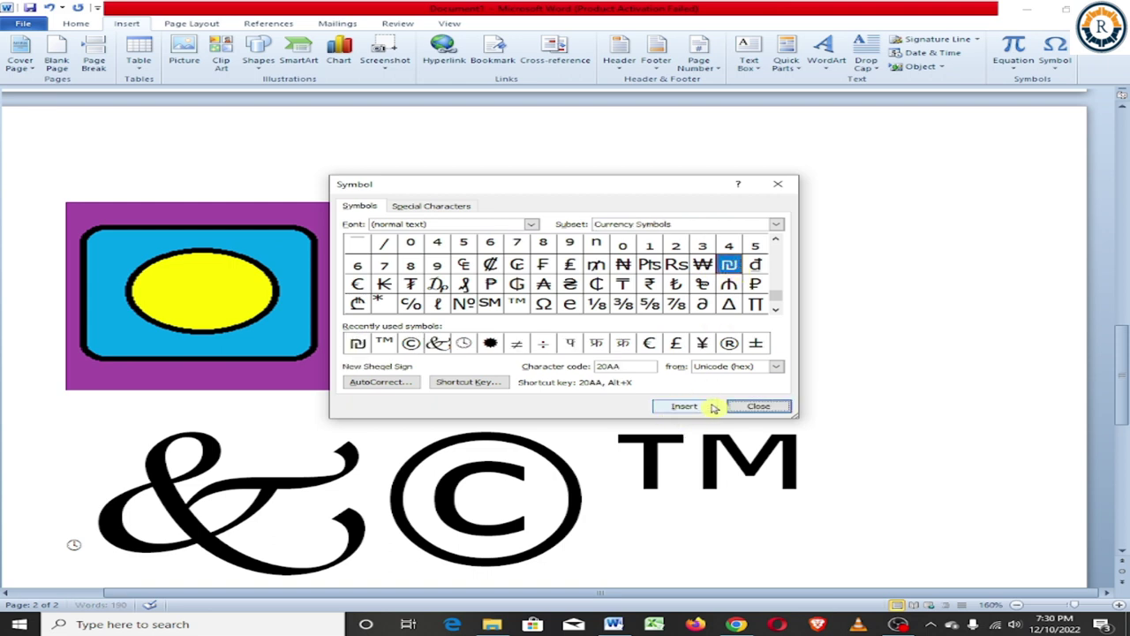
{"action": "left_click", "coordinate": [757, 407]}
{"action": "scroll", "coordinate": [789, 359], "scroll_direction": "down", "scroll_amount": 5}
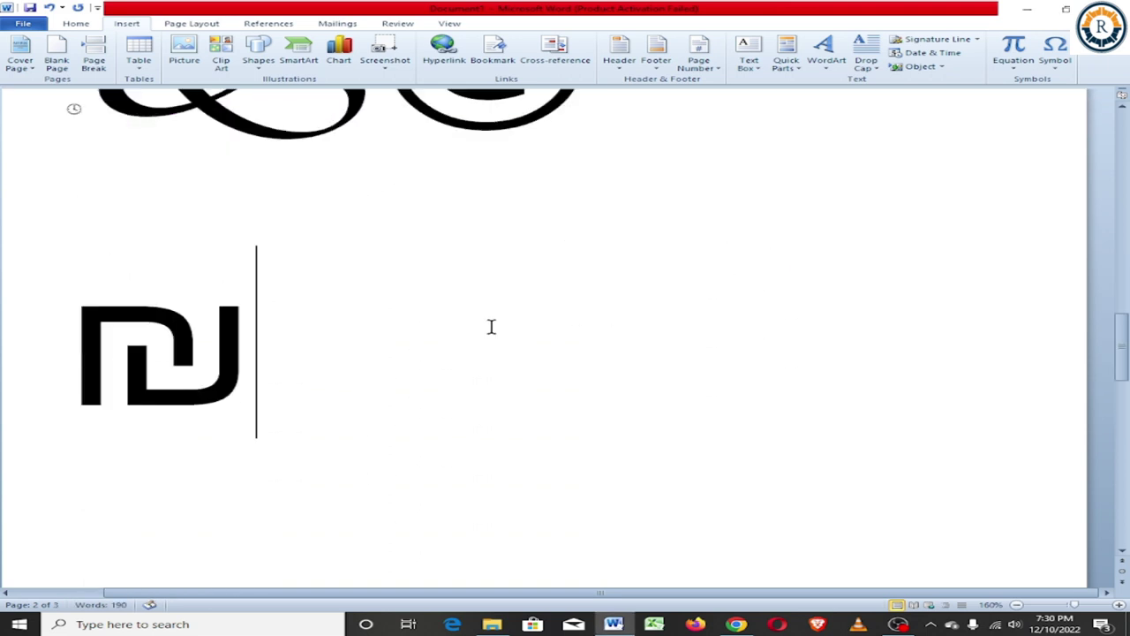
{"action": "double_click", "coordinate": [172, 354]}
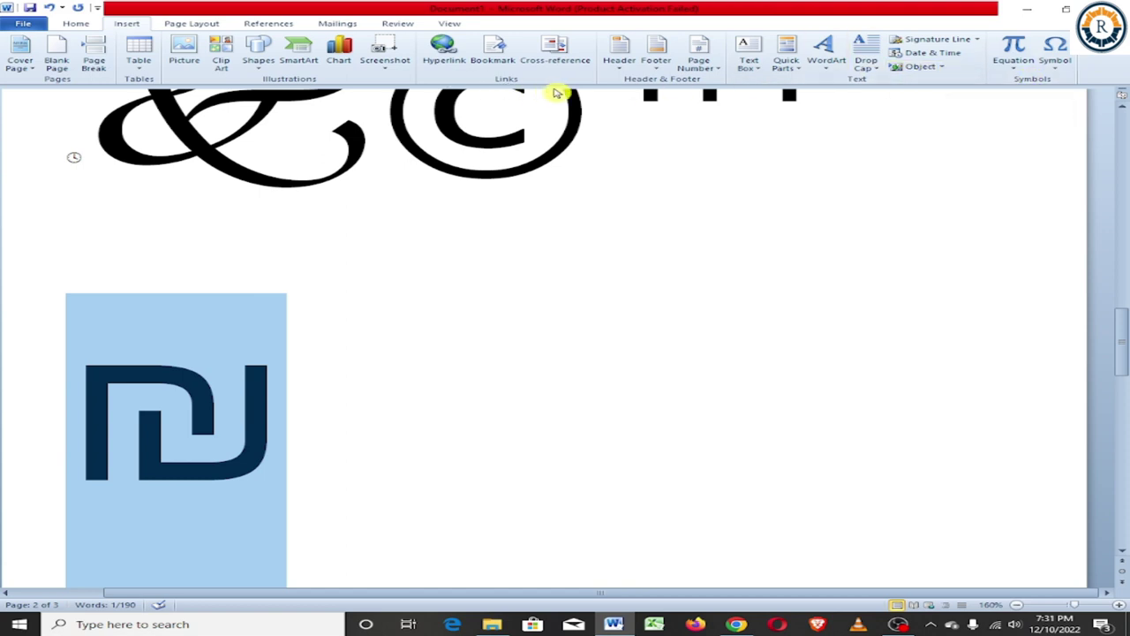
{"action": "mouse_move", "coordinate": [571, 91]}
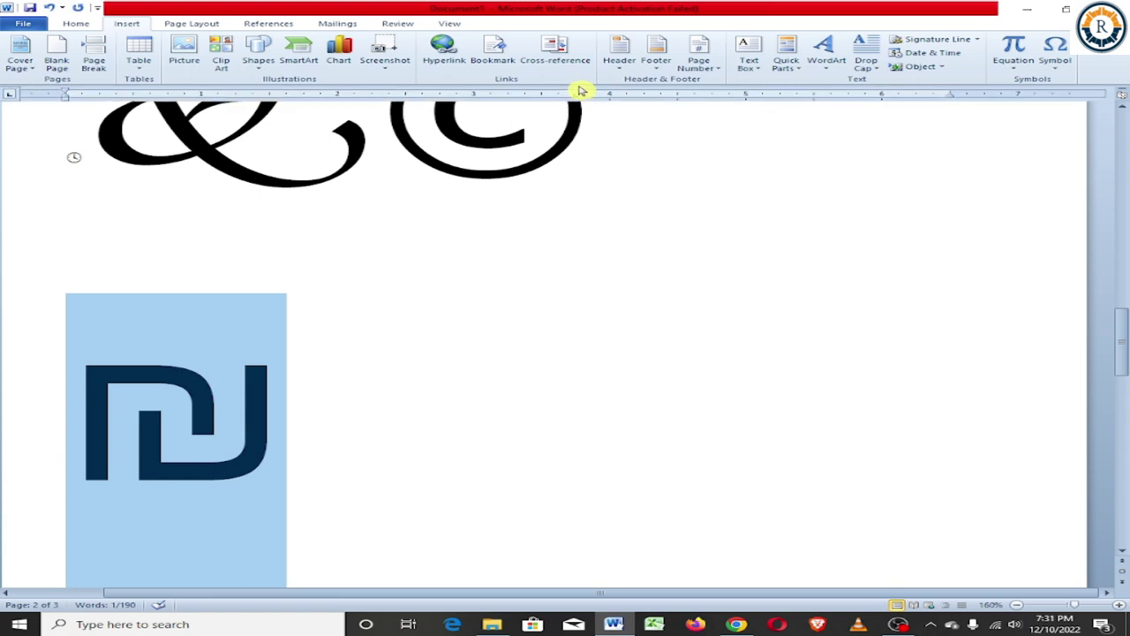